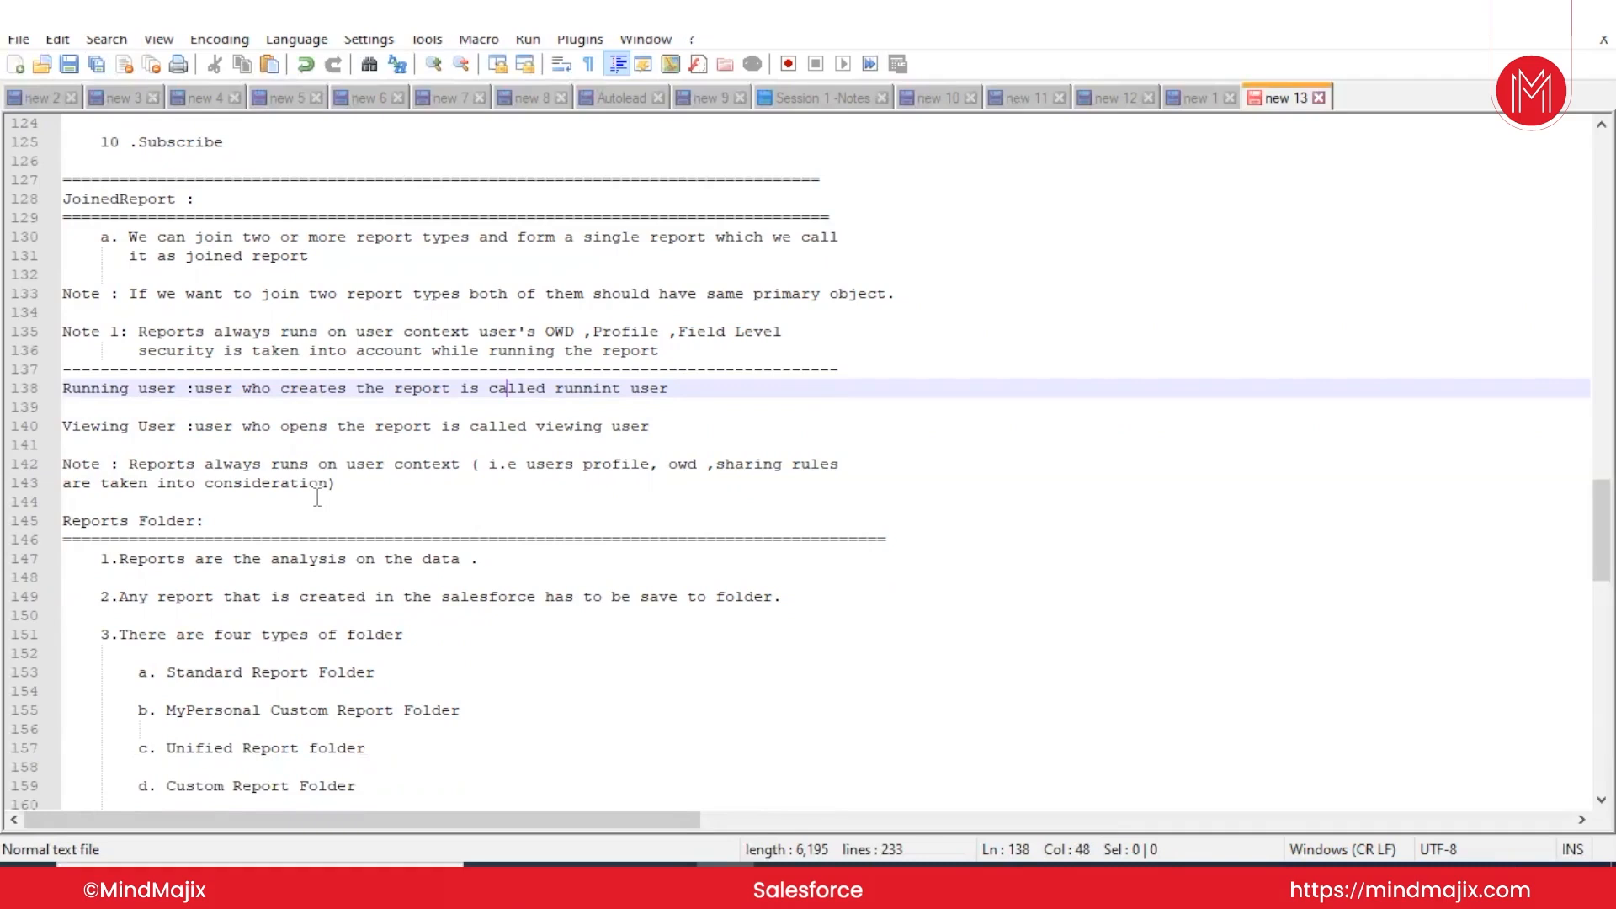
- Switch to the web browser and load login.salesforce.com in a new tab
{"action": "left_click", "coordinate": [667, 880]}
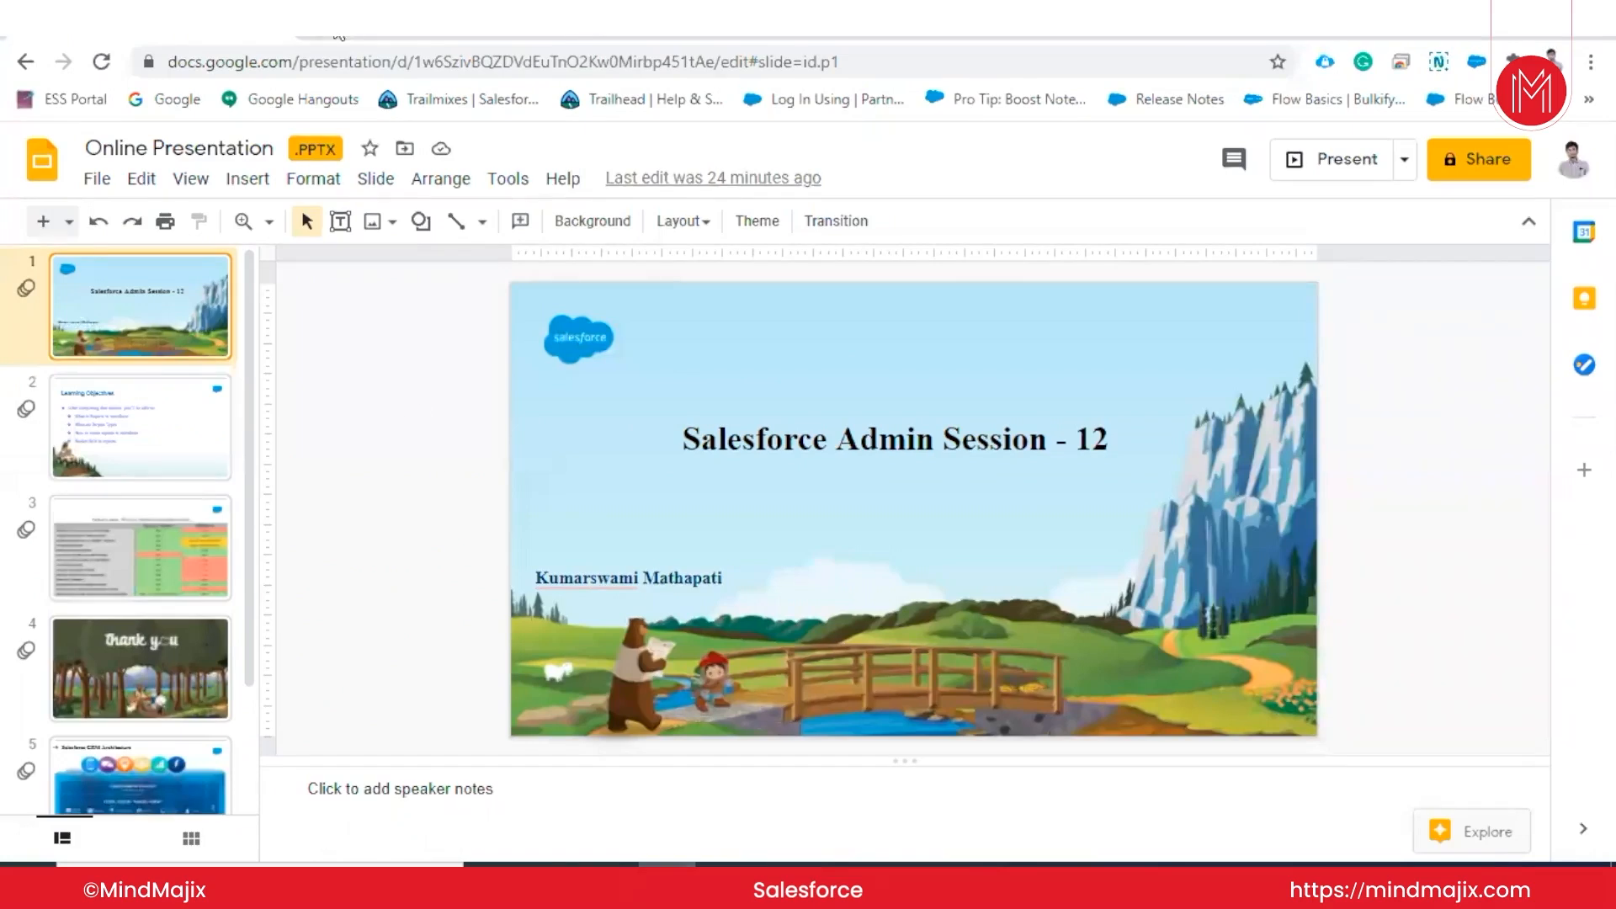
{"action": "left_click", "coordinate": [335, 32]}
{"action": "left_click", "coordinate": [341, 59]}
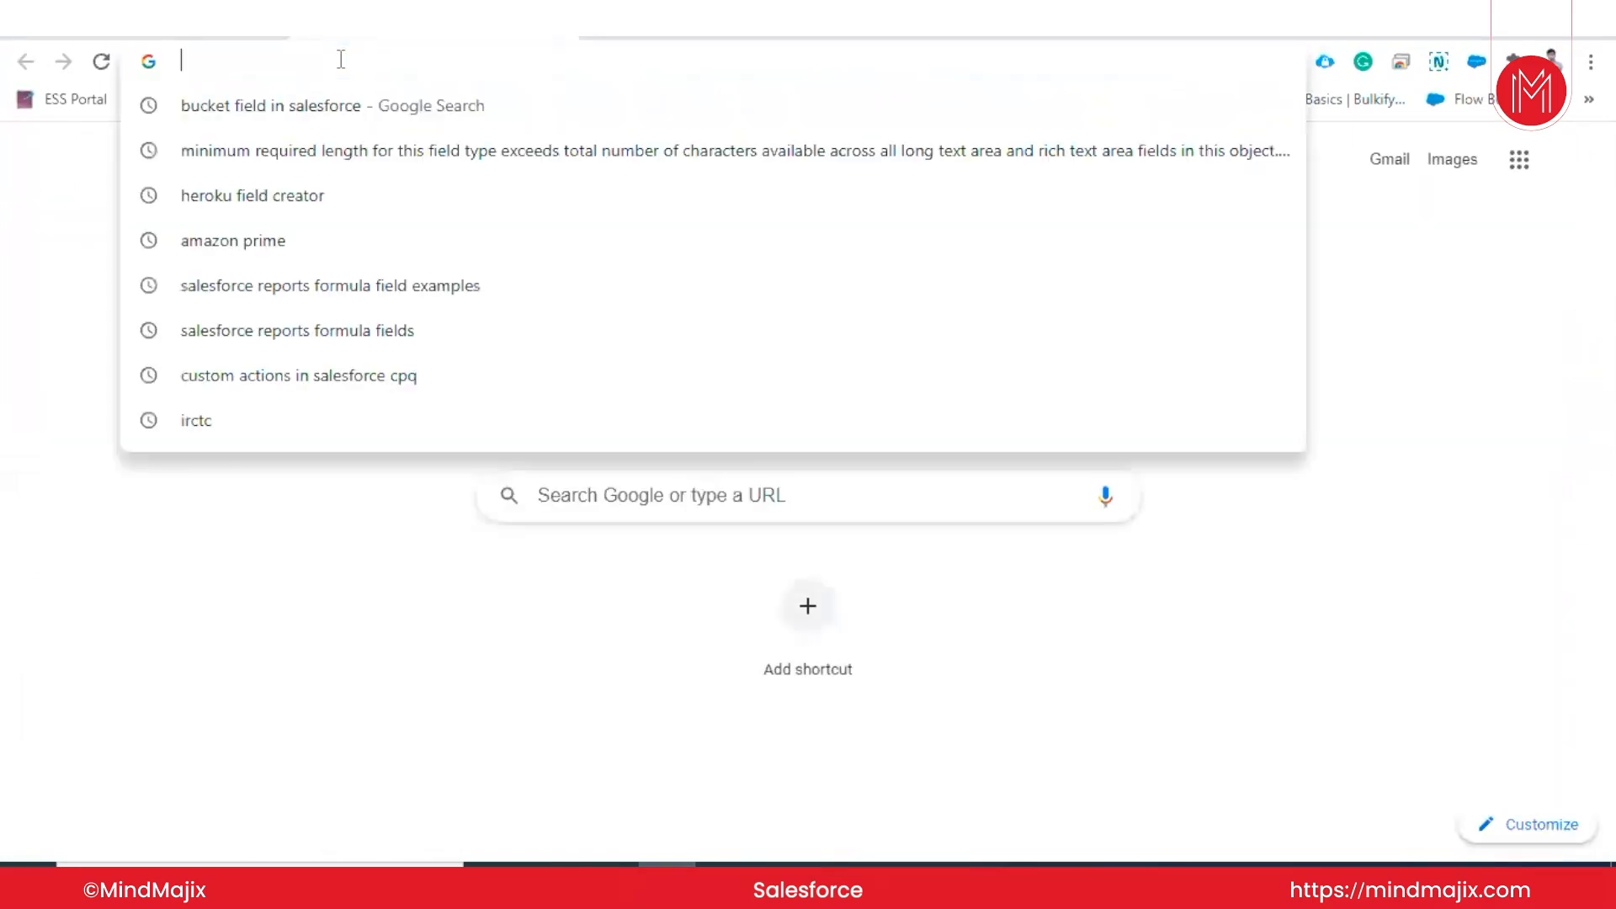
{"action": "type", "text": "log"}
{"action": "key", "text": "Return"}
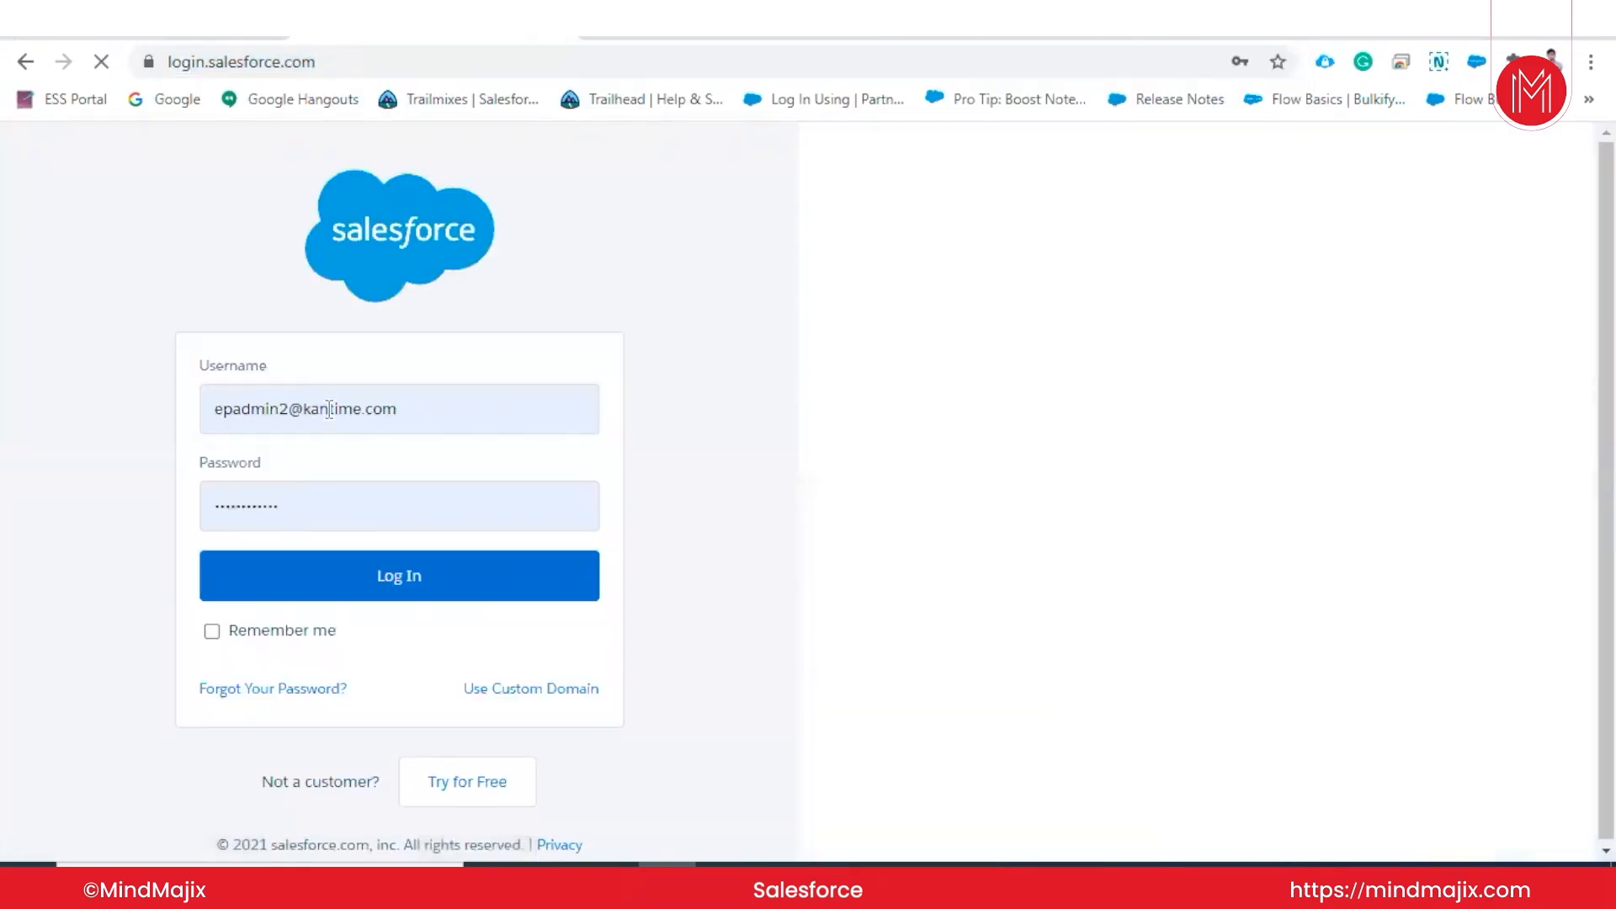
- Log in to Salesforce by filling the username and password fields from the administrator's saved credentials
{"action": "left_click", "coordinate": [329, 409]}
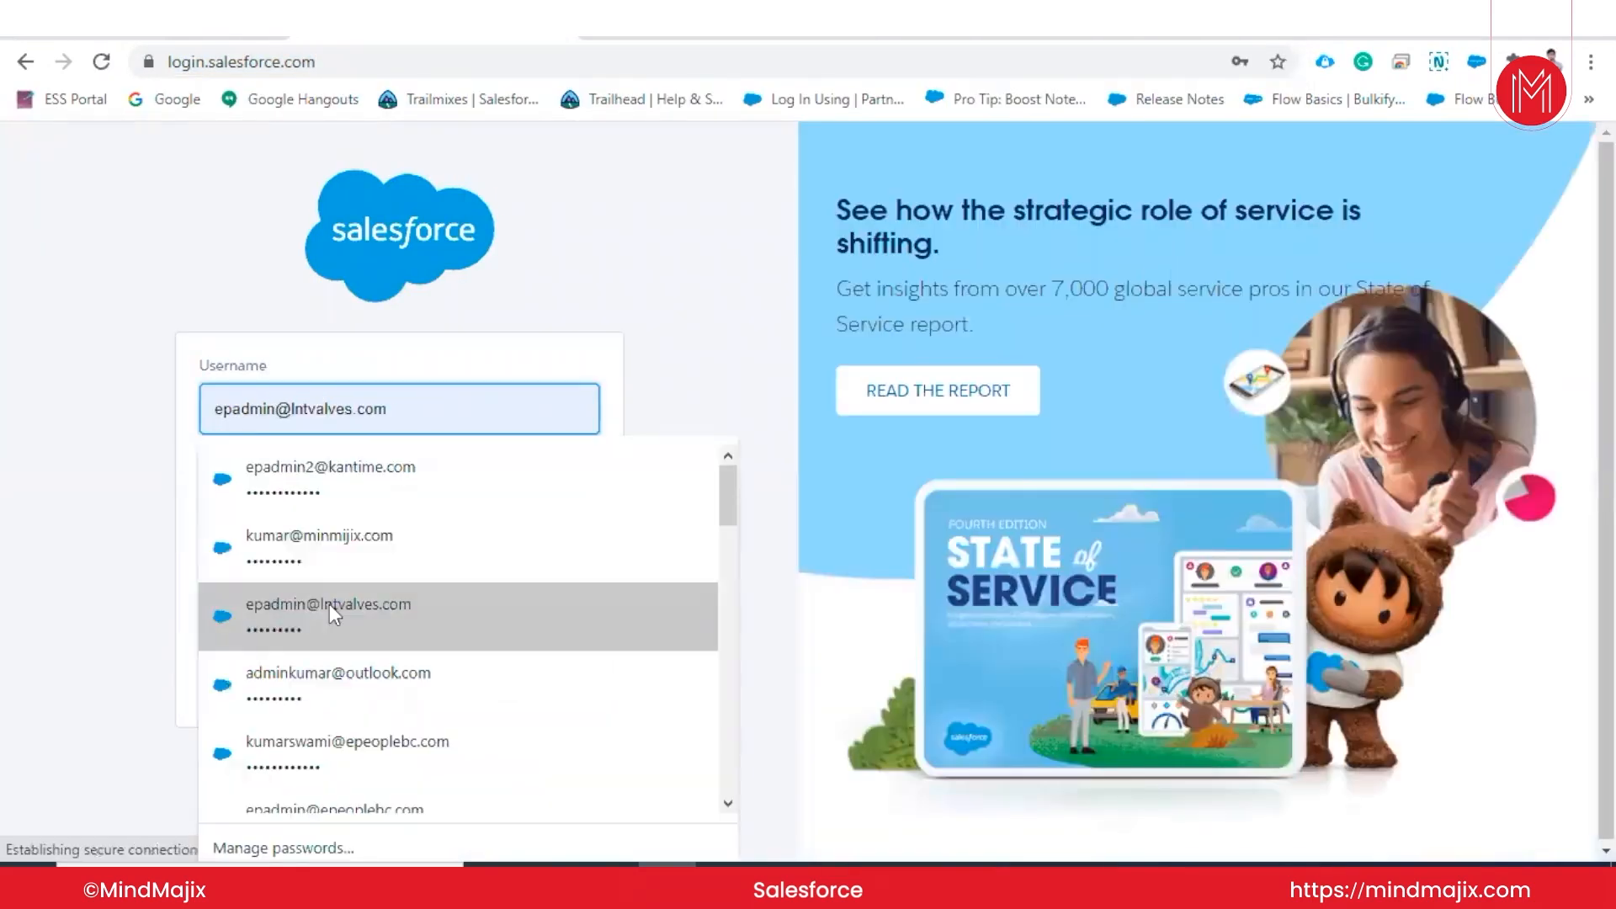
{"action": "left_click", "coordinate": [327, 543]}
{"action": "left_click", "coordinate": [345, 596]}
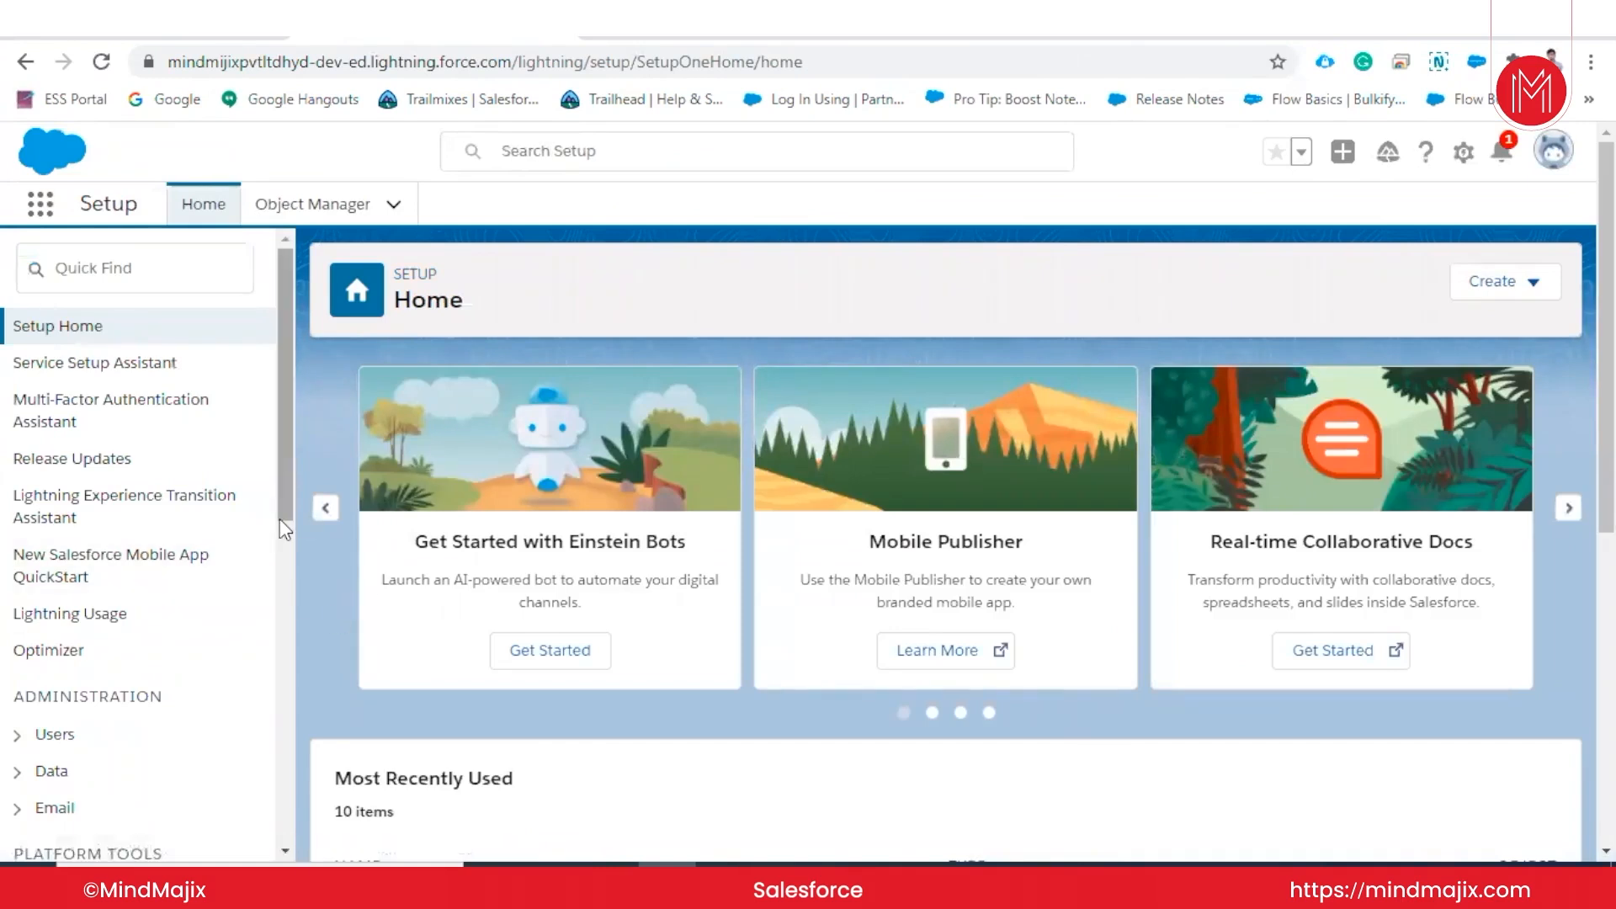
- Open the Sales app from the full list of available apps
{"action": "left_click", "coordinate": [47, 220]}
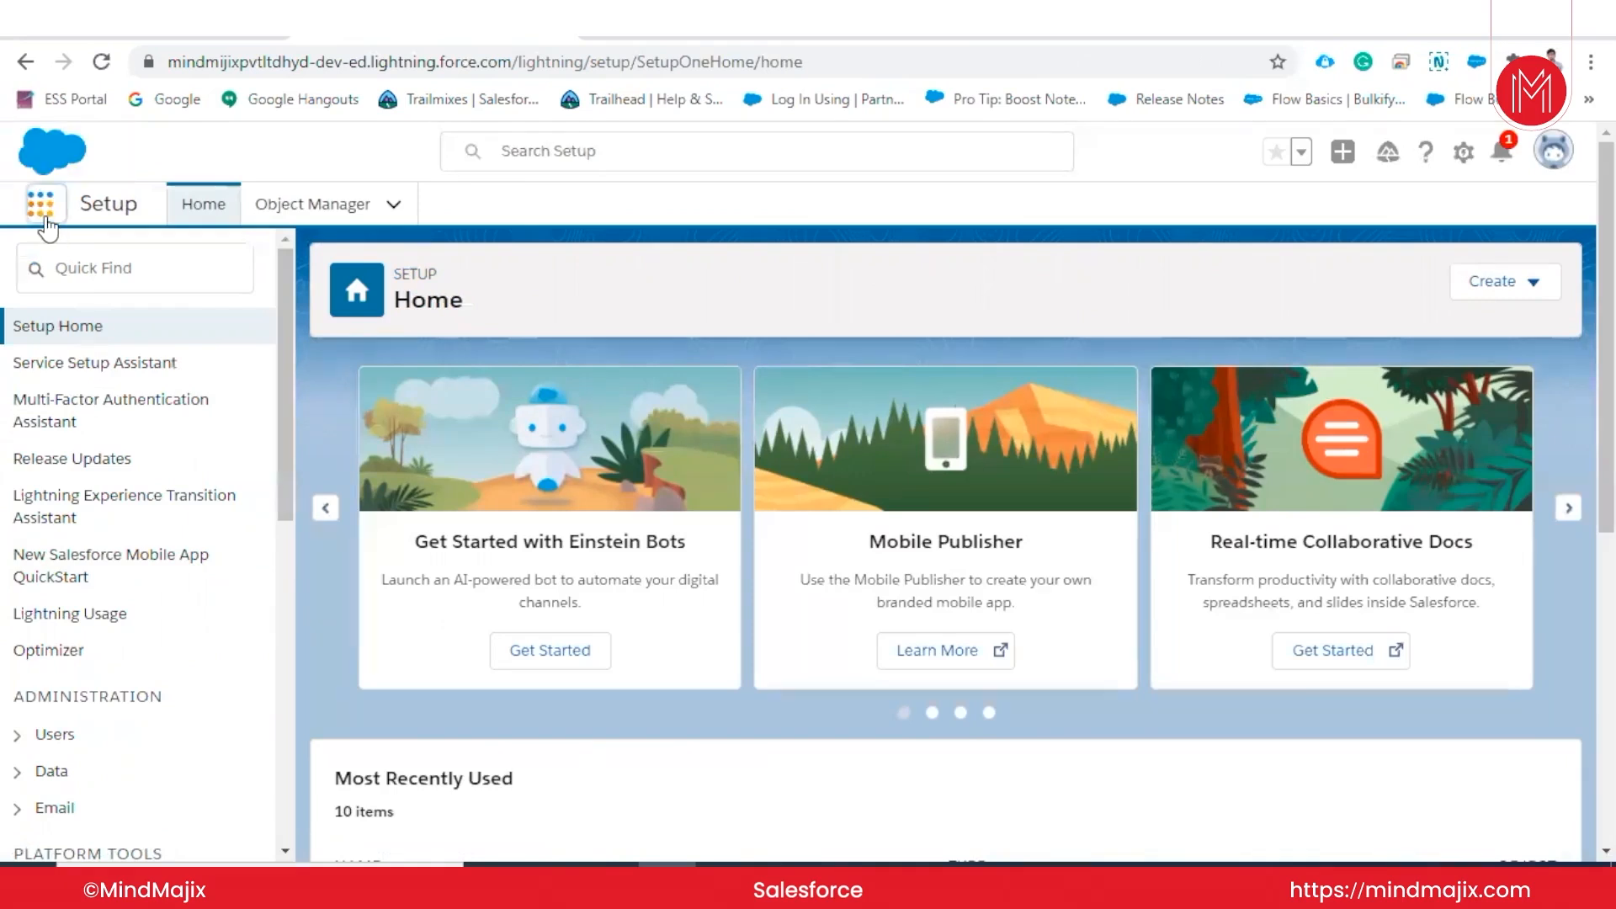
{"action": "left_click", "coordinate": [92, 623]}
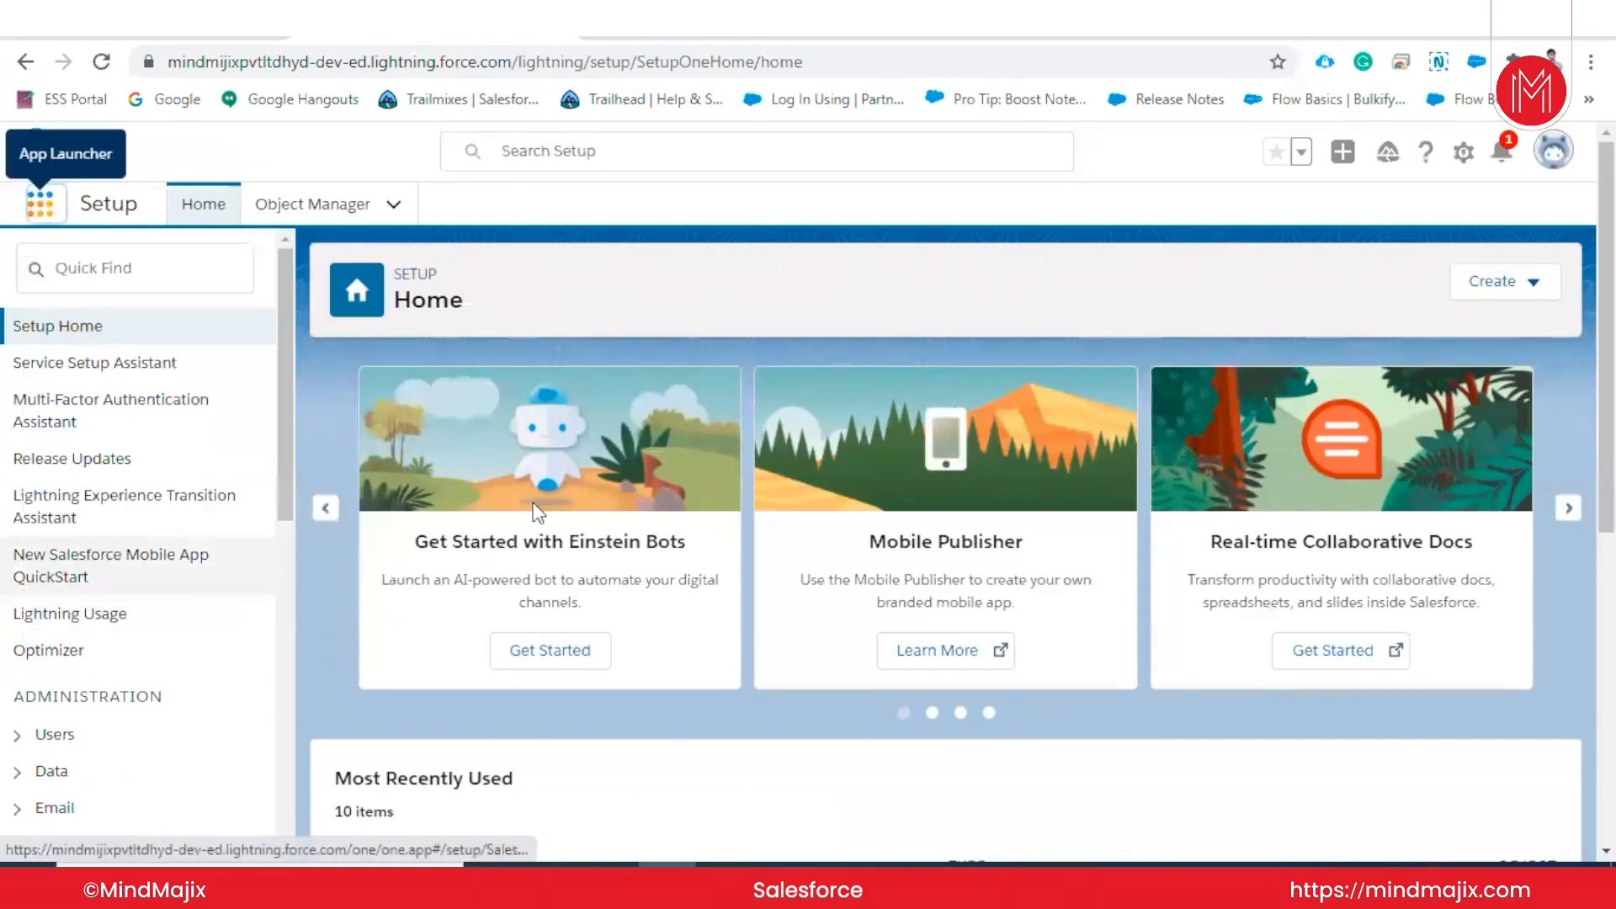
{"action": "scroll", "coordinate": [880, 589], "scroll_direction": "down", "scroll_amount": 5}
{"action": "scroll", "coordinate": [882, 593], "scroll_direction": "up", "scroll_amount": 3}
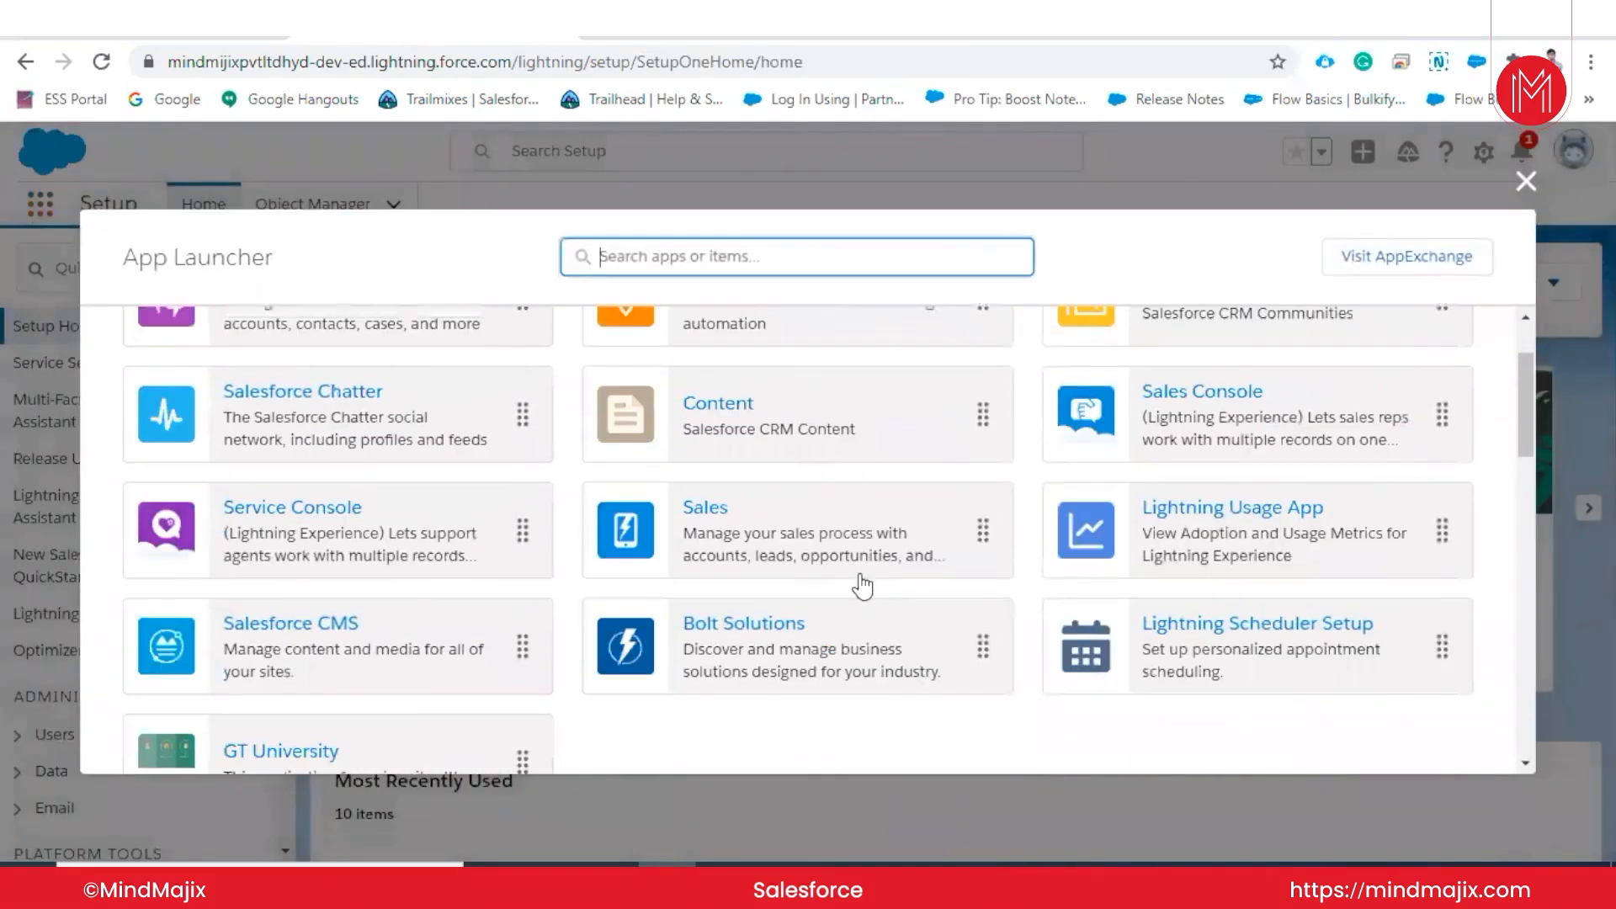
{"action": "left_click", "coordinate": [706, 508]}
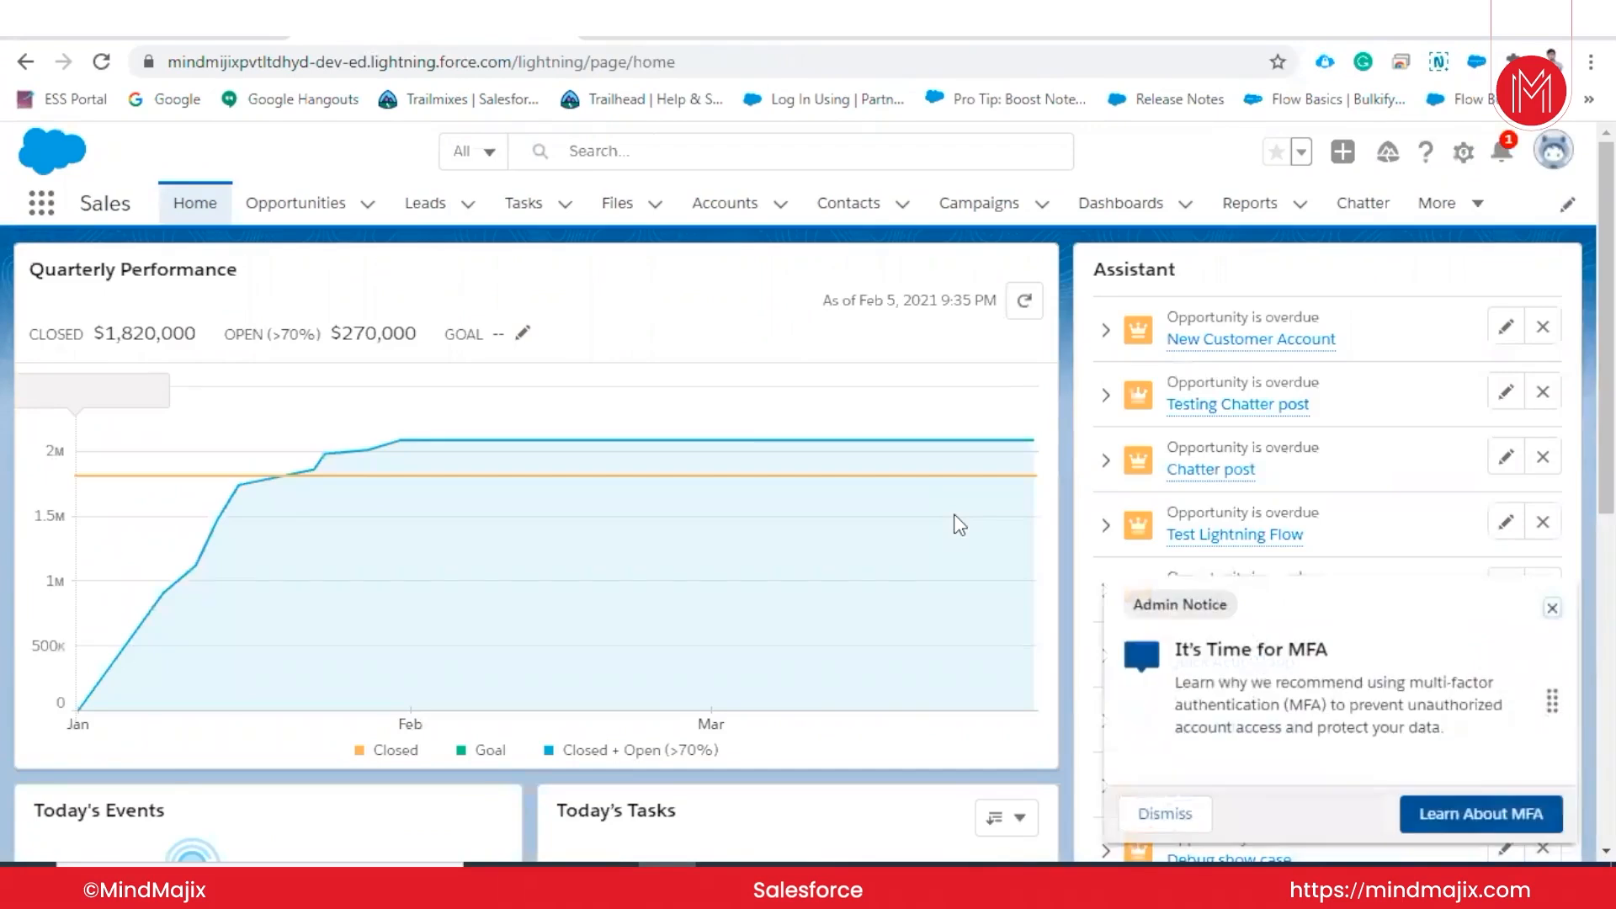
- Create a new report using the Opportunities report type from the Opportunities category
{"action": "left_click", "coordinate": [1254, 206]}
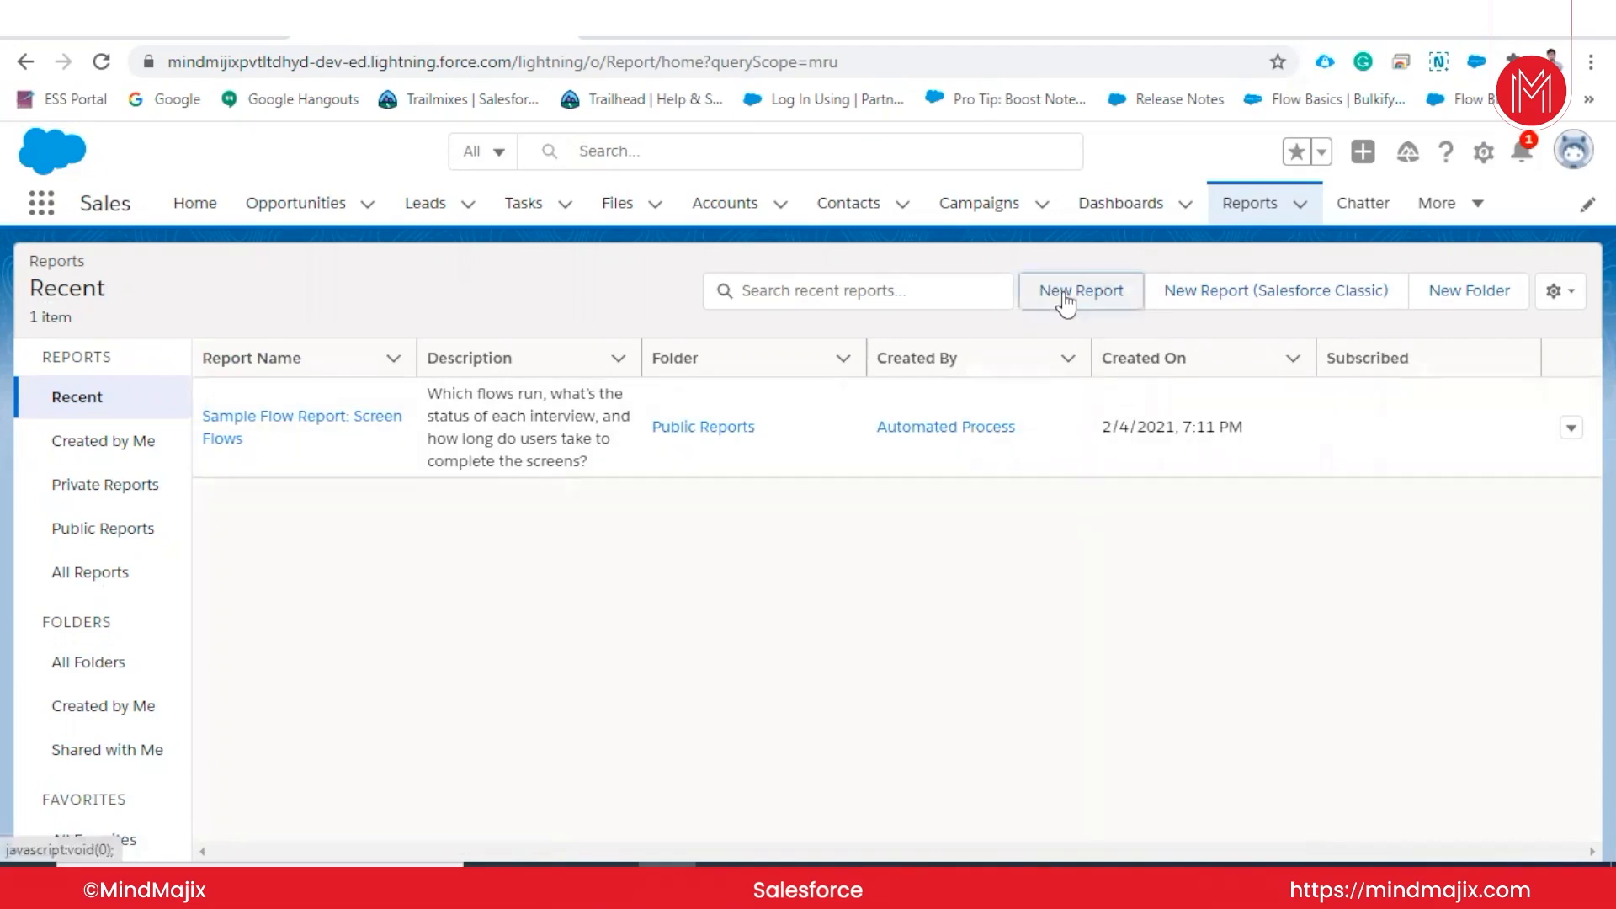
{"action": "left_click", "coordinate": [1066, 299]}
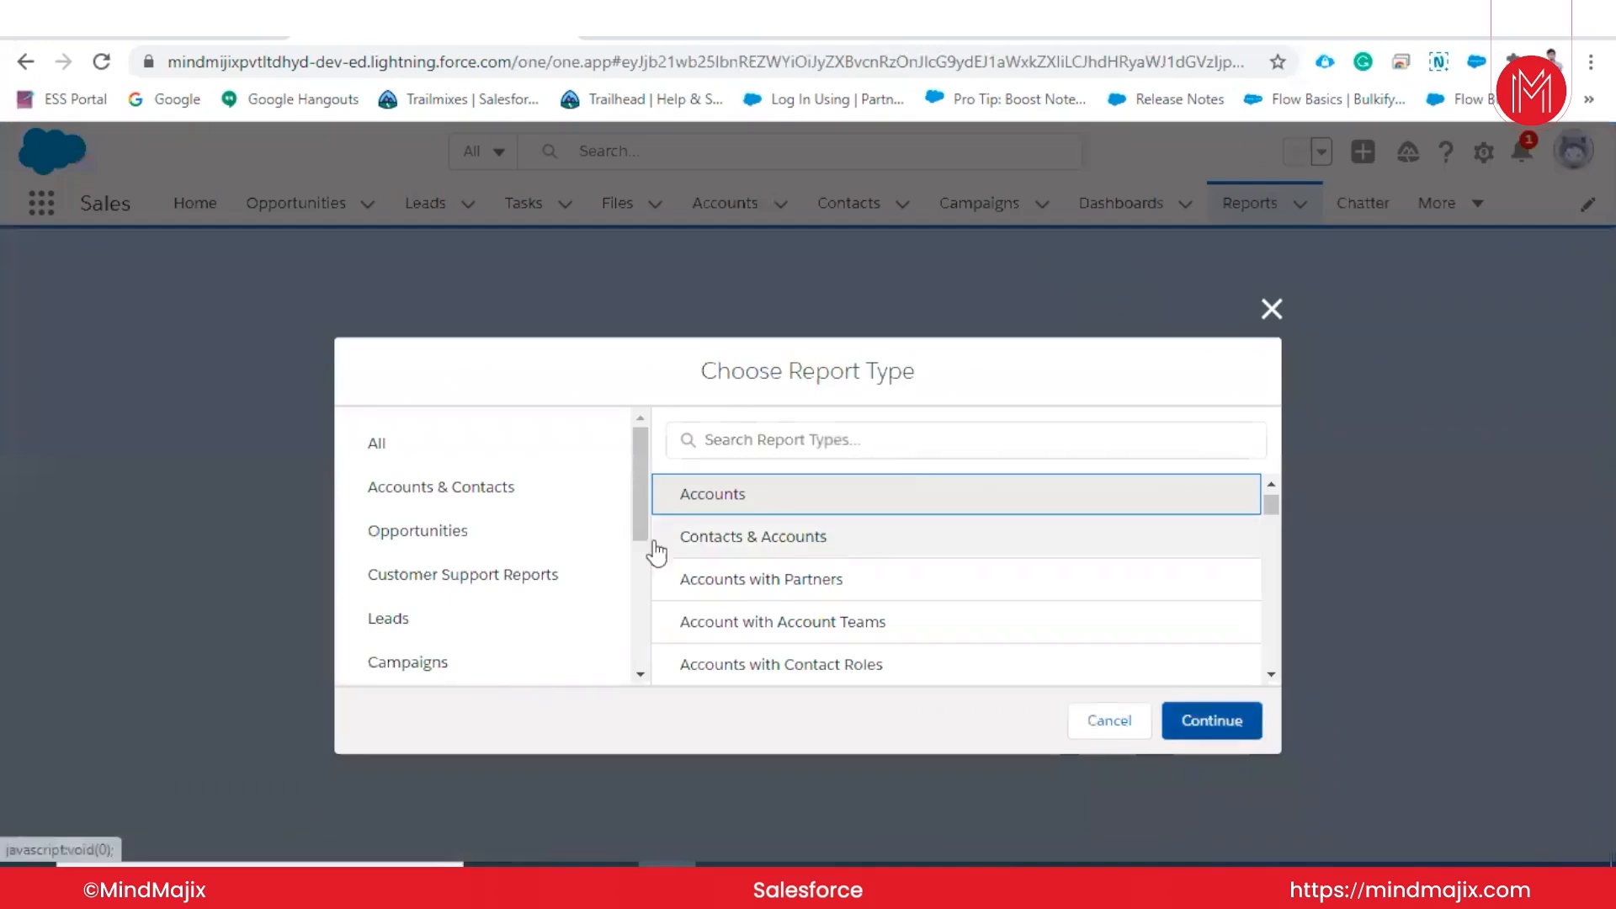
{"action": "scroll", "coordinate": [797, 614], "scroll_direction": "down", "scroll_amount": 8}
{"action": "scroll", "coordinate": [795, 616], "scroll_direction": "down", "scroll_amount": 10}
{"action": "scroll", "coordinate": [798, 616], "scroll_direction": "up", "scroll_amount": 15}
{"action": "scroll", "coordinate": [798, 616], "scroll_direction": "down", "scroll_amount": 2}
{"action": "scroll", "coordinate": [797, 616], "scroll_direction": "up", "scroll_amount": 2}
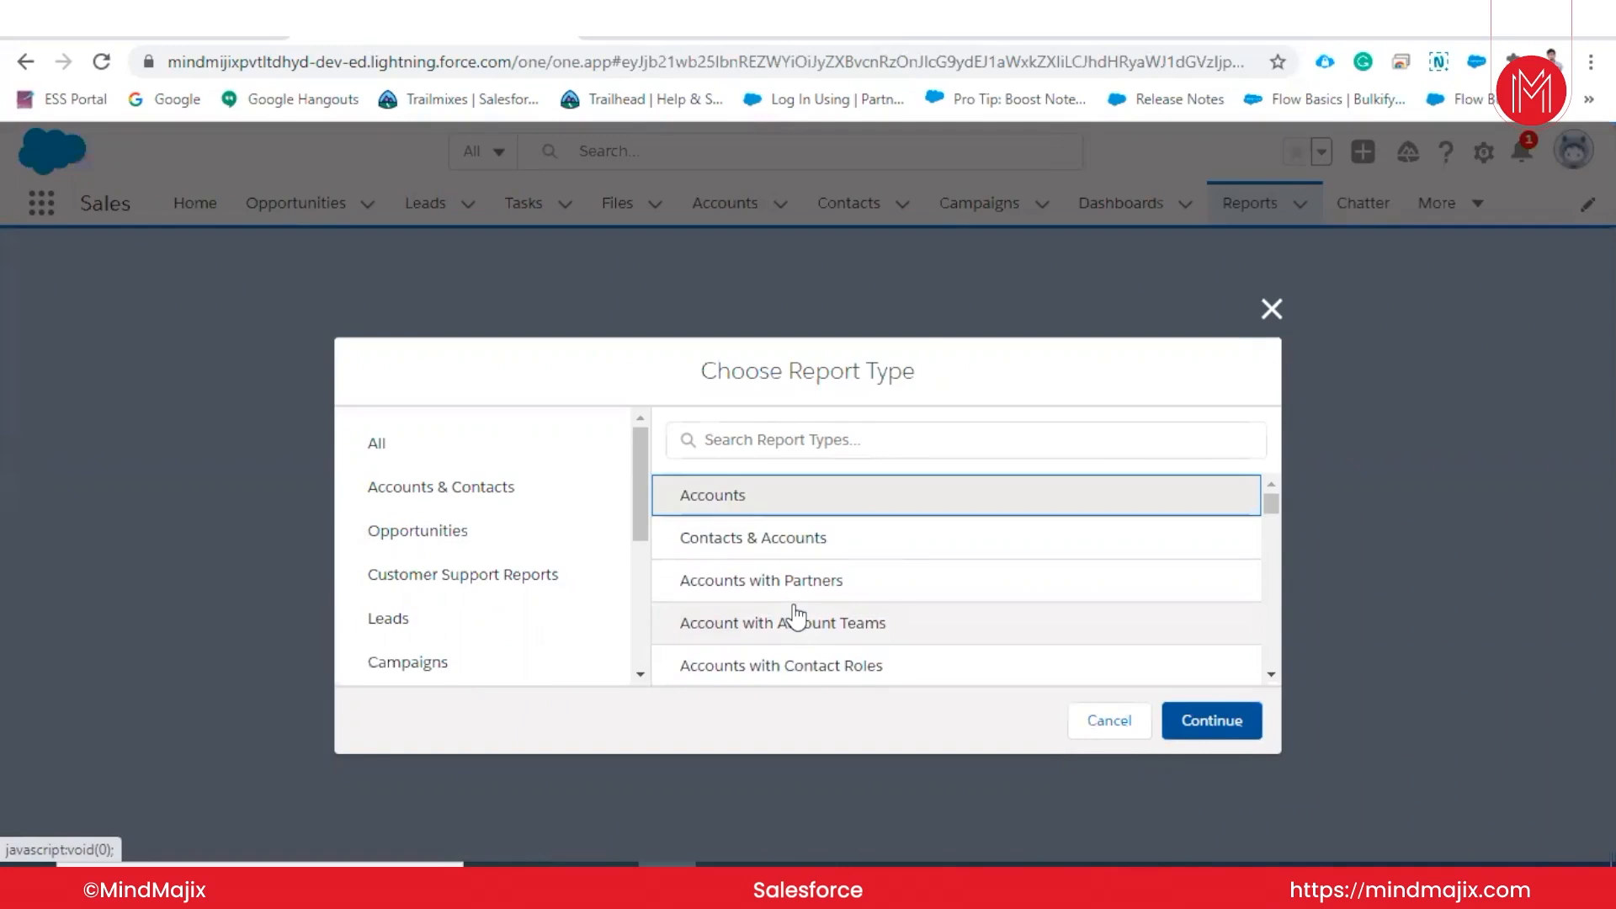
{"action": "scroll", "coordinate": [795, 615], "scroll_direction": "down", "scroll_amount": 5}
{"action": "left_click", "coordinate": [362, 531]}
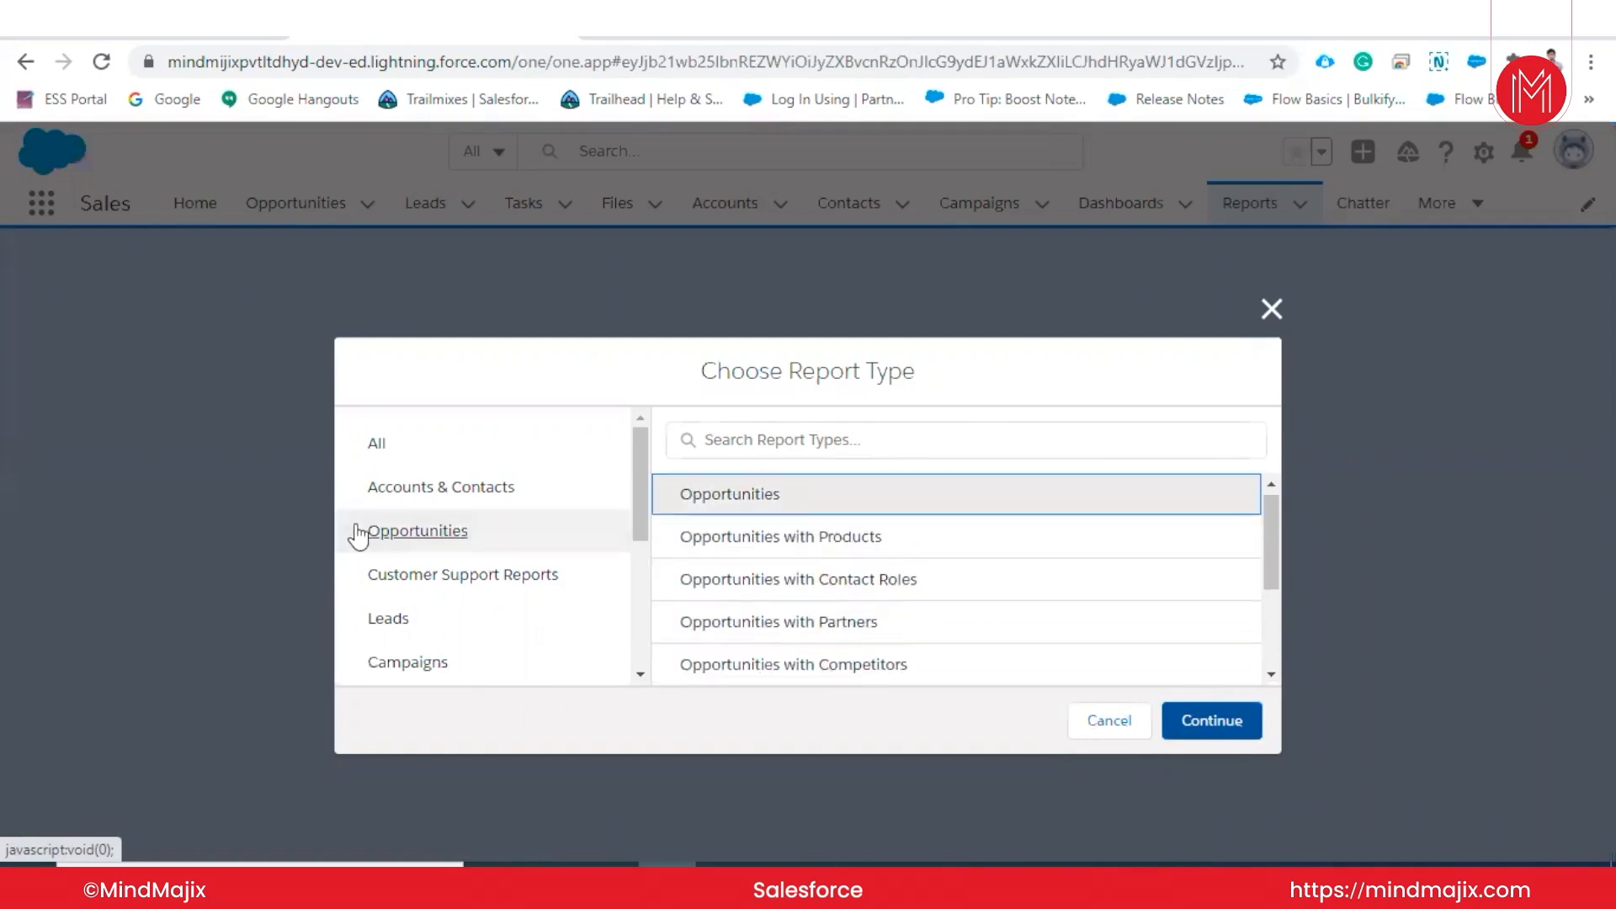
{"action": "left_click", "coordinate": [800, 503]}
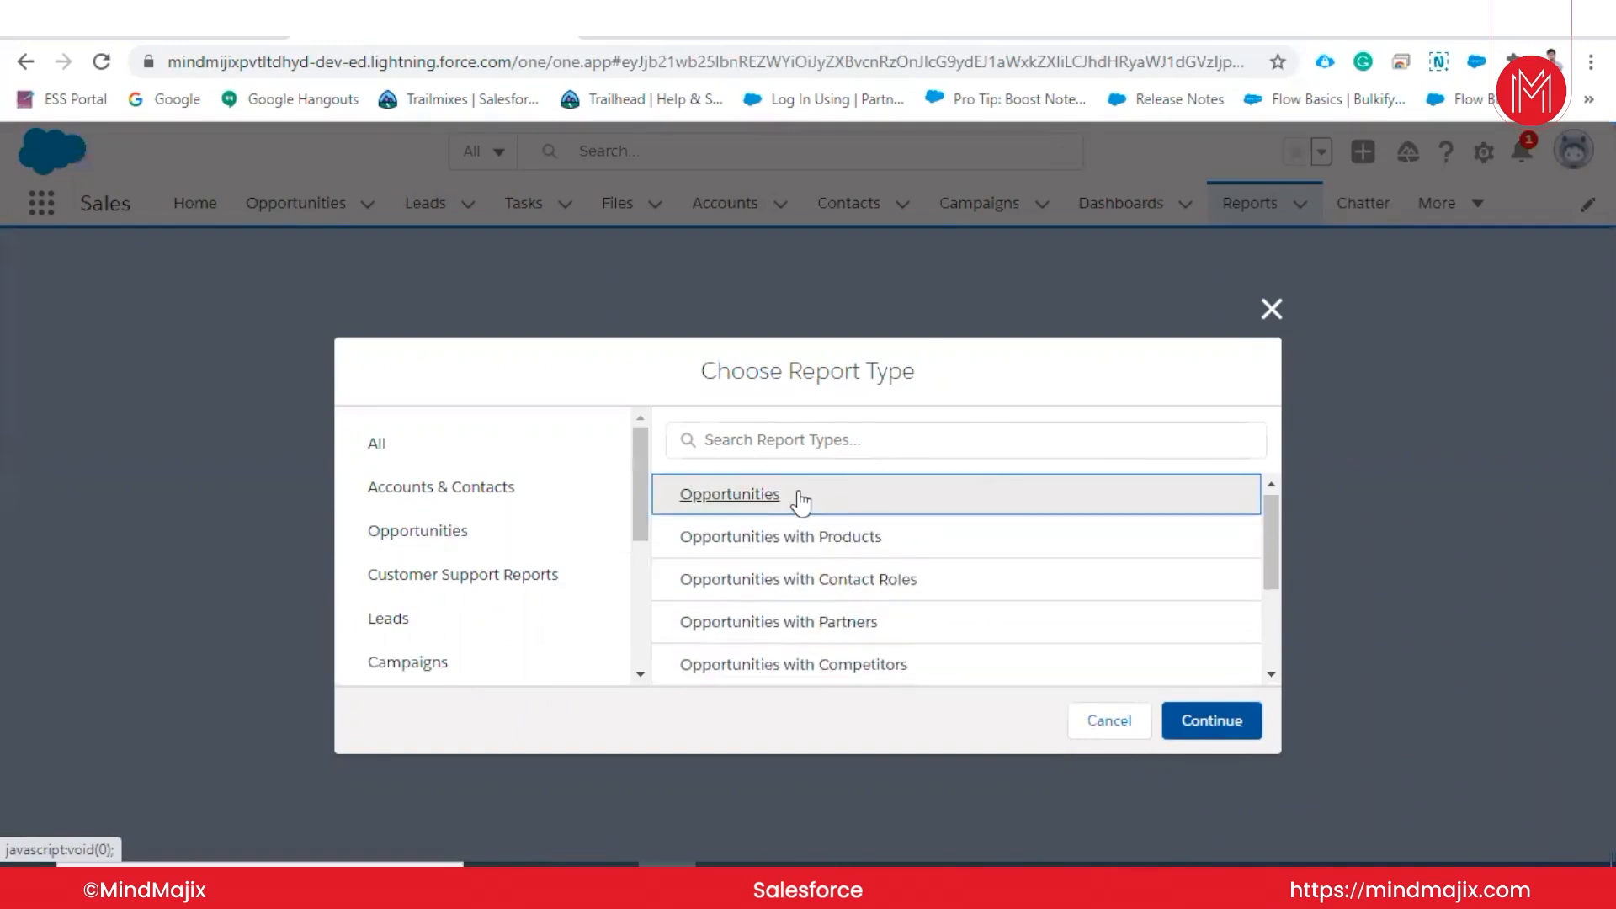
{"action": "left_click", "coordinate": [1191, 722]}
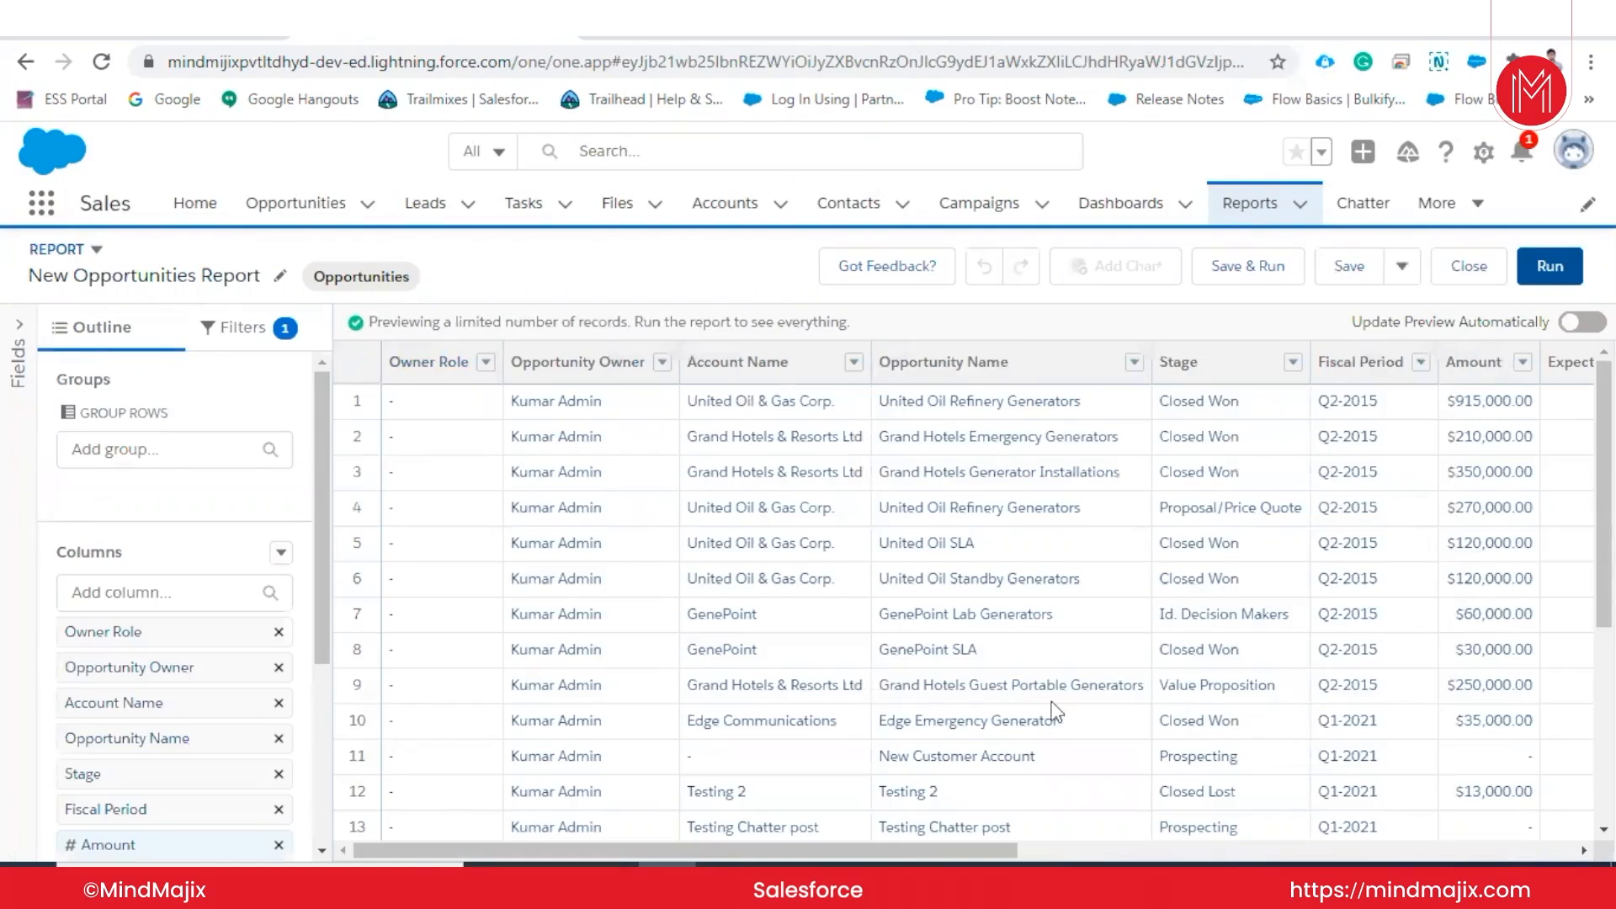
- Examine the report's preview columns, the column list in its outline, and the available save options
{"action": "scroll", "coordinate": [1550, 443], "scroll_direction": "right", "scroll_amount": 10}
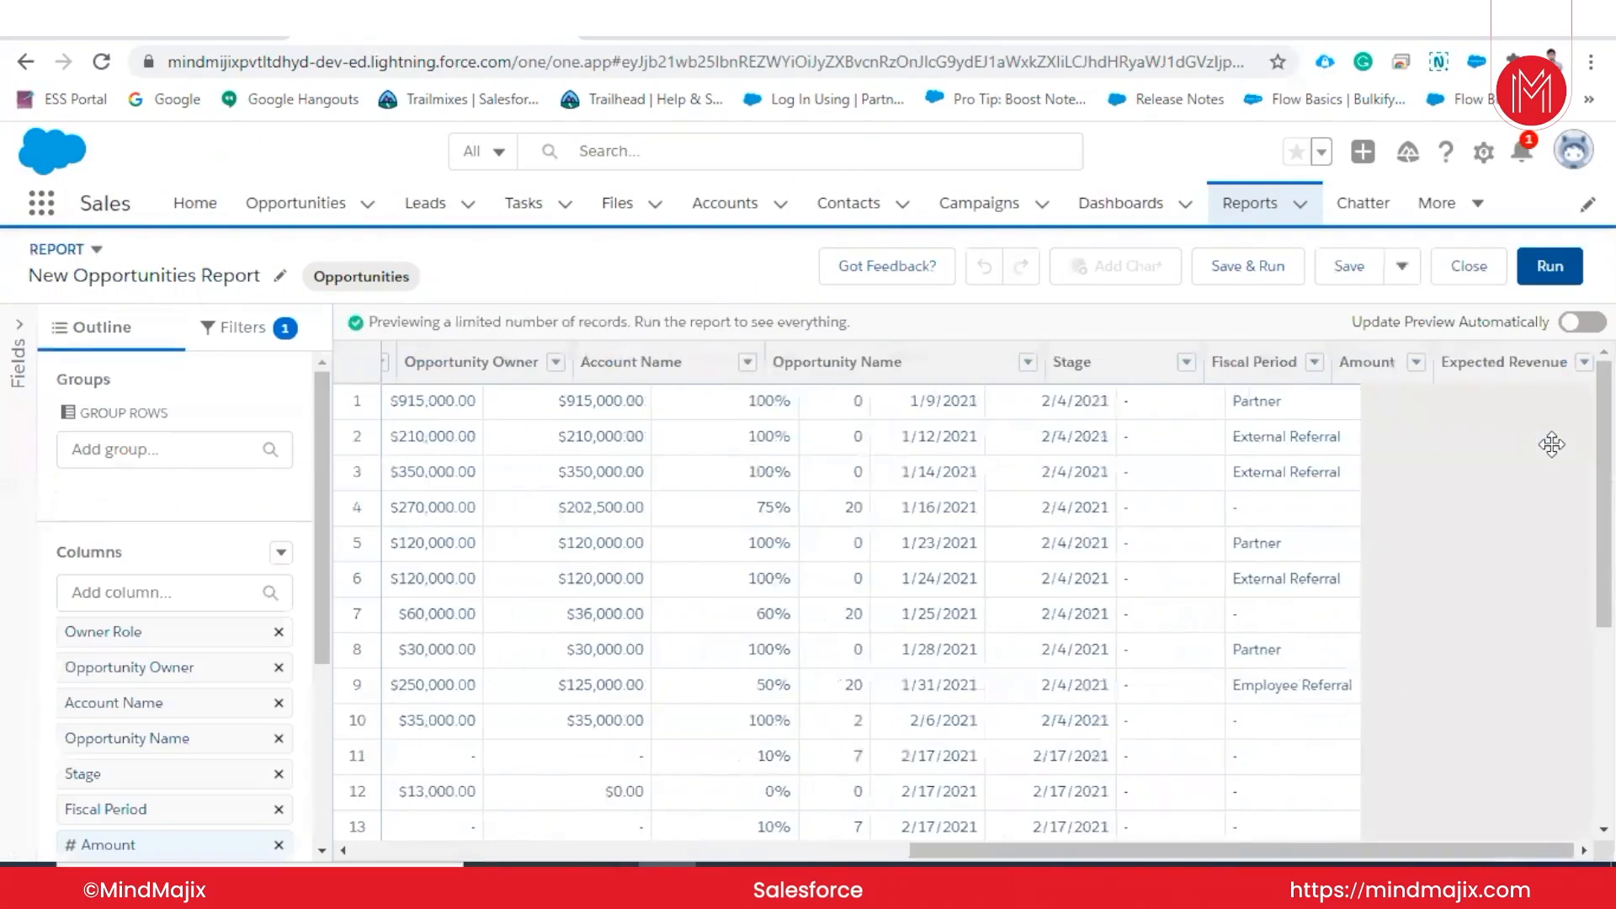
{"action": "scroll", "coordinate": [1551, 443], "scroll_direction": "left", "scroll_amount": 10}
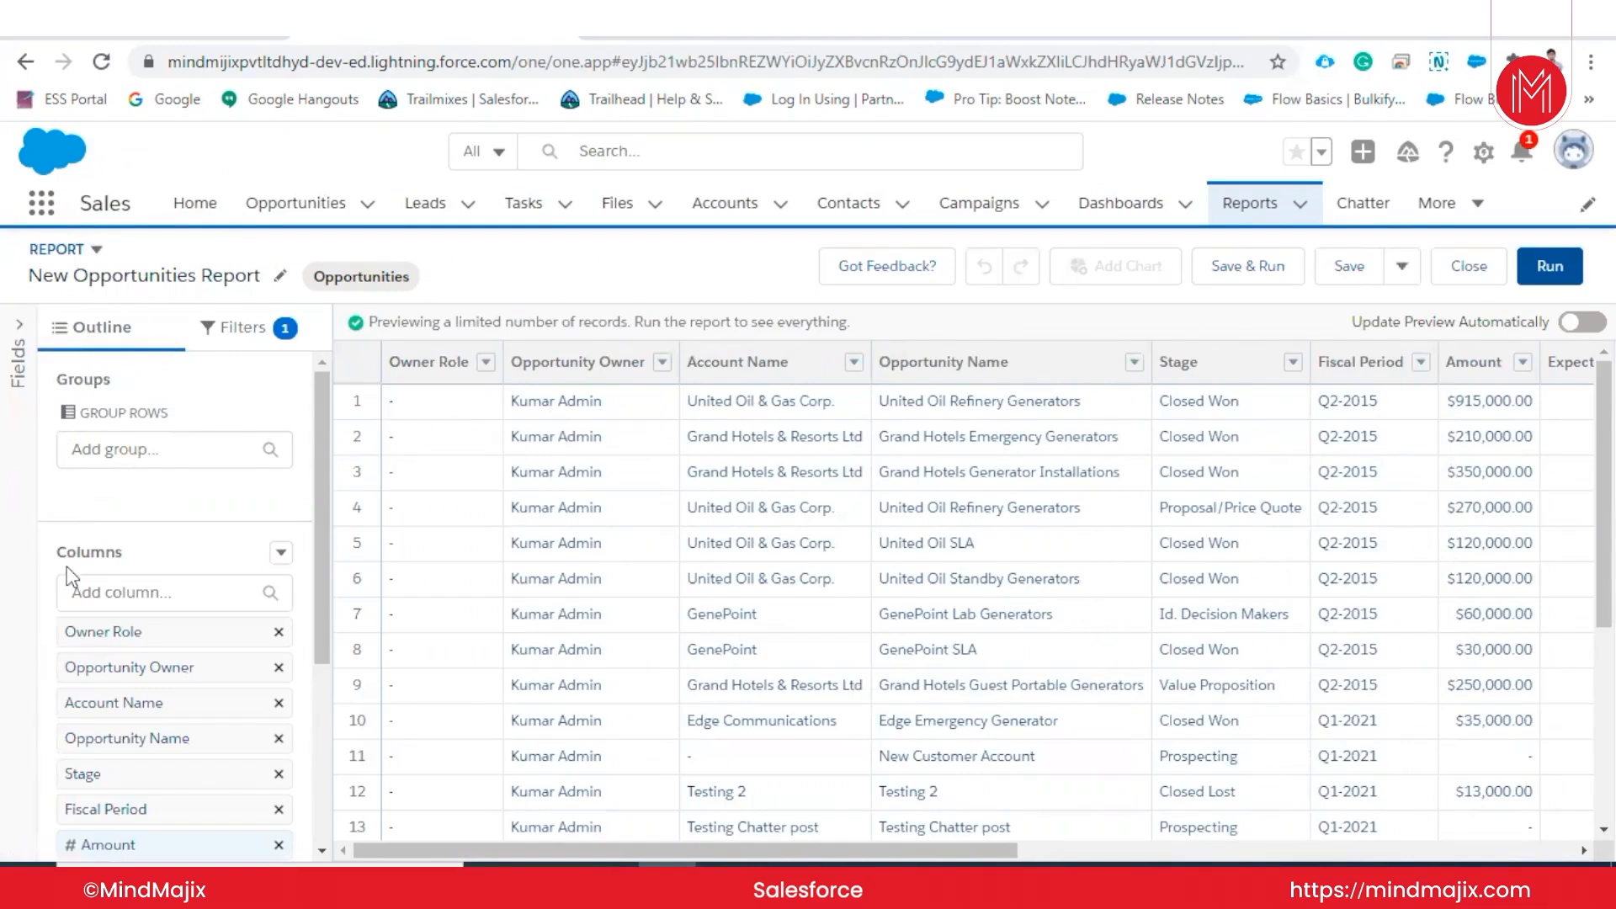
{"action": "scroll", "coordinate": [65, 562], "scroll_direction": "down", "scroll_amount": 4}
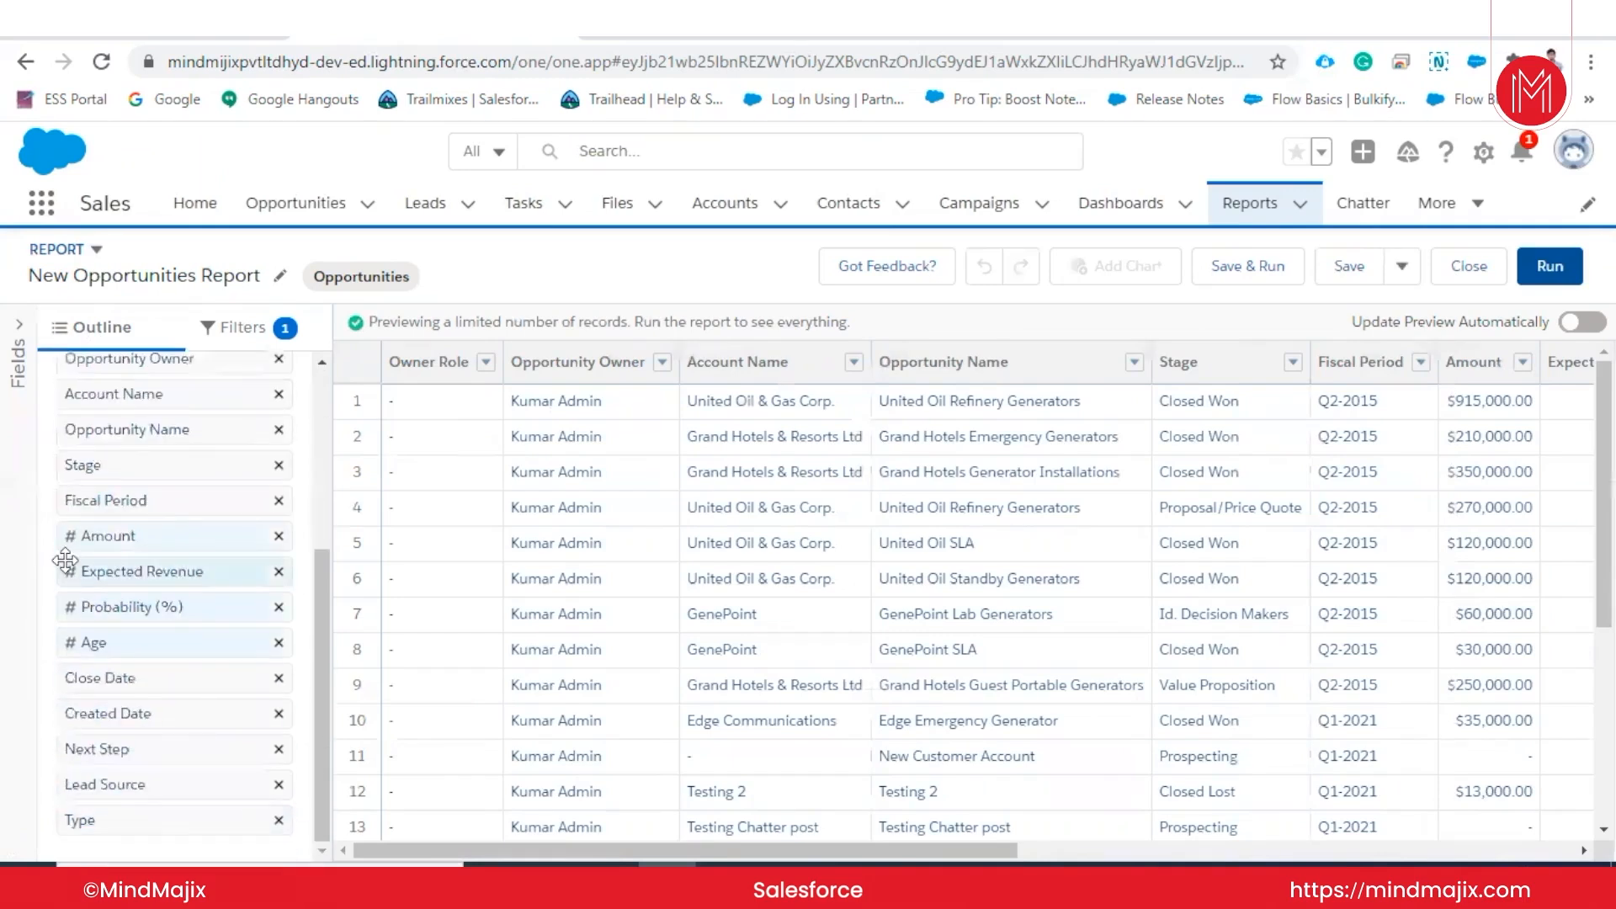
{"action": "scroll", "coordinate": [126, 495], "scroll_direction": "up", "scroll_amount": 5}
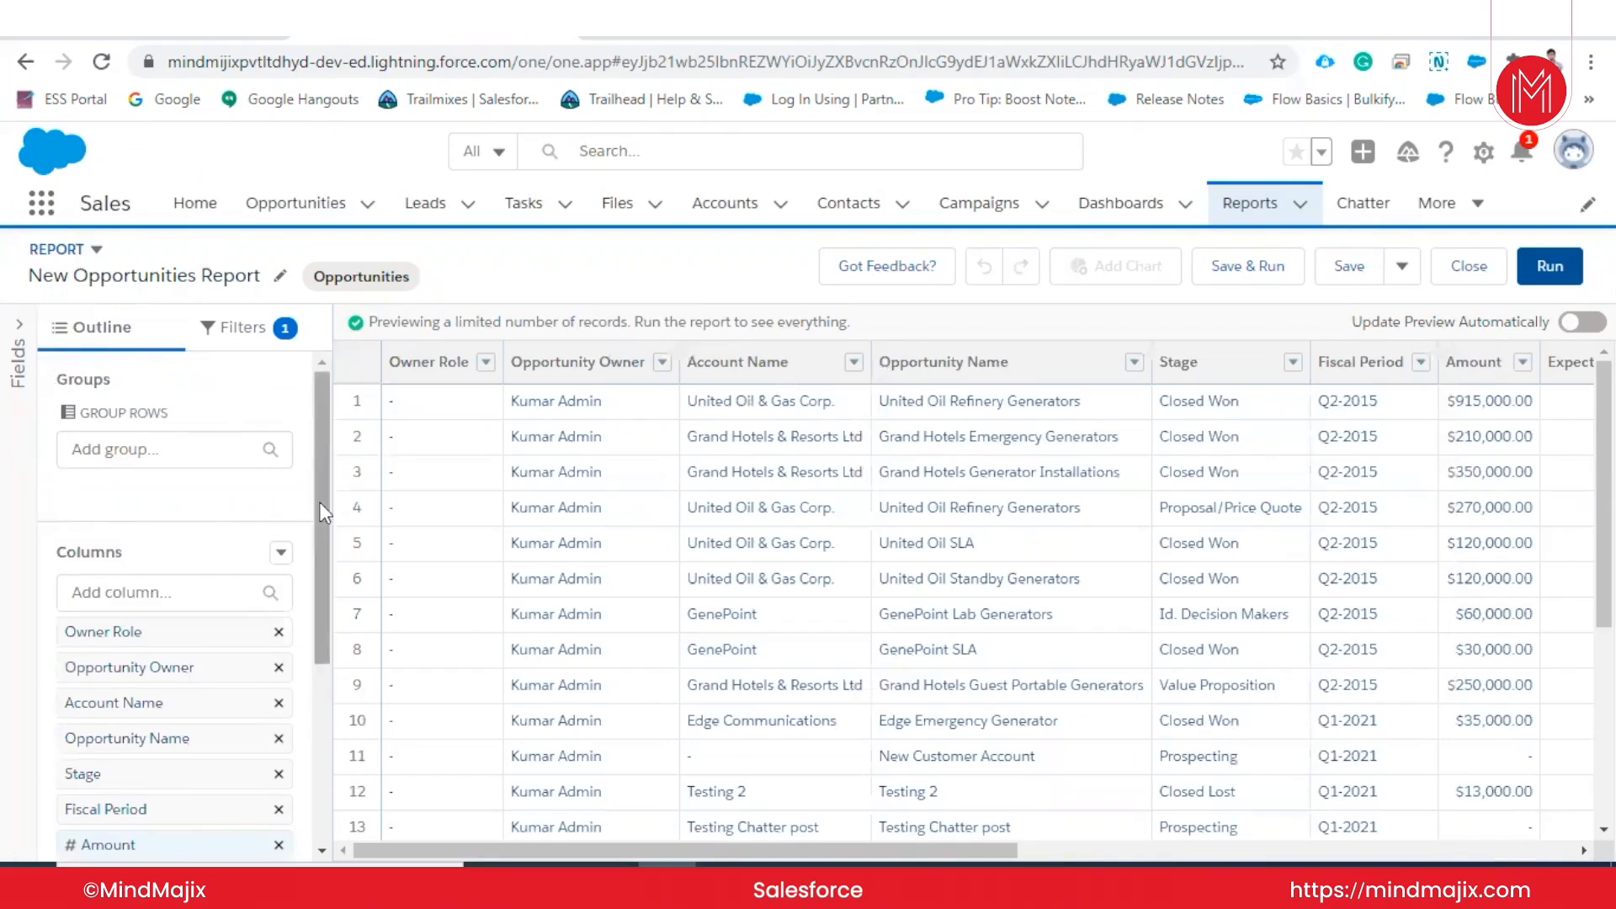
{"action": "scroll", "coordinate": [135, 580], "scroll_direction": "down", "scroll_amount": 4}
{"action": "scroll", "coordinate": [63, 456], "scroll_direction": "up", "scroll_amount": 4}
{"action": "scroll", "coordinate": [63, 455], "scroll_direction": "down", "scroll_amount": 4}
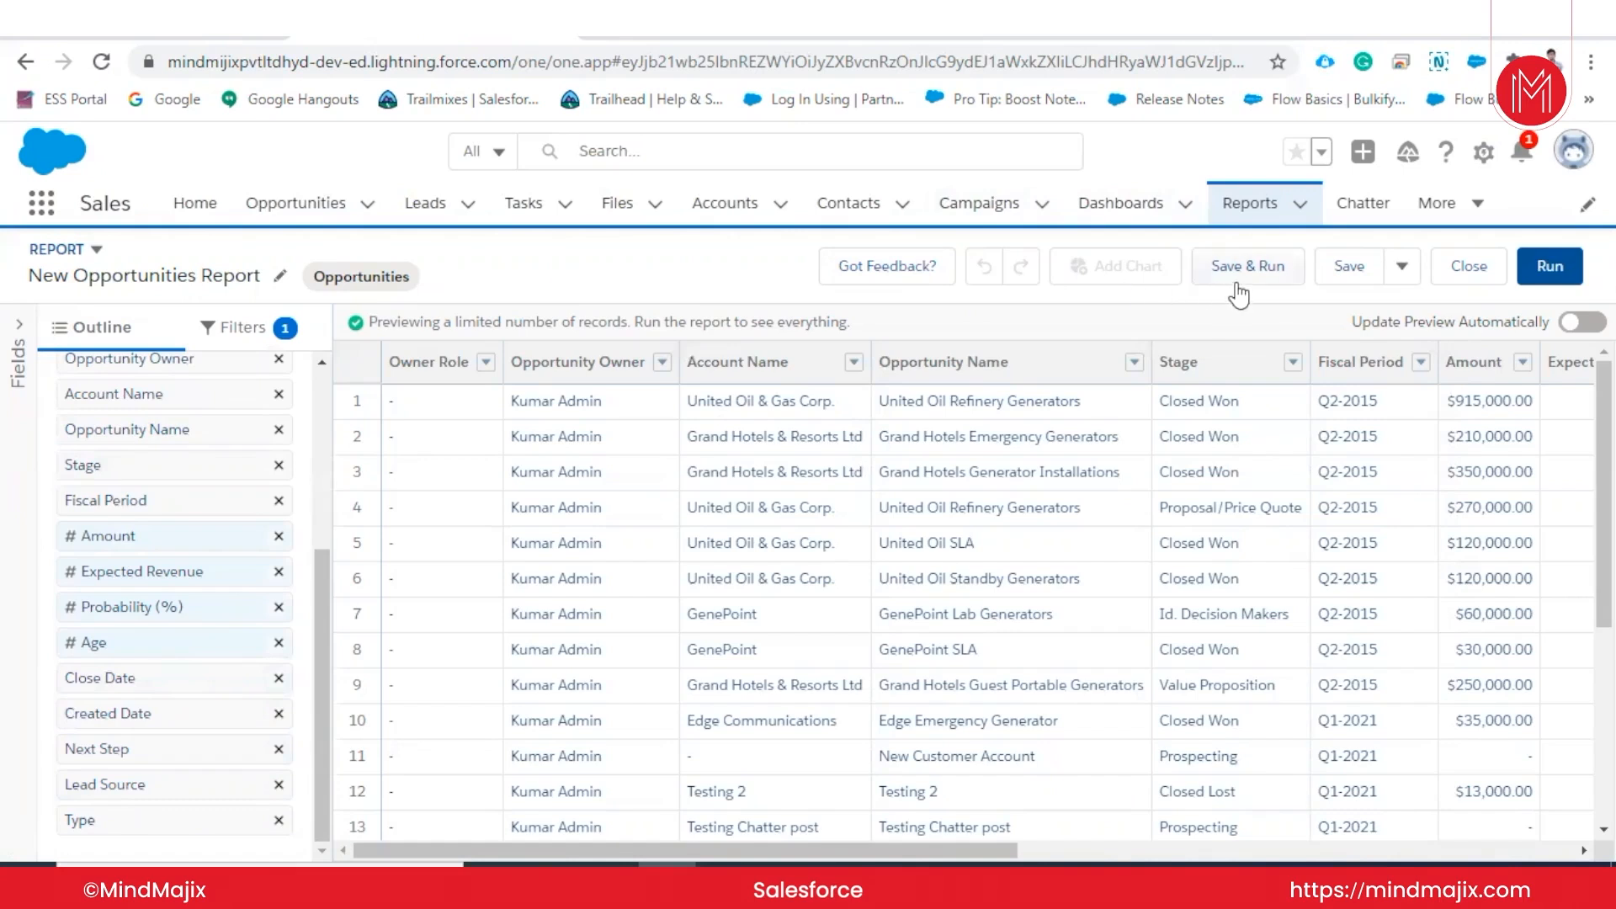
{"action": "left_click", "coordinate": [1402, 280]}
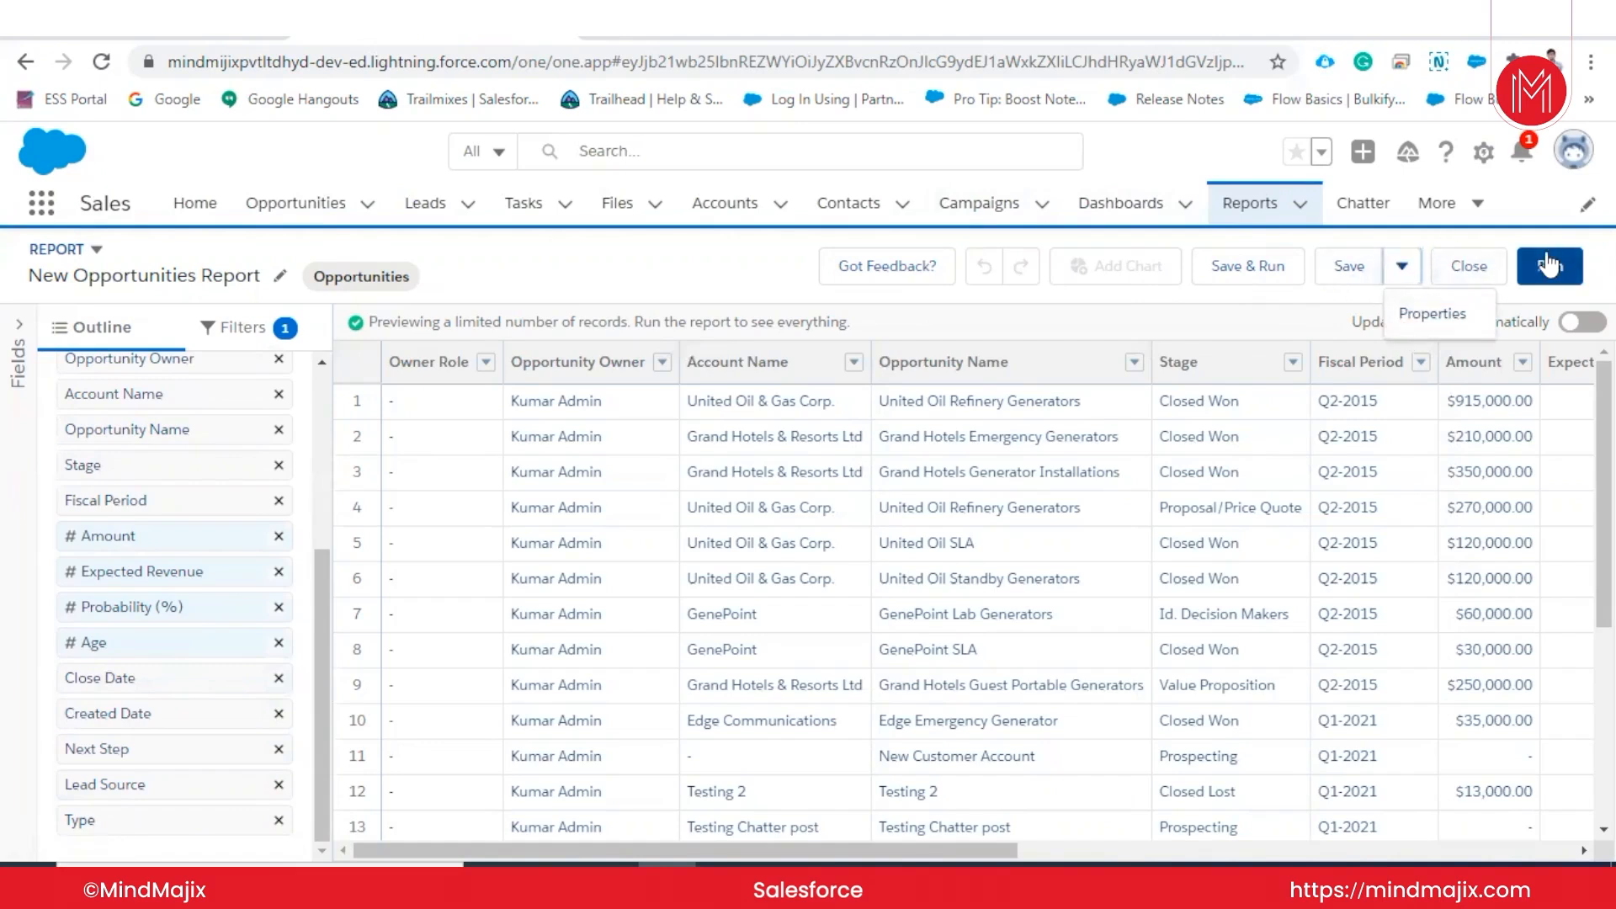
{"action": "left_click", "coordinate": [1263, 346]}
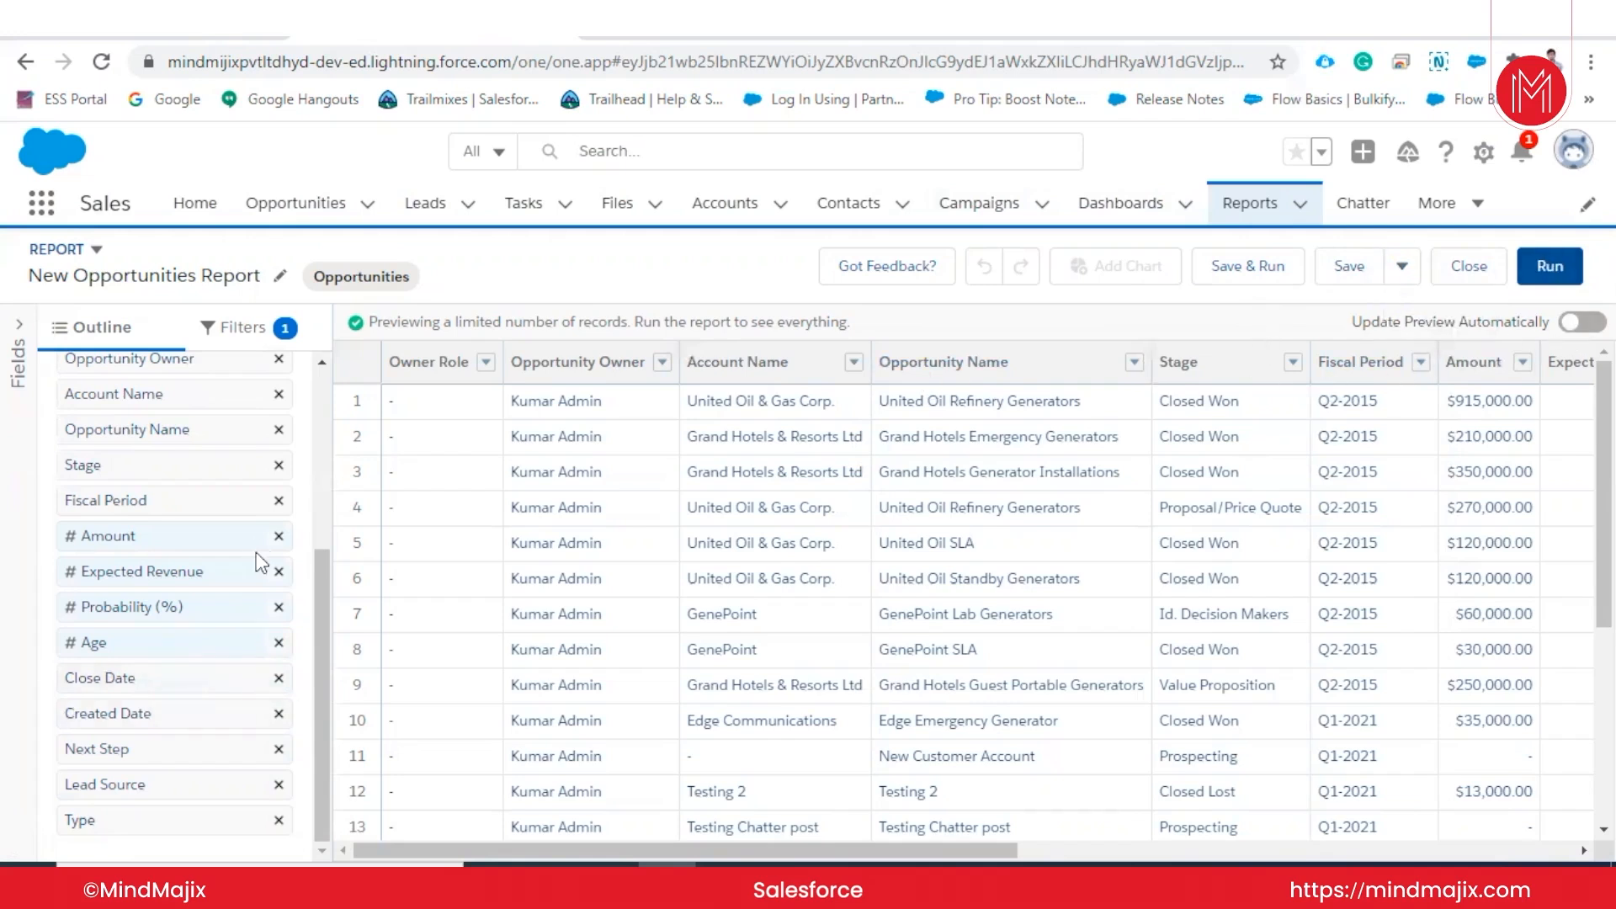
- Turn on automatic preview updates and remove the Owner Role and Next Step columns from the report
{"action": "scroll", "coordinate": [253, 555], "scroll_direction": "up", "scroll_amount": 4}
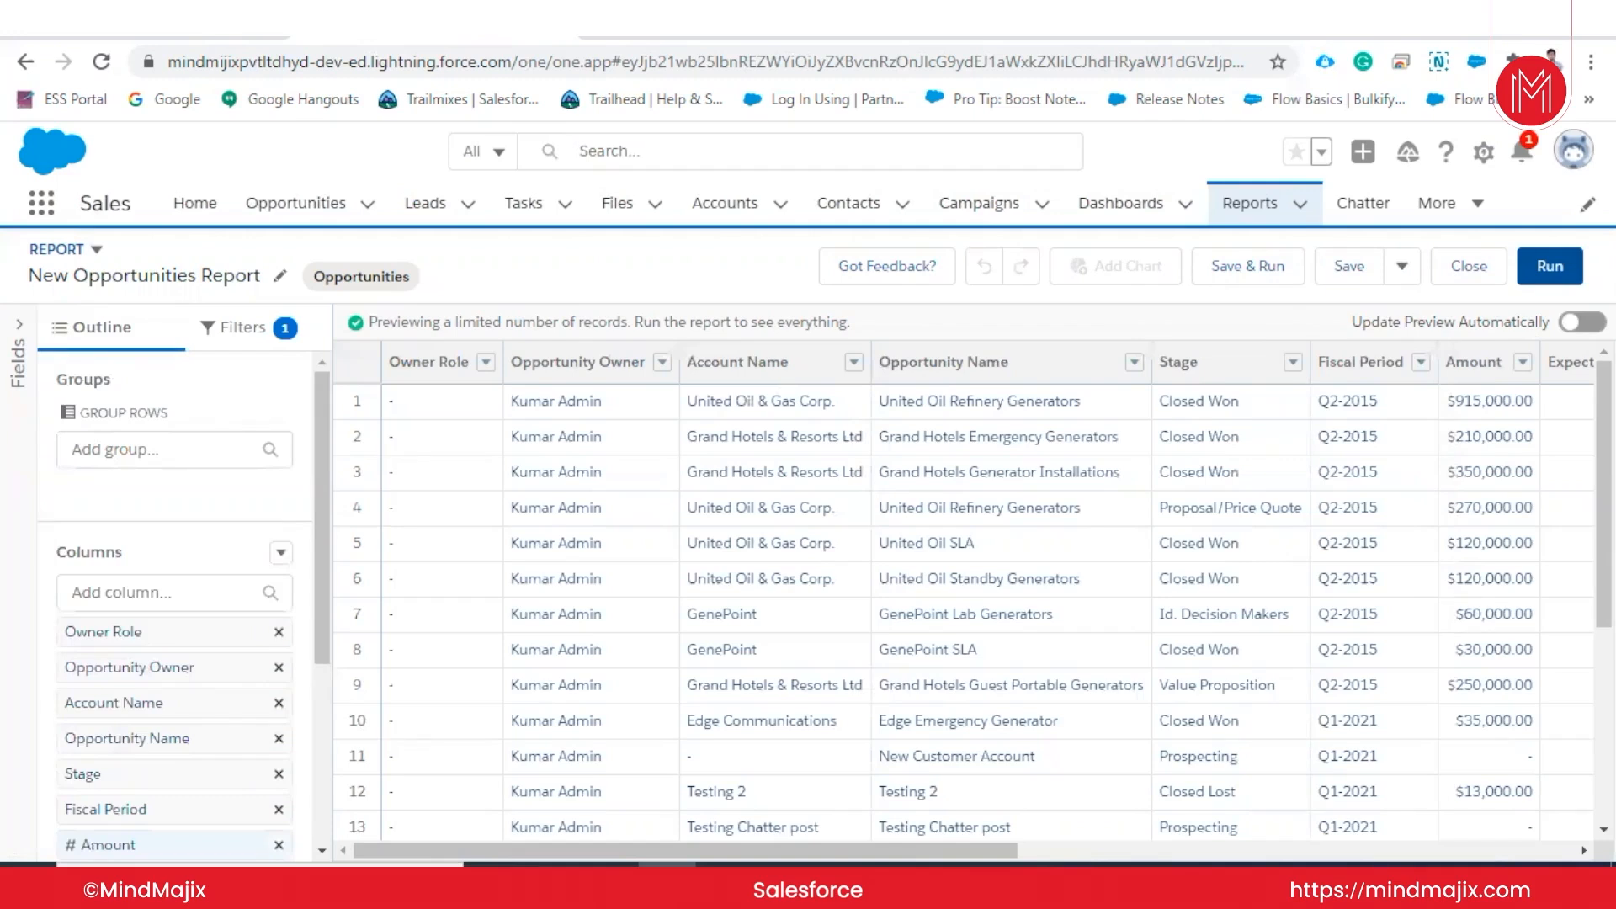
{"action": "left_click", "coordinate": [1583, 321]}
{"action": "left_click", "coordinate": [280, 633]}
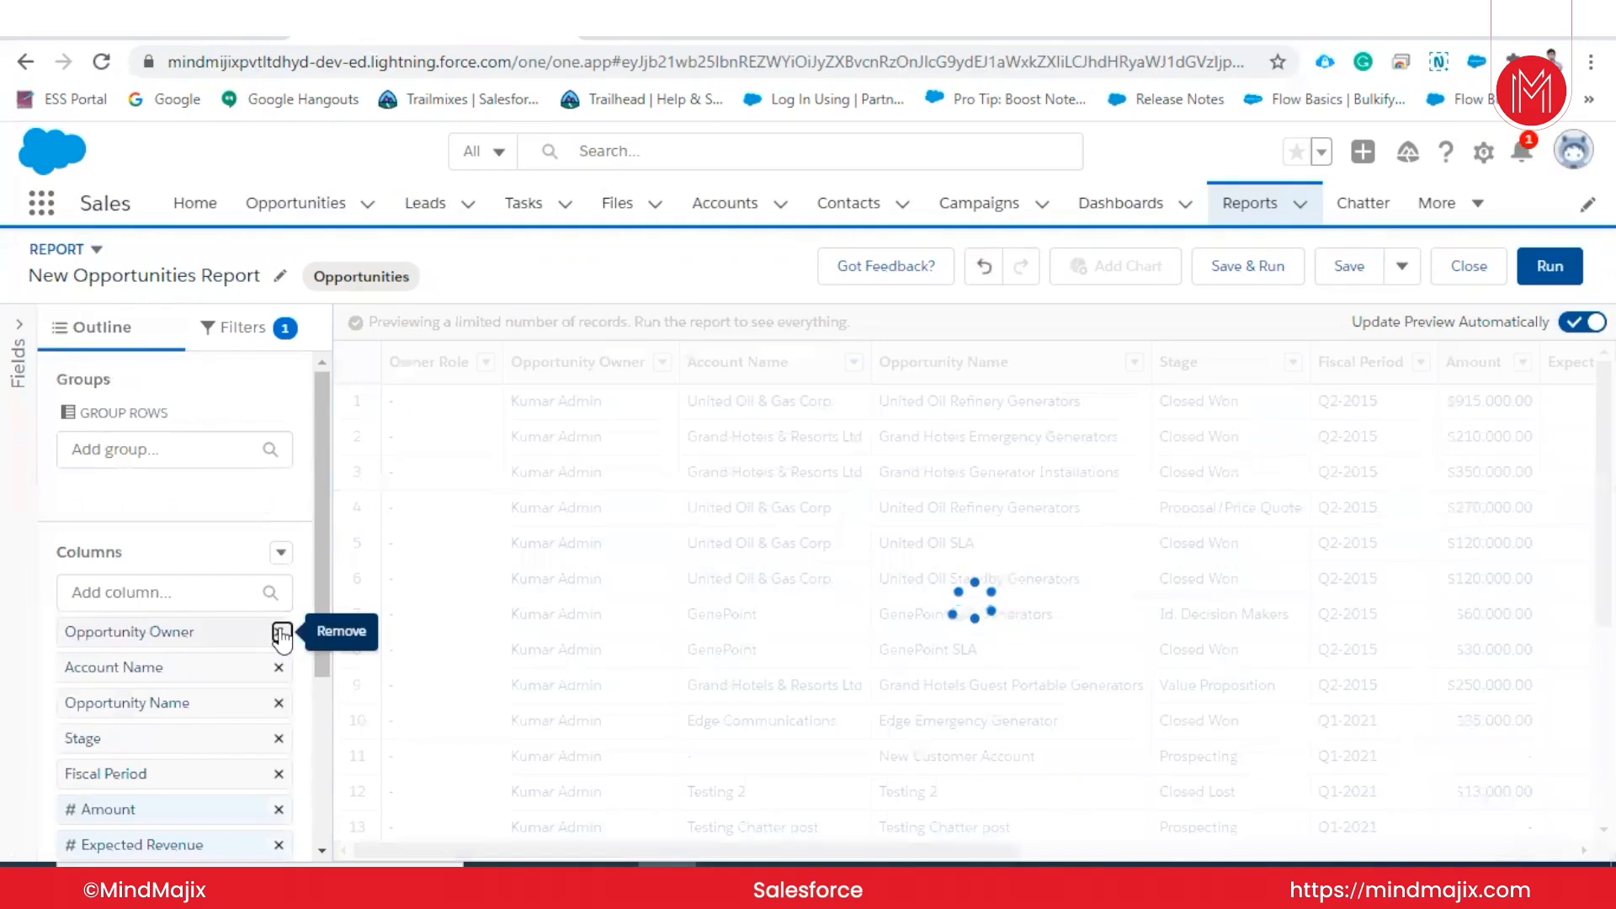
{"action": "scroll", "coordinate": [945, 606], "scroll_direction": "right", "scroll_amount": 10}
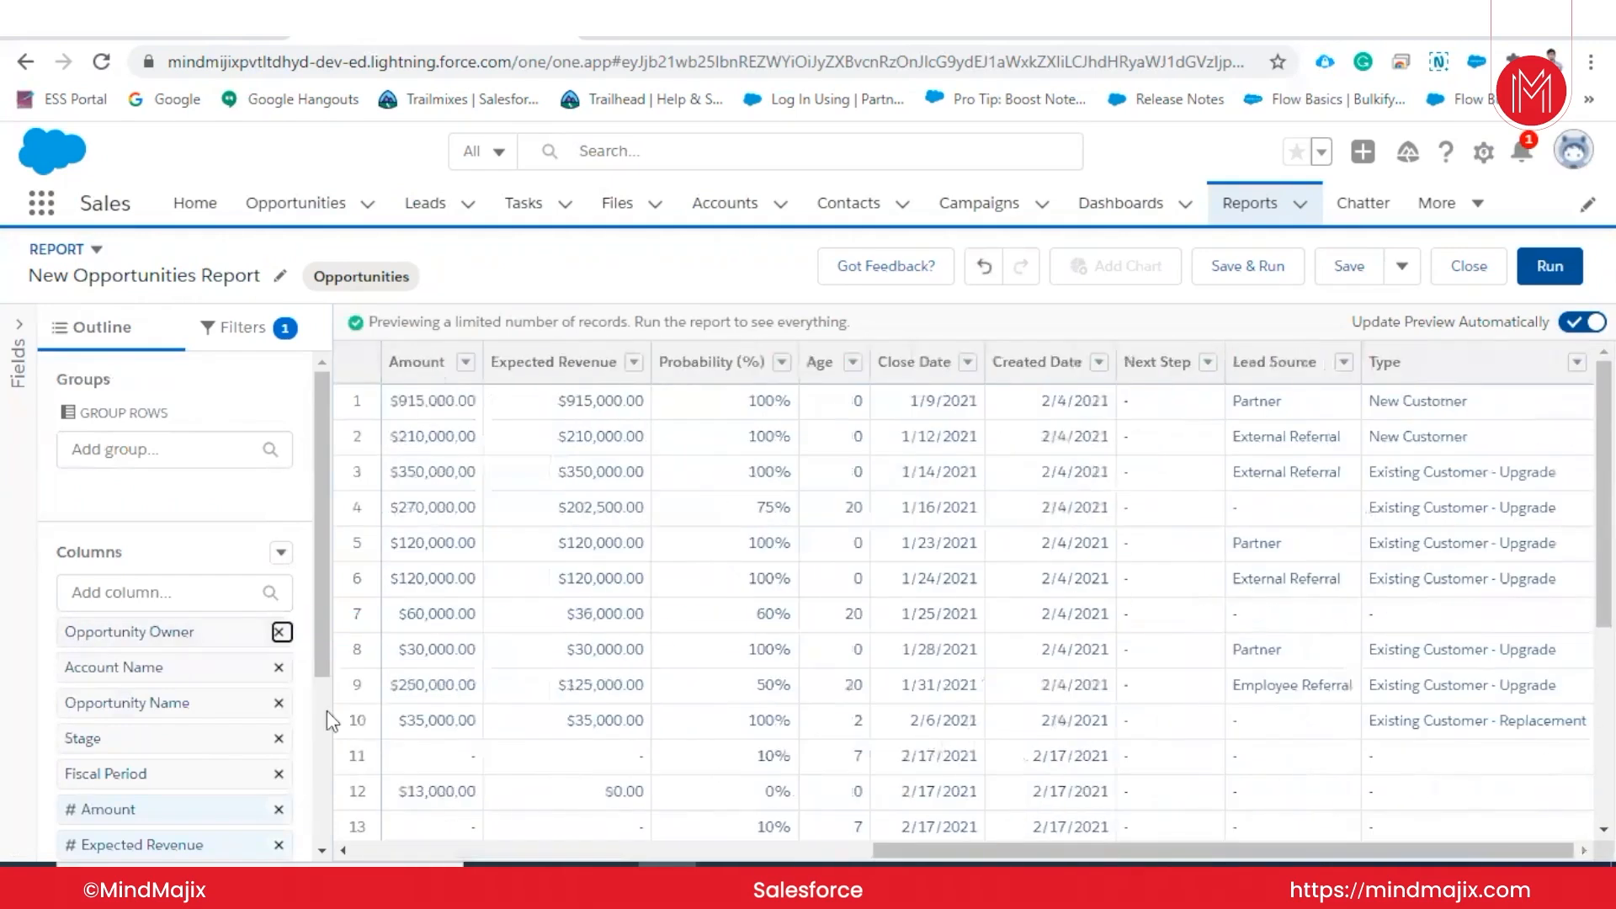
{"action": "scroll", "coordinate": [158, 761], "scroll_direction": "down", "scroll_amount": 3}
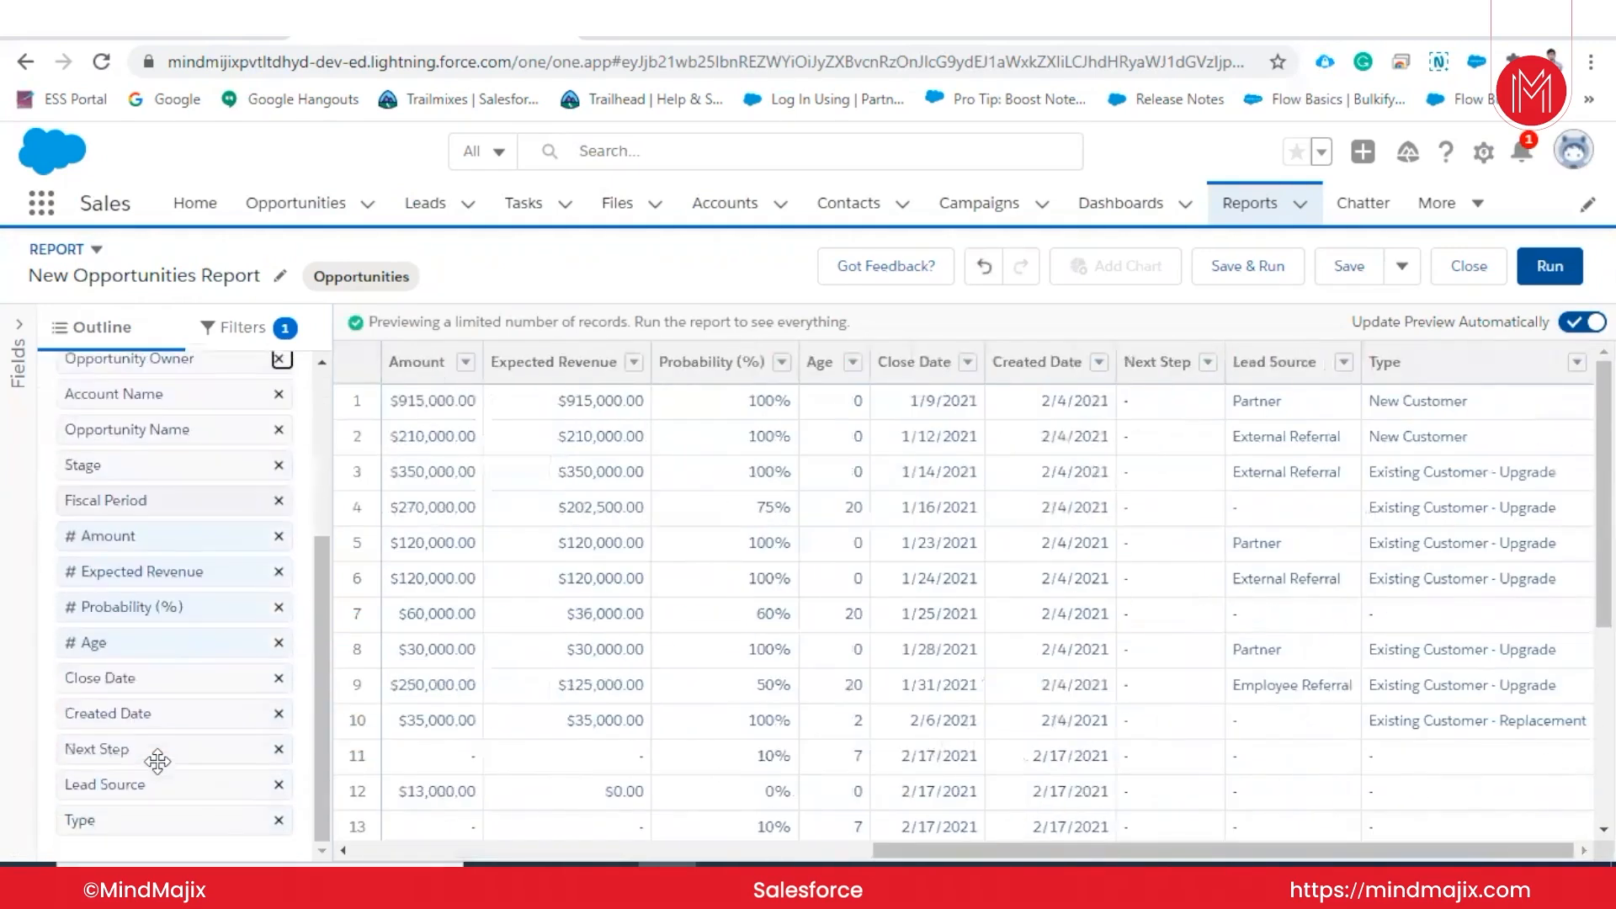
{"action": "left_click", "coordinate": [278, 752]}
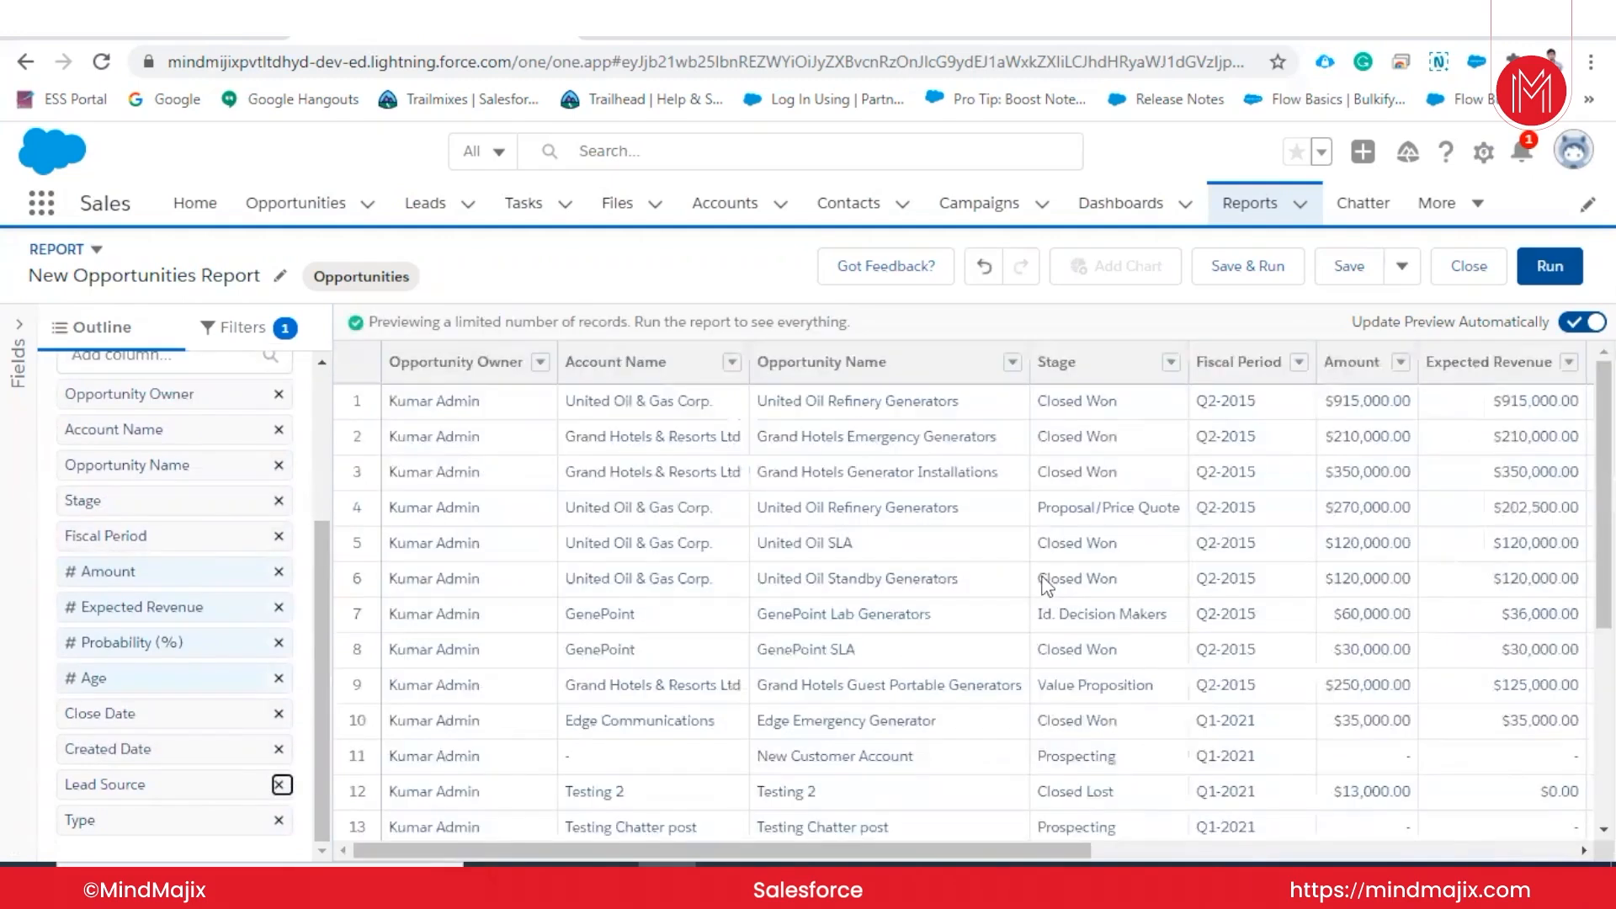
- Sort the report preview by Amount in ascending order and check the rows across all columns
{"action": "scroll", "coordinate": [1023, 573], "scroll_direction": "right", "scroll_amount": 10}
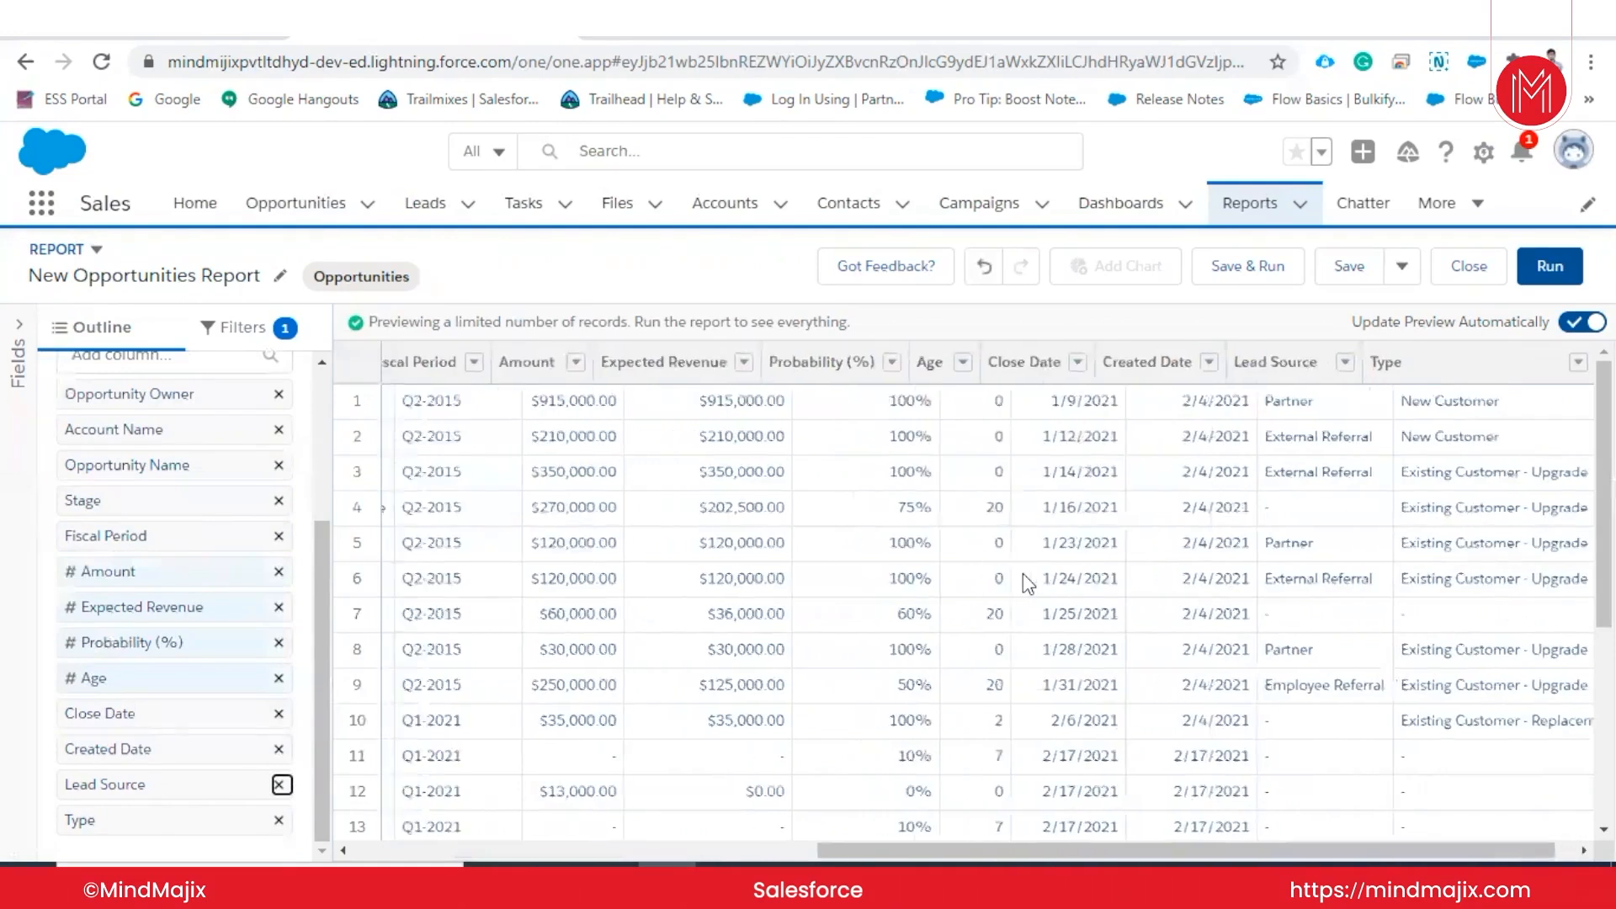
{"action": "scroll", "coordinate": [1023, 573], "scroll_direction": "left", "scroll_amount": 10}
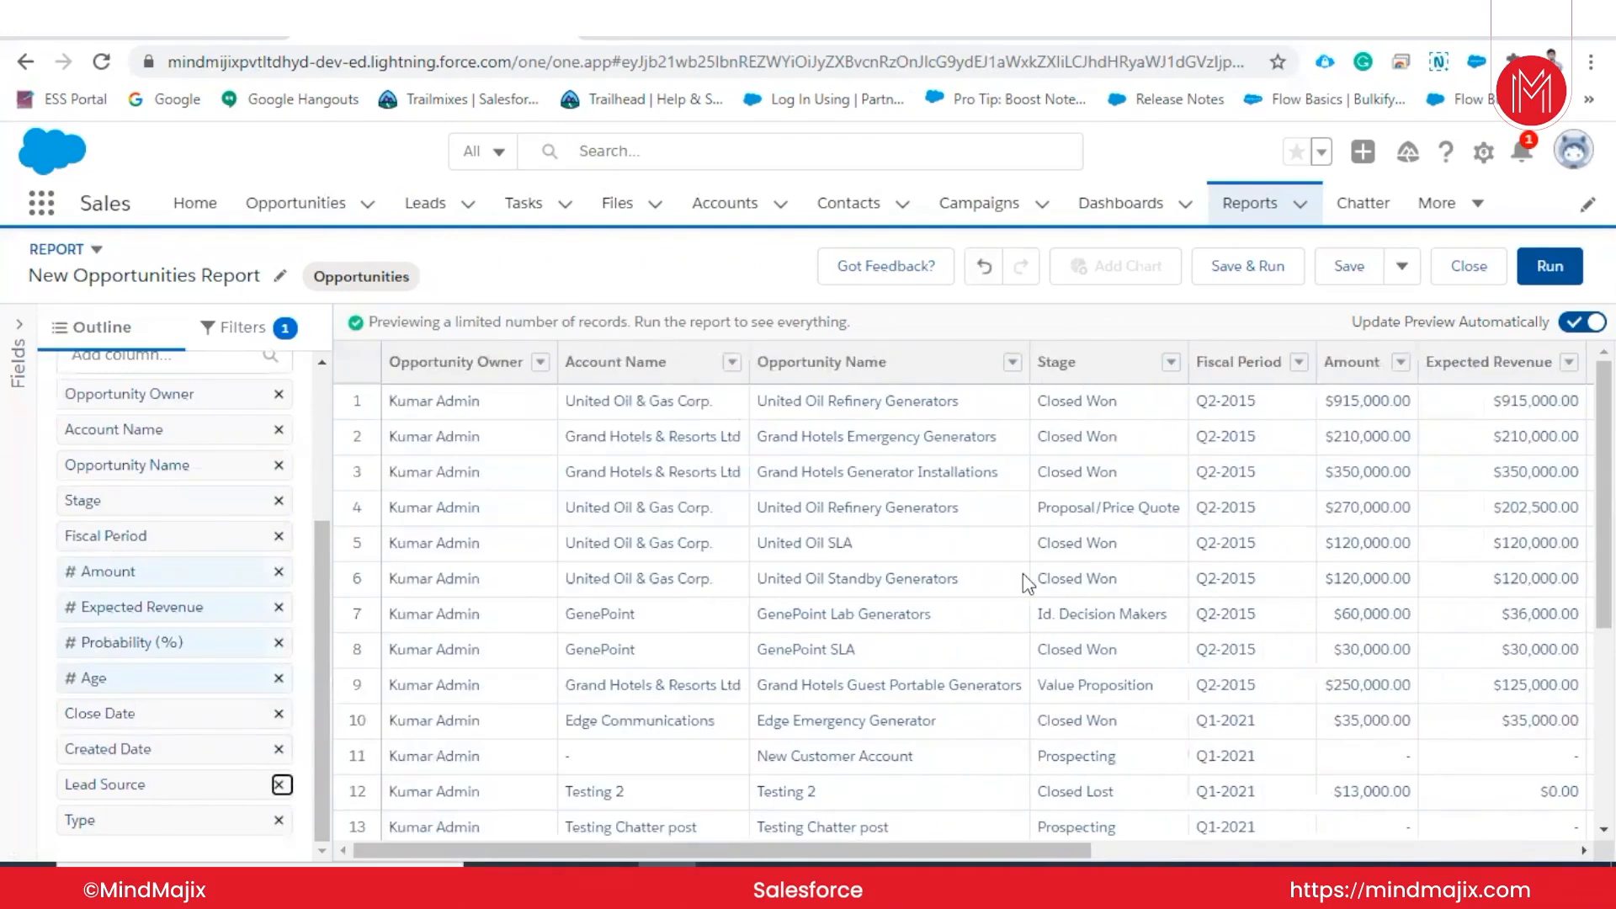
{"action": "scroll", "coordinate": [1023, 573], "scroll_direction": "right", "scroll_amount": 10}
{"action": "scroll", "coordinate": [1023, 574], "scroll_direction": "left", "scroll_amount": 10}
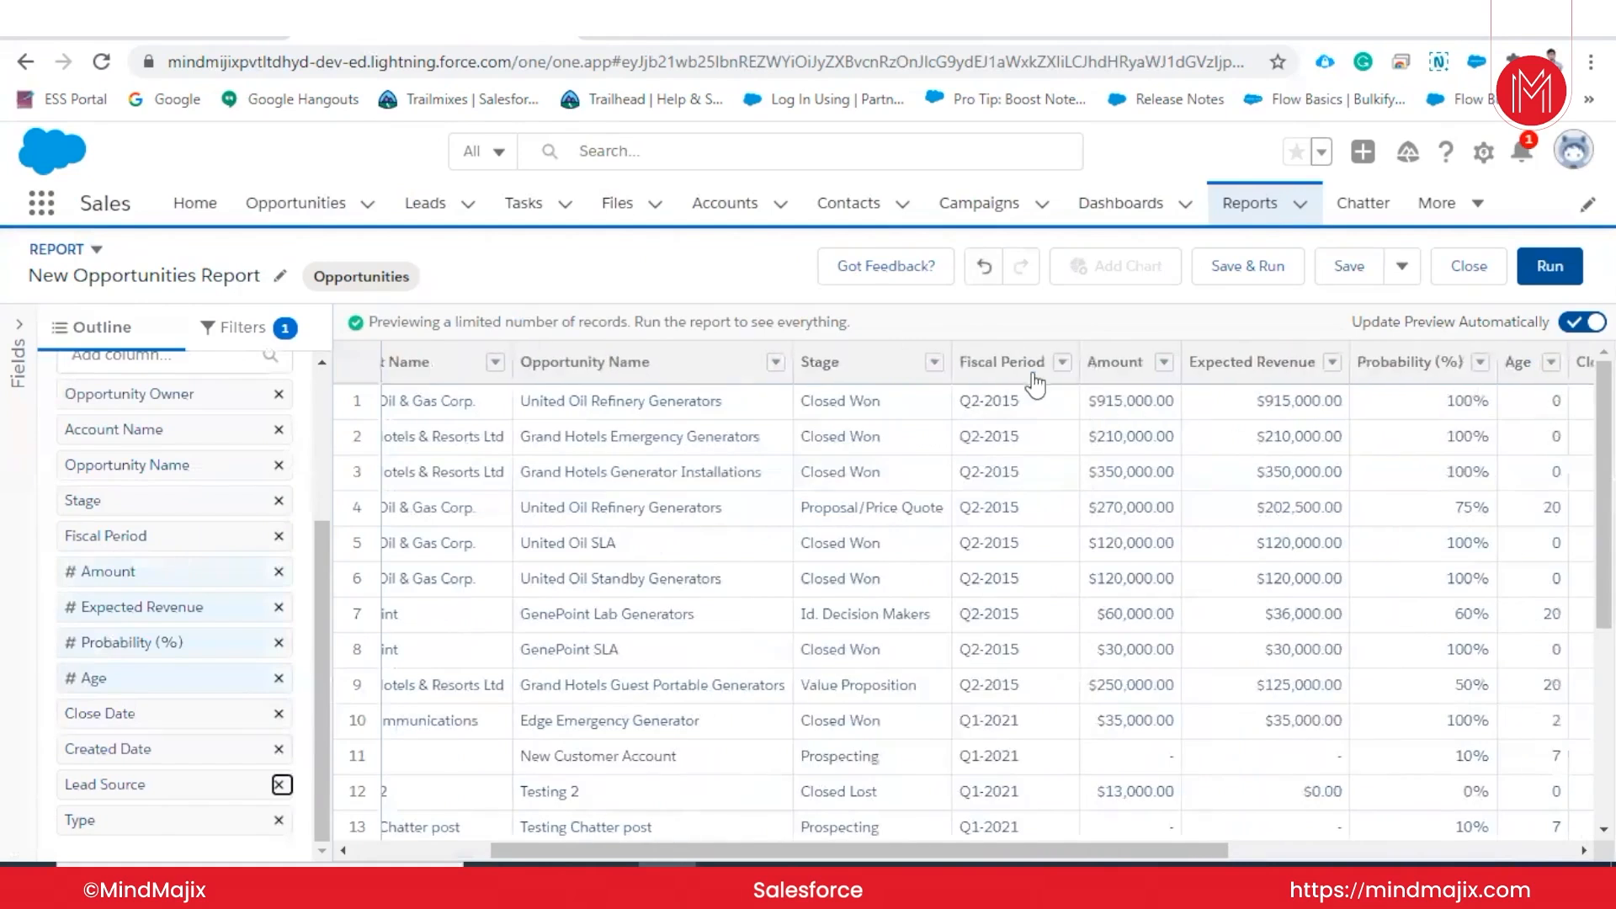
{"action": "left_click", "coordinate": [1128, 363]}
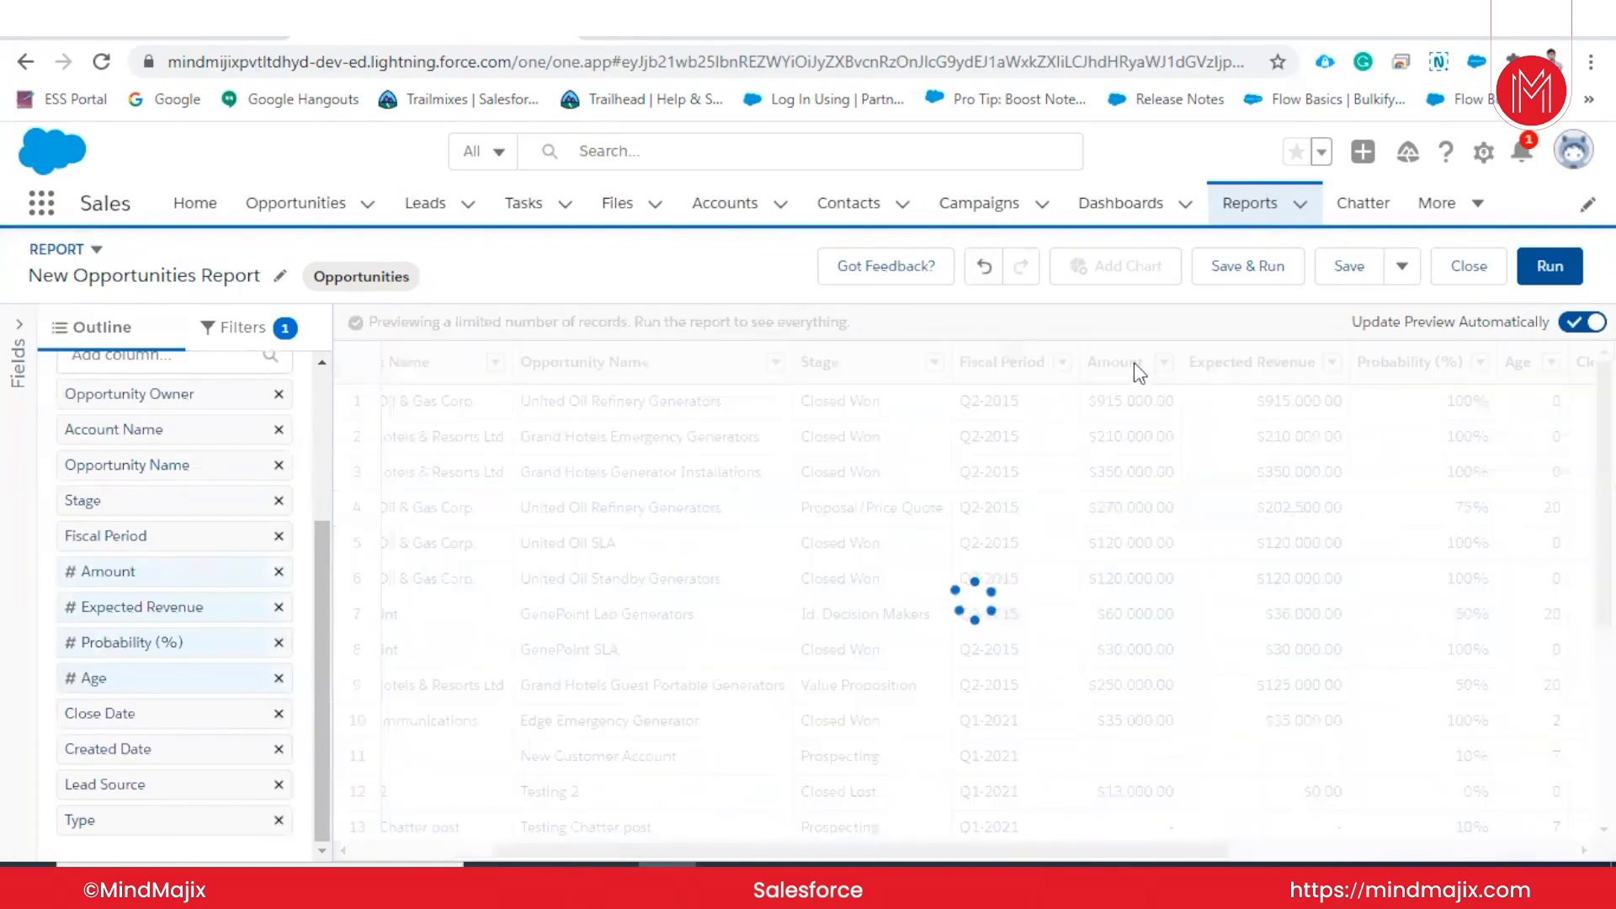
{"action": "scroll", "coordinate": [1273, 400], "scroll_direction": "right", "scroll_amount": 3}
{"action": "scroll", "coordinate": [1273, 400], "scroll_direction": "right", "scroll_amount": 2}
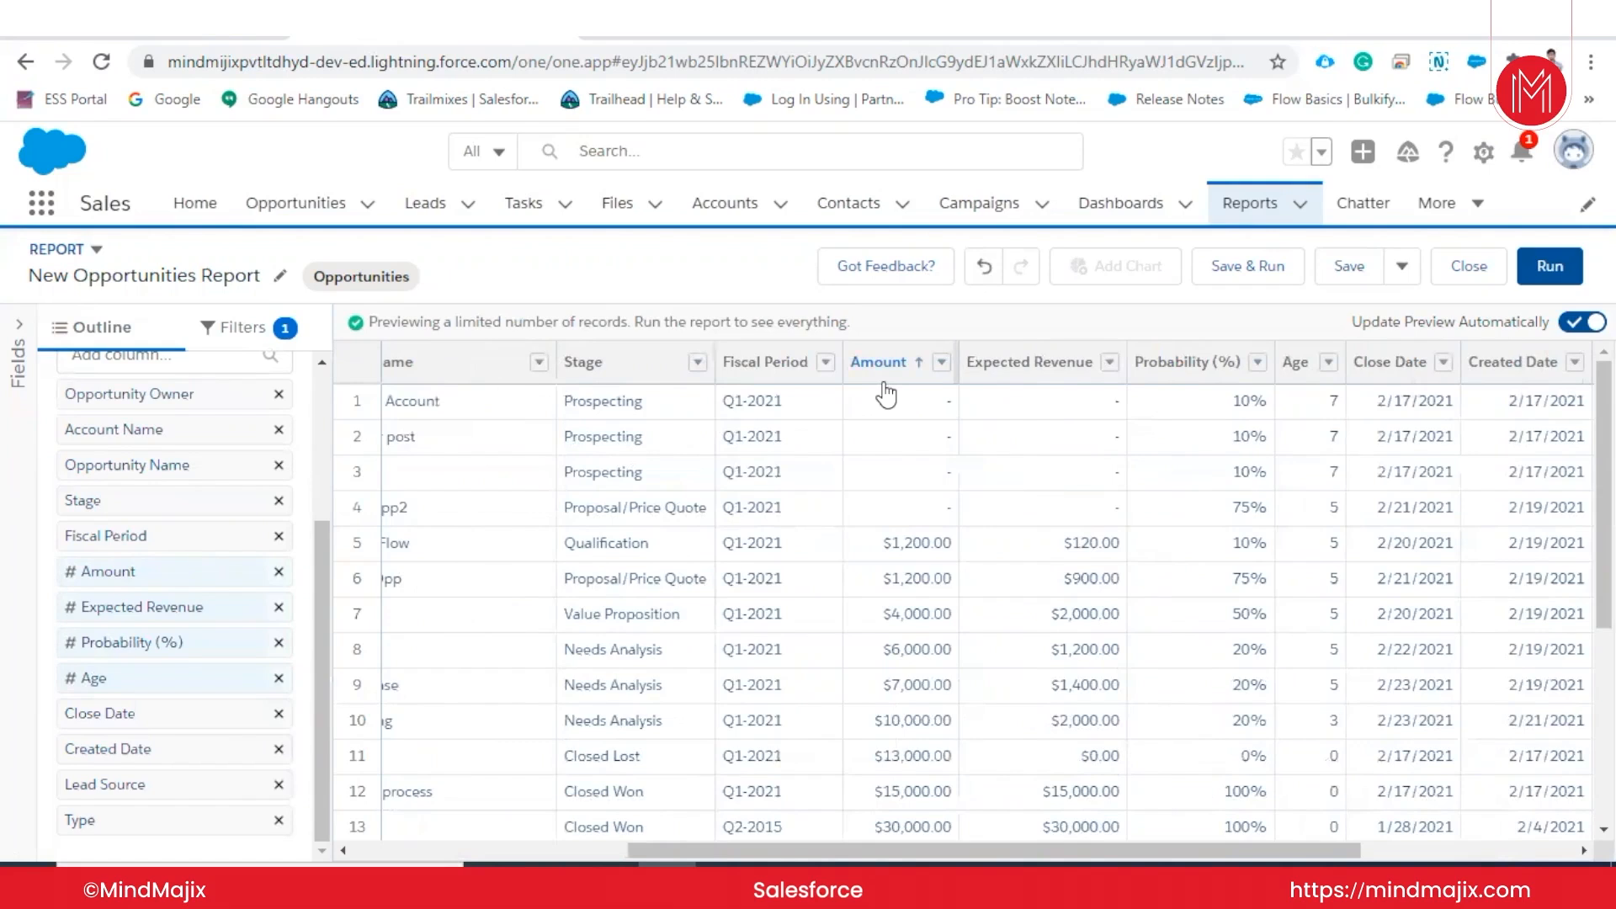
{"action": "scroll", "coordinate": [884, 392], "scroll_direction": "right", "scroll_amount": 3}
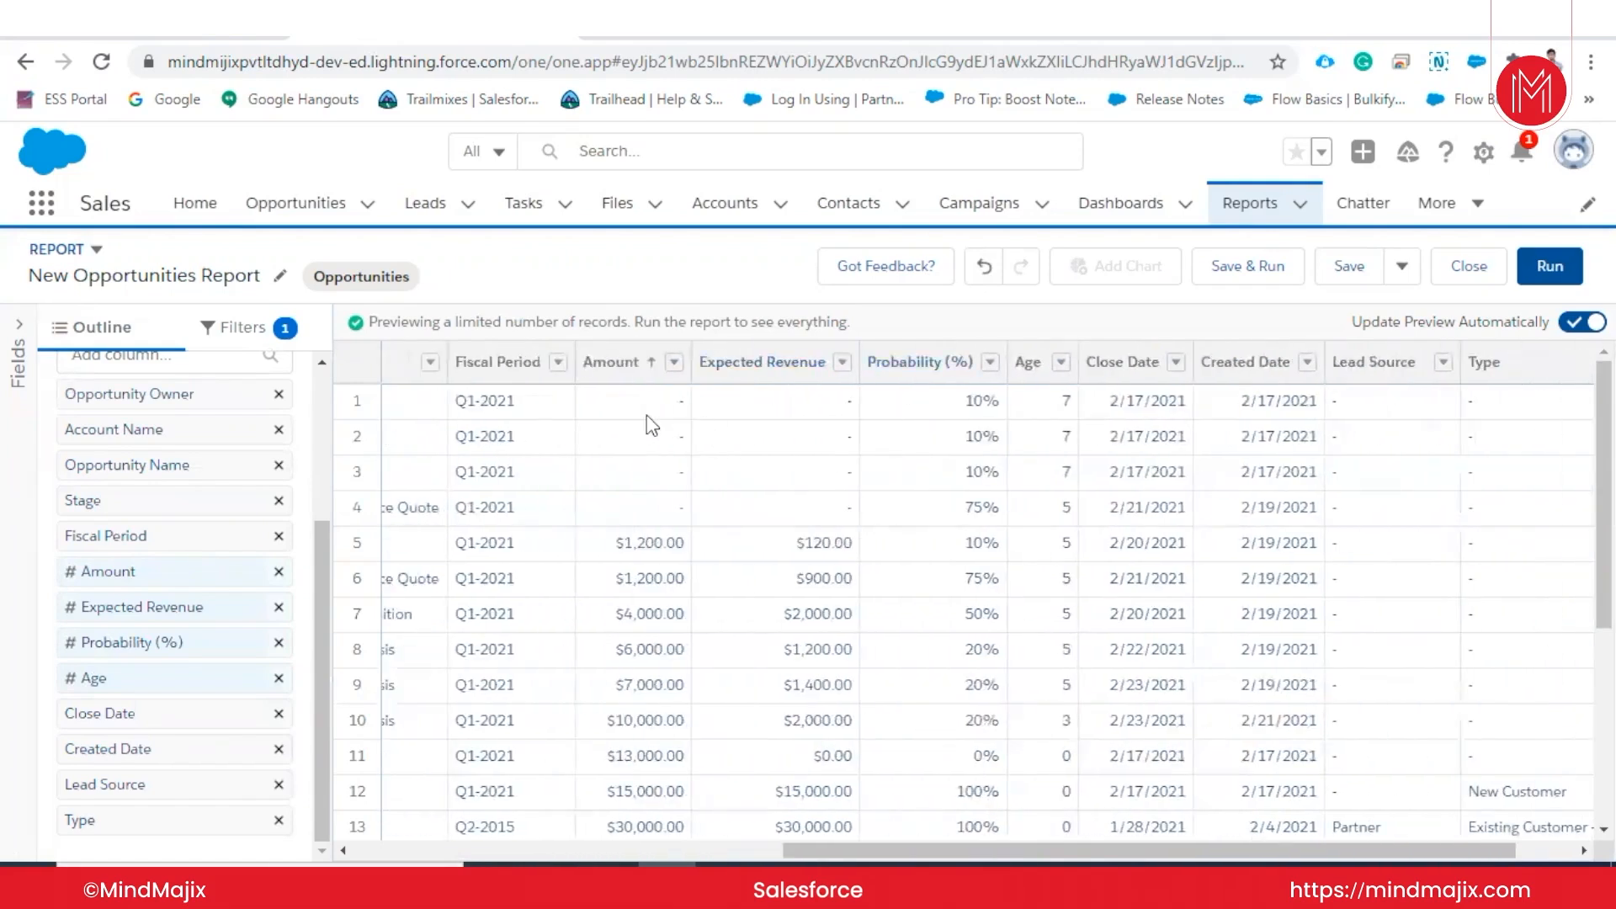
{"action": "scroll", "coordinate": [652, 425], "scroll_direction": "left", "scroll_amount": 8}
{"action": "scroll", "coordinate": [647, 414], "scroll_direction": "right", "scroll_amount": 2}
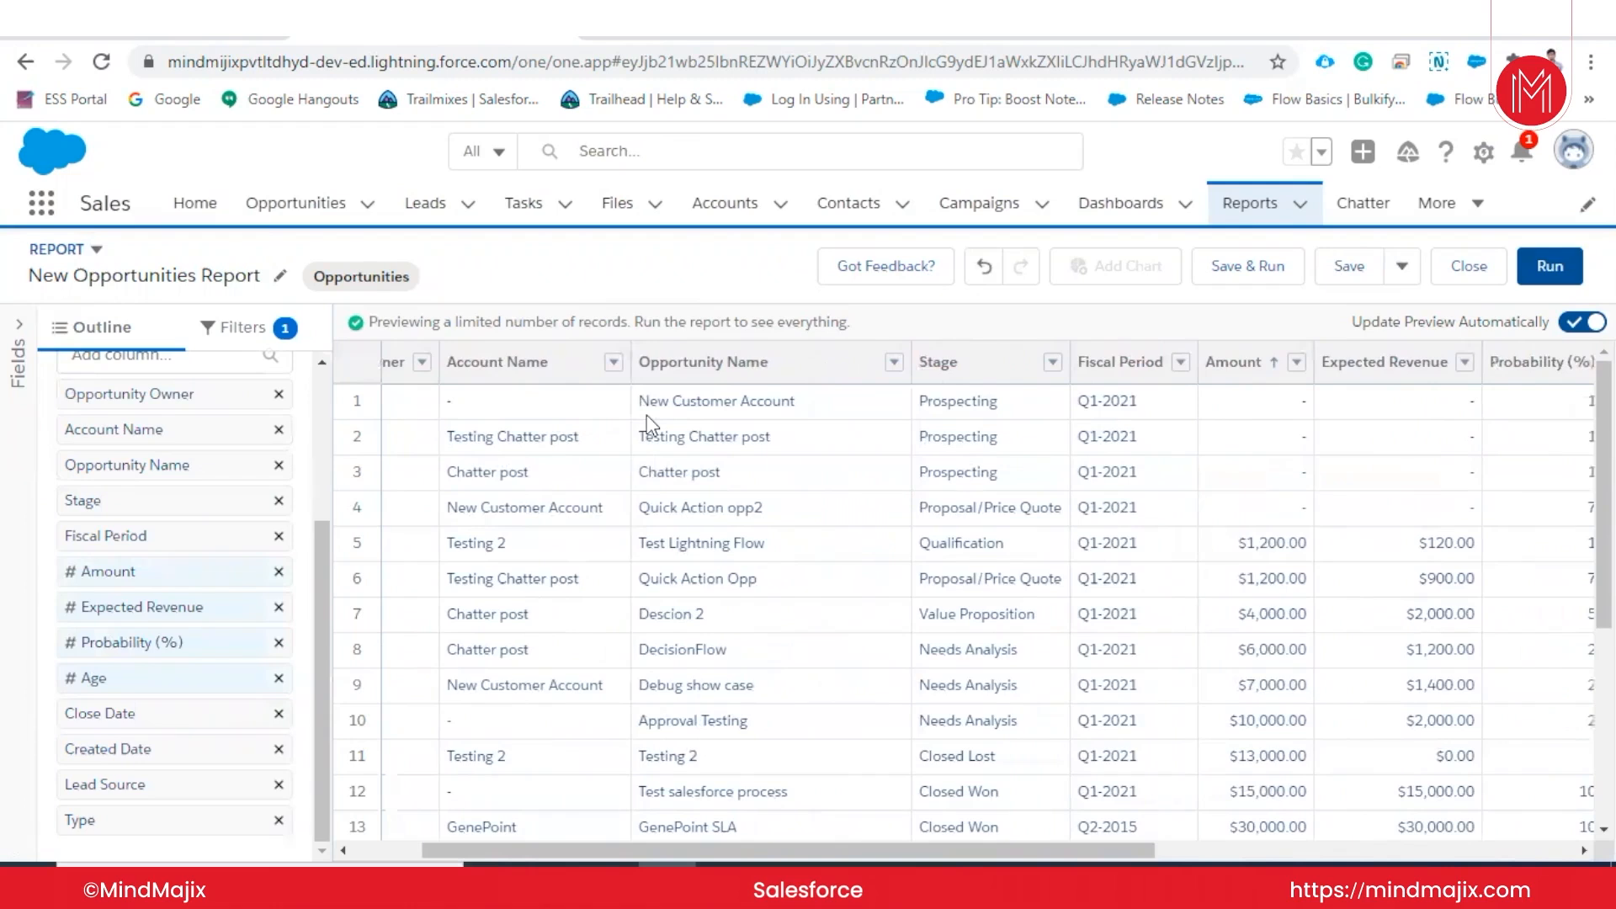
{"action": "scroll", "coordinate": [1190, 396], "scroll_direction": "right", "scroll_amount": 6}
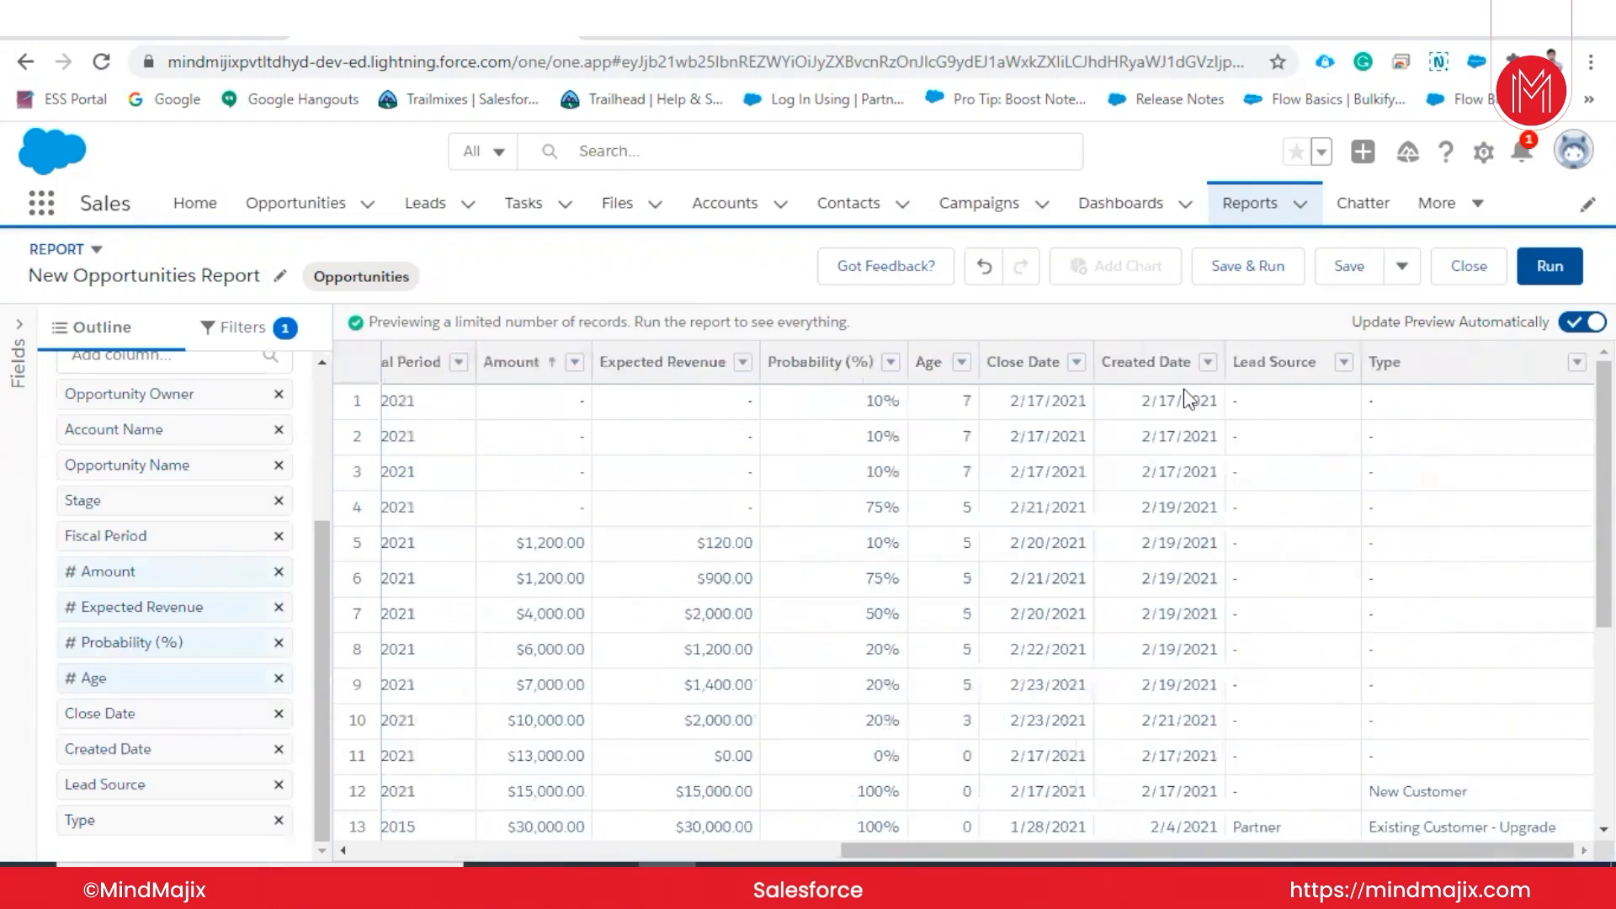
- In the report filters, change the Close Date filter's date field to Created Date
{"action": "scroll", "coordinate": [1187, 397], "scroll_direction": "left", "scroll_amount": 6}
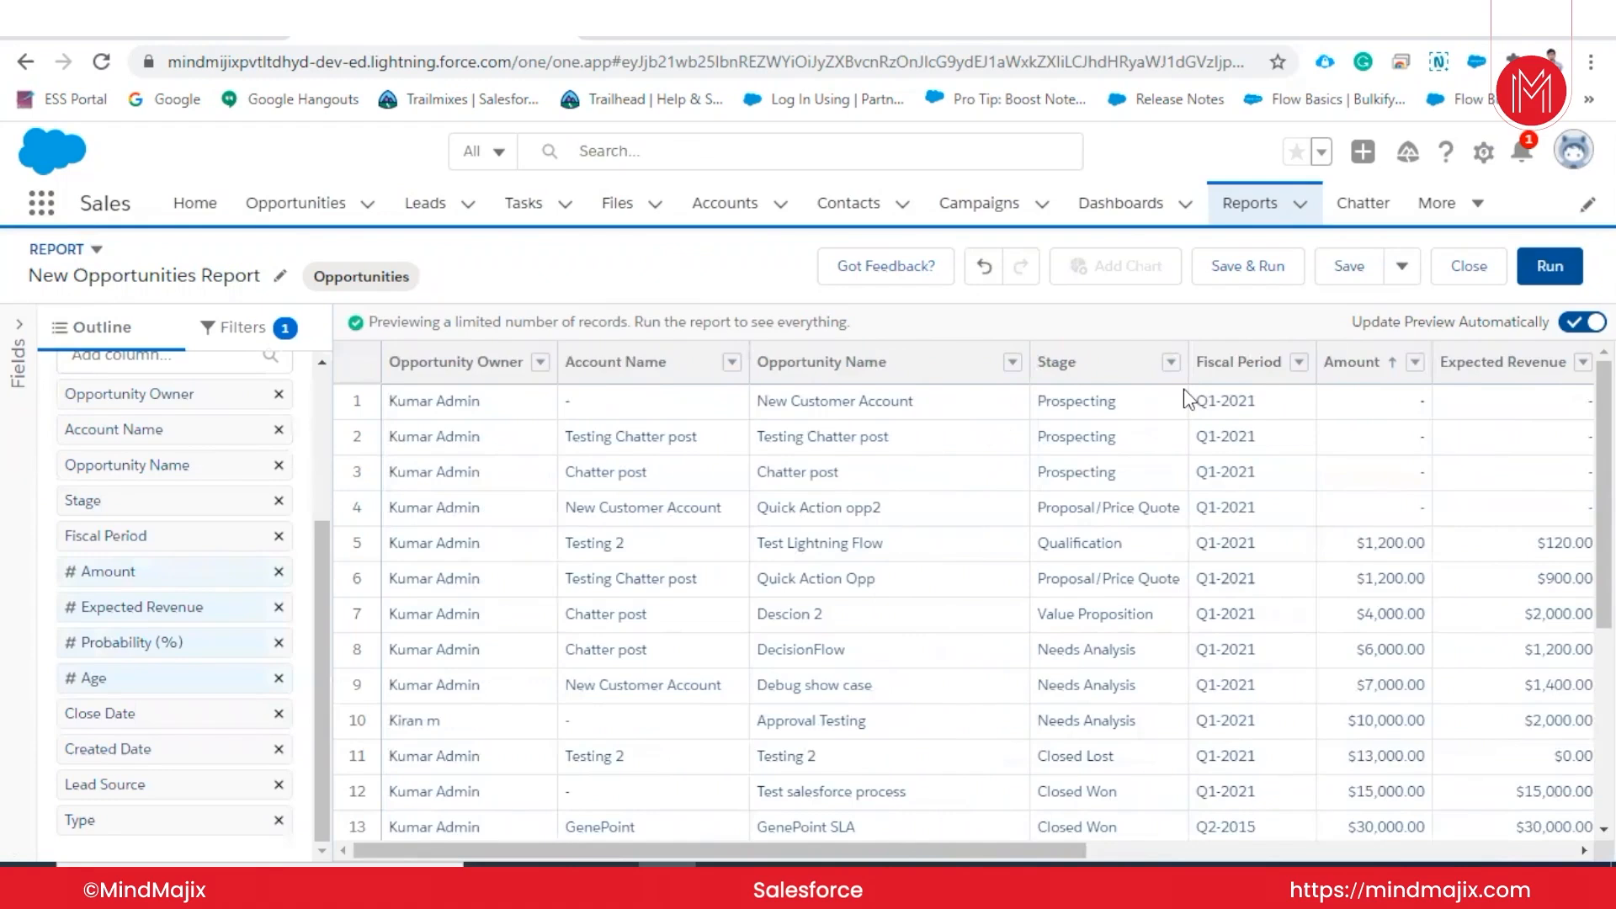
{"action": "left_click", "coordinate": [232, 336]}
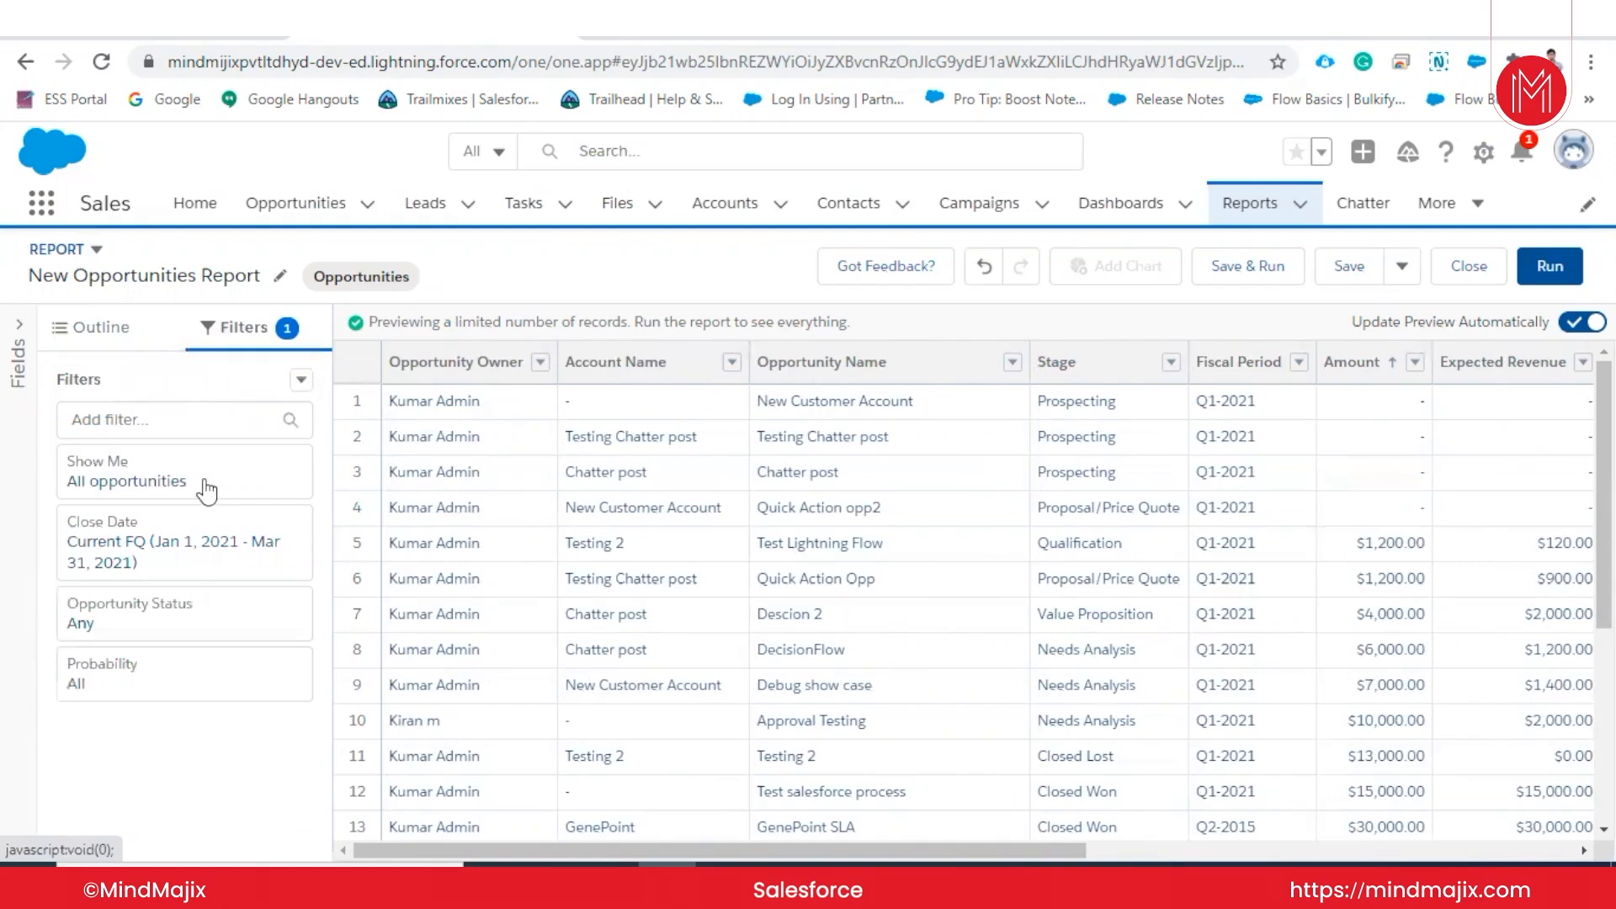
{"action": "left_click", "coordinate": [203, 548]}
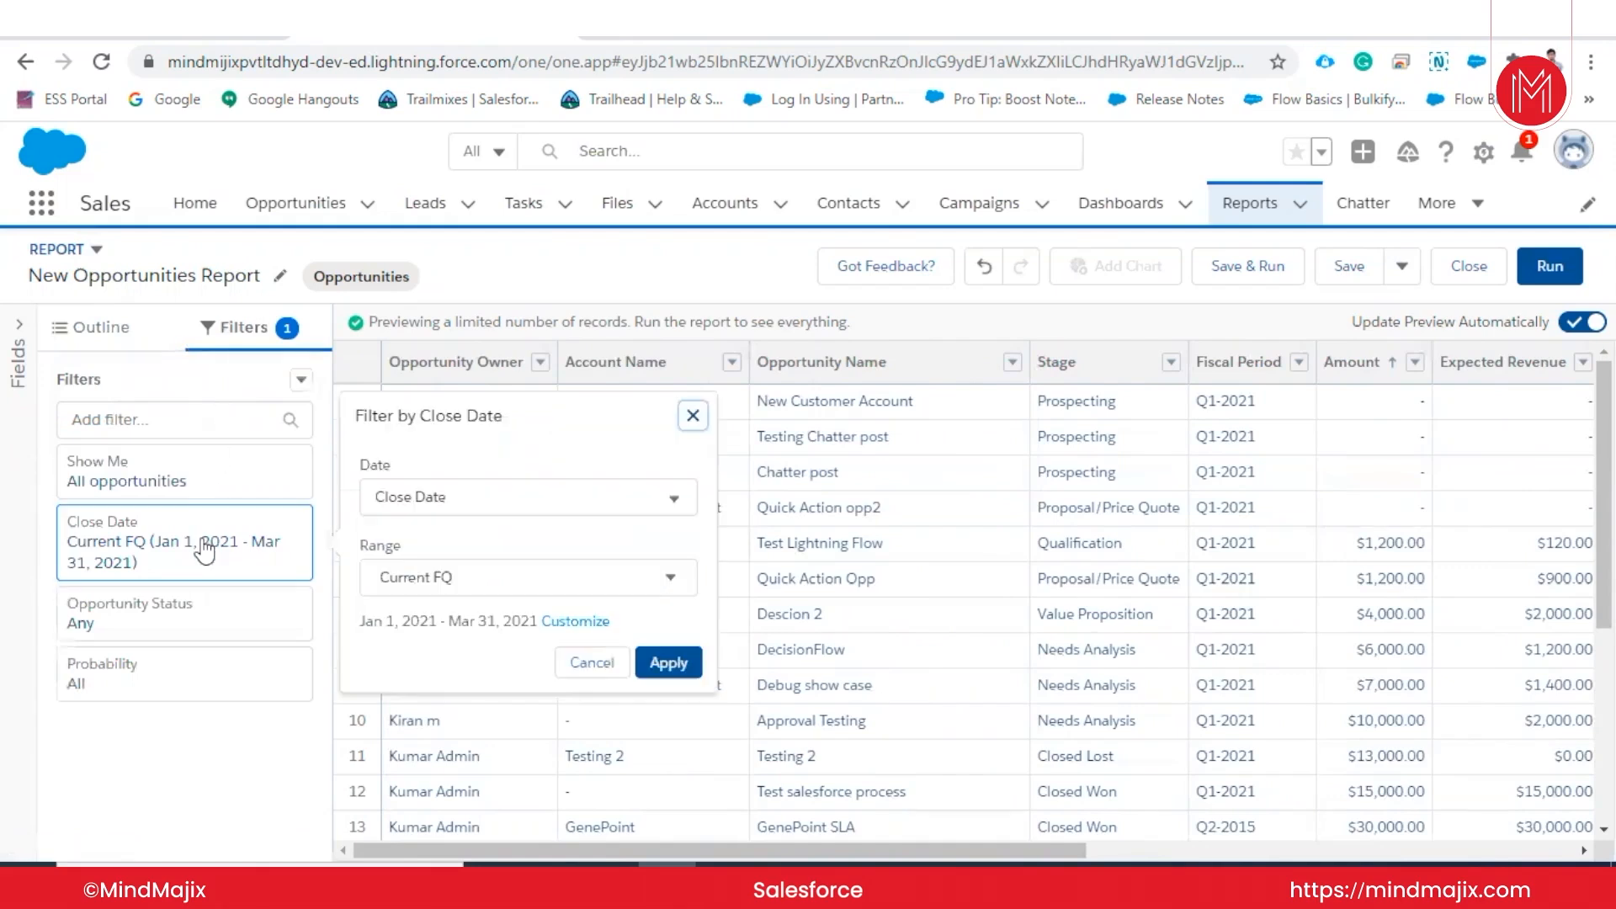
{"action": "left_click", "coordinate": [467, 506]}
{"action": "scroll", "coordinate": [450, 653], "scroll_direction": "down", "scroll_amount": 3}
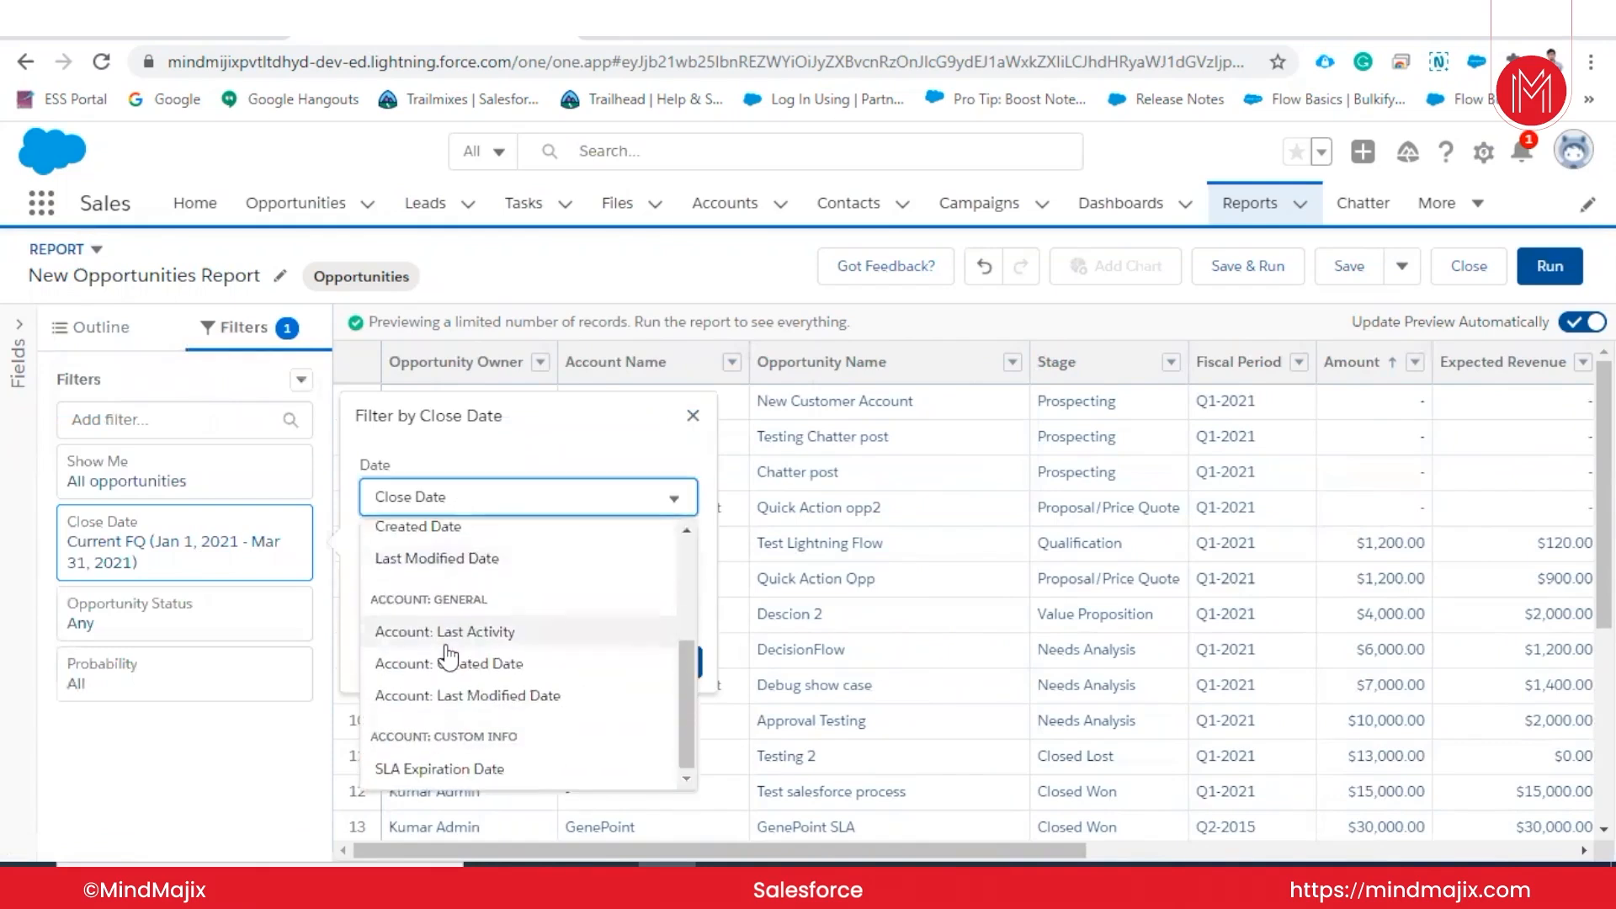
{"action": "scroll", "coordinate": [446, 657], "scroll_direction": "up", "scroll_amount": 2}
{"action": "left_click", "coordinate": [443, 644]}
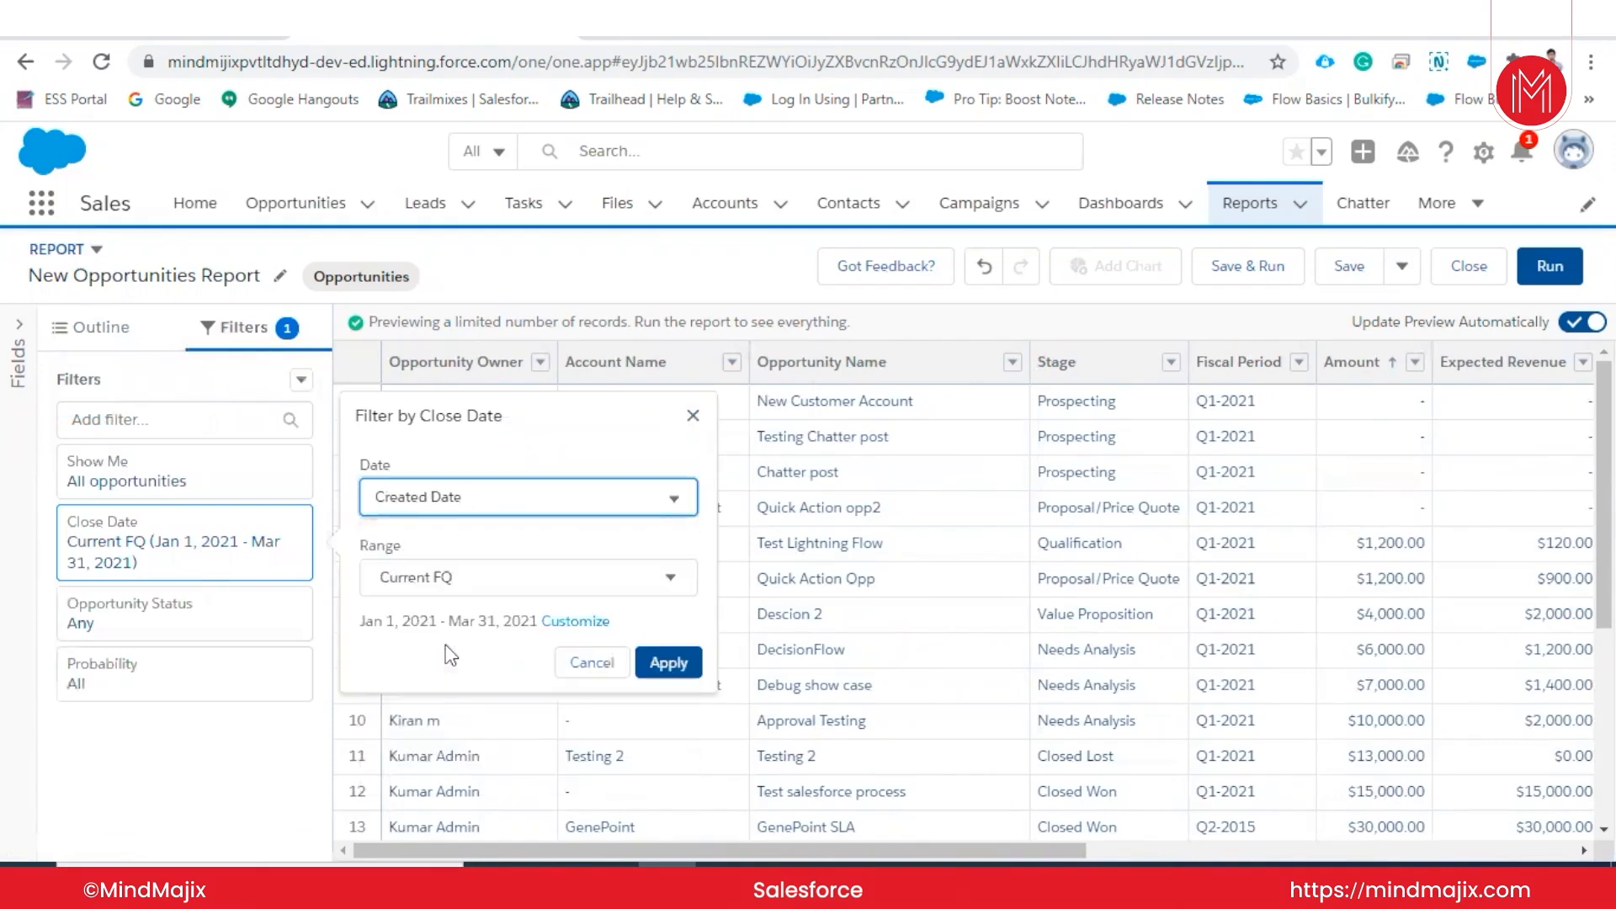
- Examine the range options offered for the date filter, from fiscal and calendar years to relative day ranges
{"action": "left_click", "coordinate": [435, 589]}
{"action": "scroll", "coordinate": [442, 658], "scroll_direction": "down", "scroll_amount": 3}
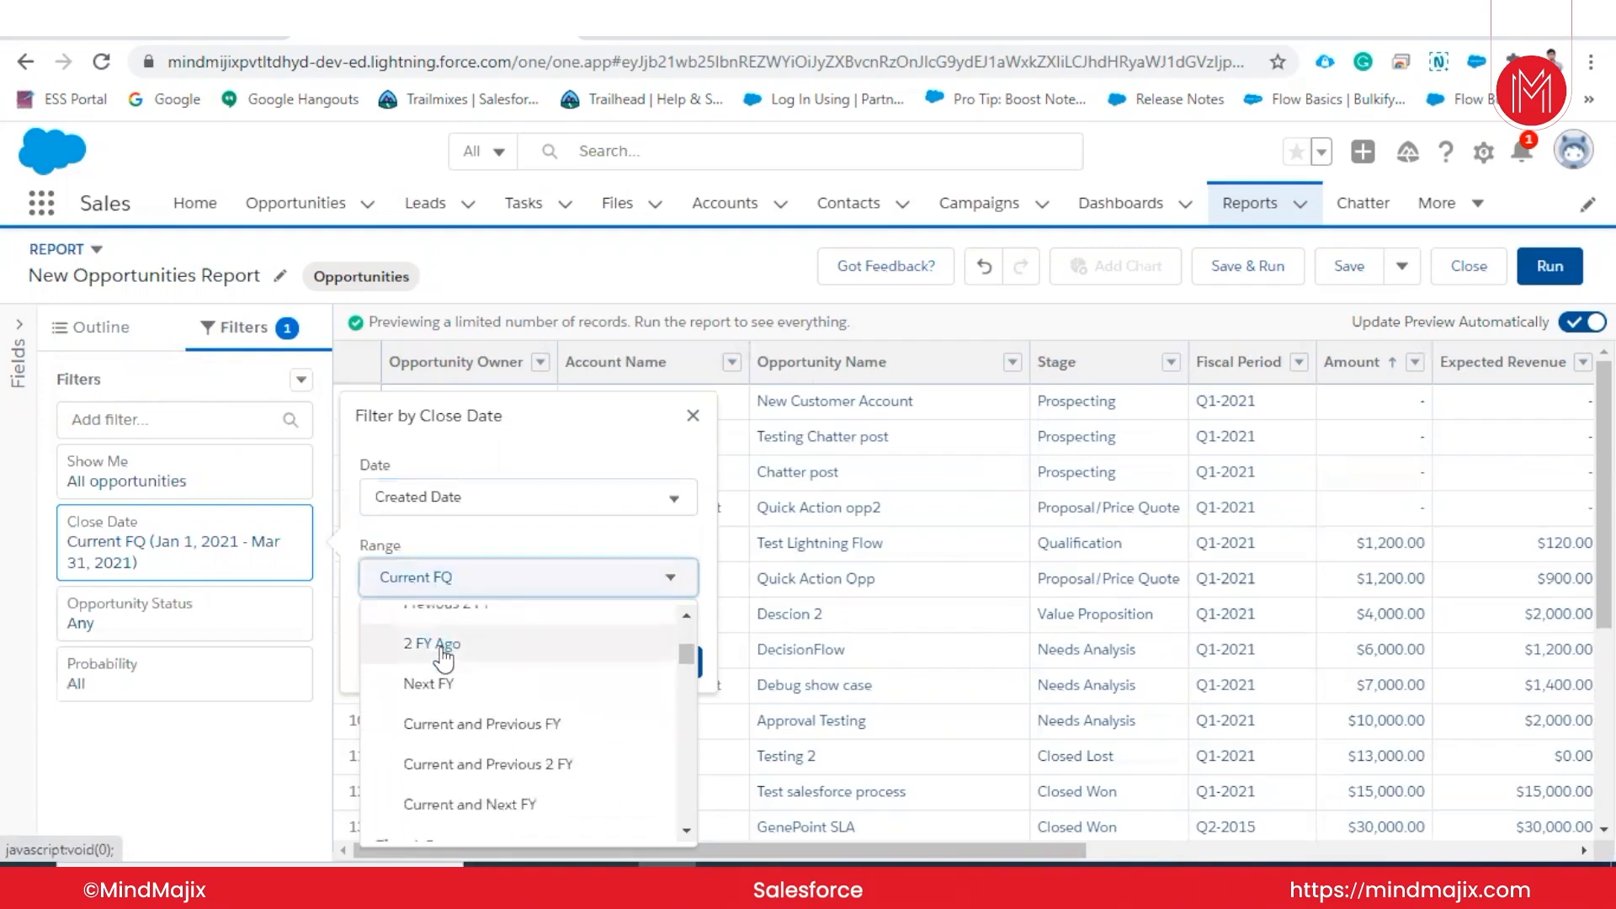
{"action": "scroll", "coordinate": [444, 655], "scroll_direction": "up", "scroll_amount": 3}
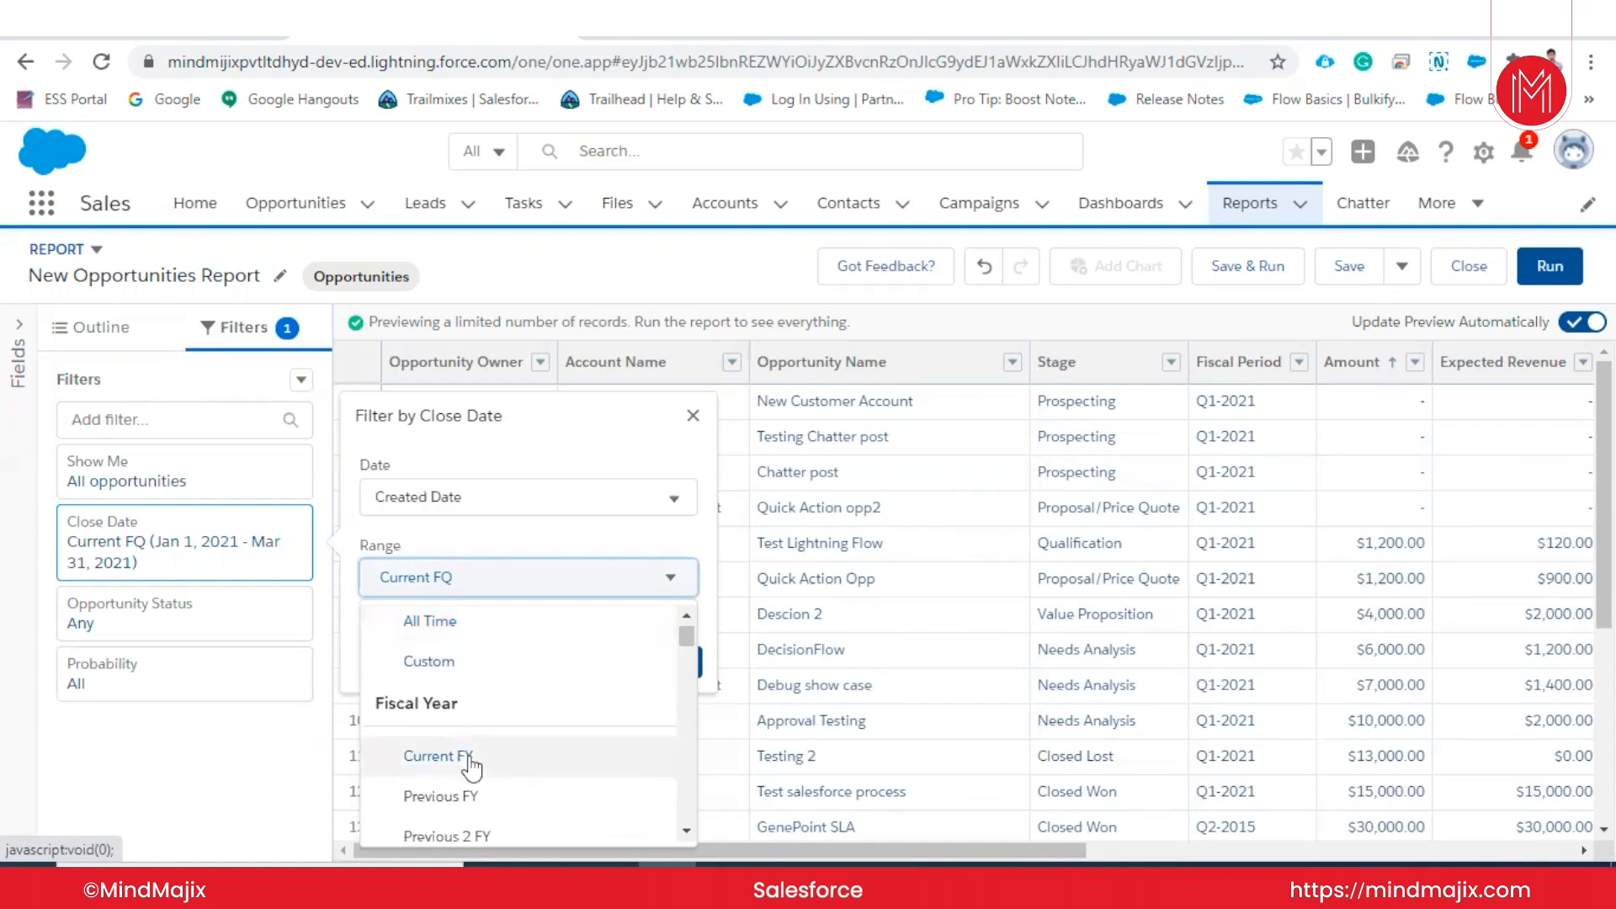
{"action": "scroll", "coordinate": [469, 764], "scroll_direction": "down", "scroll_amount": 3}
{"action": "scroll", "coordinate": [469, 766], "scroll_direction": "up", "scroll_amount": 3}
{"action": "scroll", "coordinate": [469, 766], "scroll_direction": "down", "scroll_amount": 3}
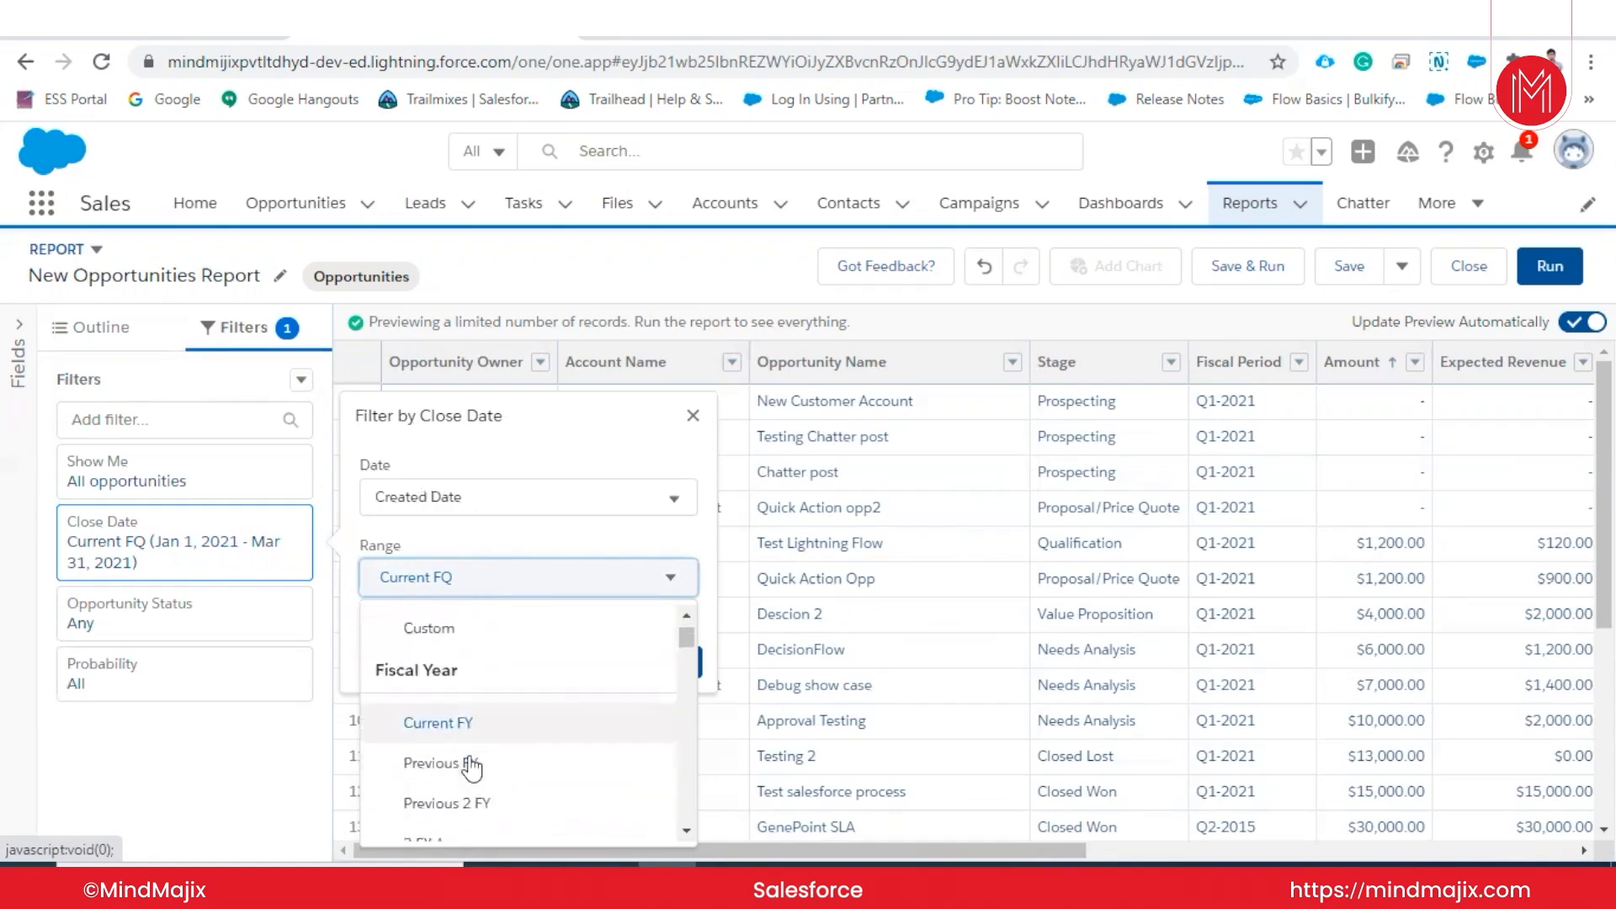
{"action": "scroll", "coordinate": [471, 766], "scroll_direction": "up", "scroll_amount": 1}
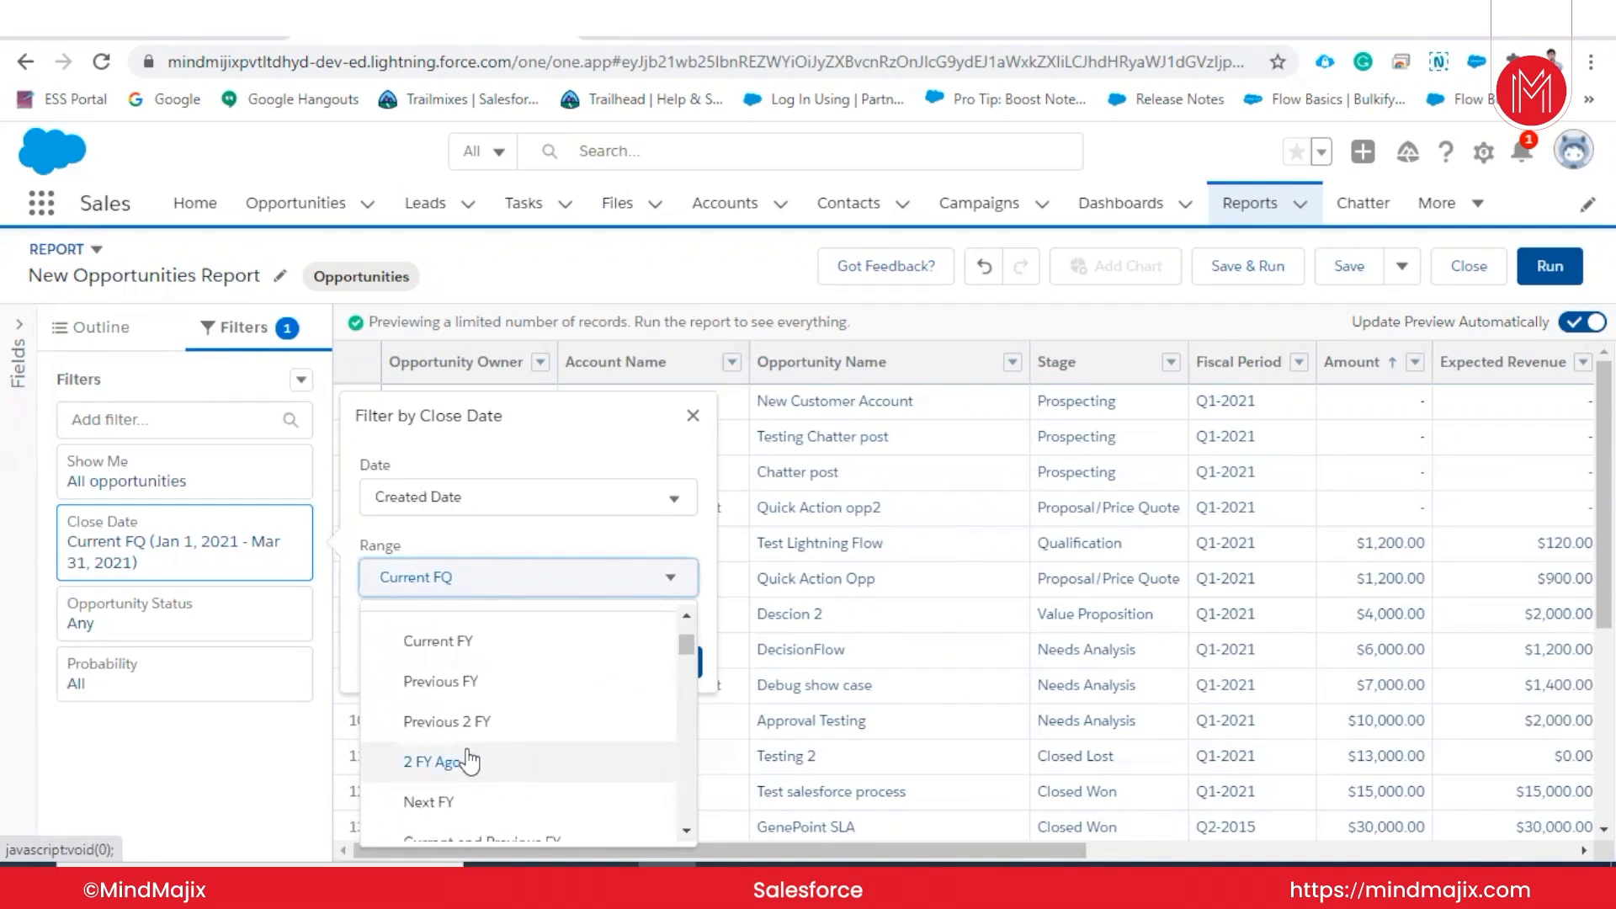
{"action": "scroll", "coordinate": [469, 762], "scroll_direction": "down", "scroll_amount": 8}
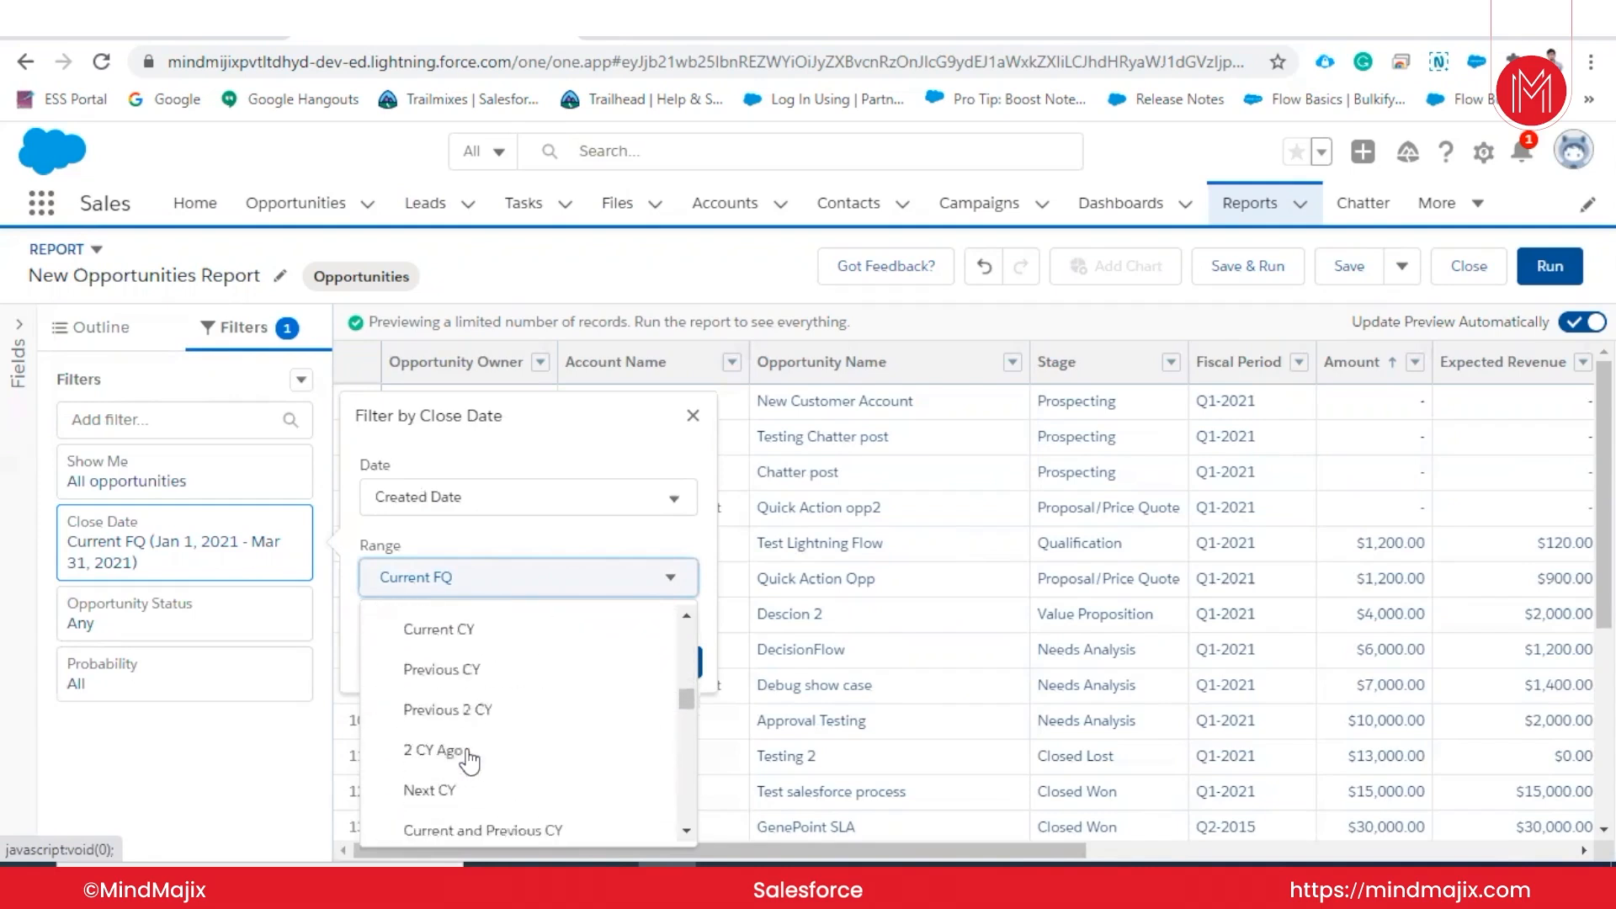
{"action": "scroll", "coordinate": [469, 762], "scroll_direction": "down", "scroll_amount": 5}
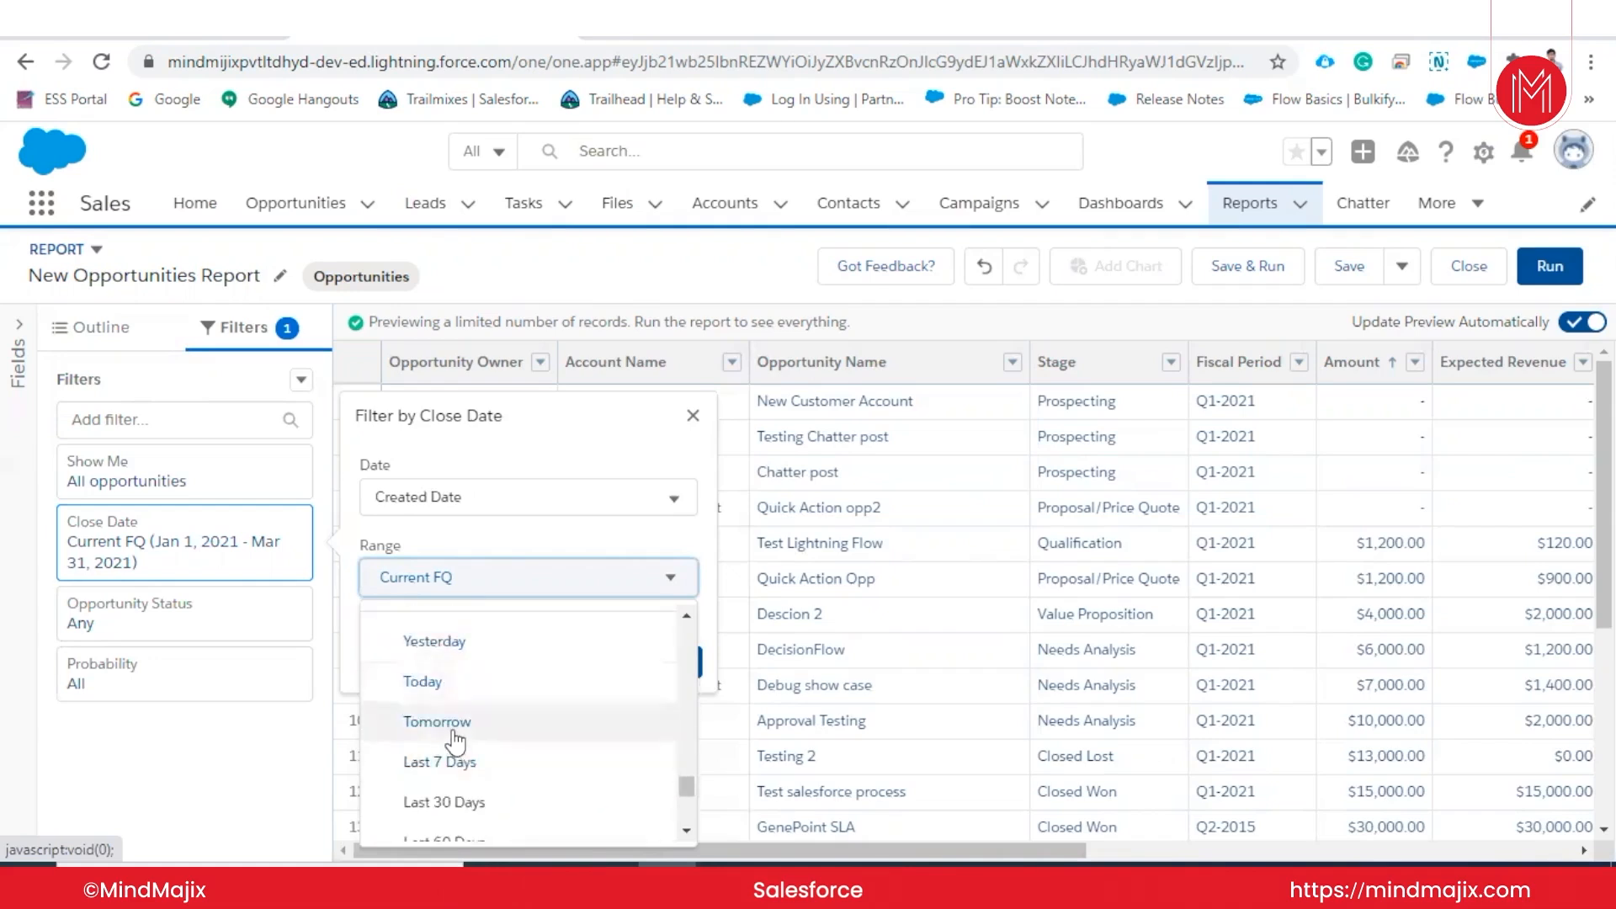
{"action": "scroll", "coordinate": [455, 758], "scroll_direction": "down", "scroll_amount": 4}
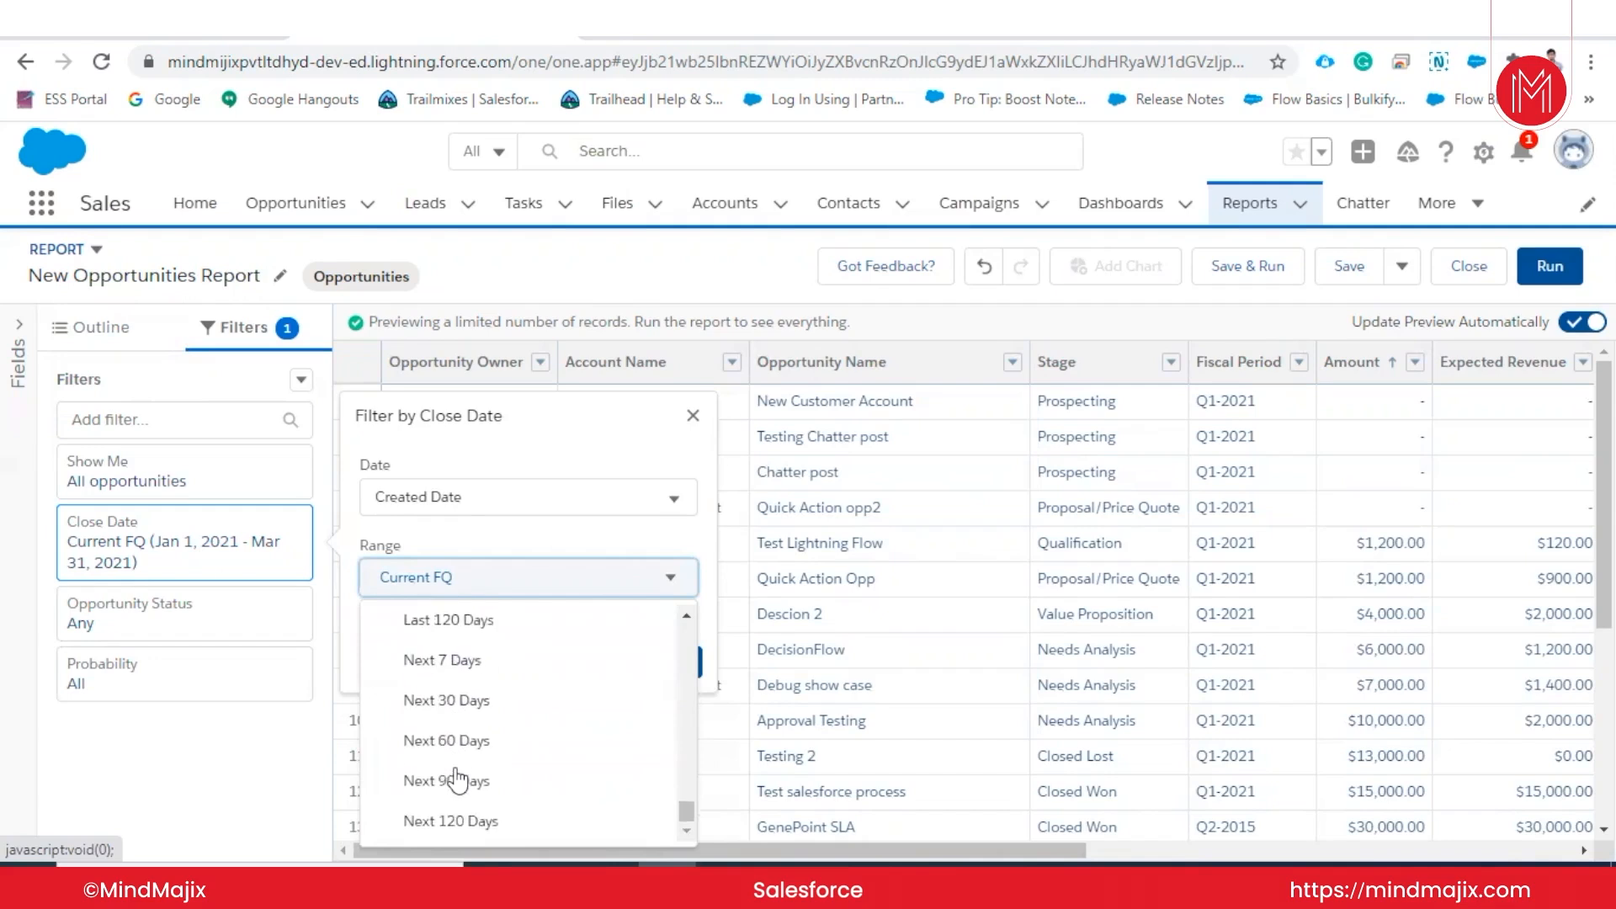
- Set the Created Date filter to a custom range from 2/1/2021 to 2/18/2021 and apply it
{"action": "left_click", "coordinate": [442, 577]}
{"action": "left_click", "coordinate": [442, 576]}
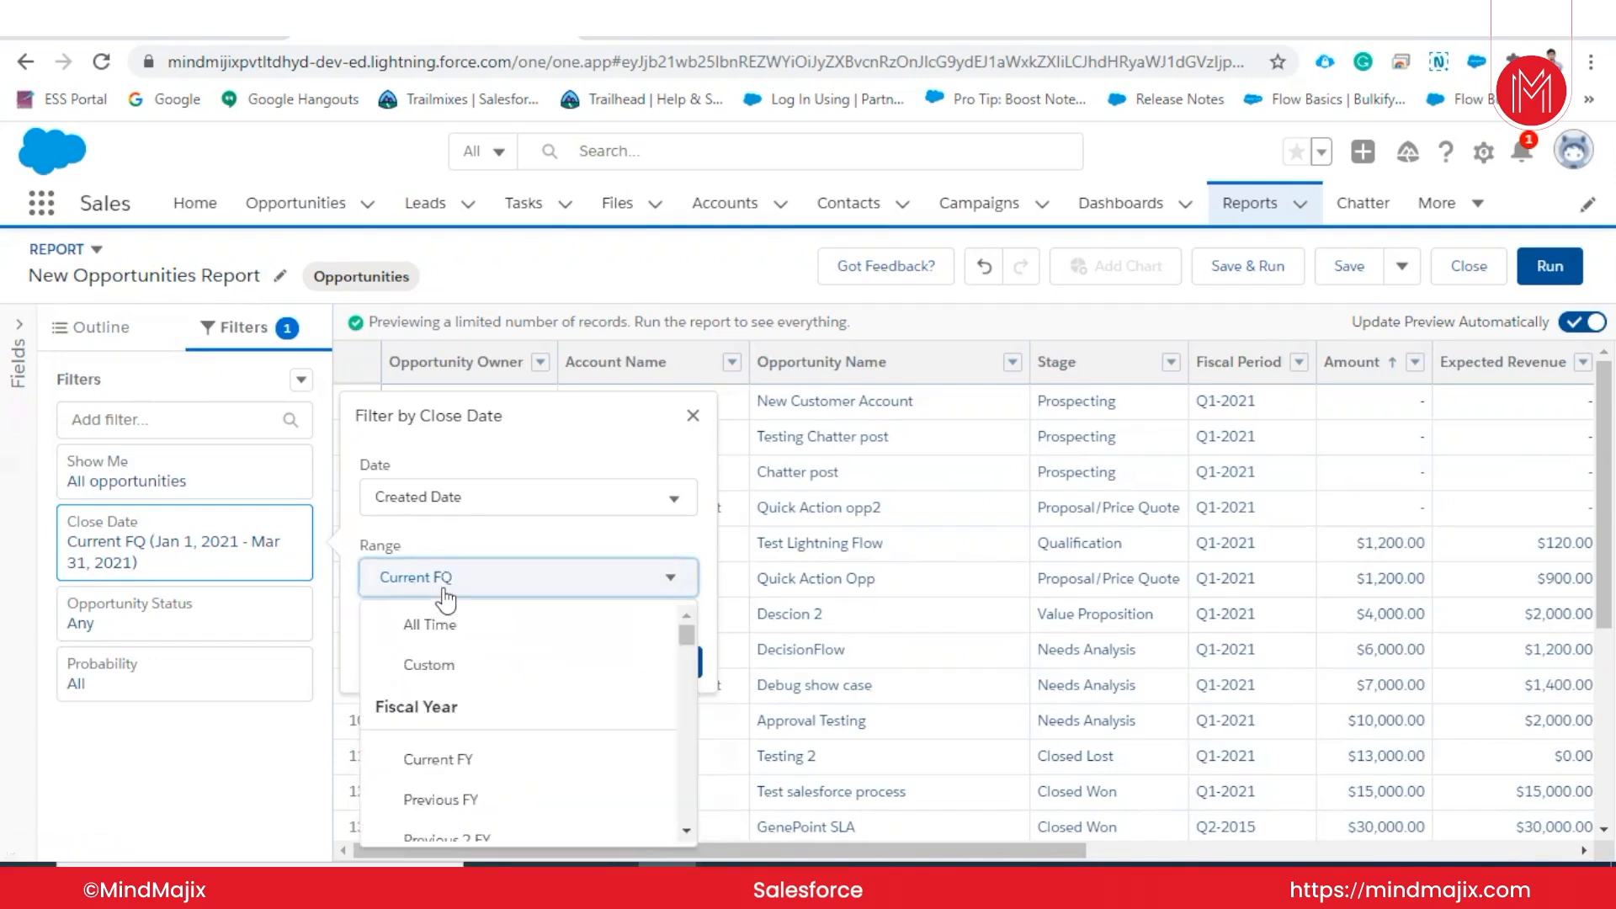
{"action": "left_click", "coordinate": [445, 665]}
{"action": "left_click", "coordinate": [426, 665]}
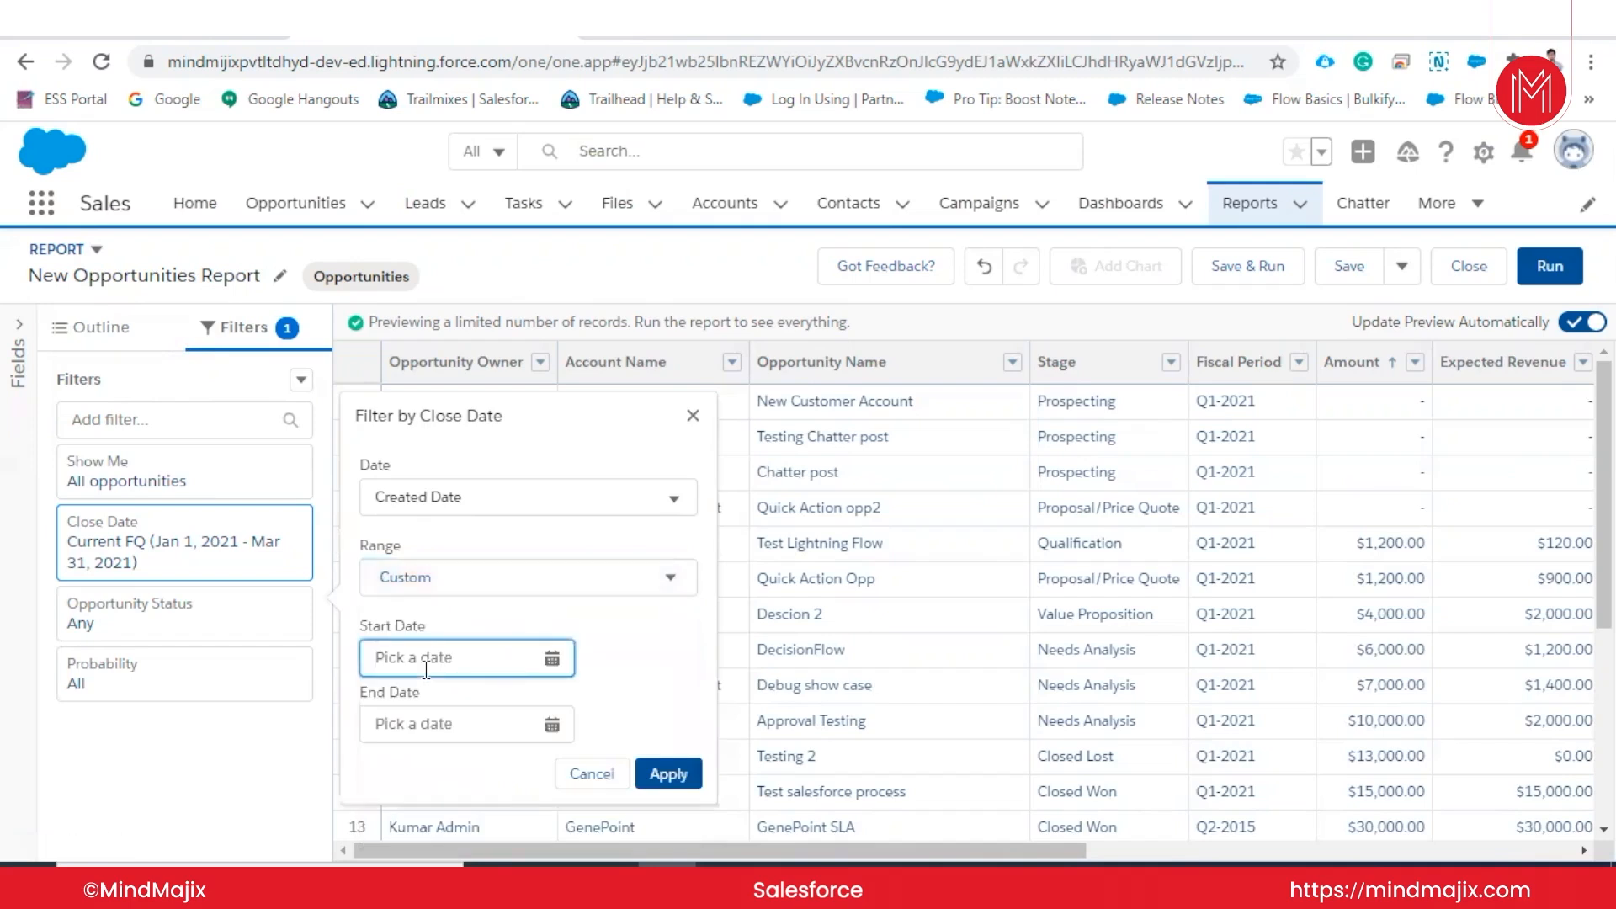
{"action": "left_click", "coordinate": [552, 664]}
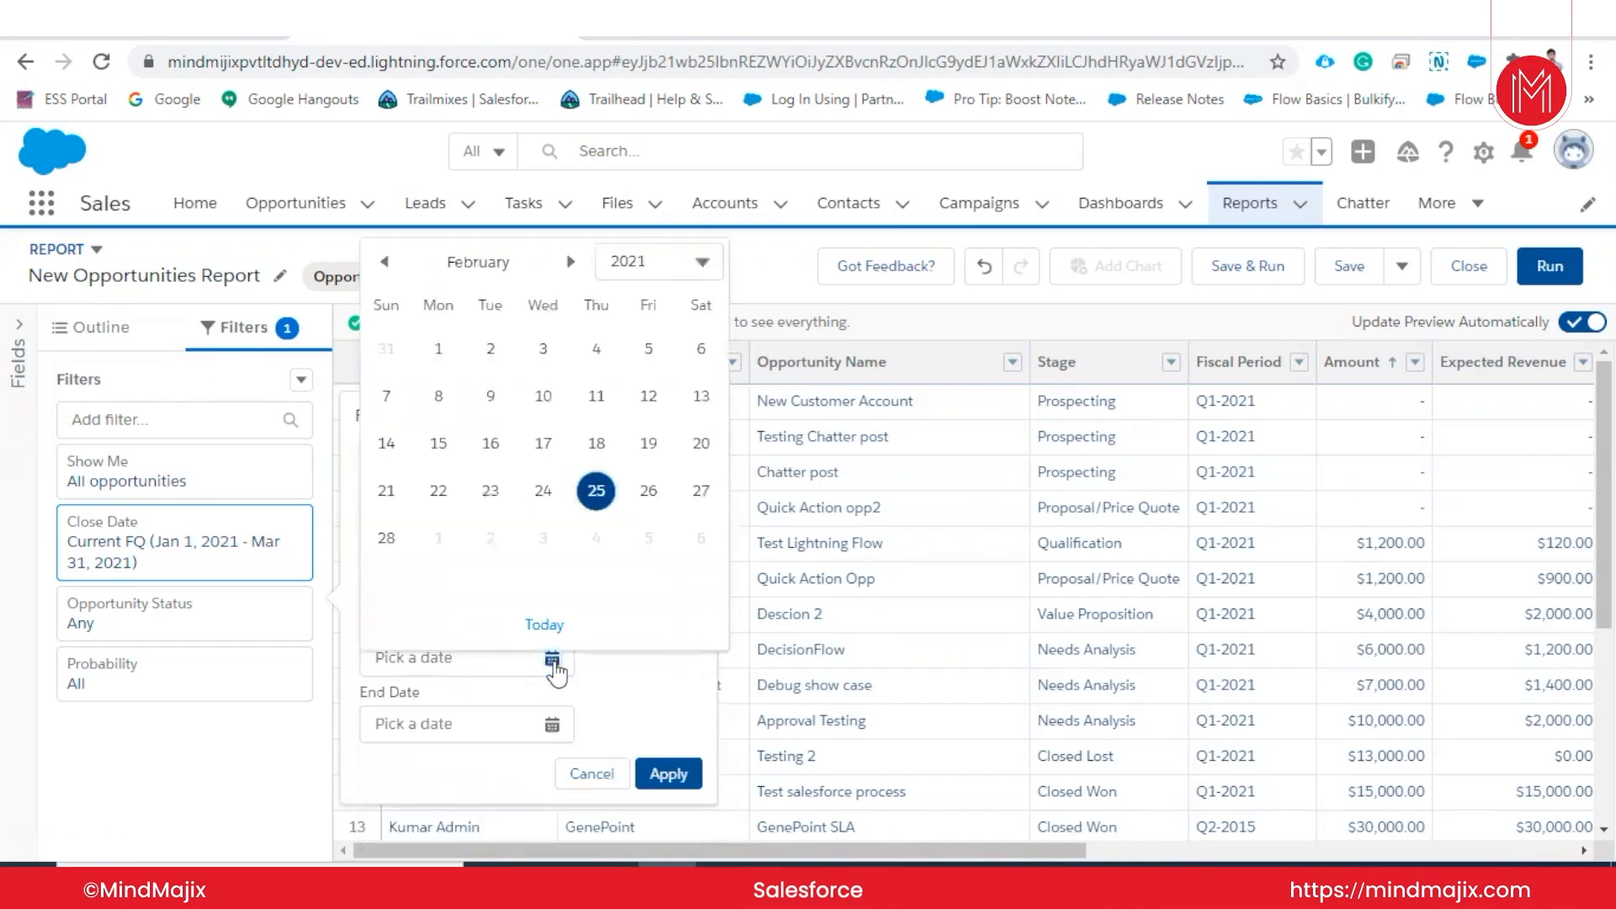
{"action": "left_click", "coordinate": [439, 369]}
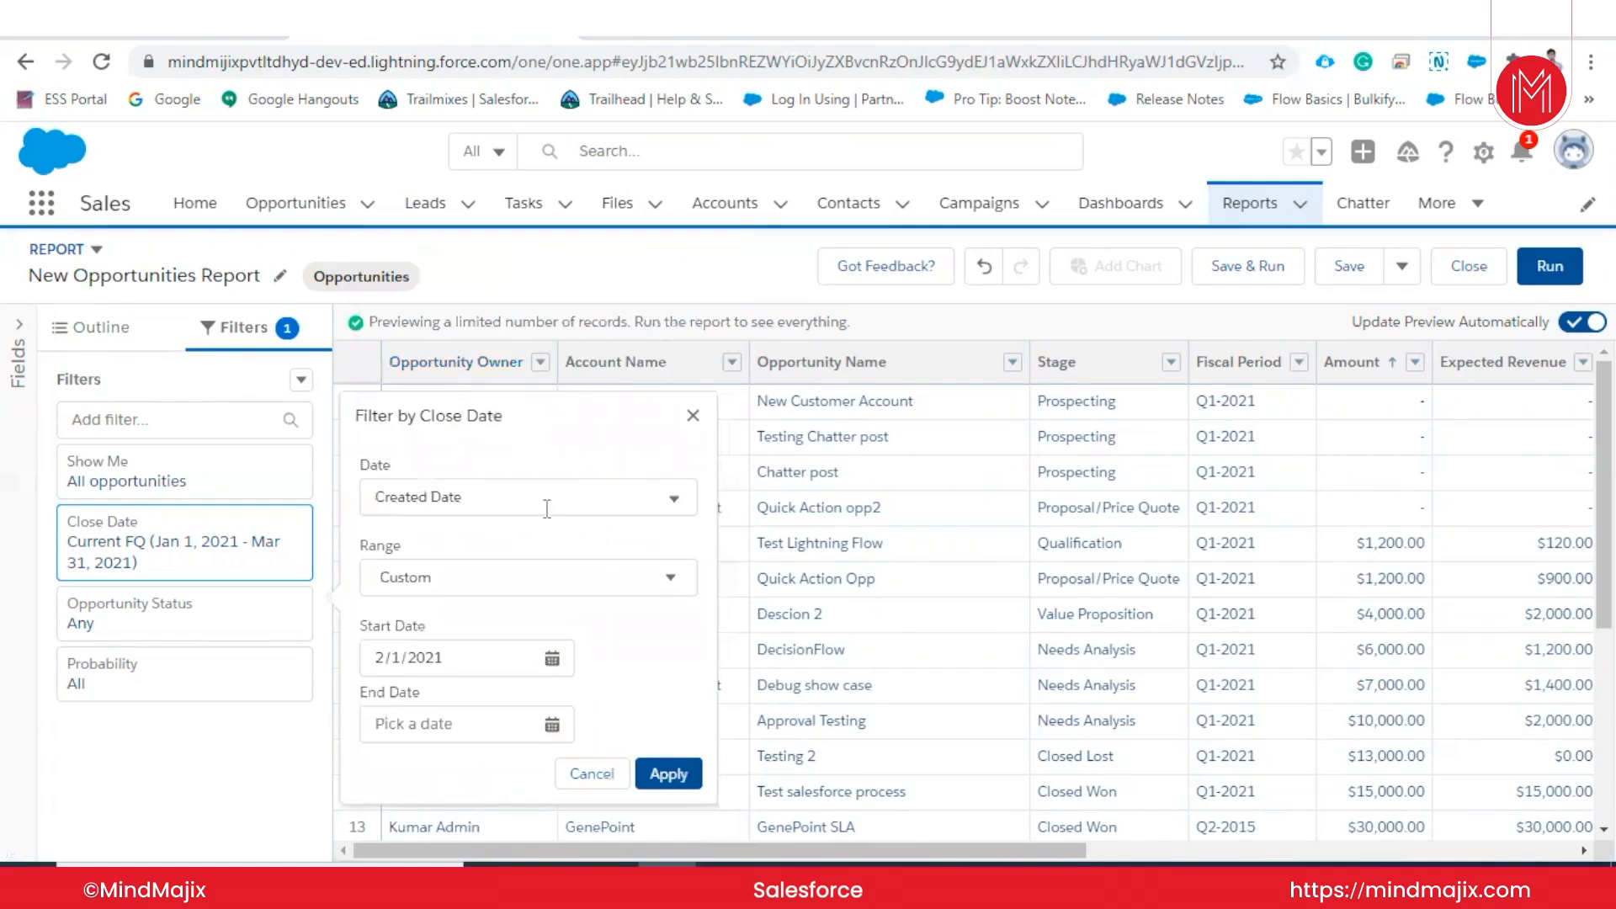
{"action": "left_click", "coordinate": [551, 728]}
{"action": "left_click", "coordinate": [599, 498]}
{"action": "left_click", "coordinate": [665, 773]}
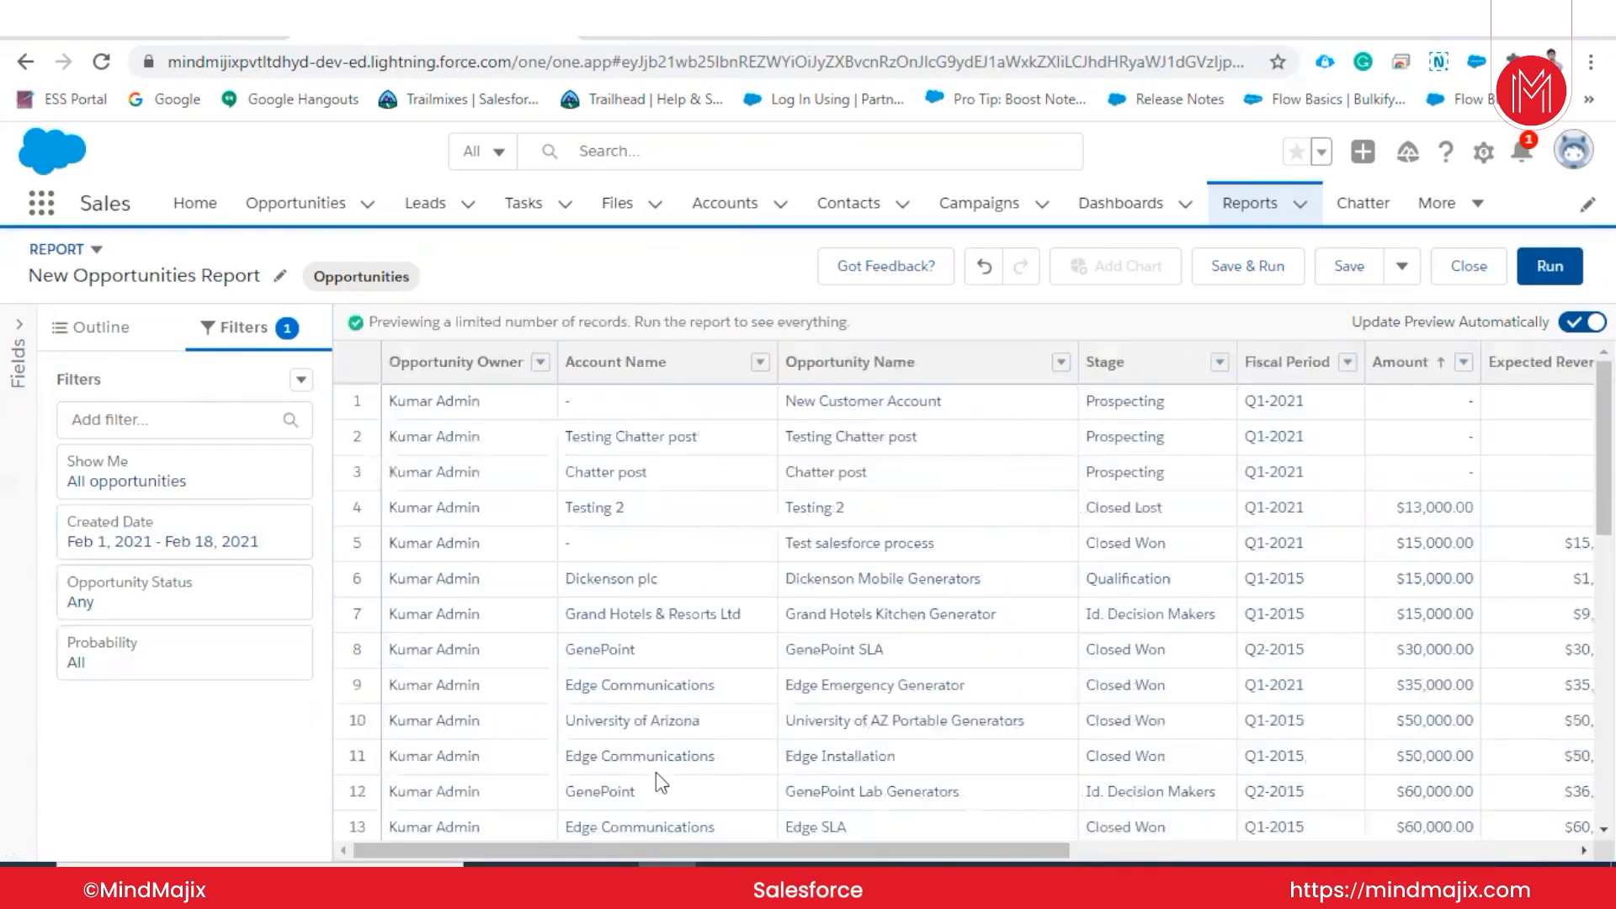
- Sort the report preview by Created Date in ascending order and check the rows across the columns
{"action": "scroll", "coordinate": [857, 570], "scroll_direction": "right", "scroll_amount": 10}
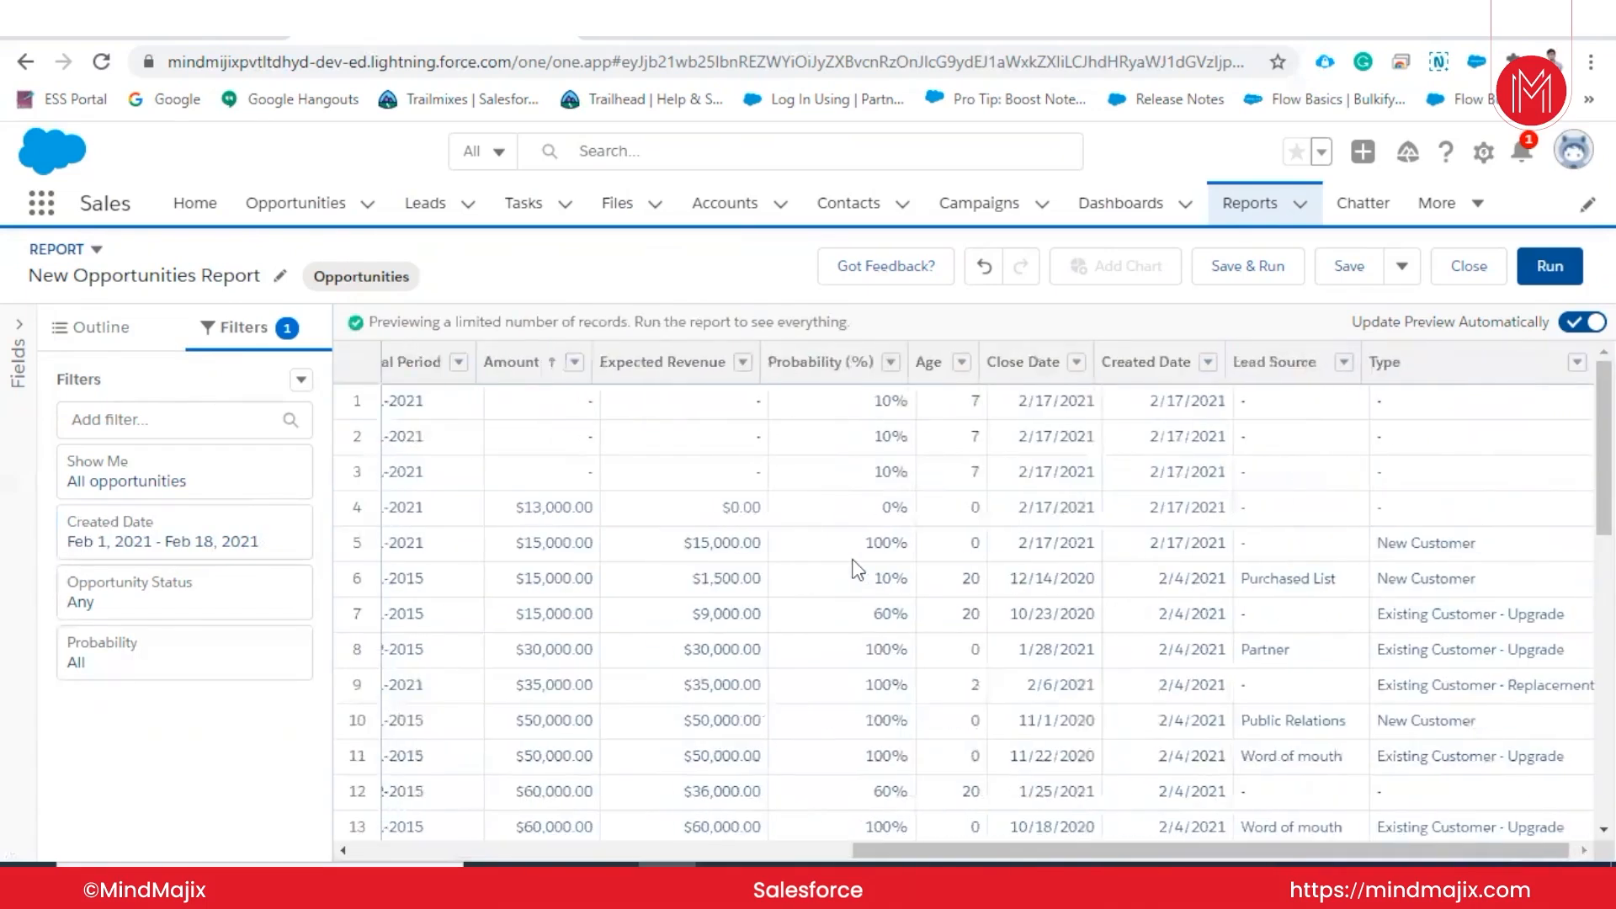
{"action": "scroll", "coordinate": [857, 570], "scroll_direction": "left", "scroll_amount": 10}
{"action": "scroll", "coordinate": [857, 570], "scroll_direction": "right", "scroll_amount": 8}
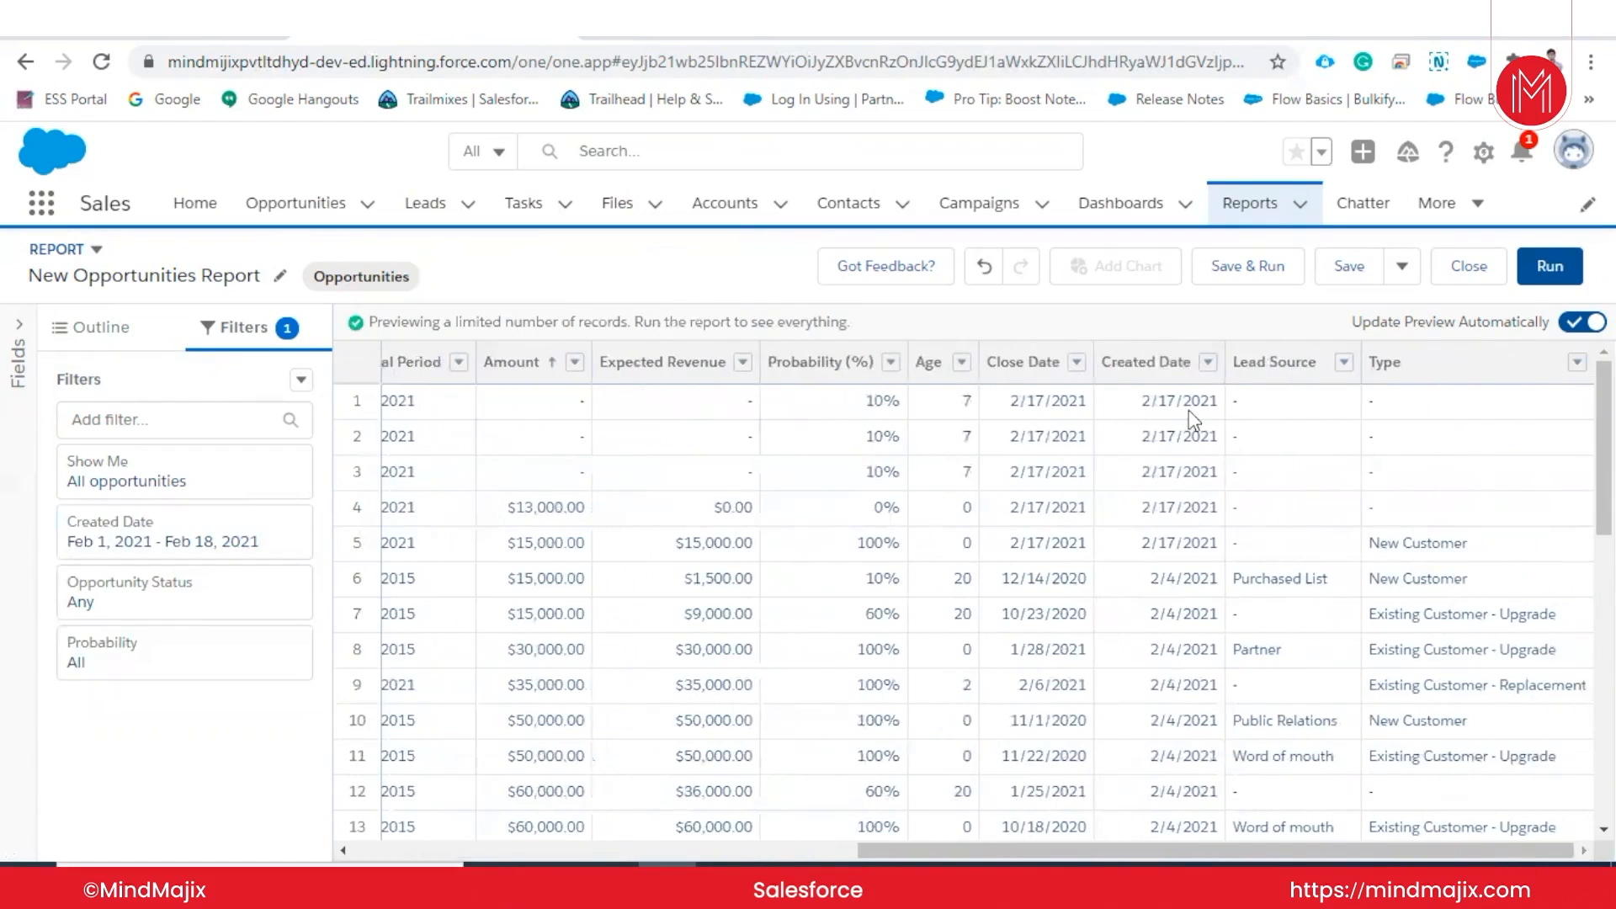
{"action": "left_click", "coordinate": [1181, 379]}
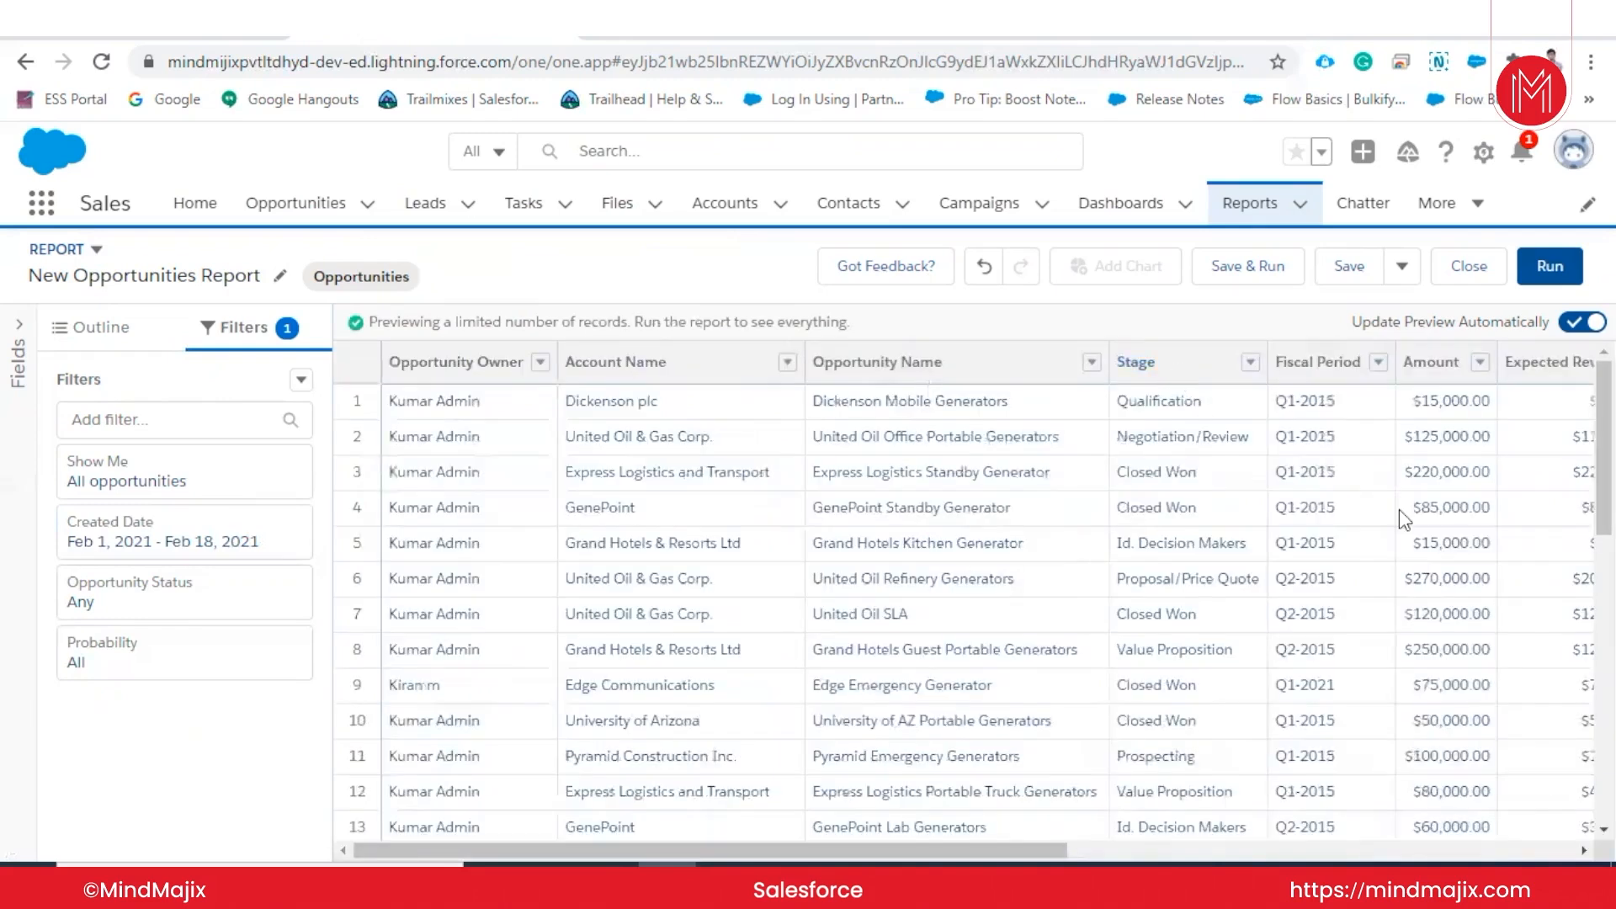
{"action": "scroll", "coordinate": [1399, 509], "scroll_direction": "right", "scroll_amount": 10}
{"action": "scroll", "coordinate": [1032, 426], "scroll_direction": "down", "scroll_amount": 10}
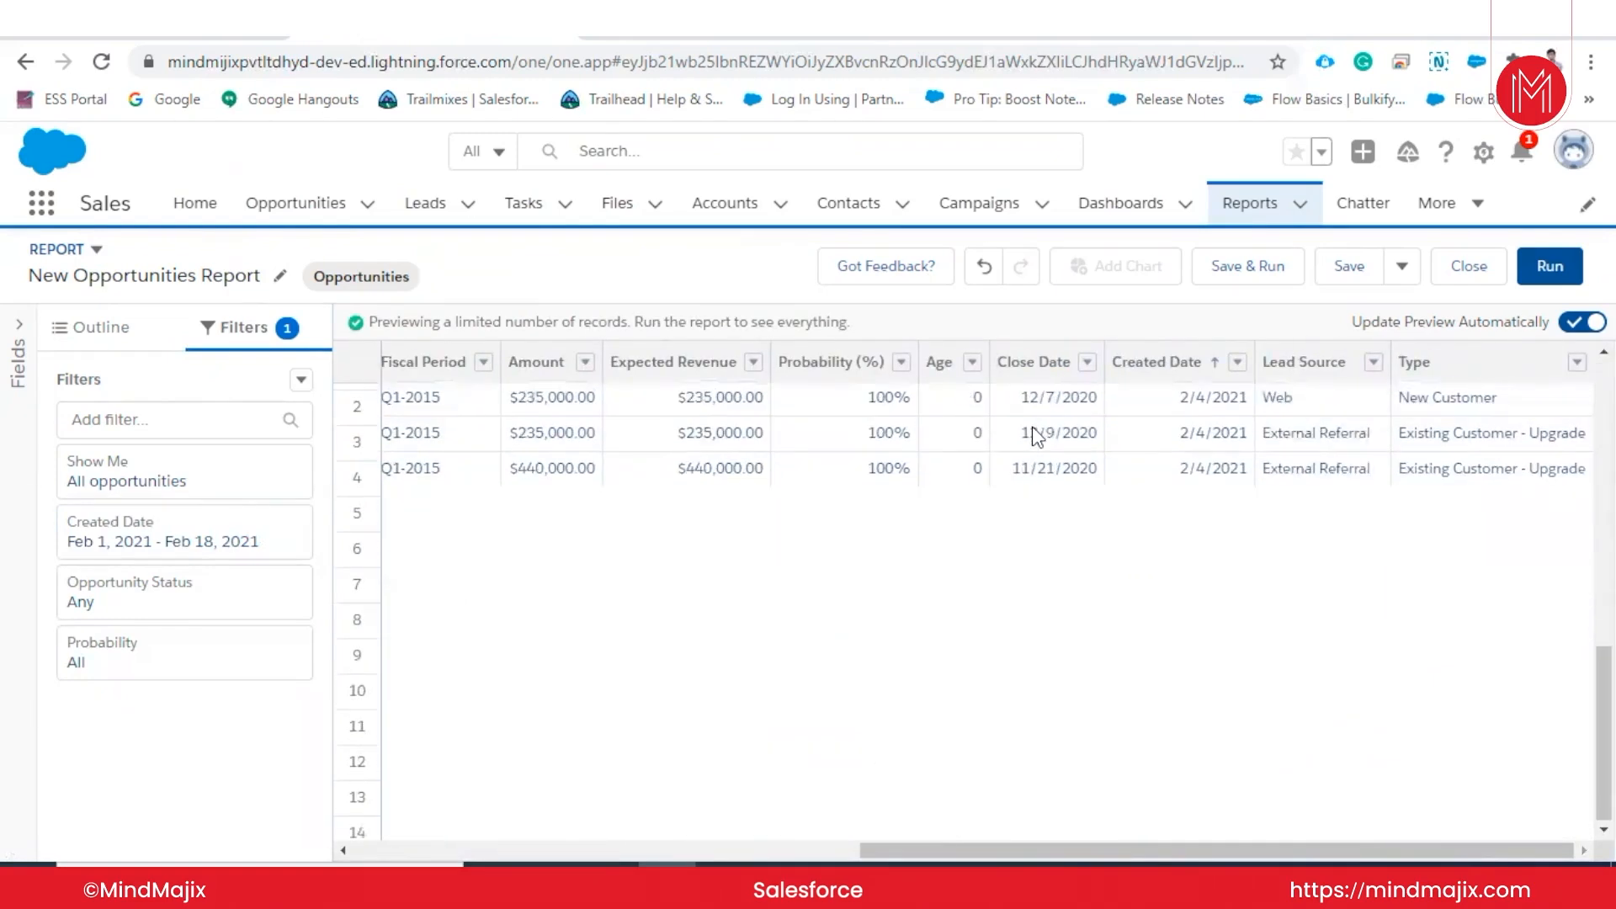
{"action": "scroll", "coordinate": [1035, 435], "scroll_direction": "up", "scroll_amount": 10}
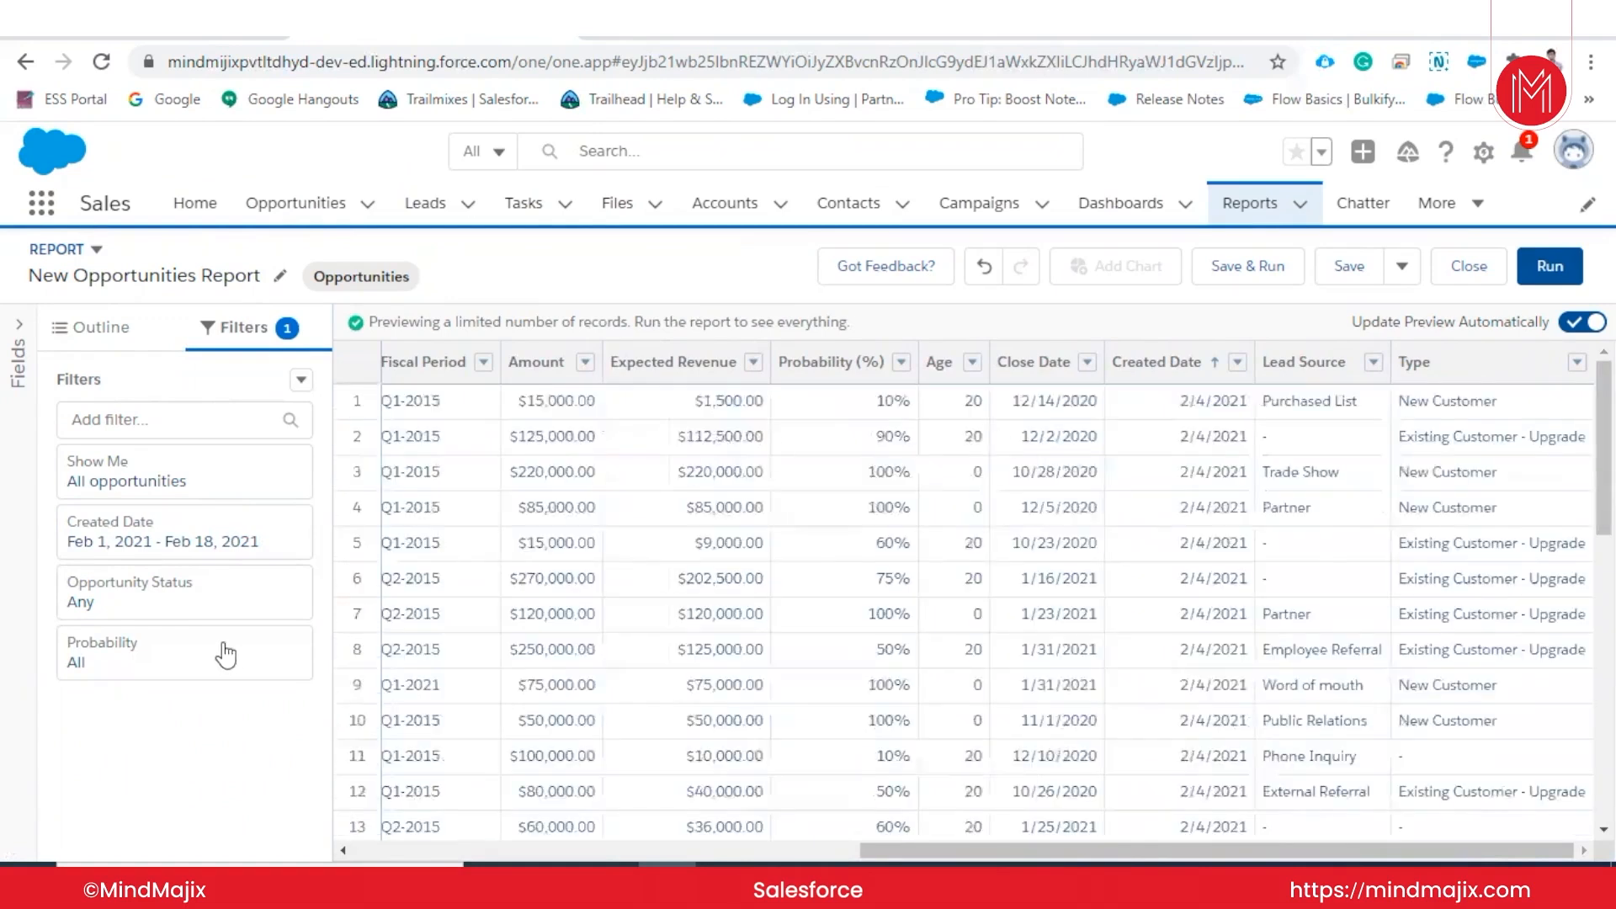
- Add a Stage filter to the report with the operator equals and the value Closed Won
{"action": "left_click", "coordinate": [196, 413]}
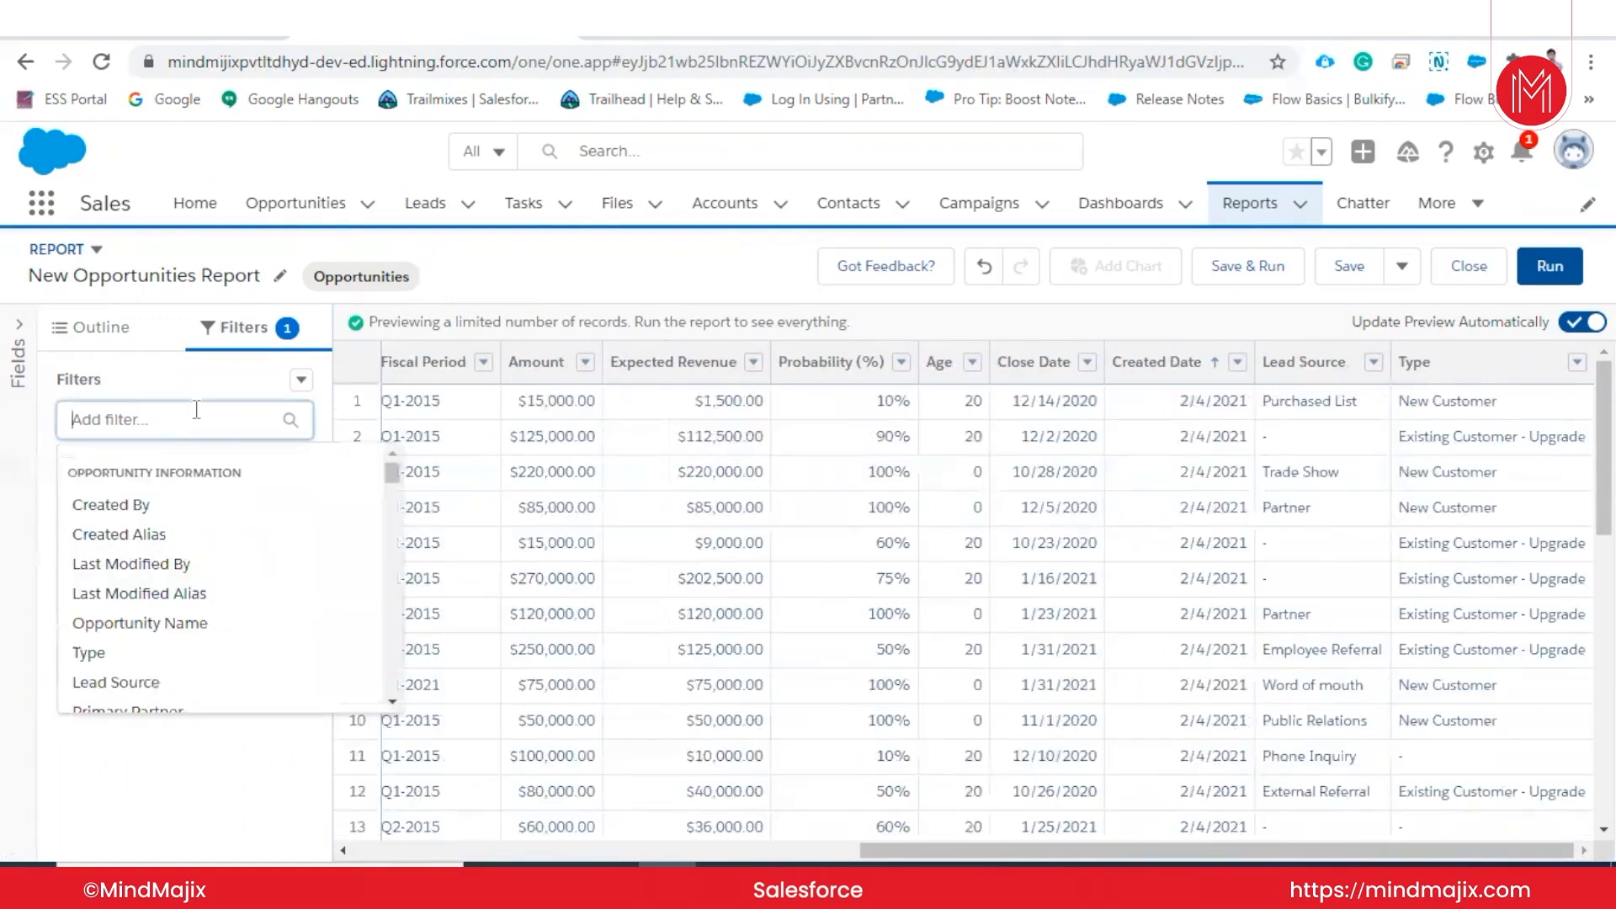
{"action": "type", "text": "sta"}
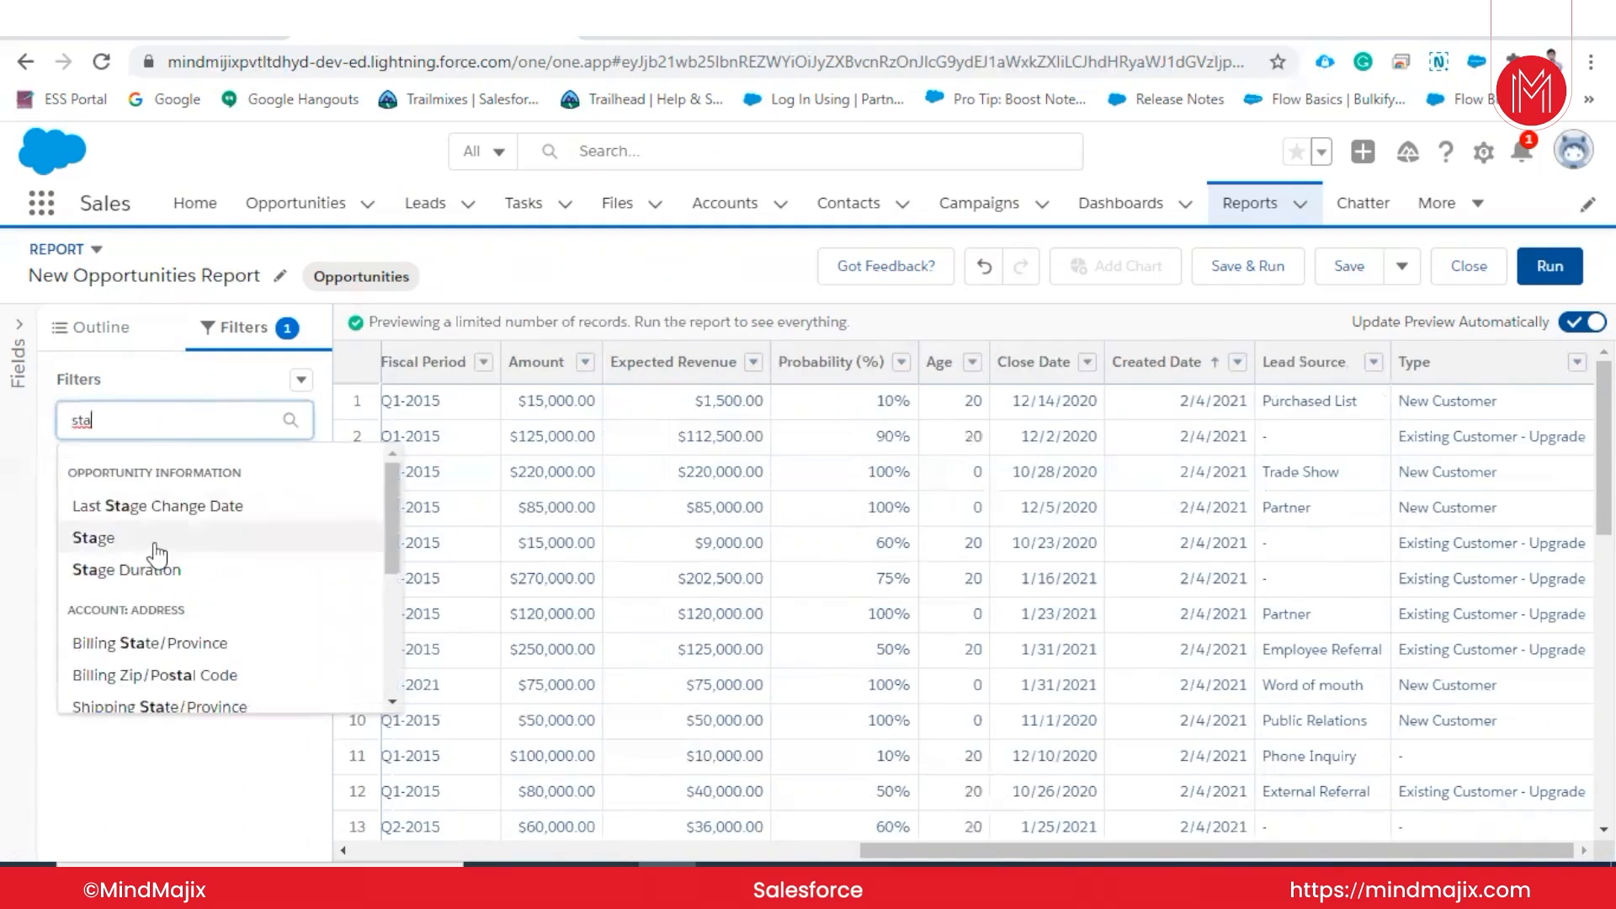
{"action": "left_click", "coordinate": [156, 549]}
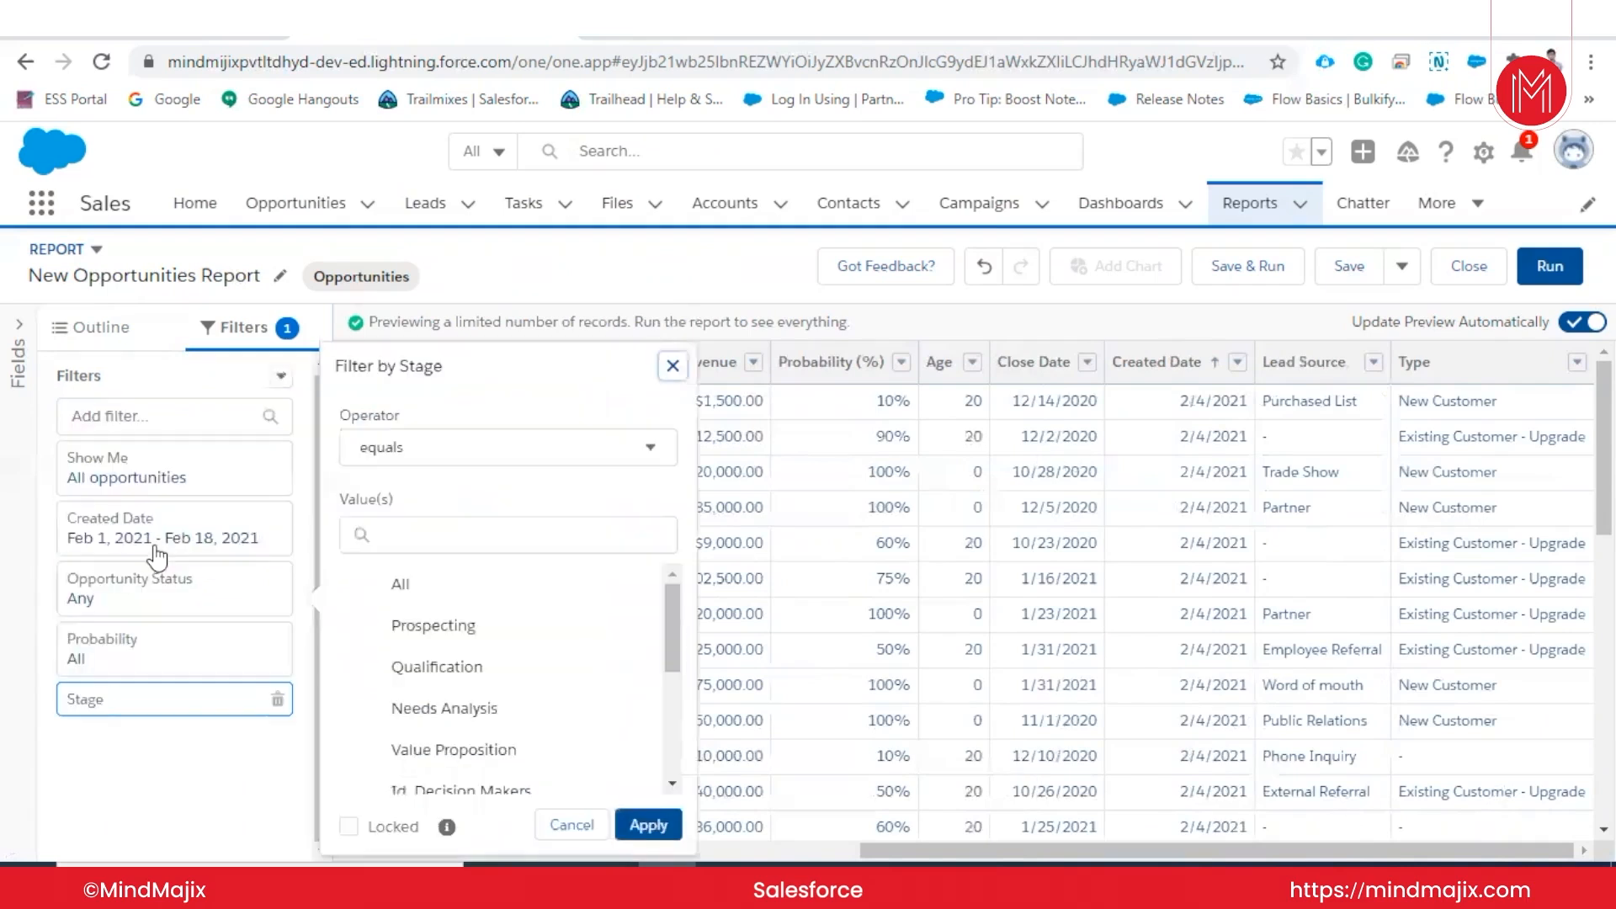
{"action": "scroll", "coordinate": [461, 711], "scroll_direction": "down", "scroll_amount": 5}
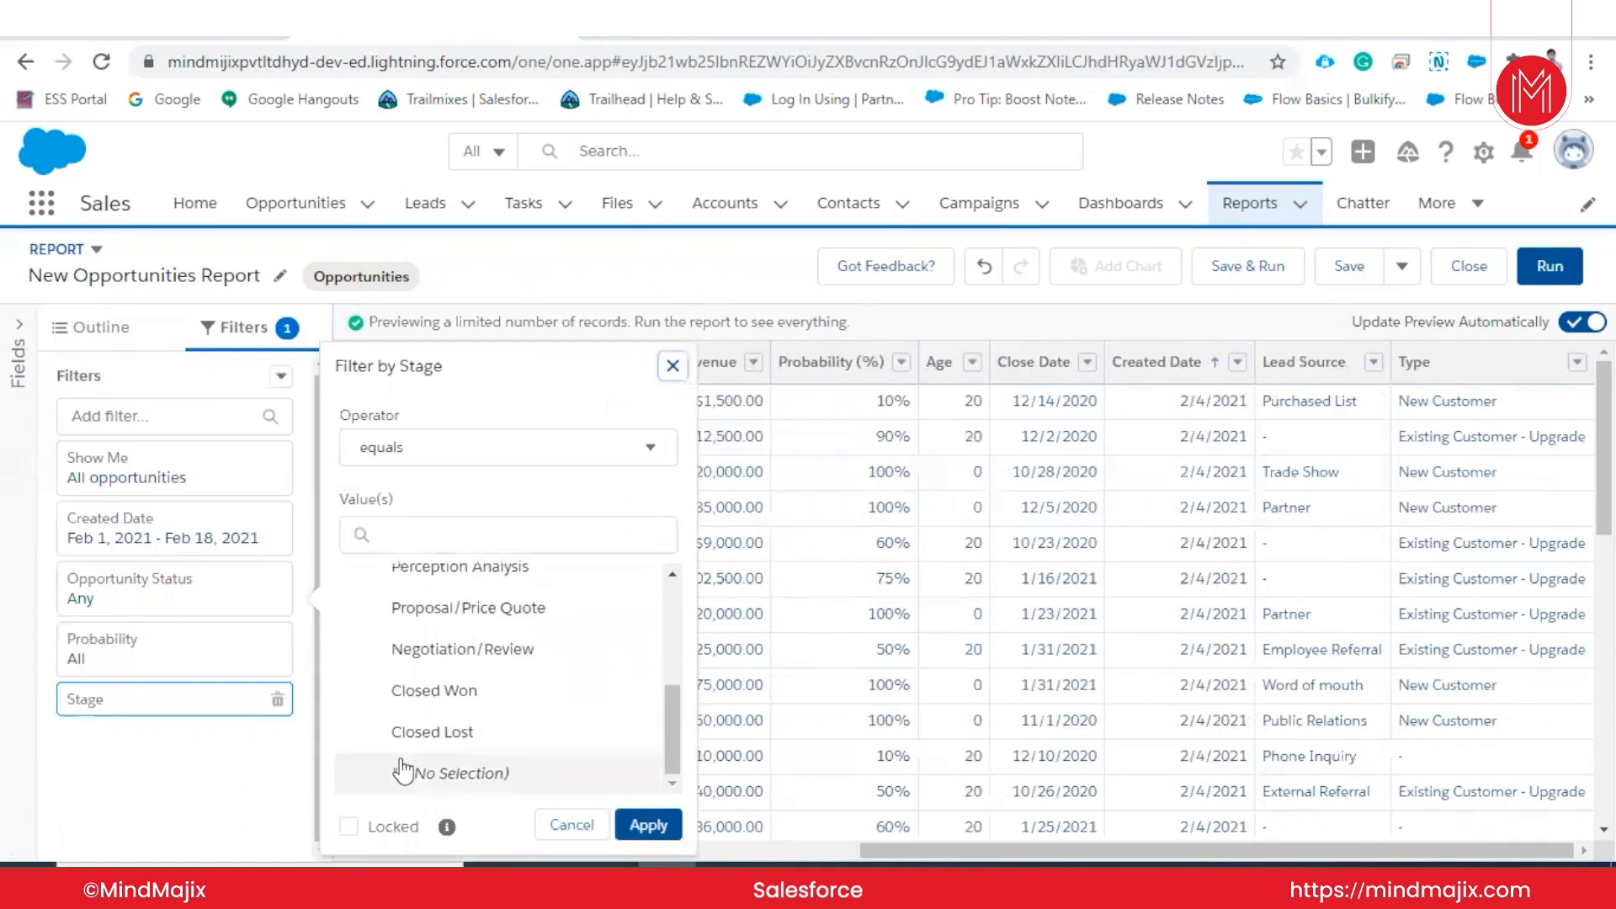
{"action": "left_click", "coordinate": [431, 691]}
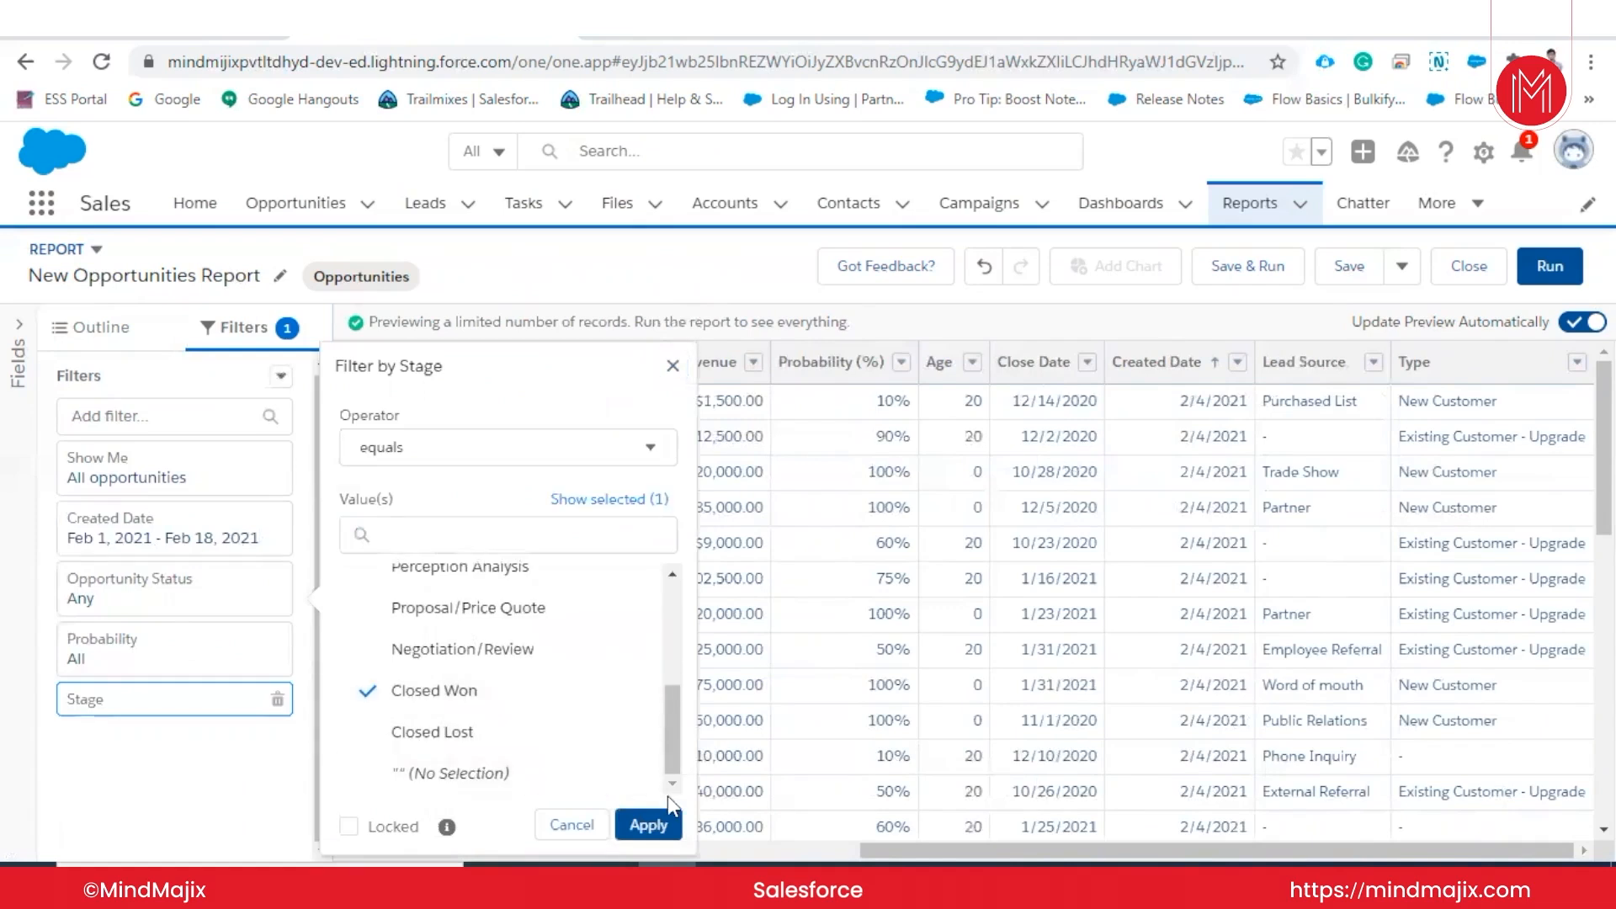
{"action": "left_click", "coordinate": [657, 824]}
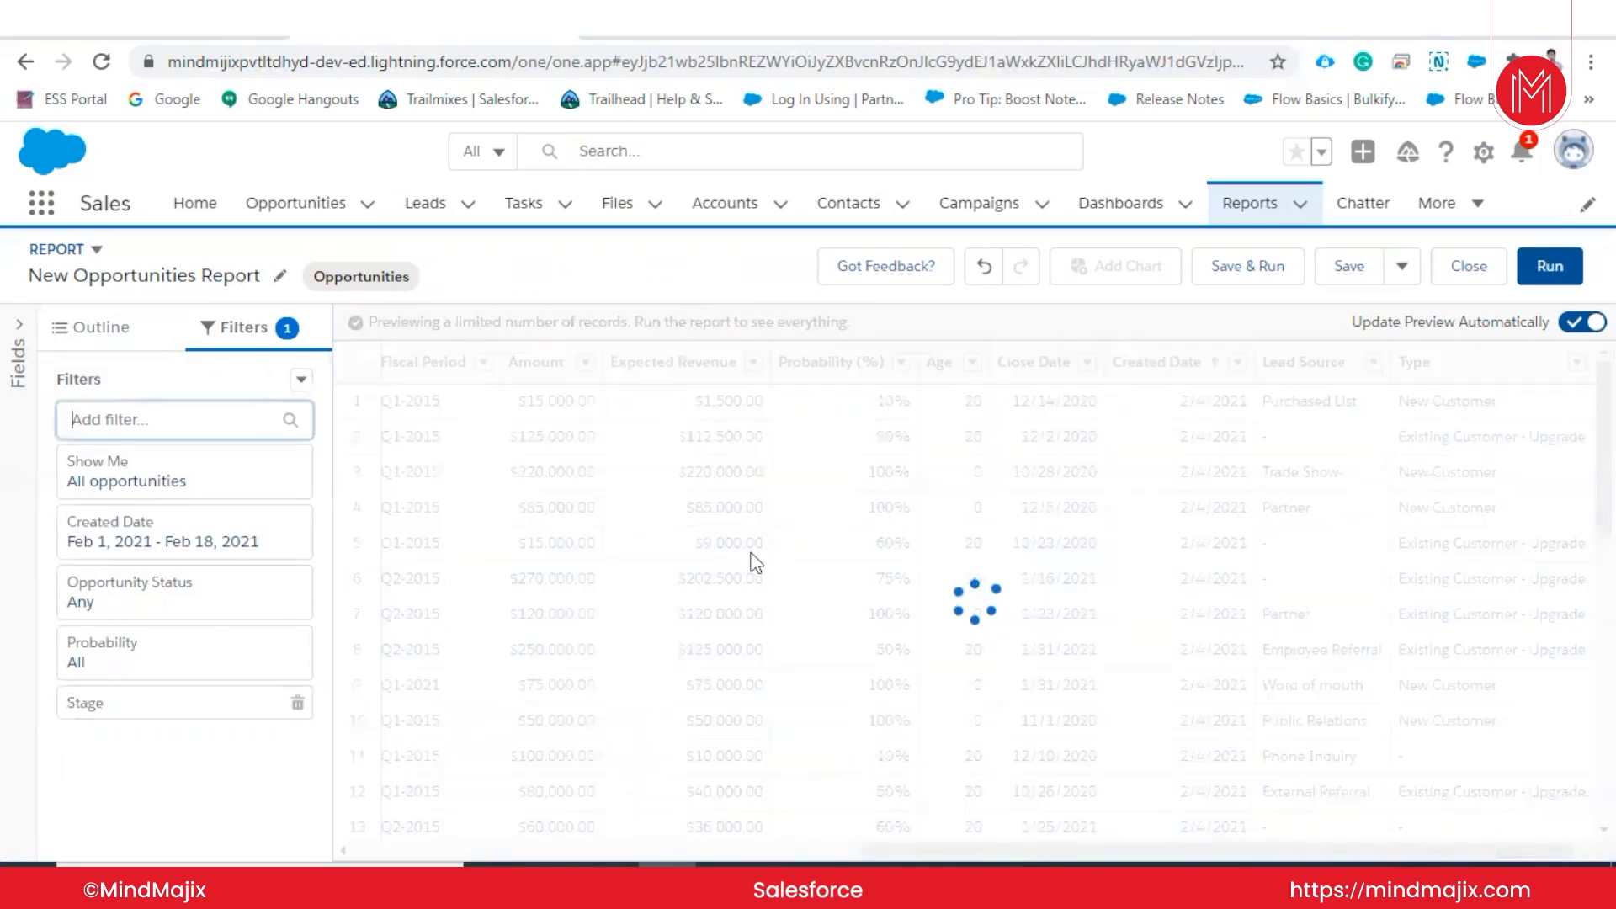
- Review the opportunities in the filtered preview and remove the Stage filter from the report
{"action": "scroll", "coordinate": [755, 560], "scroll_direction": "down", "scroll_amount": 3}
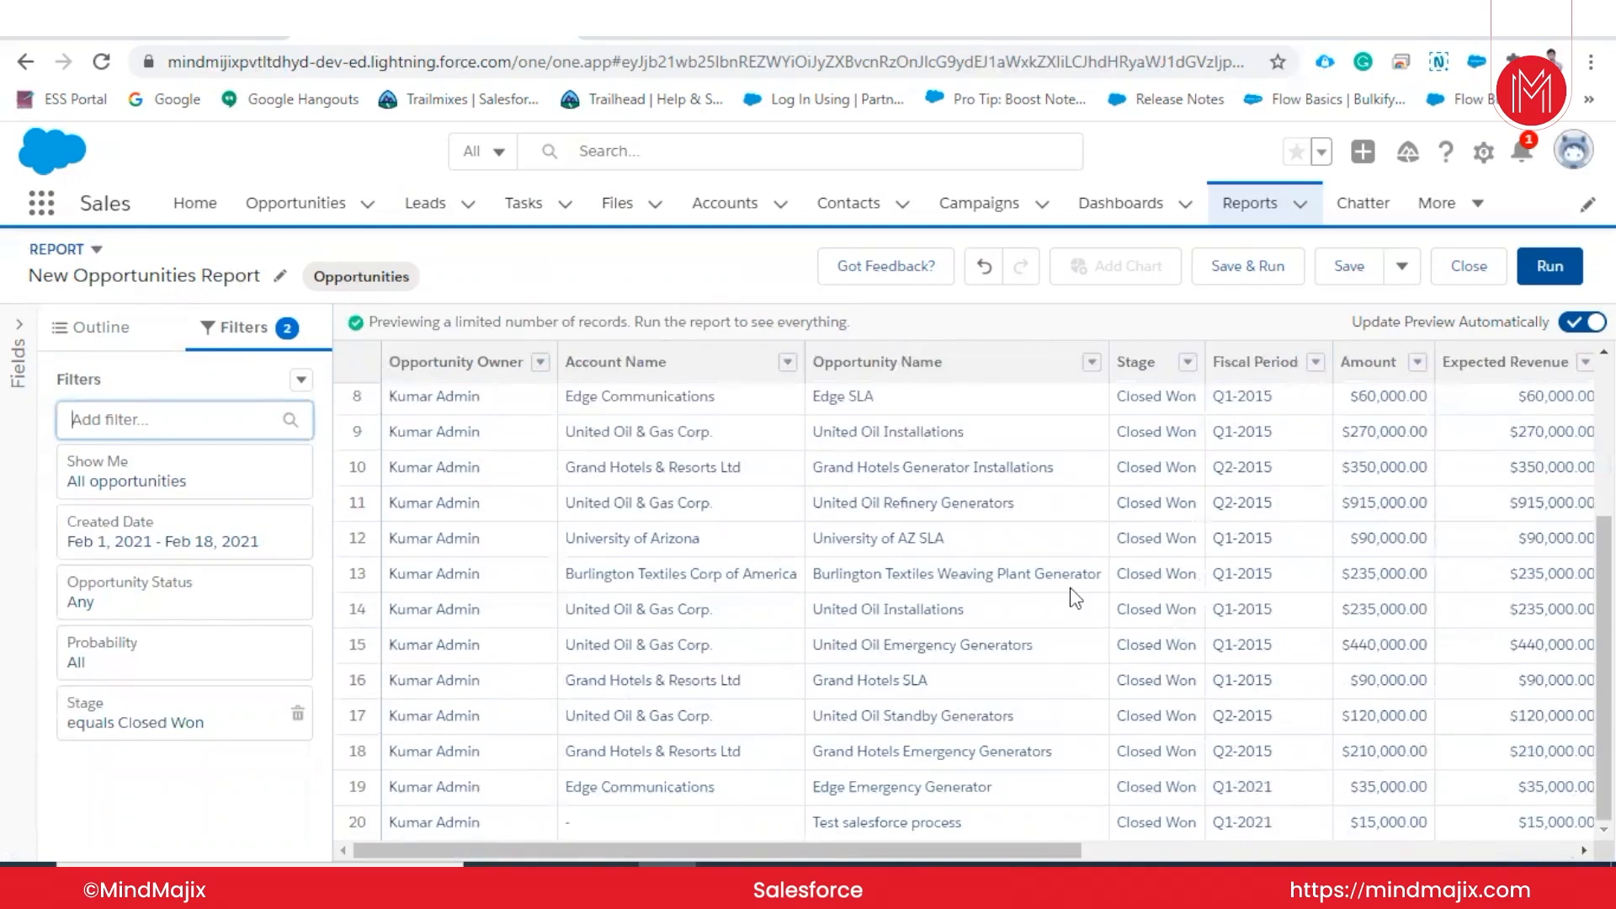
{"action": "scroll", "coordinate": [1075, 598], "scroll_direction": "up", "scroll_amount": 3}
{"action": "scroll", "coordinate": [1075, 597], "scroll_direction": "down", "scroll_amount": 3}
{"action": "scroll", "coordinate": [1075, 597], "scroll_direction": "up", "scroll_amount": 3}
{"action": "scroll", "coordinate": [758, 640], "scroll_direction": "down", "scroll_amount": 3}
{"action": "left_click", "coordinate": [297, 716]}
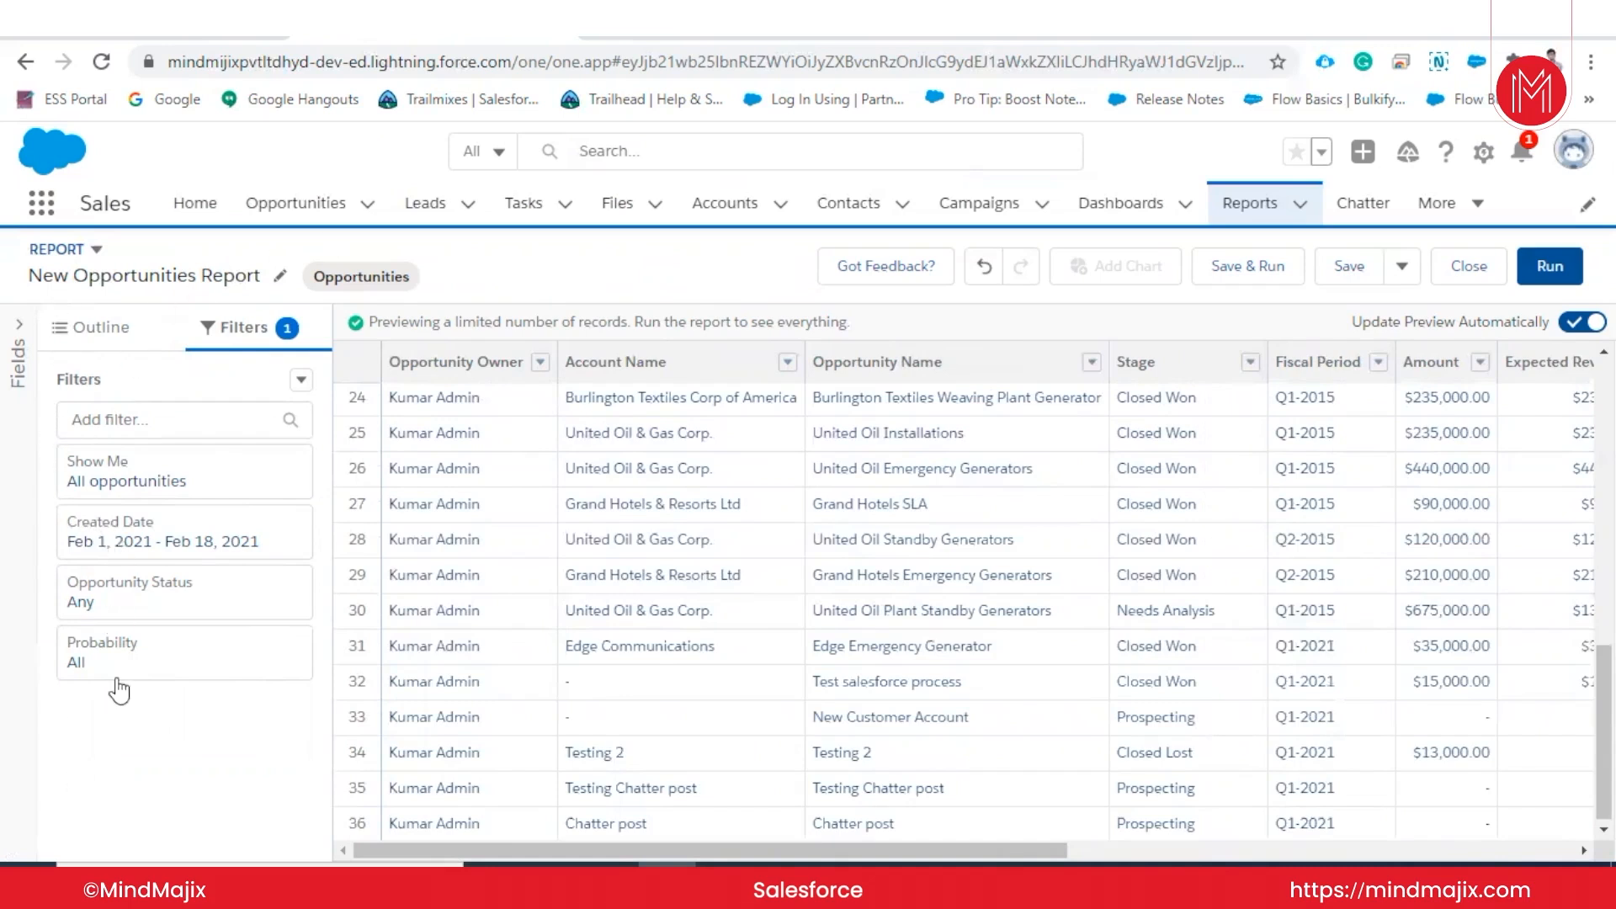
- Browse the list of fields available as report filters, from the opportunity information fields to the primary contact fields
{"action": "left_click", "coordinate": [179, 414]}
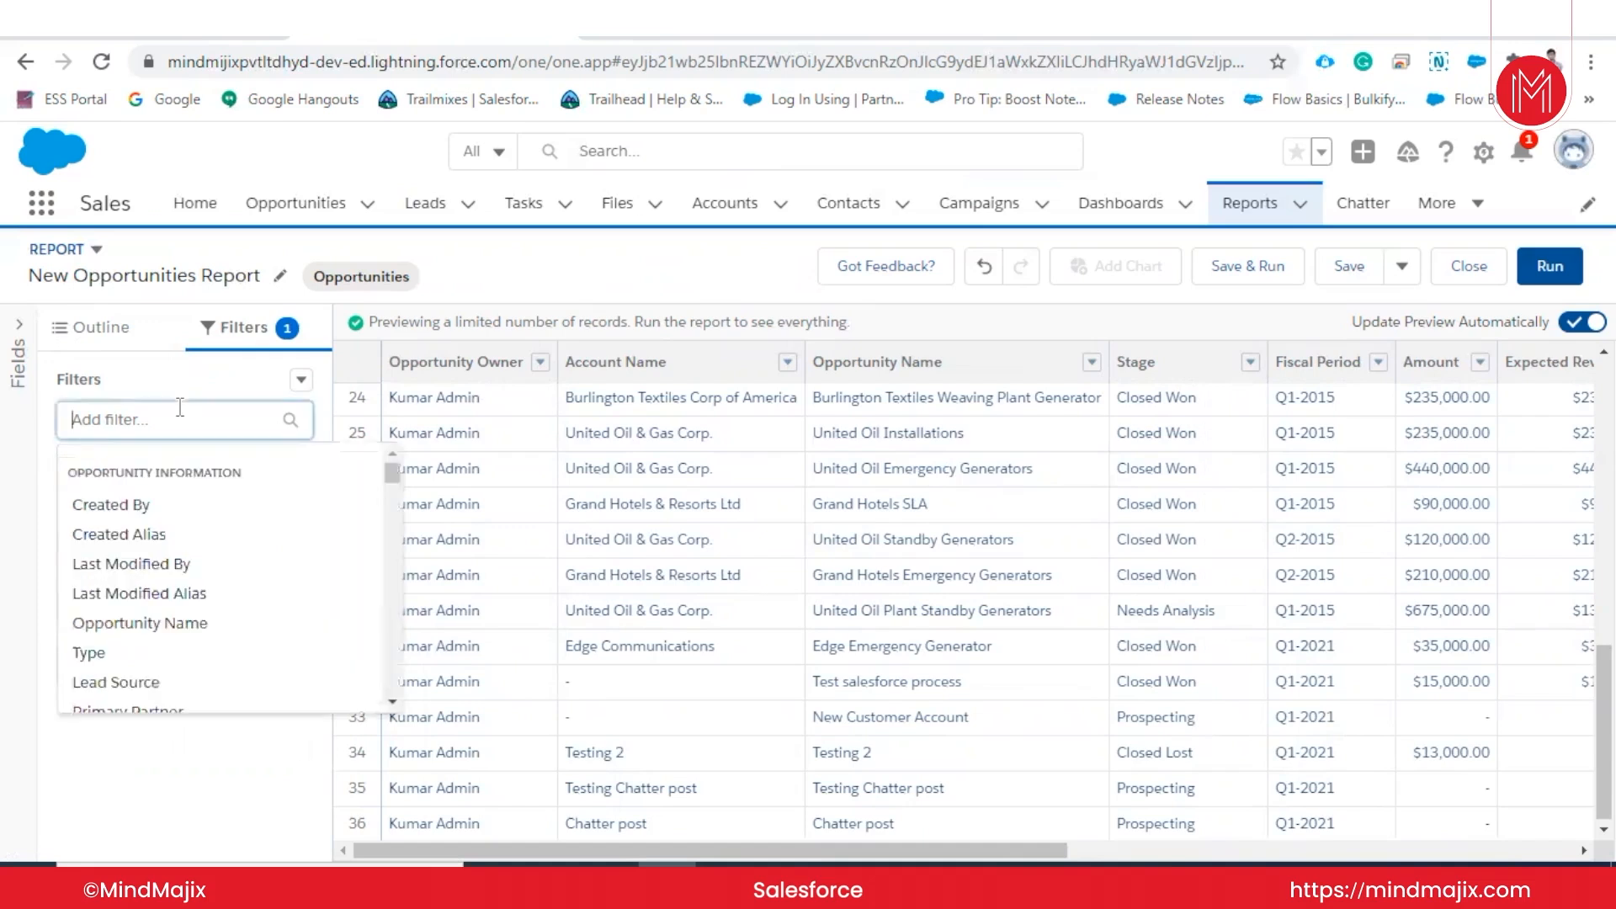
{"action": "scroll", "coordinate": [187, 619], "scroll_direction": "down", "scroll_amount": 5}
{"action": "scroll", "coordinate": [187, 625], "scroll_direction": "down", "scroll_amount": 6}
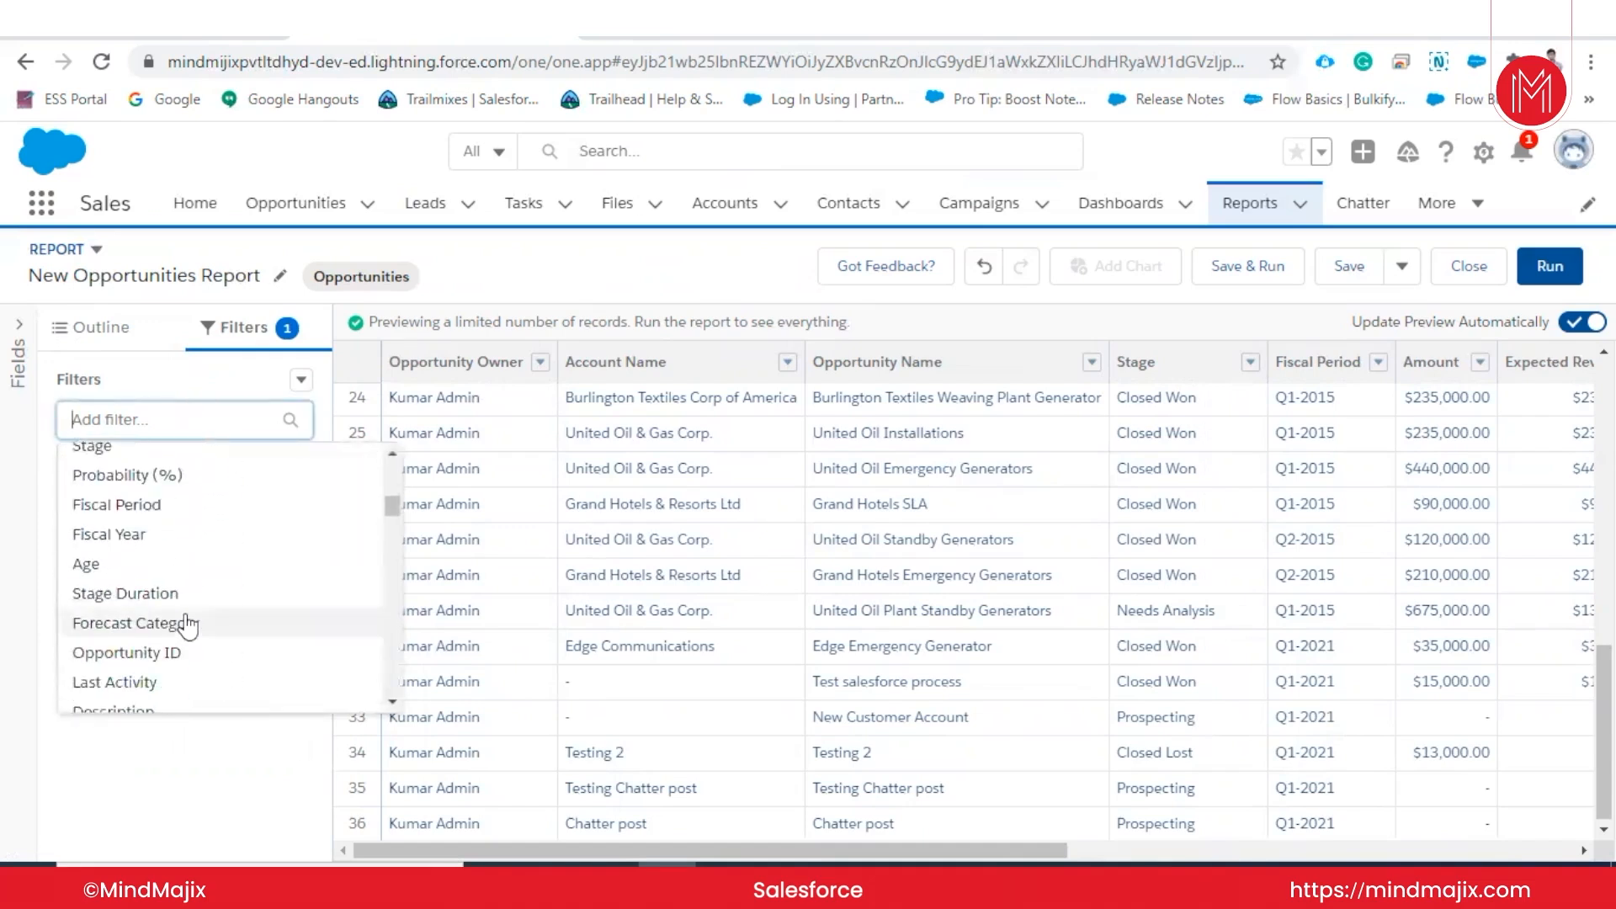
{"action": "scroll", "coordinate": [188, 624], "scroll_direction": "down", "scroll_amount": 8}
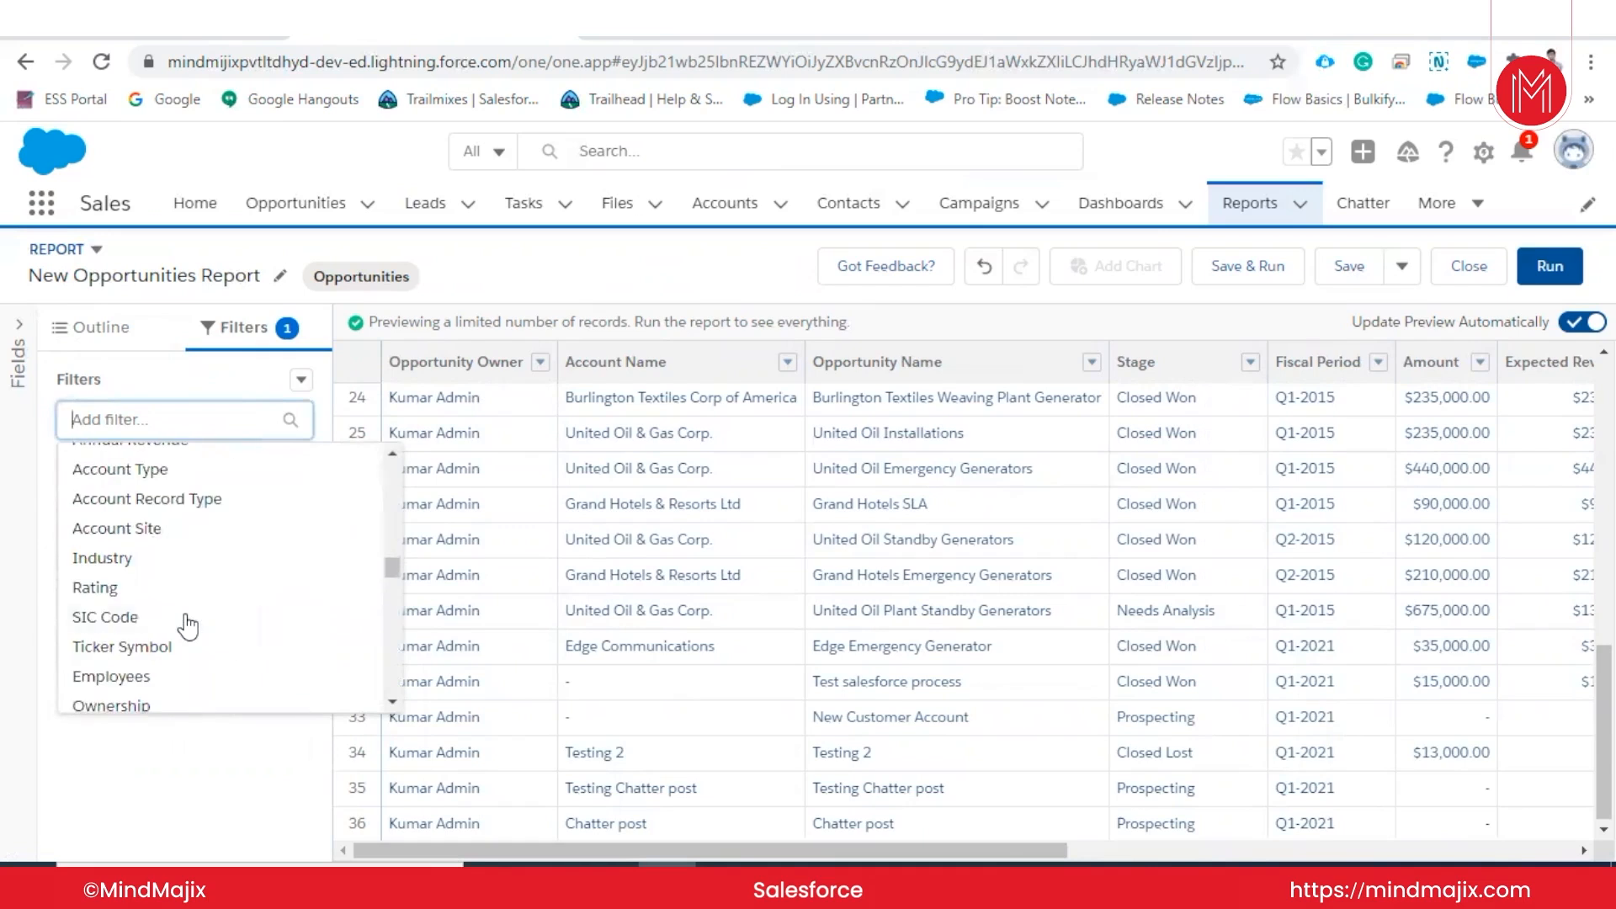
{"action": "scroll", "coordinate": [186, 628], "scroll_direction": "down", "scroll_amount": 4}
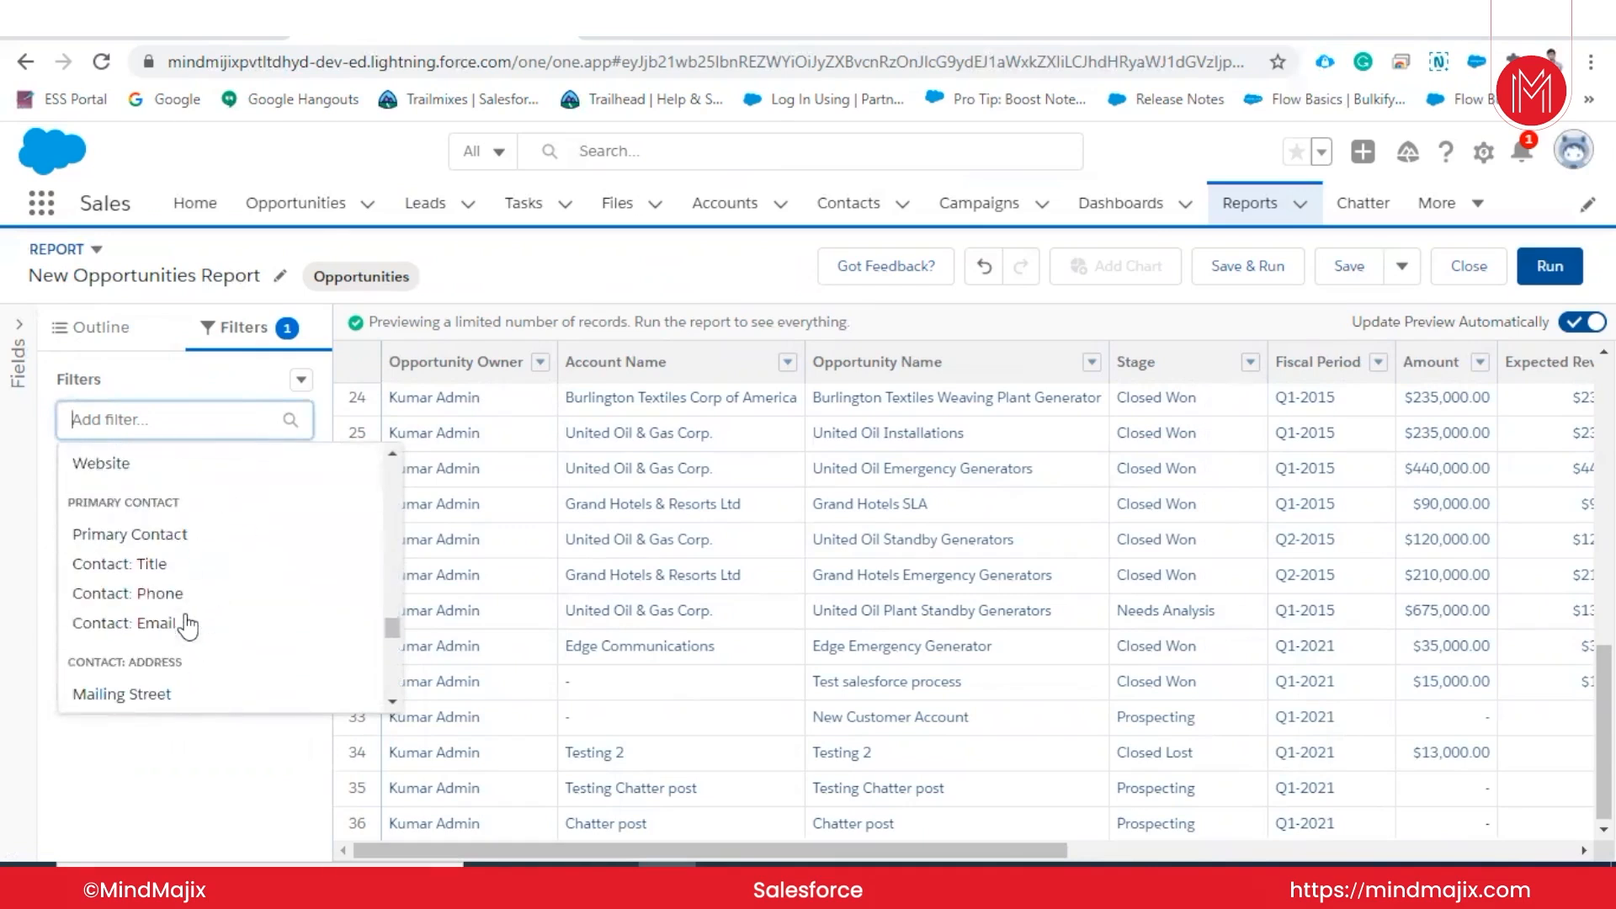
{"action": "scroll", "coordinate": [184, 623], "scroll_direction": "up", "scroll_amount": 2}
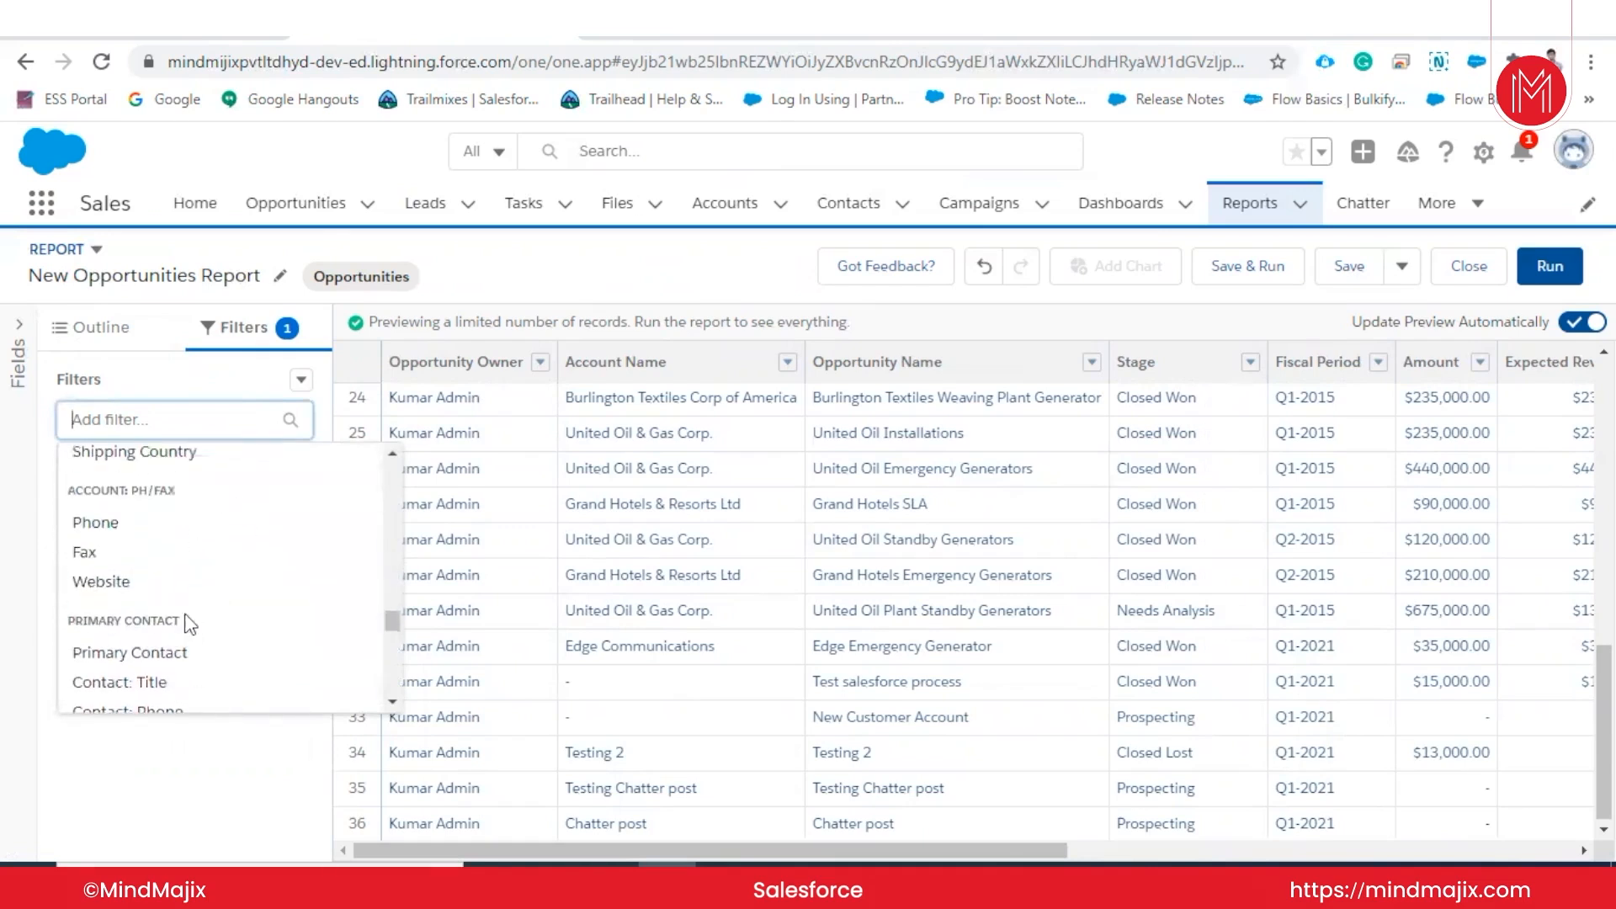
{"action": "left_click", "coordinate": [176, 755]}
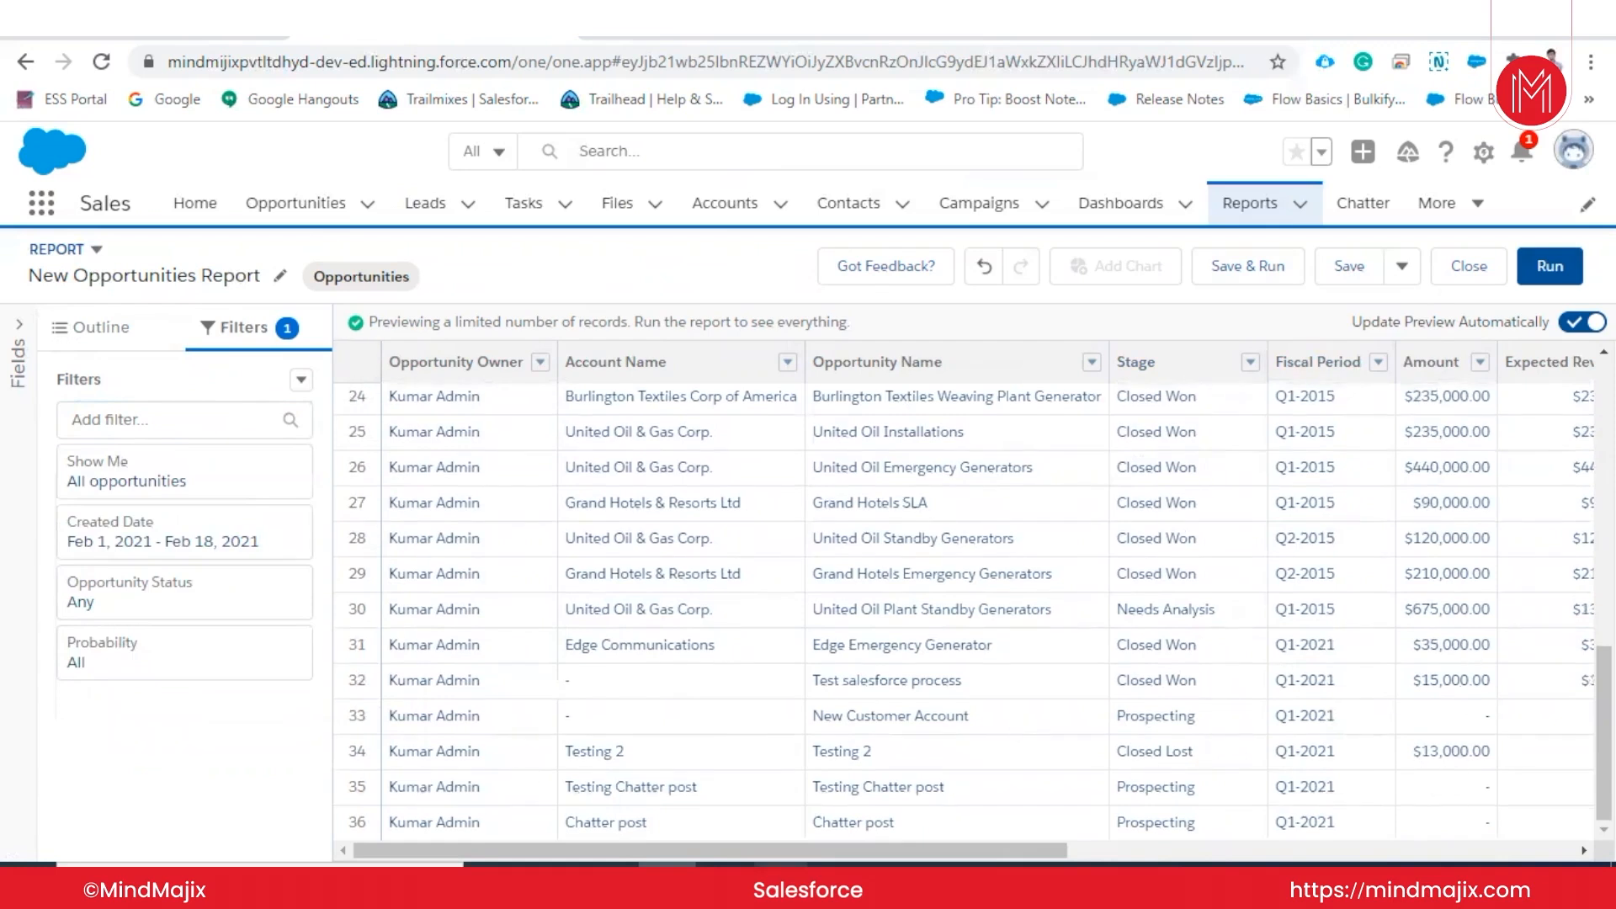
- Switch to the notes in Notepad++ and read the report formats and the operations listed for a tabular report
{"action": "left_click", "coordinate": [725, 883]}
{"action": "scroll", "coordinate": [511, 466], "scroll_direction": "up", "scroll_amount": 20}
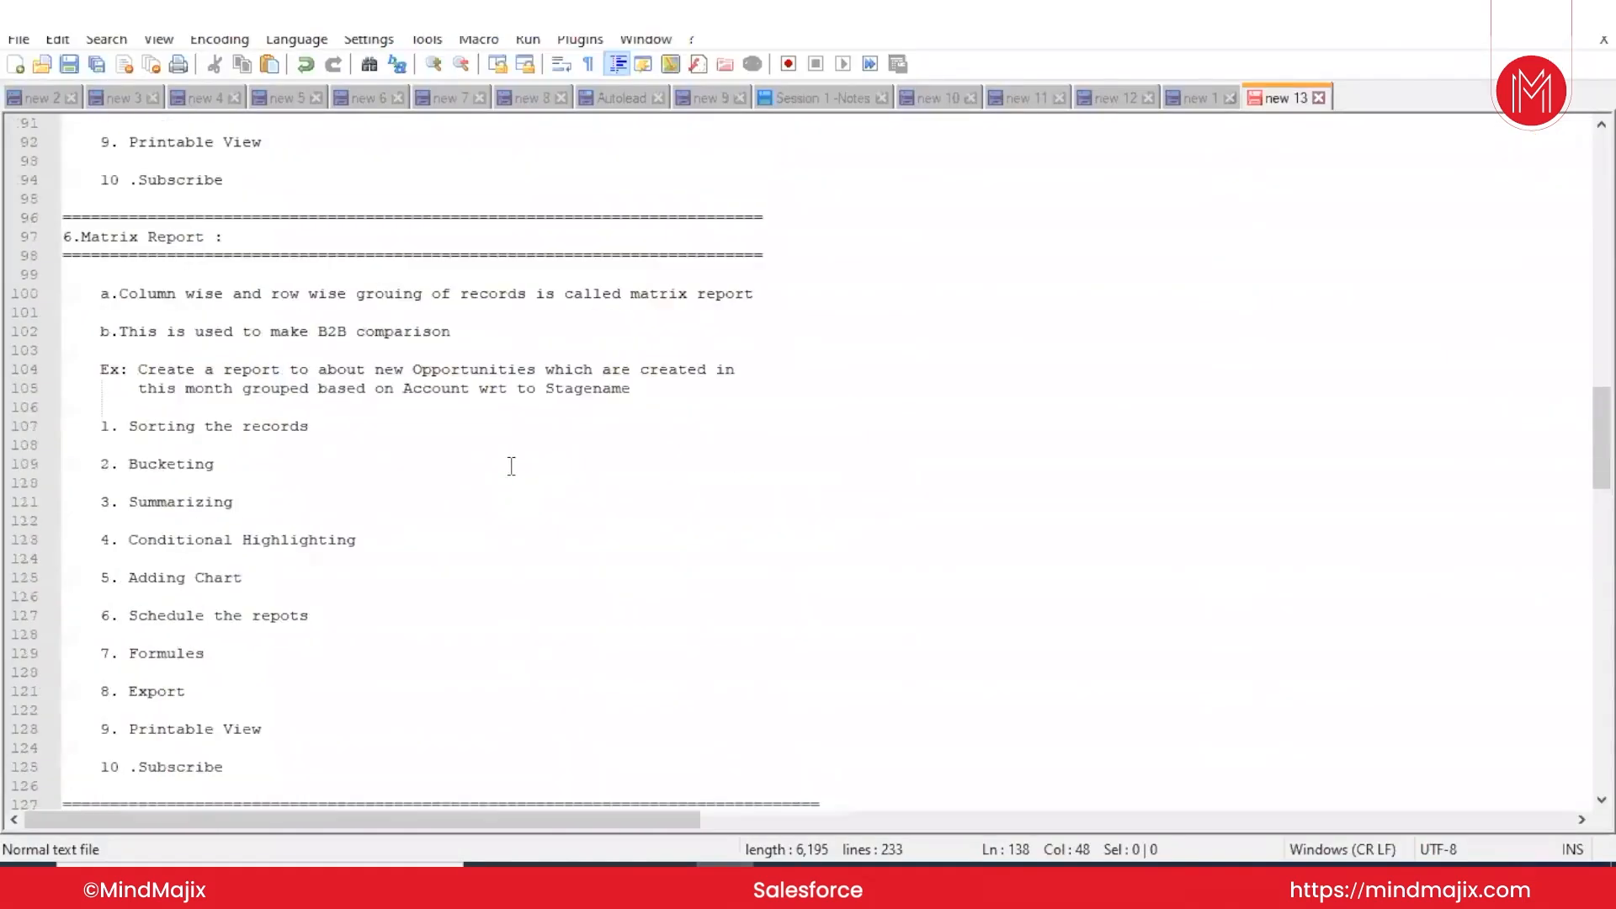
{"action": "scroll", "coordinate": [511, 466], "scroll_direction": "up", "scroll_amount": 14}
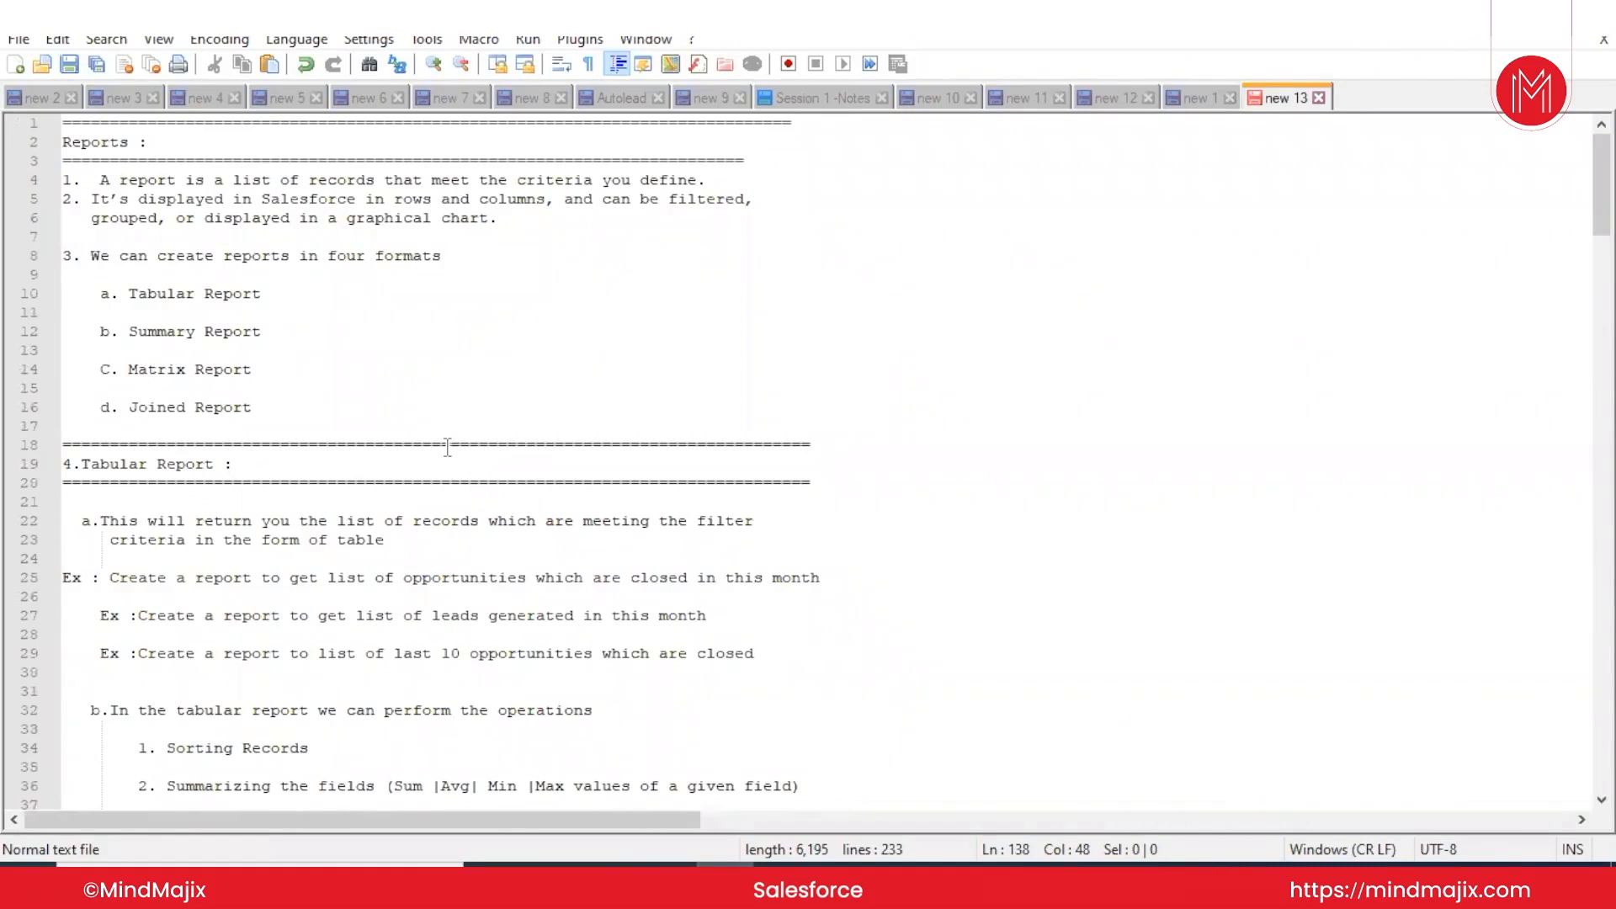
{"action": "scroll", "coordinate": [374, 718], "scroll_direction": "down", "scroll_amount": 2}
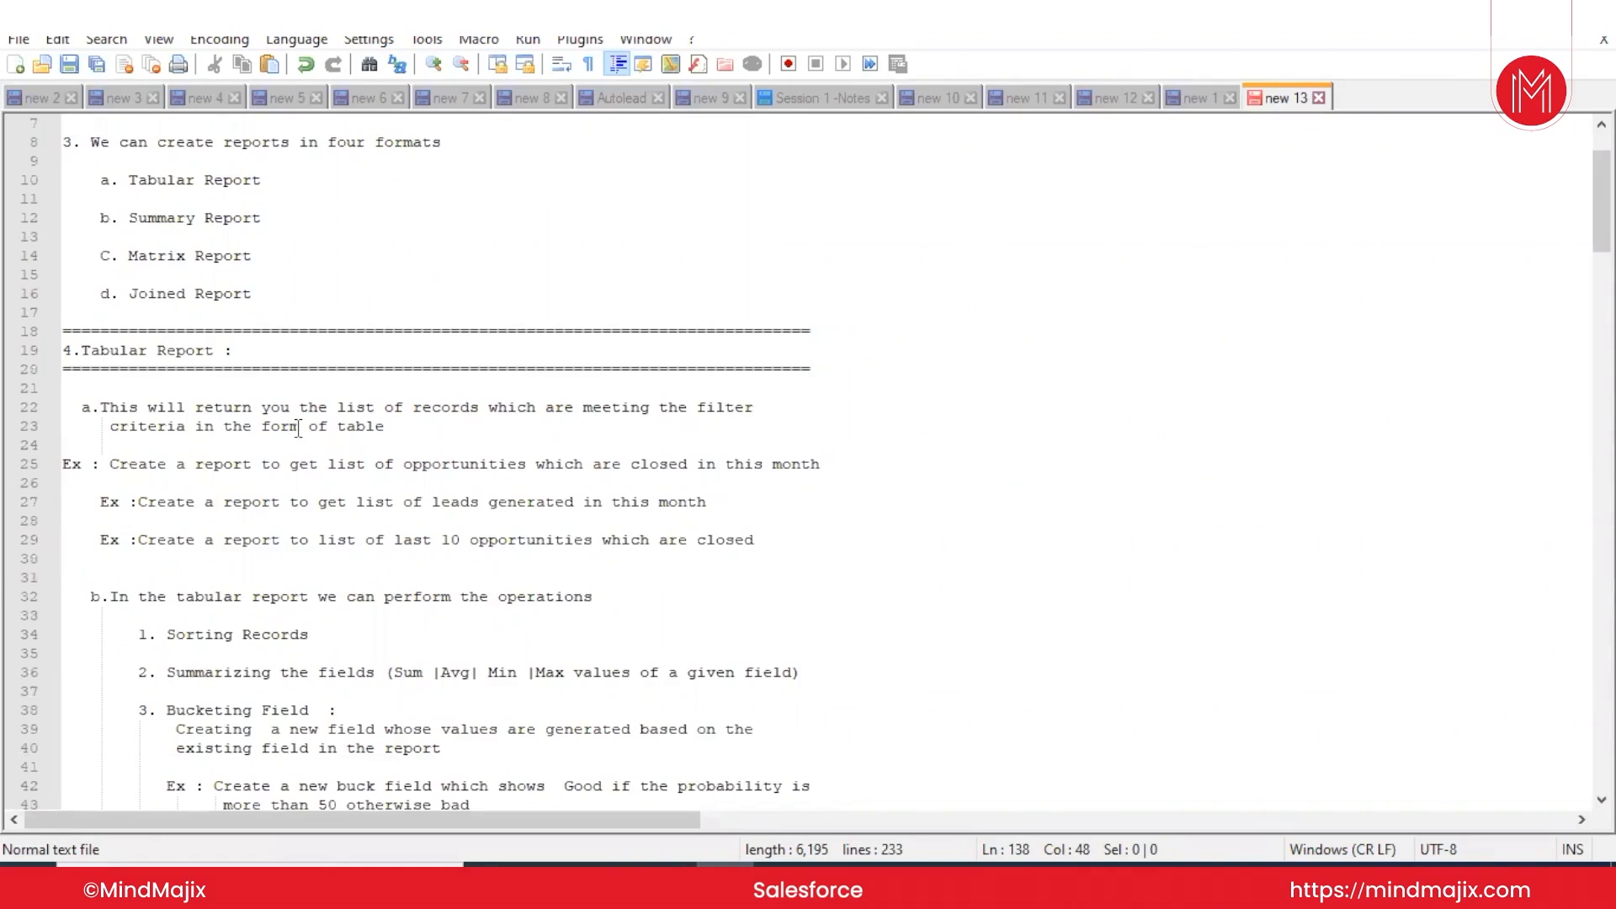
{"action": "scroll", "coordinate": [298, 429], "scroll_direction": "down", "scroll_amount": 3}
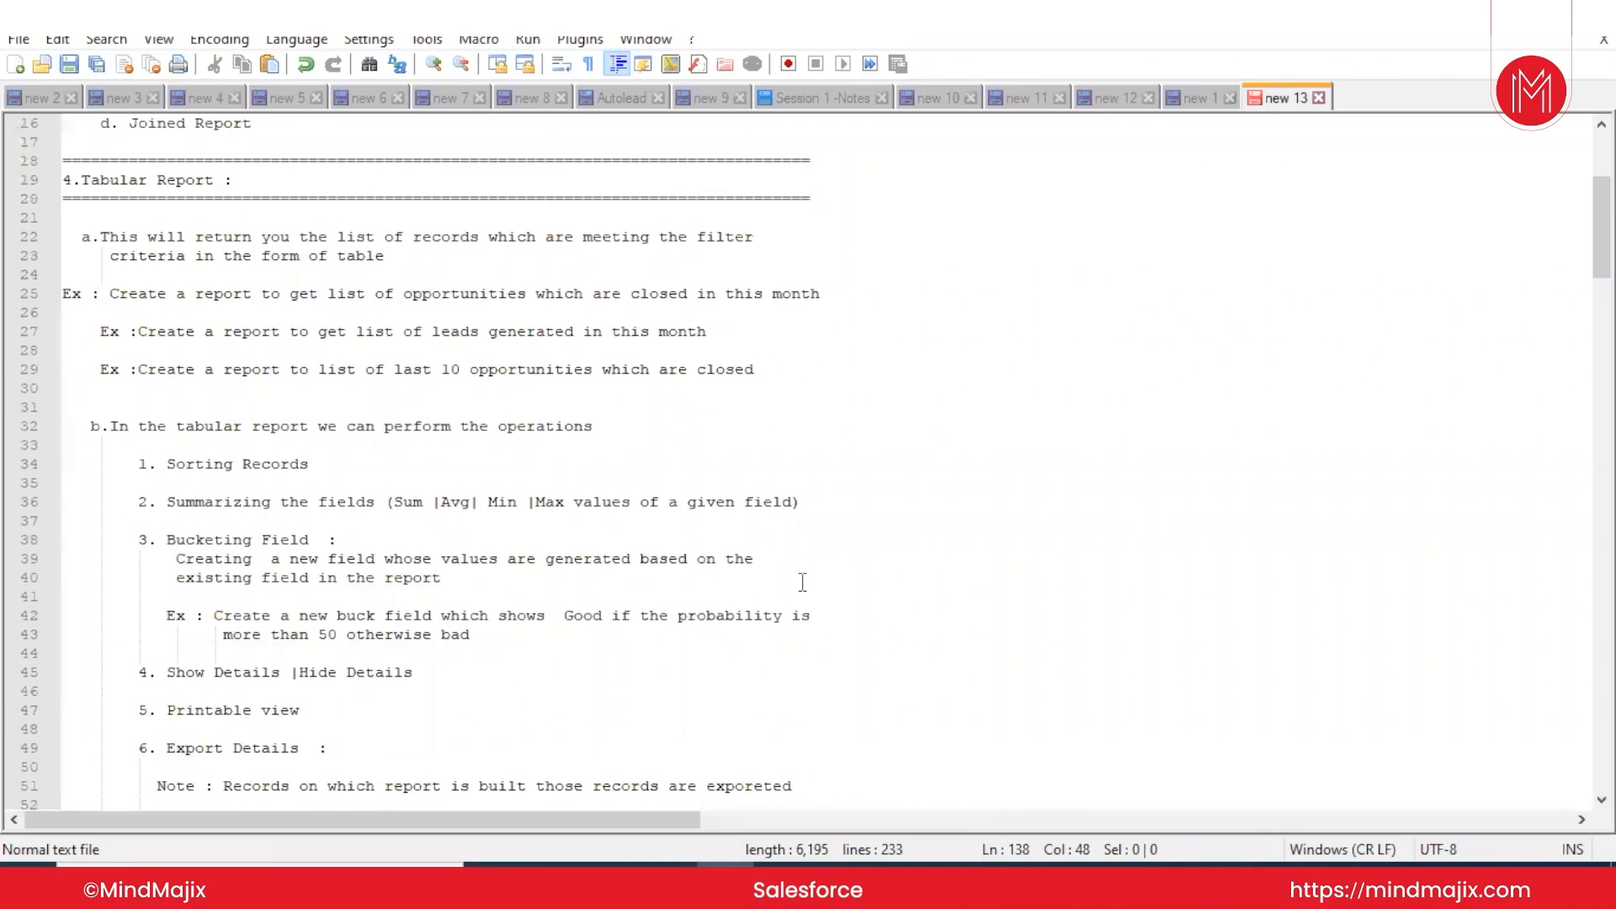
- Switch back to the Salesforce report and sort the preview by Amount in ascending order
{"action": "left_click", "coordinate": [669, 880]}
{"action": "scroll", "coordinate": [1108, 711], "scroll_direction": "right", "scroll_amount": 10}
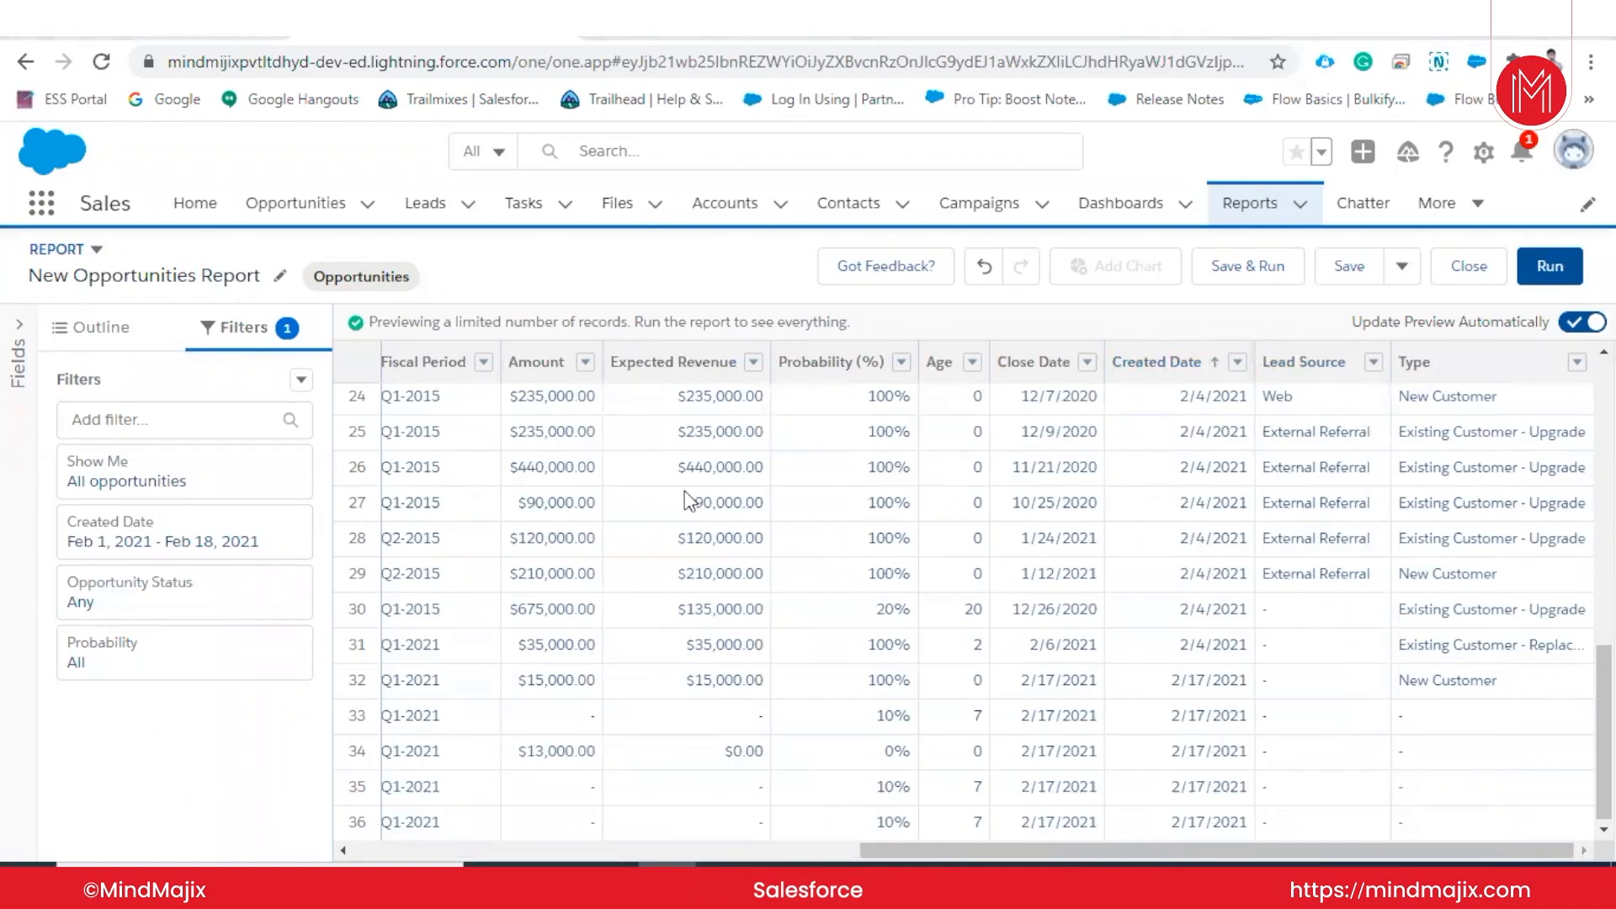
{"action": "scroll", "coordinate": [690, 501], "scroll_direction": "left", "scroll_amount": 3}
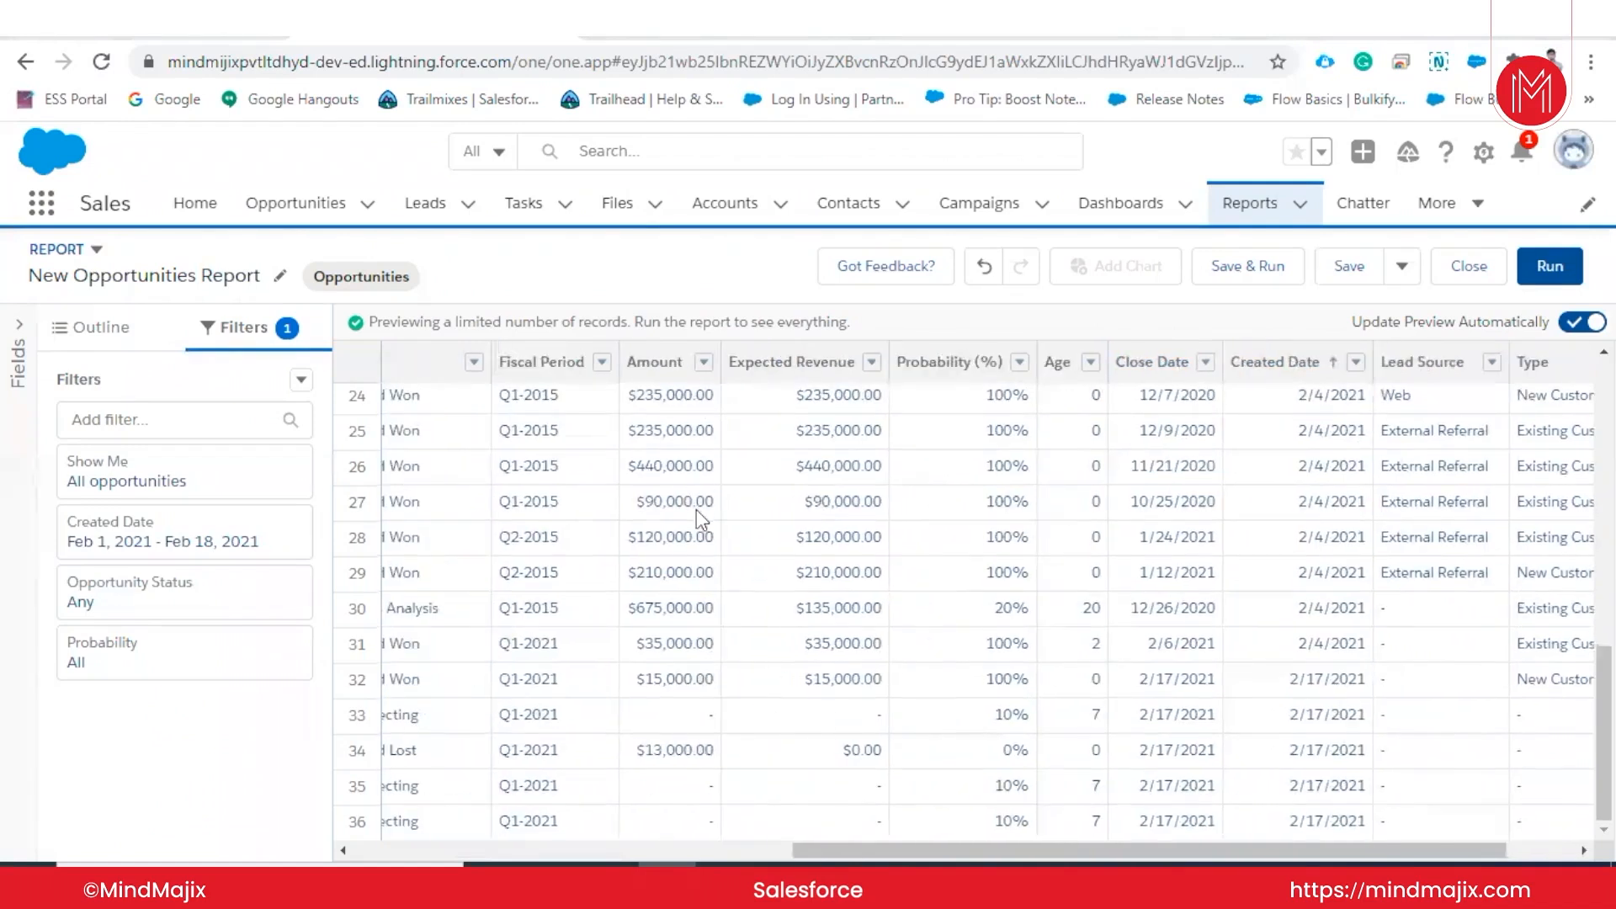
{"action": "left_click", "coordinate": [704, 361]}
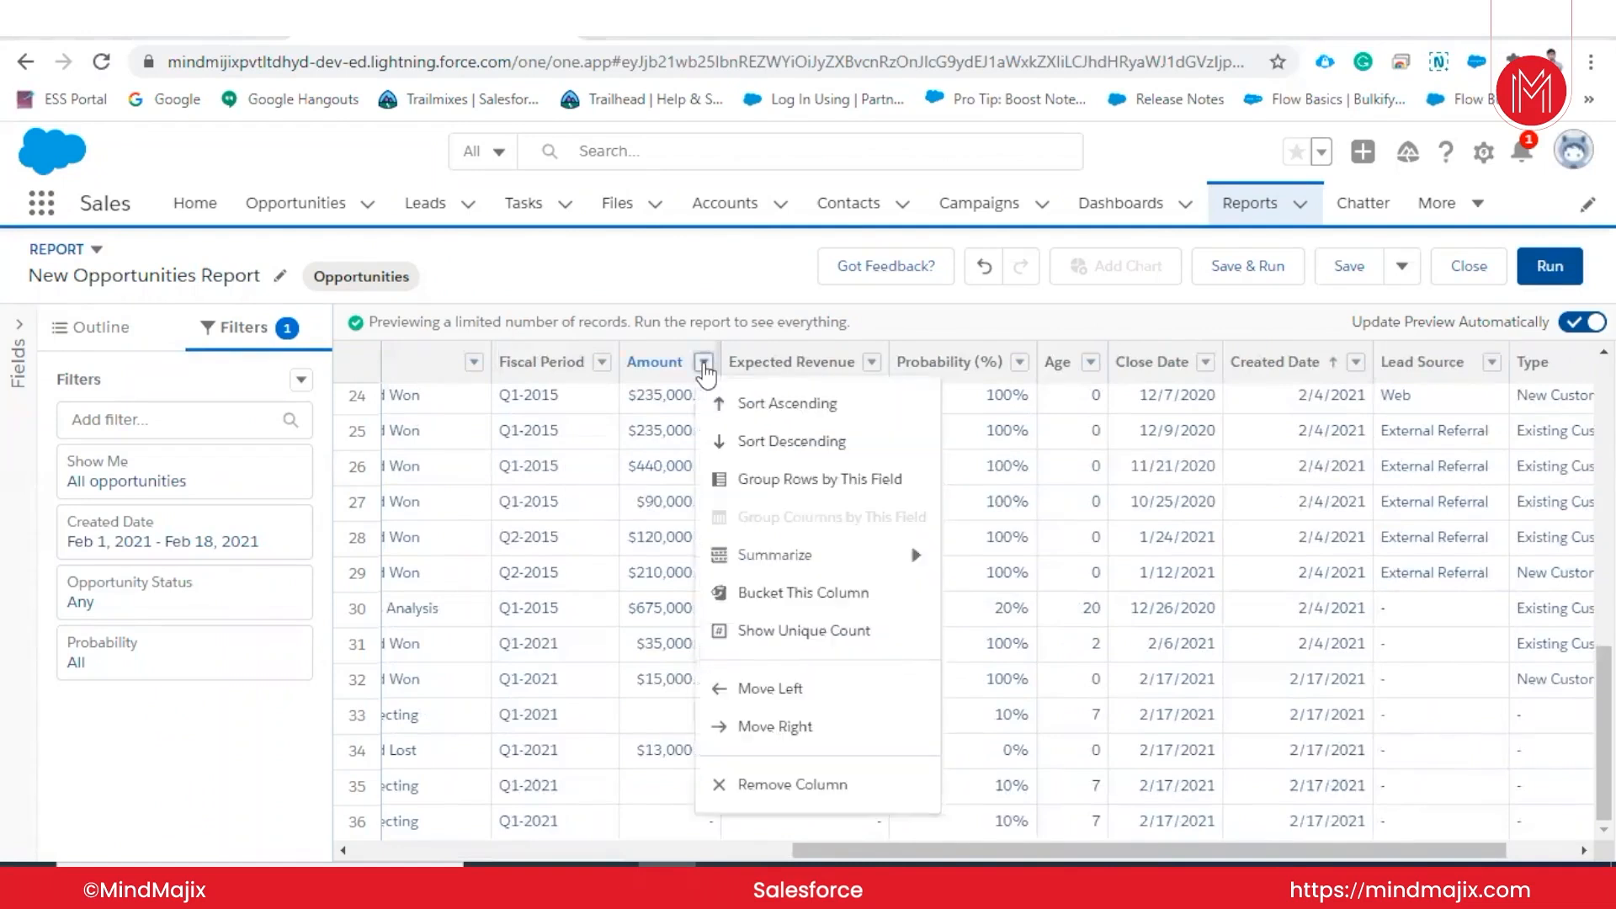
{"action": "mouse_move", "coordinate": [793, 563]}
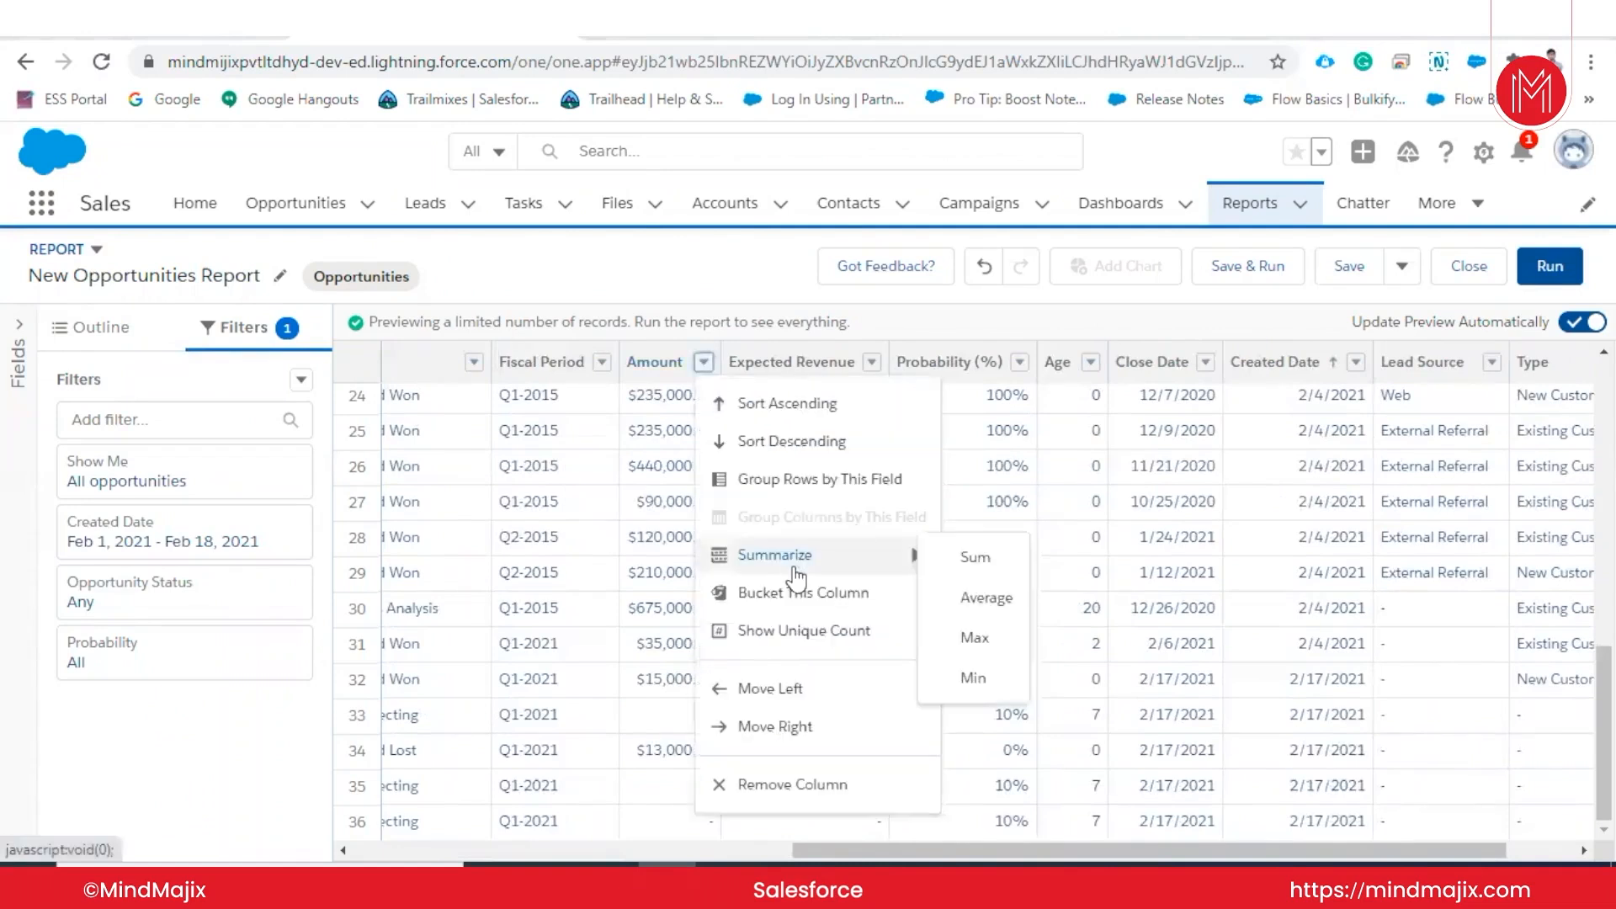
{"action": "left_click", "coordinate": [633, 369]}
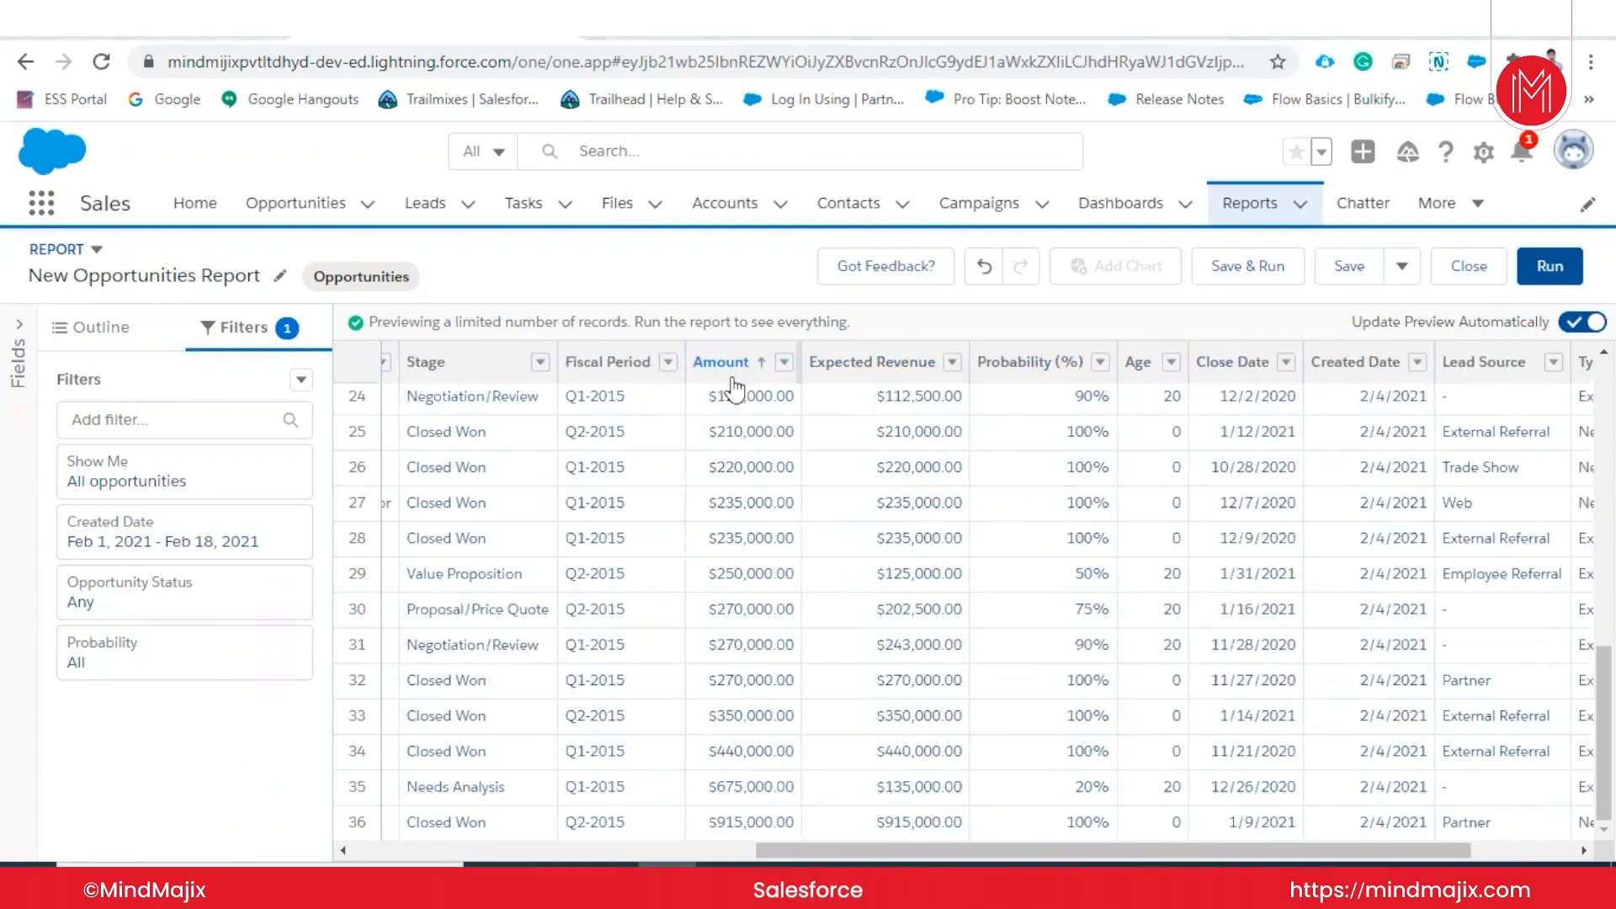
- Summarize the Amount column by Sum and check the total row at the end of the preview
{"action": "left_click", "coordinate": [783, 364]}
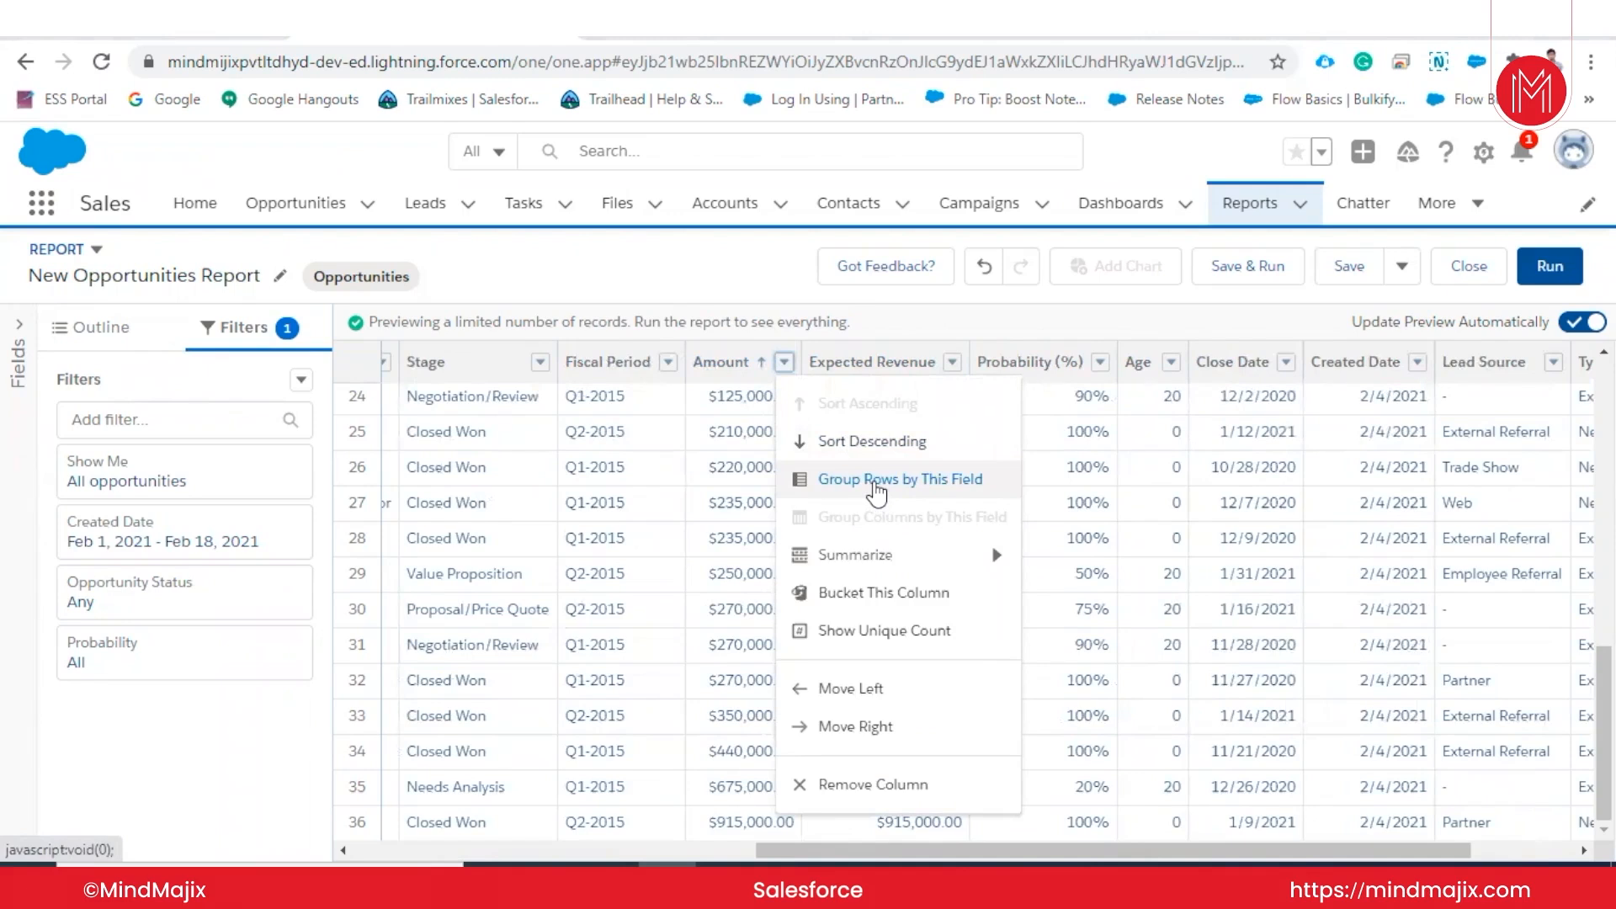
{"action": "mouse_move", "coordinate": [880, 562]}
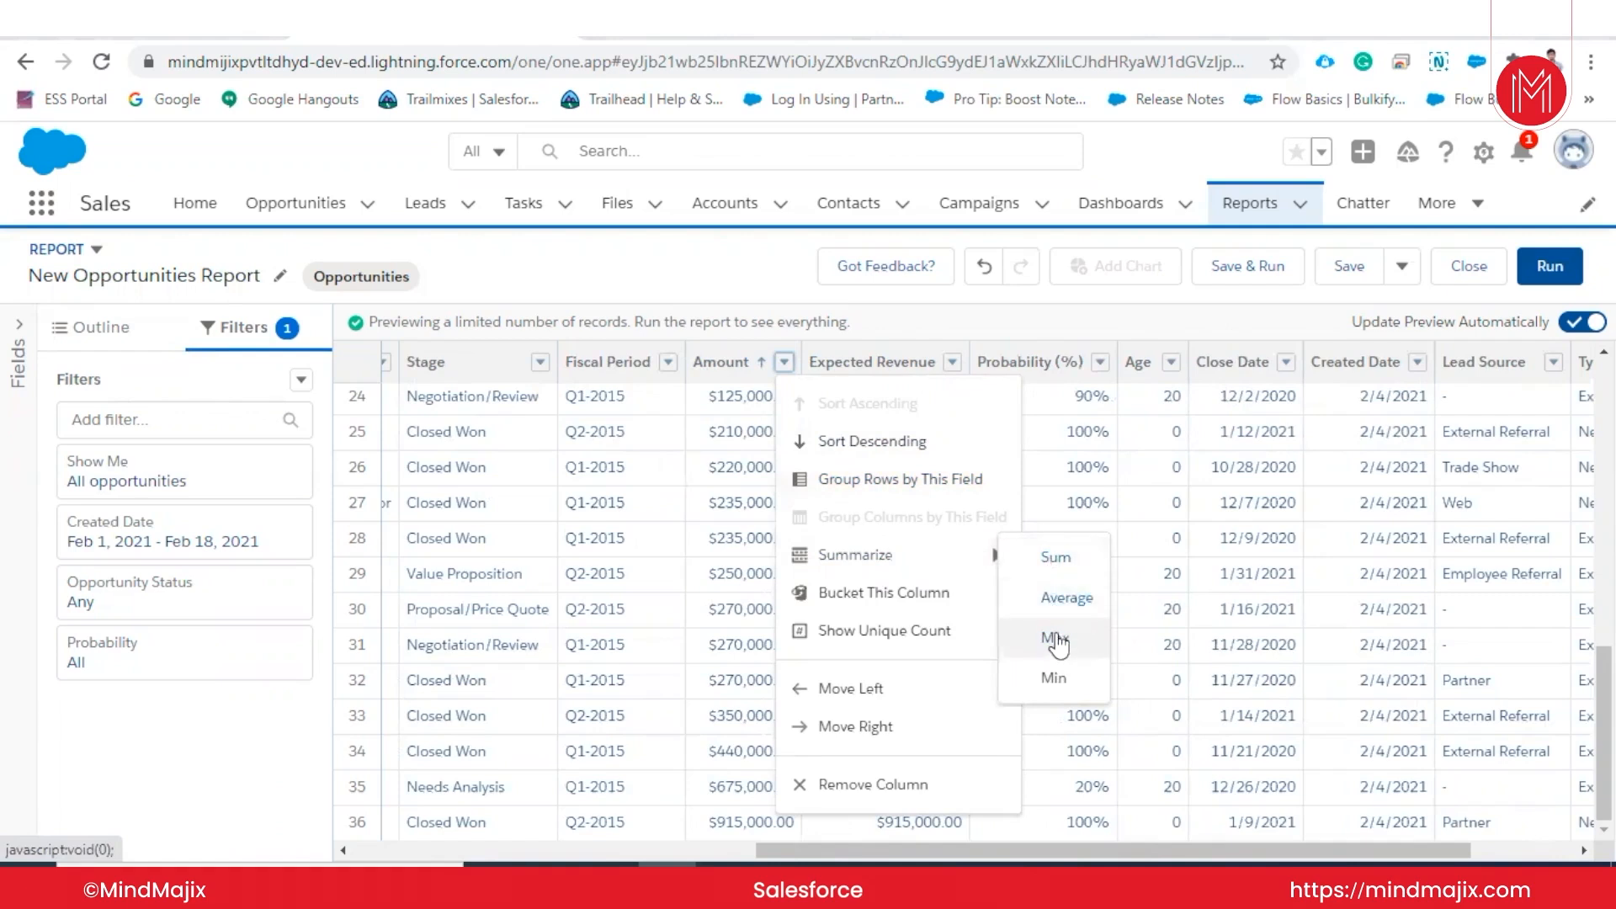
{"action": "left_click", "coordinate": [1037, 567]}
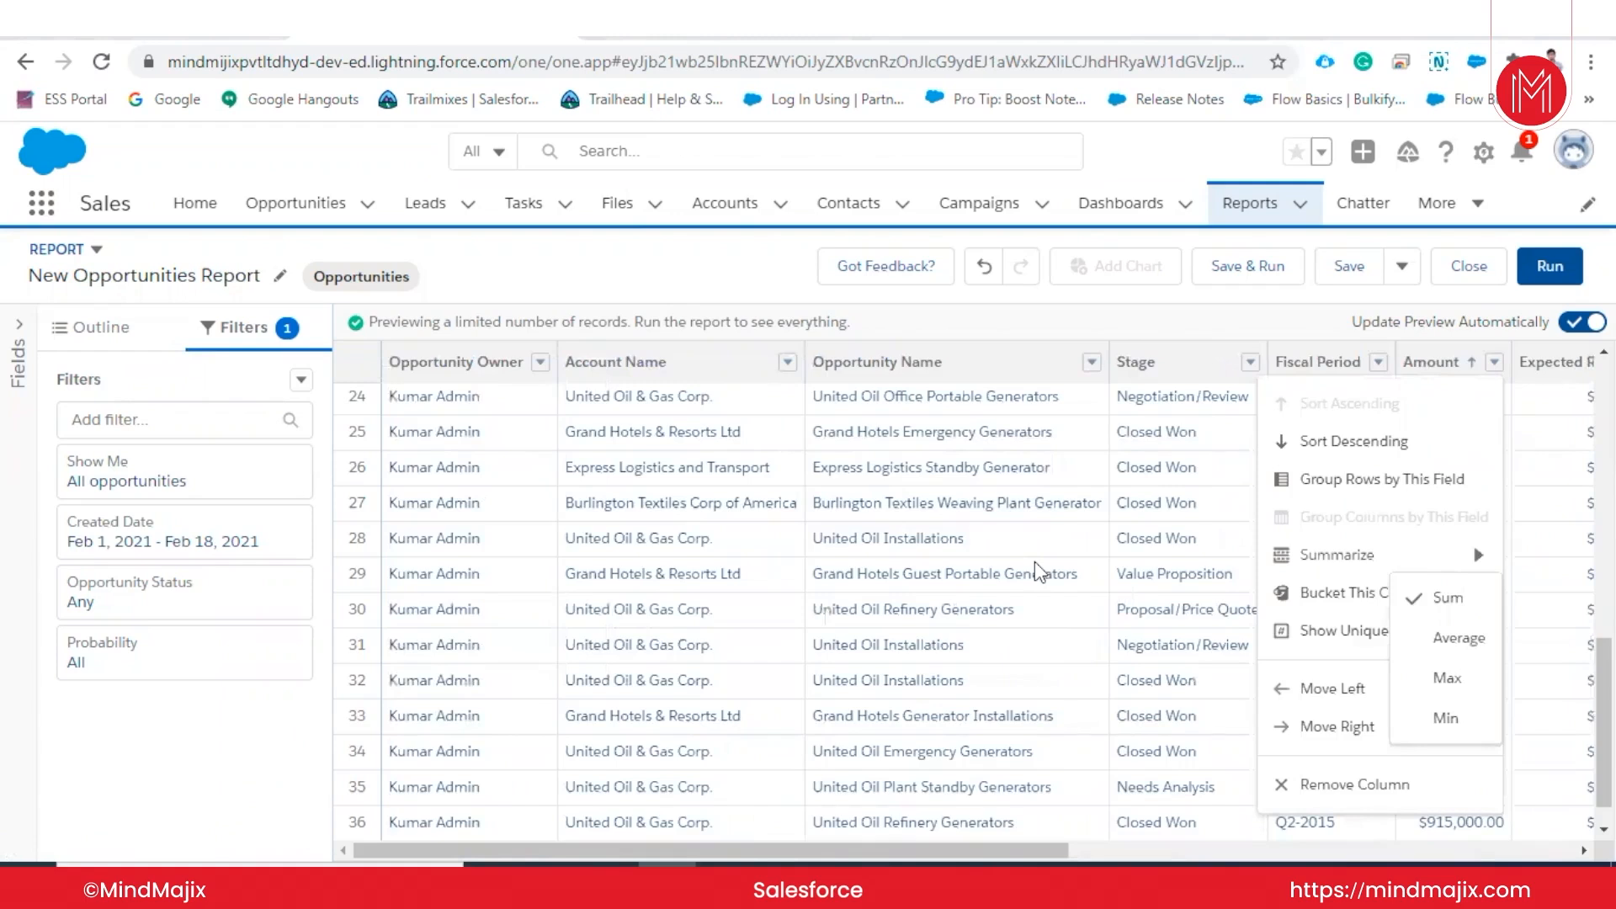
{"action": "scroll", "coordinate": [1103, 362], "scroll_direction": "right", "scroll_amount": 10}
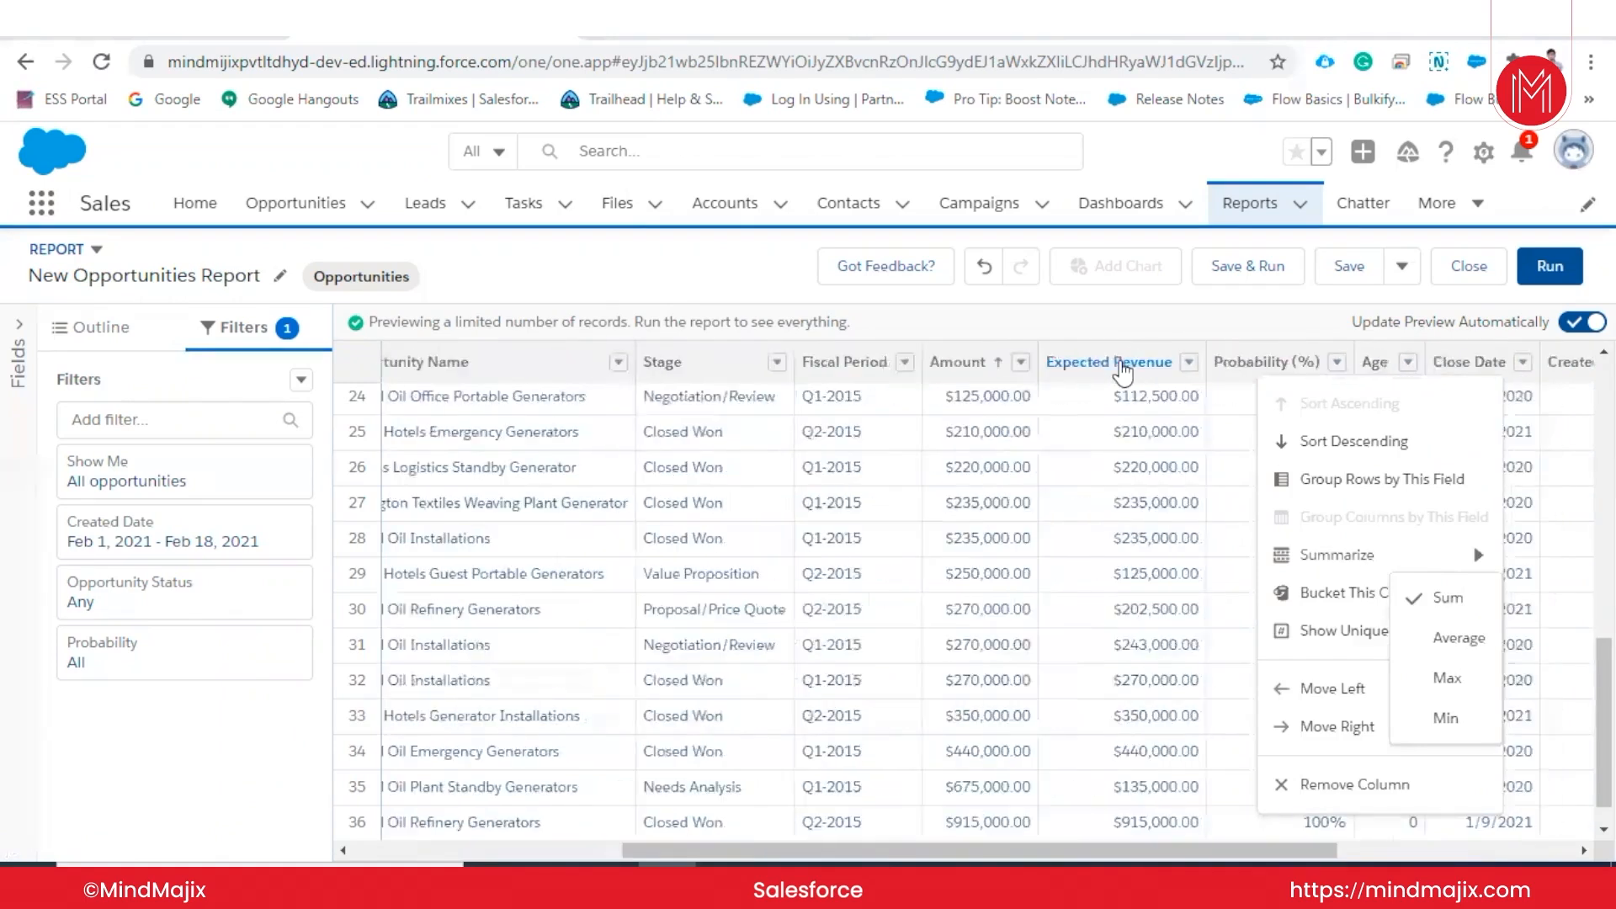
{"action": "left_click", "coordinate": [1058, 317]}
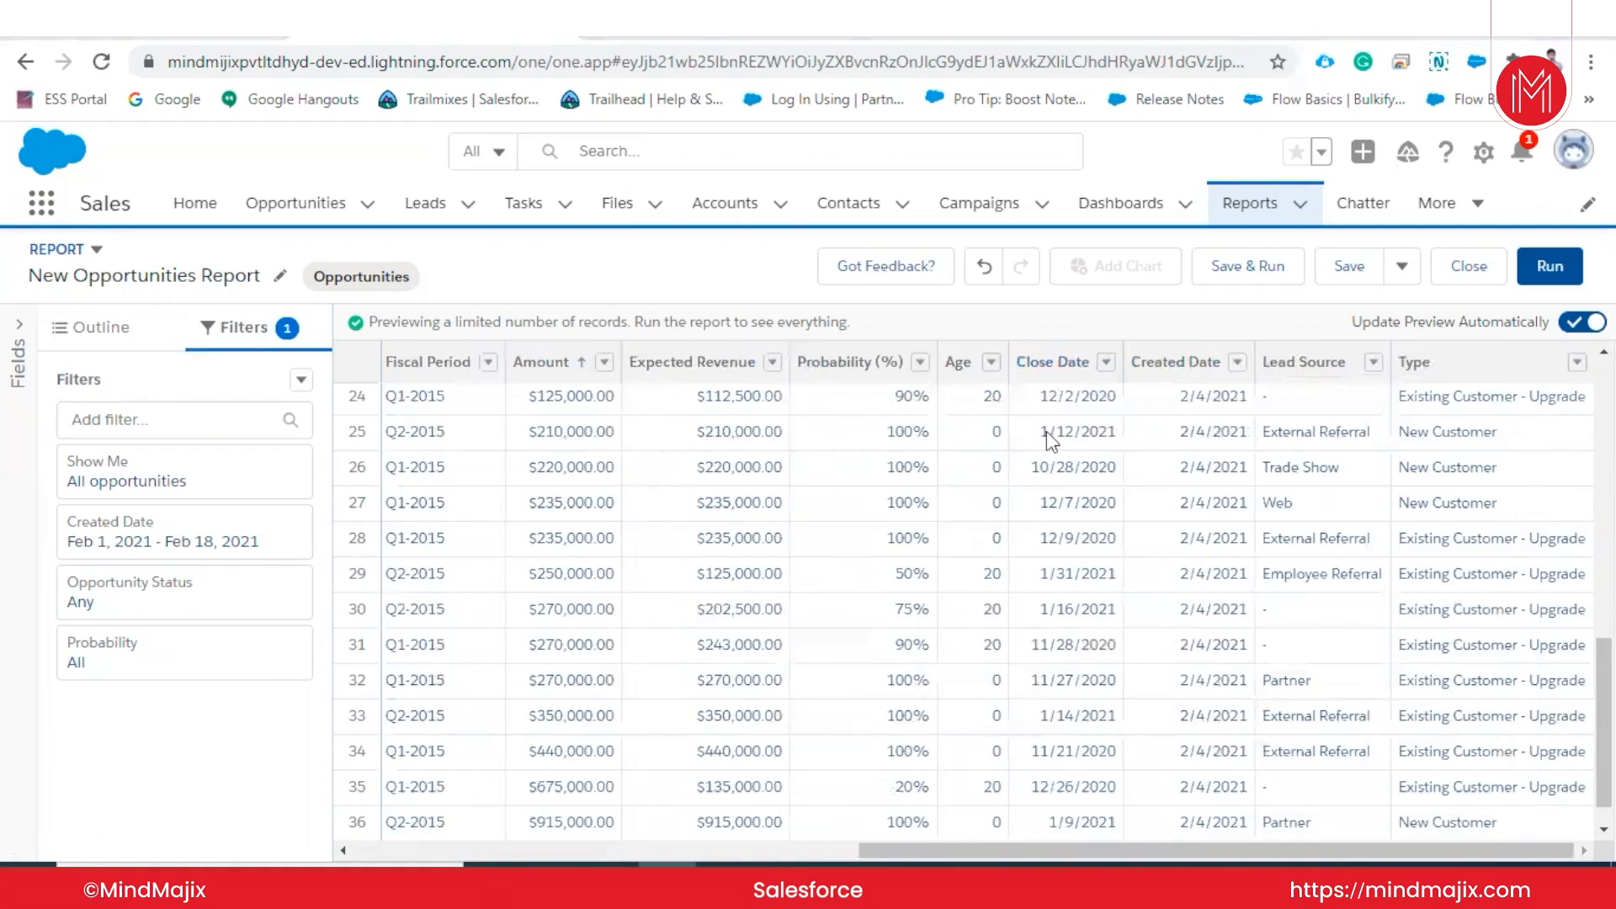
{"action": "scroll", "coordinate": [615, 465], "scroll_direction": "left", "scroll_amount": 3}
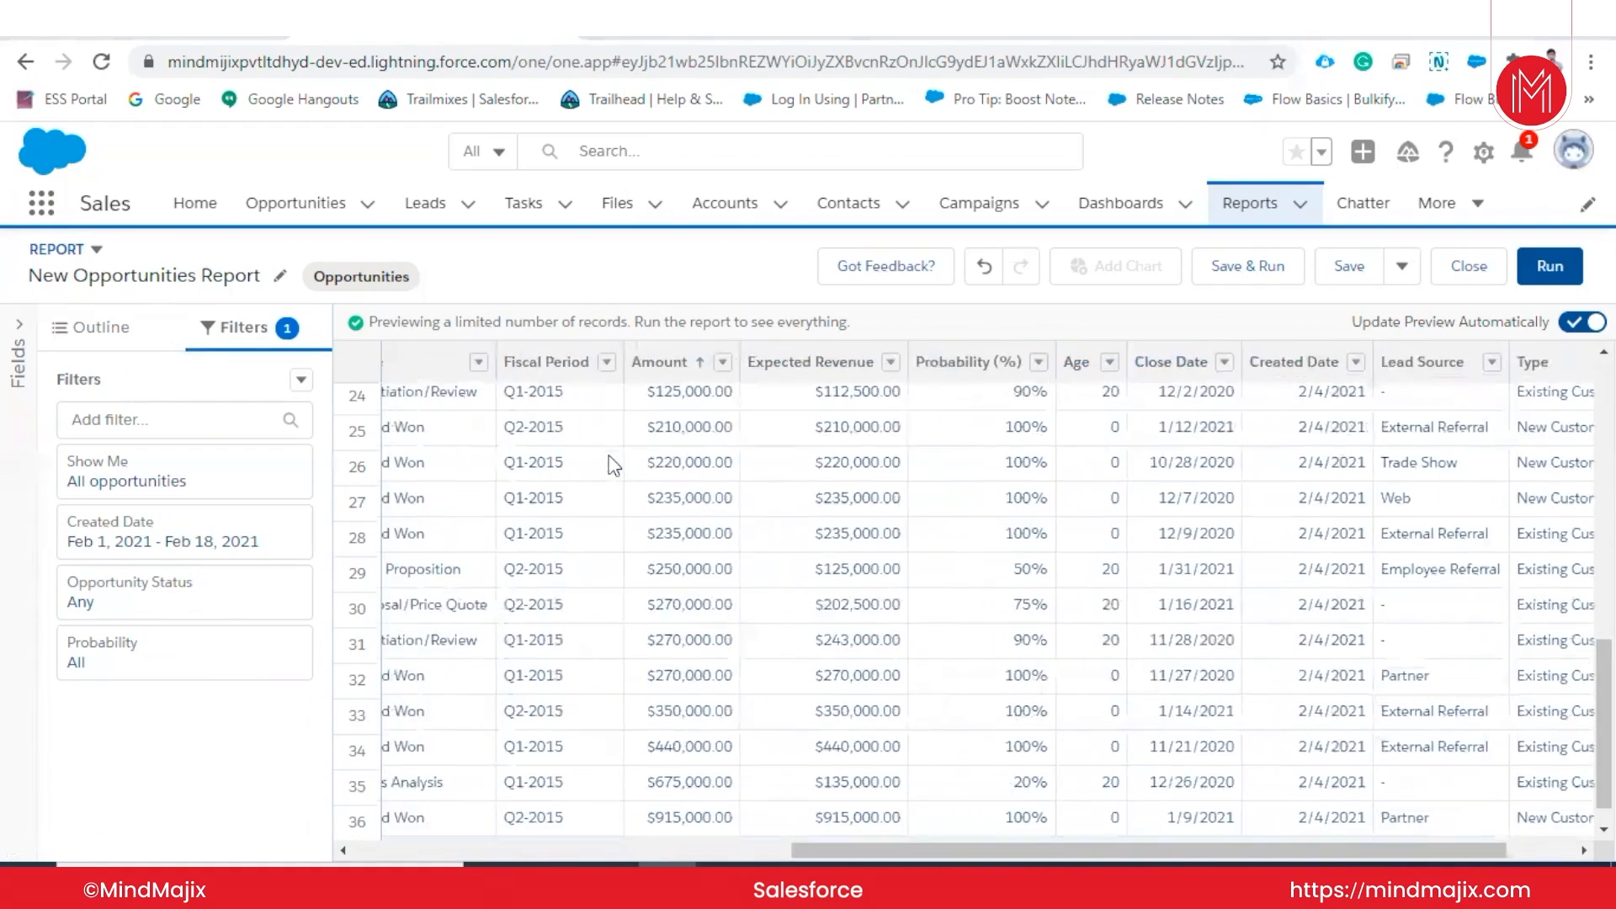
{"action": "scroll", "coordinate": [615, 465], "scroll_direction": "down", "scroll_amount": 1}
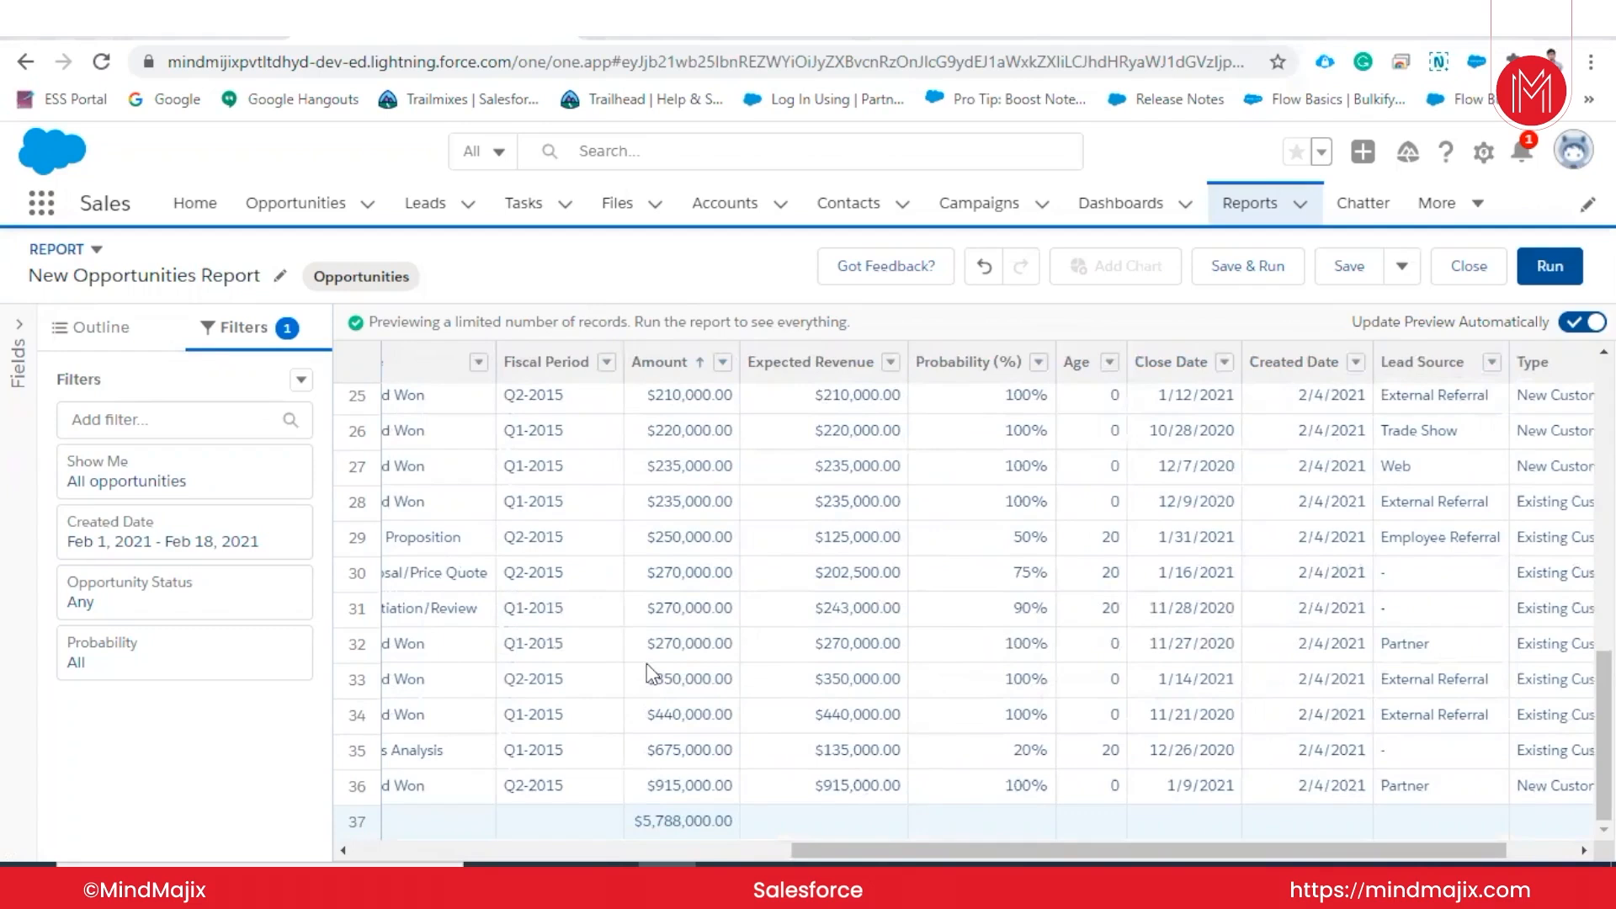
{"action": "scroll", "coordinate": [647, 658], "scroll_direction": "up", "scroll_amount": 10}
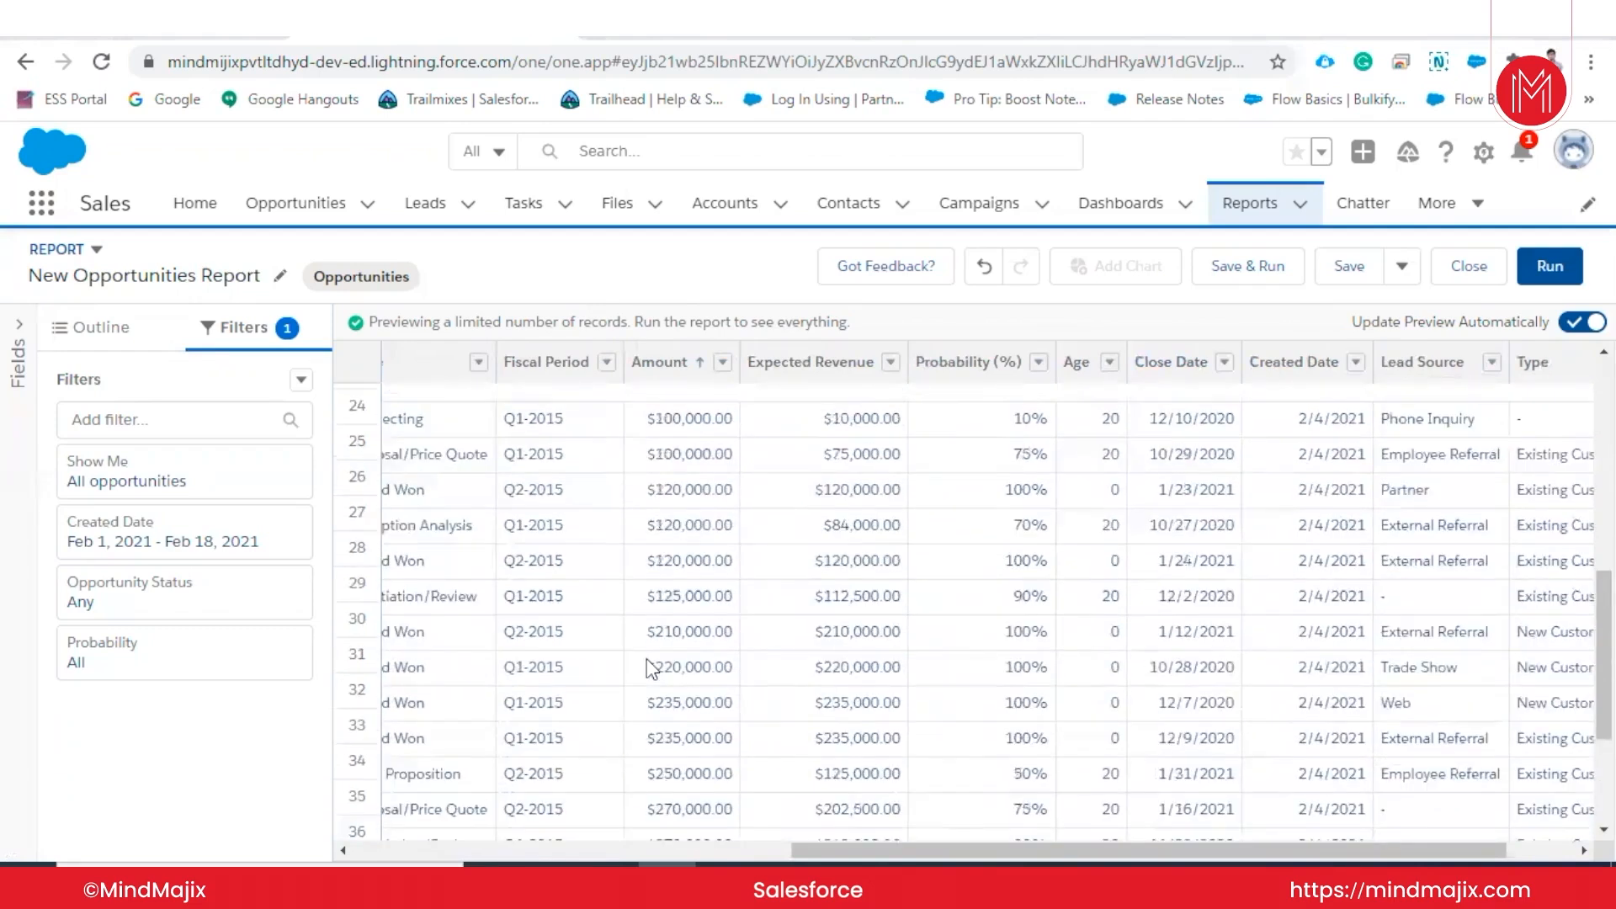
{"action": "scroll", "coordinate": [650, 666], "scroll_direction": "left", "scroll_amount": 8}
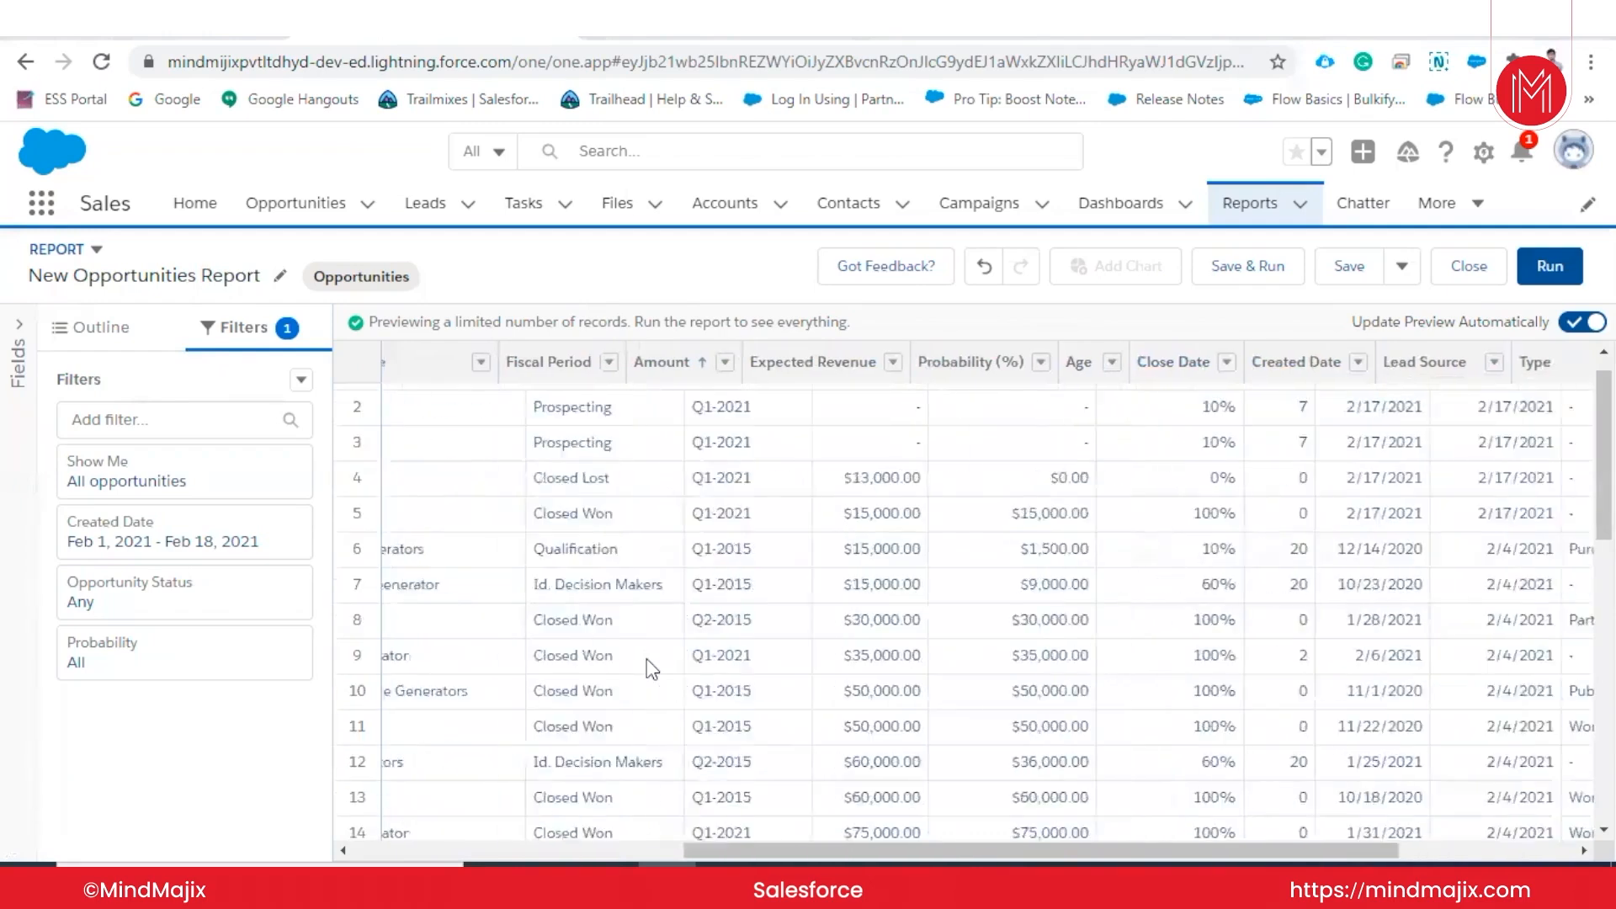
- Switch to Notepad++ and read the tabular report notes on bucketing, exporting, scheduling and limits
{"action": "left_click", "coordinate": [725, 877]}
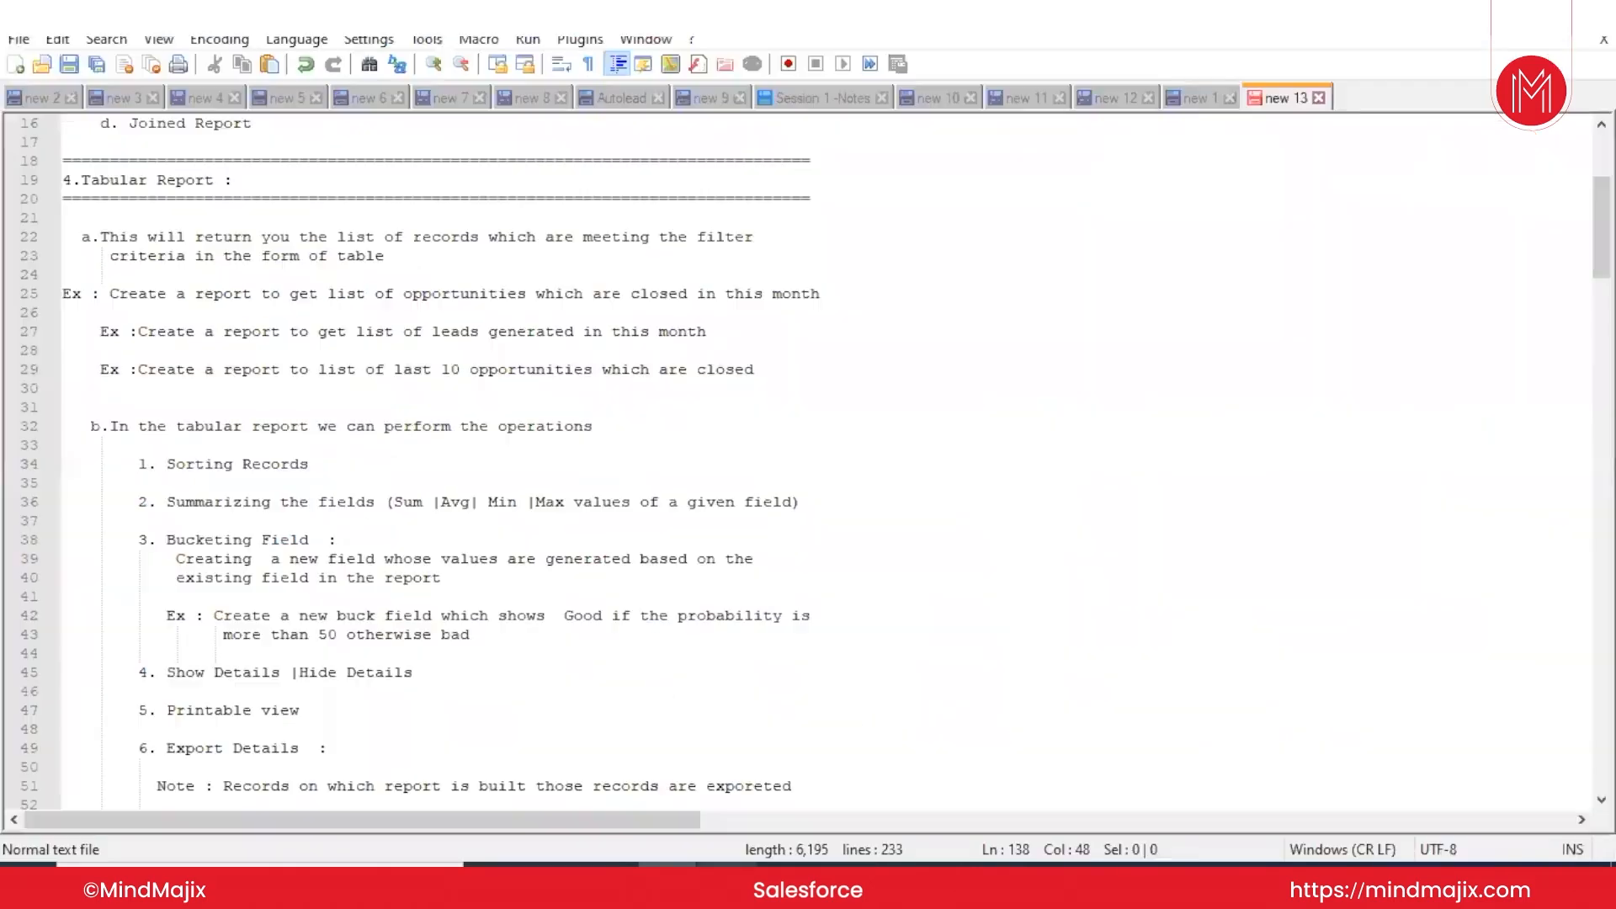
{"action": "scroll", "coordinate": [640, 620], "scroll_direction": "down", "scroll_amount": 3}
{"action": "scroll", "coordinate": [640, 621], "scroll_direction": "down", "scroll_amount": 1}
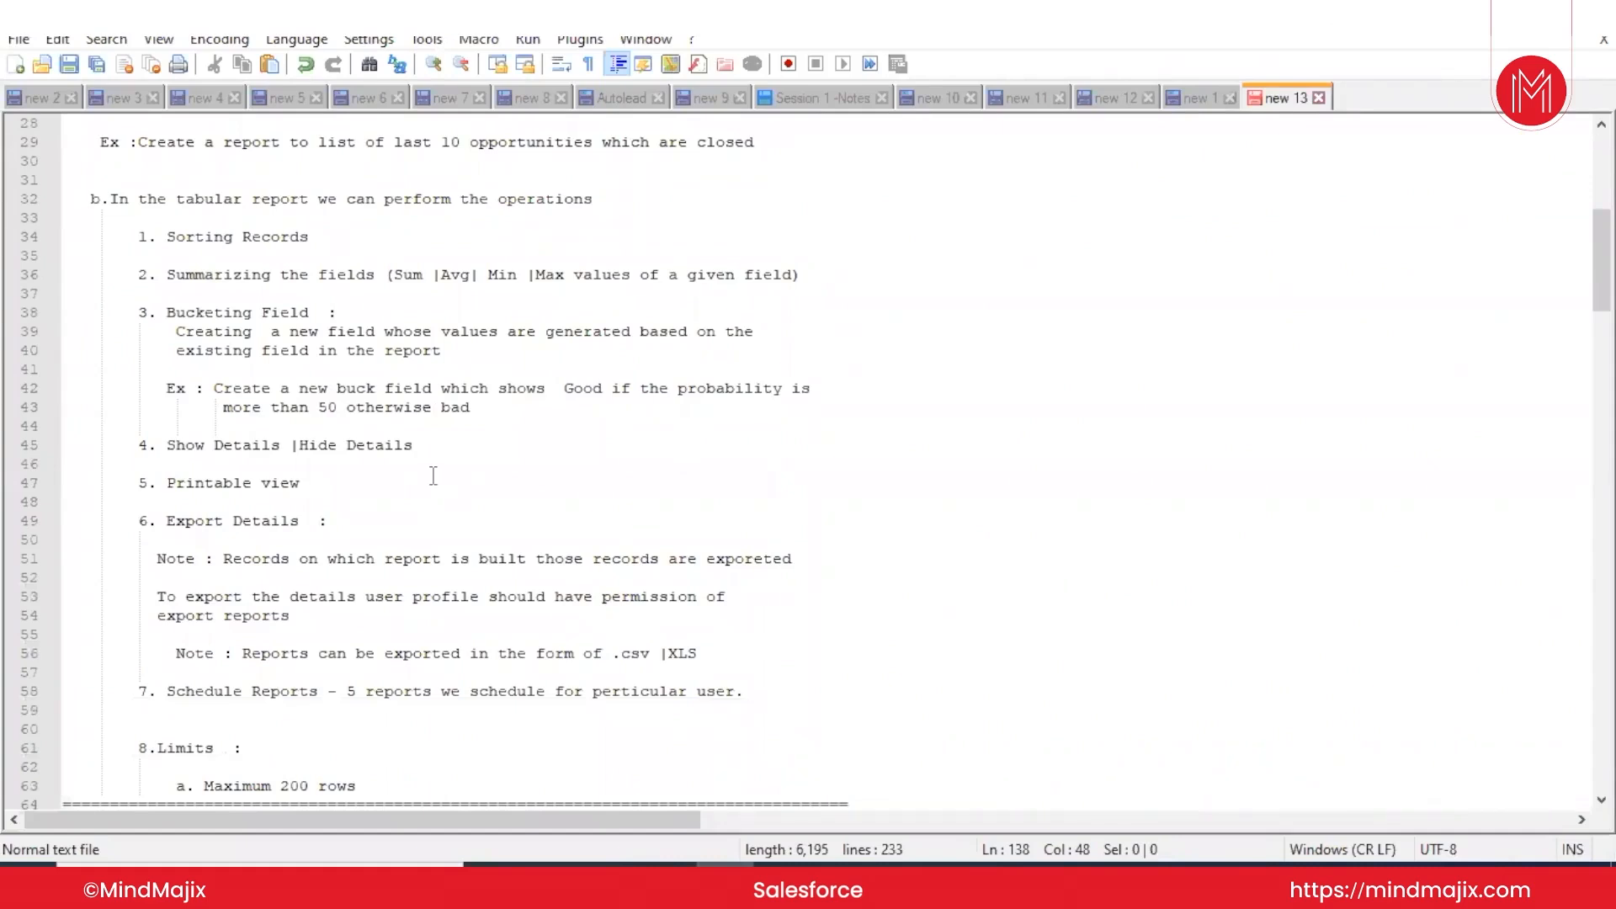
{"action": "scroll", "coordinate": [432, 477], "scroll_direction": "down", "scroll_amount": 1}
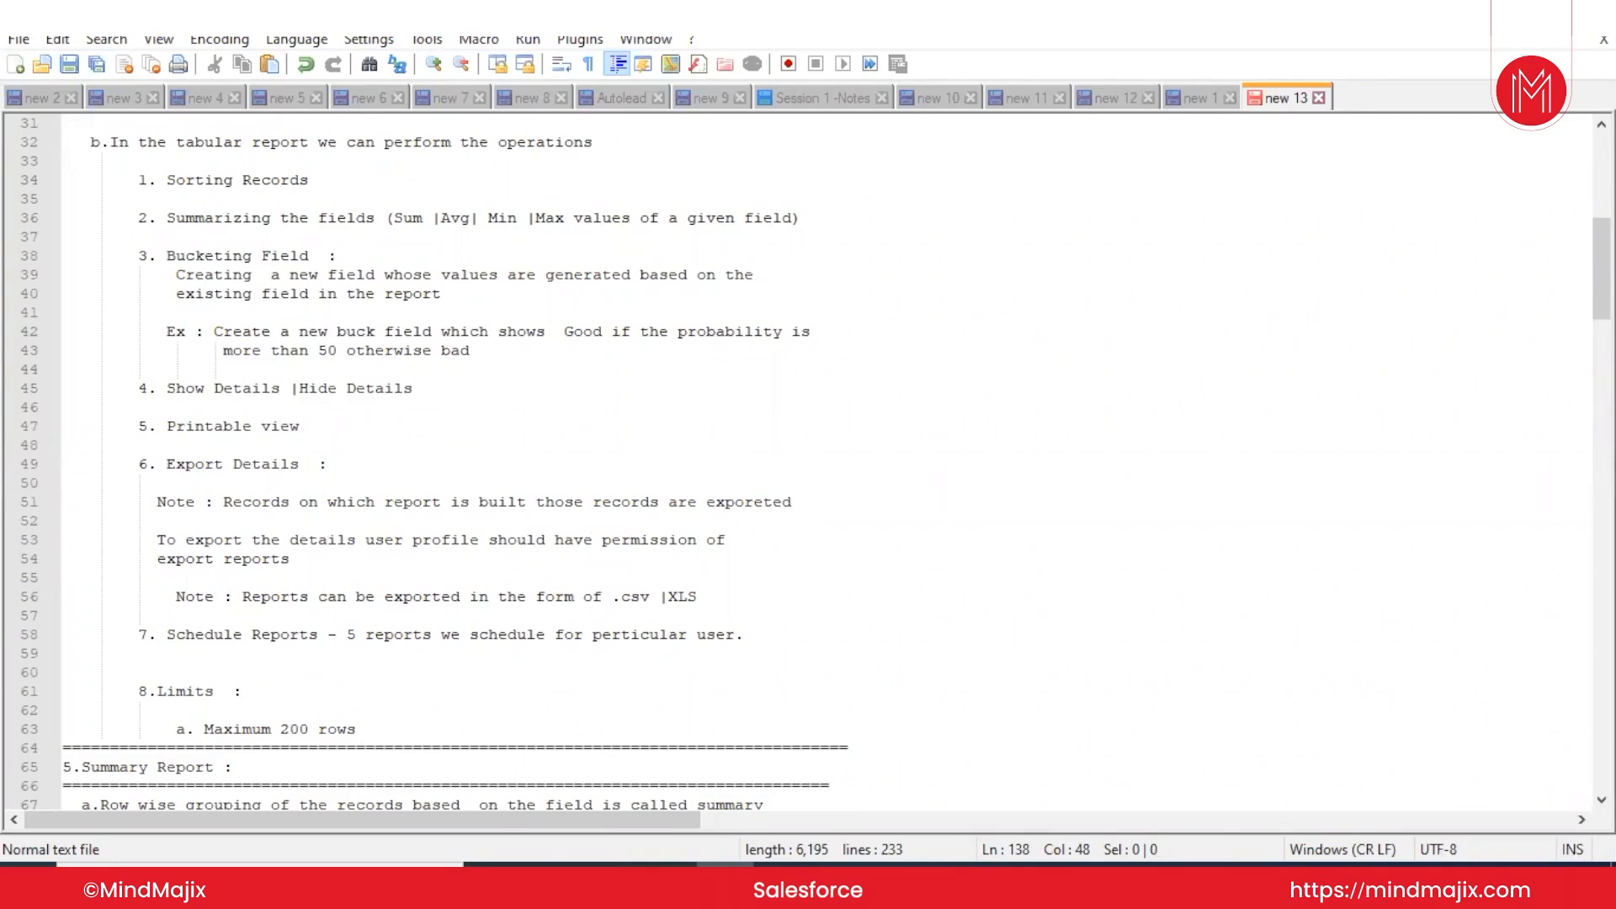
- Return to the Salesforce report, then save and run it under the name Opportunity Report in the Private Reports folder
{"action": "key", "text": "alt+Tab"}
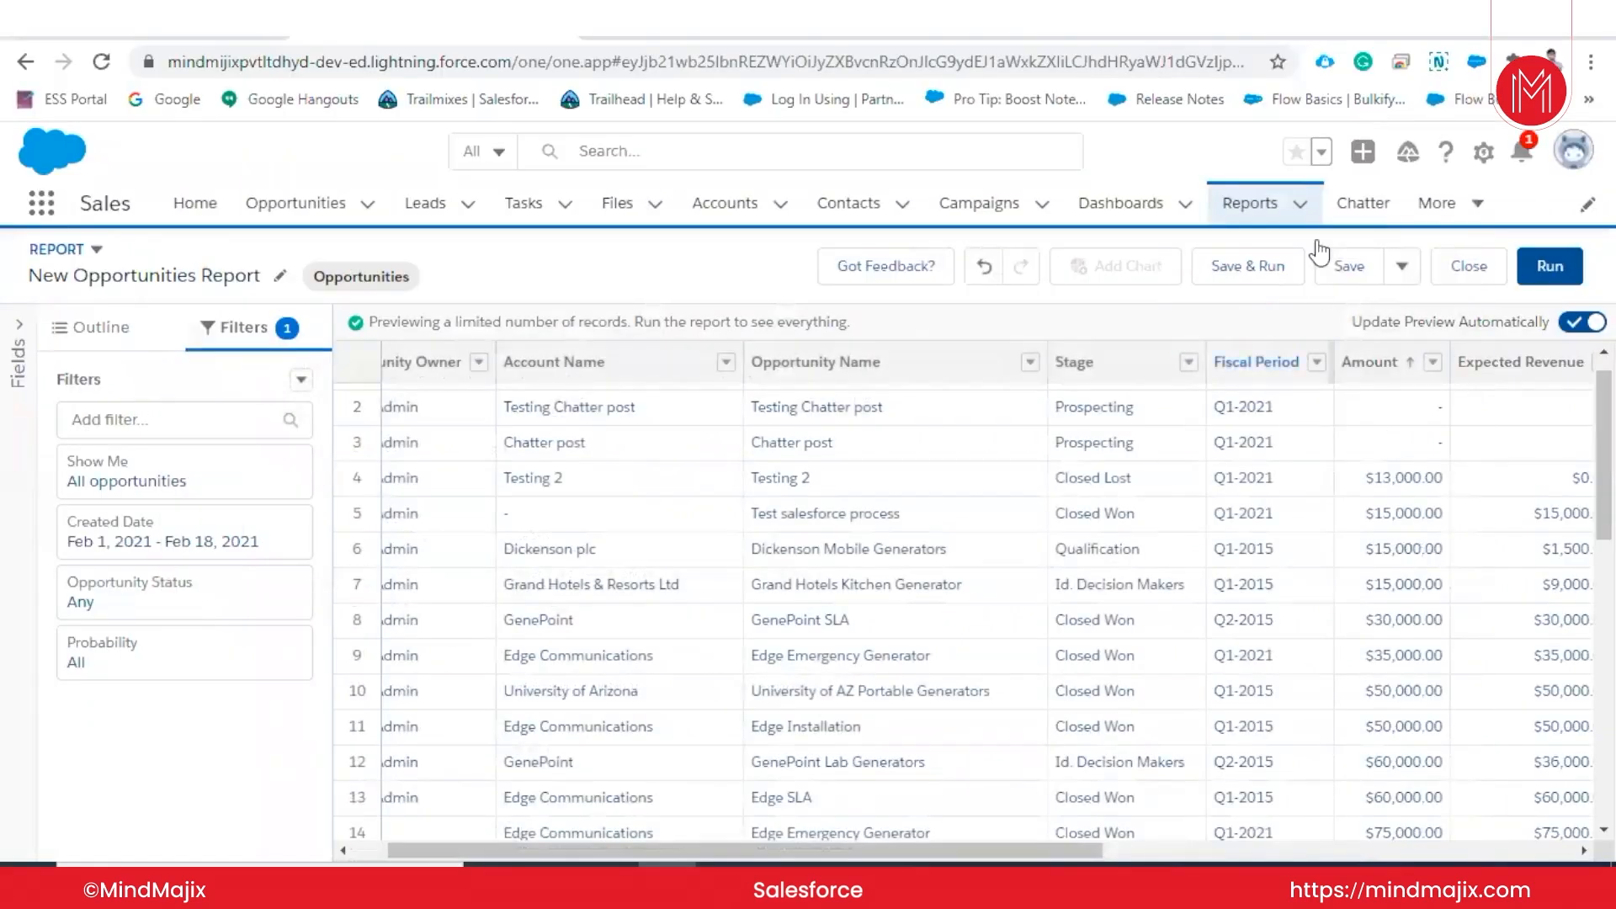
{"action": "left_click", "coordinate": [1260, 286]}
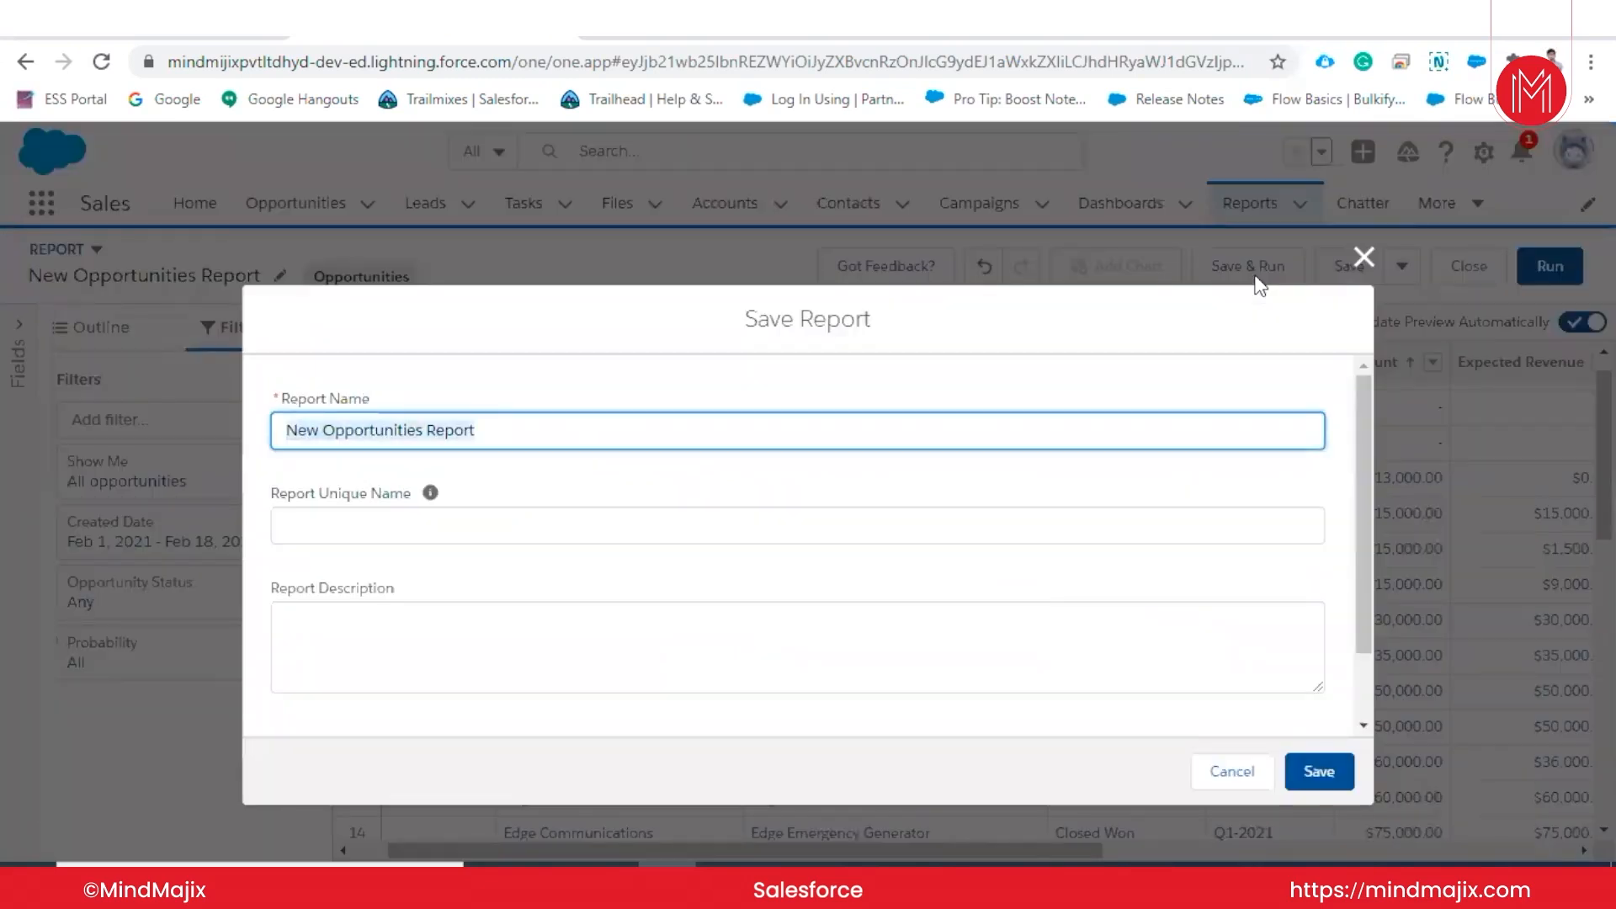
{"action": "key", "text": "BackSpace"}
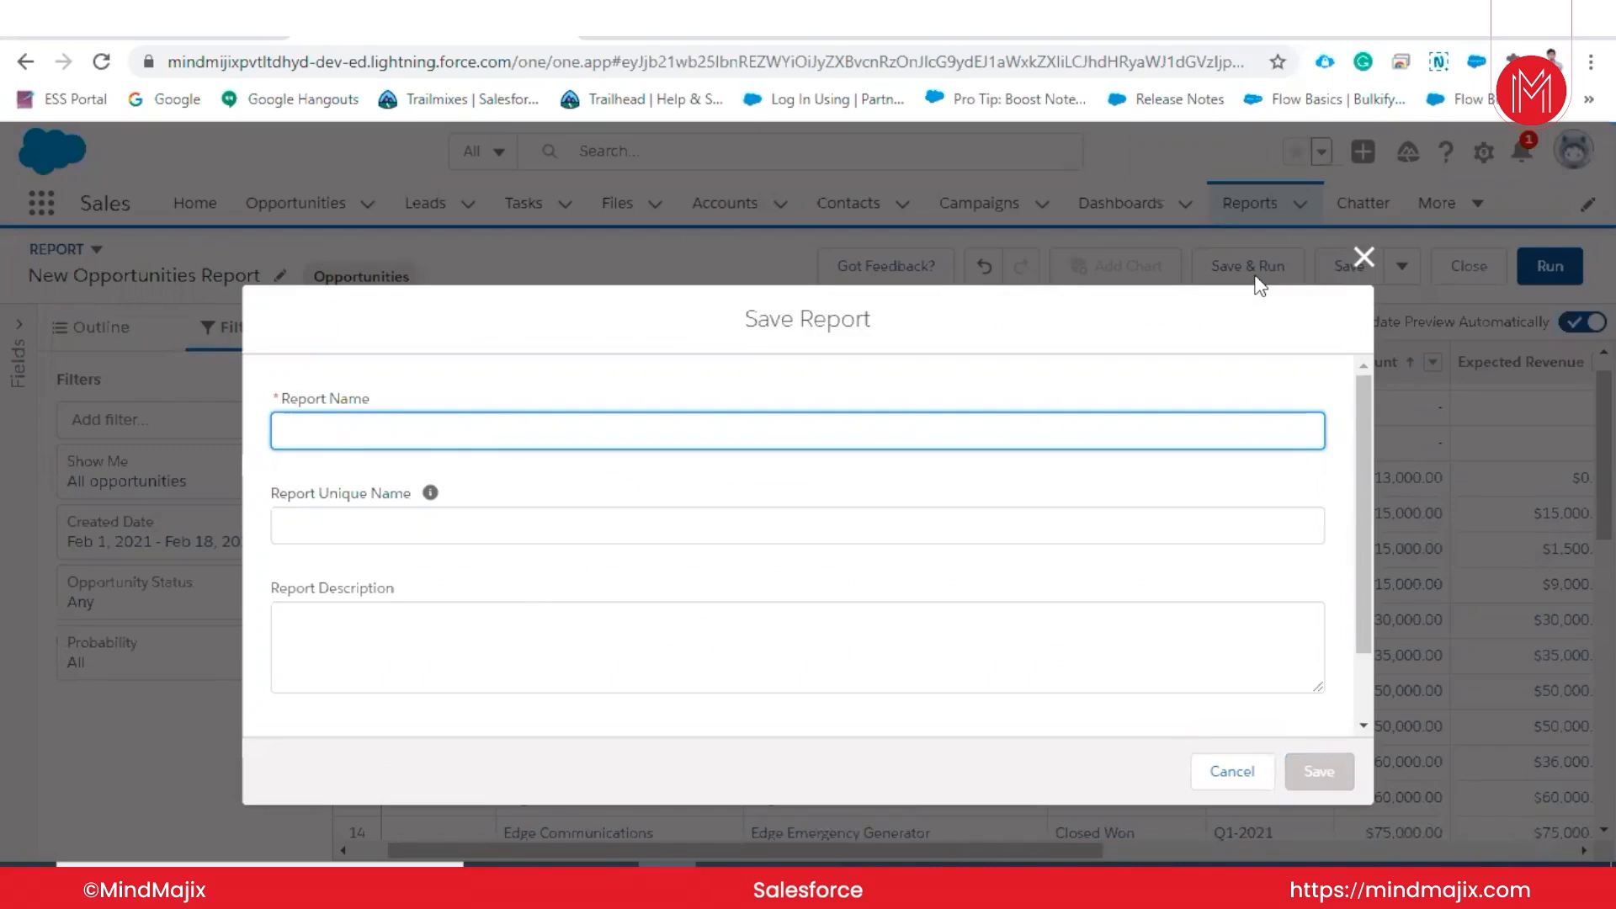
{"action": "type", "text": "Opportunity Report"}
{"action": "left_click", "coordinate": [1132, 492]}
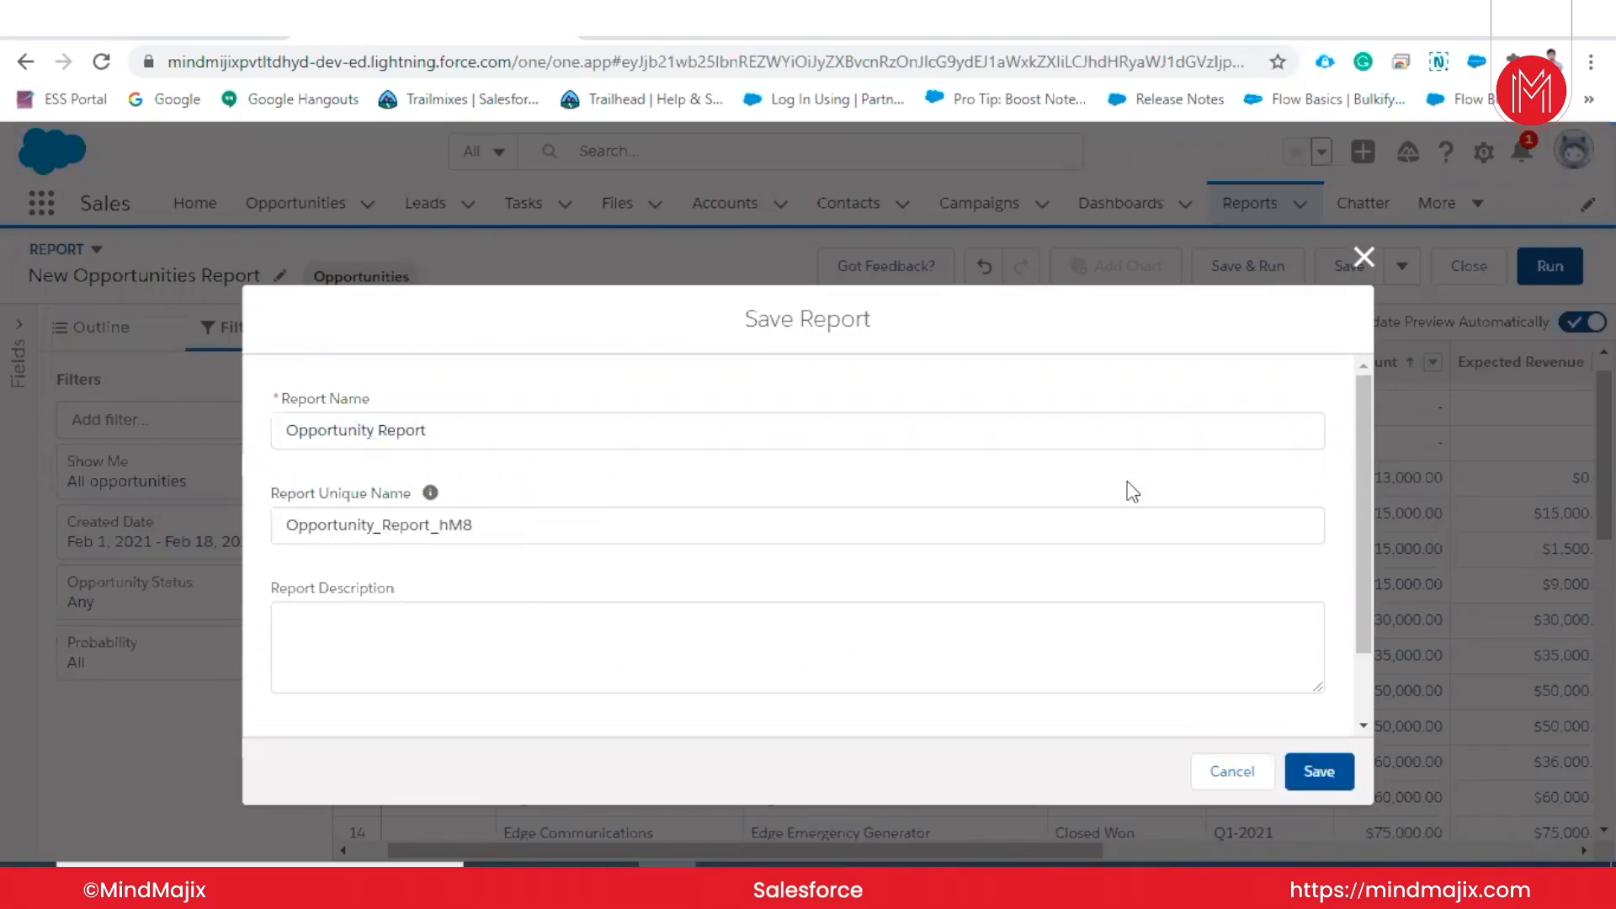
{"action": "scroll", "coordinate": [1098, 573], "scroll_direction": "down", "scroll_amount": 2}
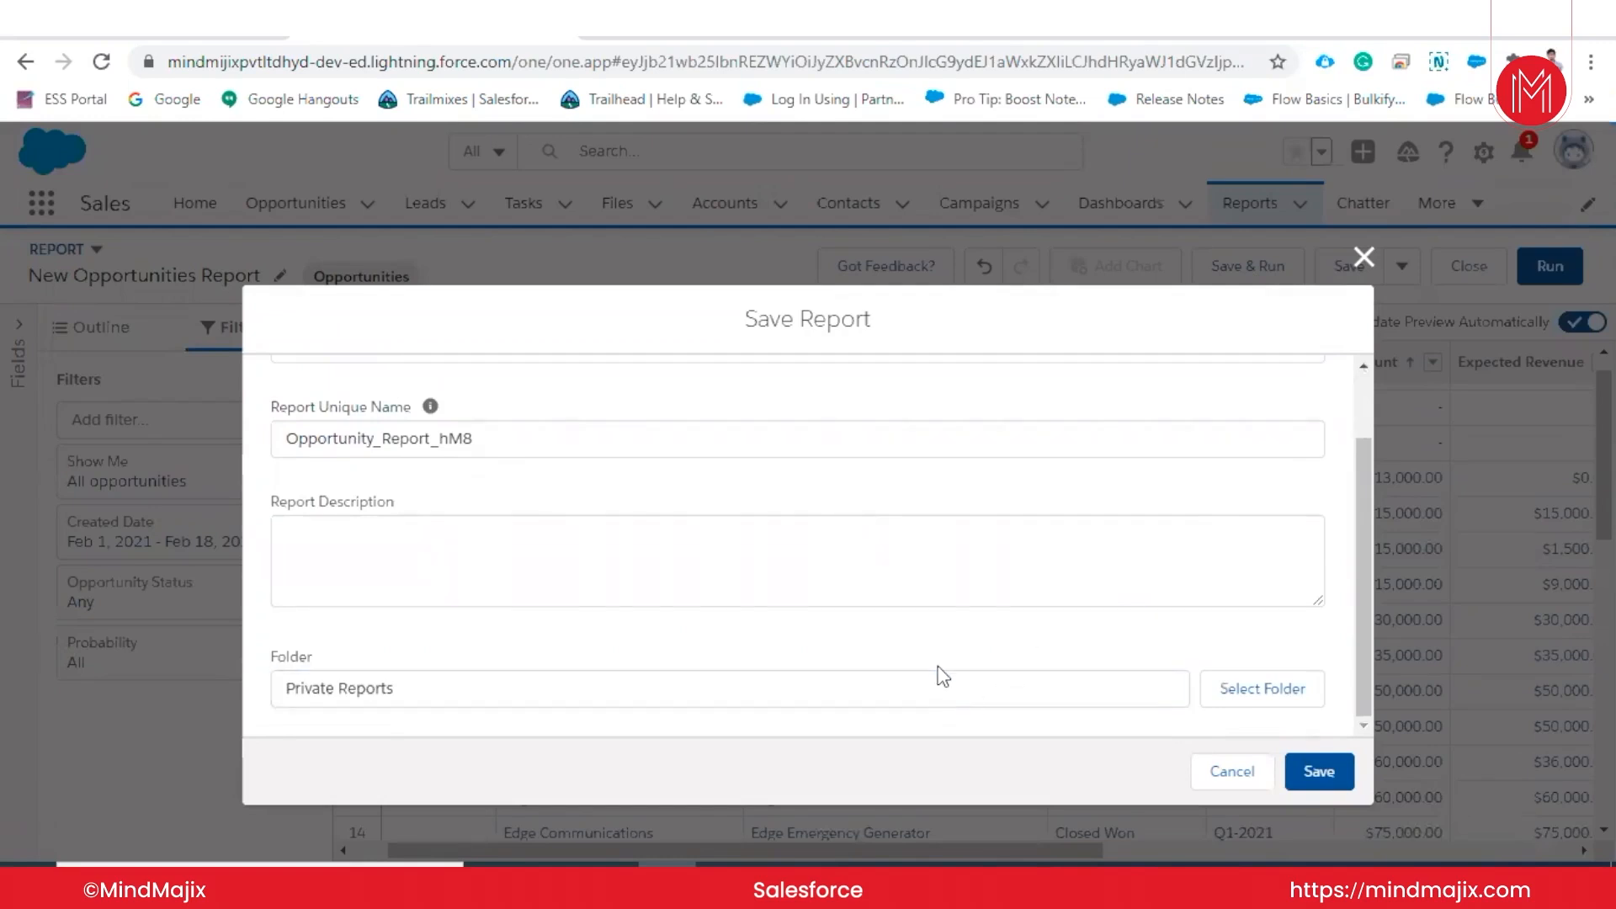
{"action": "left_click", "coordinate": [1324, 771]}
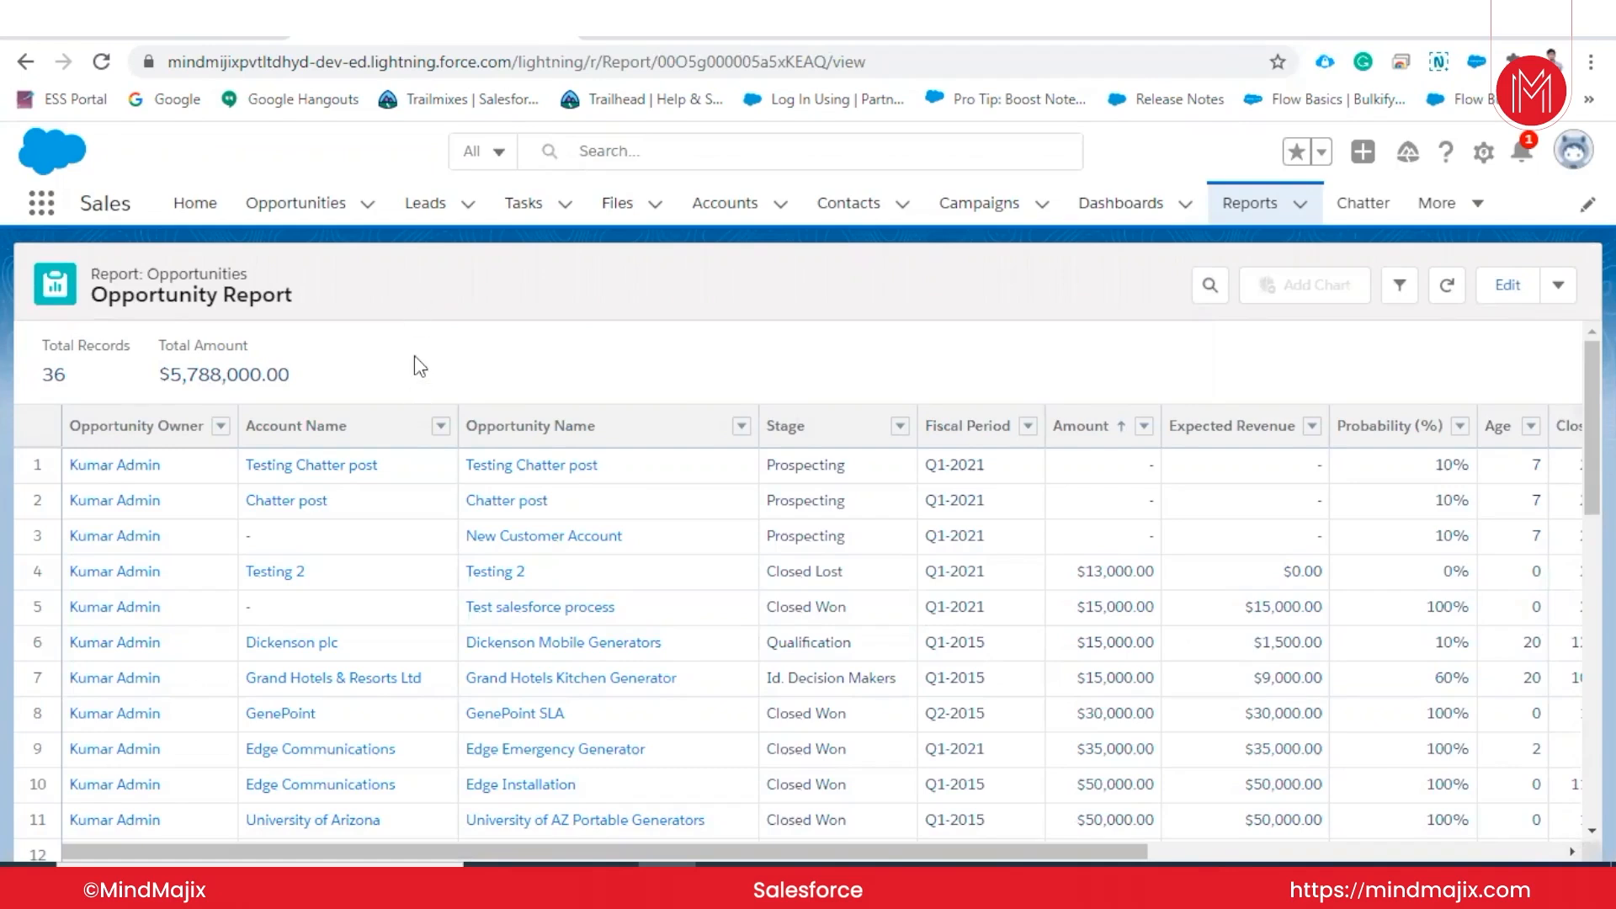
- Look through the opportunity rows of the saved Opportunity Report down to the last records
{"action": "scroll", "coordinate": [414, 355], "scroll_direction": "down", "scroll_amount": 10}
{"action": "scroll", "coordinate": [71, 371], "scroll_direction": "up", "scroll_amount": 10}
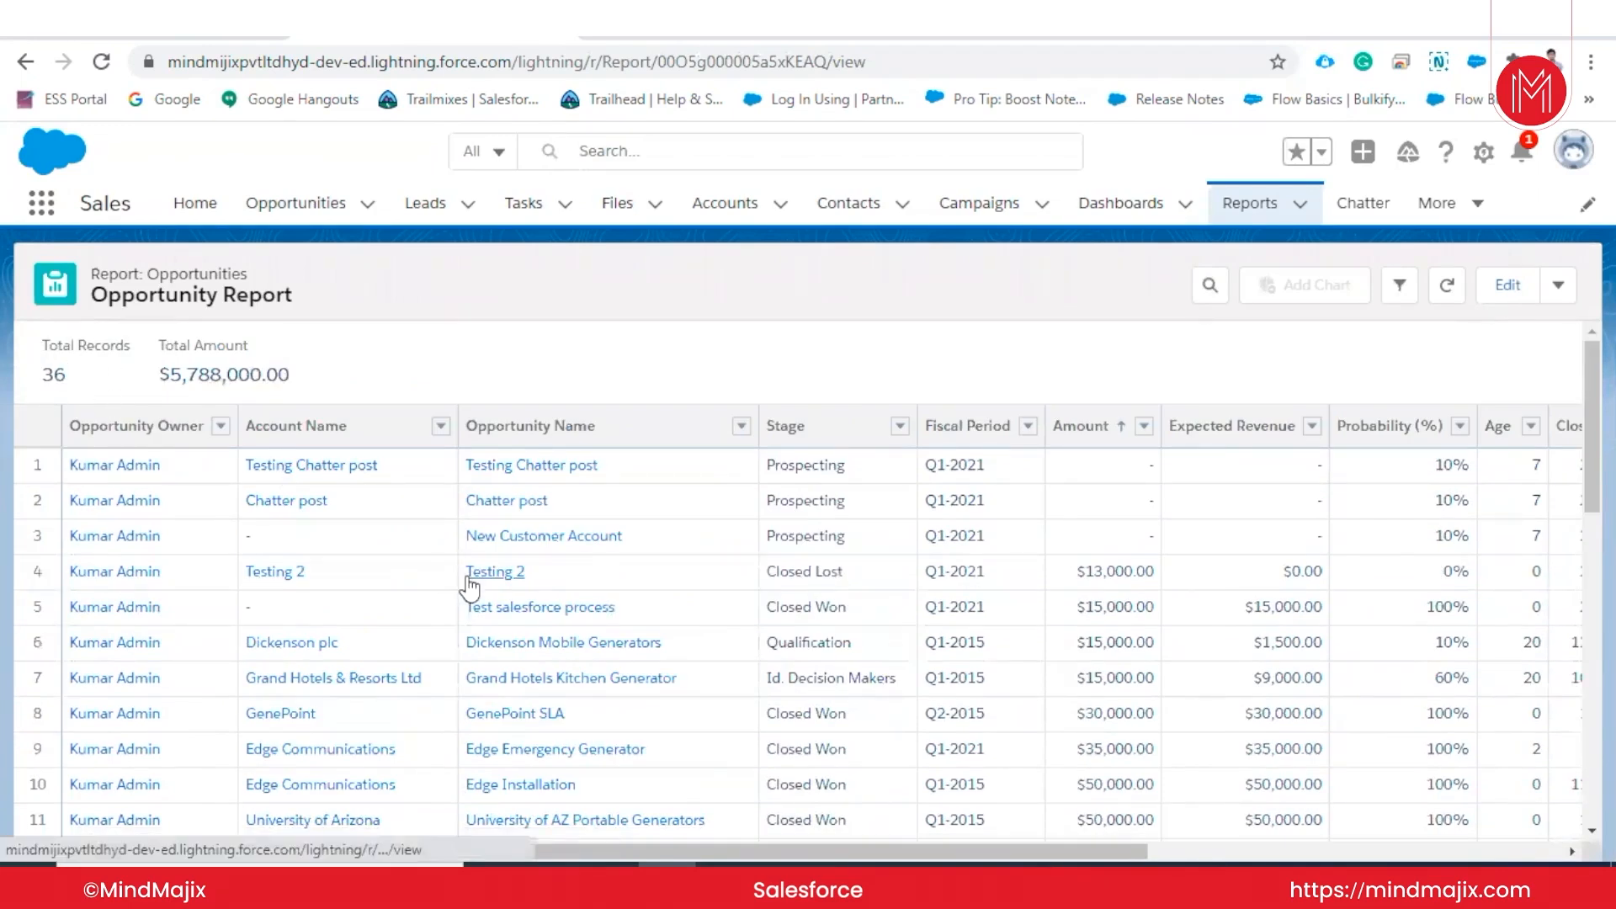
{"action": "scroll", "coordinate": [470, 585], "scroll_direction": "down", "scroll_amount": 10}
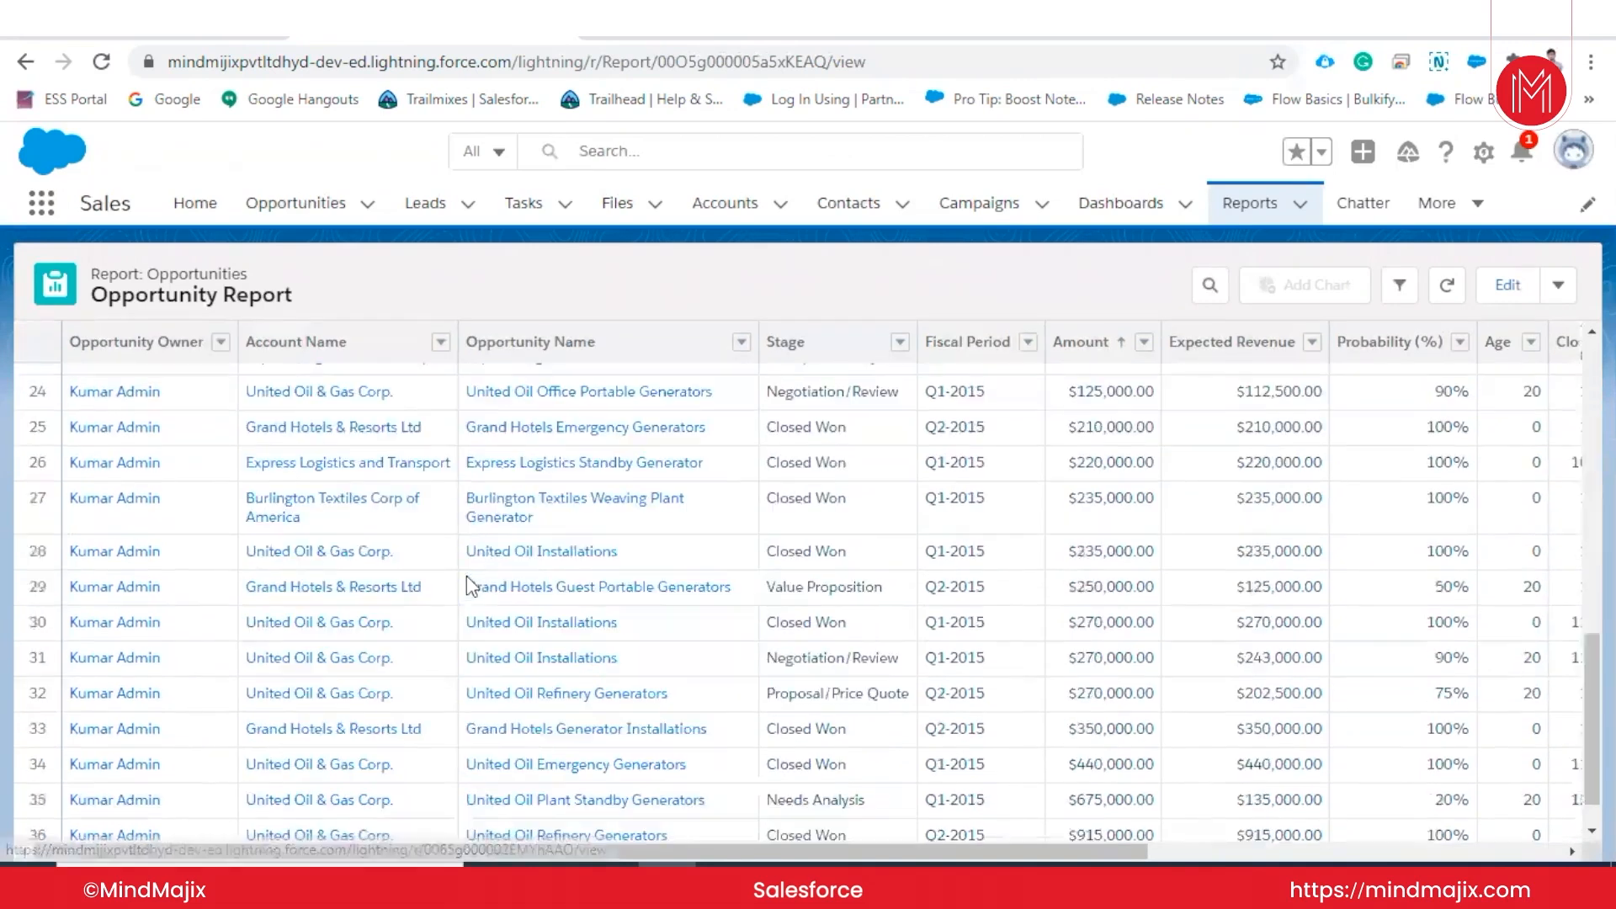
- Review the saved Opportunity Report, comparing the record and amount totals in its header with the detail rows and closing total row
{"action": "scroll", "coordinate": [469, 581], "scroll_direction": "up", "scroll_amount": 10}
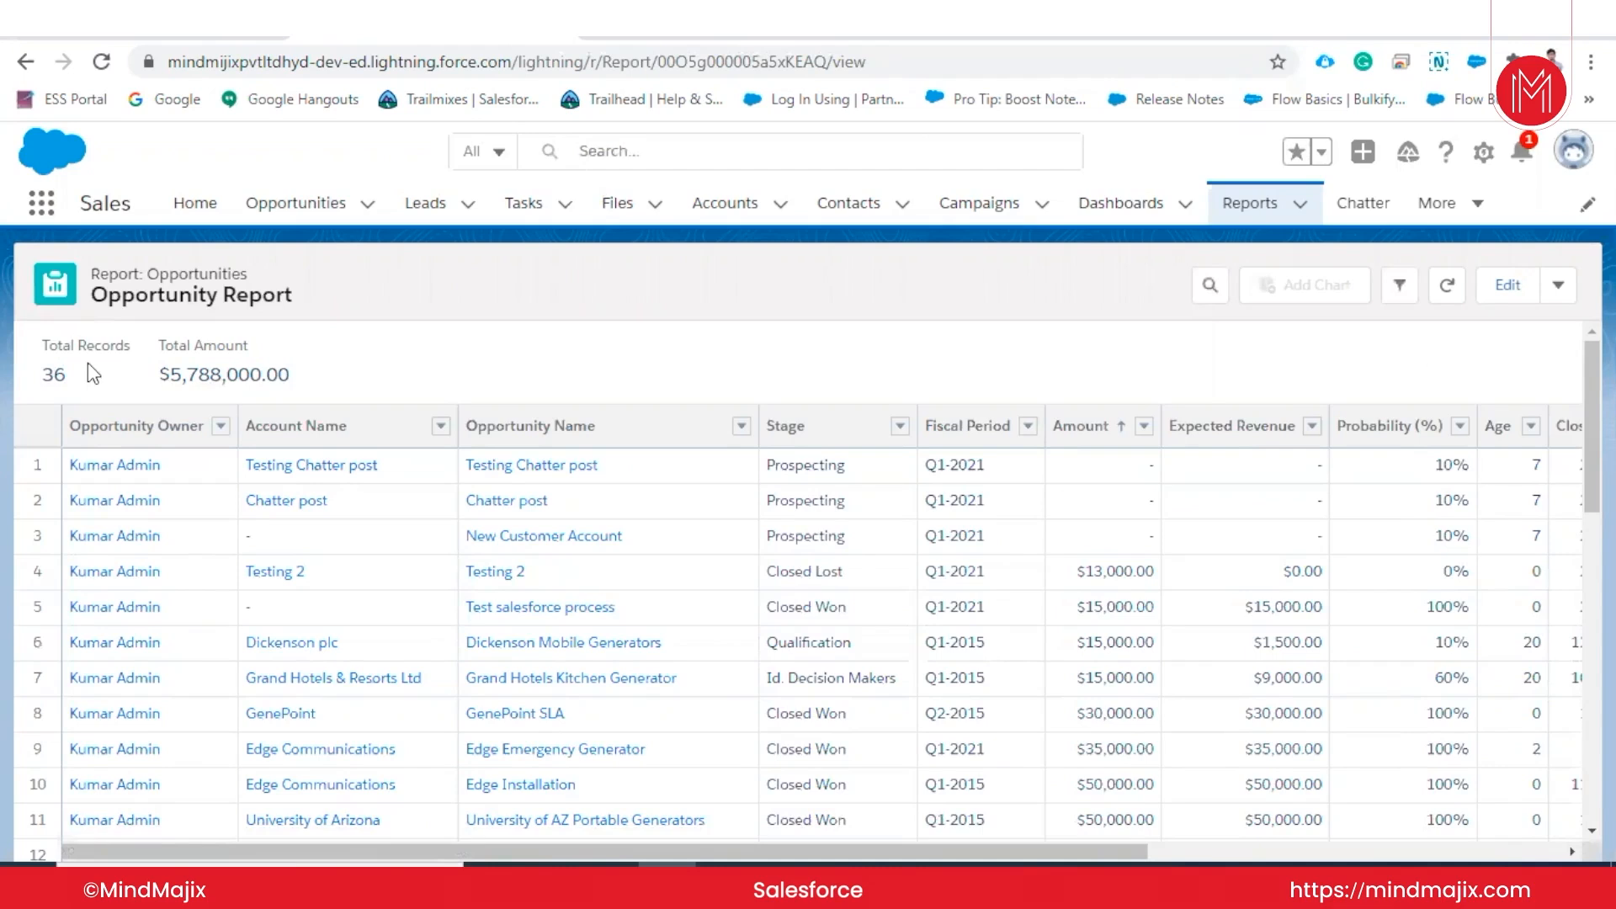
{"action": "scroll", "coordinate": [80, 630], "scroll_direction": "down", "scroll_amount": 10}
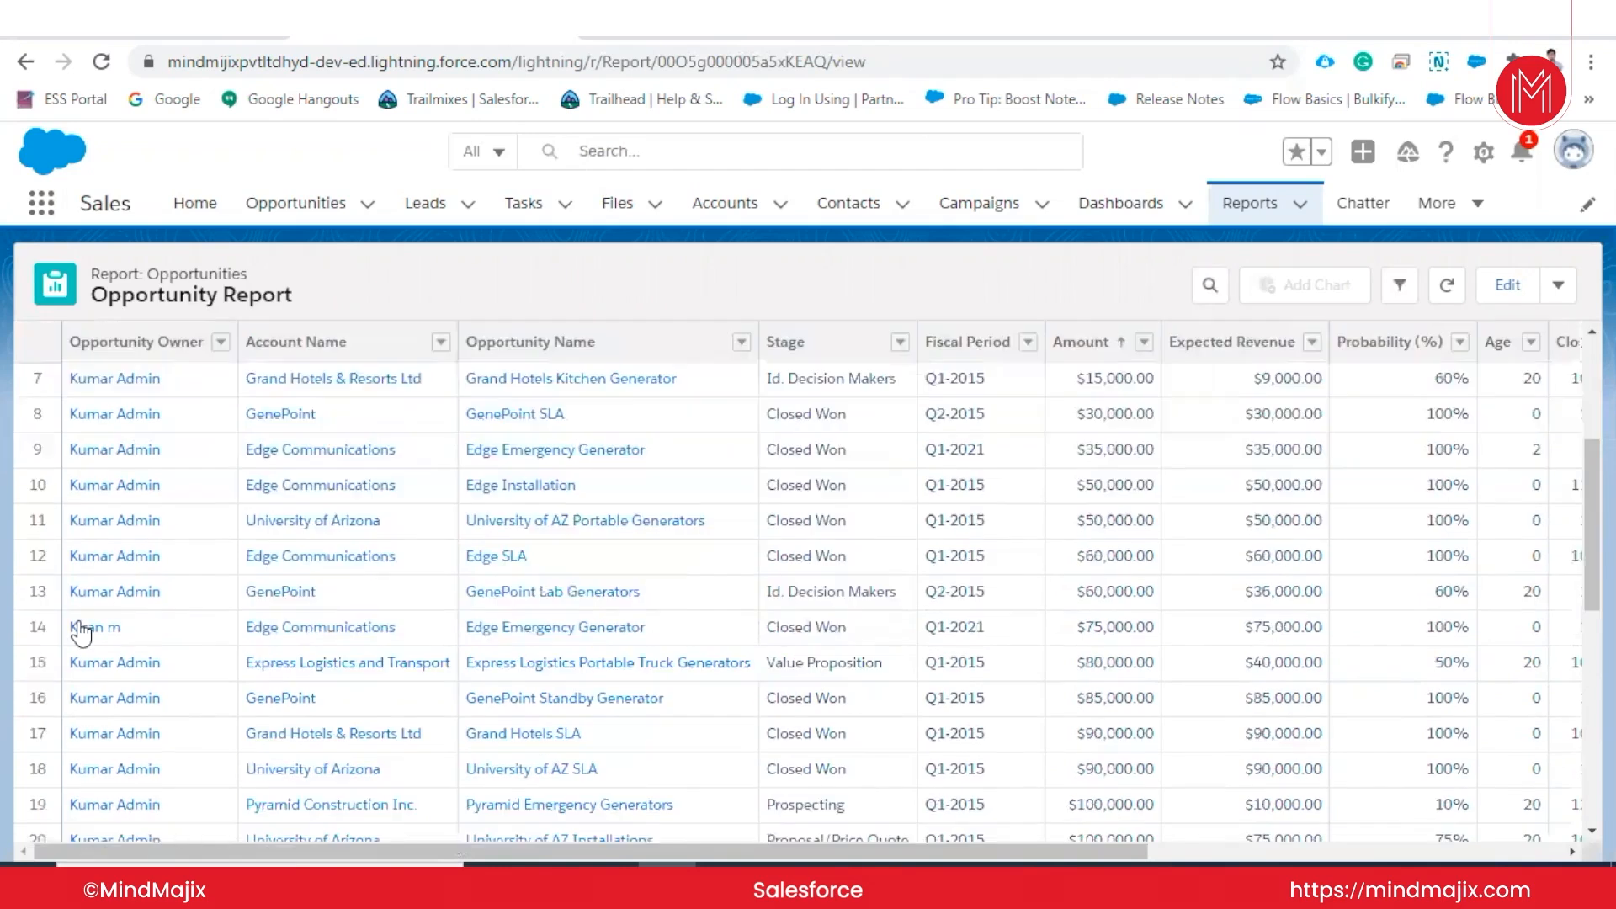
{"action": "scroll", "coordinate": [80, 629], "scroll_direction": "up", "scroll_amount": 3}
{"action": "scroll", "coordinate": [80, 630], "scroll_direction": "up", "scroll_amount": 8}
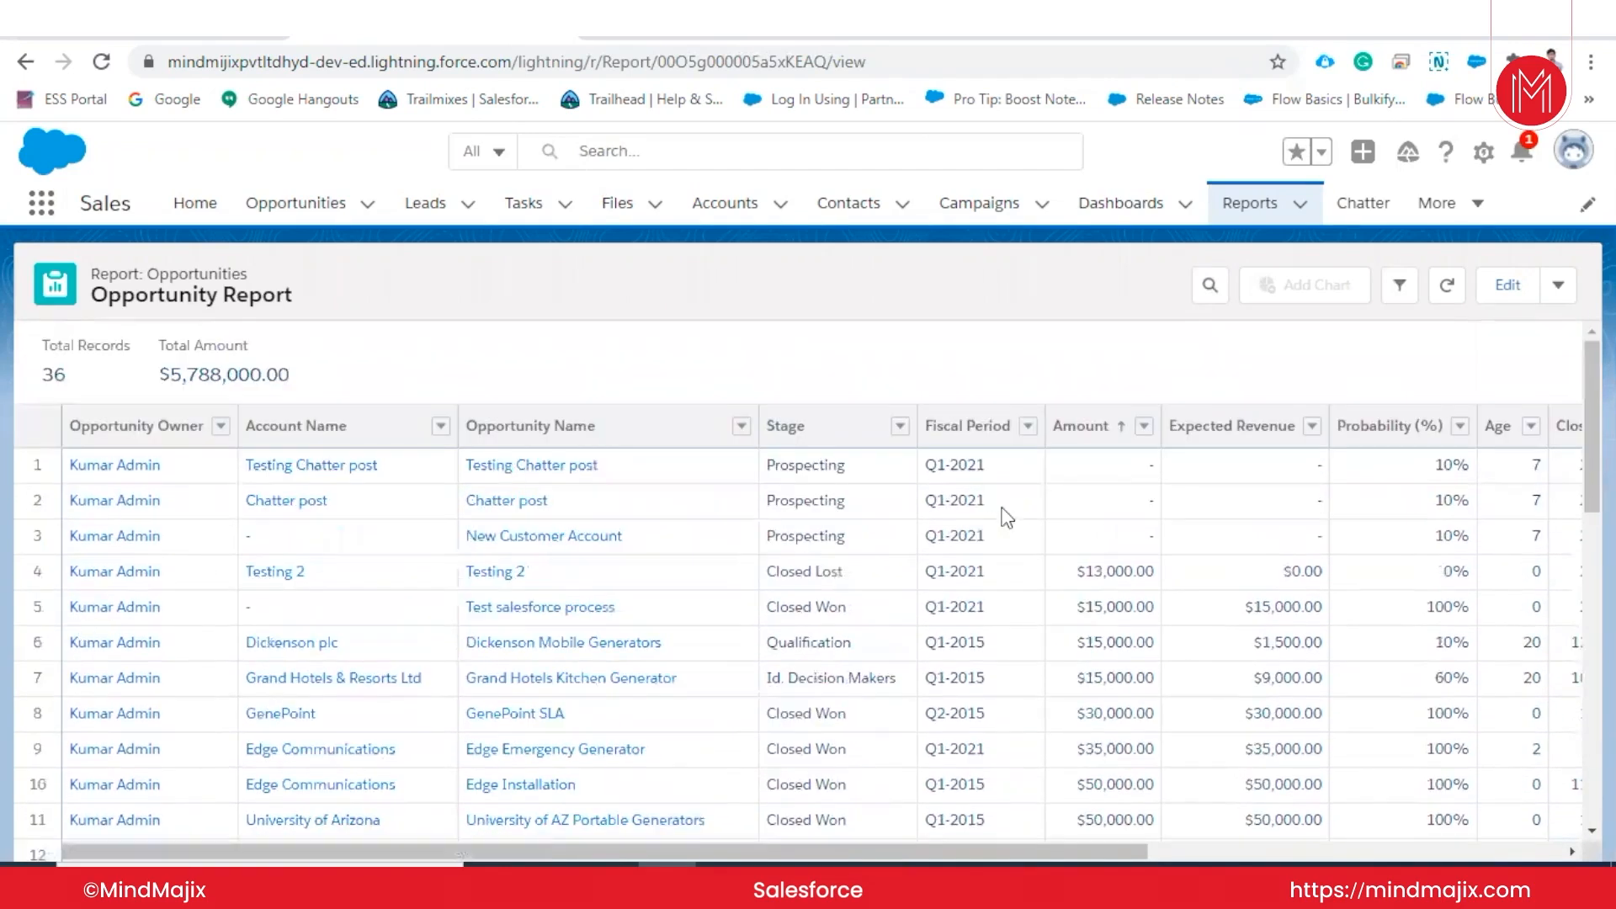
{"action": "scroll", "coordinate": [1547, 619], "scroll_direction": "down", "scroll_amount": 10}
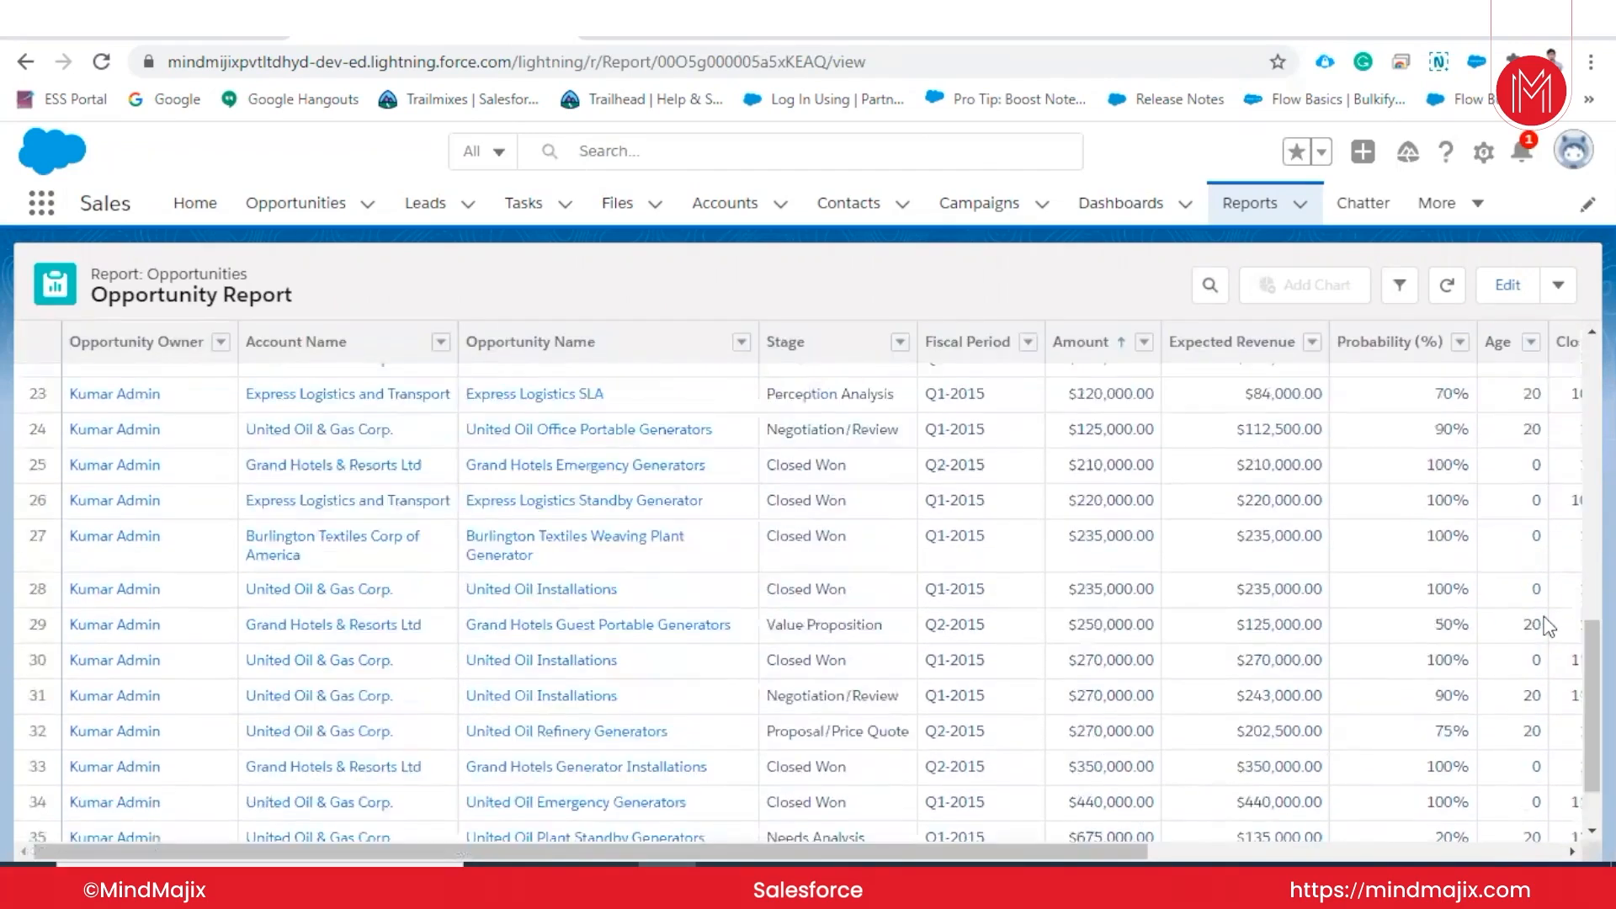
{"action": "scroll", "coordinate": [1548, 627], "scroll_direction": "up", "scroll_amount": 10}
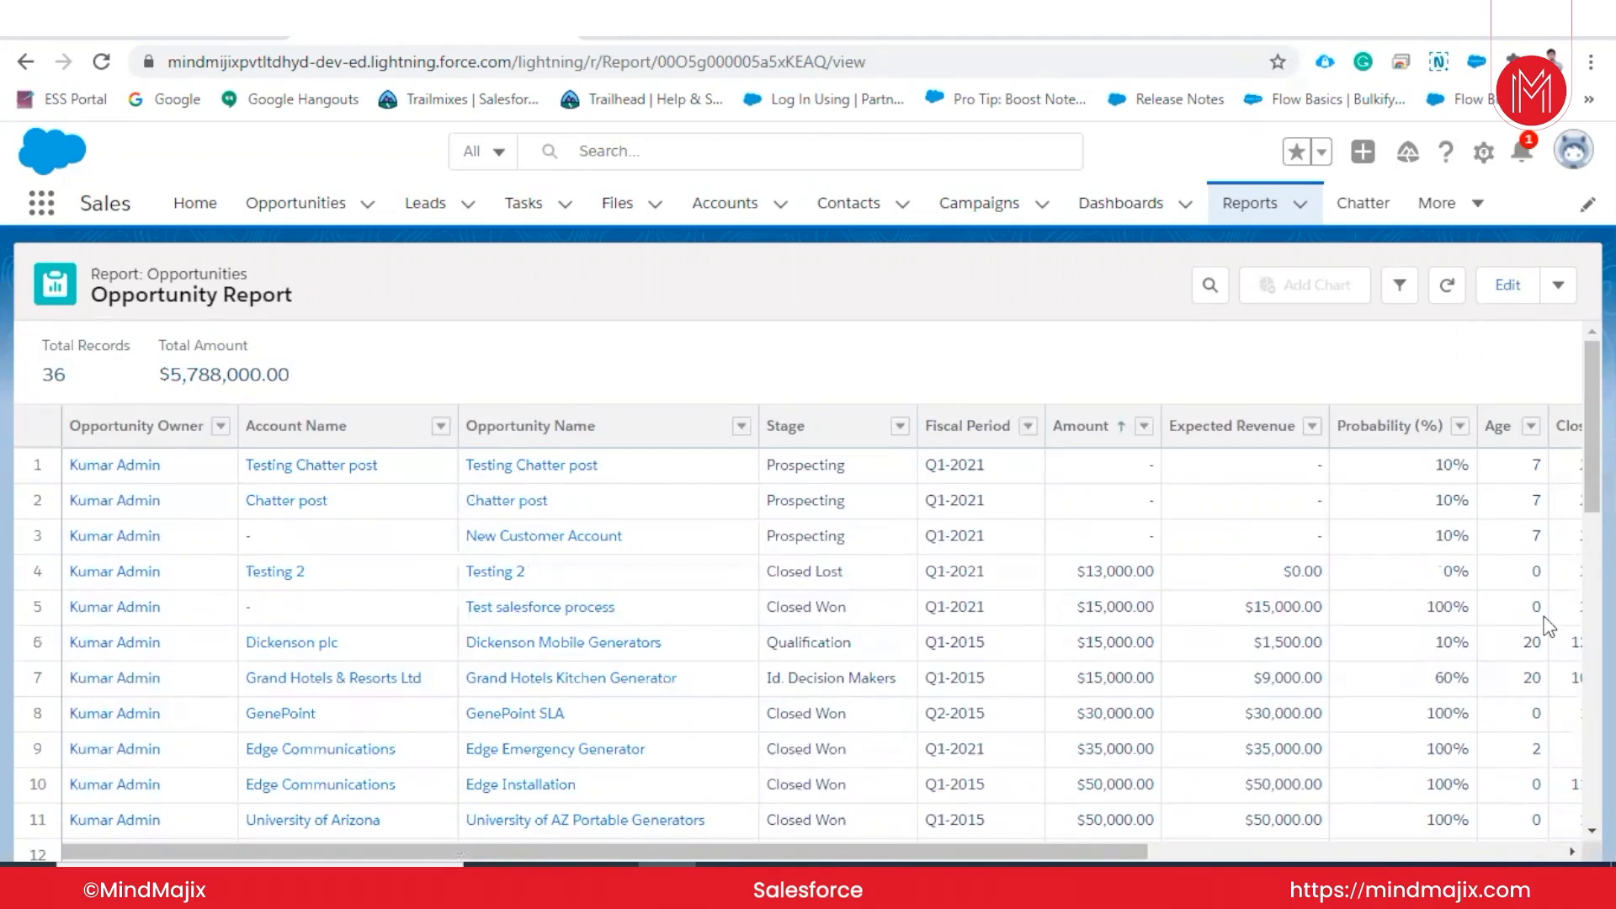
{"action": "scroll", "coordinate": [1542, 608], "scroll_direction": "down", "scroll_amount": 10}
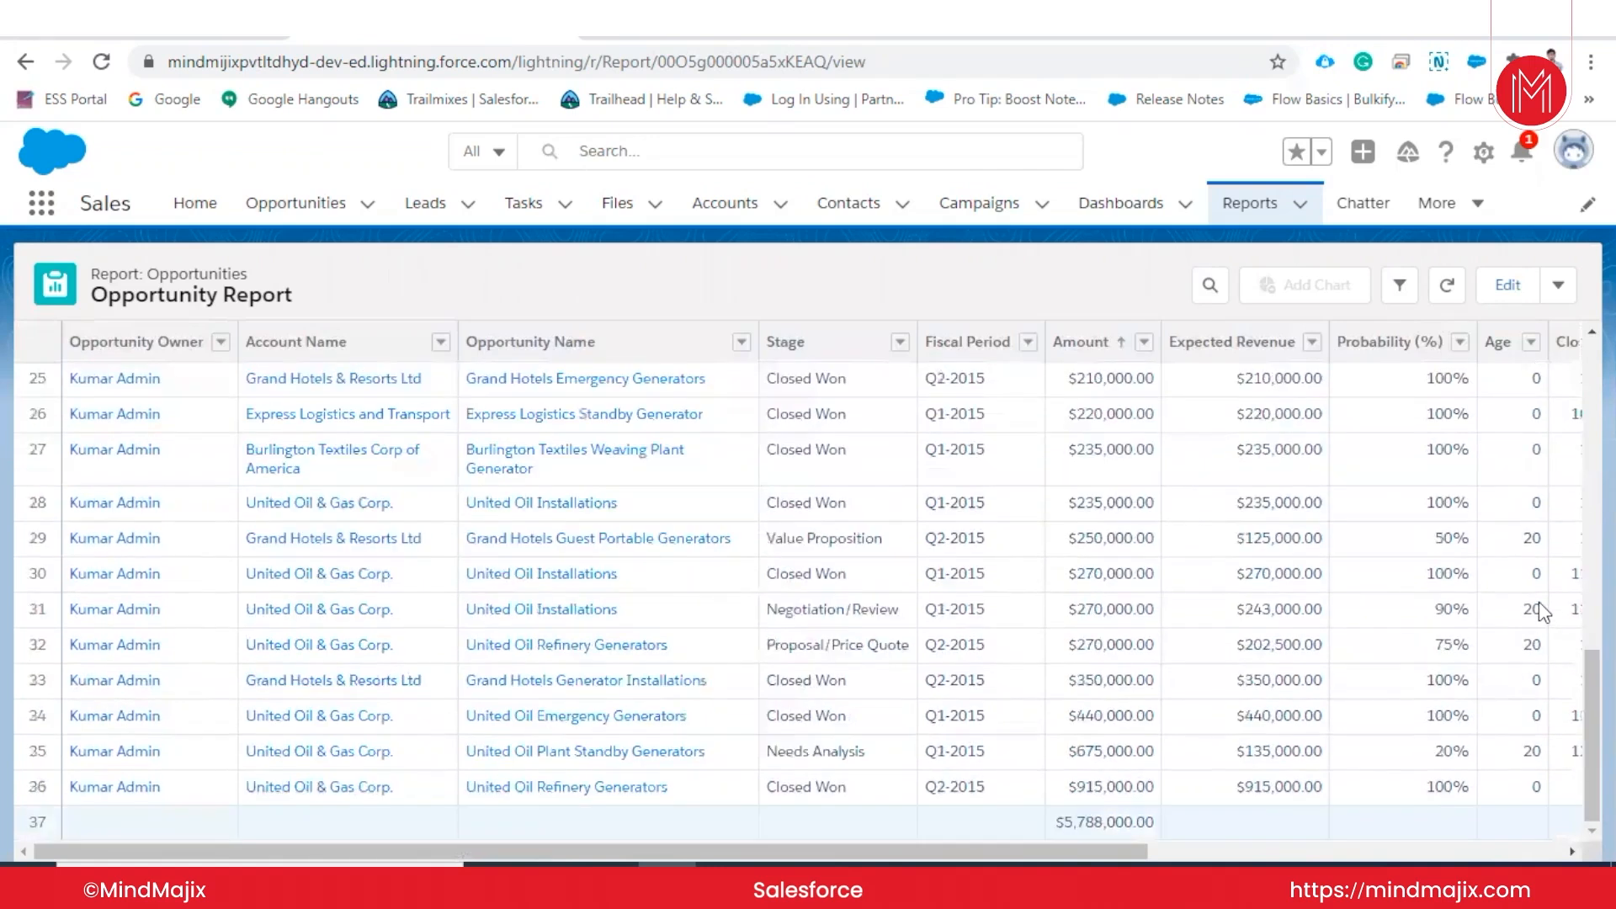
{"action": "scroll", "coordinate": [1542, 612], "scroll_direction": "up", "scroll_amount": 10}
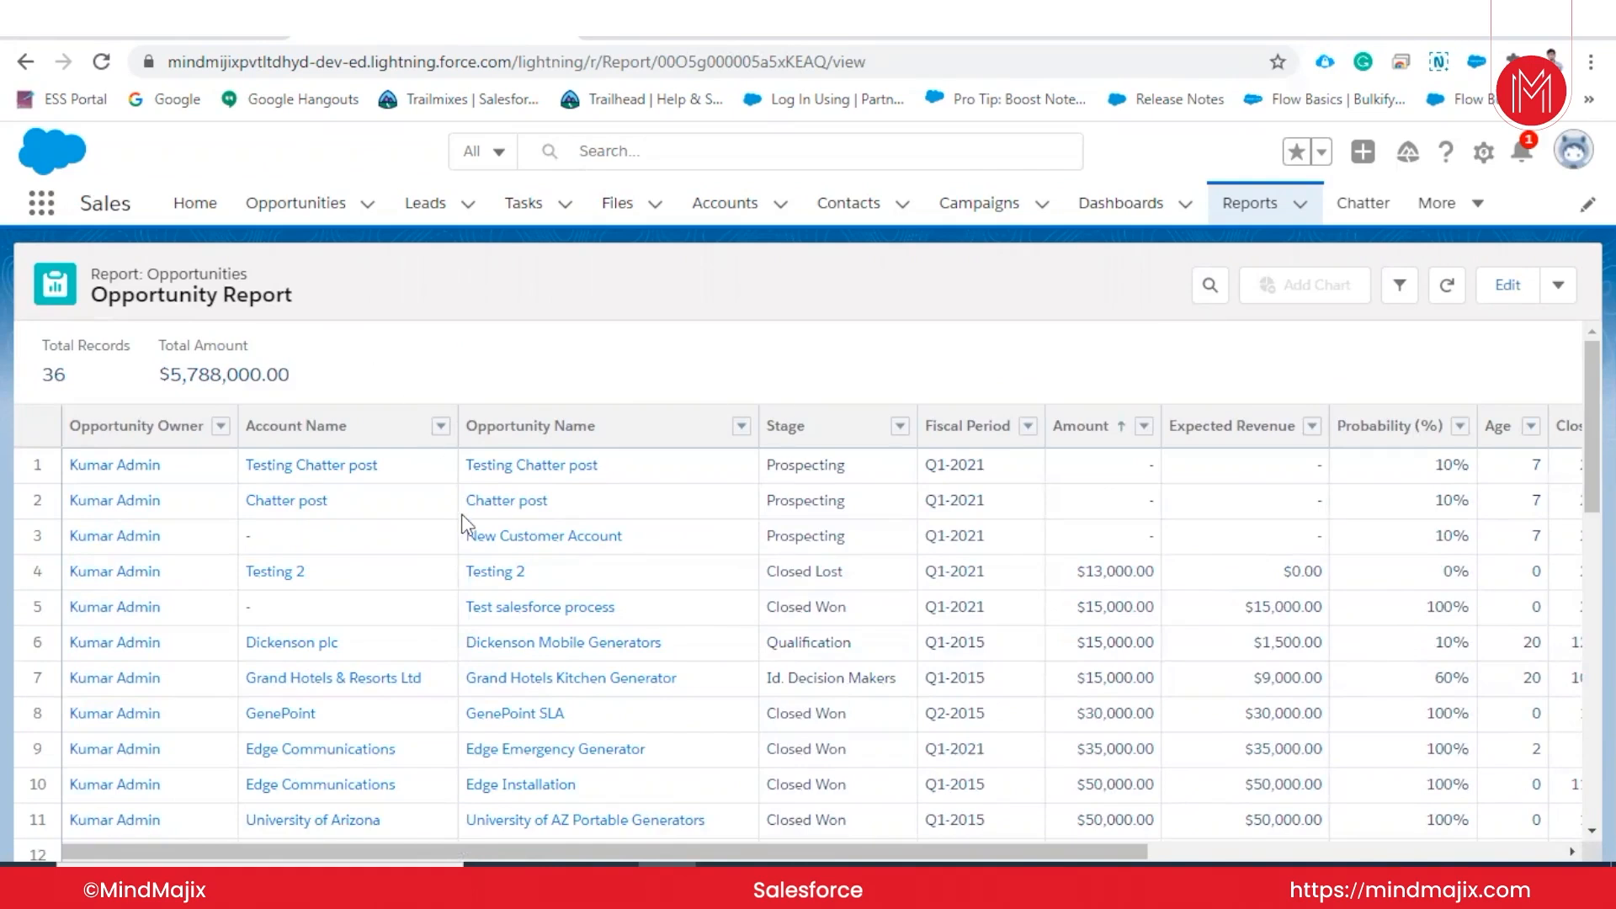
{"action": "scroll", "coordinate": [461, 514], "scroll_direction": "down", "scroll_amount": 10}
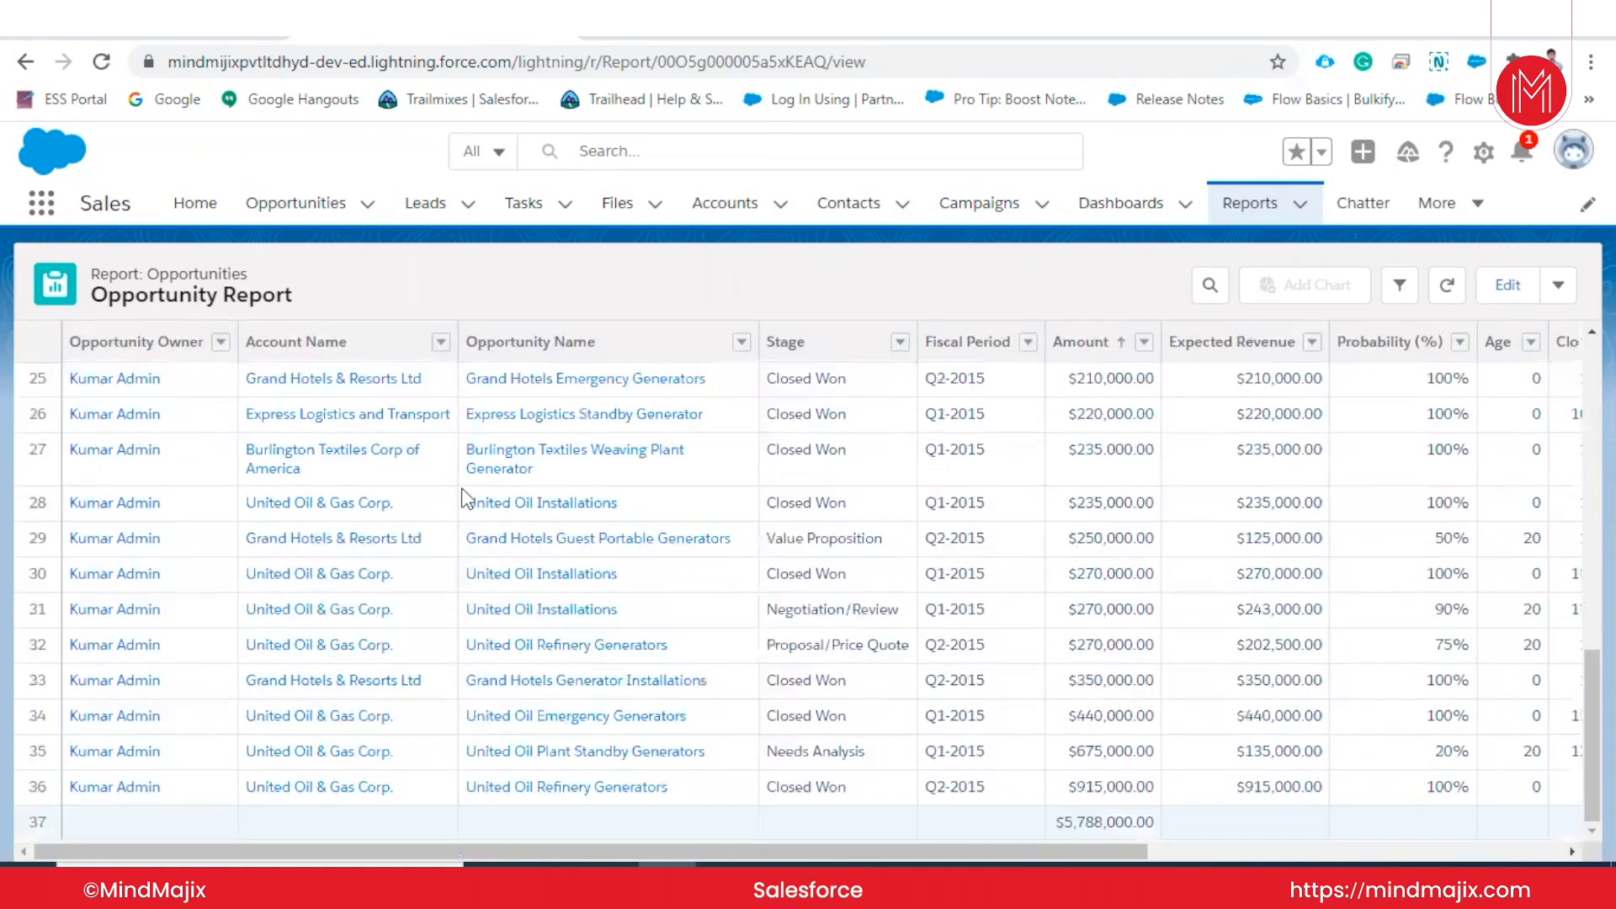
{"action": "scroll", "coordinate": [462, 496], "scroll_direction": "up", "scroll_amount": 10}
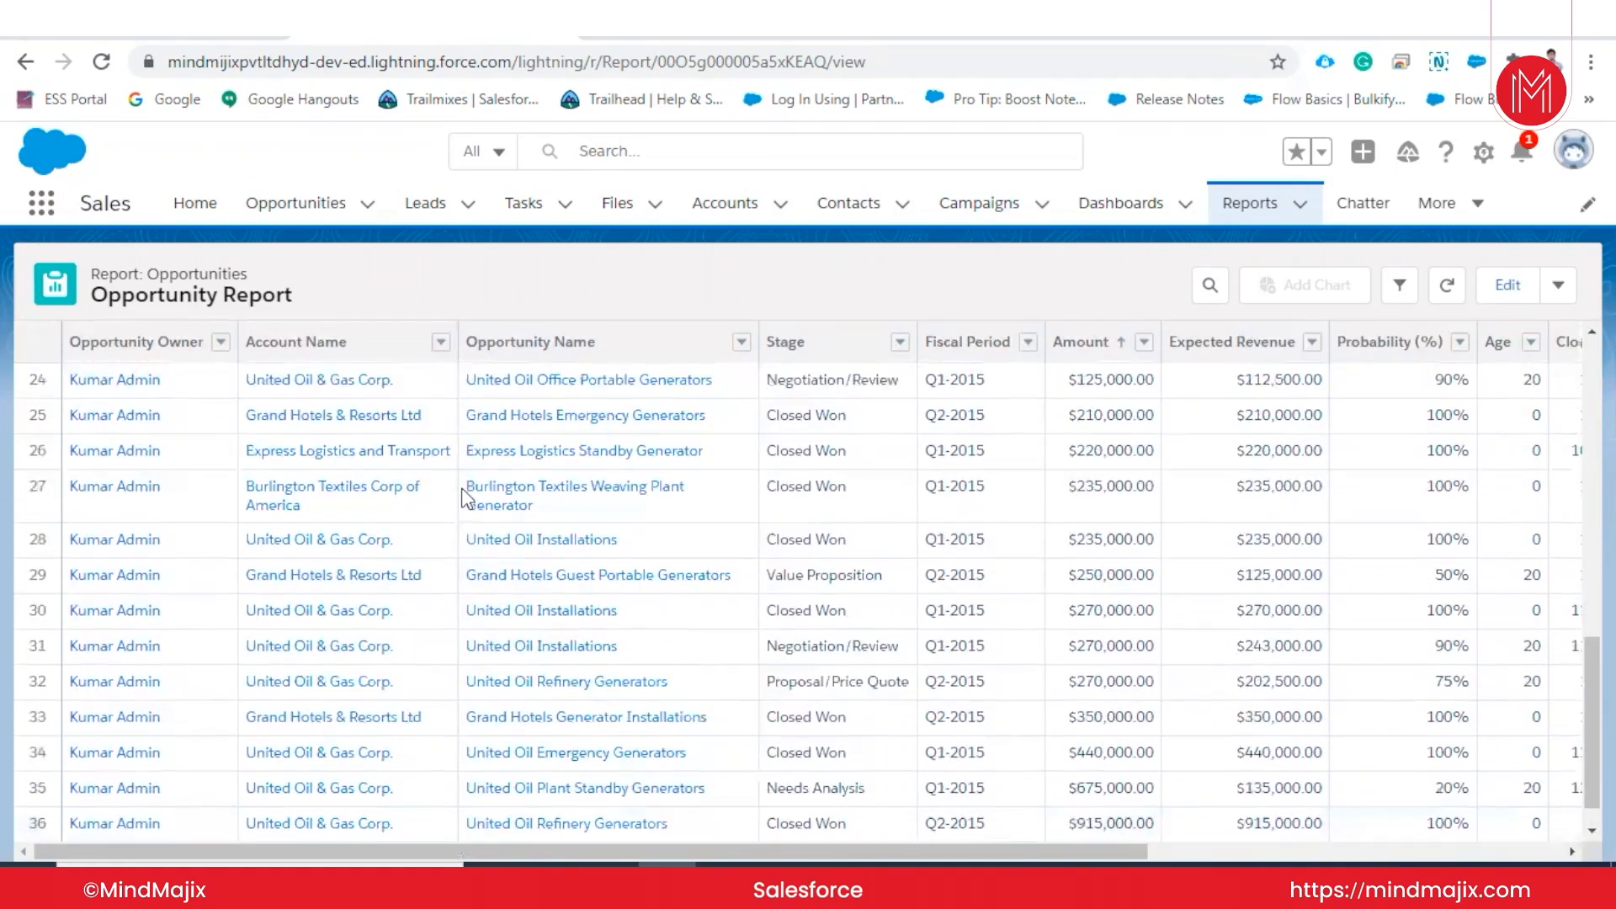
- Open the report's subscription settings and set the delivery frequency to Daily
{"action": "left_click", "coordinate": [1560, 286]}
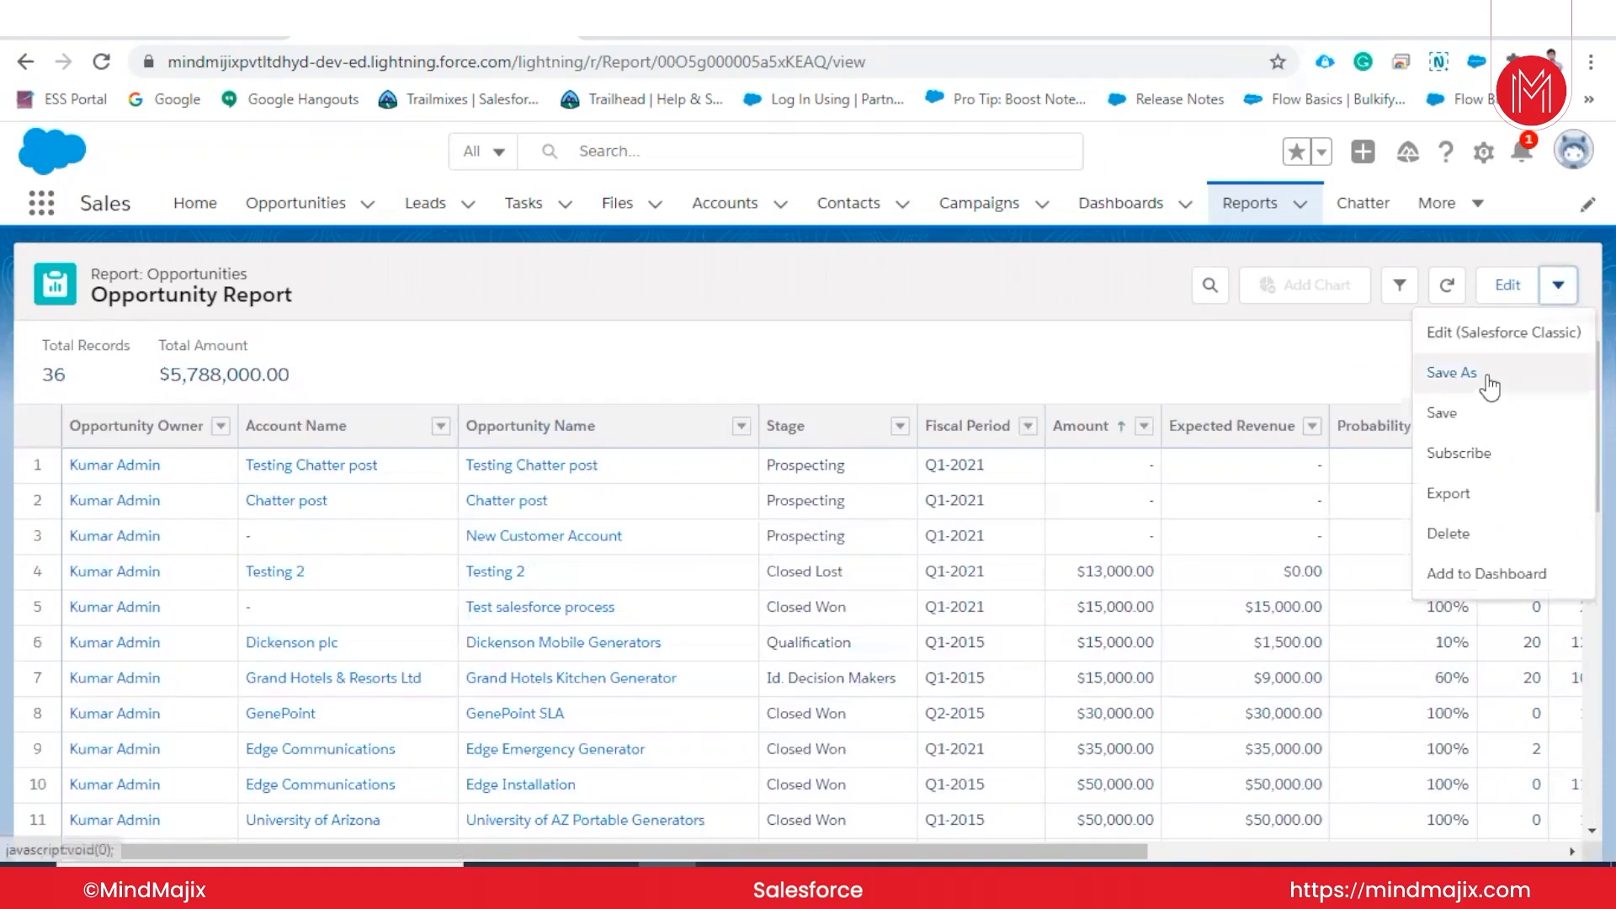
{"action": "left_click", "coordinate": [1488, 458]}
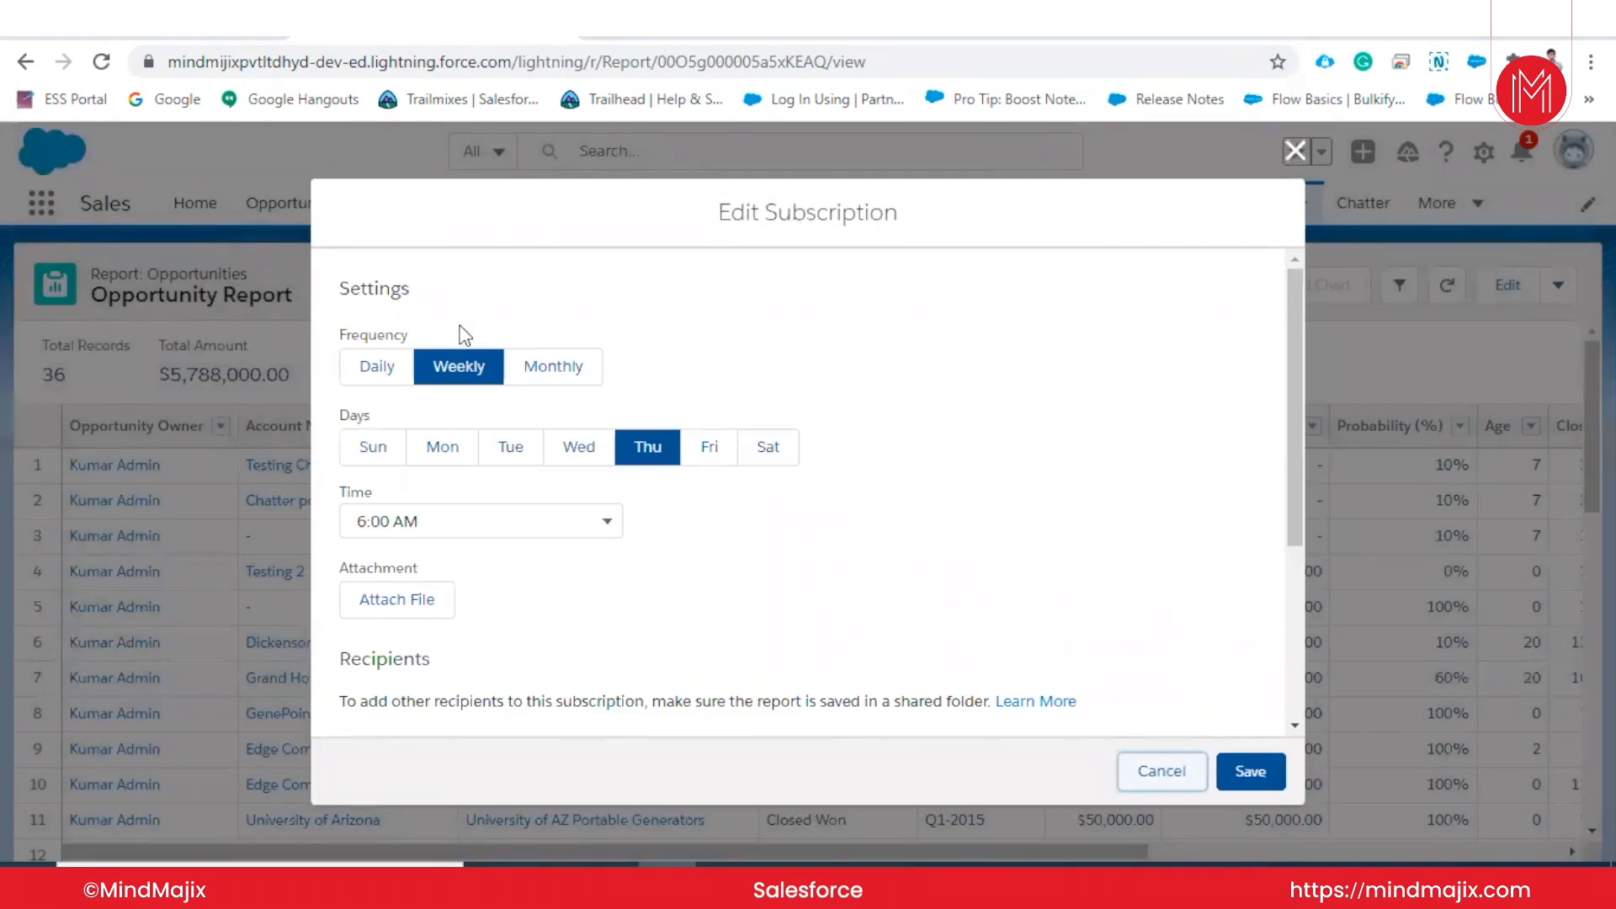
{"action": "left_click", "coordinate": [390, 367]}
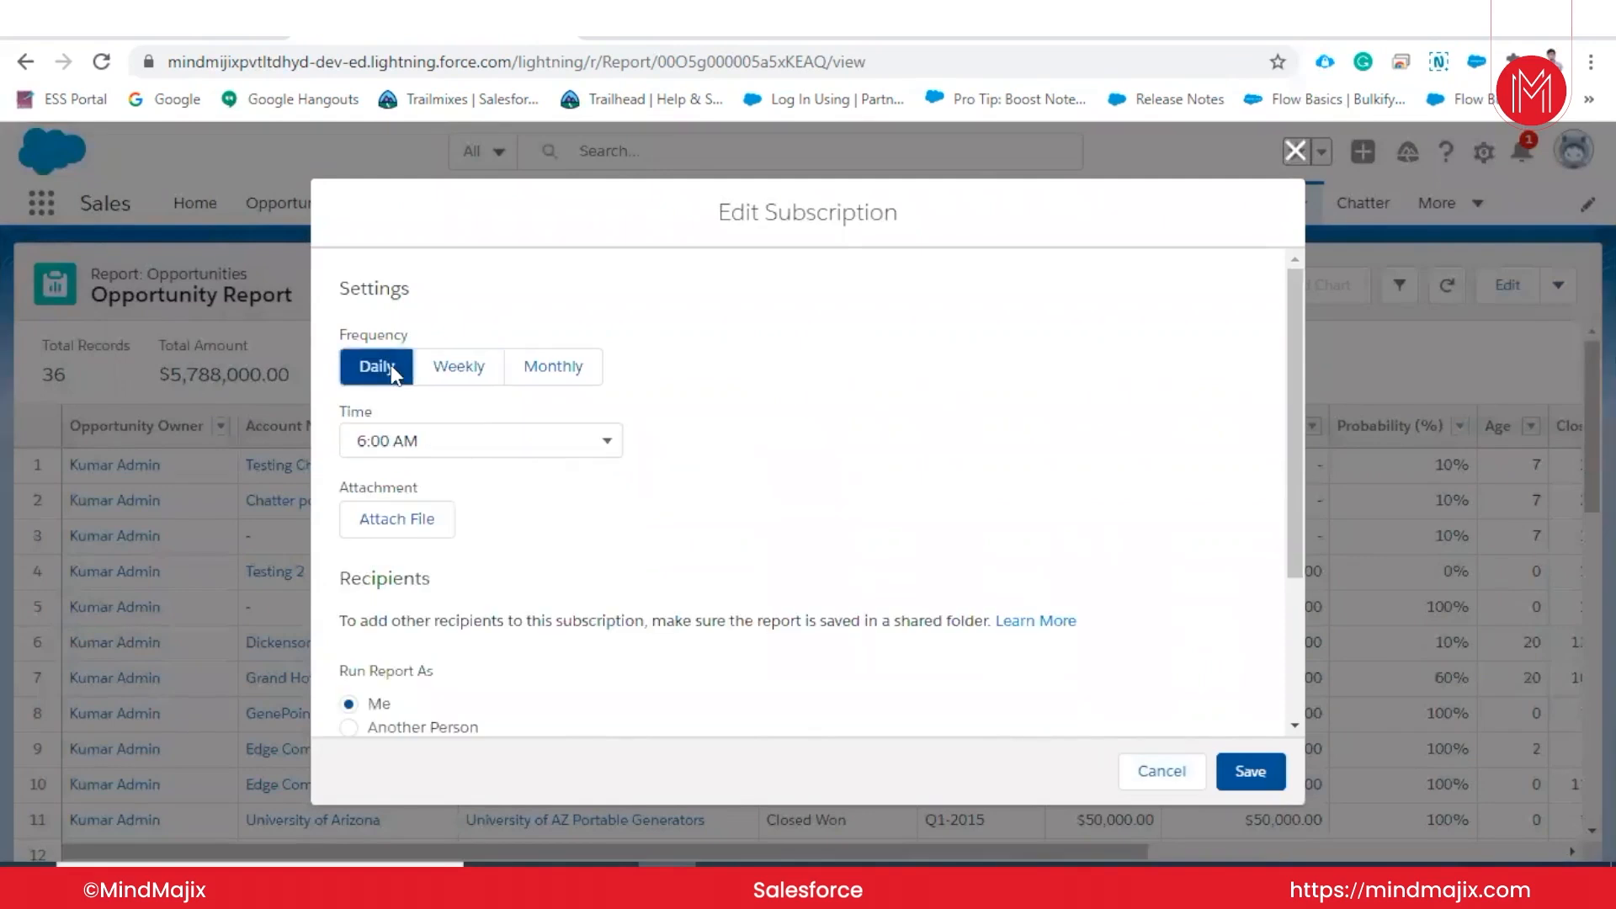
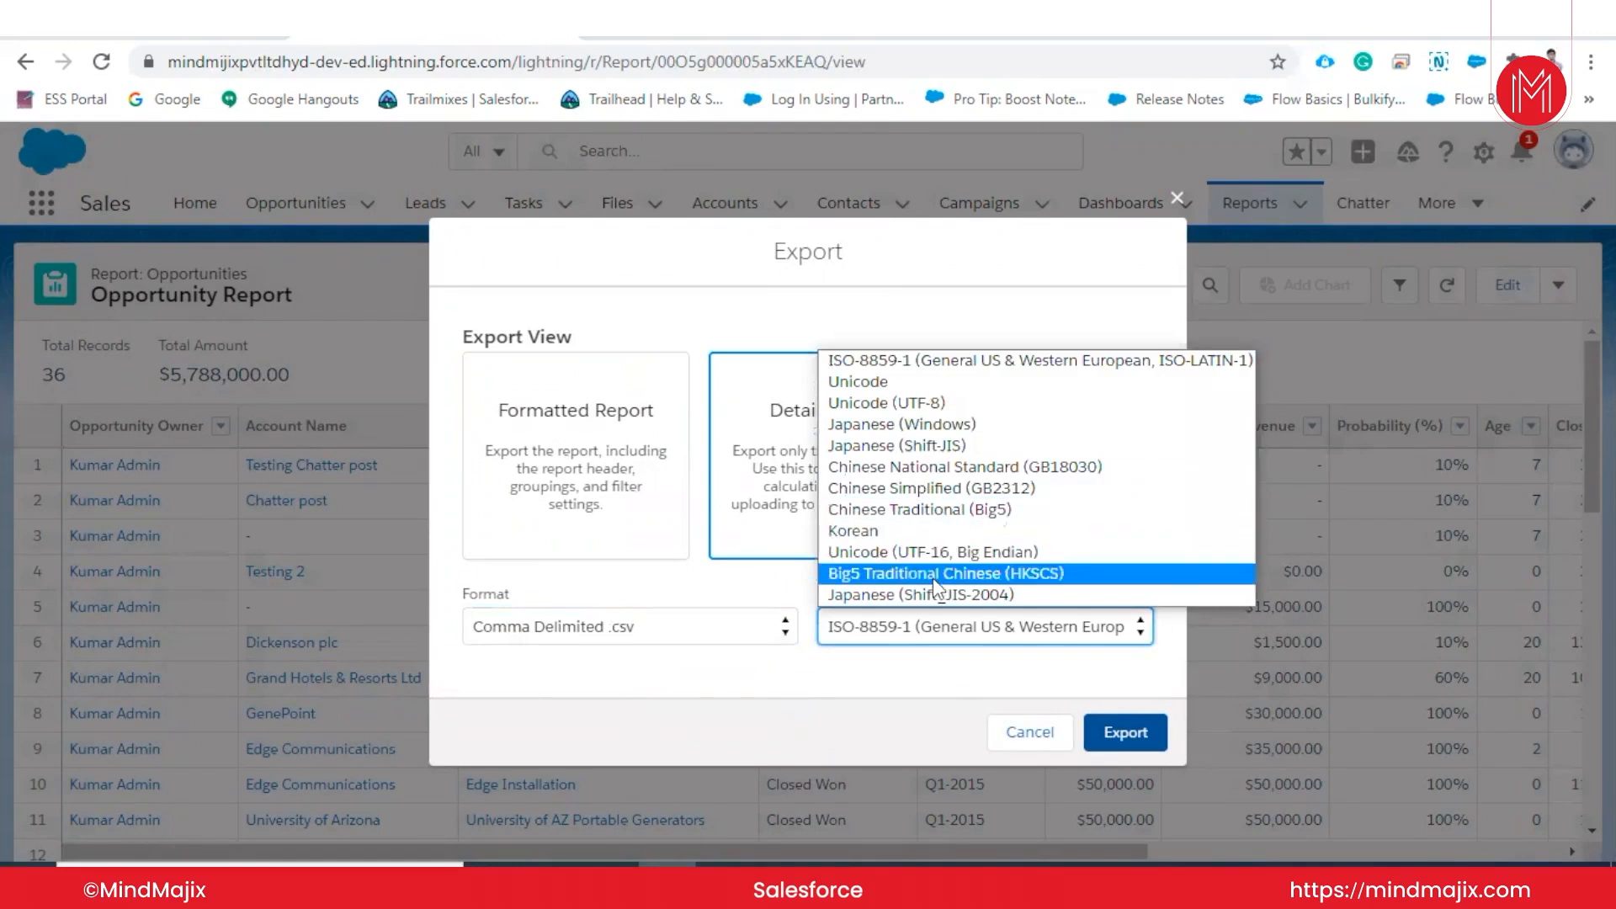
- Export the report as a Formatted Report and save the Excel worksheet under its proposed file name
{"action": "left_click", "coordinate": [682, 665]}
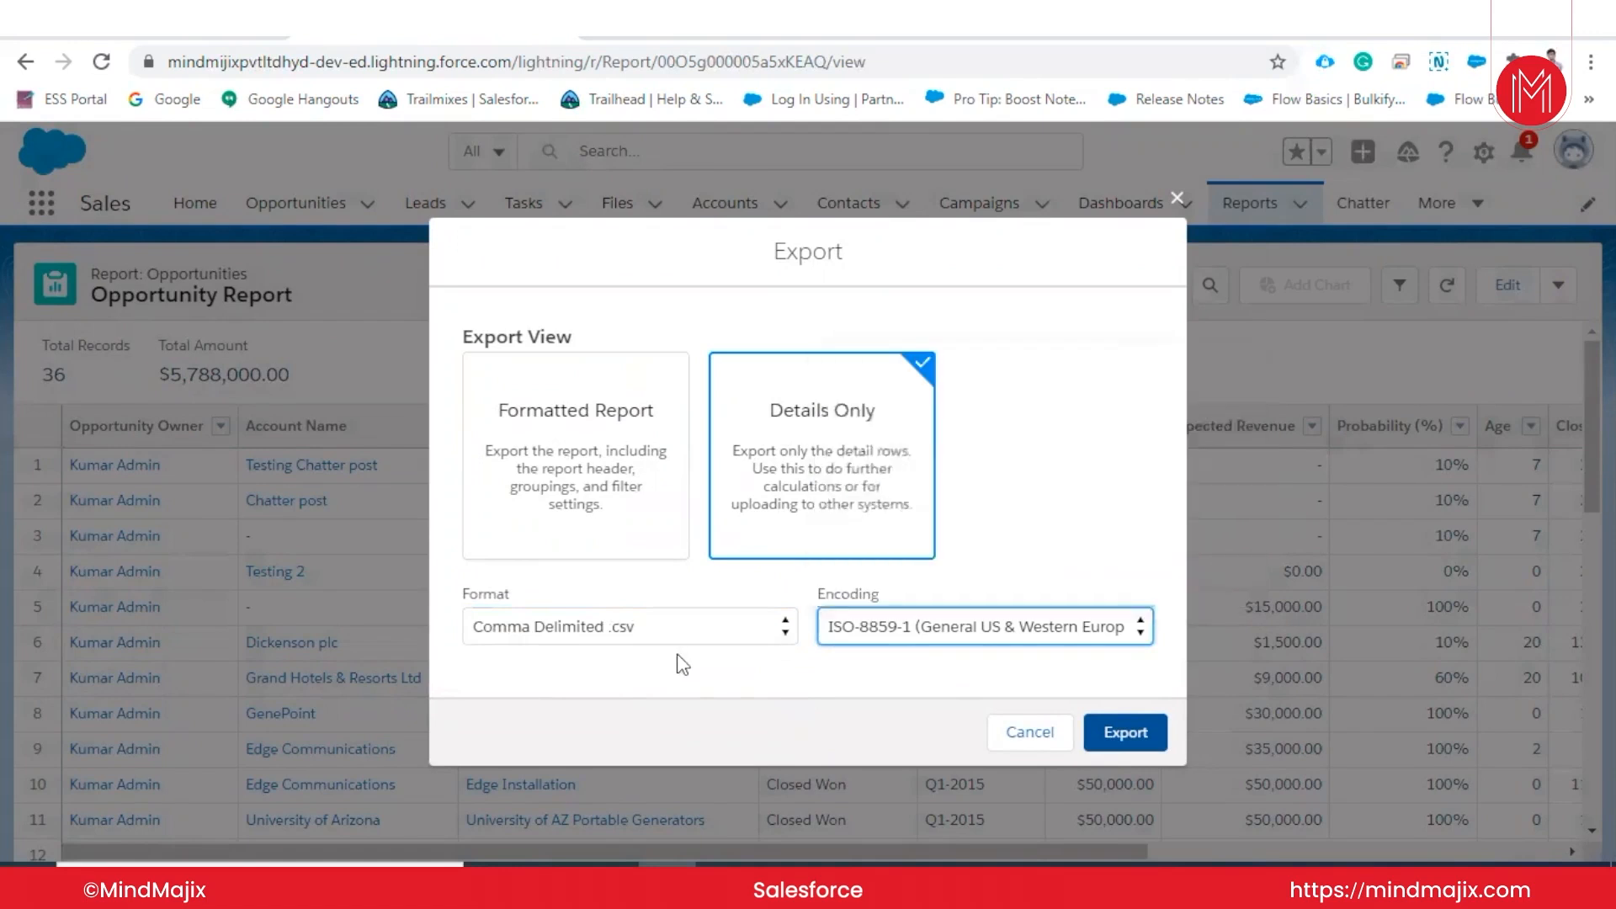
{"action": "left_click", "coordinate": [588, 411]}
{"action": "left_click", "coordinate": [1125, 734]}
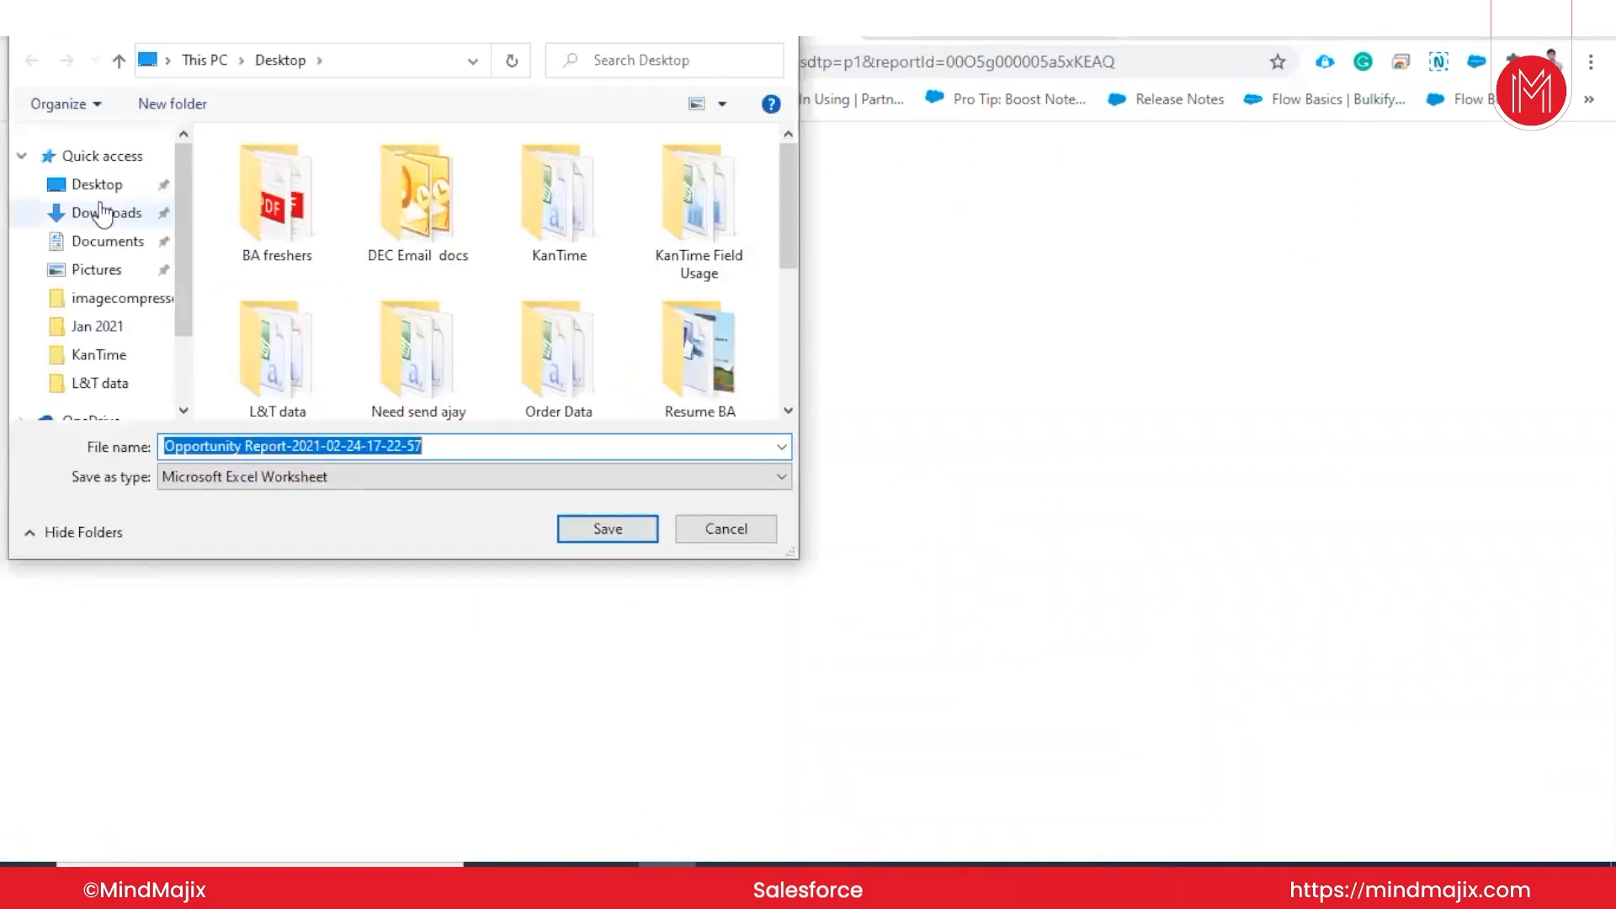
{"action": "left_click", "coordinate": [99, 196]}
{"action": "left_click", "coordinate": [593, 532]}
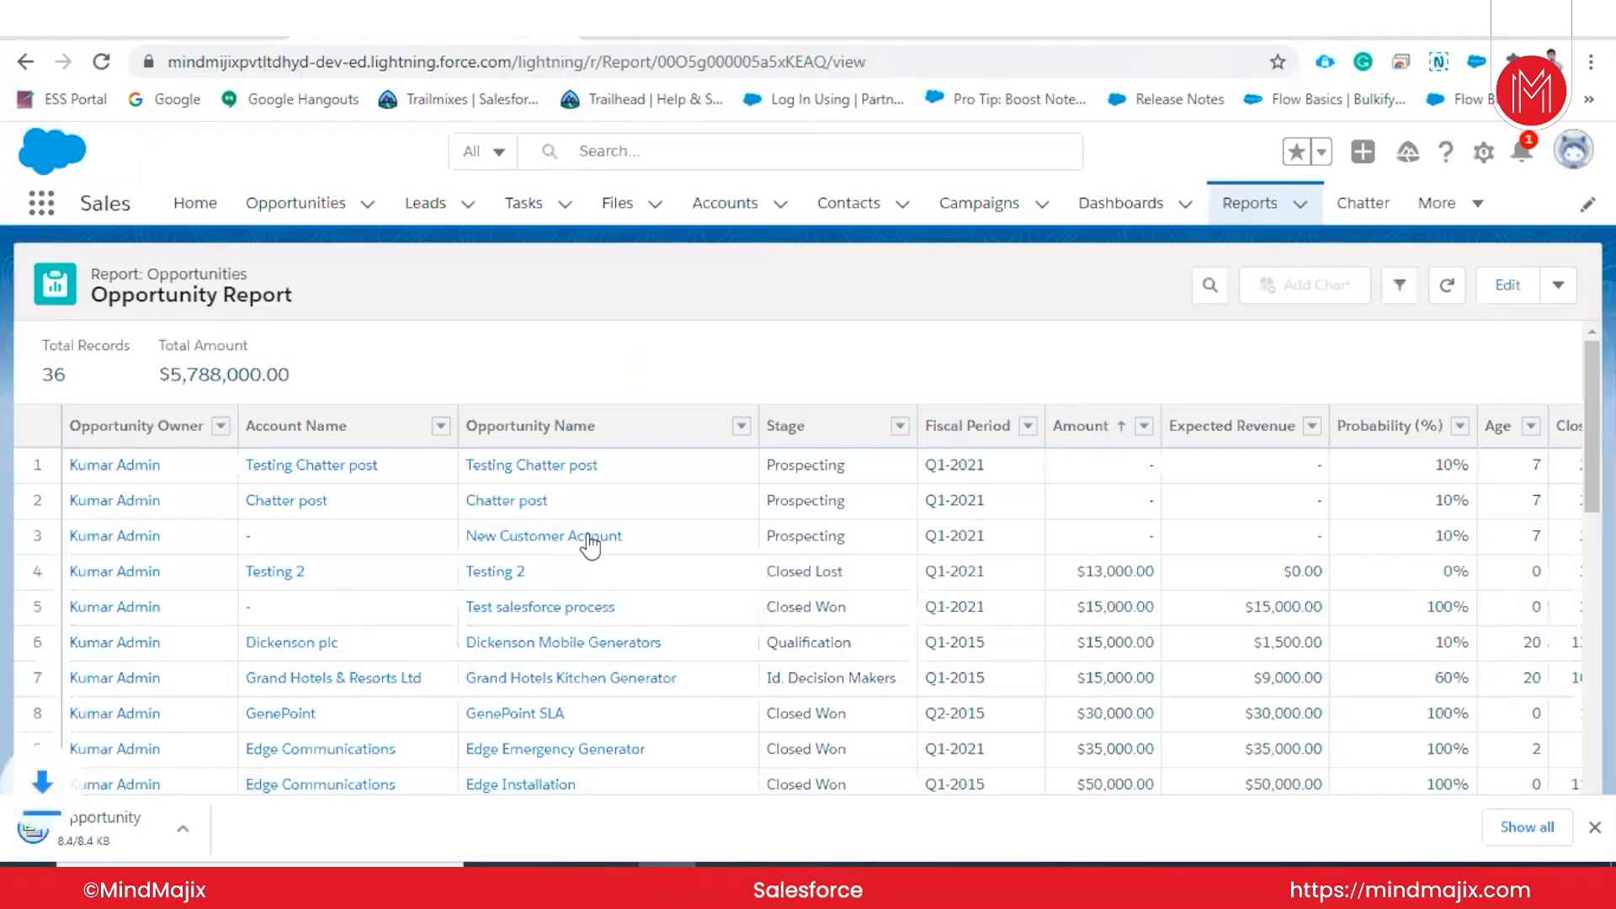
- Open the downloaded Opportunity Report workbook in Excel, dismiss the Office activation wizard and enable editing
{"action": "left_click", "coordinate": [260, 819]}
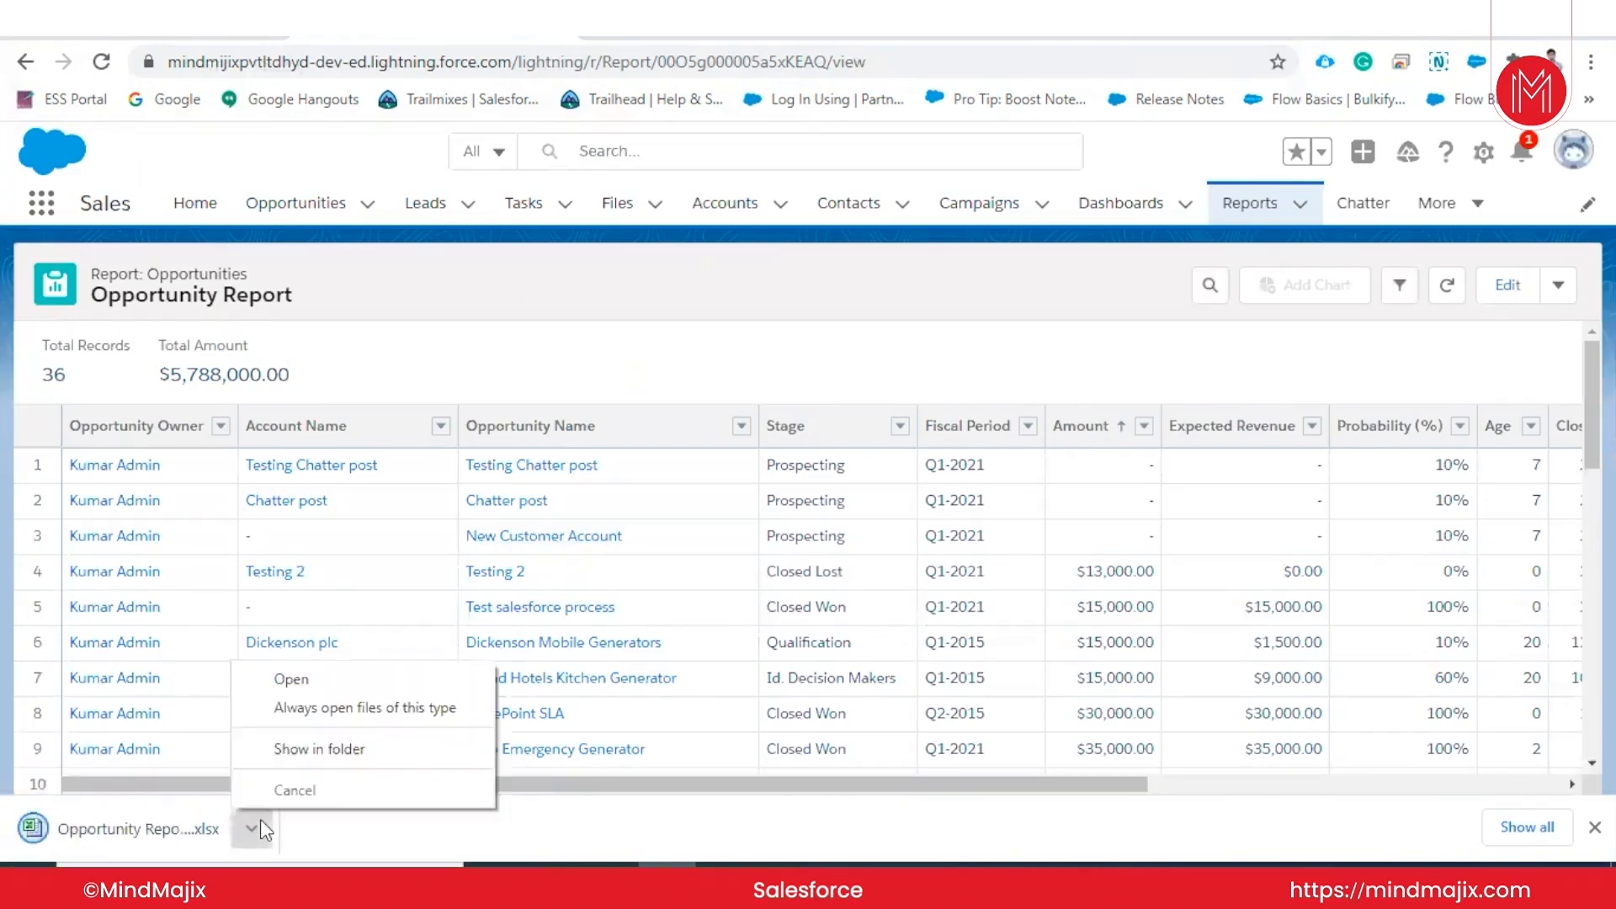
{"action": "left_click", "coordinate": [295, 680]}
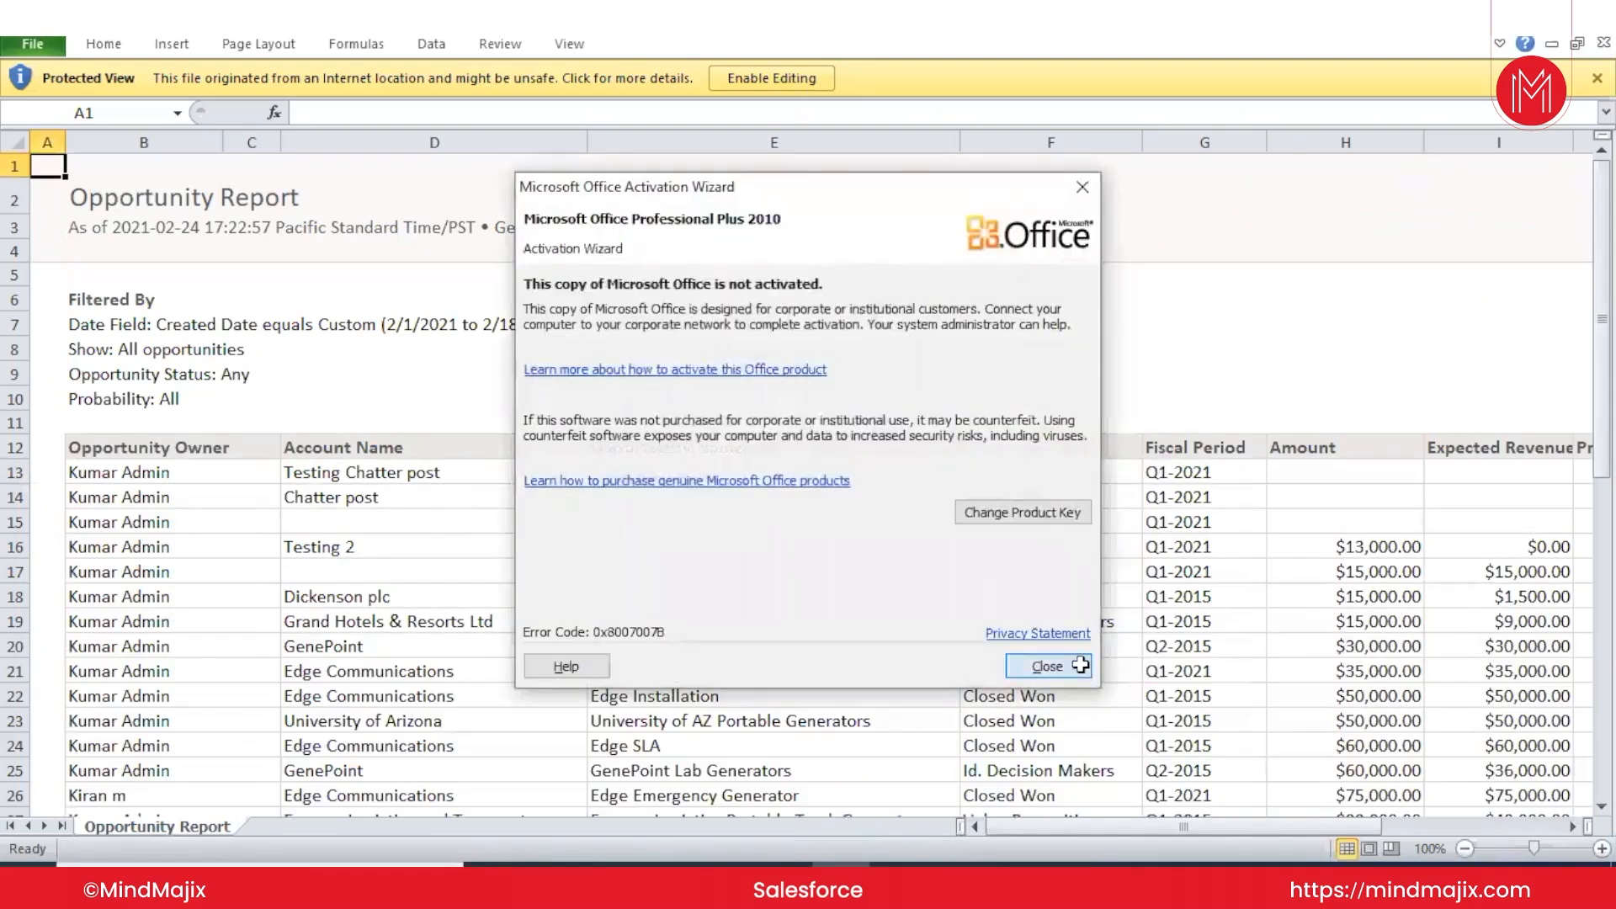
{"action": "left_click", "coordinate": [1069, 665]}
{"action": "left_click", "coordinate": [772, 78]}
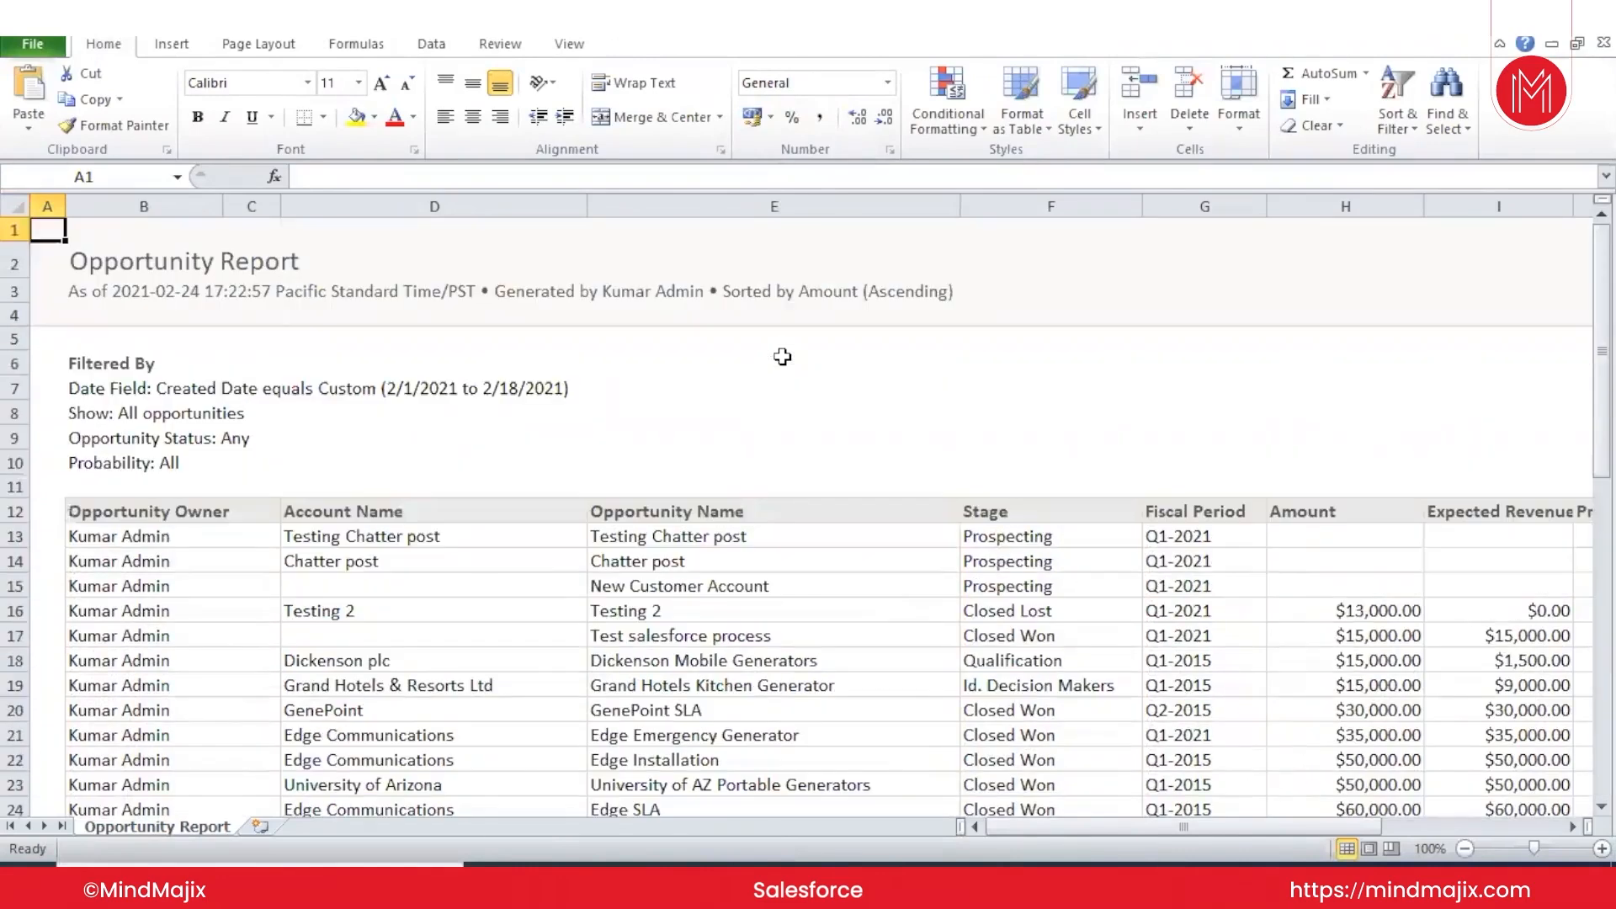
- Examine the exported worksheet's report header, filter details, opportunity rows and columns, and the Sum and Count totals at its end
{"action": "scroll", "coordinate": [783, 357], "scroll_direction": "down", "scroll_amount": 12}
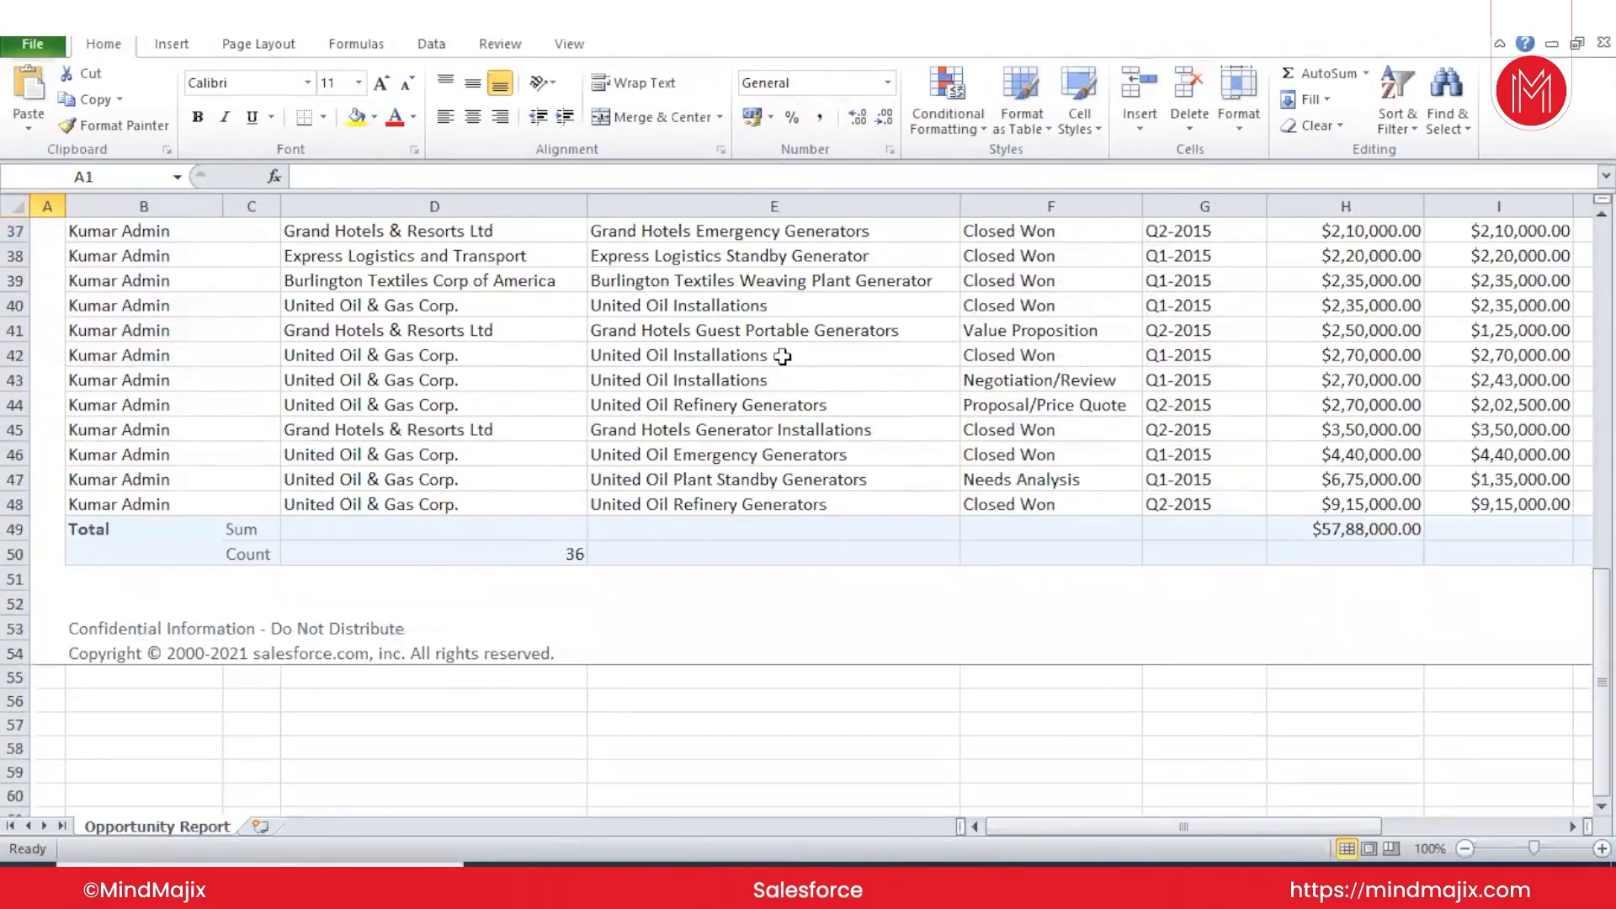
{"action": "scroll", "coordinate": [783, 357], "scroll_direction": "up", "scroll_amount": 12}
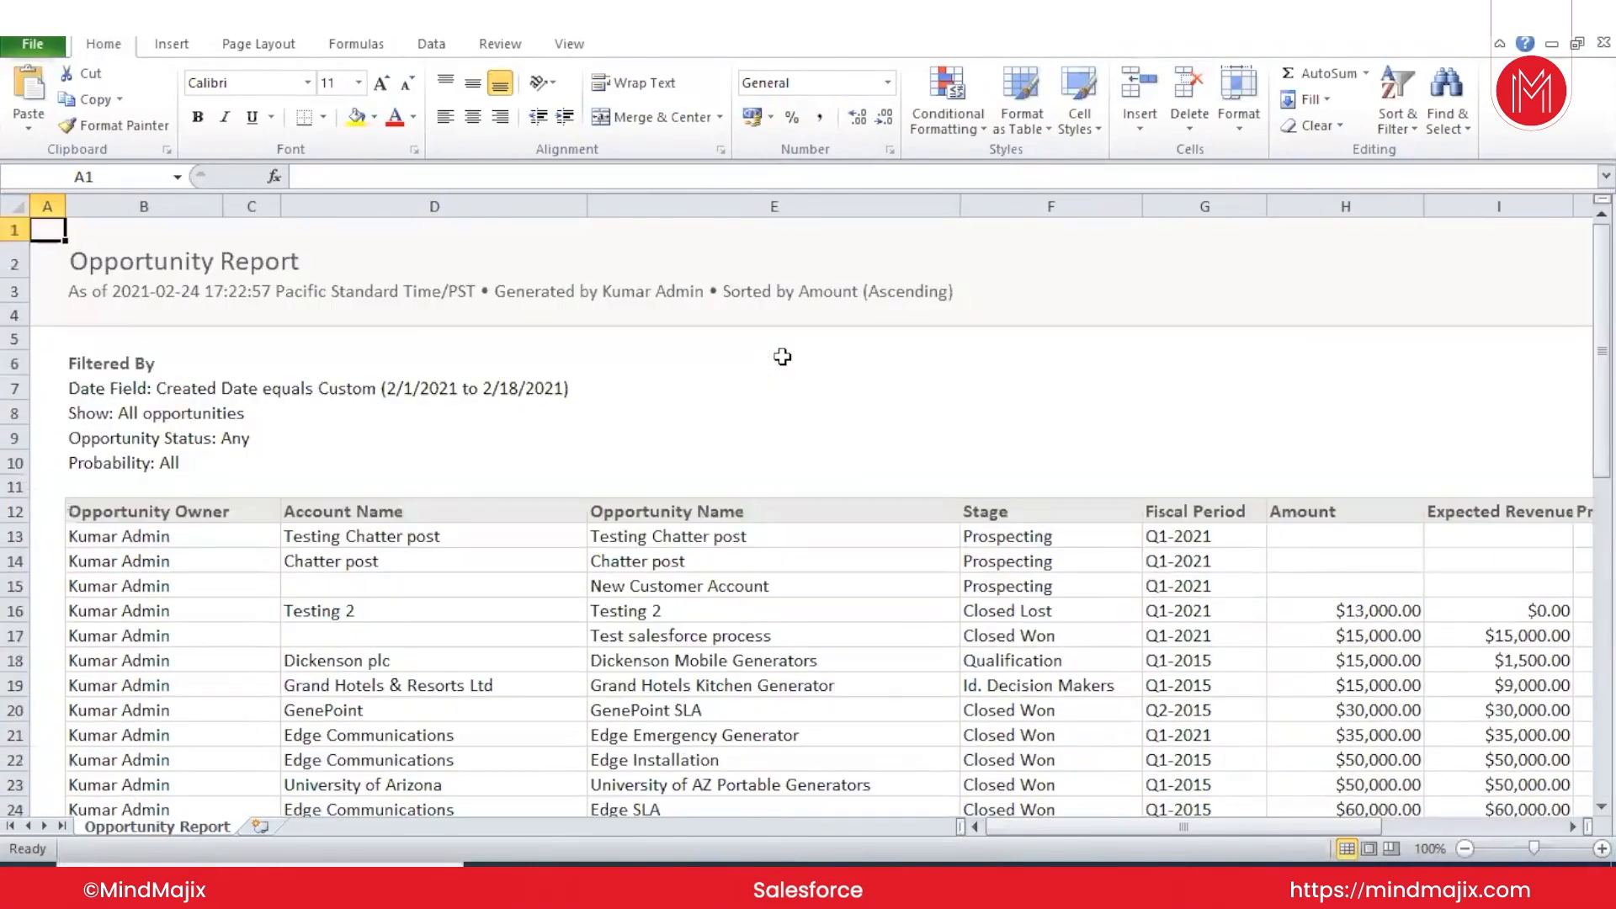
{"action": "scroll", "coordinate": [783, 357], "scroll_direction": "down", "scroll_amount": 14}
{"action": "scroll", "coordinate": [783, 357], "scroll_direction": "up", "scroll_amount": 14}
{"action": "scroll", "coordinate": [783, 356], "scroll_direction": "down", "scroll_amount": 1}
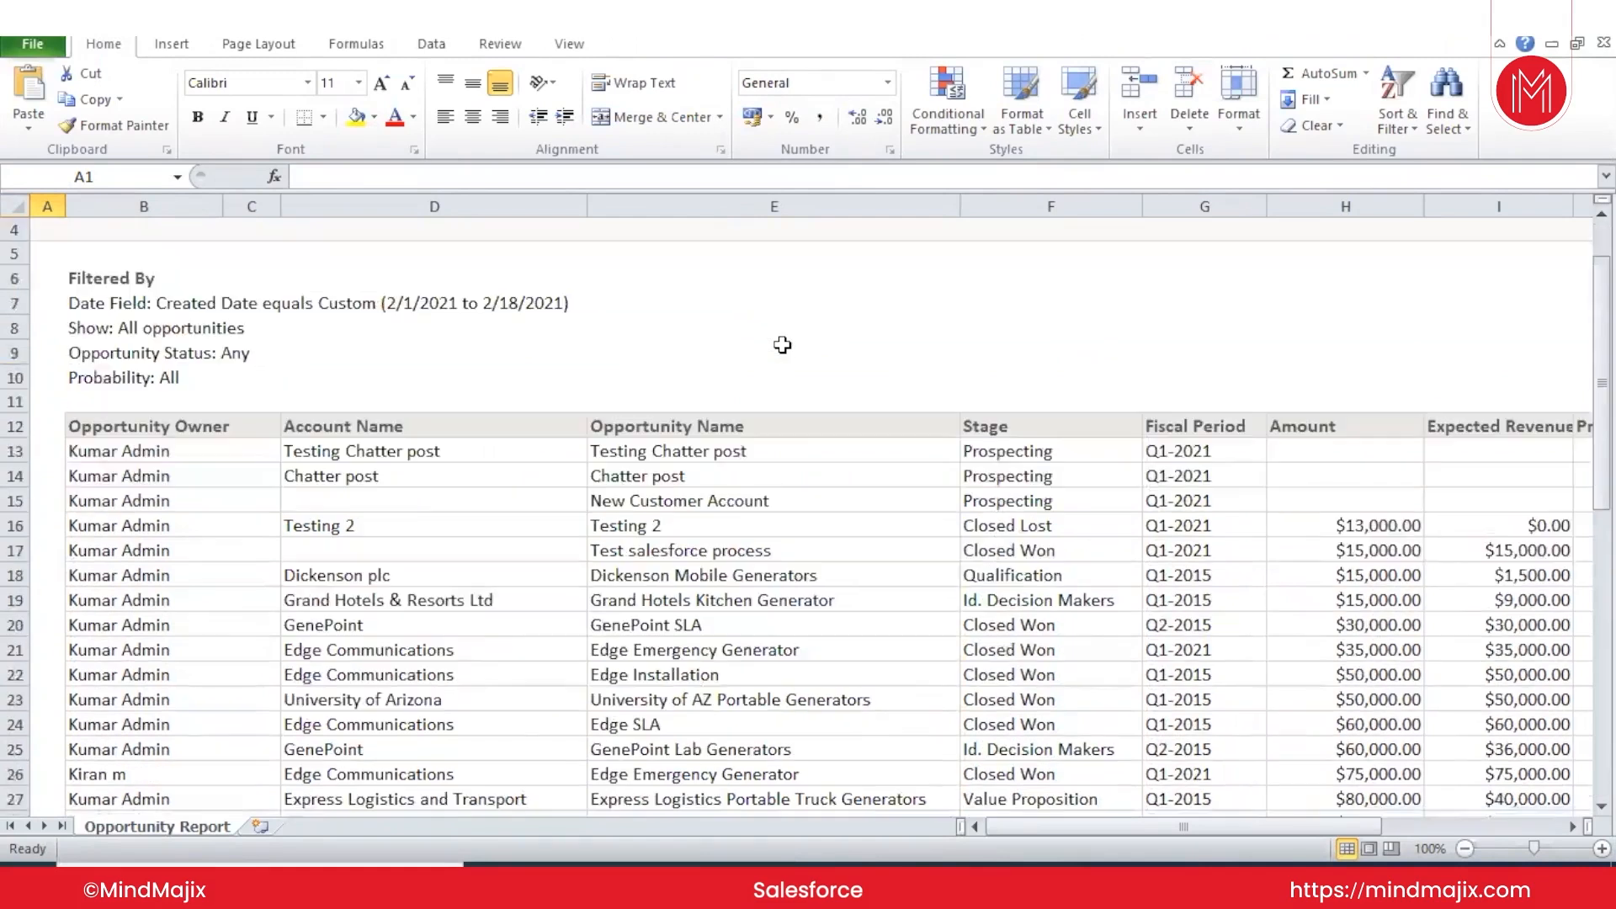
{"action": "scroll", "coordinate": [782, 345], "scroll_direction": "down", "scroll_amount": 3}
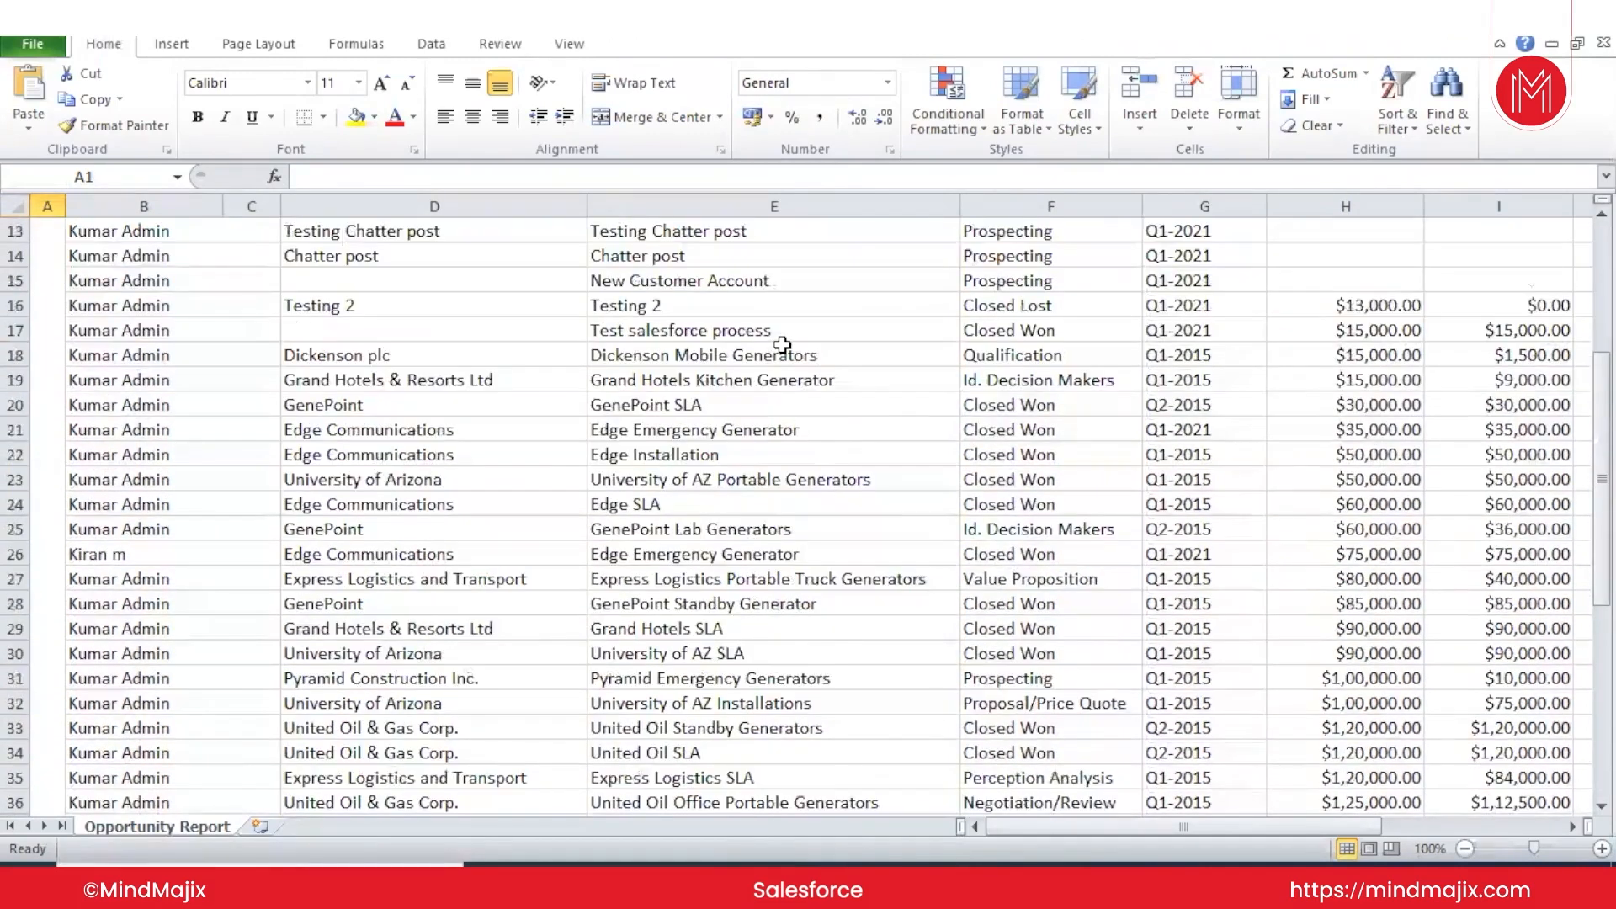
{"action": "scroll", "coordinate": [783, 345], "scroll_direction": "up", "scroll_amount": 4}
{"action": "scroll", "coordinate": [783, 345], "scroll_direction": "down", "scroll_amount": 9}
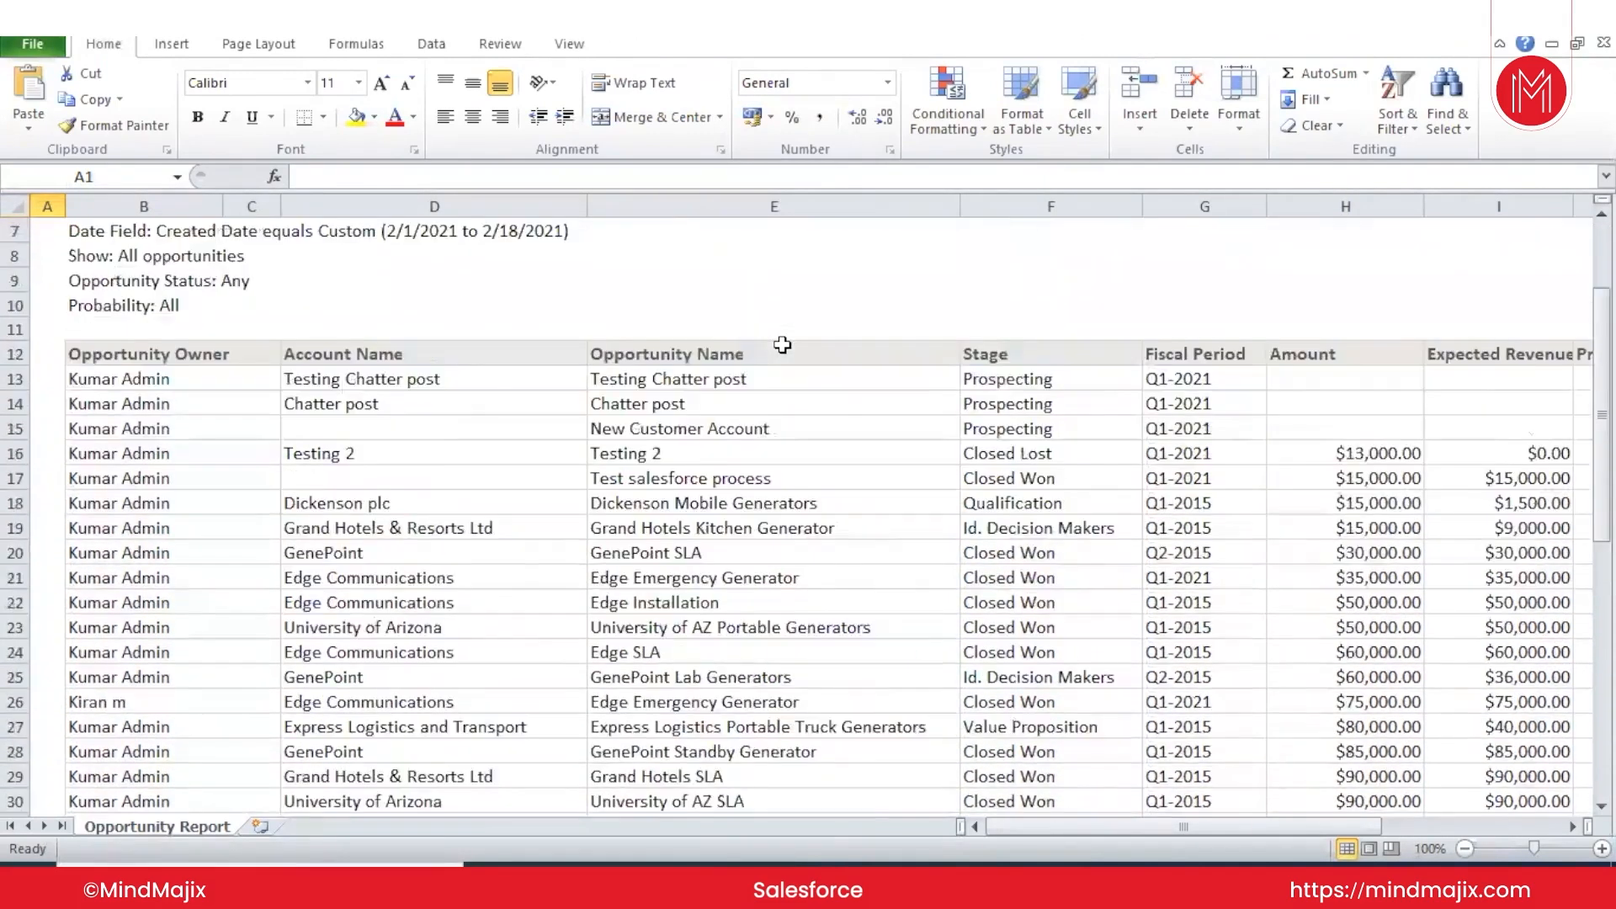
{"action": "scroll", "coordinate": [782, 345], "scroll_direction": "right", "scroll_amount": 5}
{"action": "scroll", "coordinate": [783, 345], "scroll_direction": "left", "scroll_amount": 5}
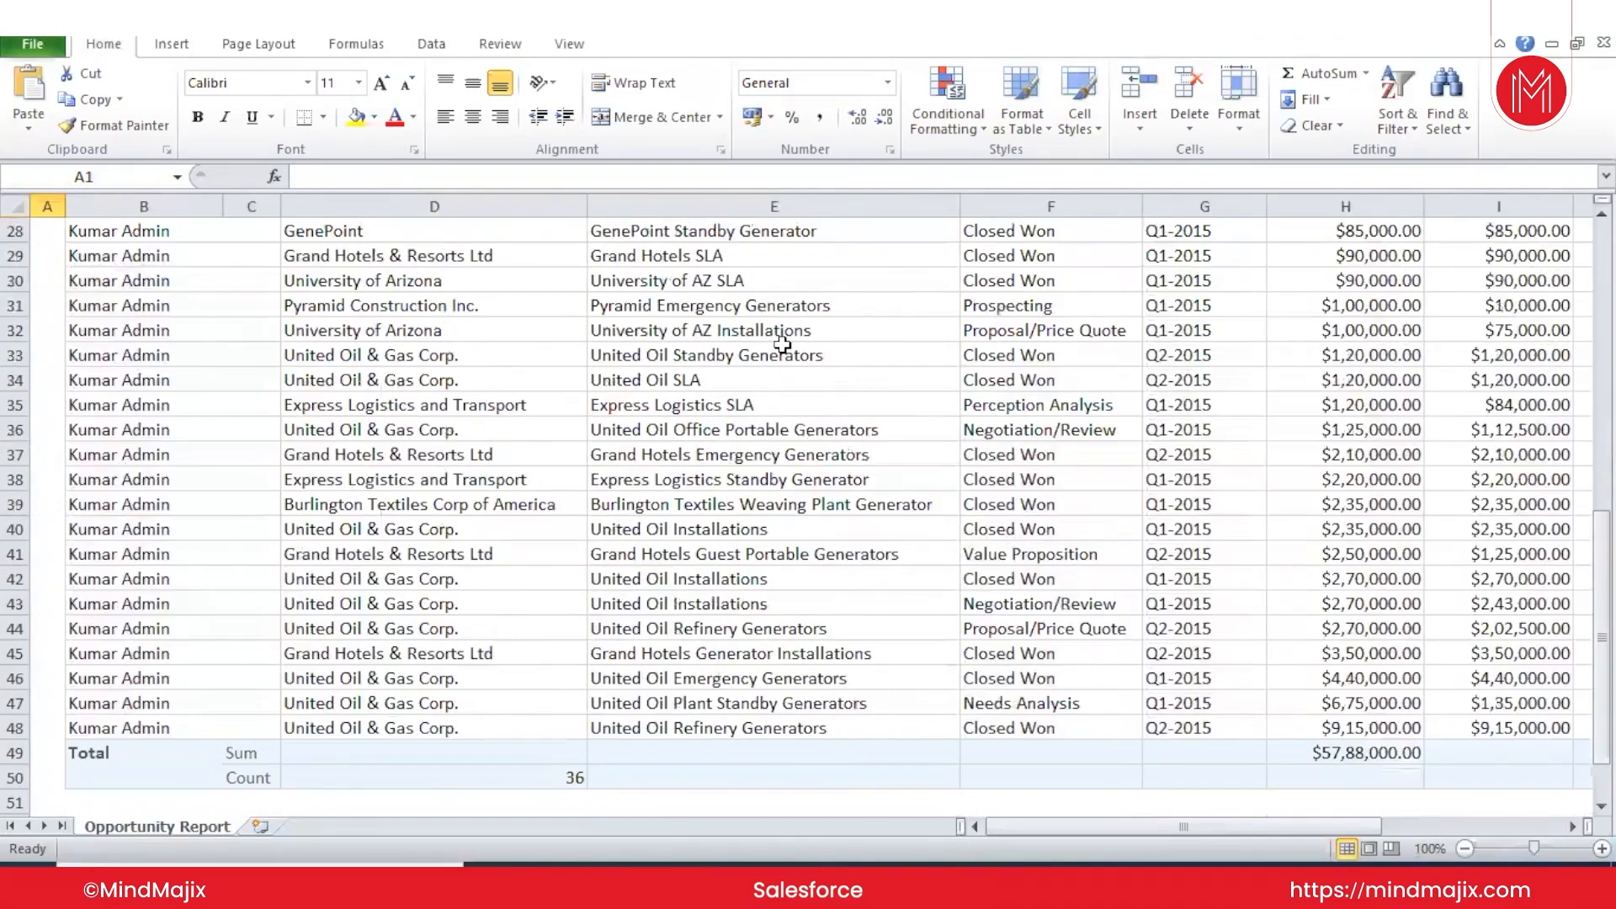
{"action": "scroll", "coordinate": [1277, 437], "scroll_direction": "right", "scroll_amount": 5}
{"action": "scroll", "coordinate": [1277, 437], "scroll_direction": "left", "scroll_amount": 5}
{"action": "scroll", "coordinate": [1277, 437], "scroll_direction": "up", "scroll_amount": 9}
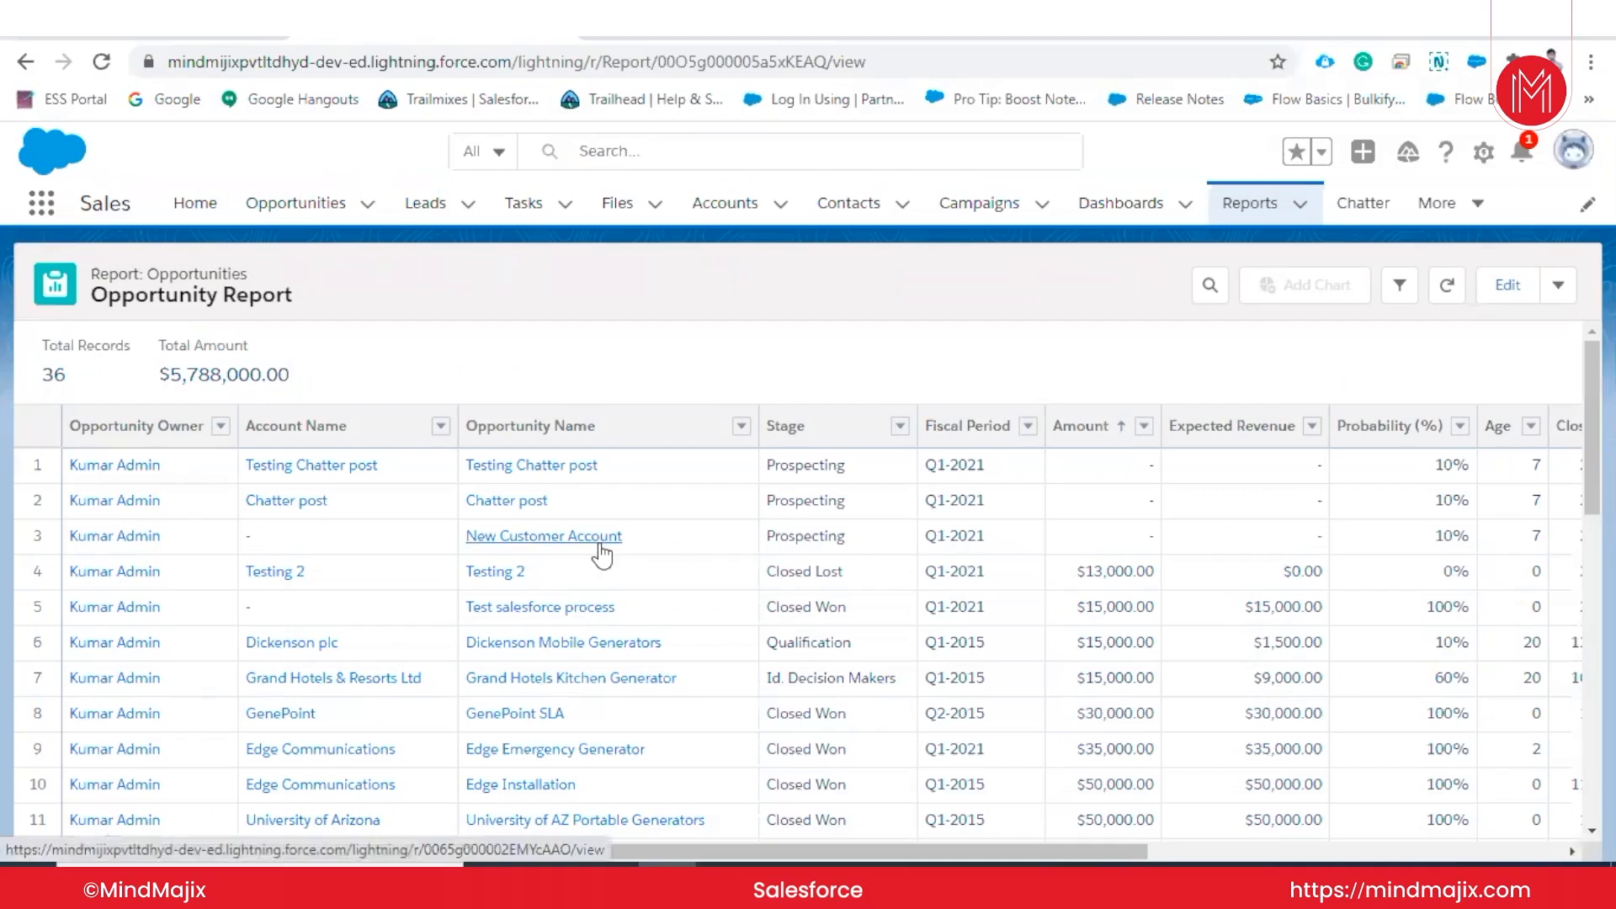
- Return to the Salesforce report, open it for editing and group its rows by Stage
{"action": "left_click", "coordinate": [1506, 287]}
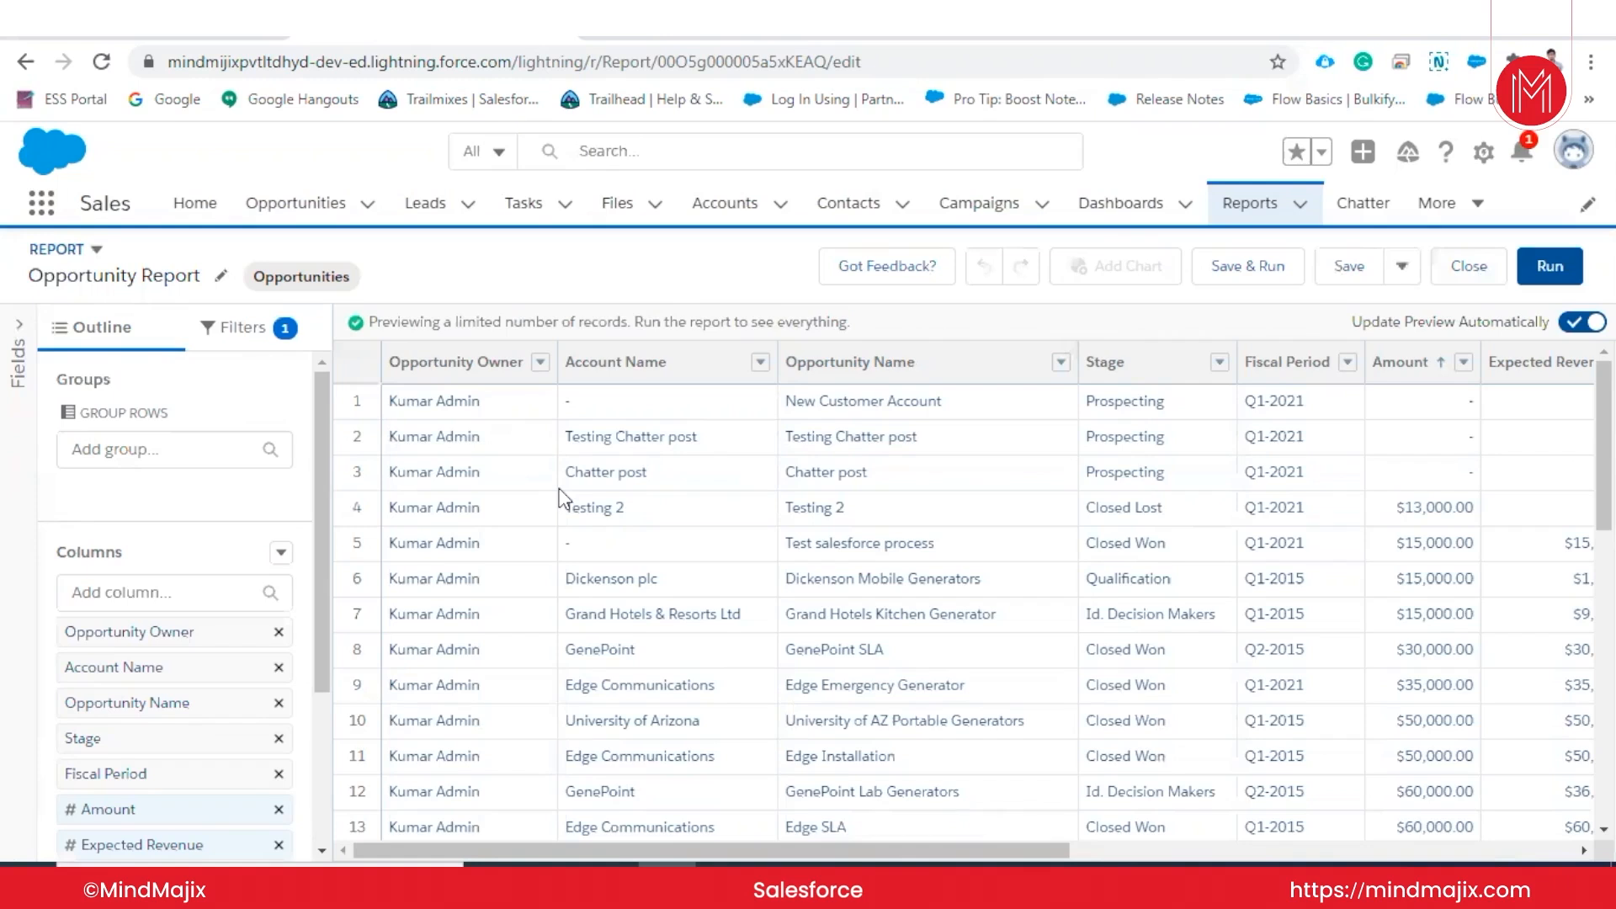
{"action": "left_click", "coordinate": [139, 741]}
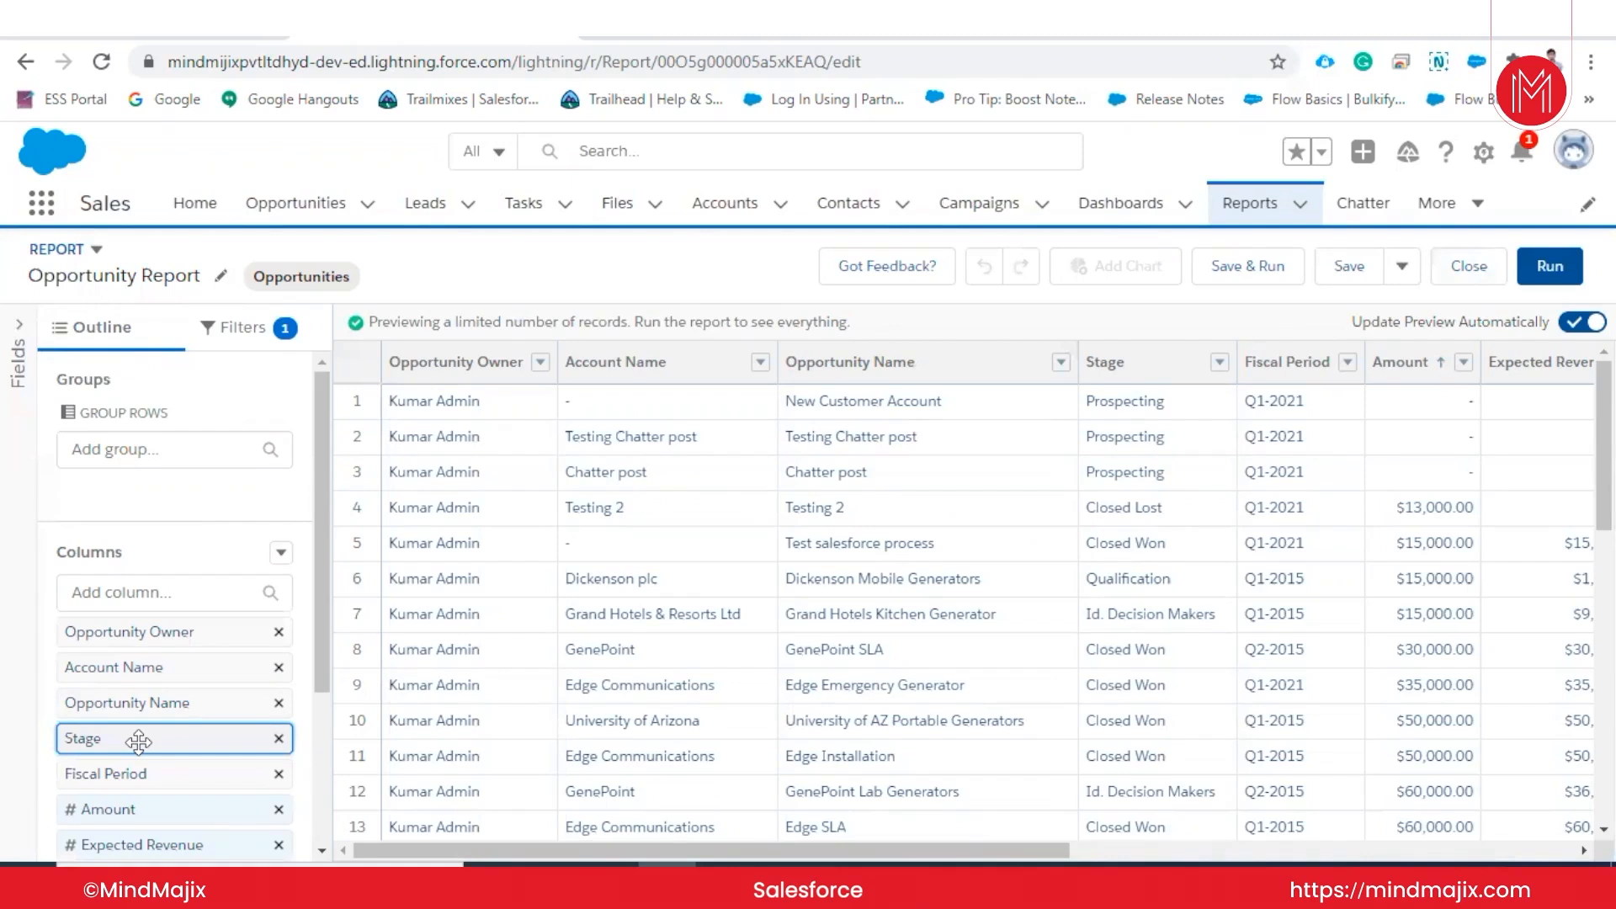
{"action": "left_click_drag", "start_coordinate": [139, 742], "coordinate": [183, 532]}
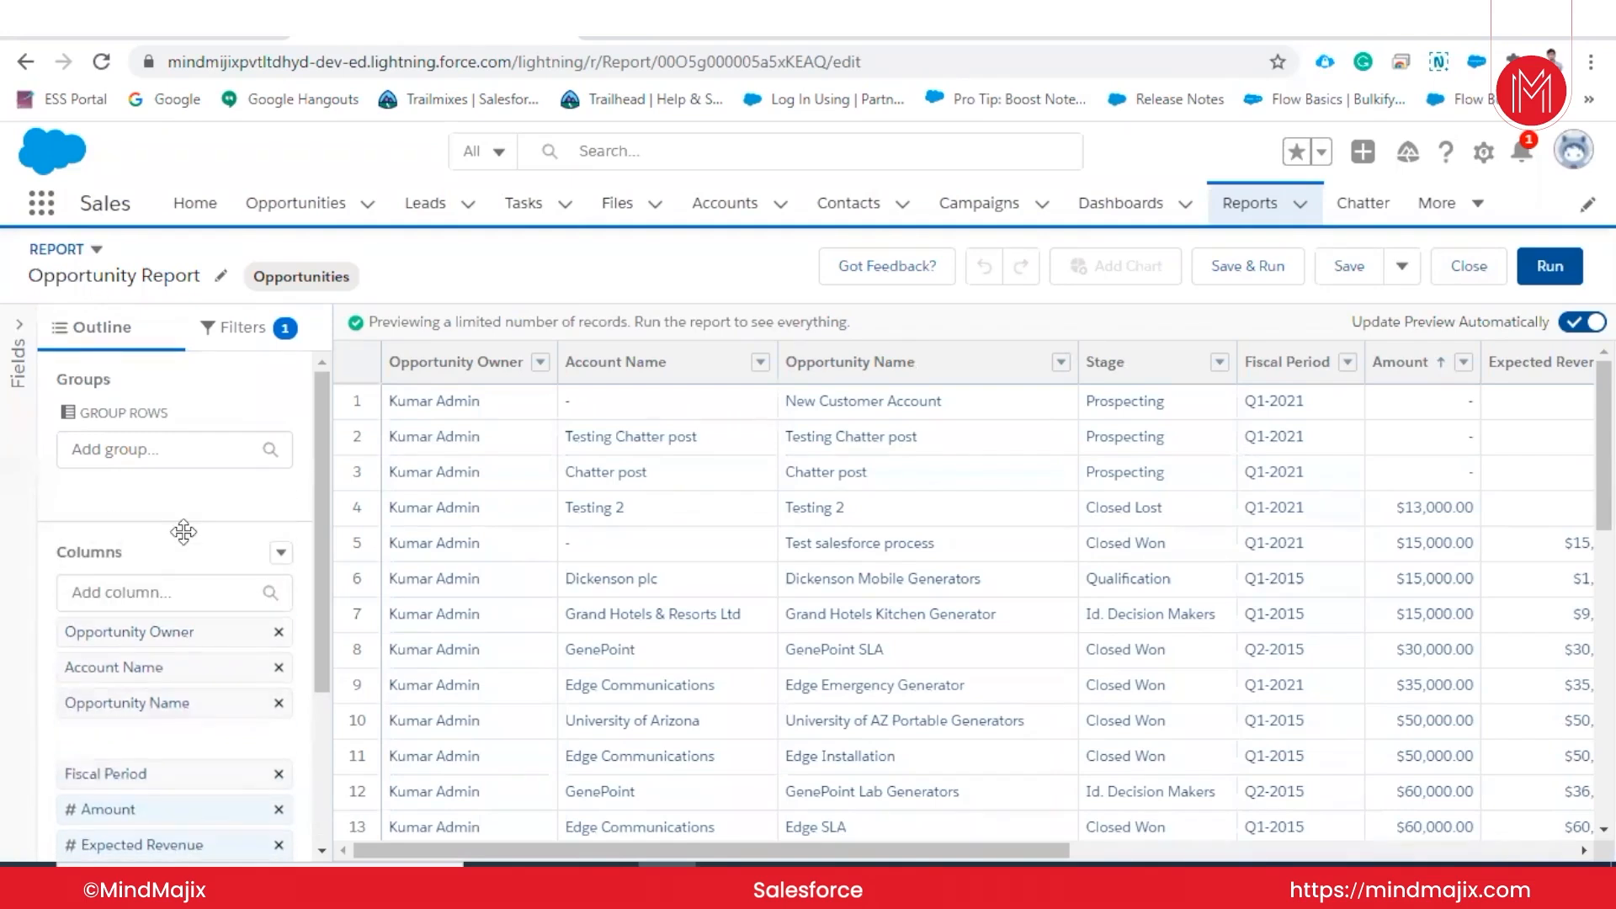
{"action": "left_click_drag", "start_coordinate": [145, 741], "coordinate": [188, 498]}
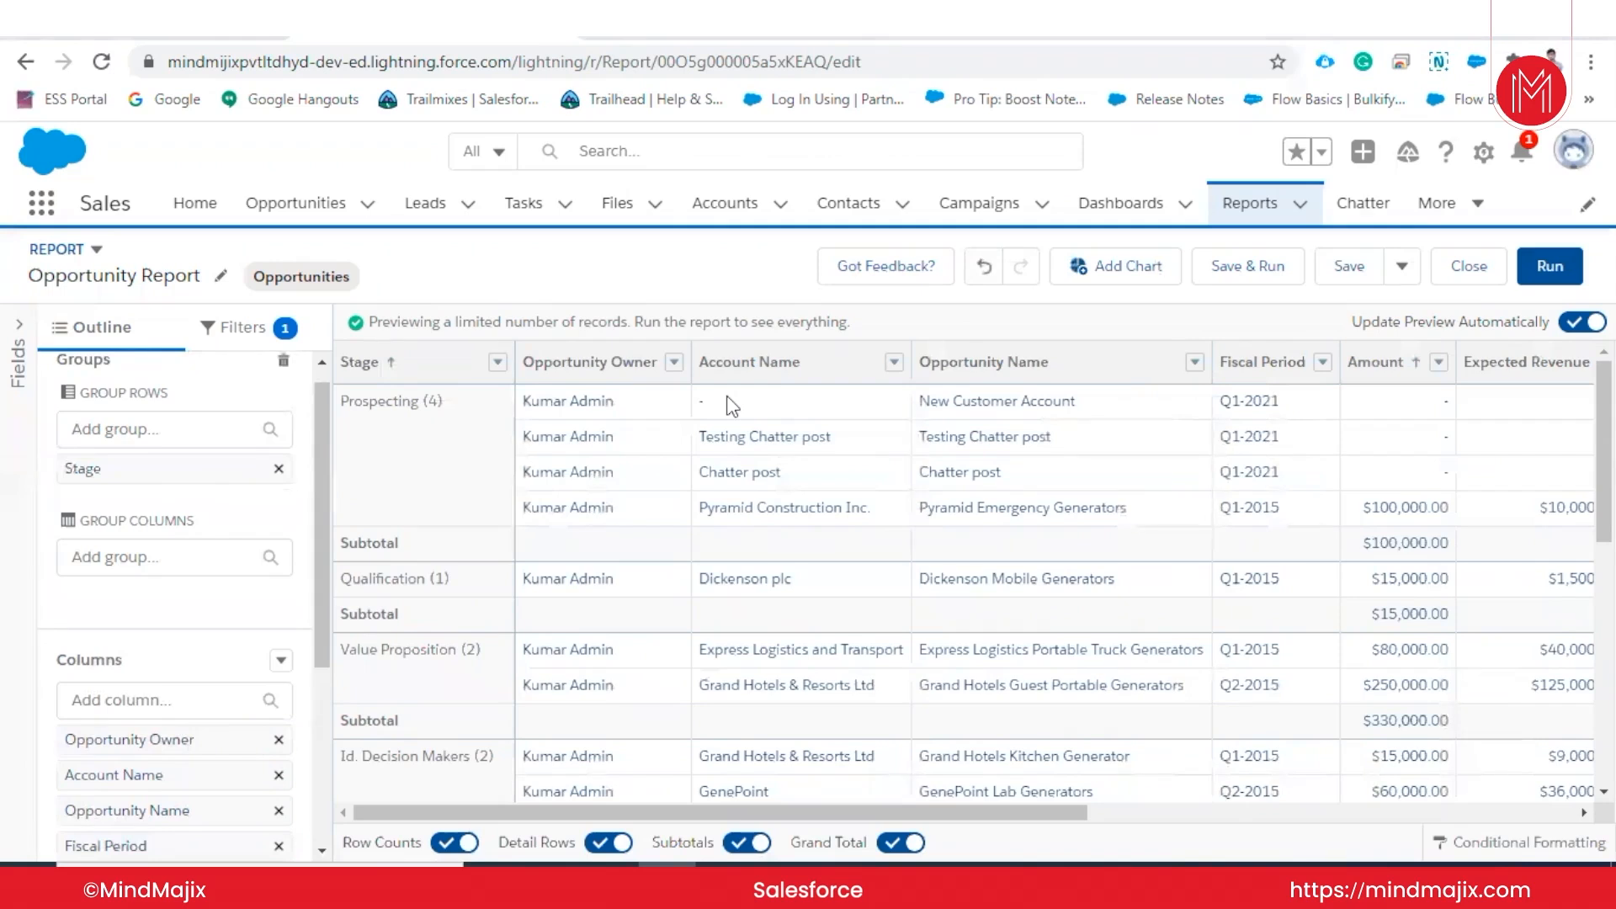
- Review the preview's Stage groups with their row counts, detail columns and Amount subtotals
{"action": "scroll", "coordinate": [502, 628], "scroll_direction": "down", "scroll_amount": 6}
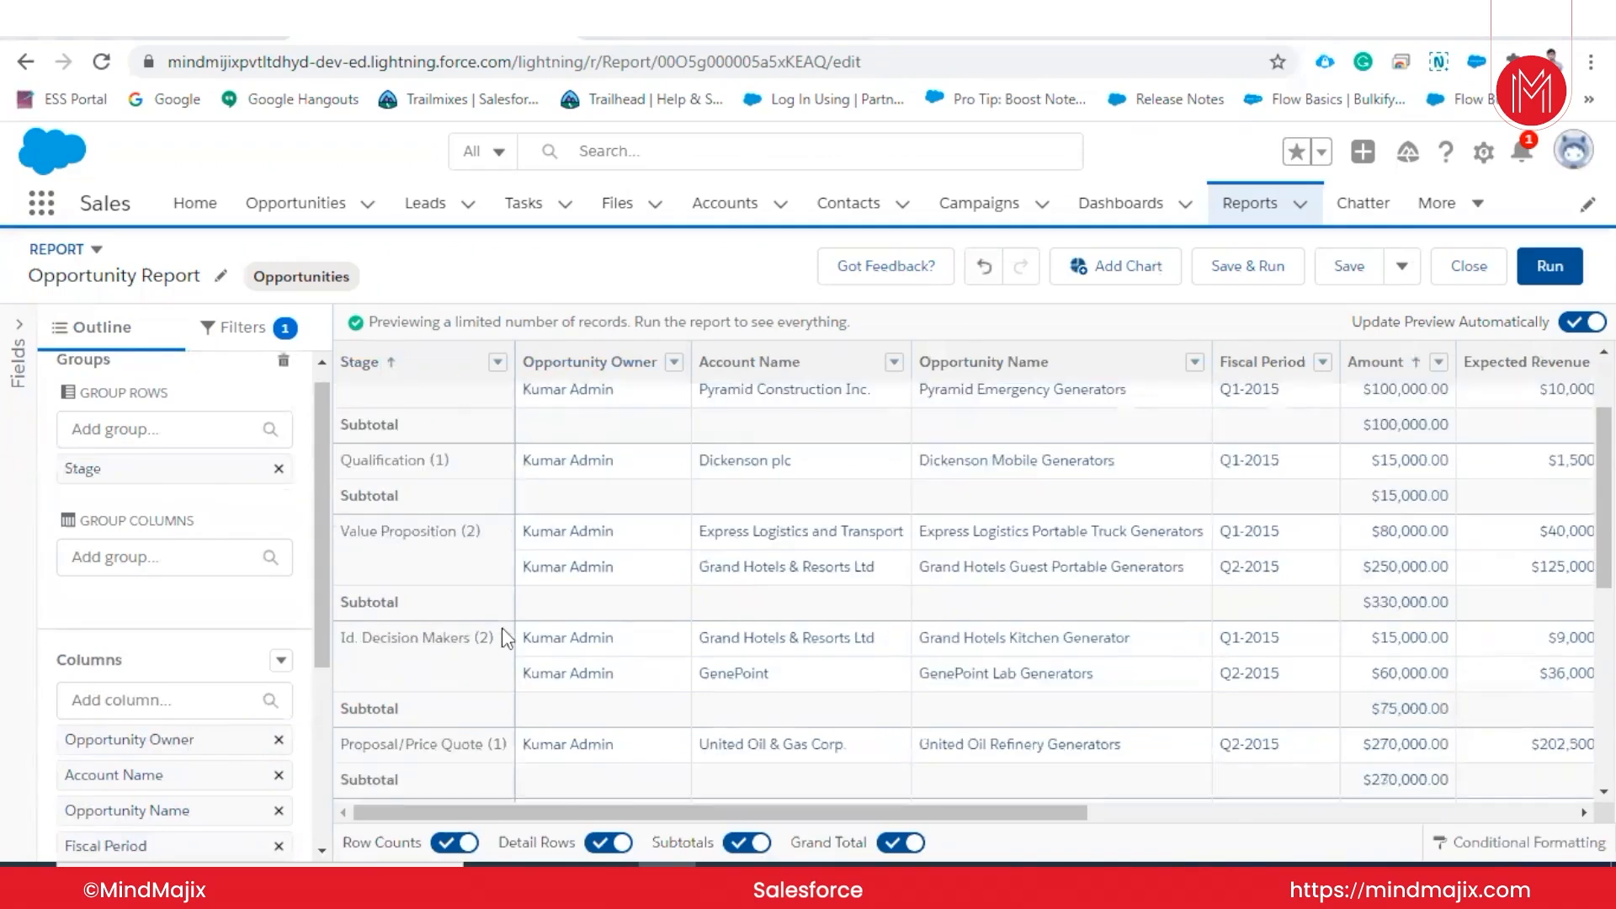
{"action": "scroll", "coordinate": [471, 581], "scroll_direction": "up", "scroll_amount": 6}
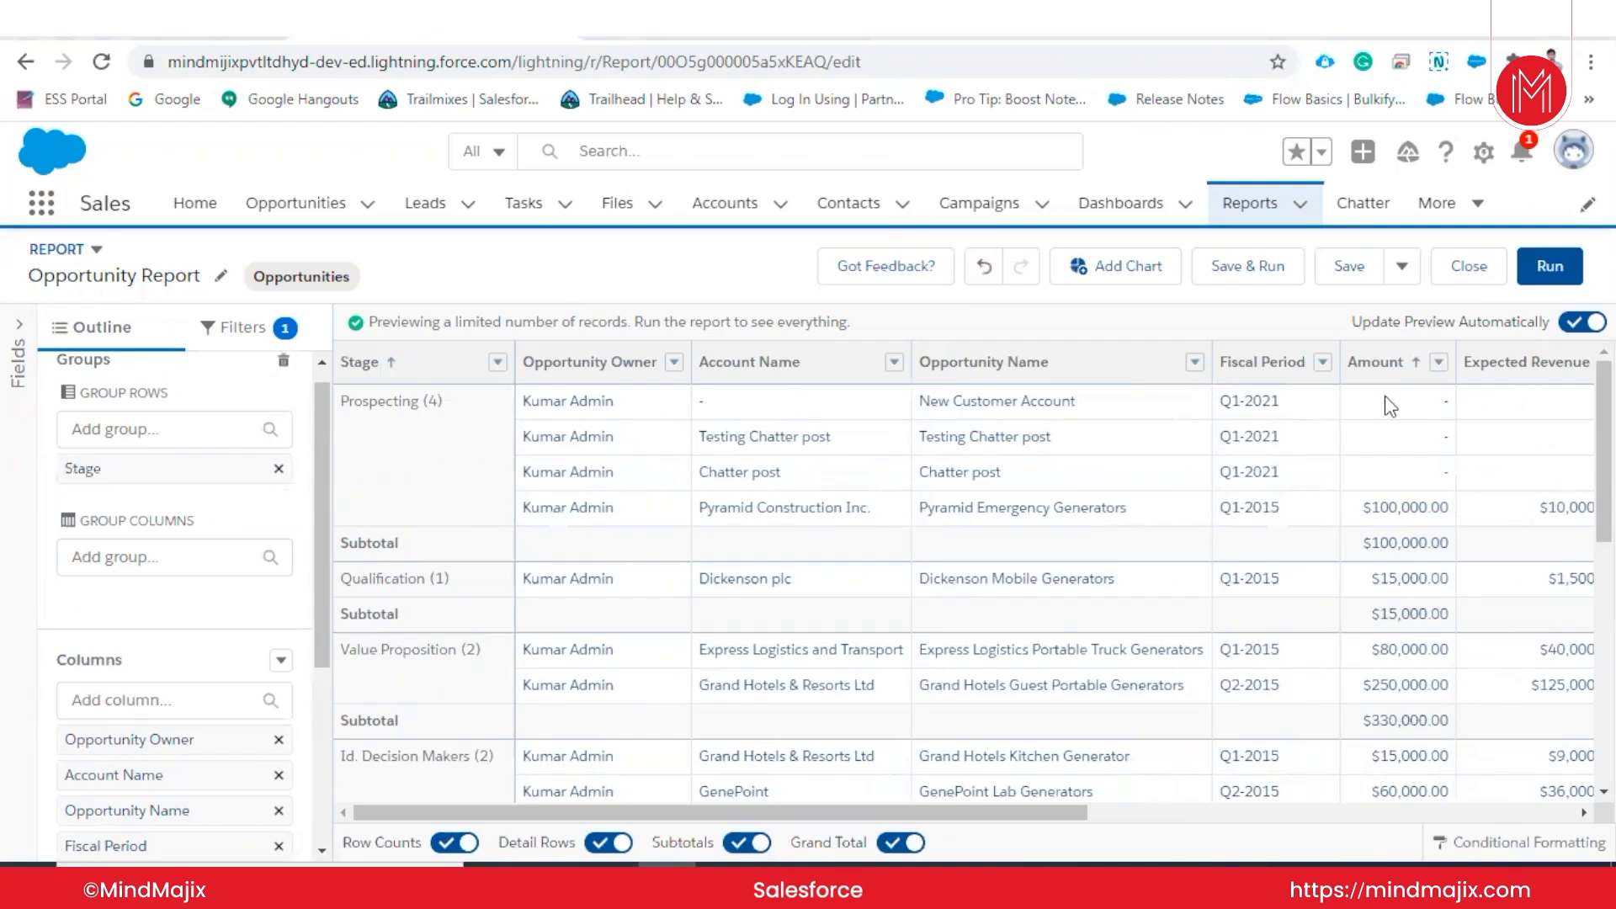
{"action": "scroll", "coordinate": [1386, 395], "scroll_direction": "right", "scroll_amount": 5}
{"action": "scroll", "coordinate": [1385, 396], "scroll_direction": "left", "scroll_amount": 5}
{"action": "scroll", "coordinate": [595, 538], "scroll_direction": "down", "scroll_amount": 3}
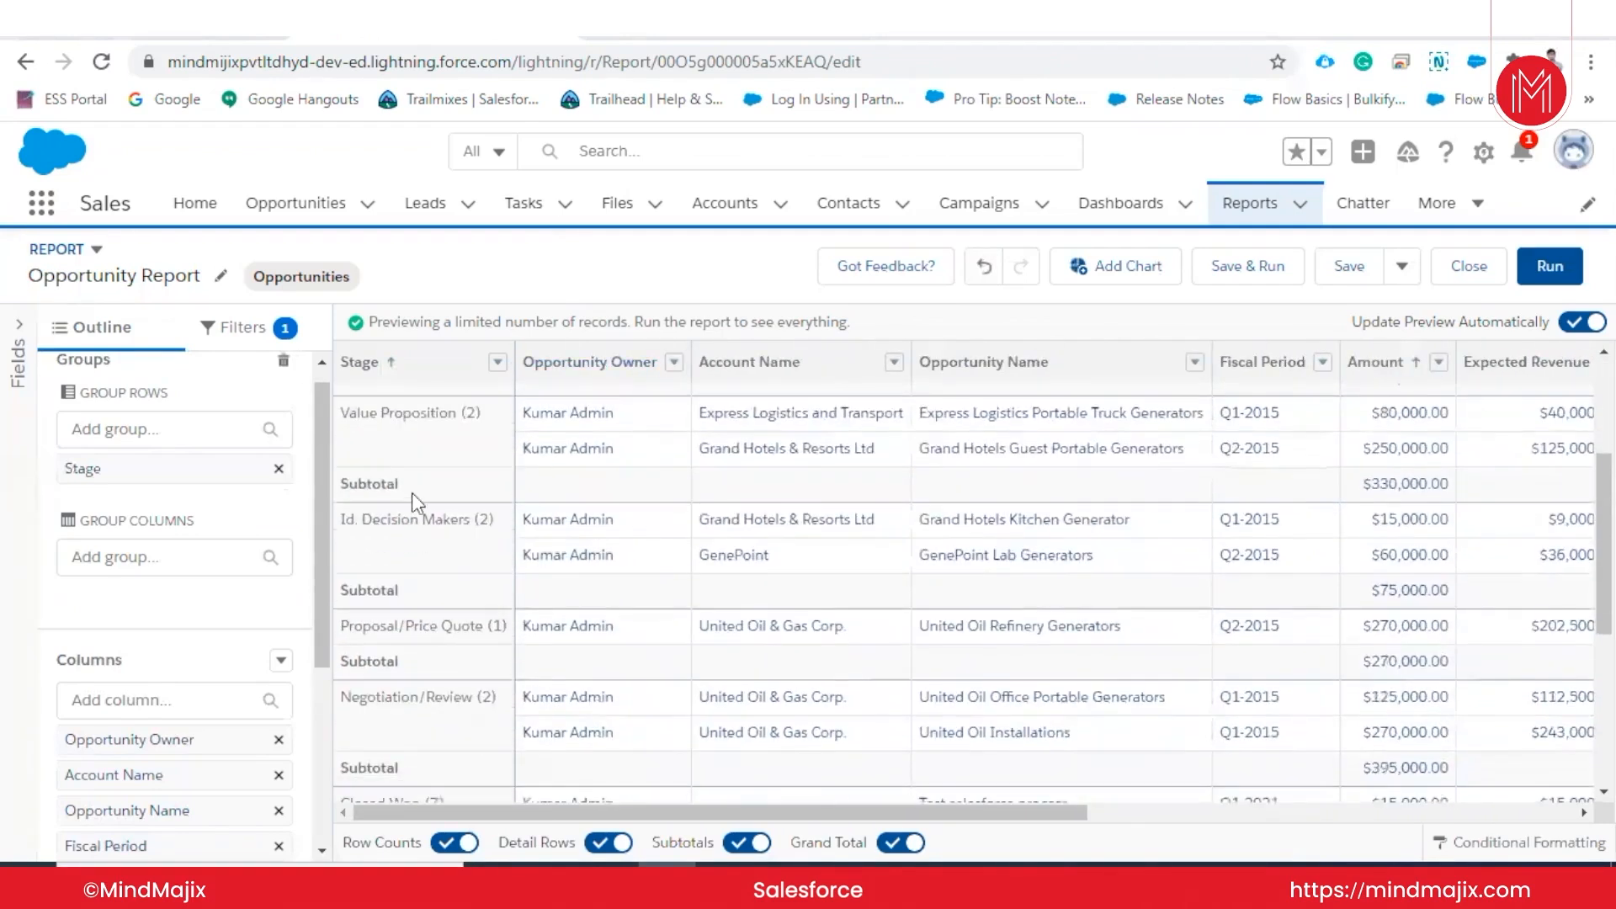
{"action": "scroll", "coordinate": [391, 468], "scroll_direction": "up", "scroll_amount": 3}
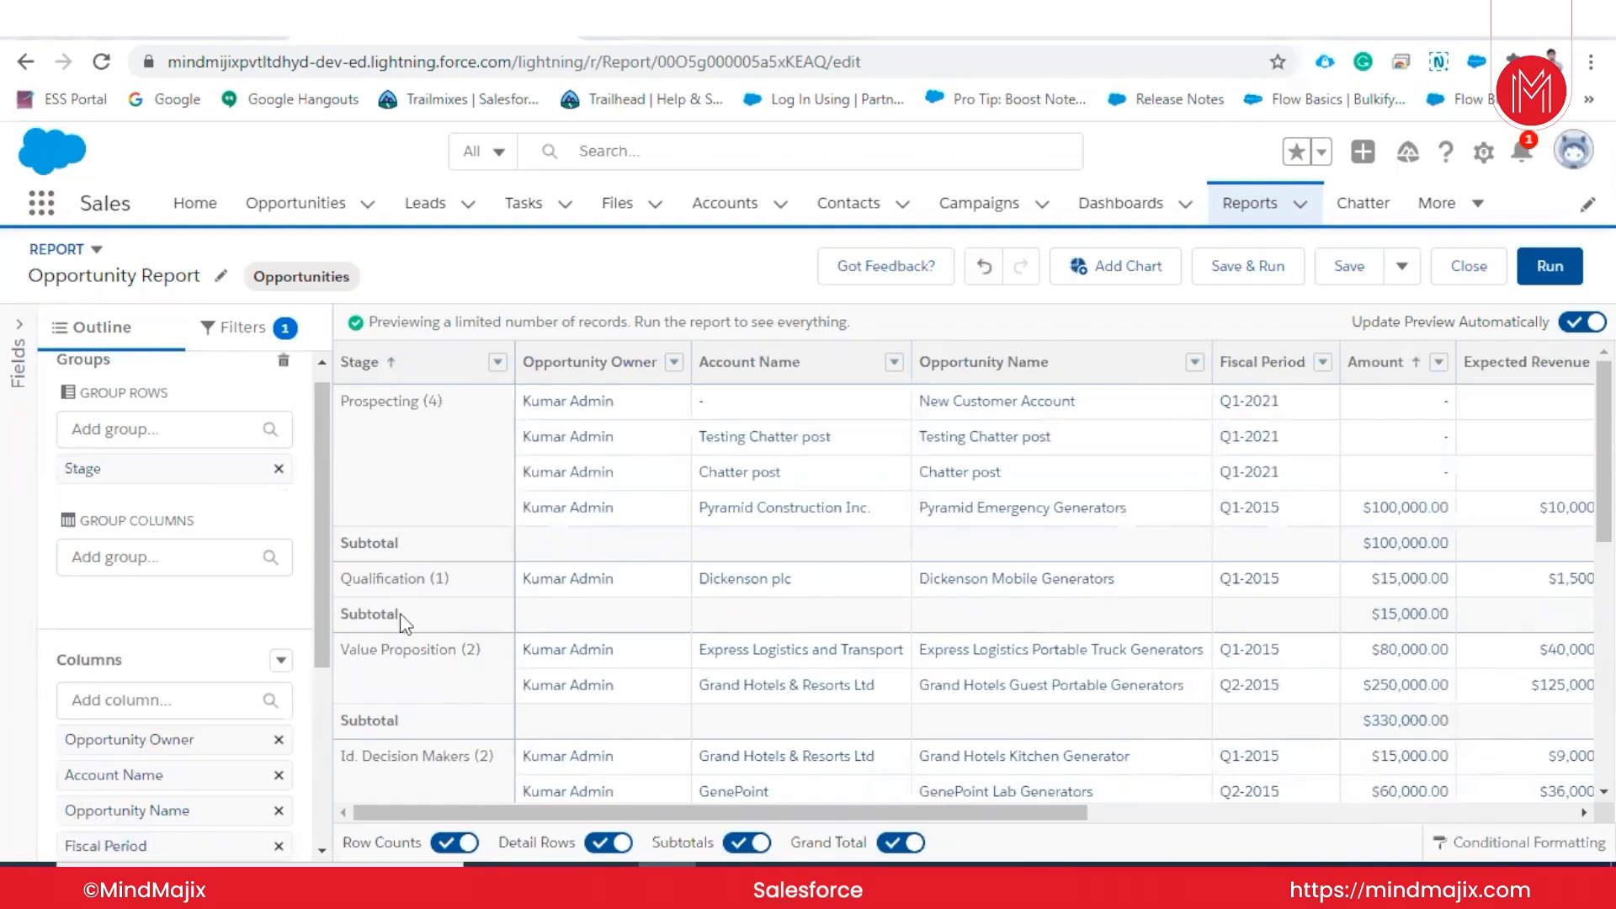
{"action": "scroll", "coordinate": [406, 642], "scroll_direction": "down", "scroll_amount": 5}
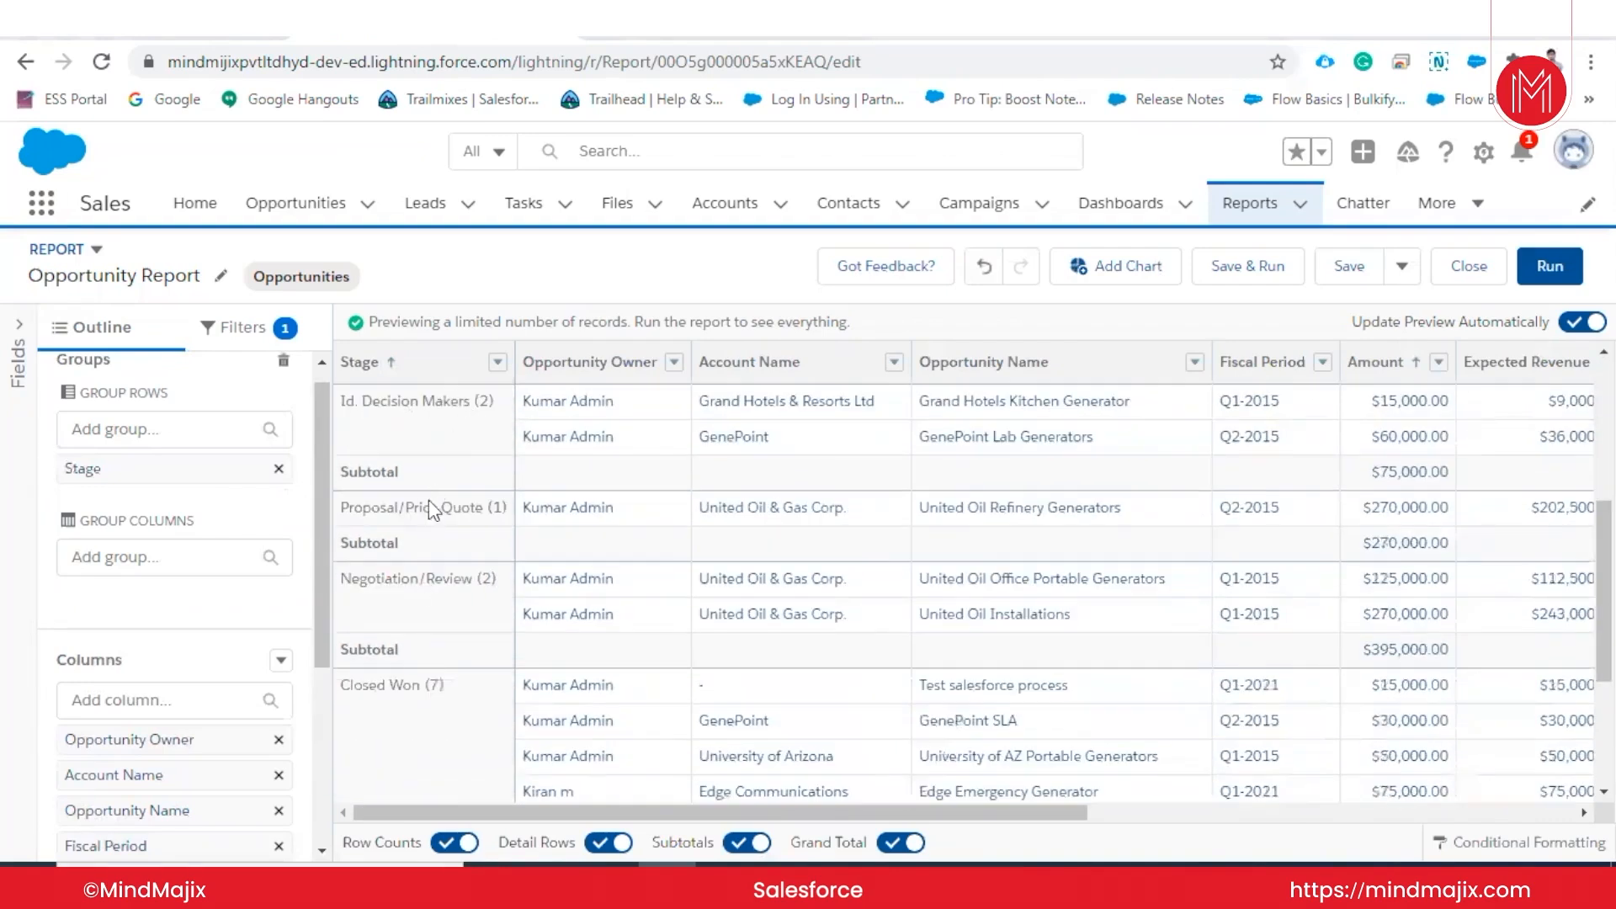
- Add a chart to the Stage-grouped report and examine its Sum of Amount bars for all stages
{"action": "scroll", "coordinate": [395, 753], "scroll_direction": "down", "scroll_amount": 3}
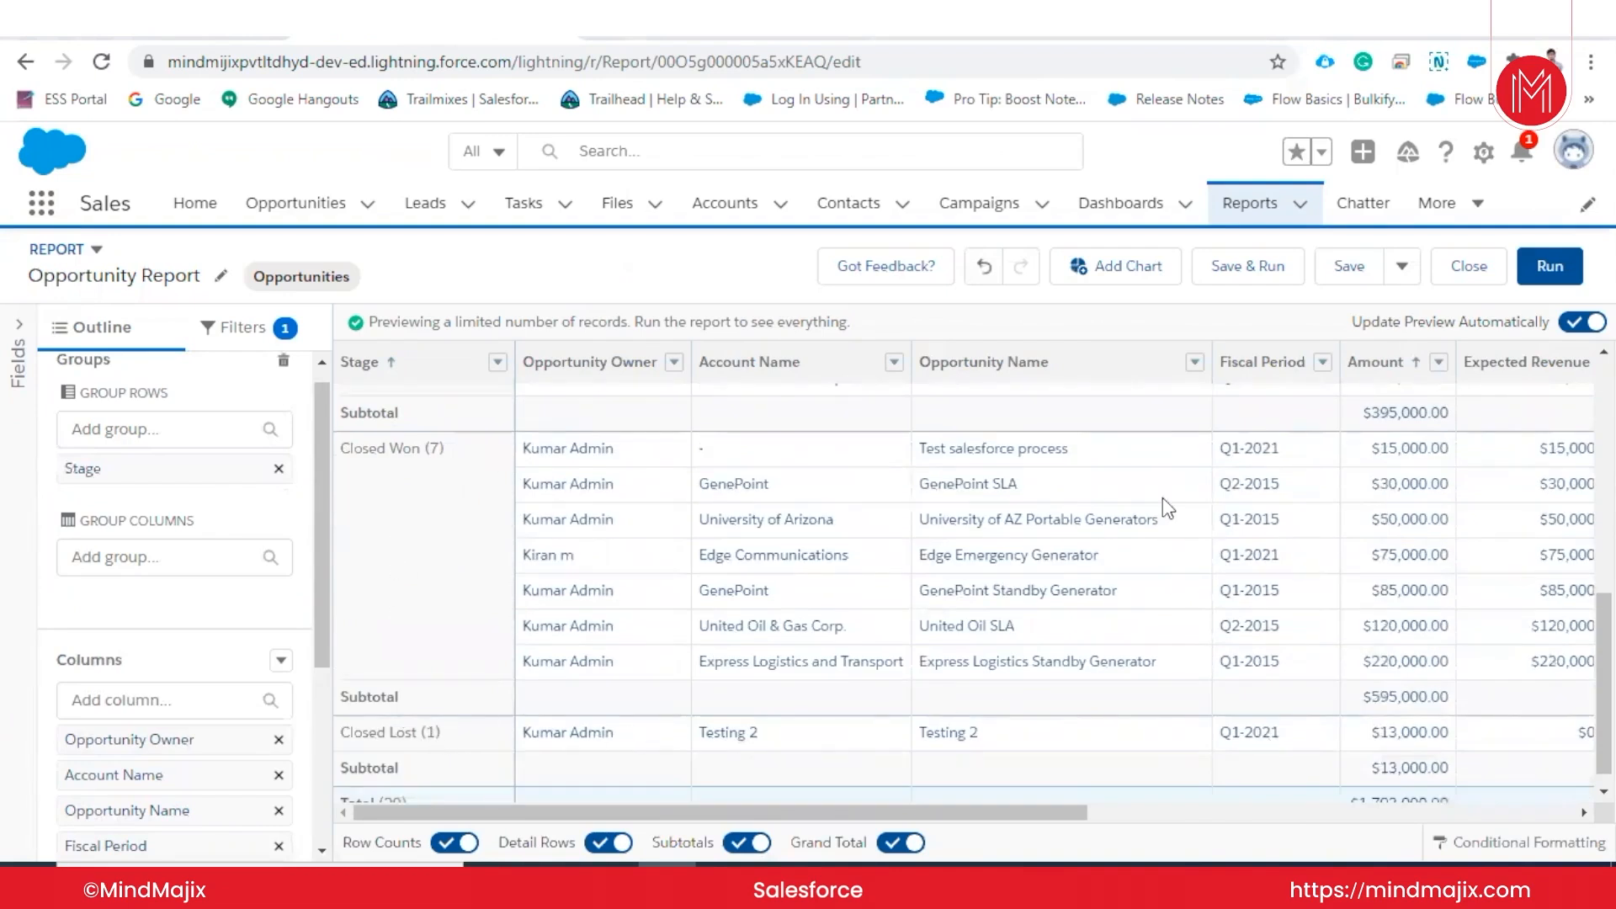
{"action": "scroll", "coordinate": [1163, 498], "scroll_direction": "up", "scroll_amount": 8}
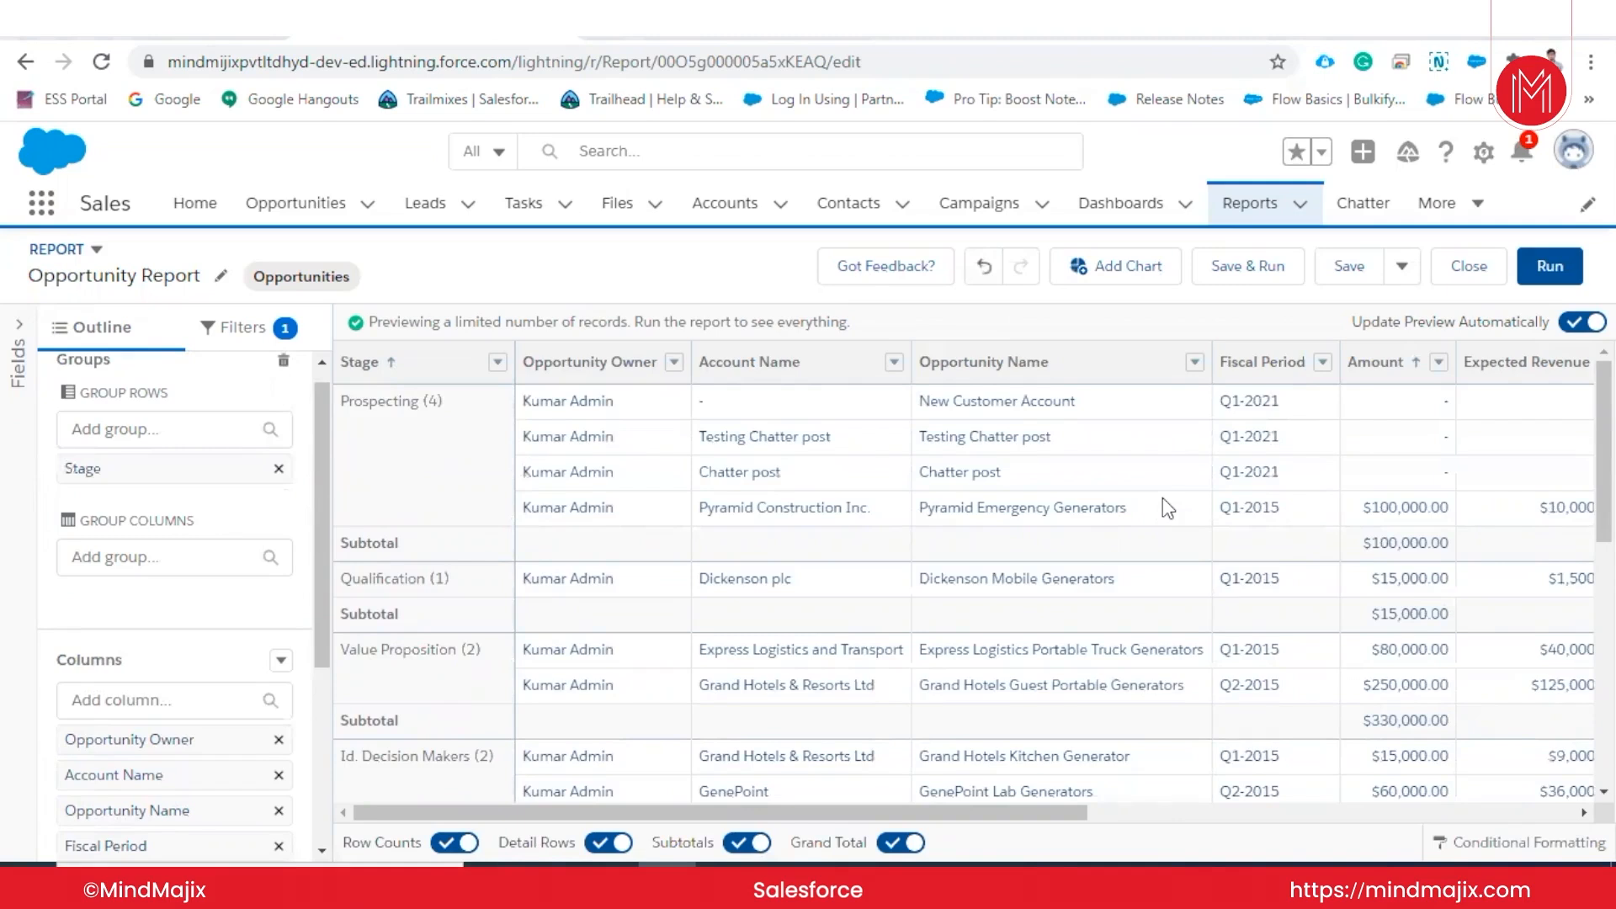
{"action": "left_click", "coordinate": [1118, 275]}
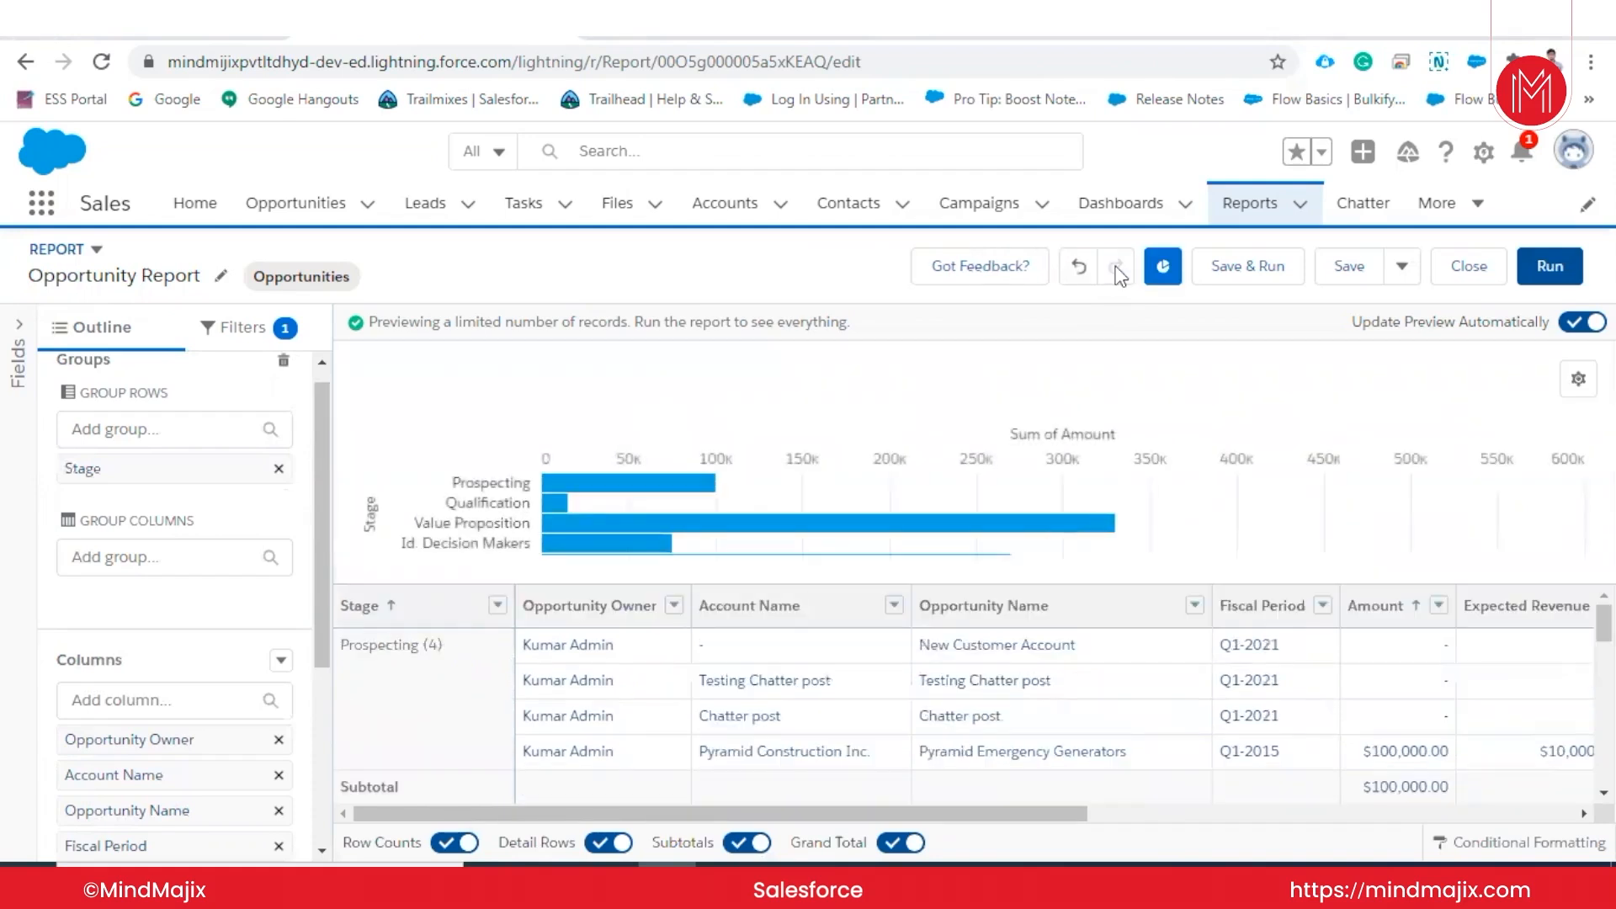
{"action": "left_click", "coordinate": [1164, 268]}
{"action": "left_click", "coordinate": [1164, 268]}
{"action": "scroll", "coordinate": [1091, 504], "scroll_direction": "down", "scroll_amount": 3}
{"action": "scroll", "coordinate": [1091, 504], "scroll_direction": "up", "scroll_amount": 3}
{"action": "scroll", "coordinate": [1091, 504], "scroll_direction": "down", "scroll_amount": 3}
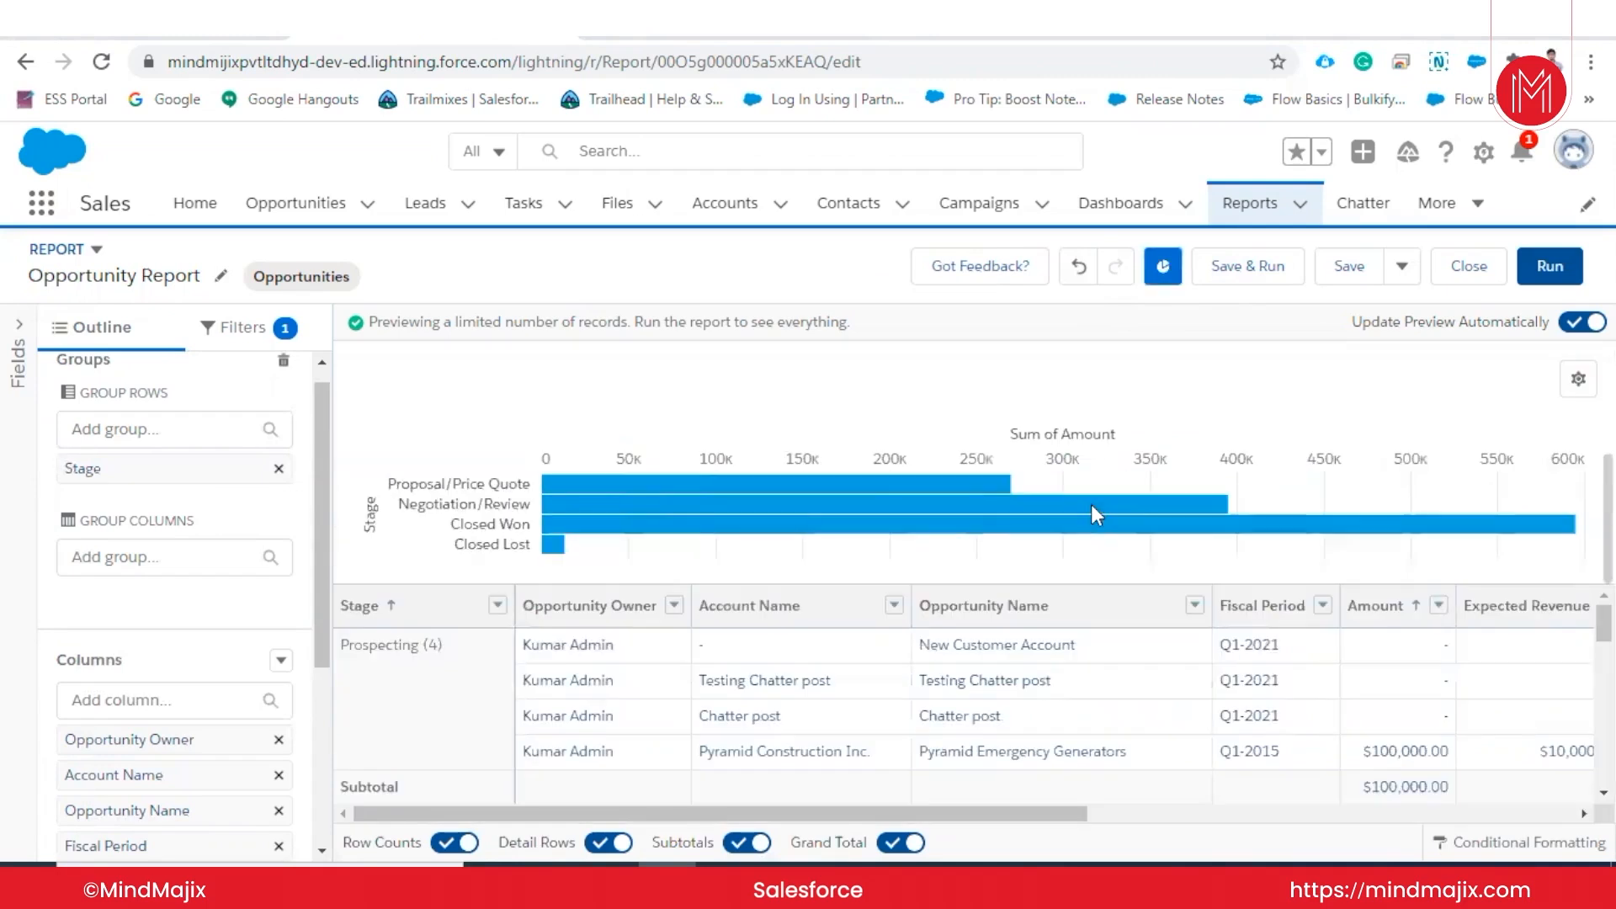
{"action": "scroll", "coordinate": [1091, 503], "scroll_direction": "up", "scroll_amount": 3}
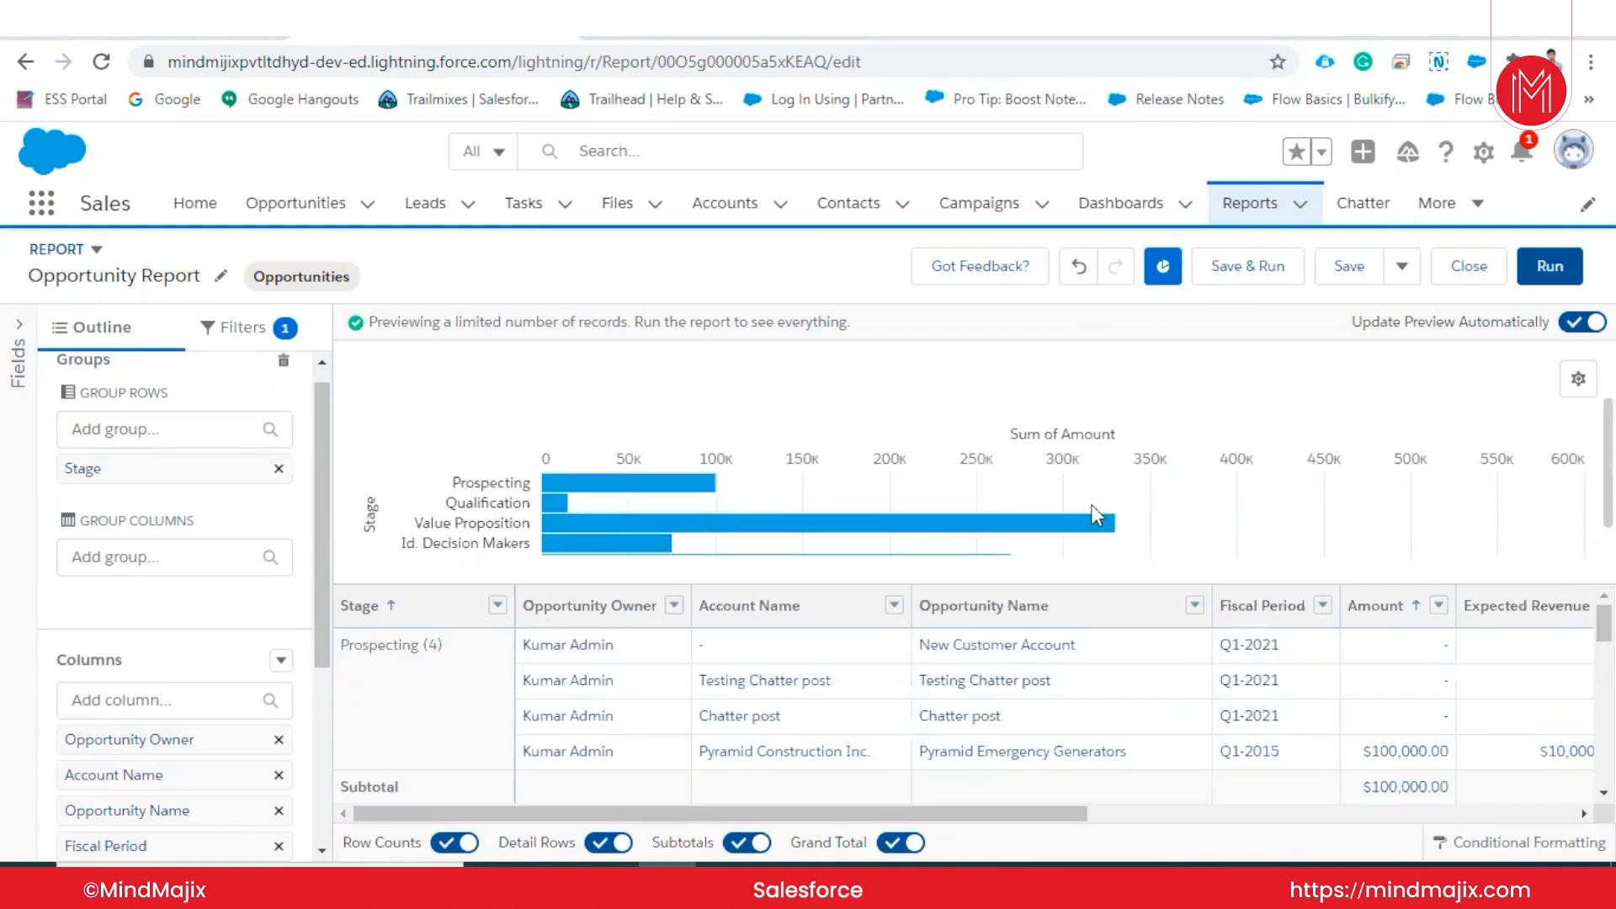
- Hide the report chart and undo its addition
{"action": "left_click", "coordinate": [1162, 268]}
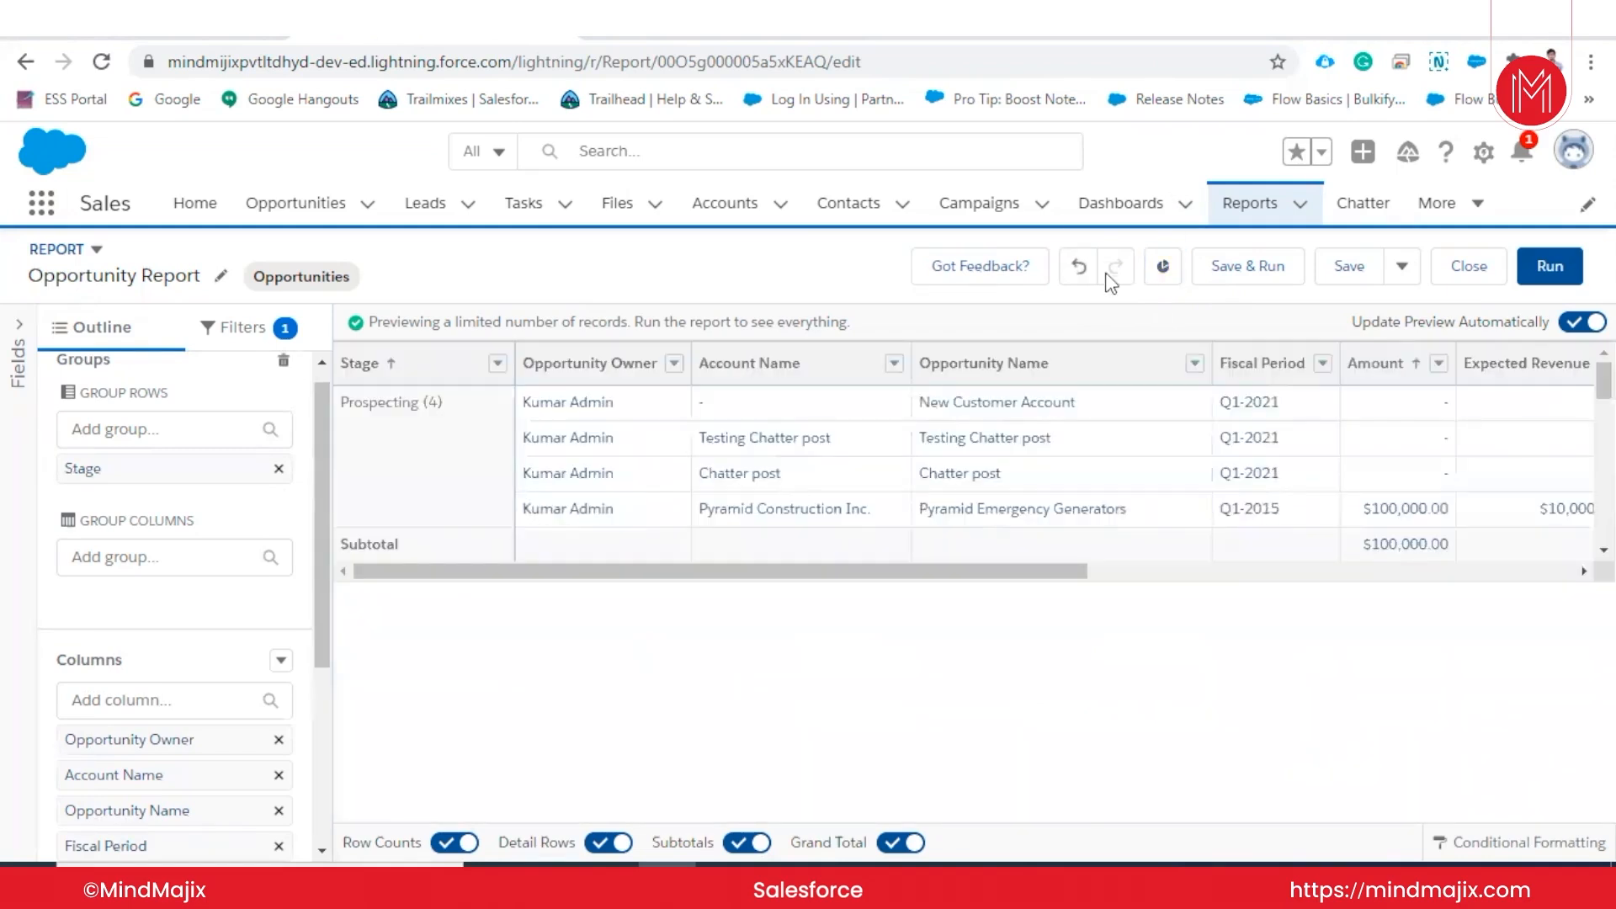
{"action": "left_click", "coordinate": [1079, 268]}
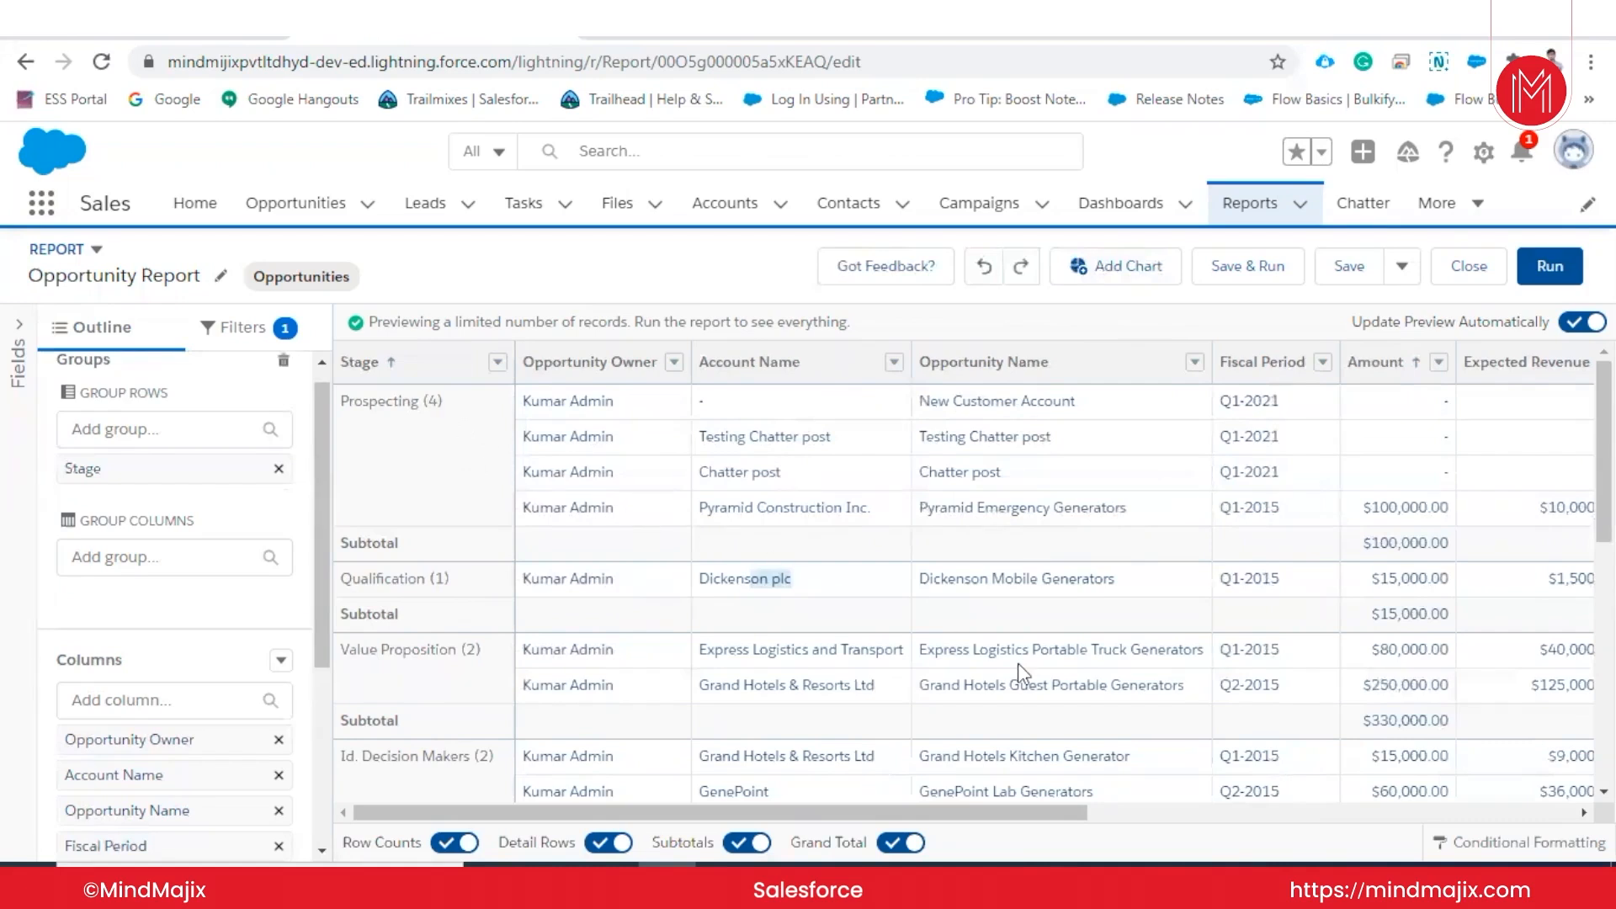
- Apply a conditional formatting rule to Sum of Amount with range limits 10000 and 20000, using red, orange and green backgrounds
{"action": "scroll", "coordinate": [1018, 674], "scroll_direction": "right", "scroll_amount": 5}
{"action": "left_click", "coordinate": [1475, 841]}
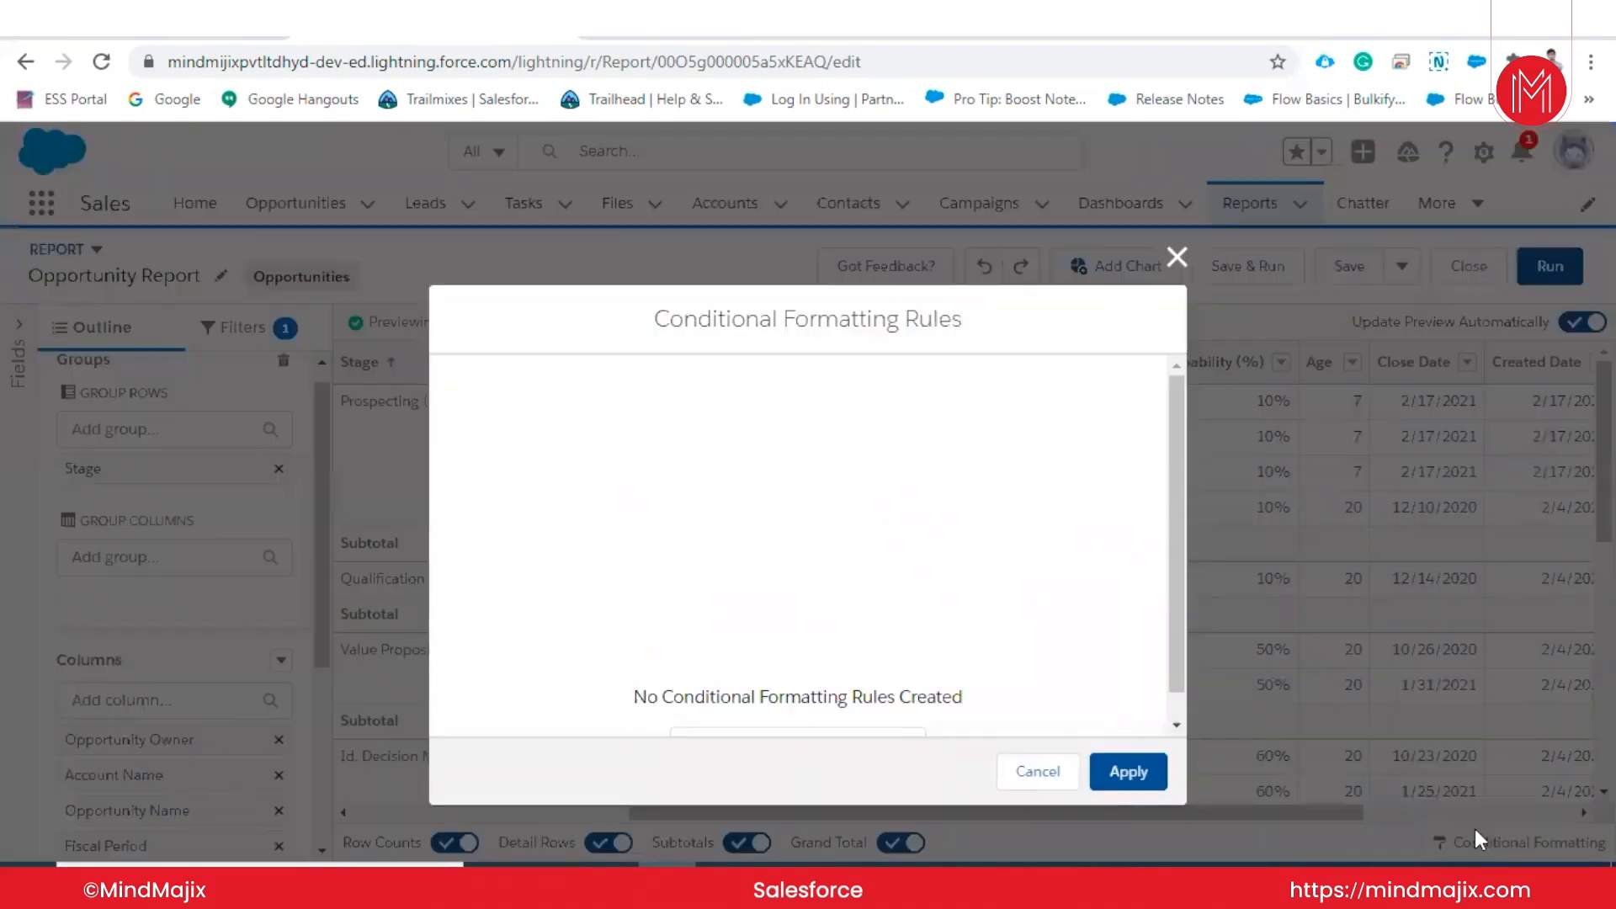
{"action": "left_click", "coordinate": [867, 712]}
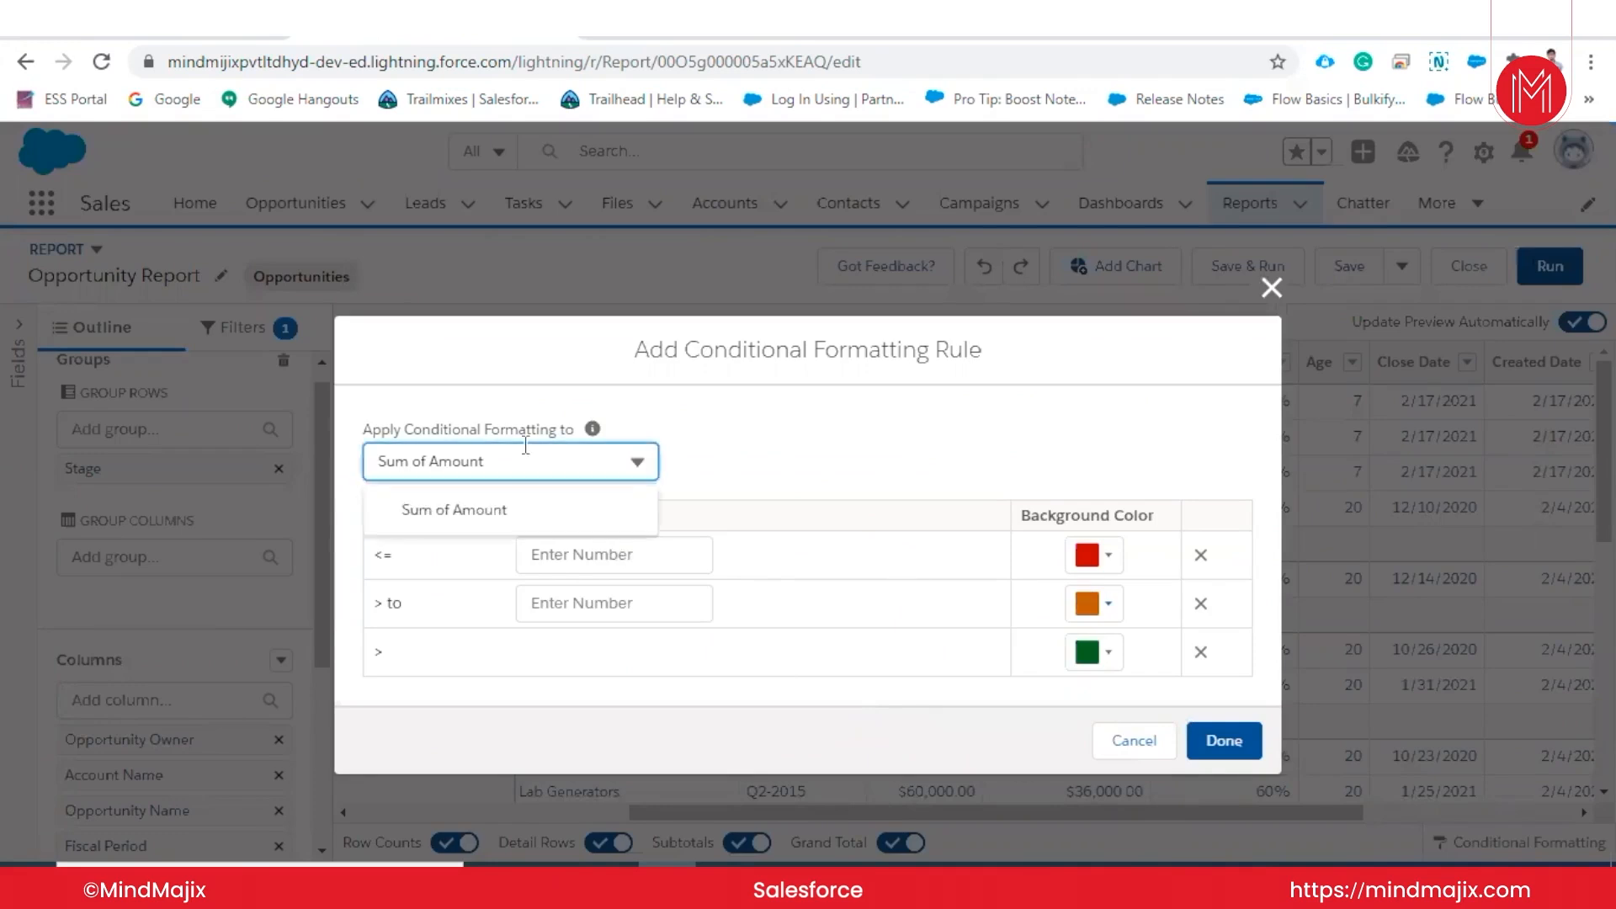
{"action": "left_click", "coordinate": [534, 508]}
{"action": "left_click", "coordinate": [588, 560]}
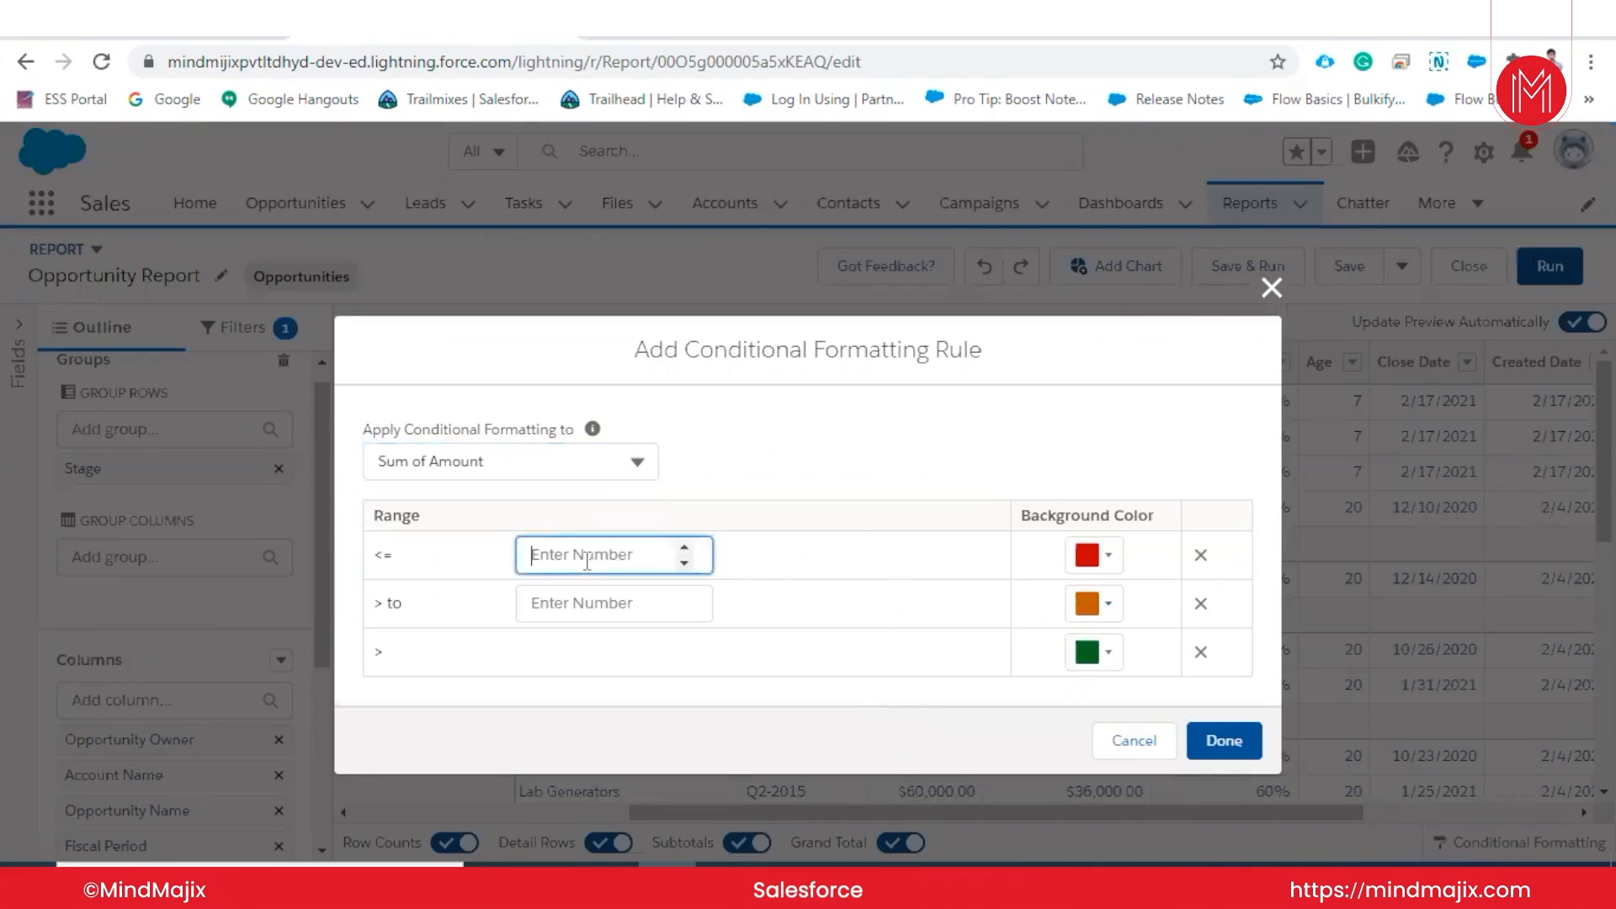
{"action": "type", "text": "10000"}
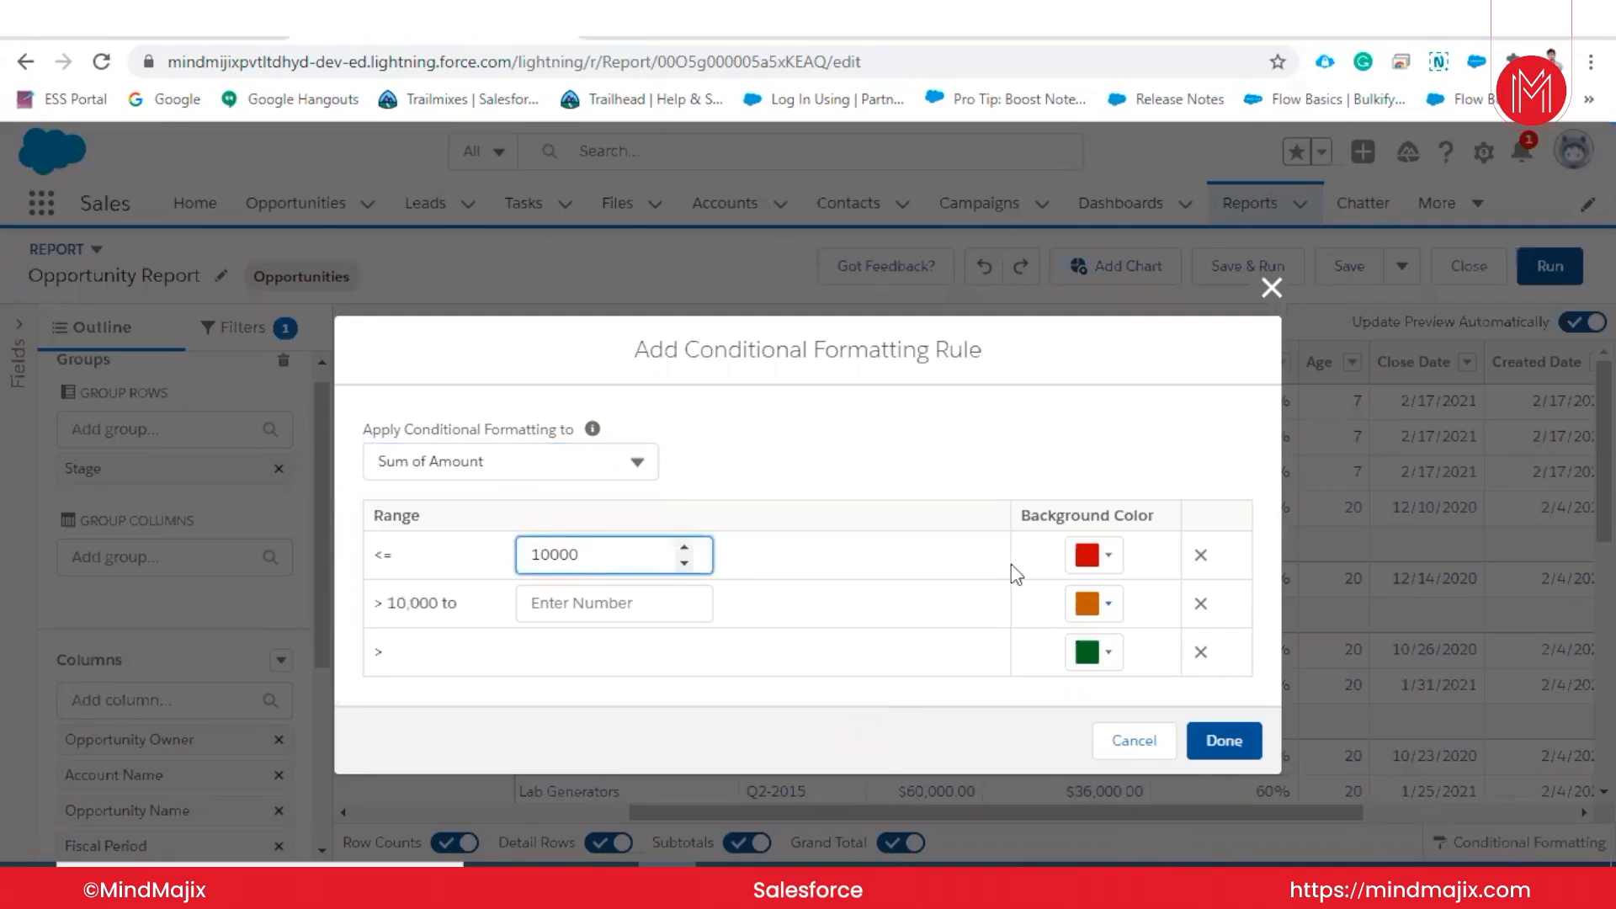
{"action": "left_click", "coordinate": [647, 606]}
{"action": "type", "text": "20000"}
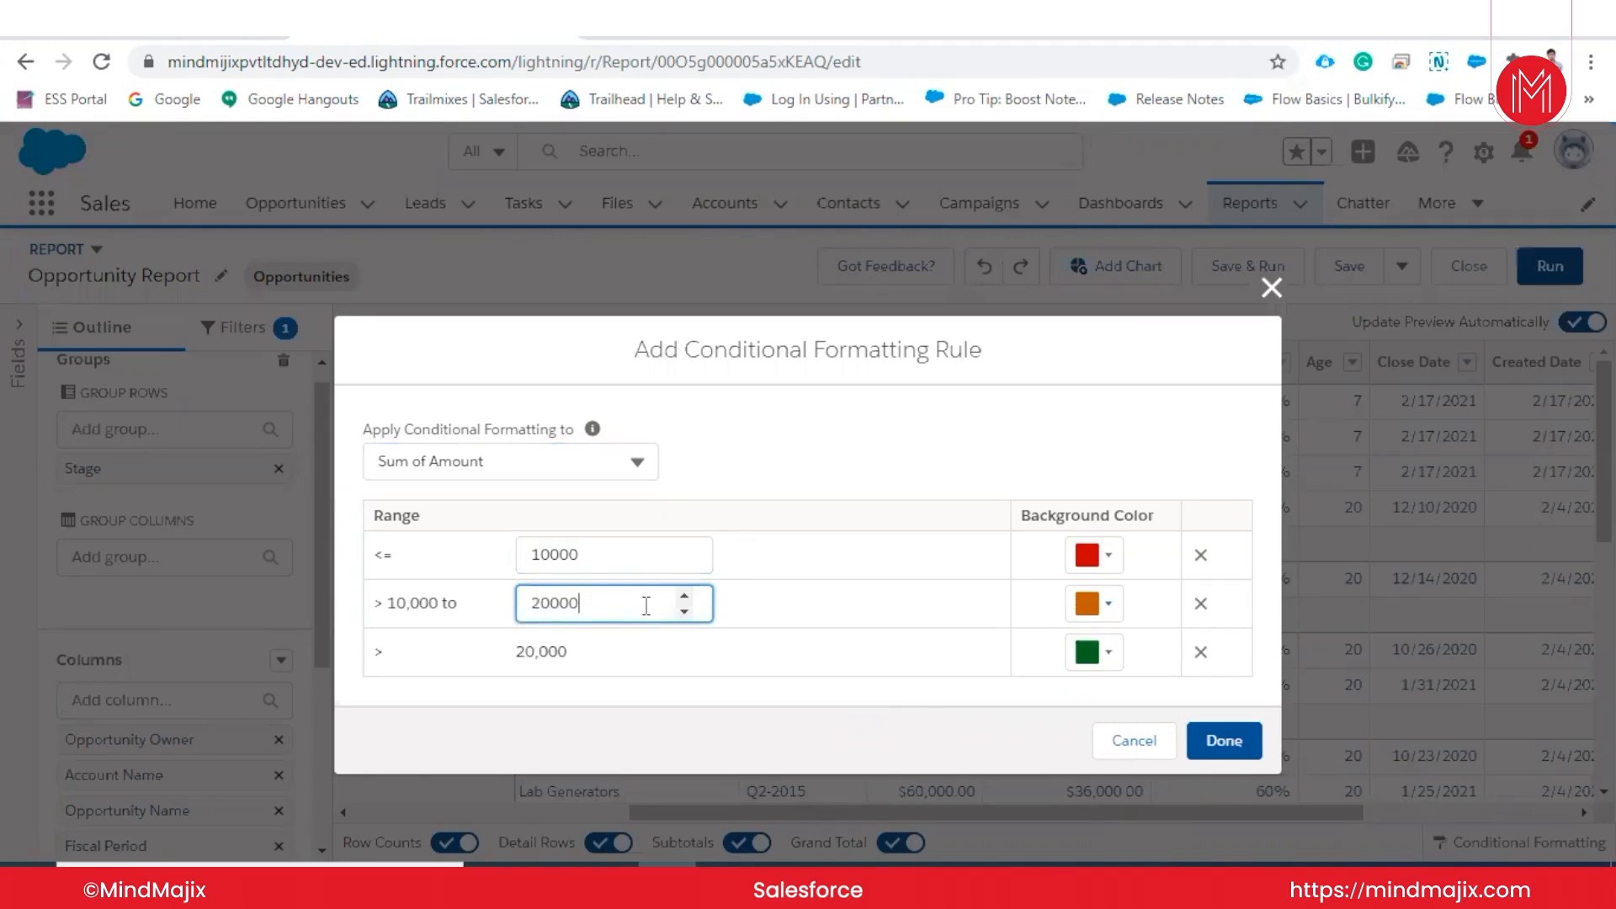
{"action": "left_click", "coordinate": [1026, 351]}
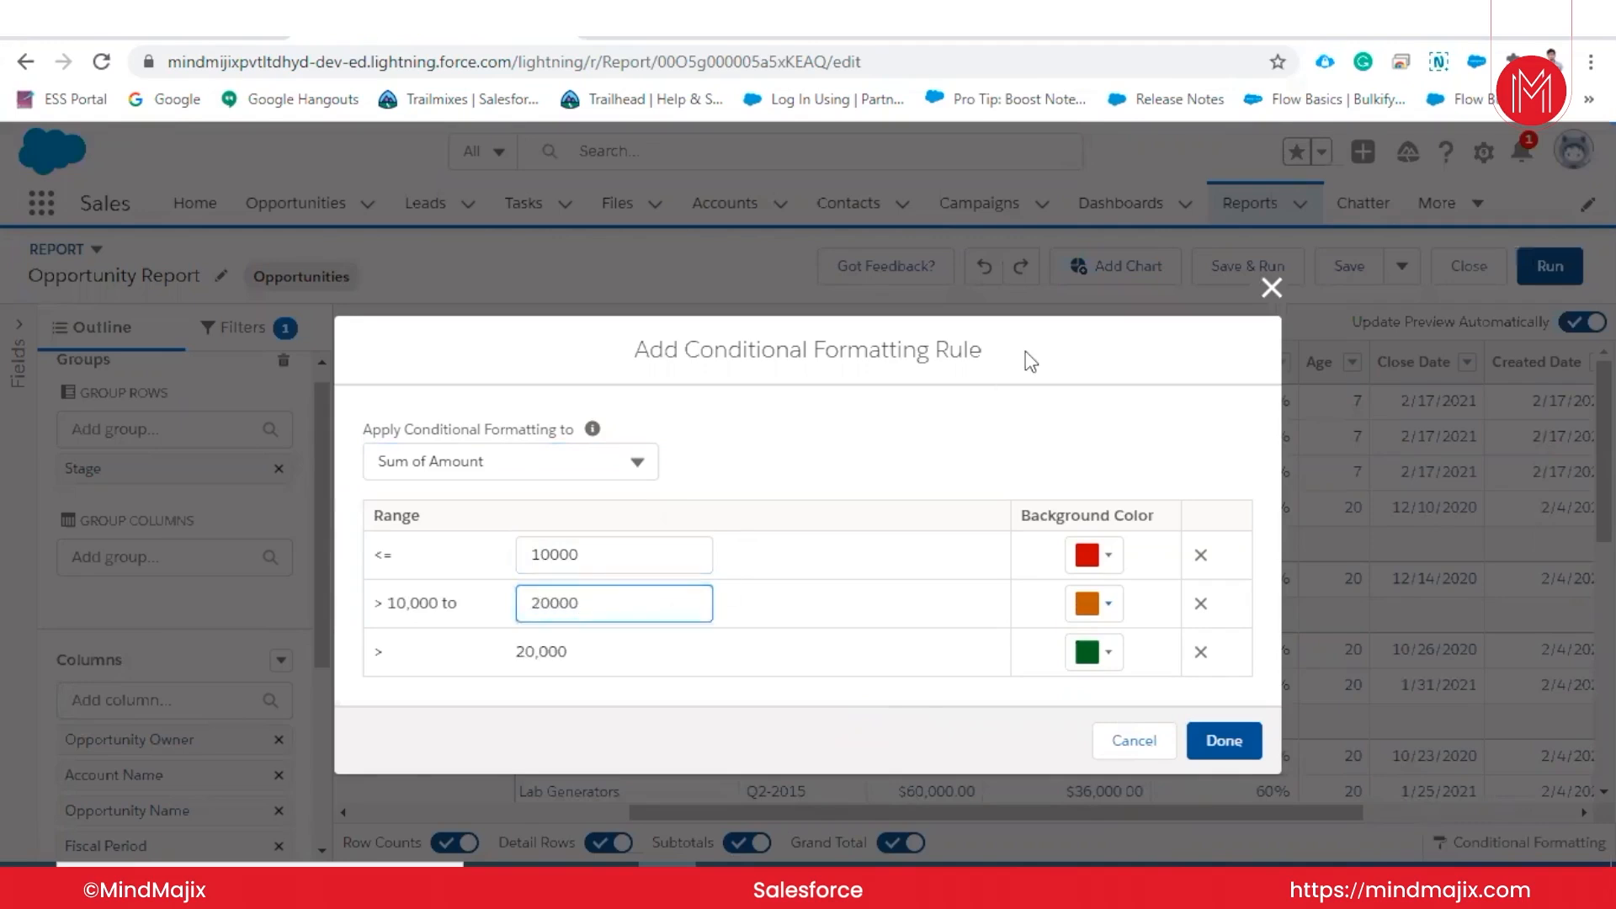
{"action": "left_click", "coordinate": [1223, 741]}
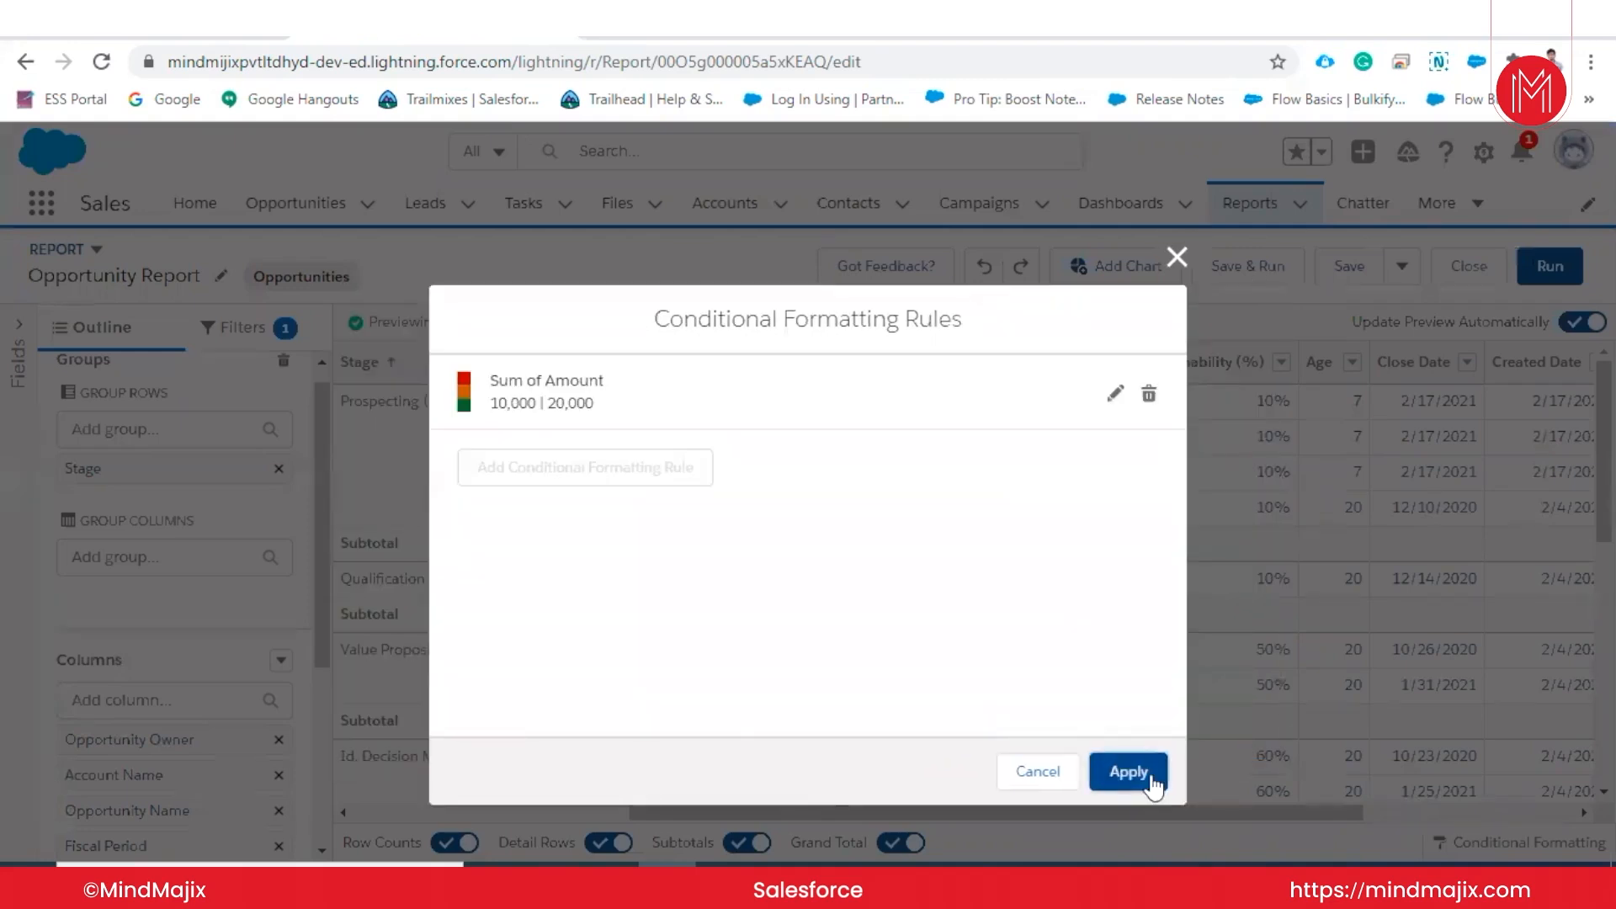
{"action": "left_click", "coordinate": [1152, 777]}
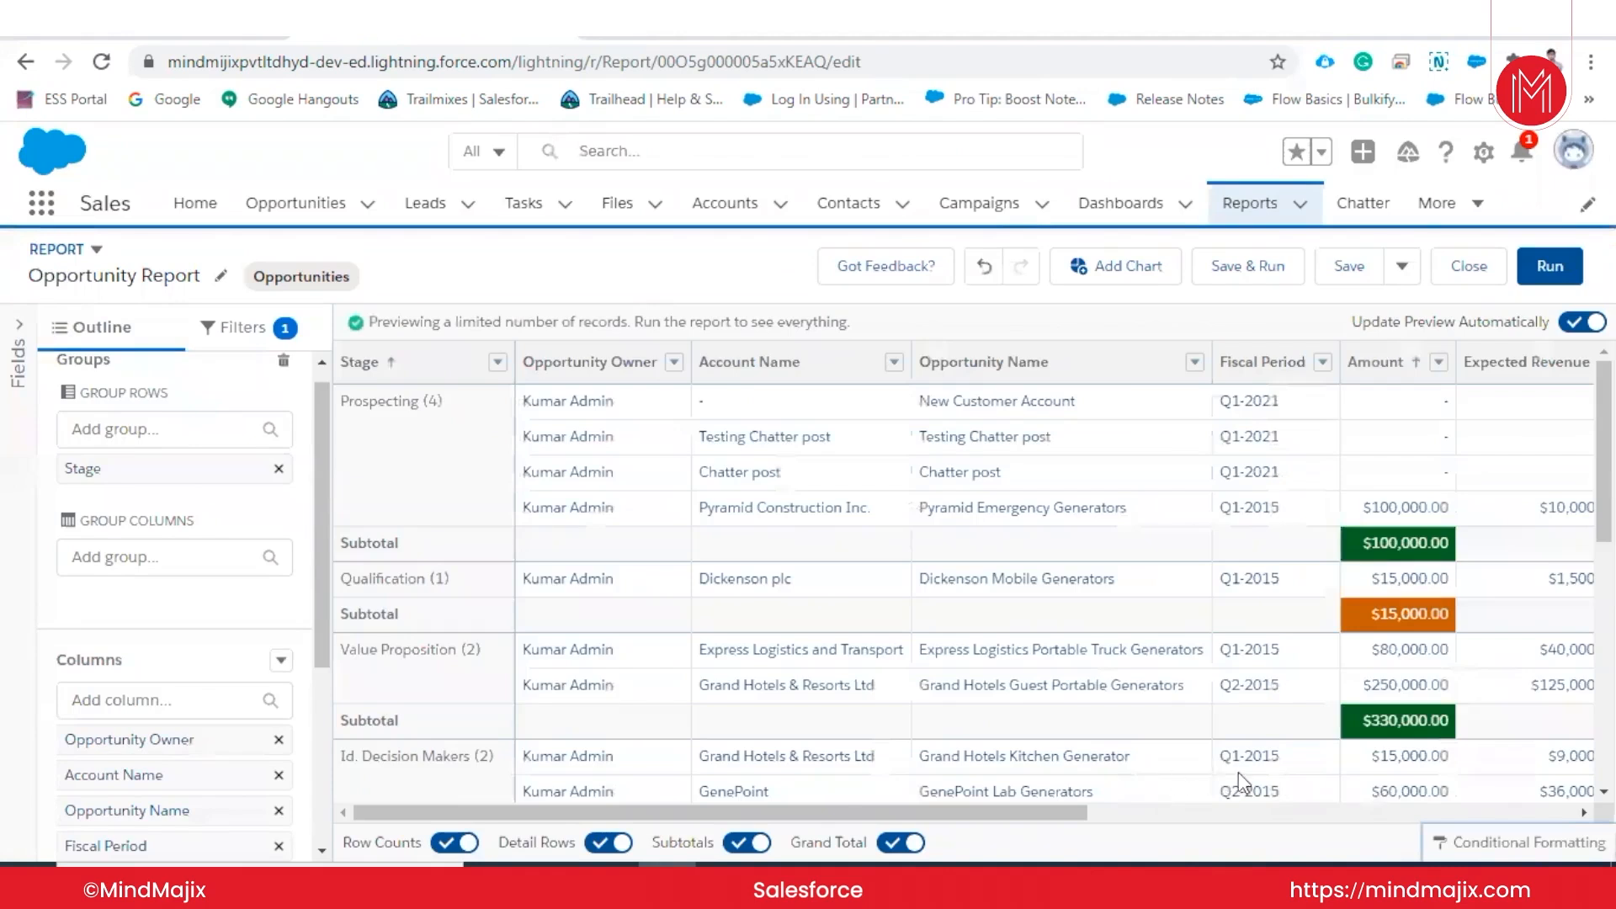
- Review the colour-coded Amount subtotals across the Stage groups in the preview
{"action": "scroll", "coordinate": [1275, 779], "scroll_direction": "right", "scroll_amount": 5}
{"action": "scroll", "coordinate": [1274, 779], "scroll_direction": "down", "scroll_amount": 5}
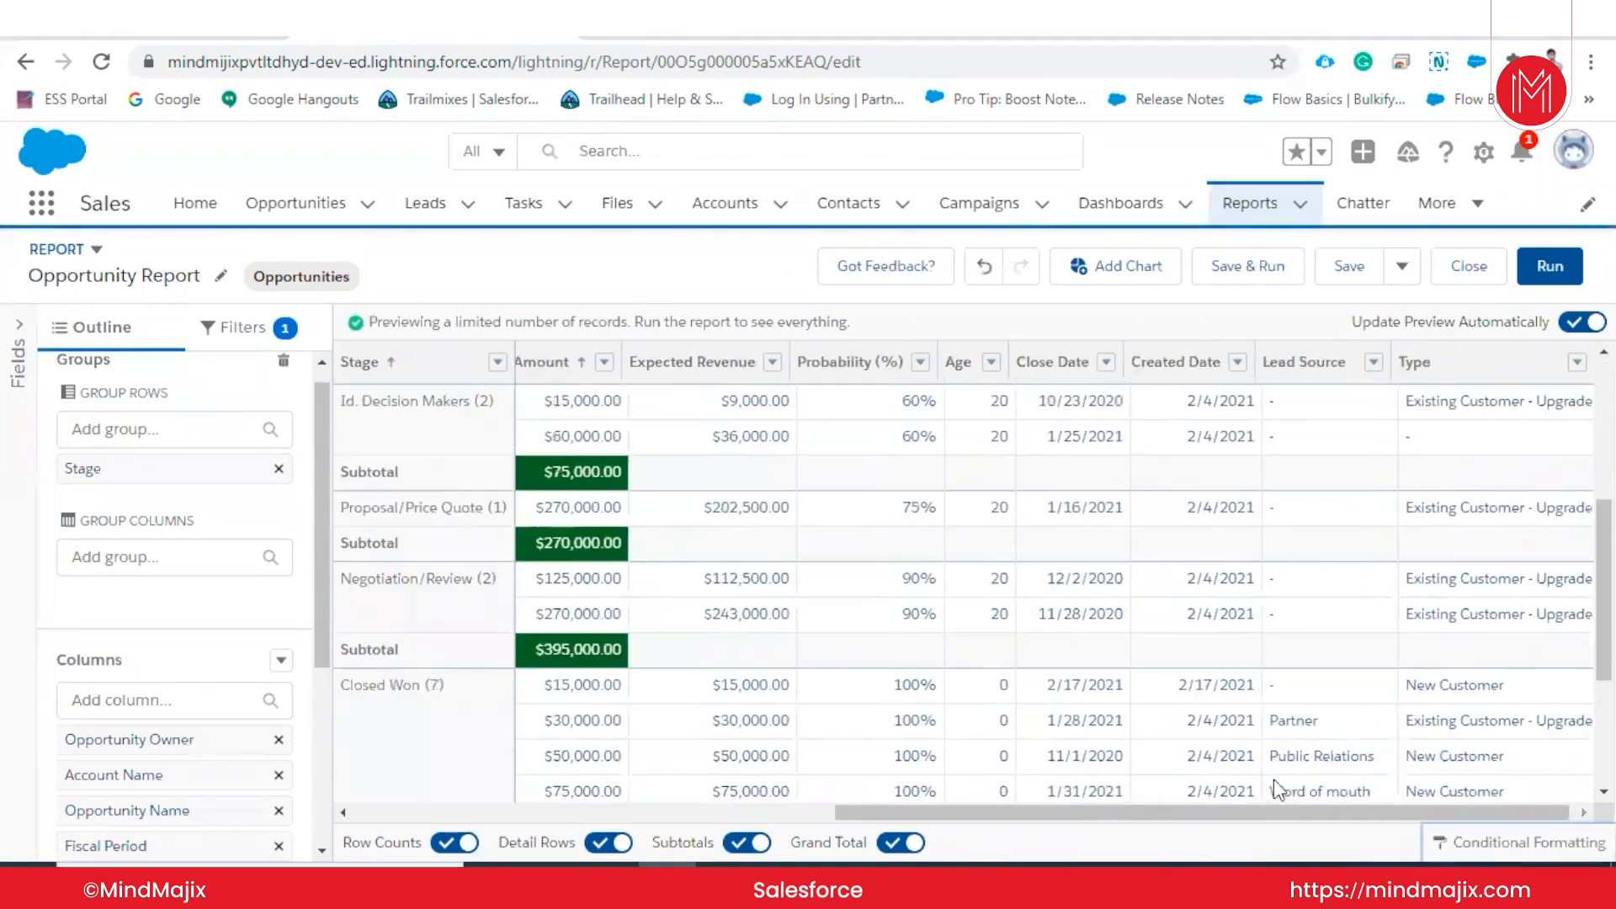
{"action": "scroll", "coordinate": [1274, 779], "scroll_direction": "left", "scroll_amount": 5}
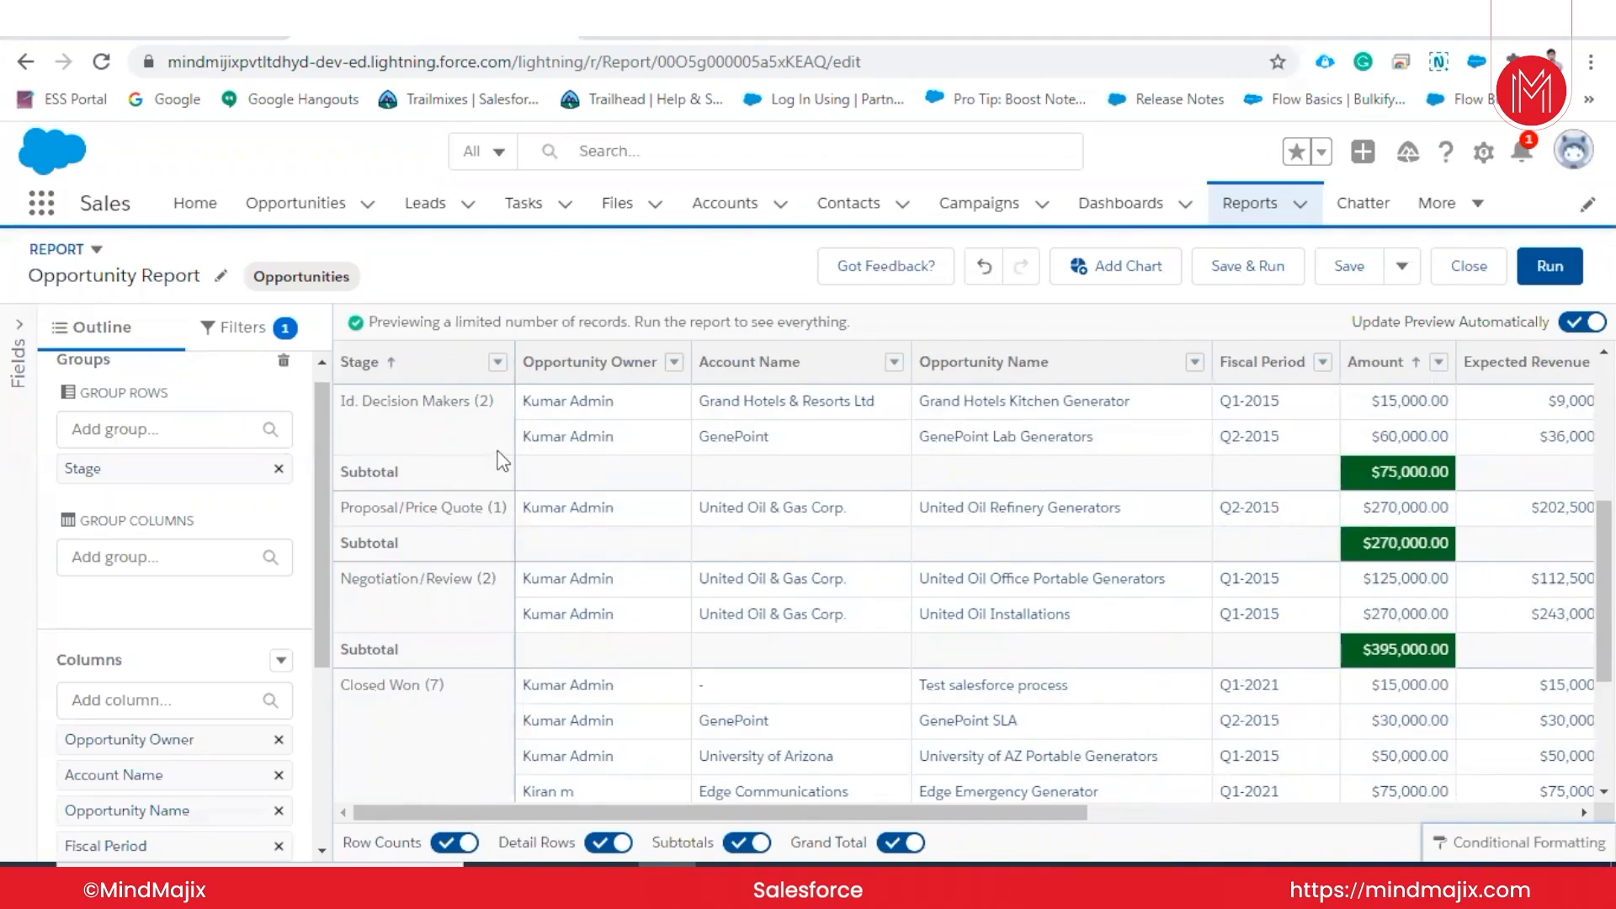
- Switch the report's row counts and detail rows off and on again to compare the preview
{"action": "left_click", "coordinate": [446, 844]}
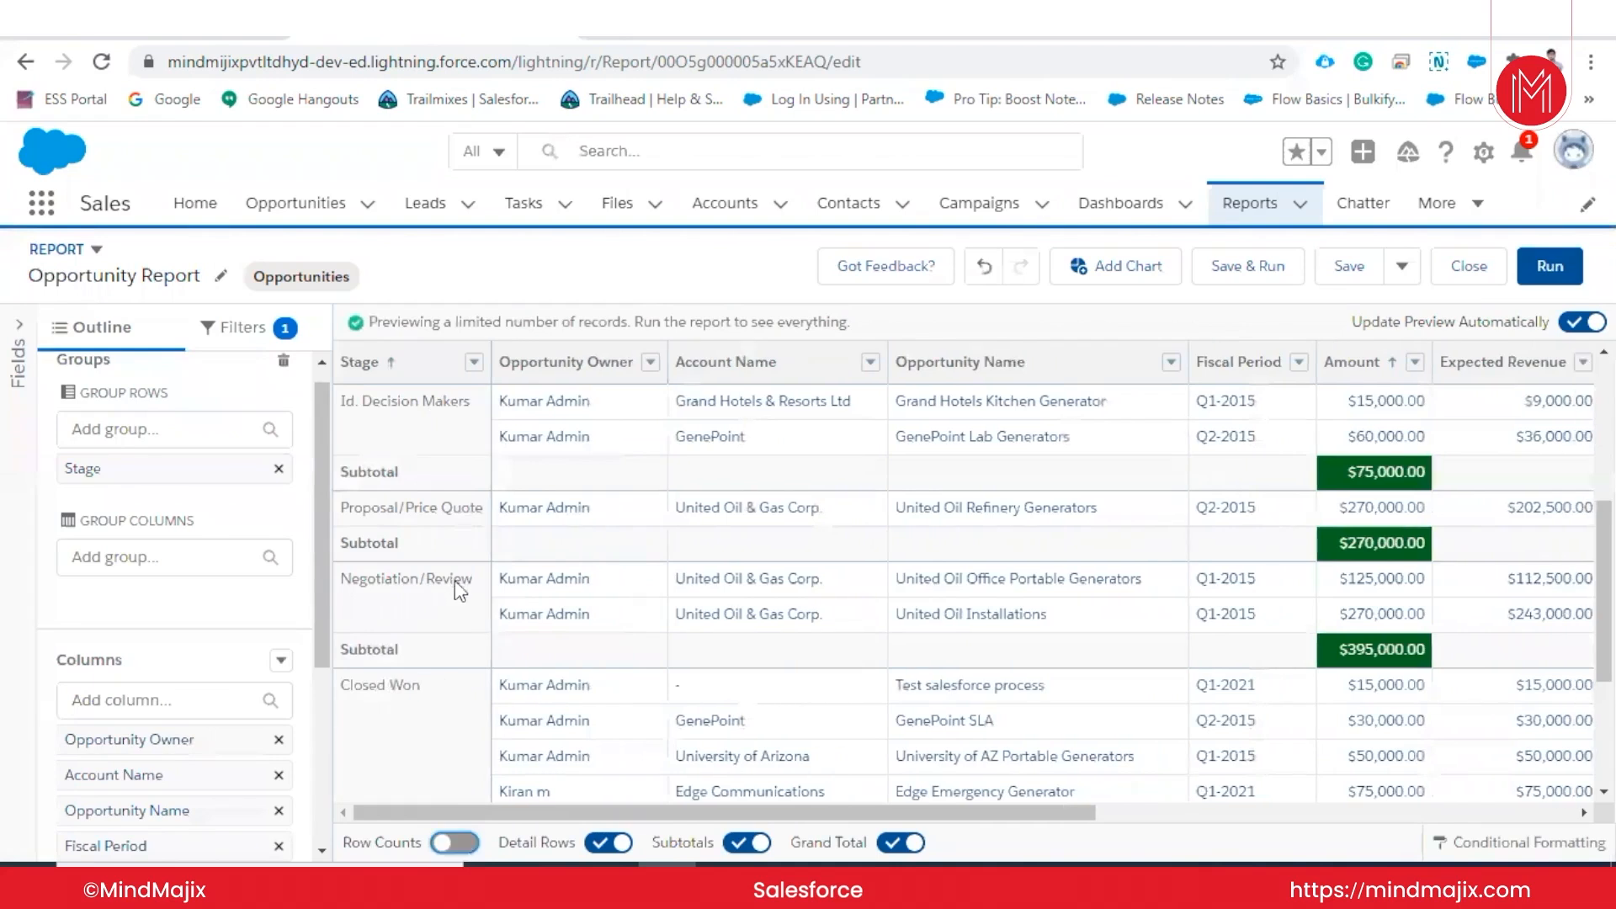
{"action": "left_click", "coordinate": [457, 844]}
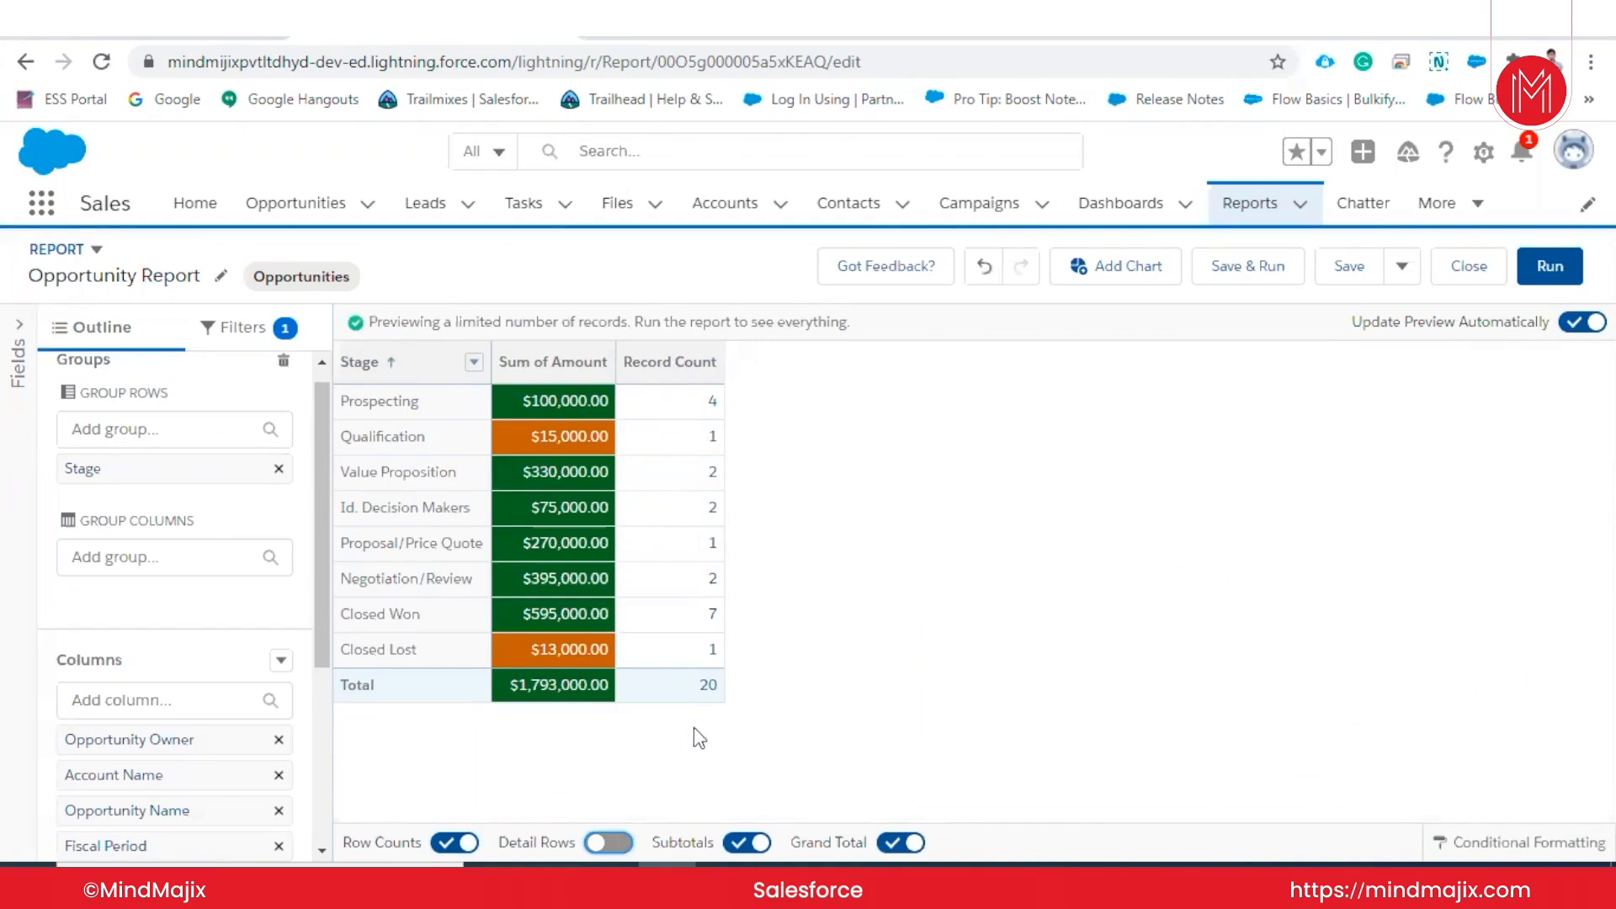
{"action": "left_click", "coordinate": [608, 844]}
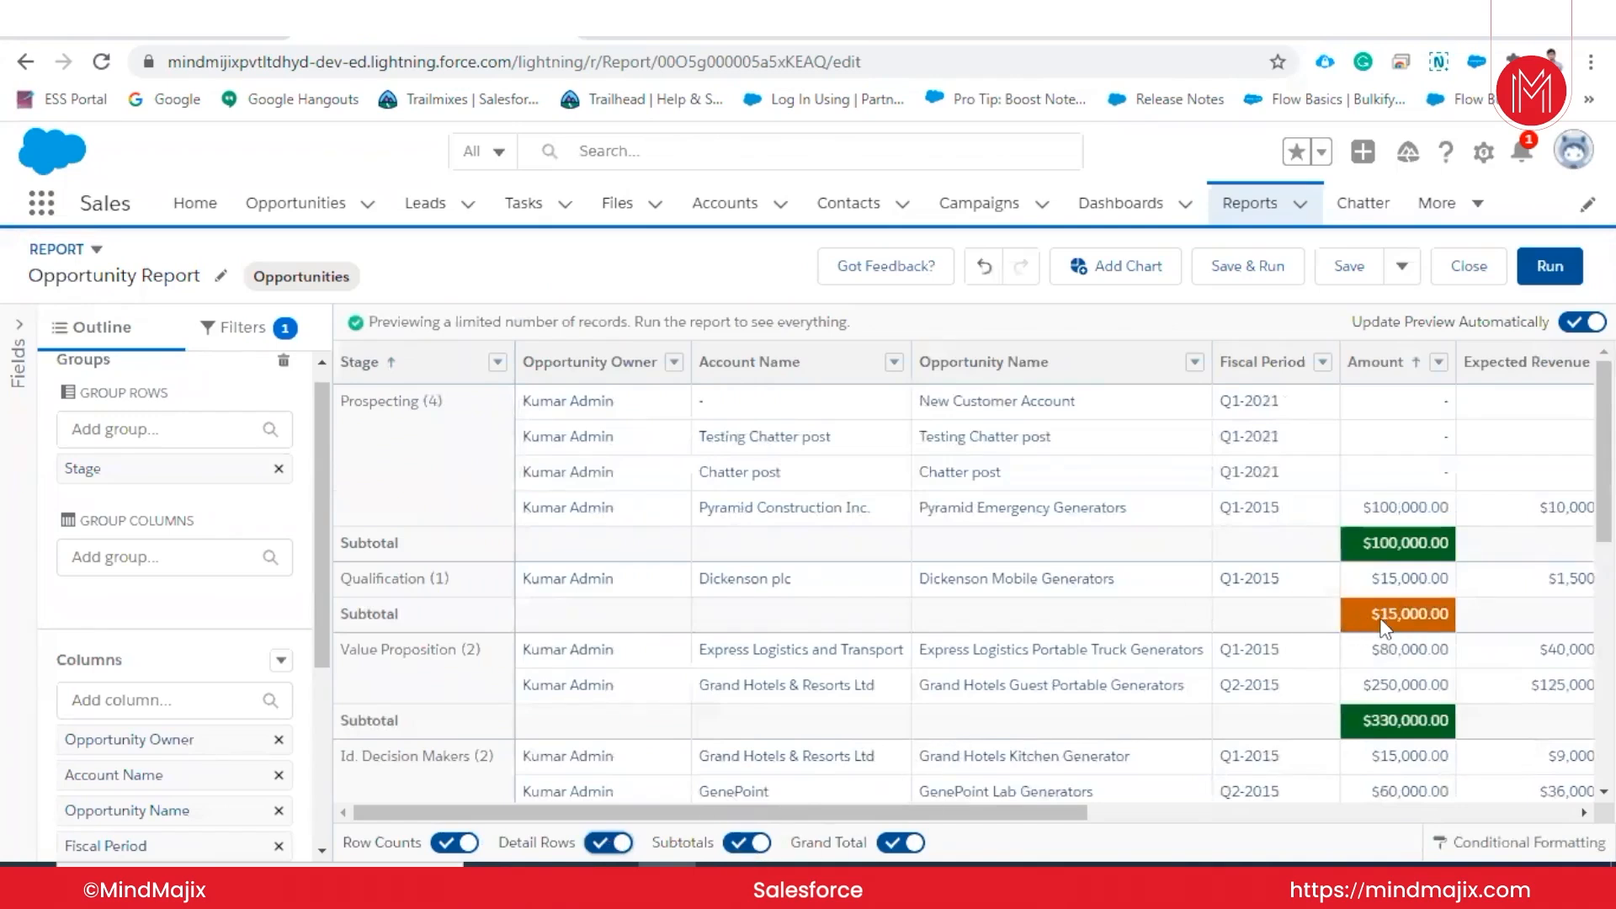
- Turn off the report's subtotals and grand total, examine the preview, and turn both on again
{"action": "left_click", "coordinate": [741, 843]}
{"action": "scroll", "coordinate": [1239, 678], "scroll_direction": "down", "scroll_amount": 4}
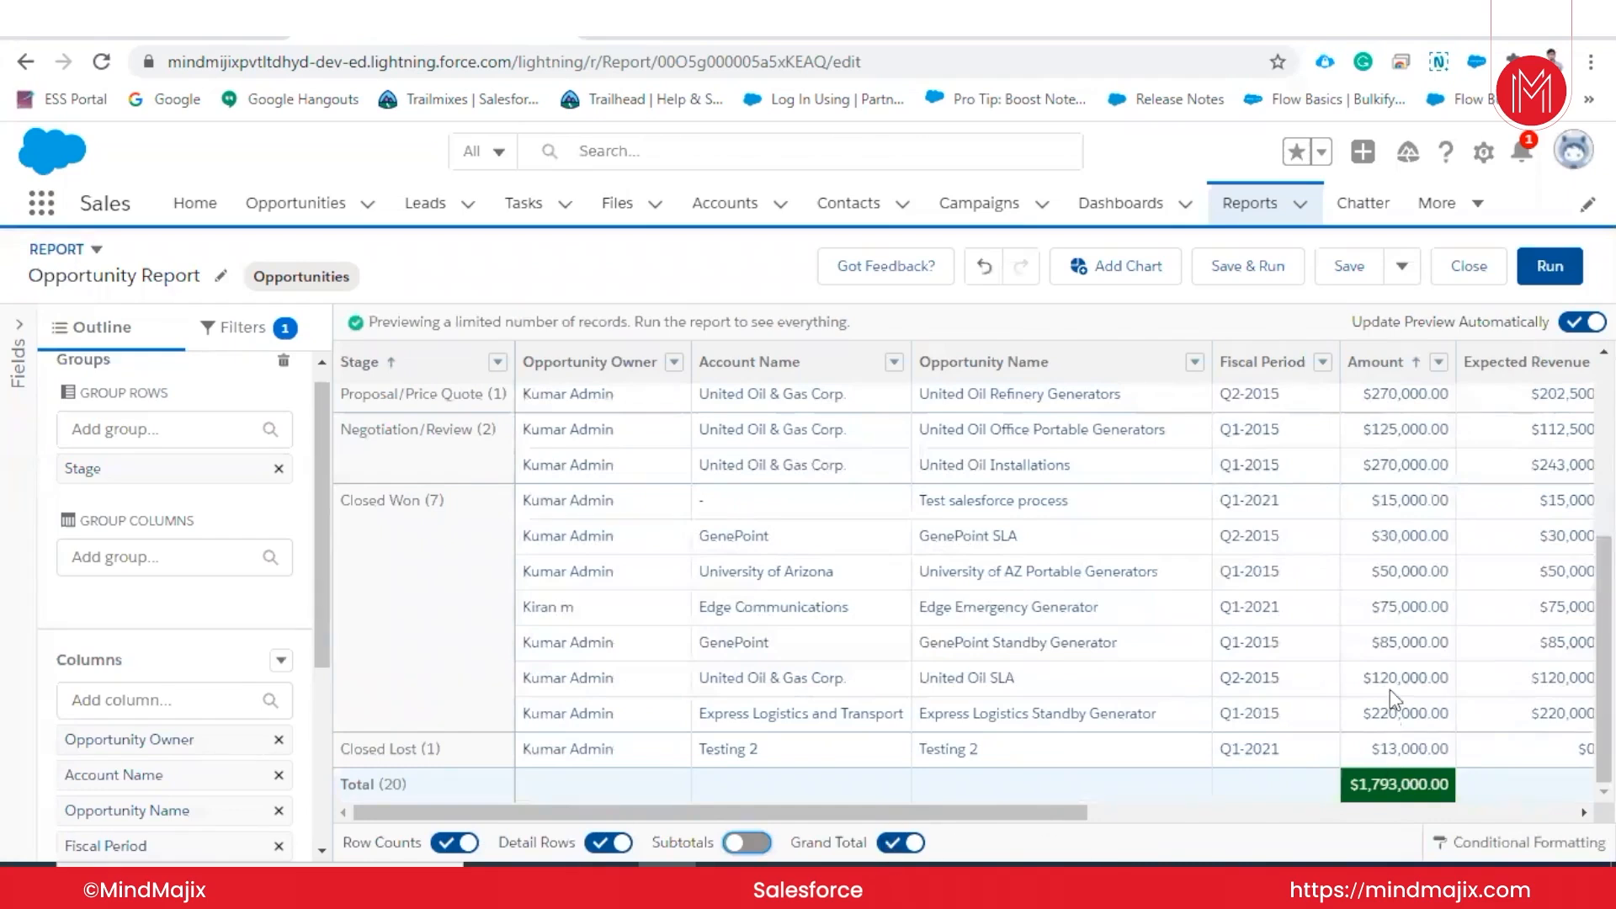
{"action": "left_click", "coordinate": [913, 844]}
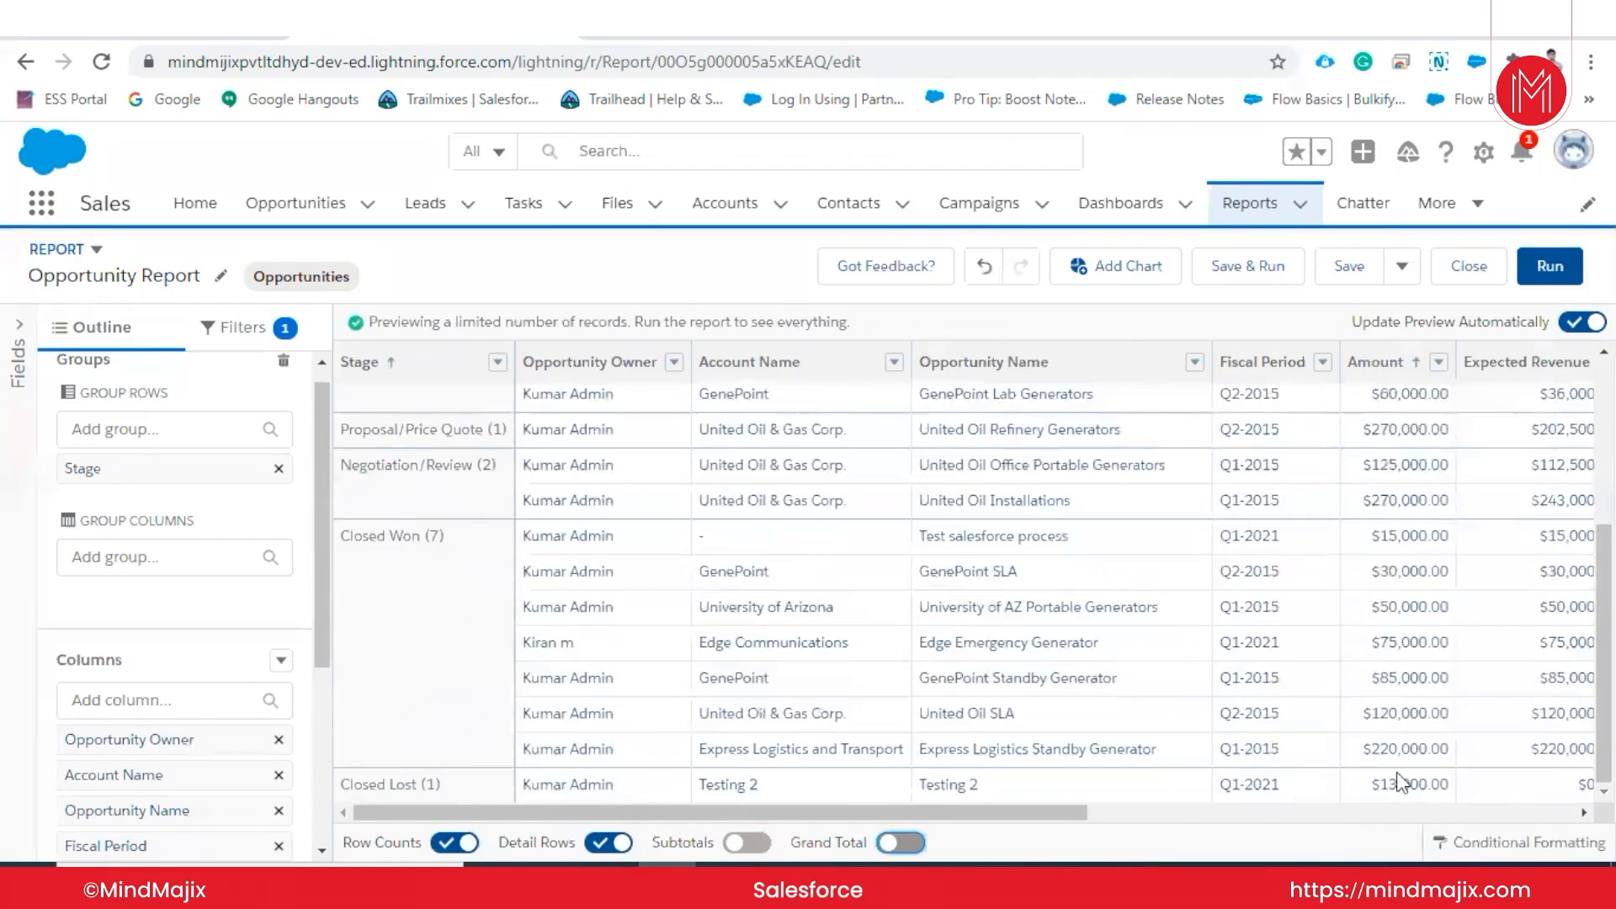
{"action": "scroll", "coordinate": [1396, 771], "scroll_direction": "right", "scroll_amount": 5}
{"action": "left_click", "coordinate": [747, 845]}
{"action": "left_click", "coordinate": [903, 844]}
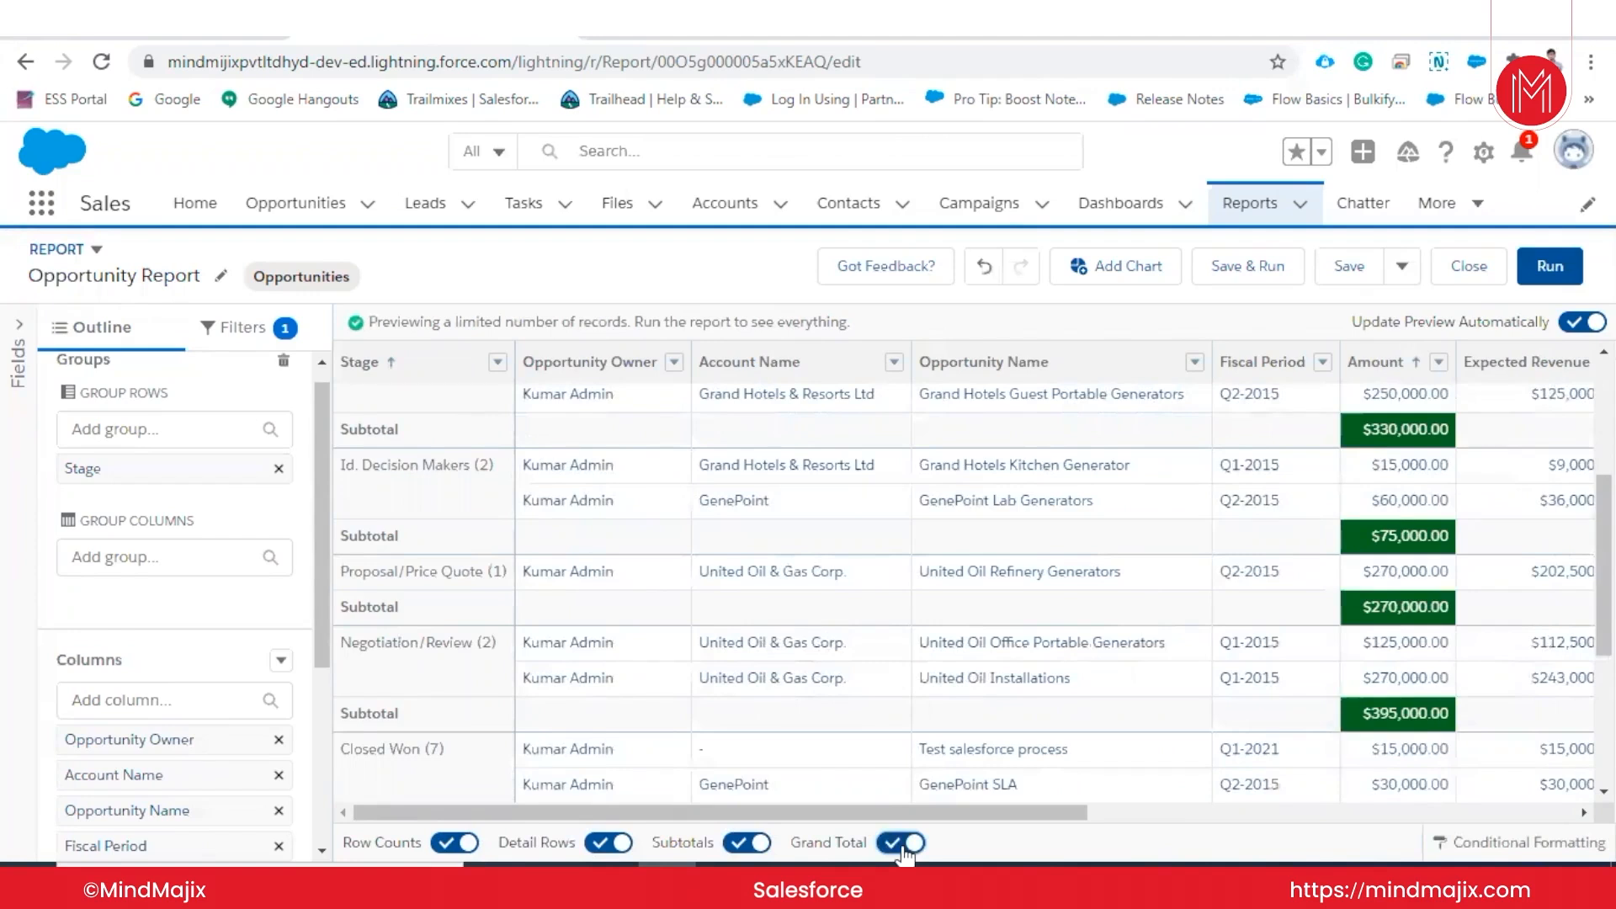
{"action": "scroll", "coordinate": [845, 685], "scroll_direction": "down", "scroll_amount": 3}
{"action": "scroll", "coordinate": [845, 684], "scroll_direction": "up", "scroll_amount": 5}
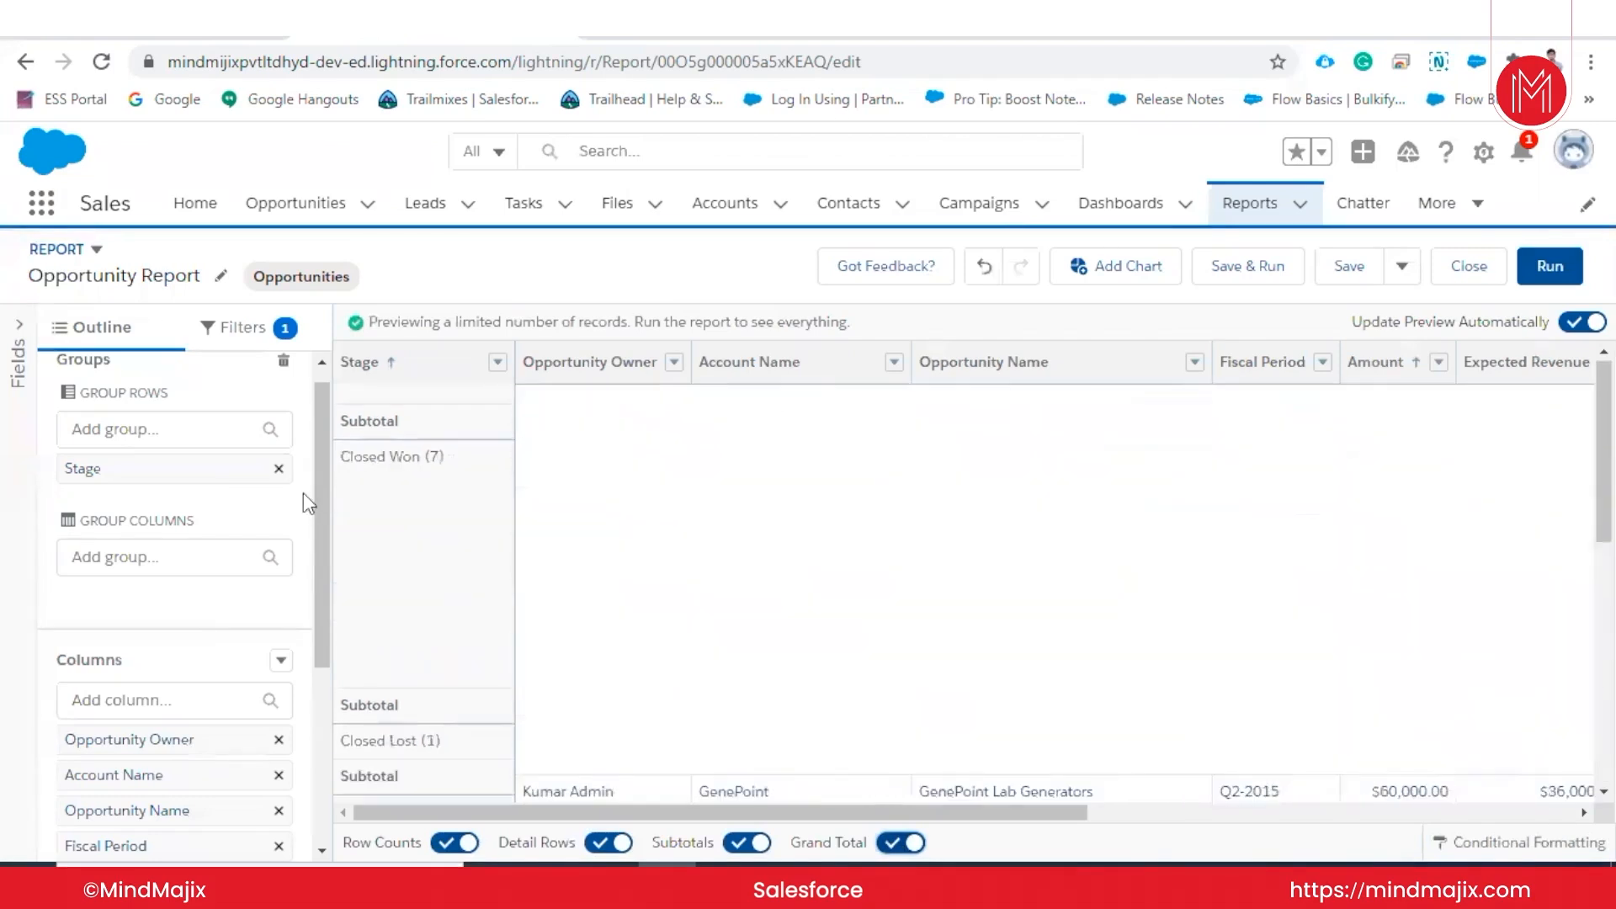
{"action": "left_click", "coordinate": [244, 328]}
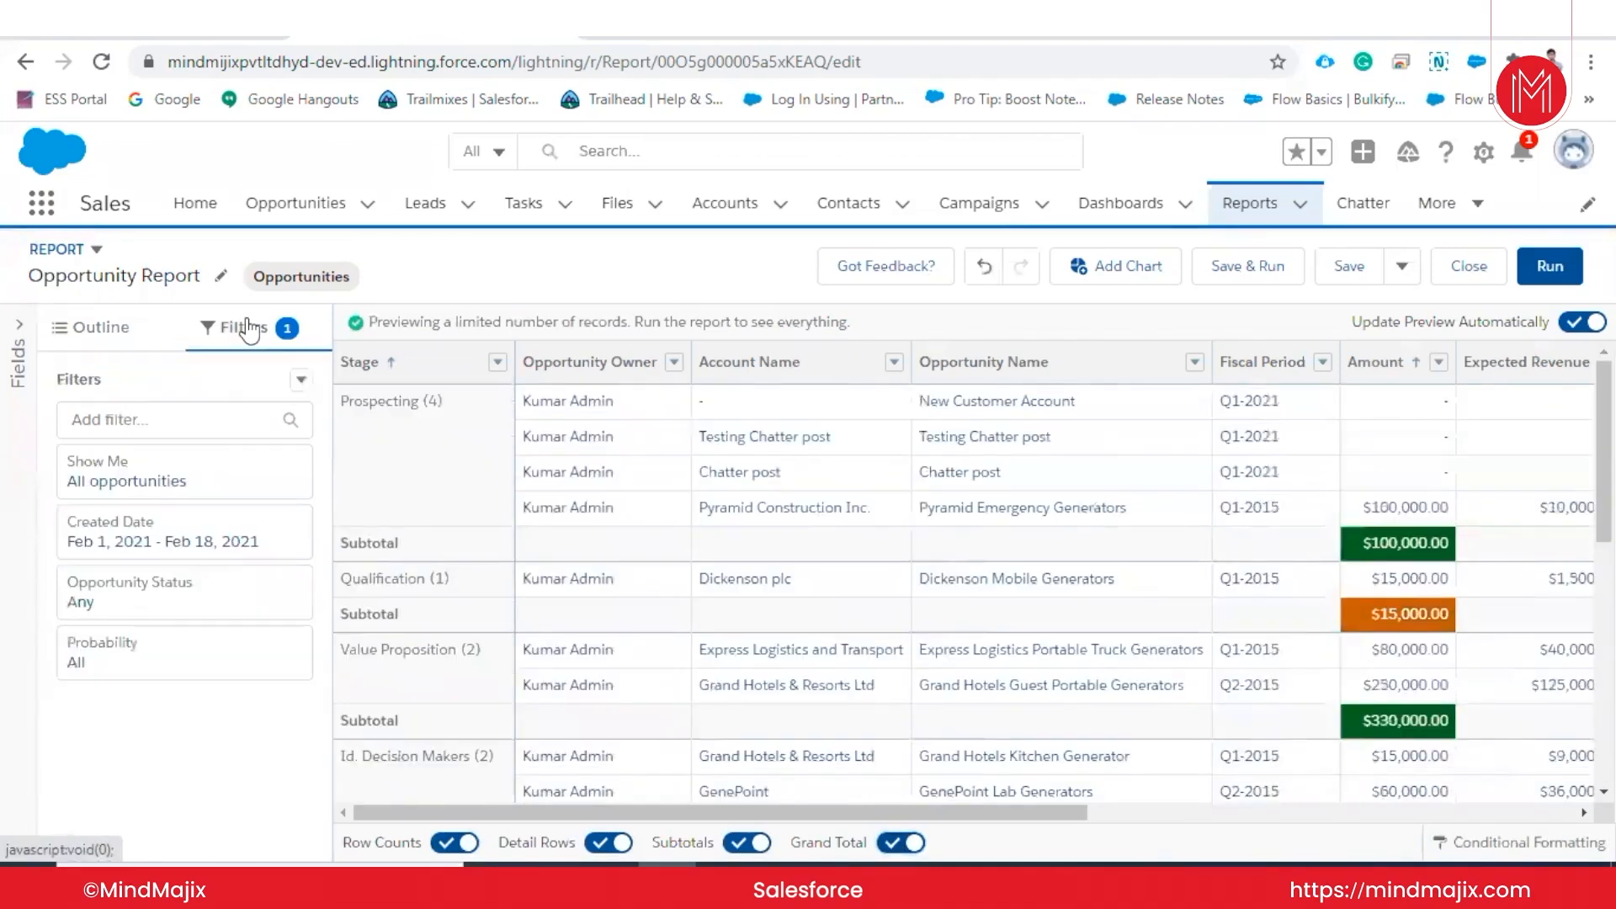
{"action": "left_click", "coordinate": [183, 543]}
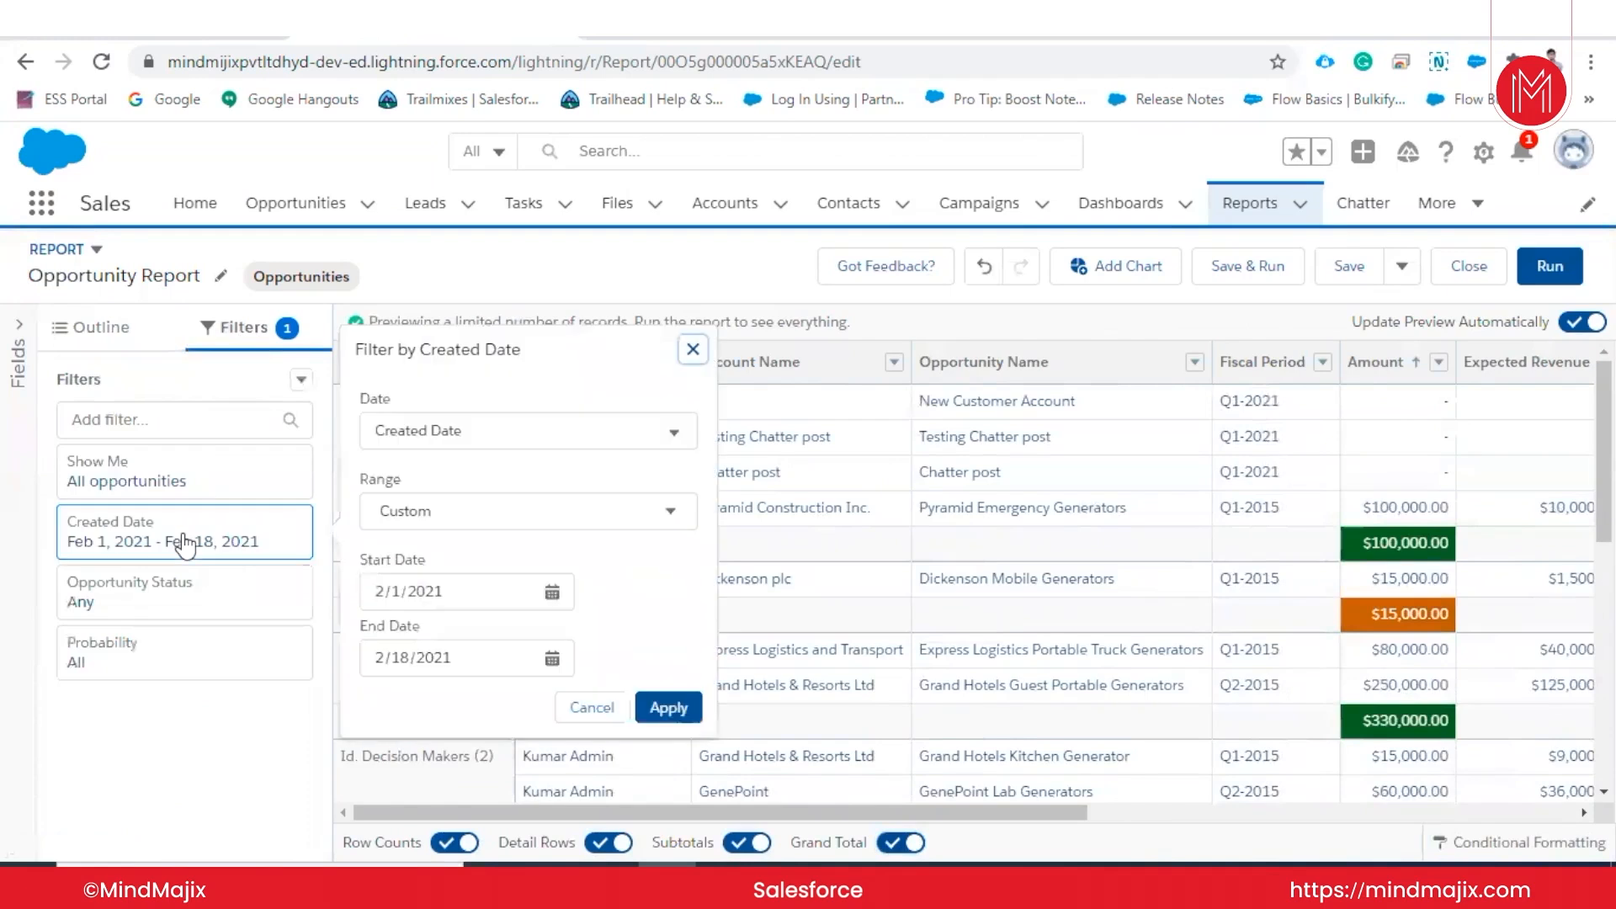
{"action": "left_click", "coordinate": [417, 513]}
{"action": "left_click", "coordinate": [424, 557]}
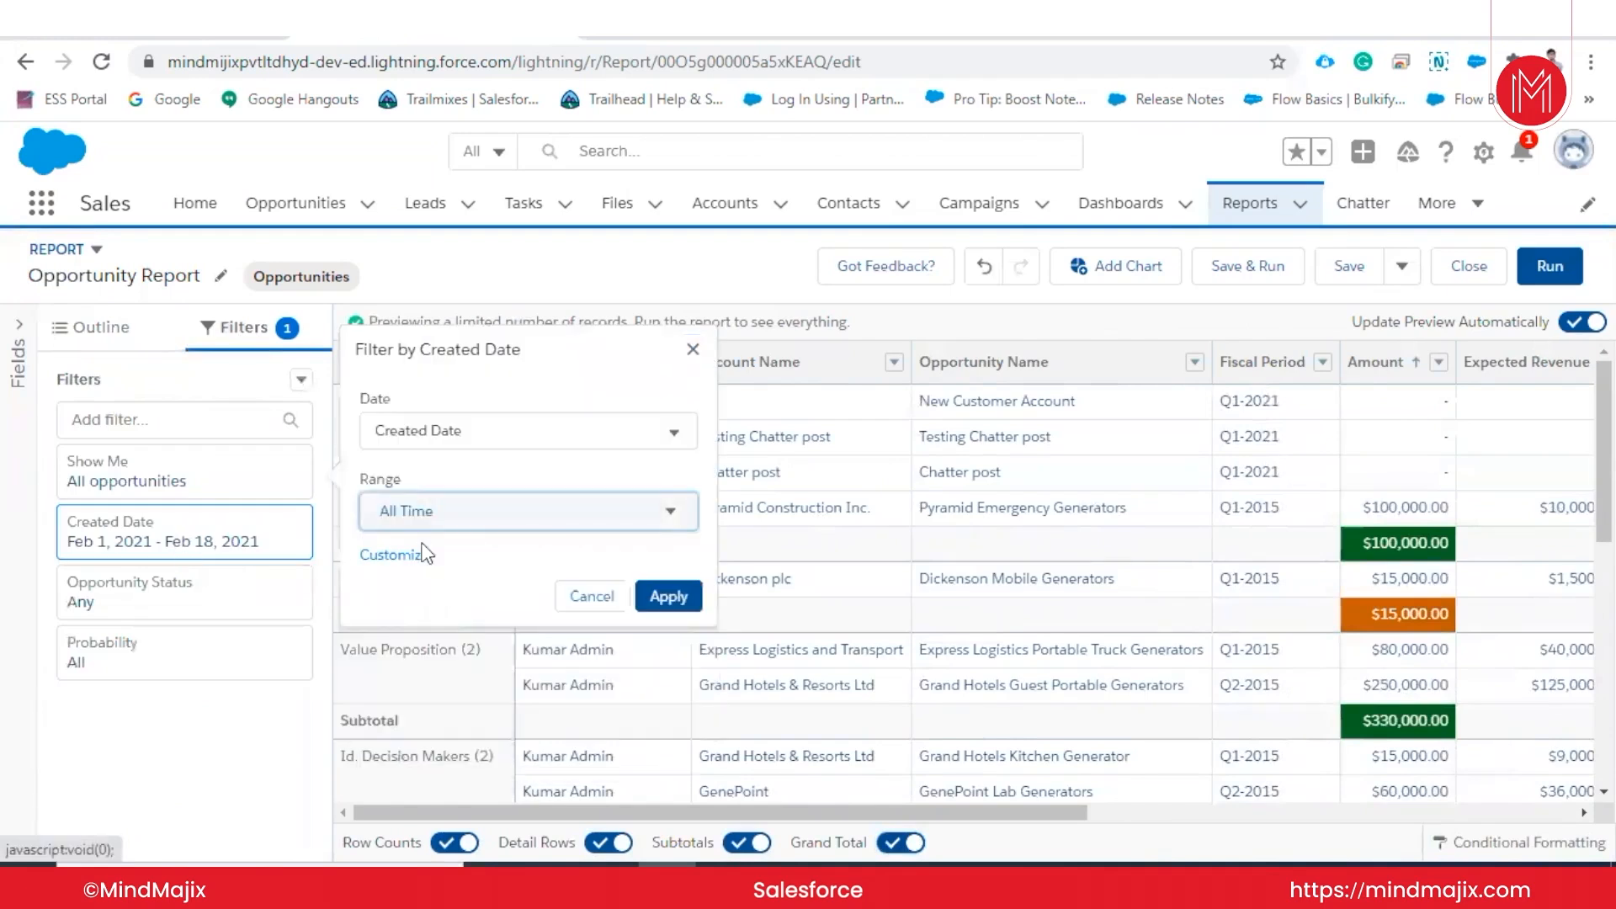
- Filter the report to Opportunity Status Closed Won and review the filtered rows down to the total
{"action": "left_click", "coordinate": [229, 604]}
{"action": "left_click", "coordinate": [448, 618]}
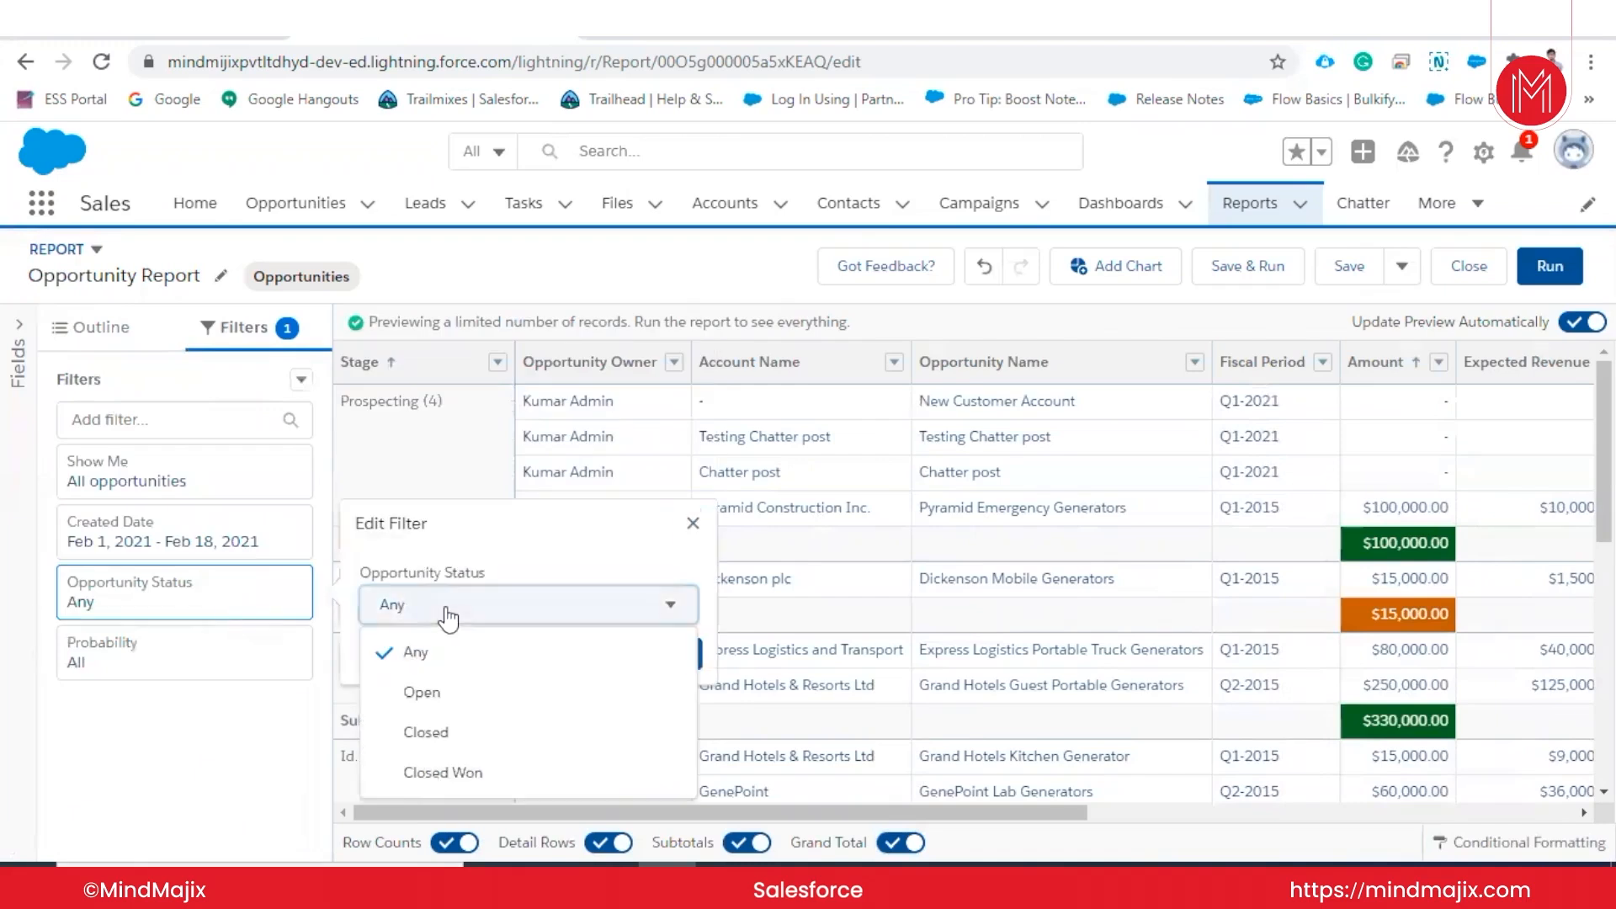
{"action": "left_click", "coordinate": [455, 772]}
{"action": "left_click", "coordinate": [681, 662]}
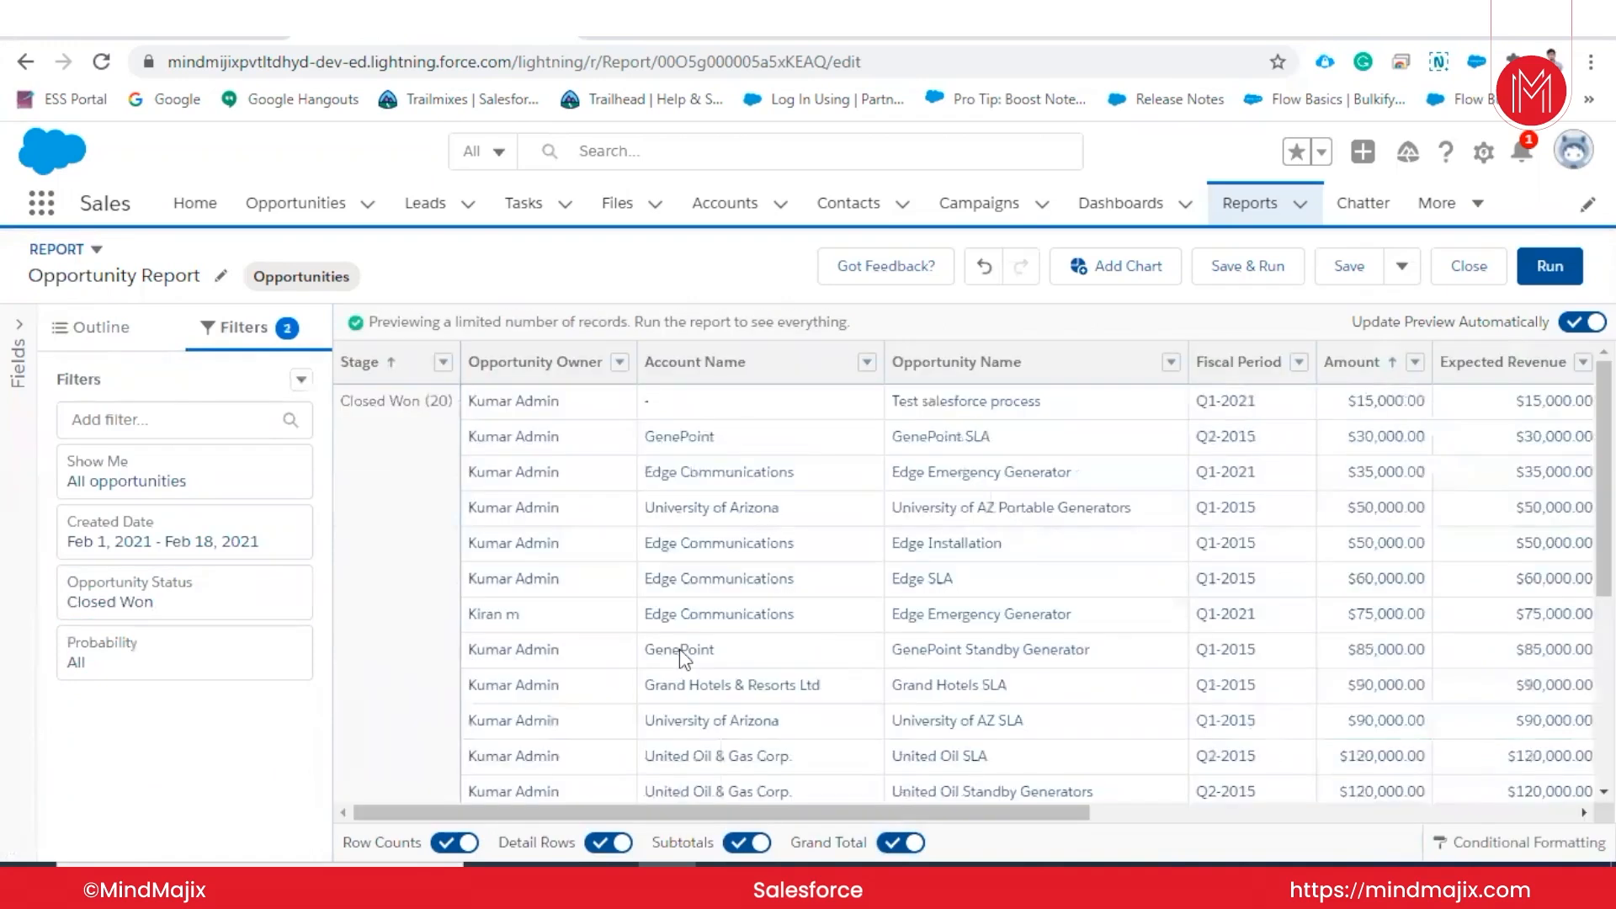
{"action": "scroll", "coordinate": [679, 649], "scroll_direction": "down", "scroll_amount": 10}
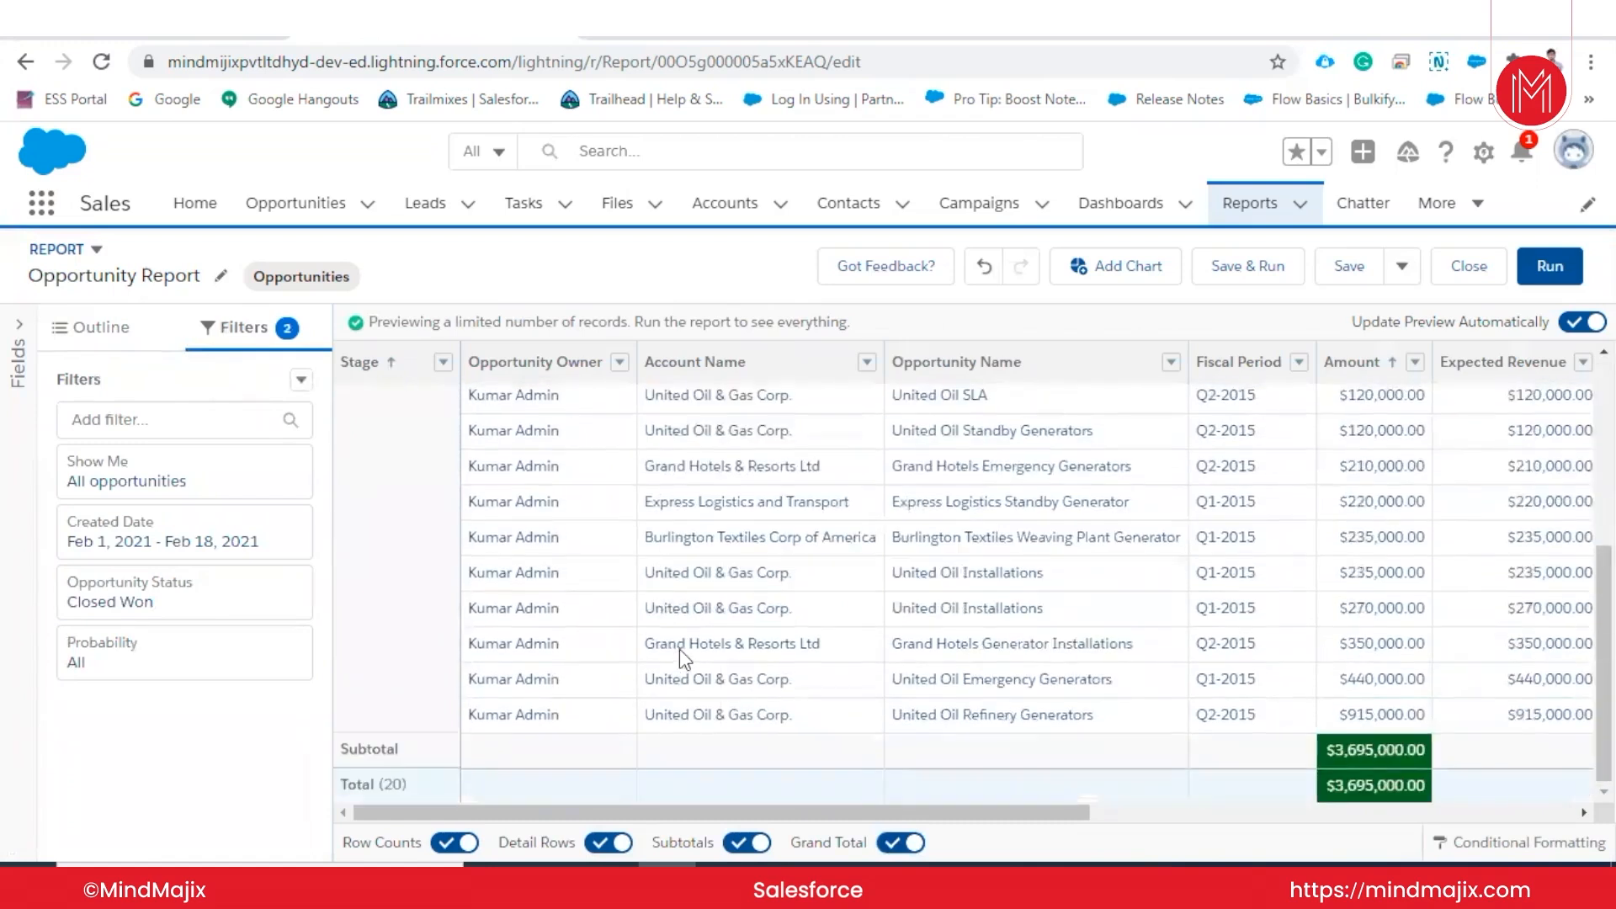
{"action": "scroll", "coordinate": [679, 649], "scroll_direction": "up", "scroll_amount": 10}
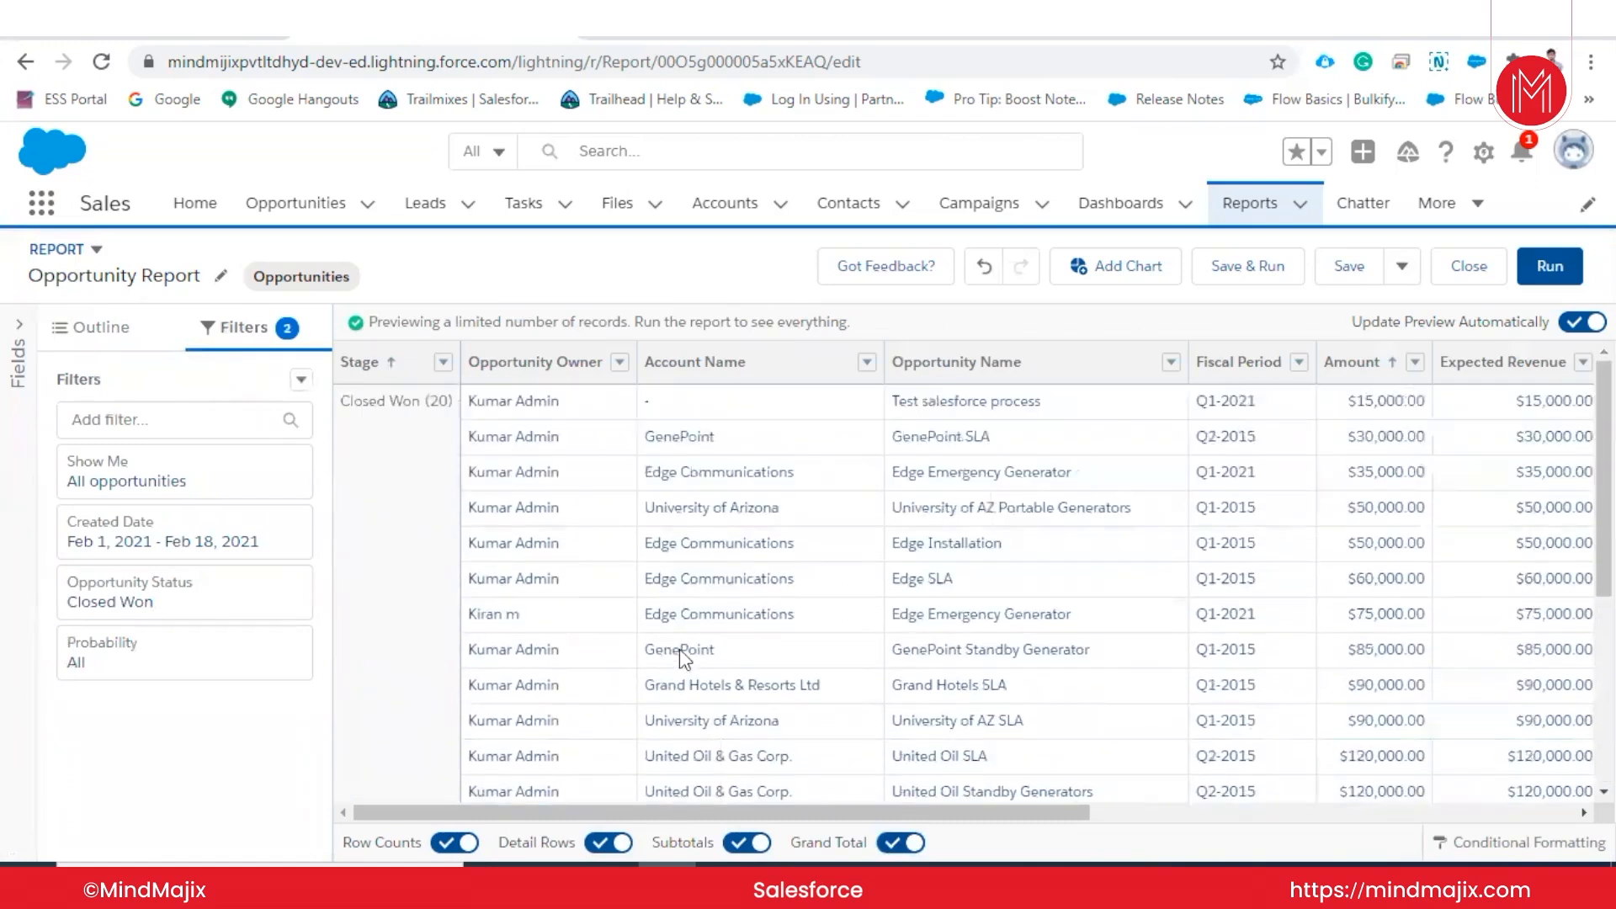
- Set the Opportunity Status filter back to Any and apply it
{"action": "left_click", "coordinate": [159, 588]}
{"action": "left_click", "coordinate": [432, 599]}
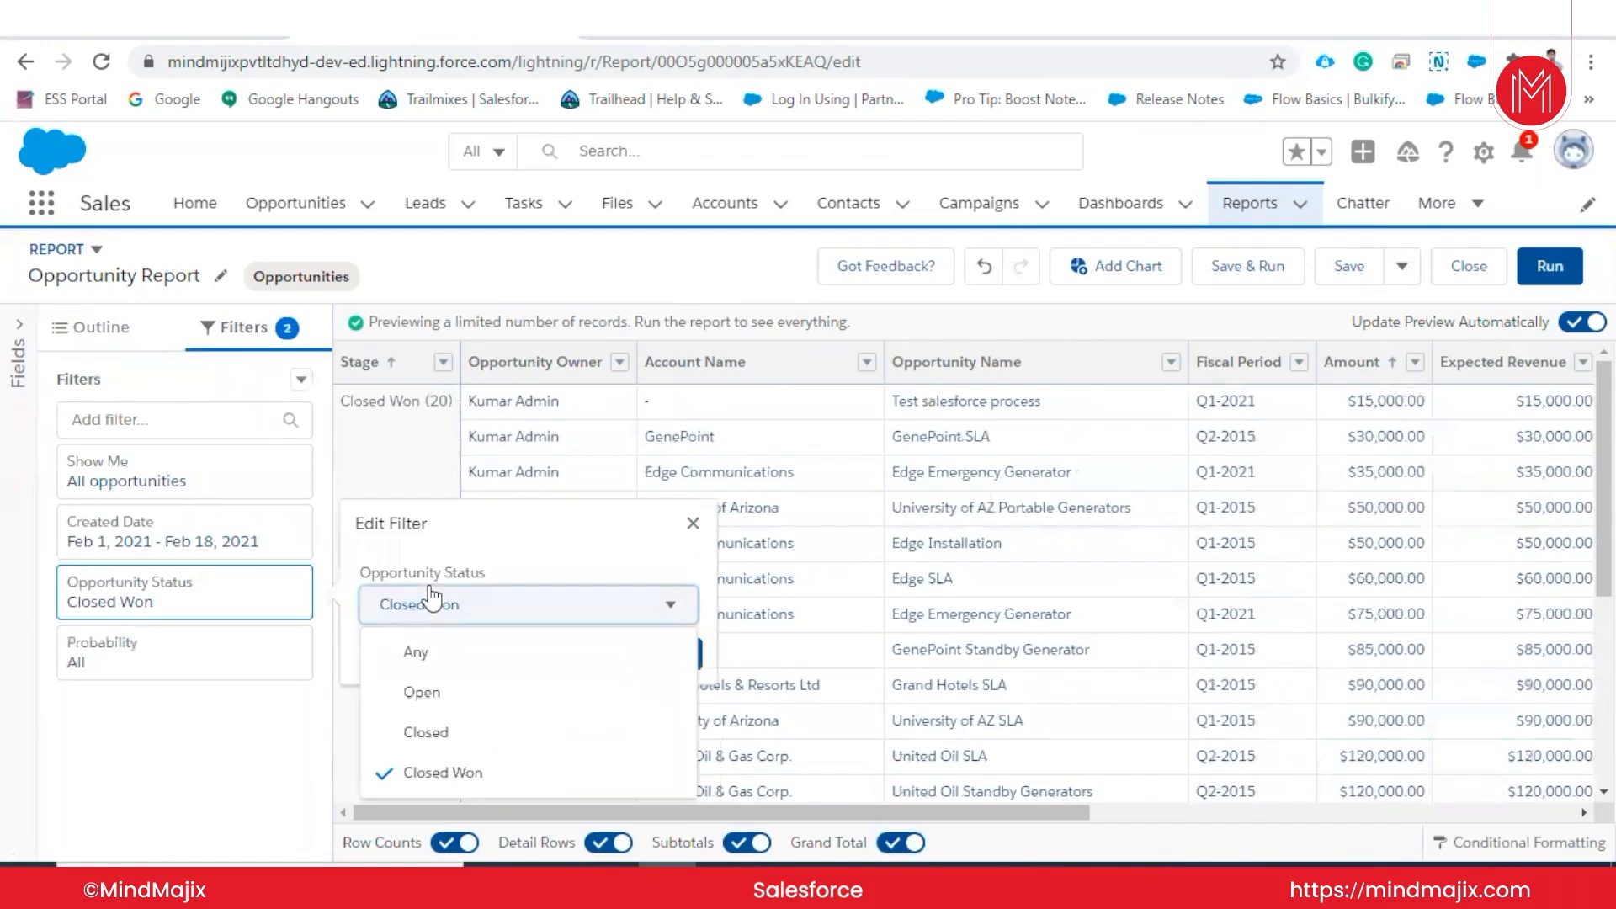
{"action": "left_click", "coordinate": [418, 649]}
{"action": "left_click", "coordinate": [673, 669]}
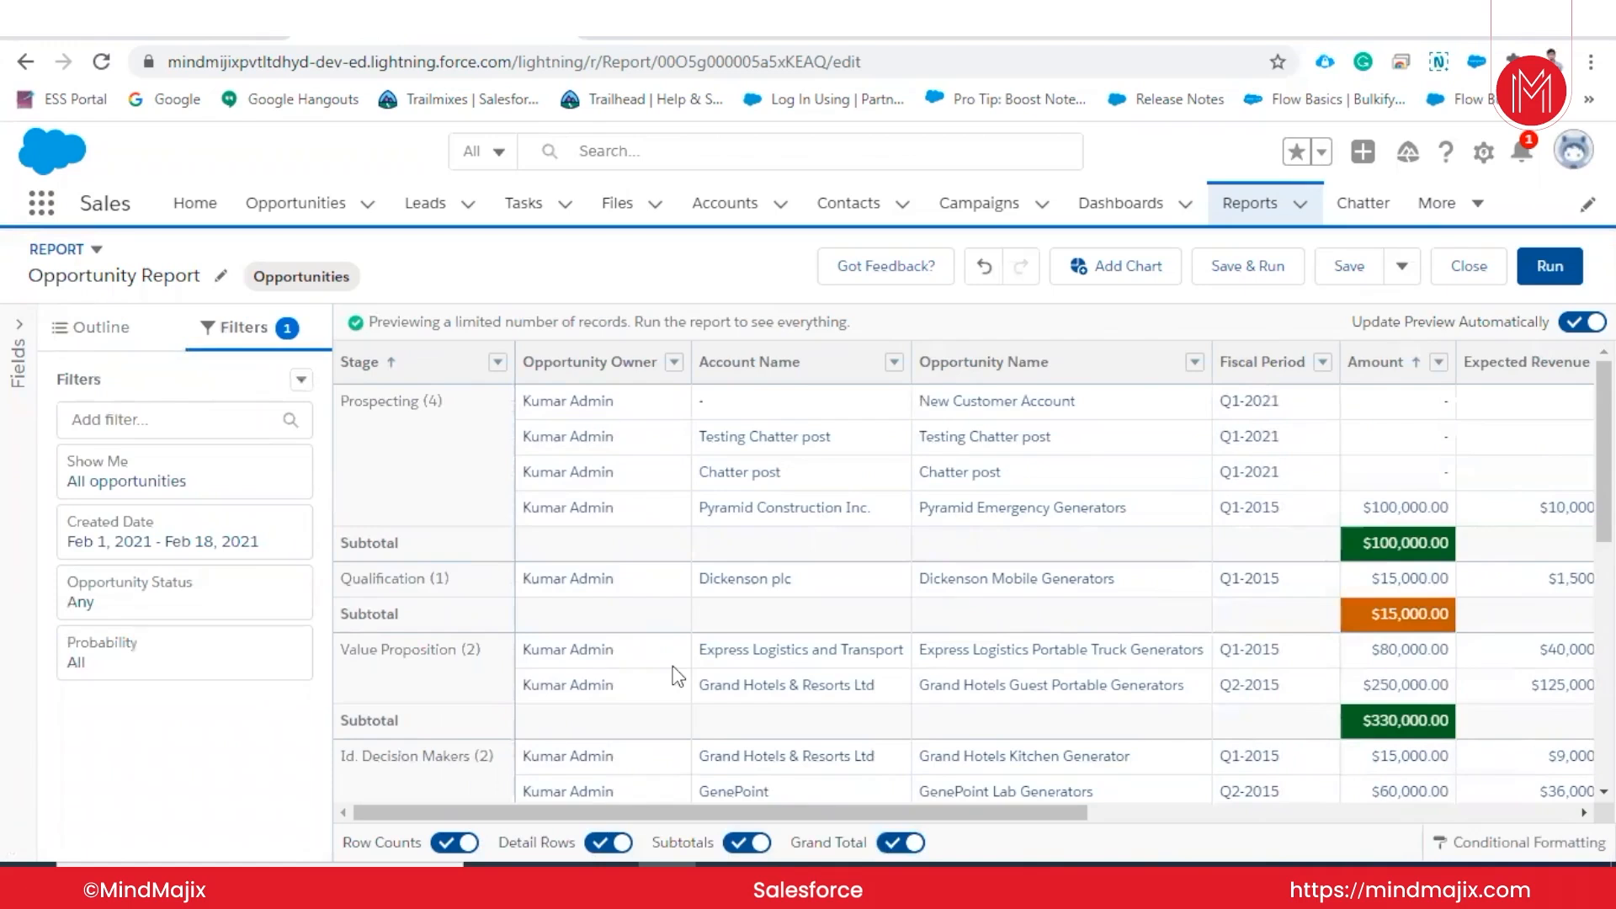
- Group the report rows by Account Name as a second level below Stage
{"action": "left_click", "coordinate": [100, 336]}
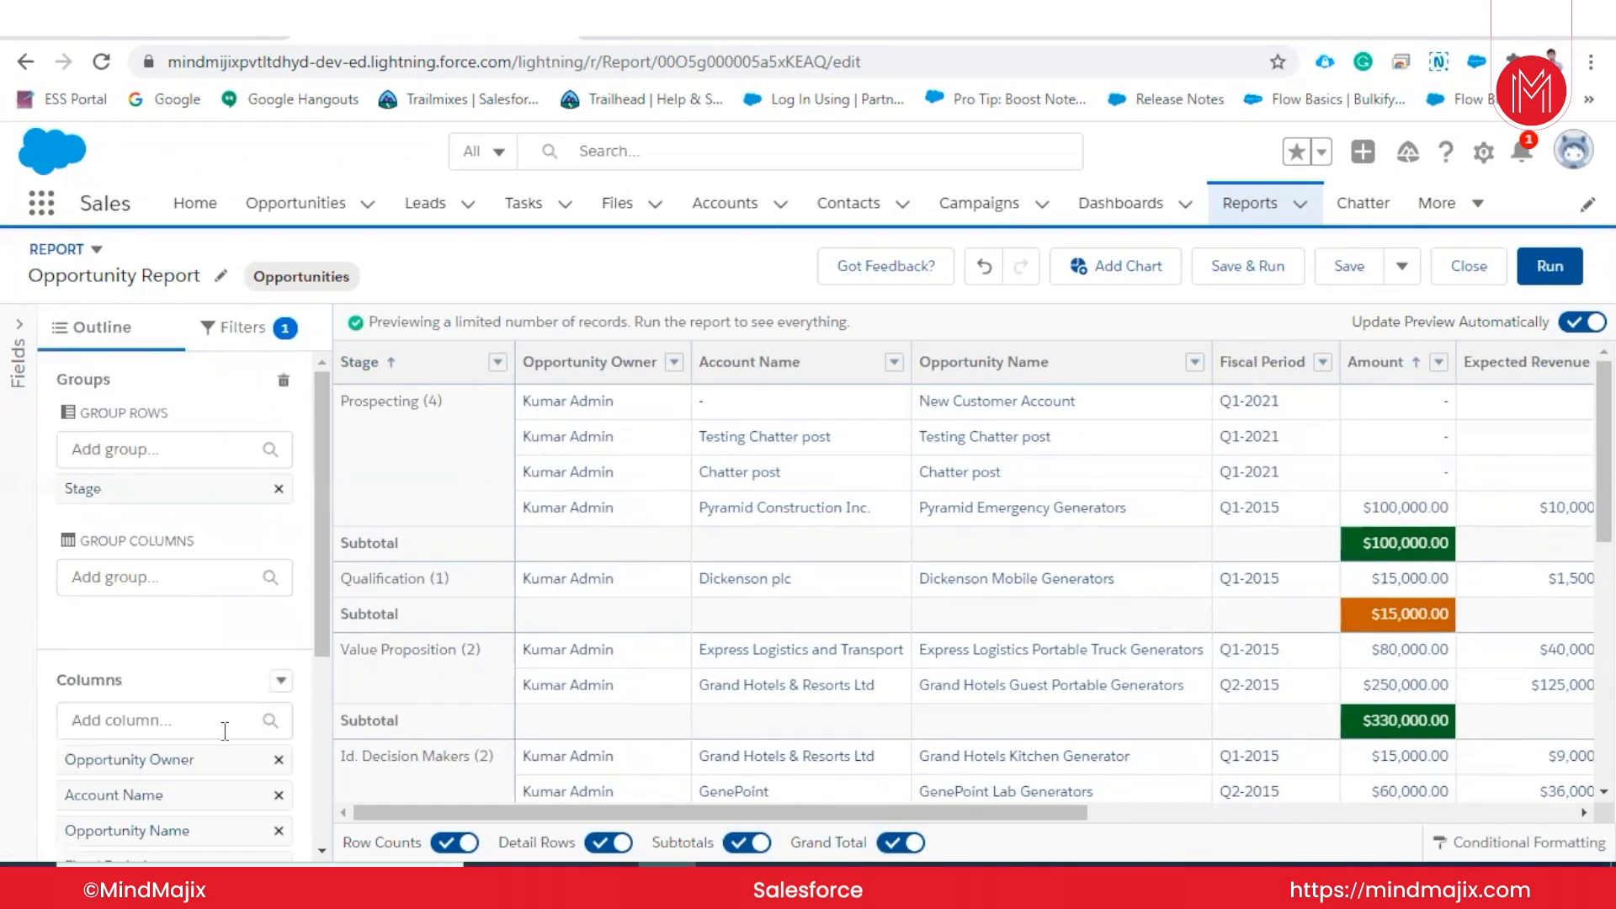
{"action": "left_click_drag", "start_coordinate": [177, 794], "coordinate": [192, 541]}
{"action": "left_click_drag", "start_coordinate": [163, 793], "coordinate": [166, 509]}
{"action": "scroll", "coordinate": [182, 747], "scroll_direction": "down", "scroll_amount": 4}
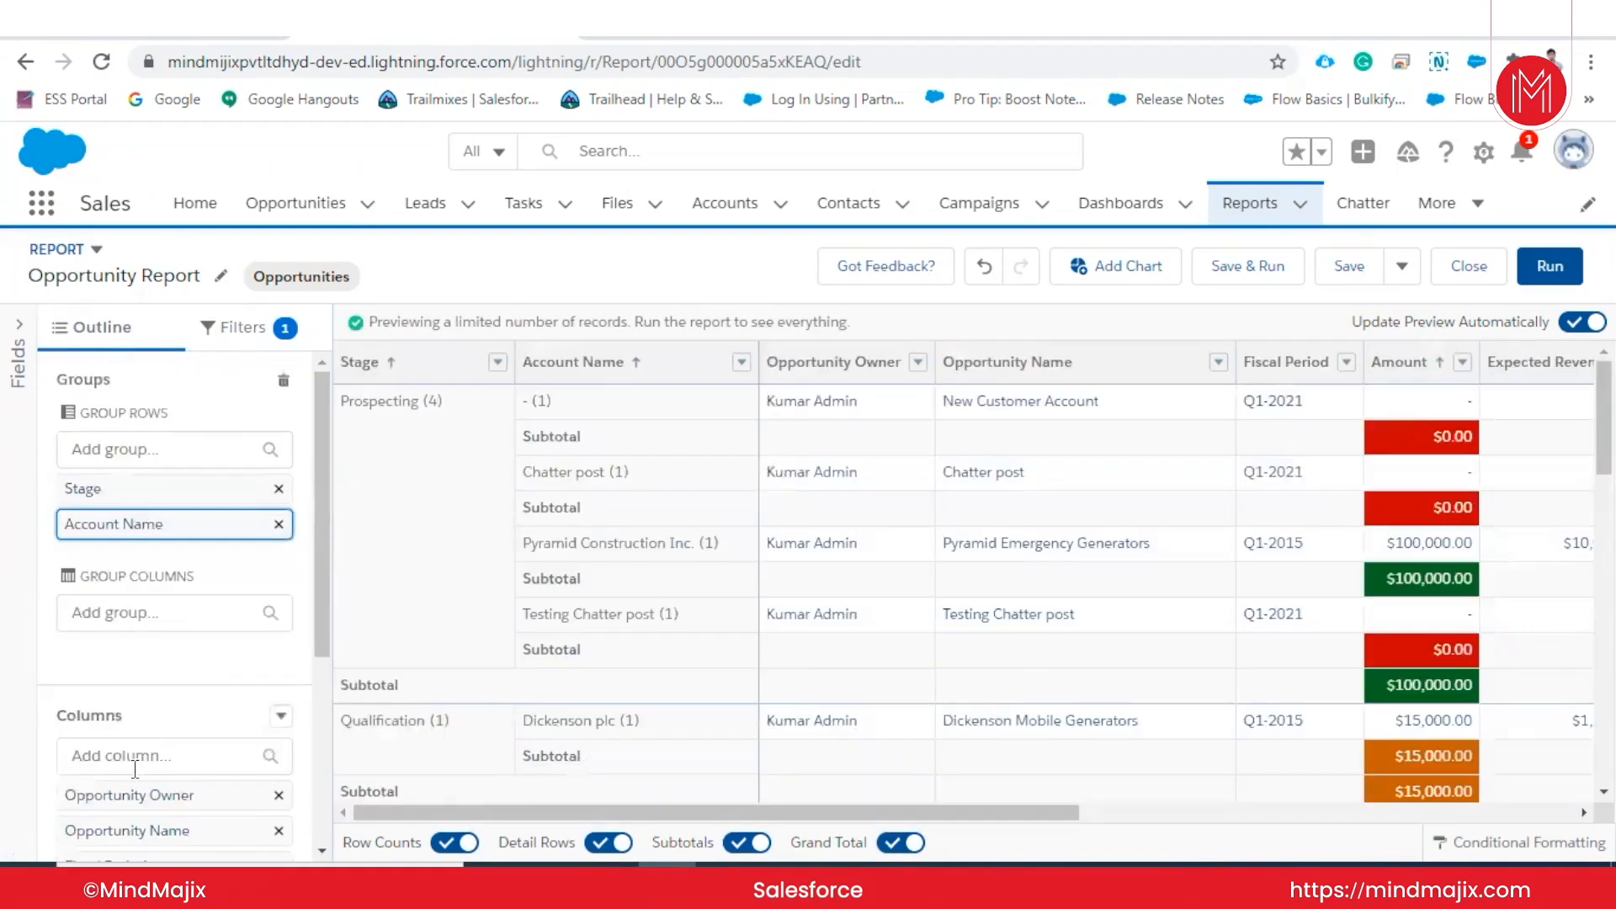
- Group the report rows by Opportunity Name as a third level below Account Name
{"action": "scroll", "coordinate": [135, 770], "scroll_direction": "down", "scroll_amount": 2}
{"action": "left_click_drag", "start_coordinate": [130, 712], "coordinate": [165, 455]}
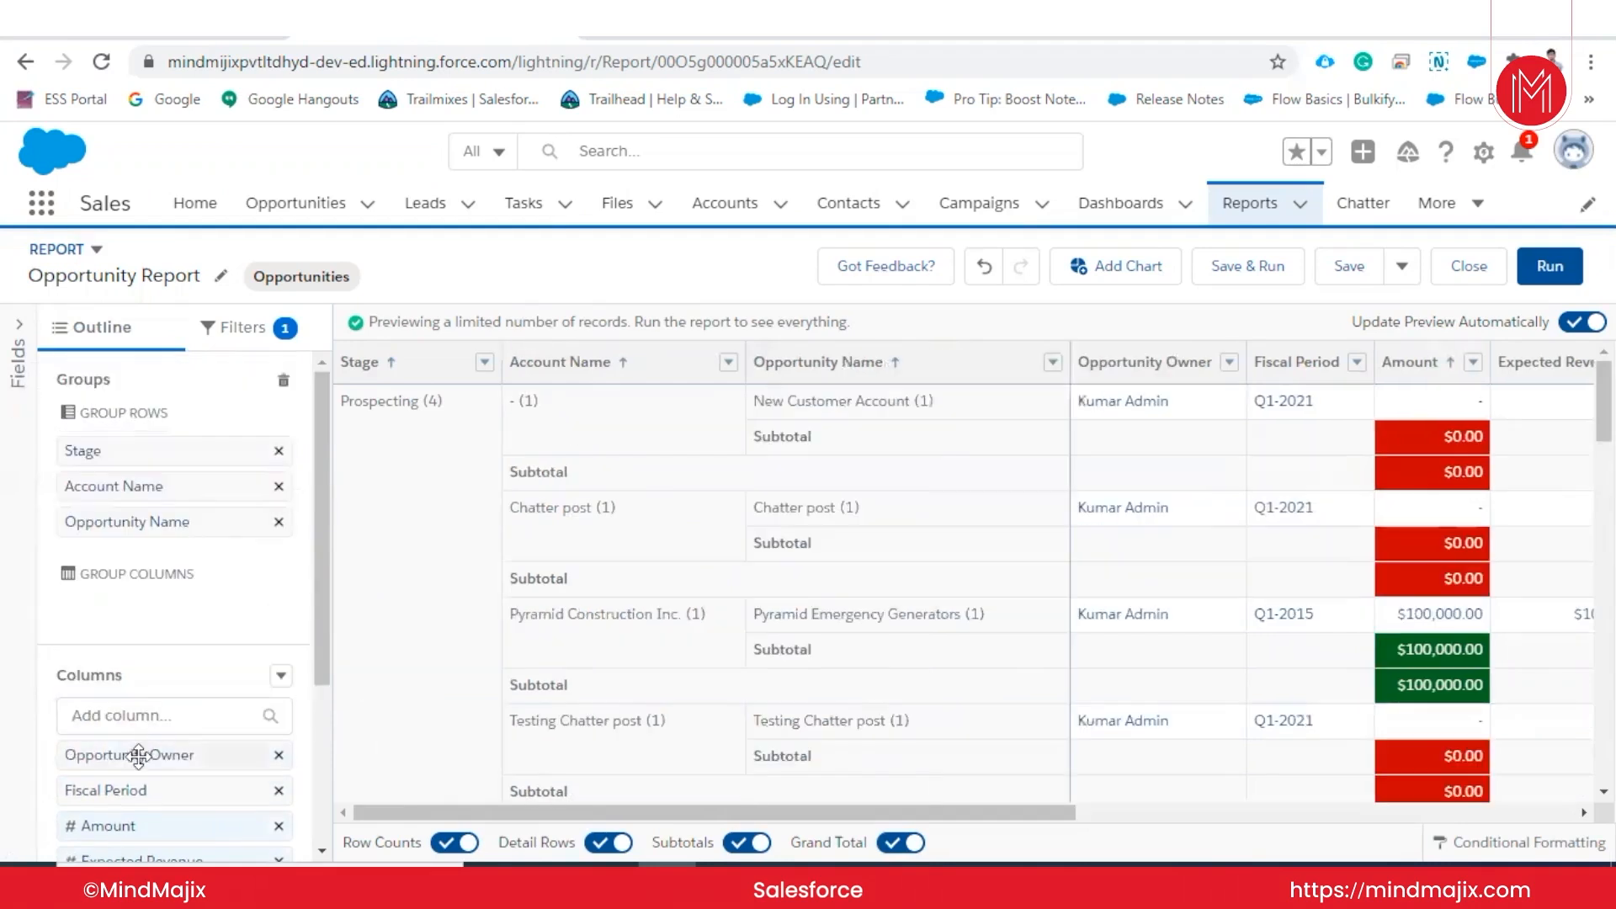
{"action": "left_click_drag", "start_coordinate": [138, 755], "coordinate": [175, 810]}
{"action": "left_click_drag", "start_coordinate": [257, 480], "coordinate": [168, 551]}
- Move Account Name back to the report columns and remove the Stage and Opportunity Name row groupings
{"action": "left_click_drag", "start_coordinate": [152, 486], "coordinate": [180, 768]}
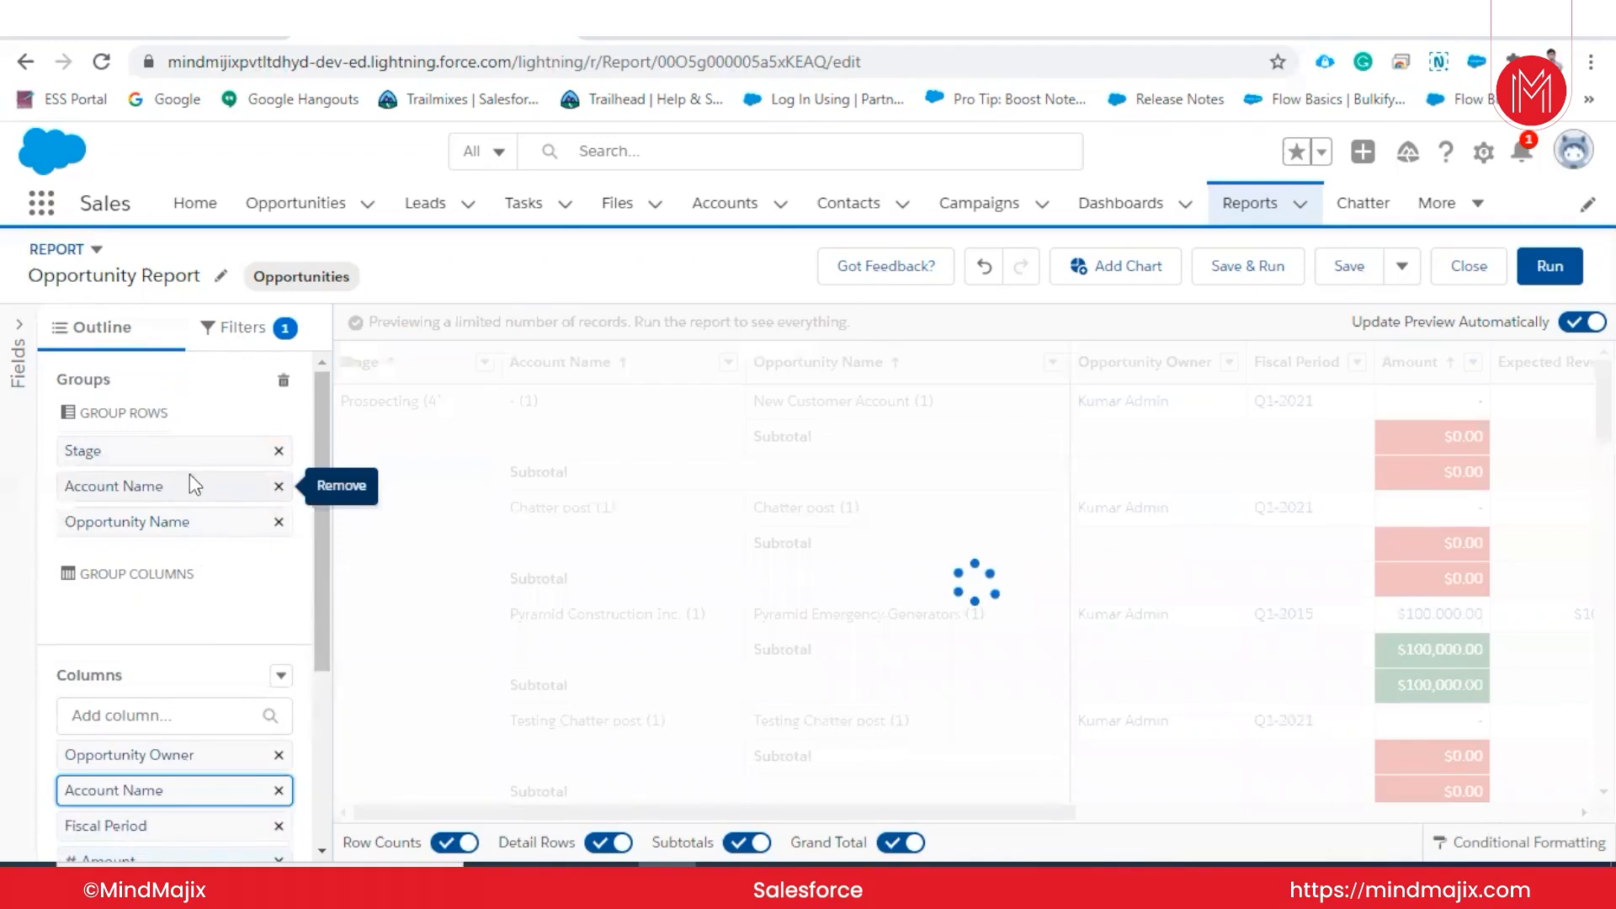
{"action": "left_click", "coordinate": [279, 487]}
{"action": "left_click", "coordinate": [281, 490]}
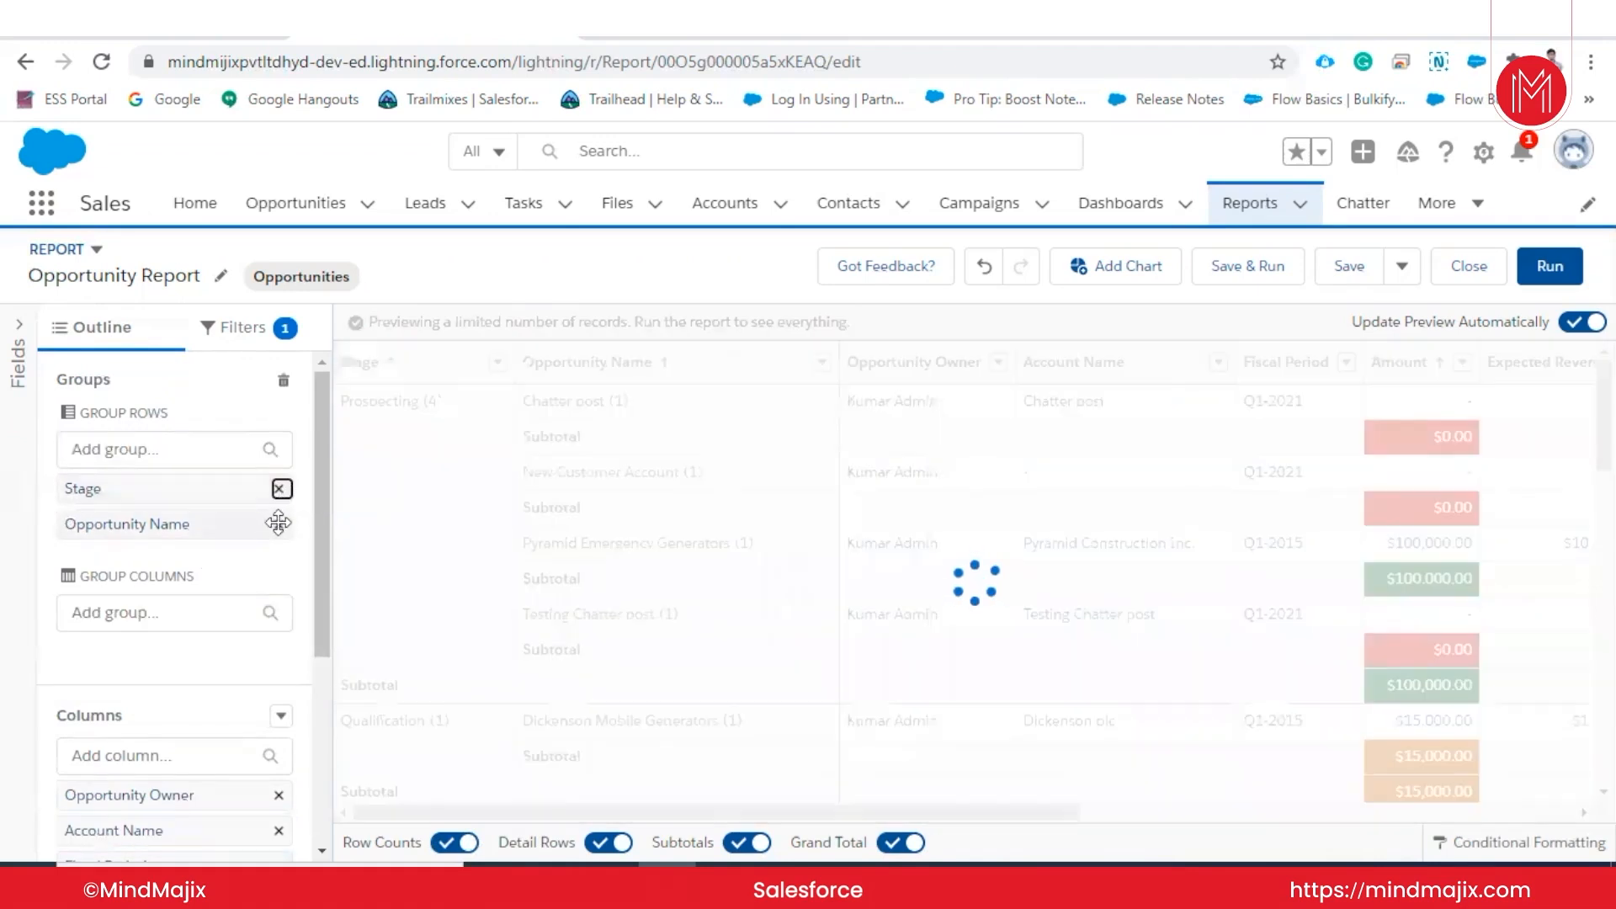
{"action": "left_click", "coordinate": [281, 489]}
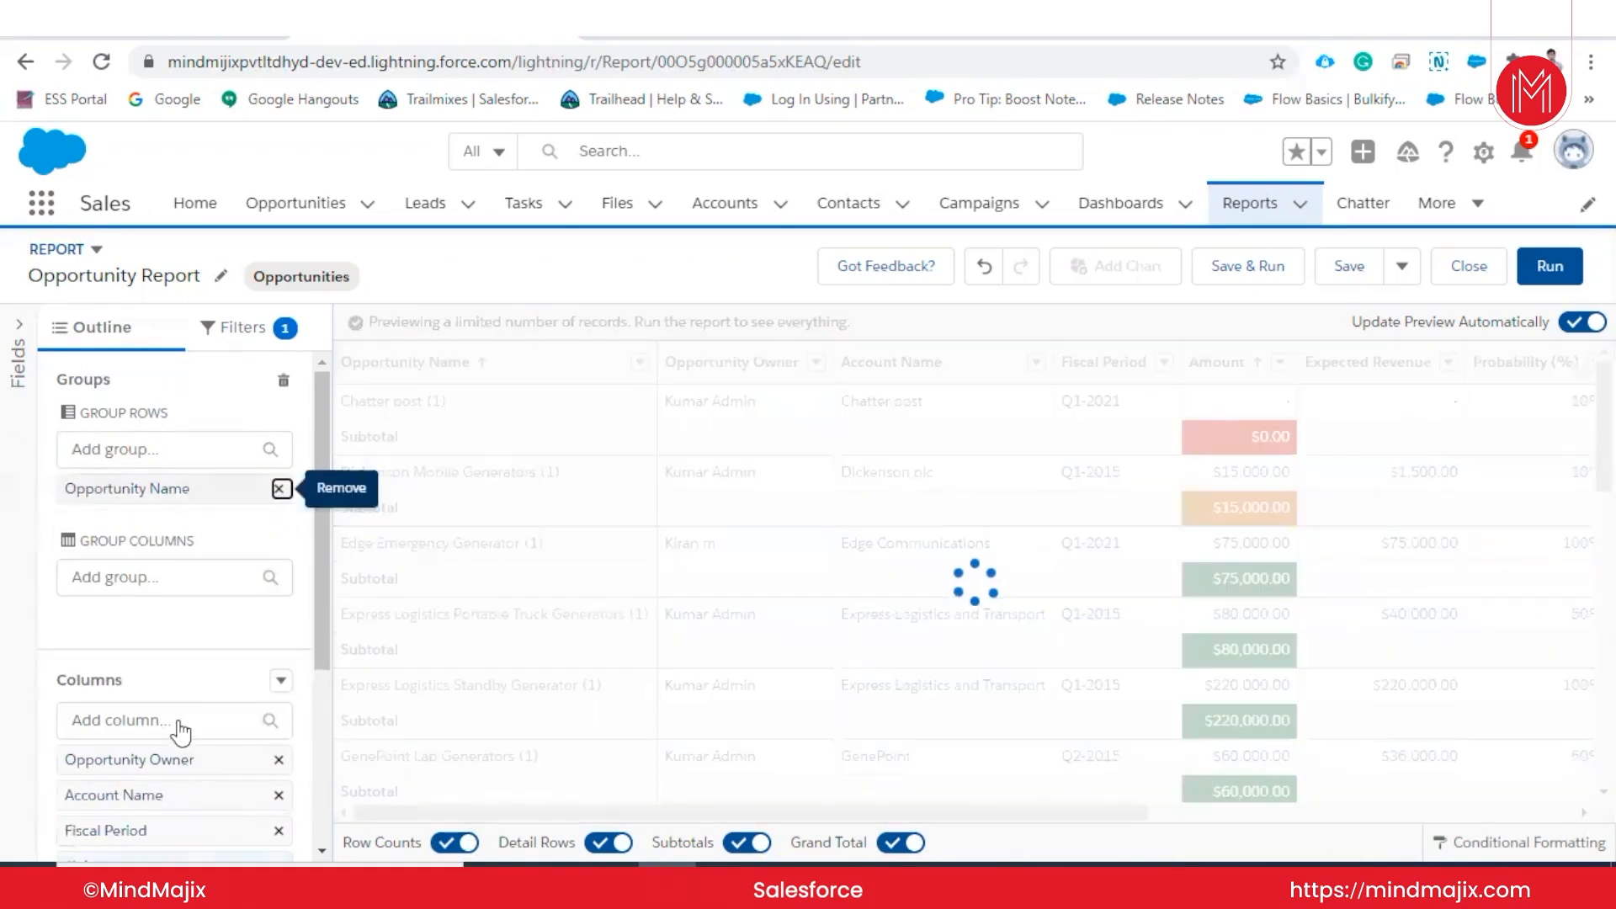
{"action": "left_click", "coordinate": [179, 720]}
{"action": "left_click", "coordinate": [180, 573]}
{"action": "type", "text": "Accou"}
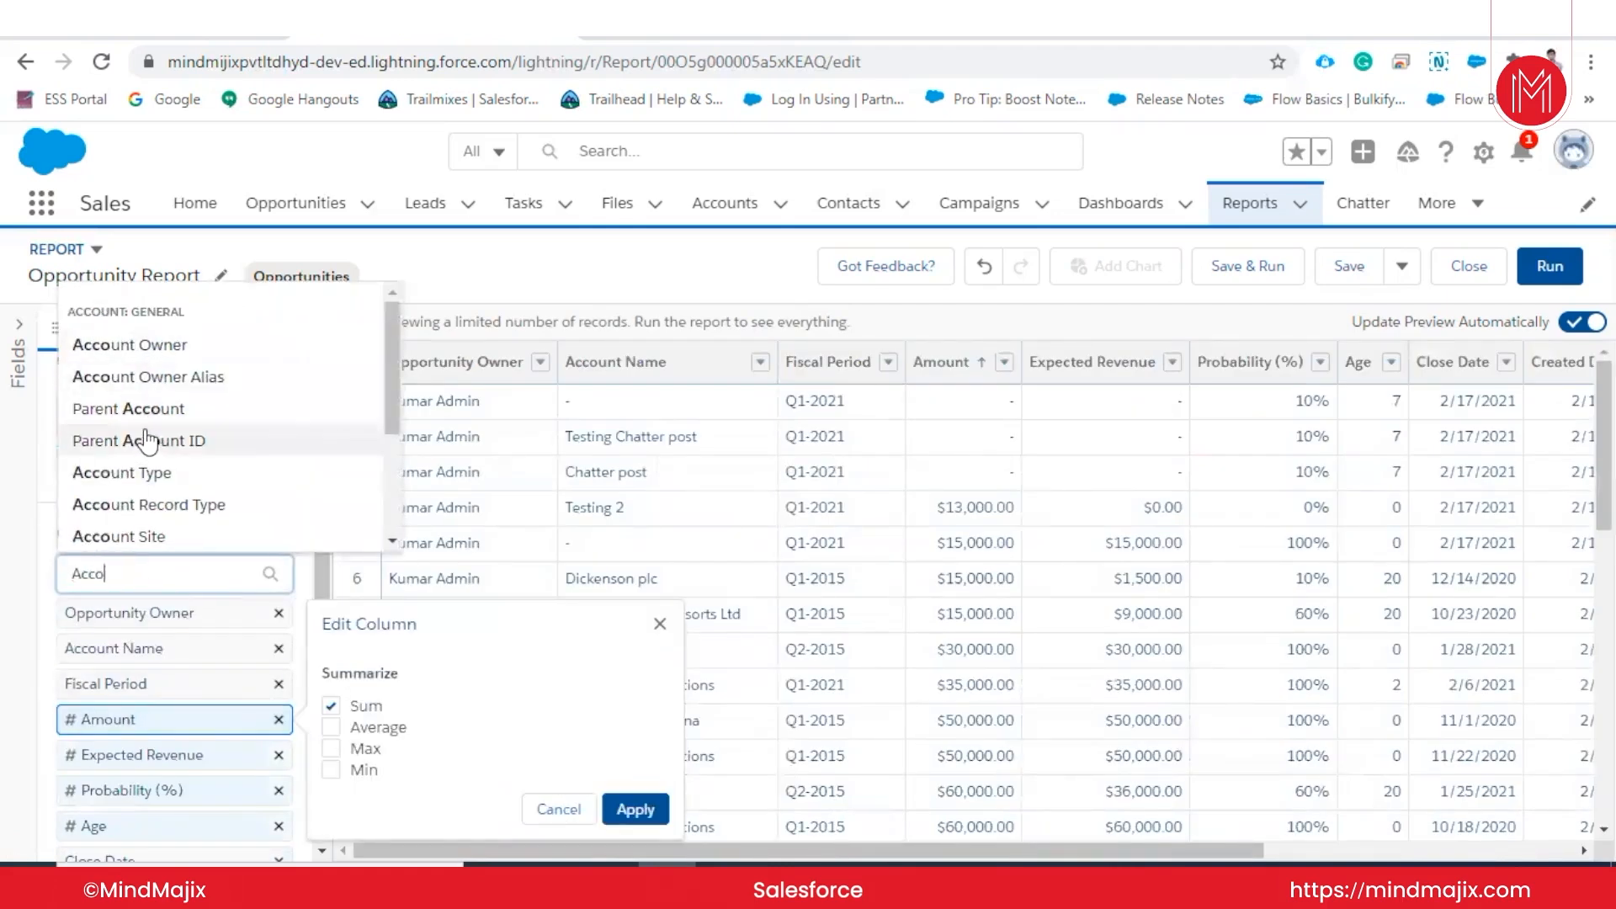
{"action": "scroll", "coordinate": [152, 465], "scroll_direction": "down", "scroll_amount": 2}
{"action": "key", "text": "BackSpace"}
{"action": "key", "text": "BackSpace"}
{"action": "key", "text": "BackSpace"}
{"action": "scroll", "coordinate": [148, 384], "scroll_direction": "up", "scroll_amount": 5}
{"action": "scroll", "coordinate": [148, 384], "scroll_direction": "down", "scroll_amount": 3}
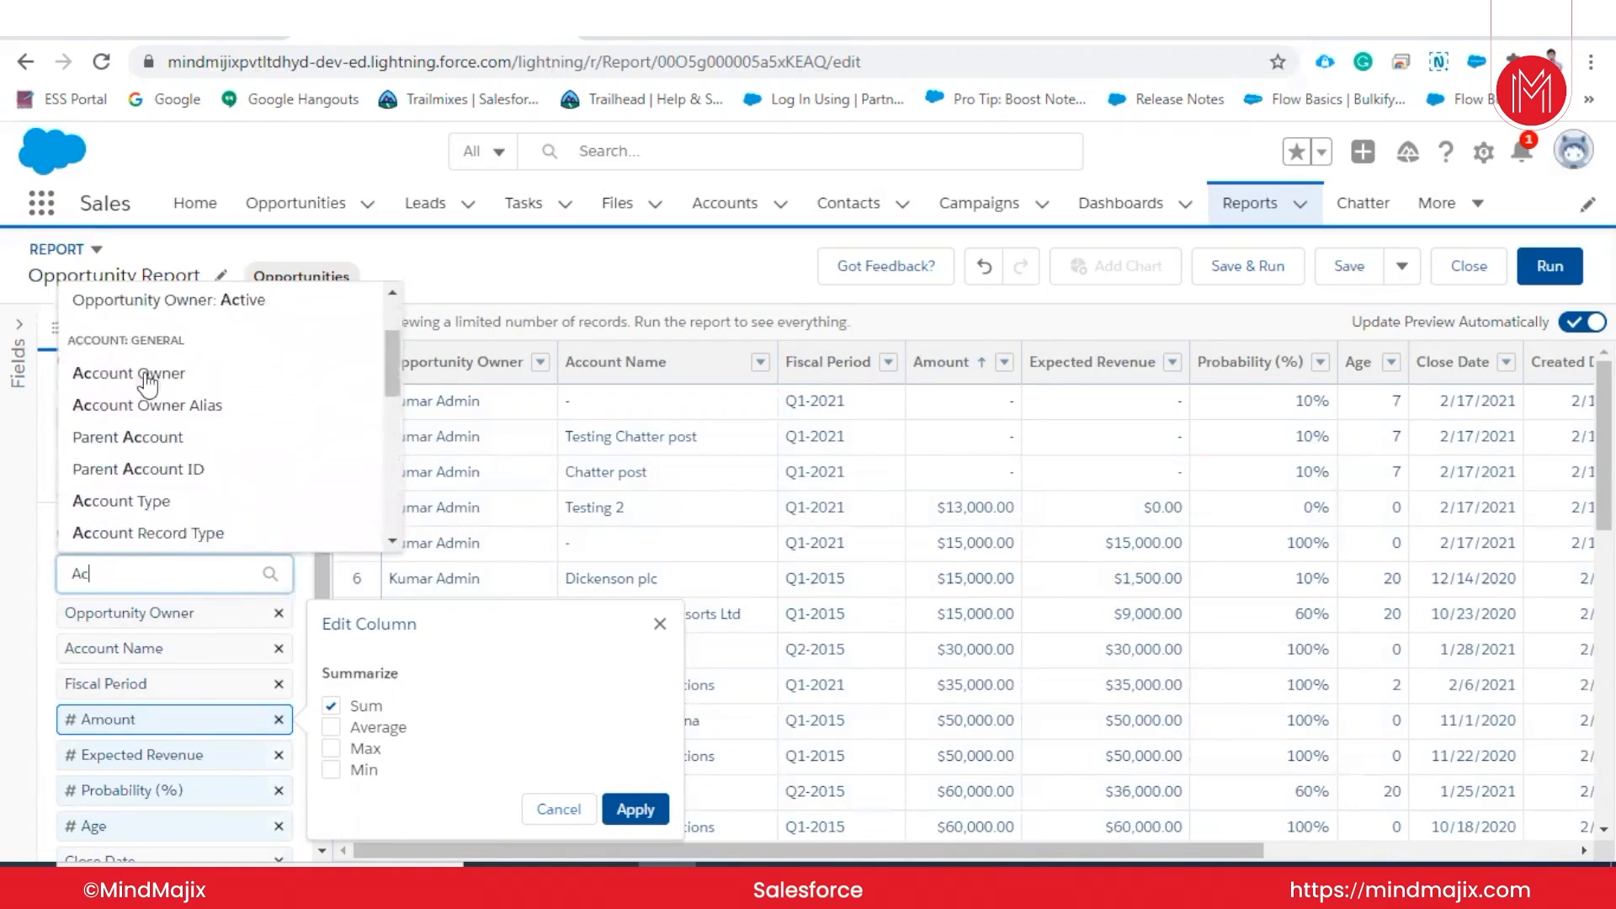
{"action": "scroll", "coordinate": [148, 384], "scroll_direction": "down", "scroll_amount": 3}
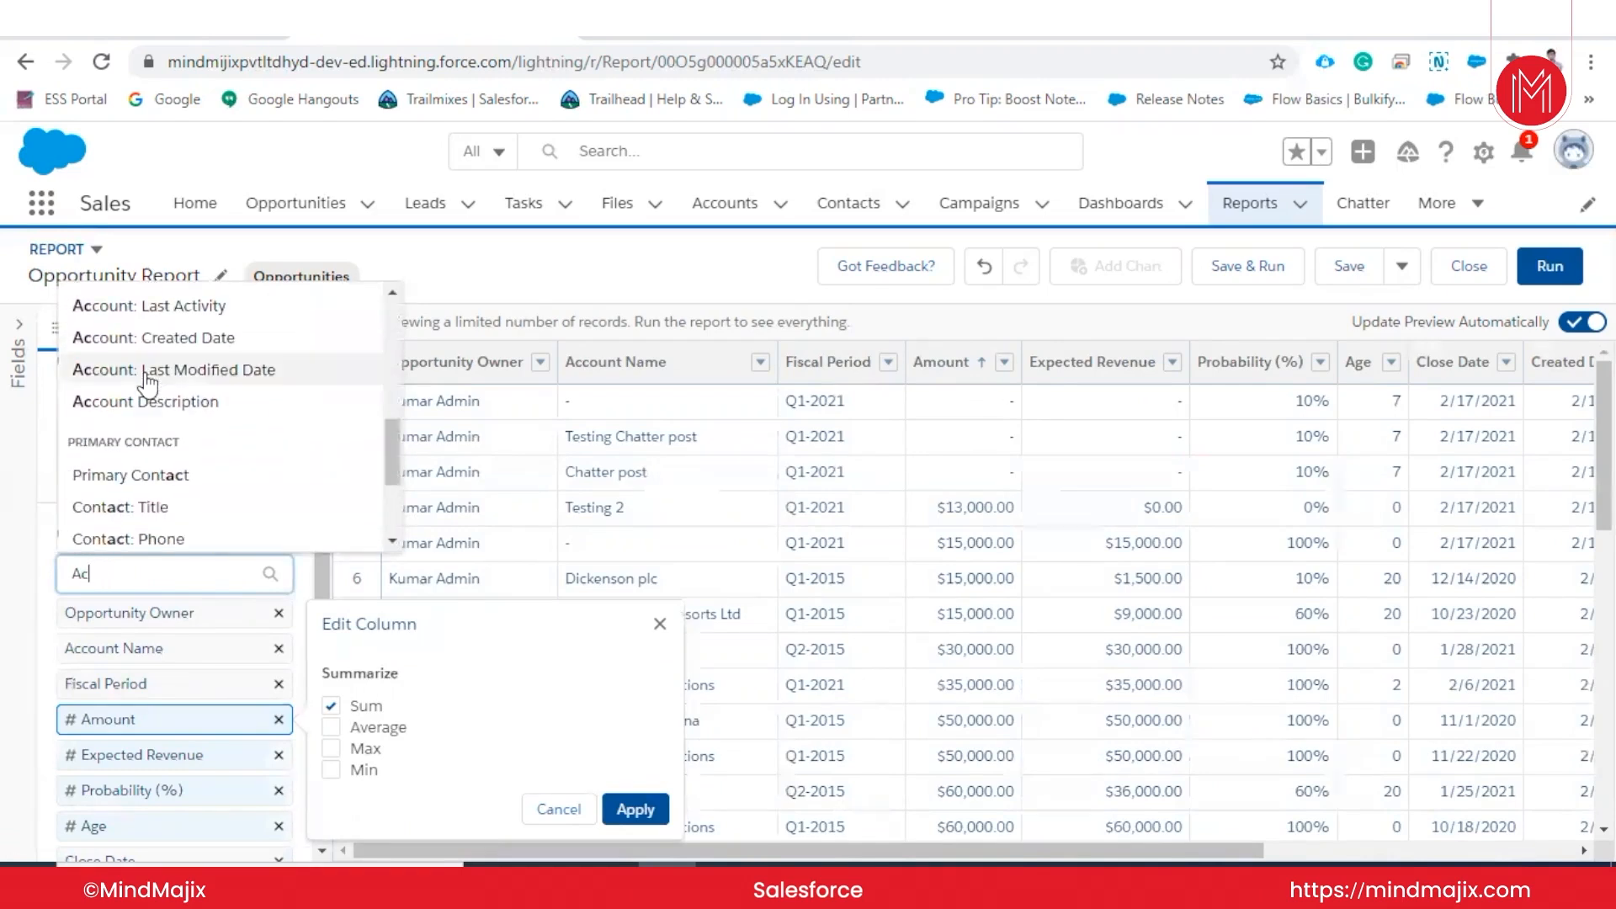
{"action": "key", "text": "BackSpace"}
{"action": "key", "text": "BackSpace"}
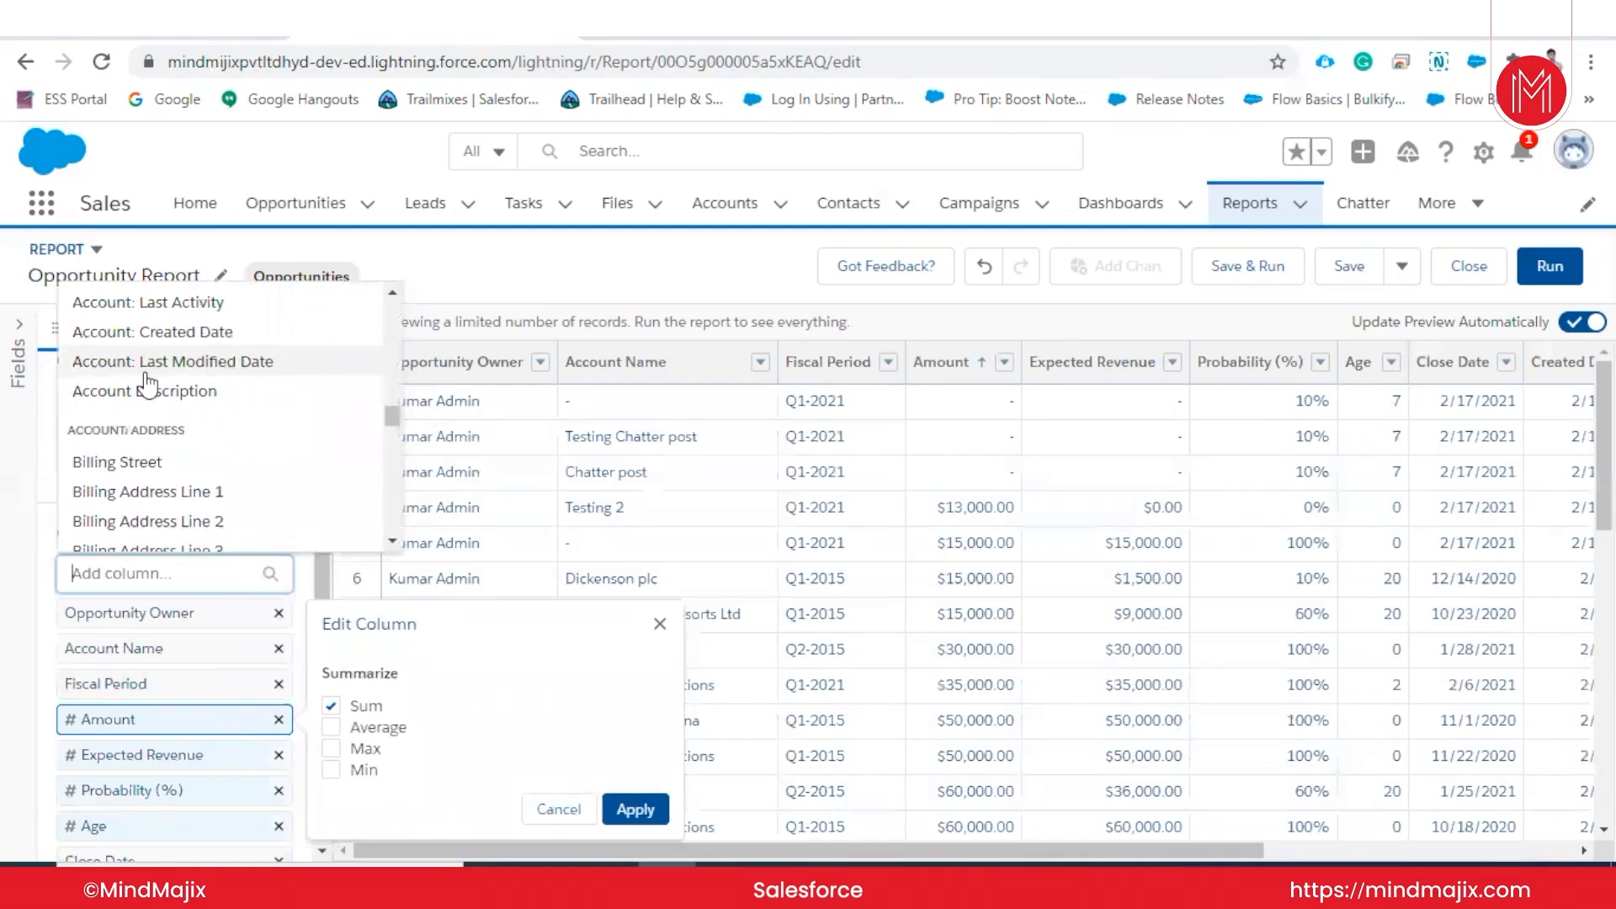
- Add the Opportunity Name column to the report and place it between Opportunity Owner and Account Name
{"action": "type", "text": "oppo"}
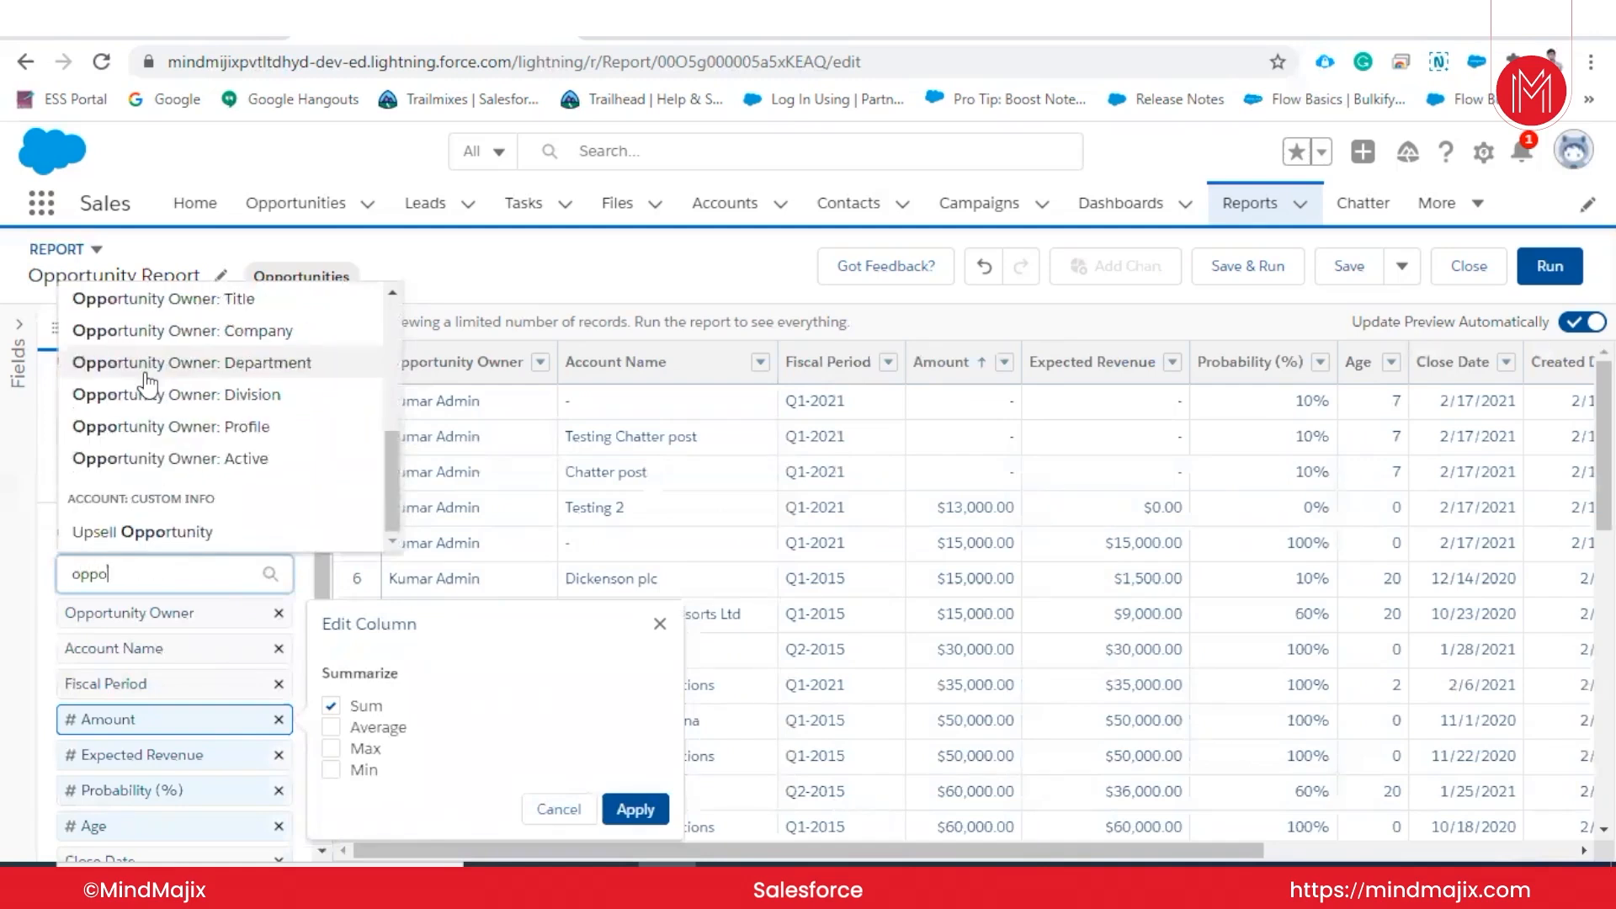
{"action": "scroll", "coordinate": [199, 446], "scroll_direction": "up", "scroll_amount": 3}
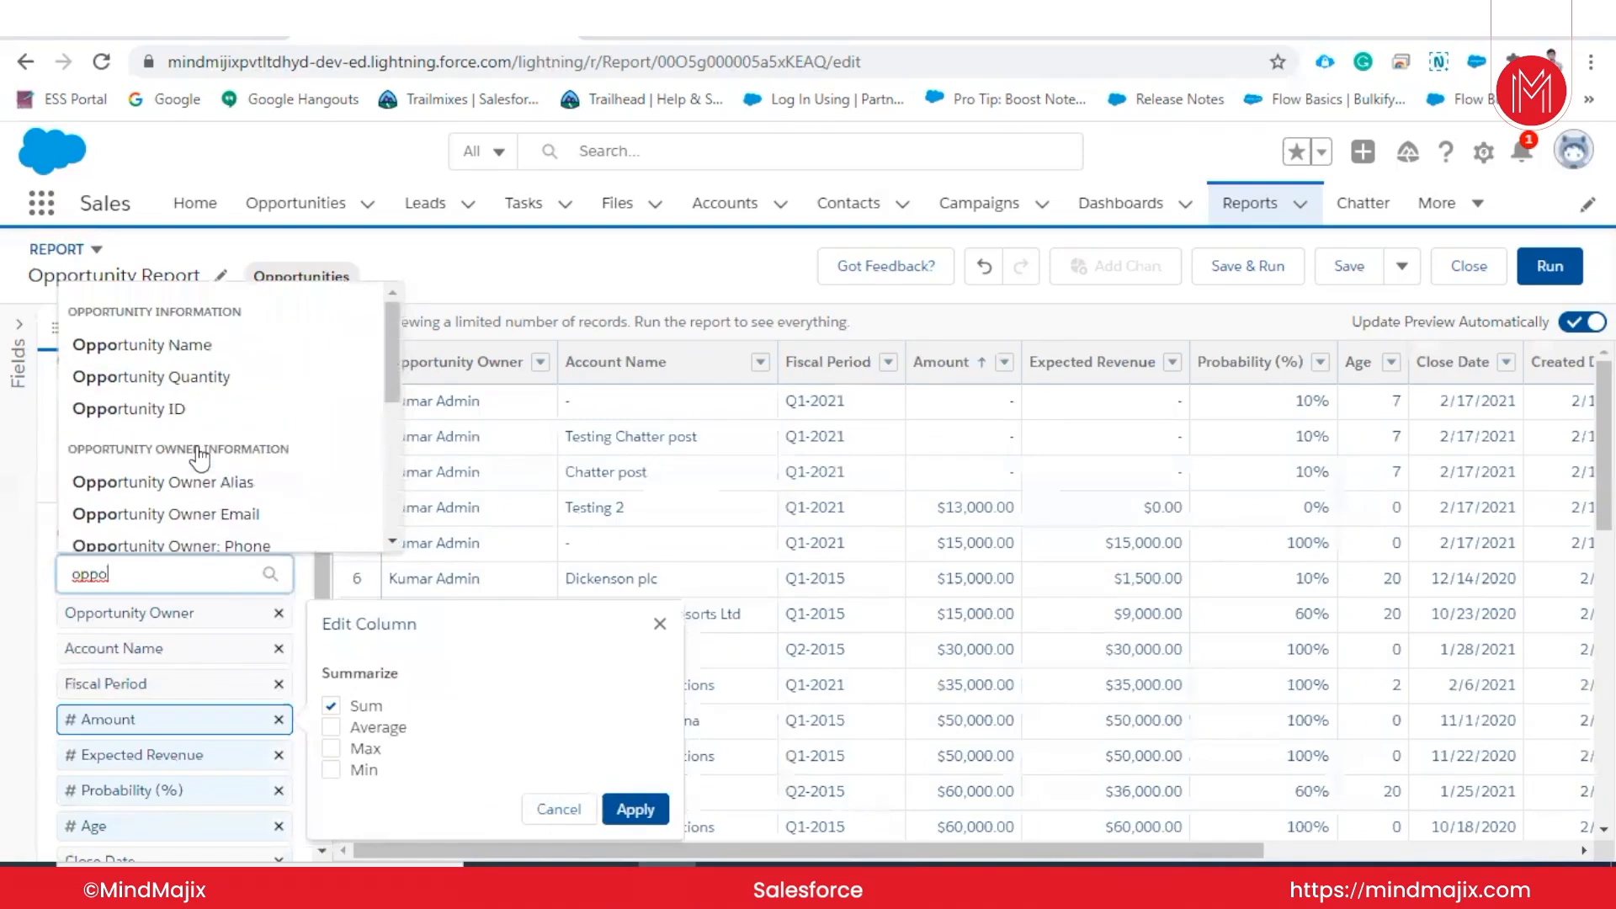
{"action": "left_click", "coordinate": [199, 347]}
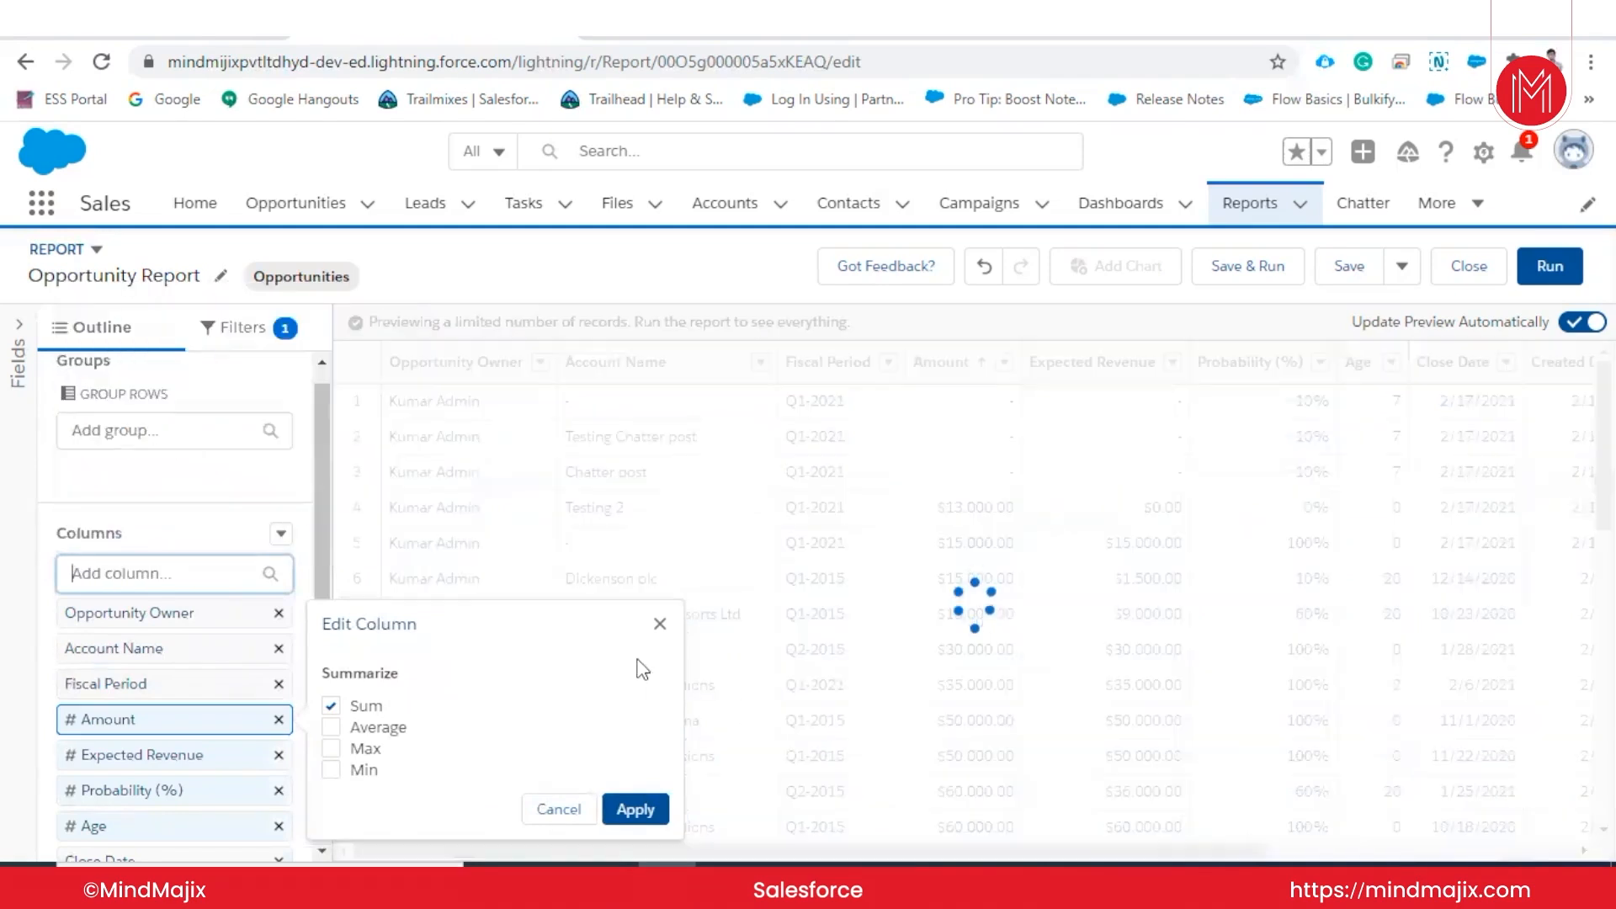
{"action": "left_click", "coordinate": [660, 623]}
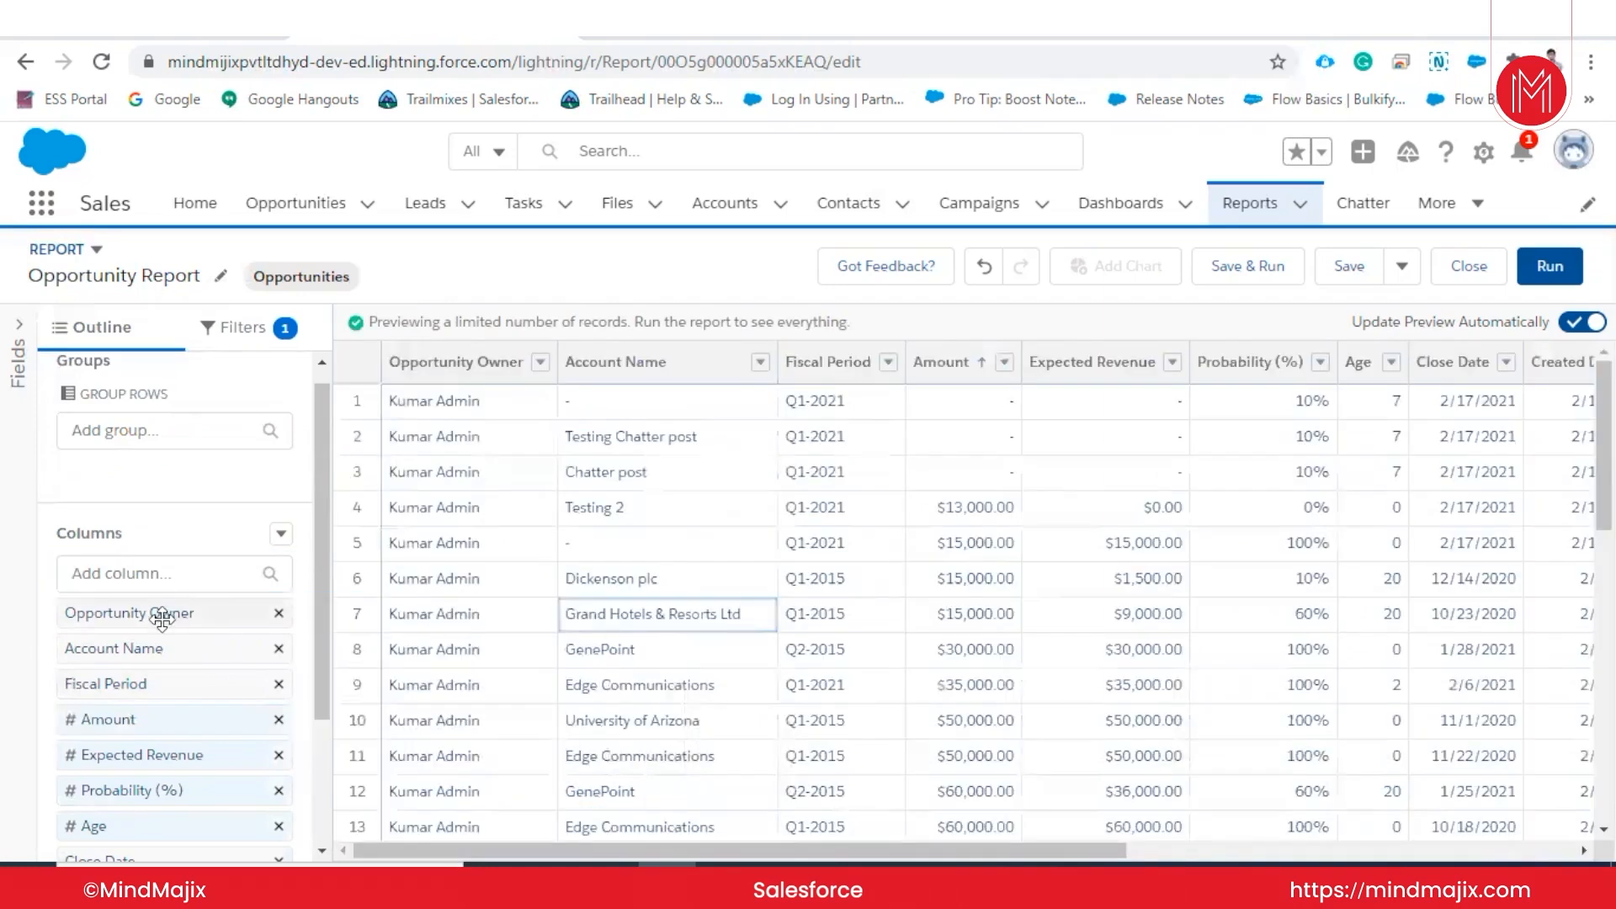
{"action": "scroll", "coordinate": [160, 754], "scroll_direction": "down", "scroll_amount": 3}
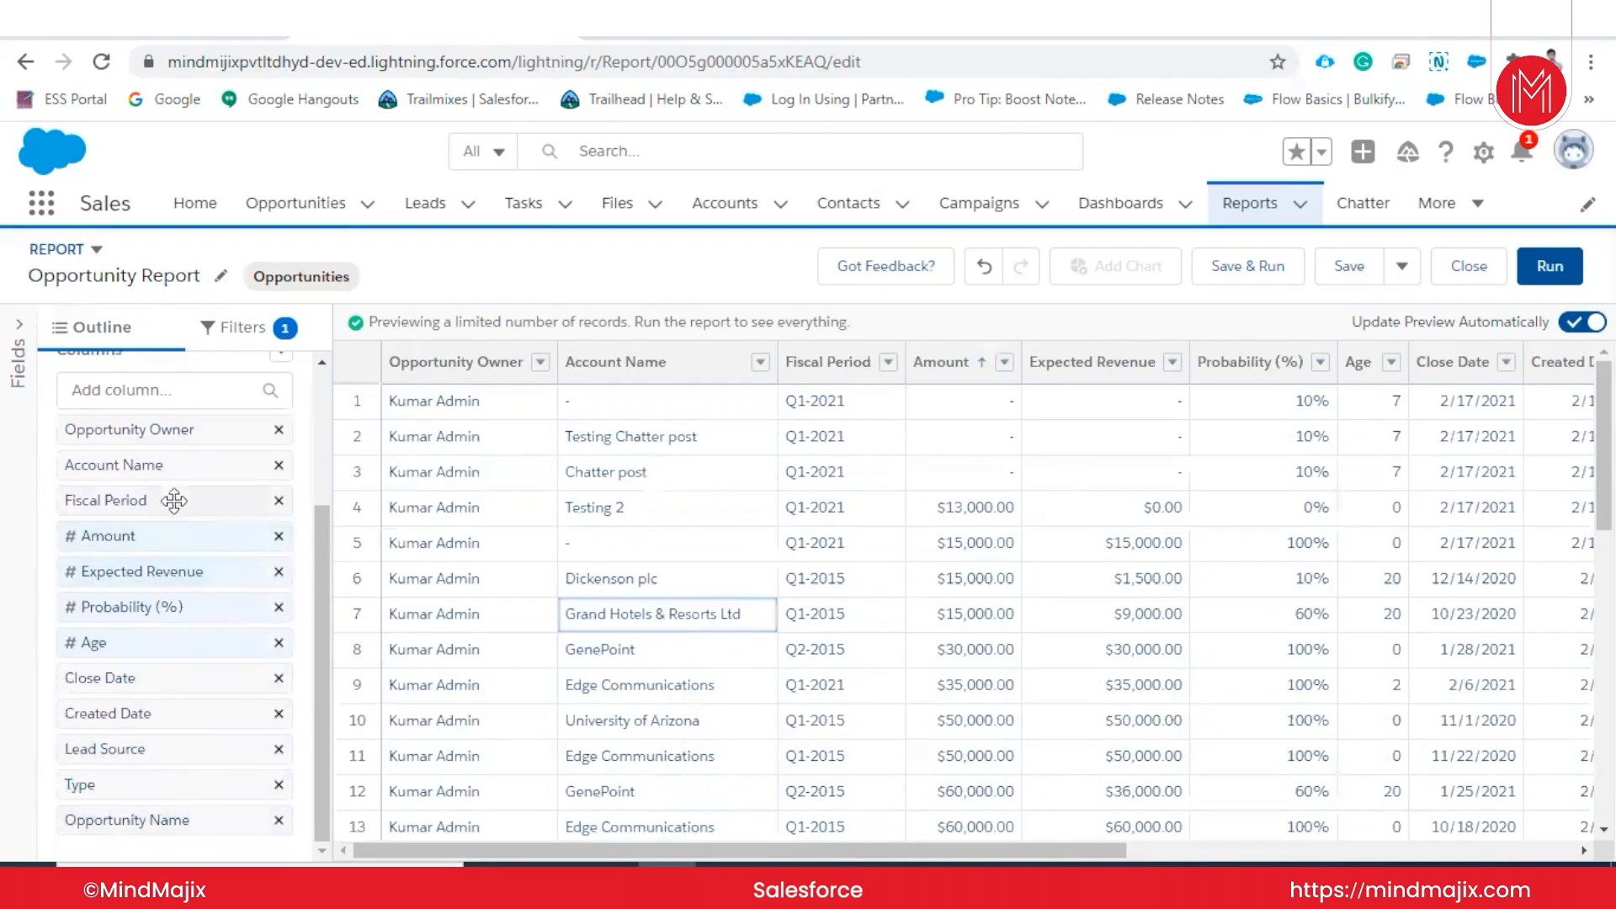
{"action": "left_click_drag", "start_coordinate": [180, 819], "coordinate": [149, 476]}
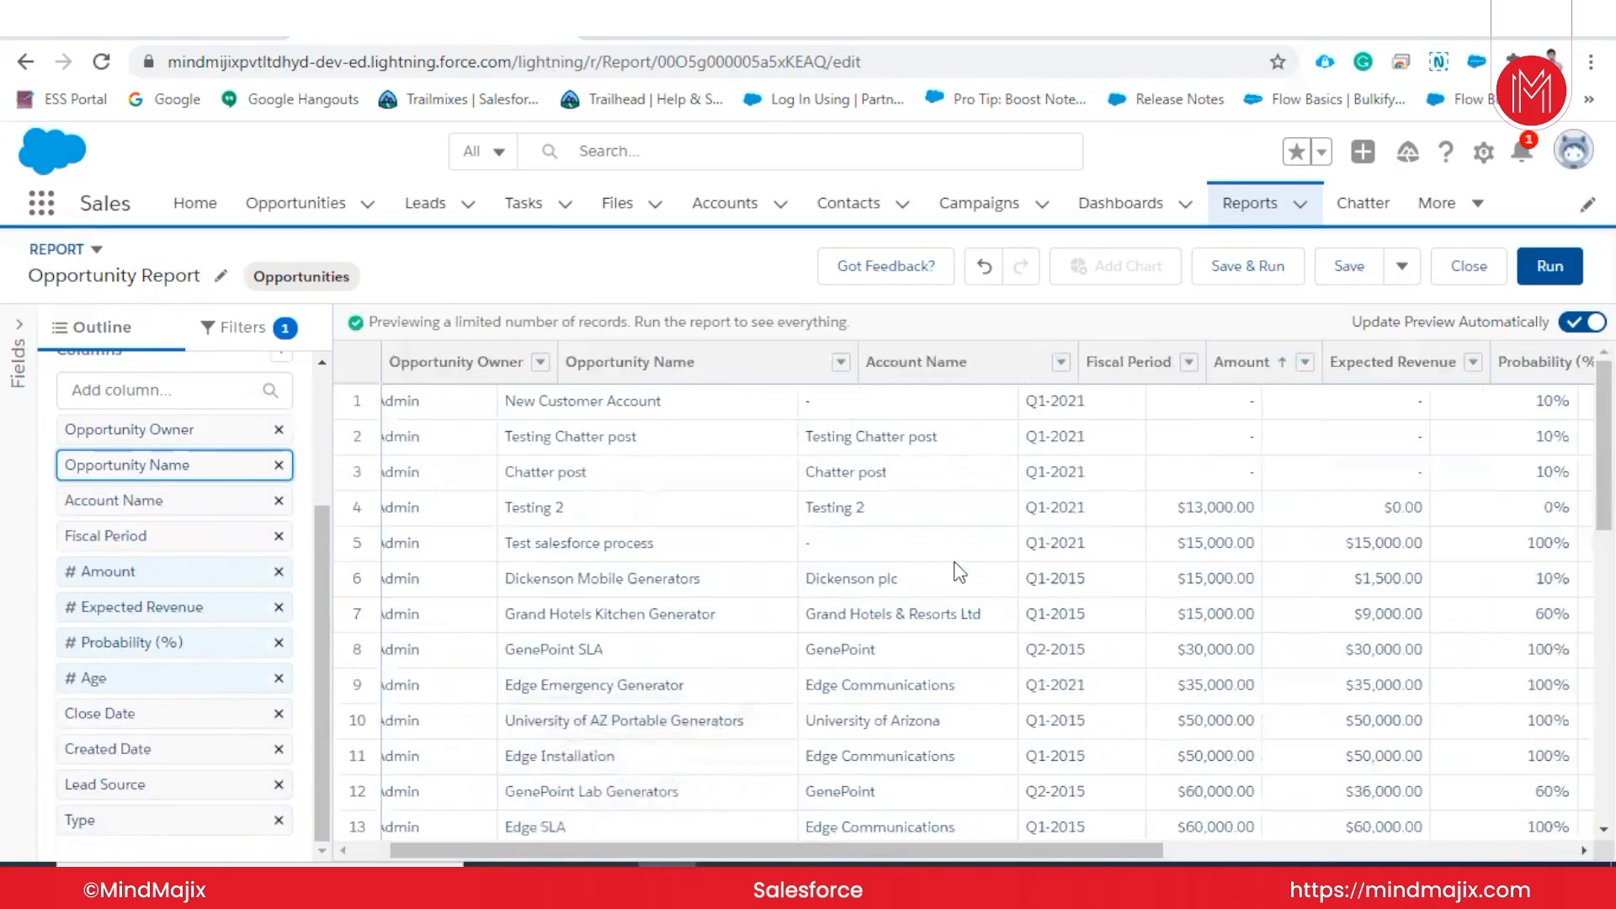
- Check the ungrouped report's columns, save and run the report, and look through its rows
{"action": "scroll", "coordinate": [955, 572], "scroll_direction": "right", "scroll_amount": 8}
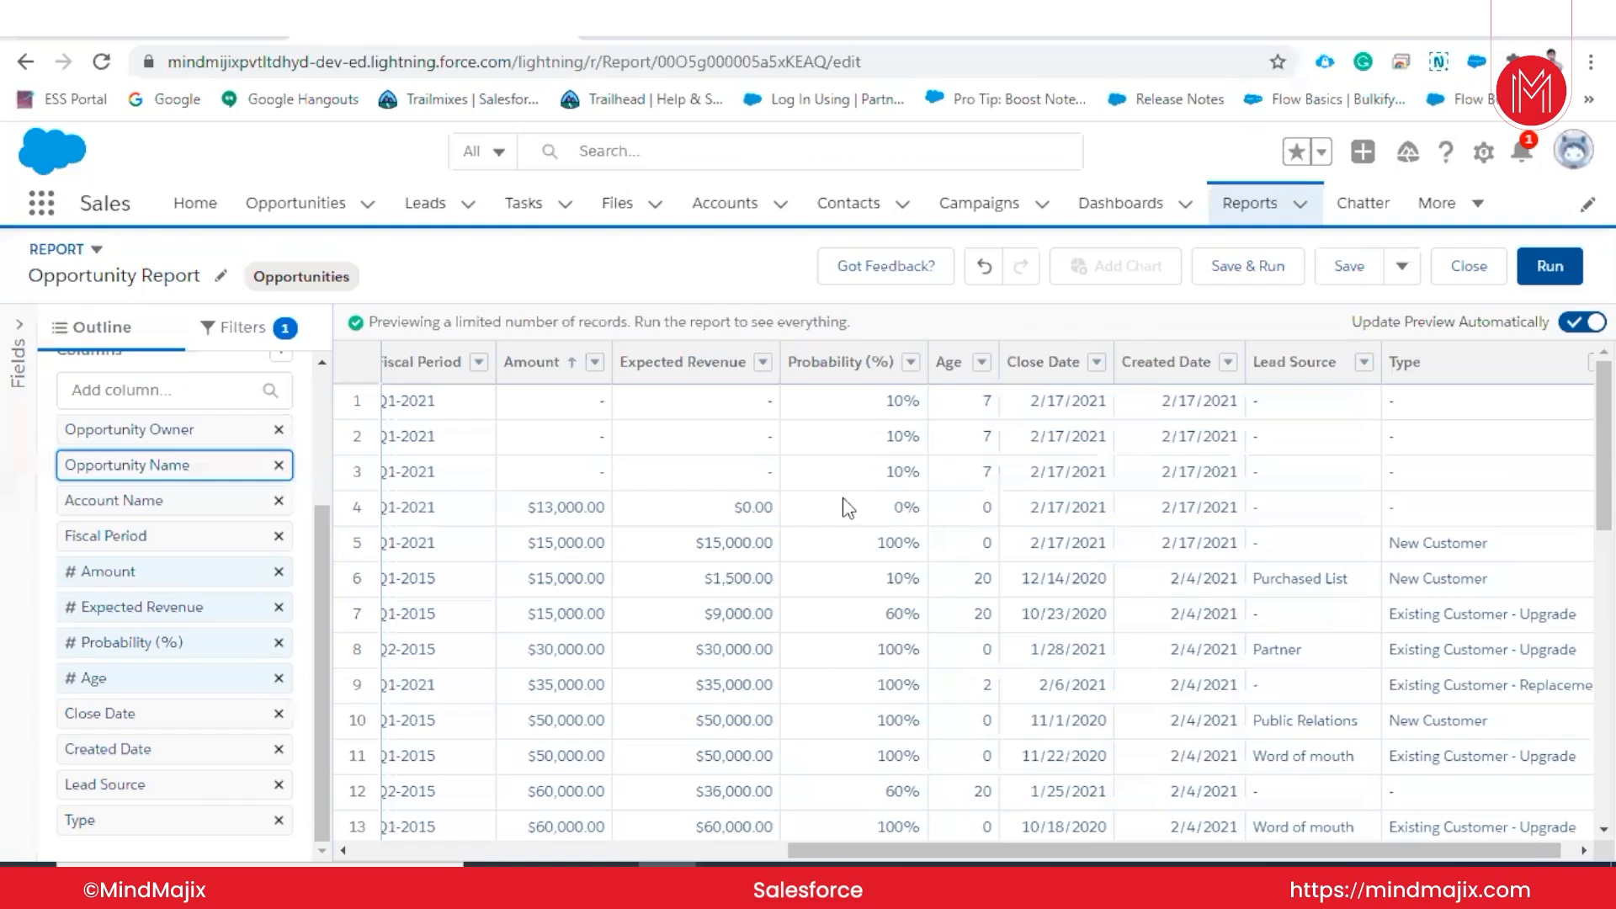
{"action": "scroll", "coordinate": [115, 463], "scroll_direction": "up", "scroll_amount": 3}
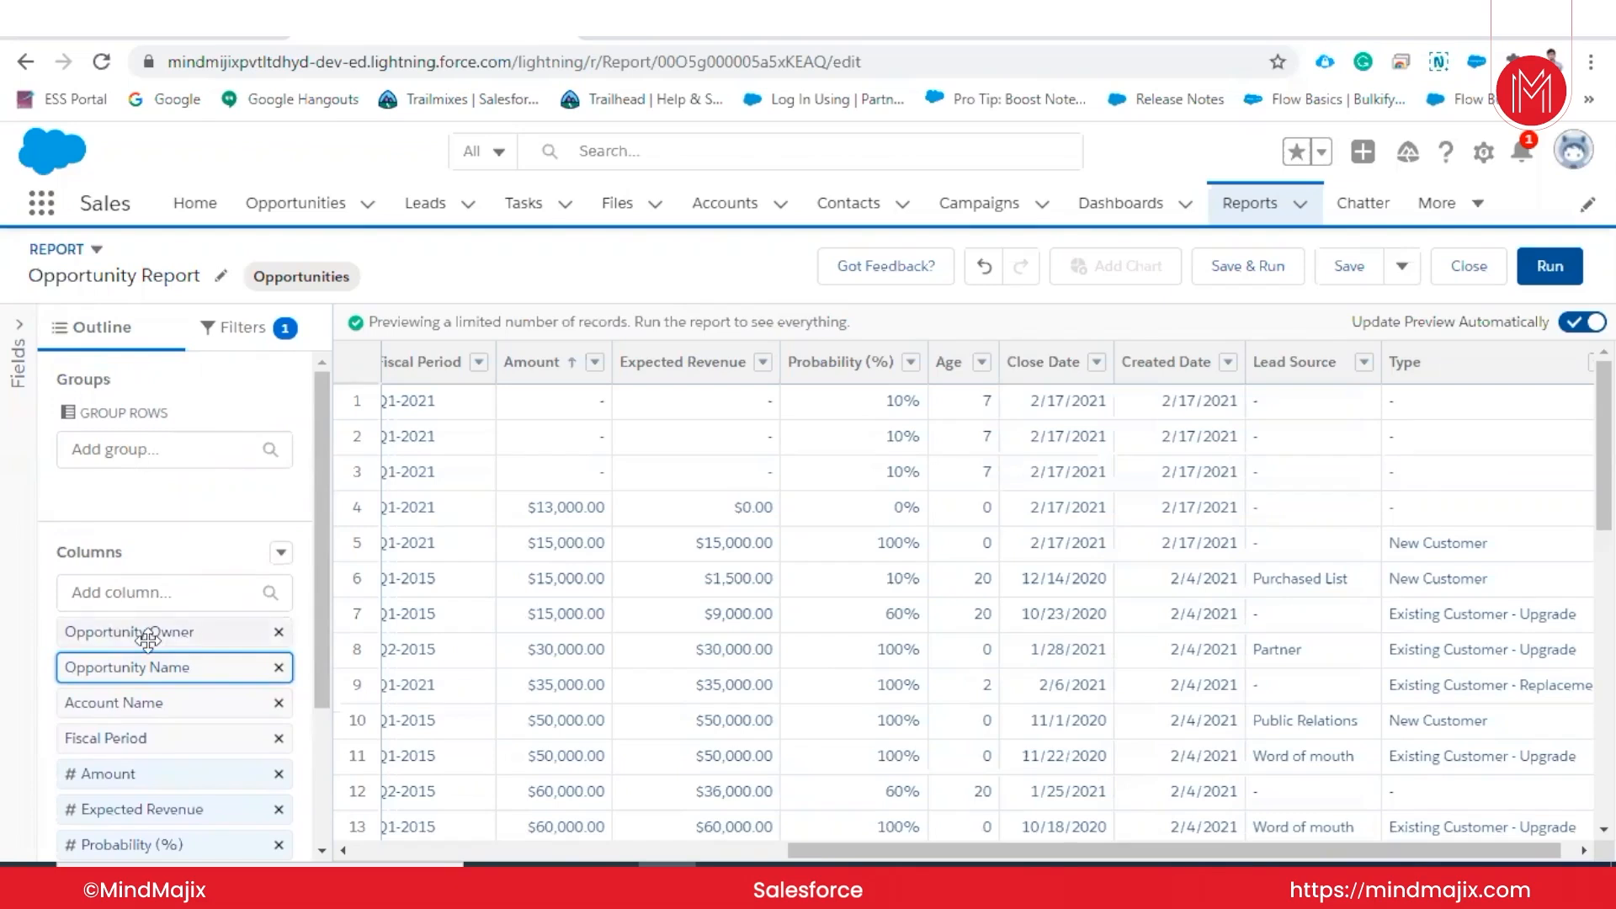
{"action": "scroll", "coordinate": [148, 639], "scroll_direction": "down", "scroll_amount": 3}
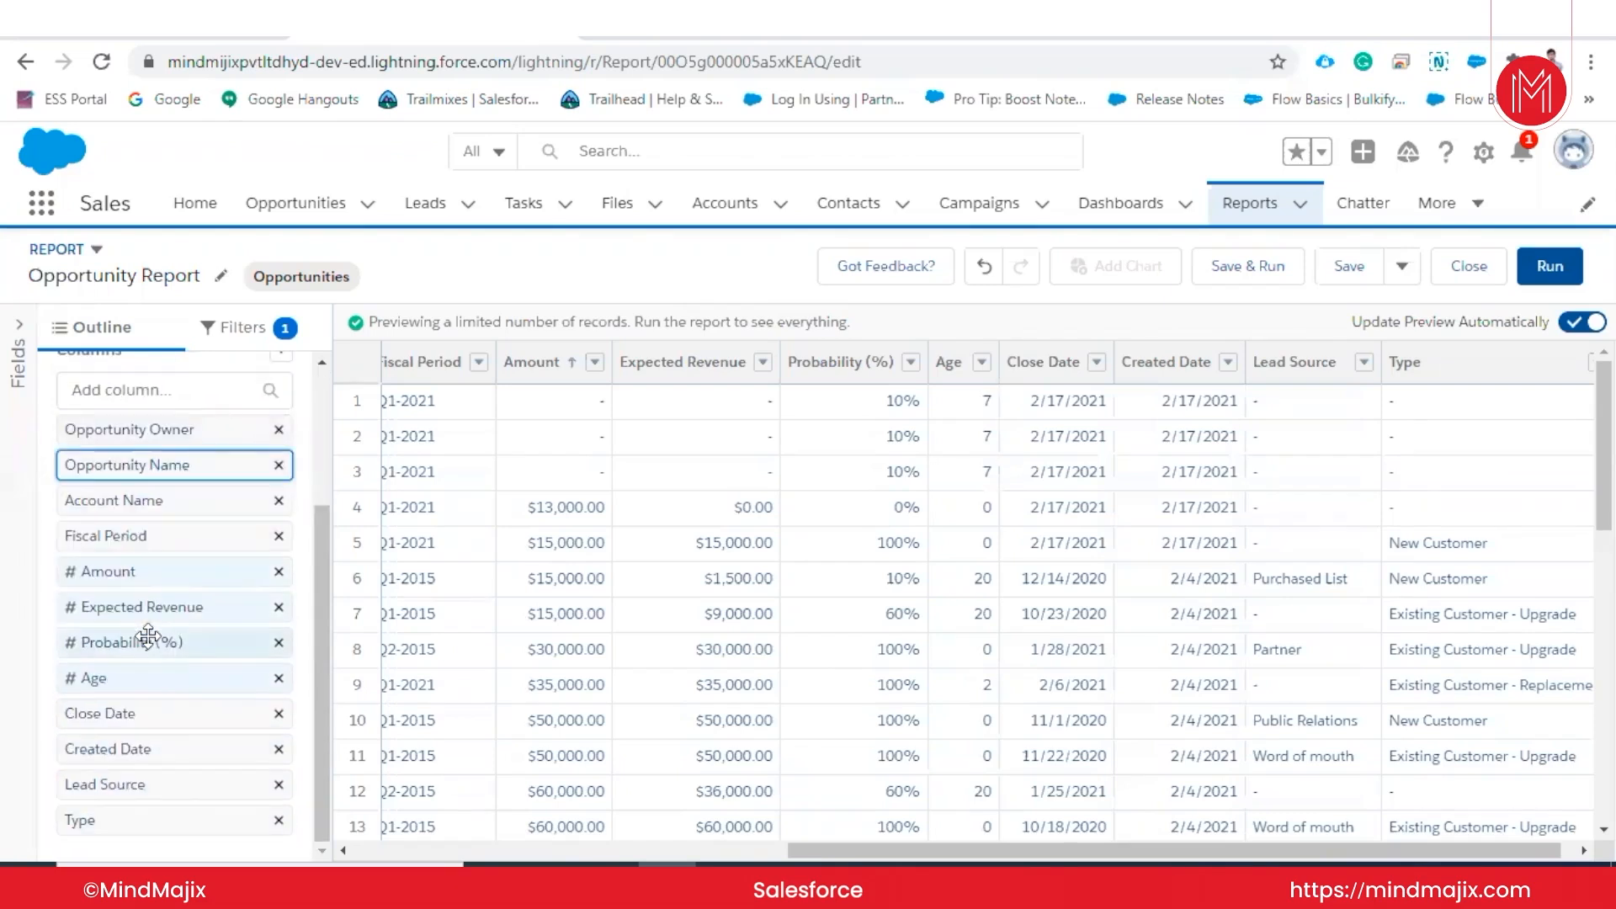
{"action": "scroll", "coordinate": [930, 699], "scroll_direction": "right", "scroll_amount": 1}
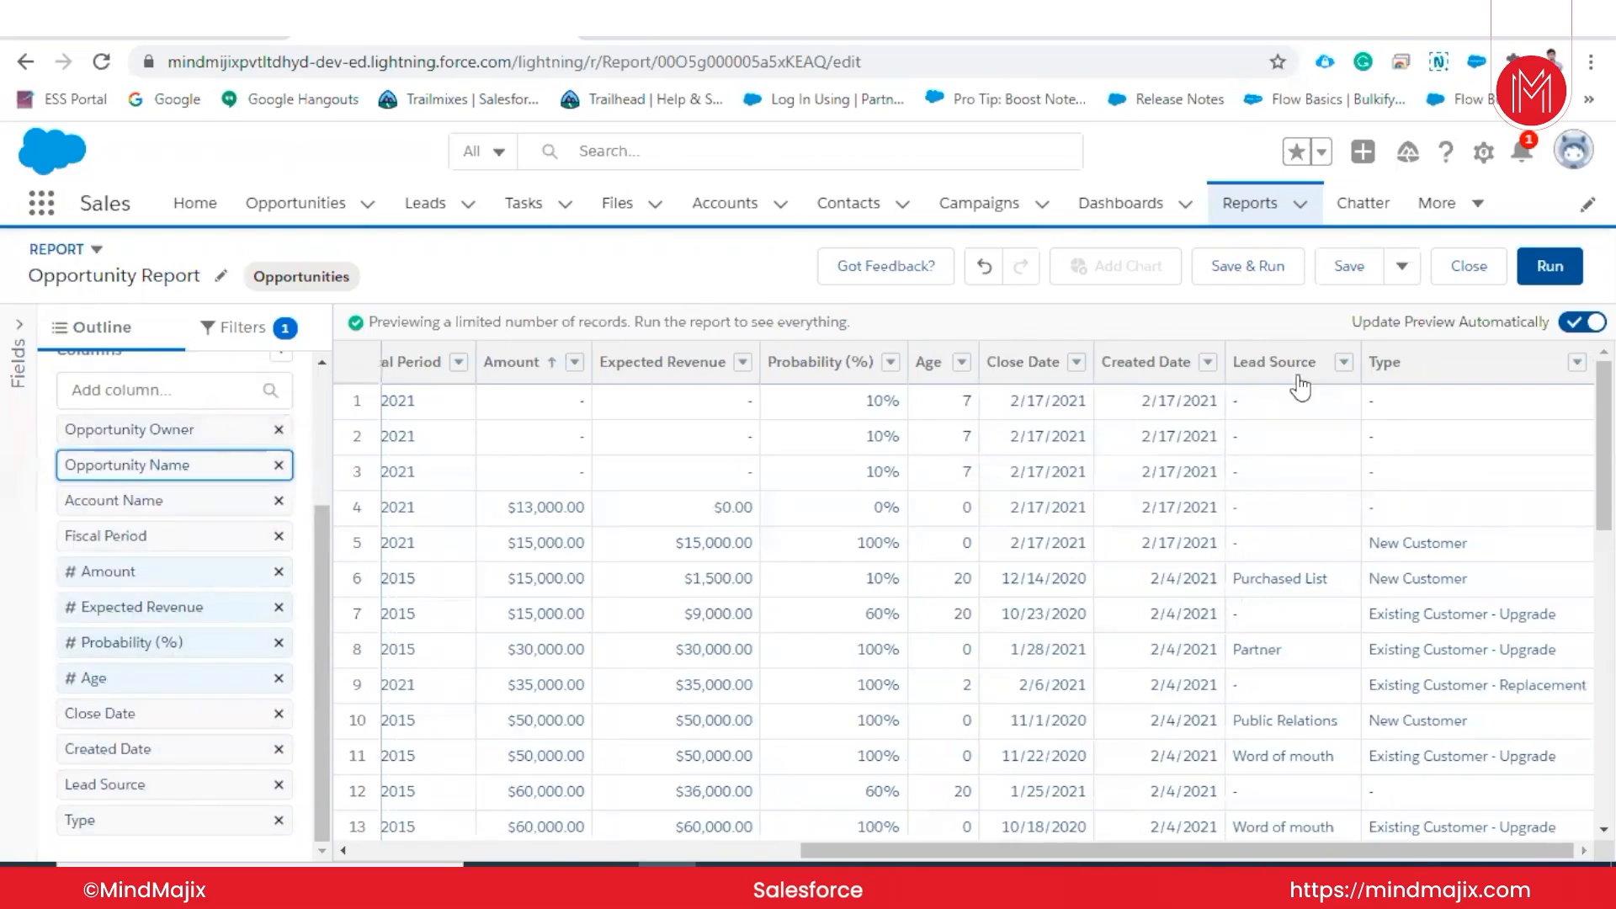
{"action": "left_click", "coordinate": [1265, 278]}
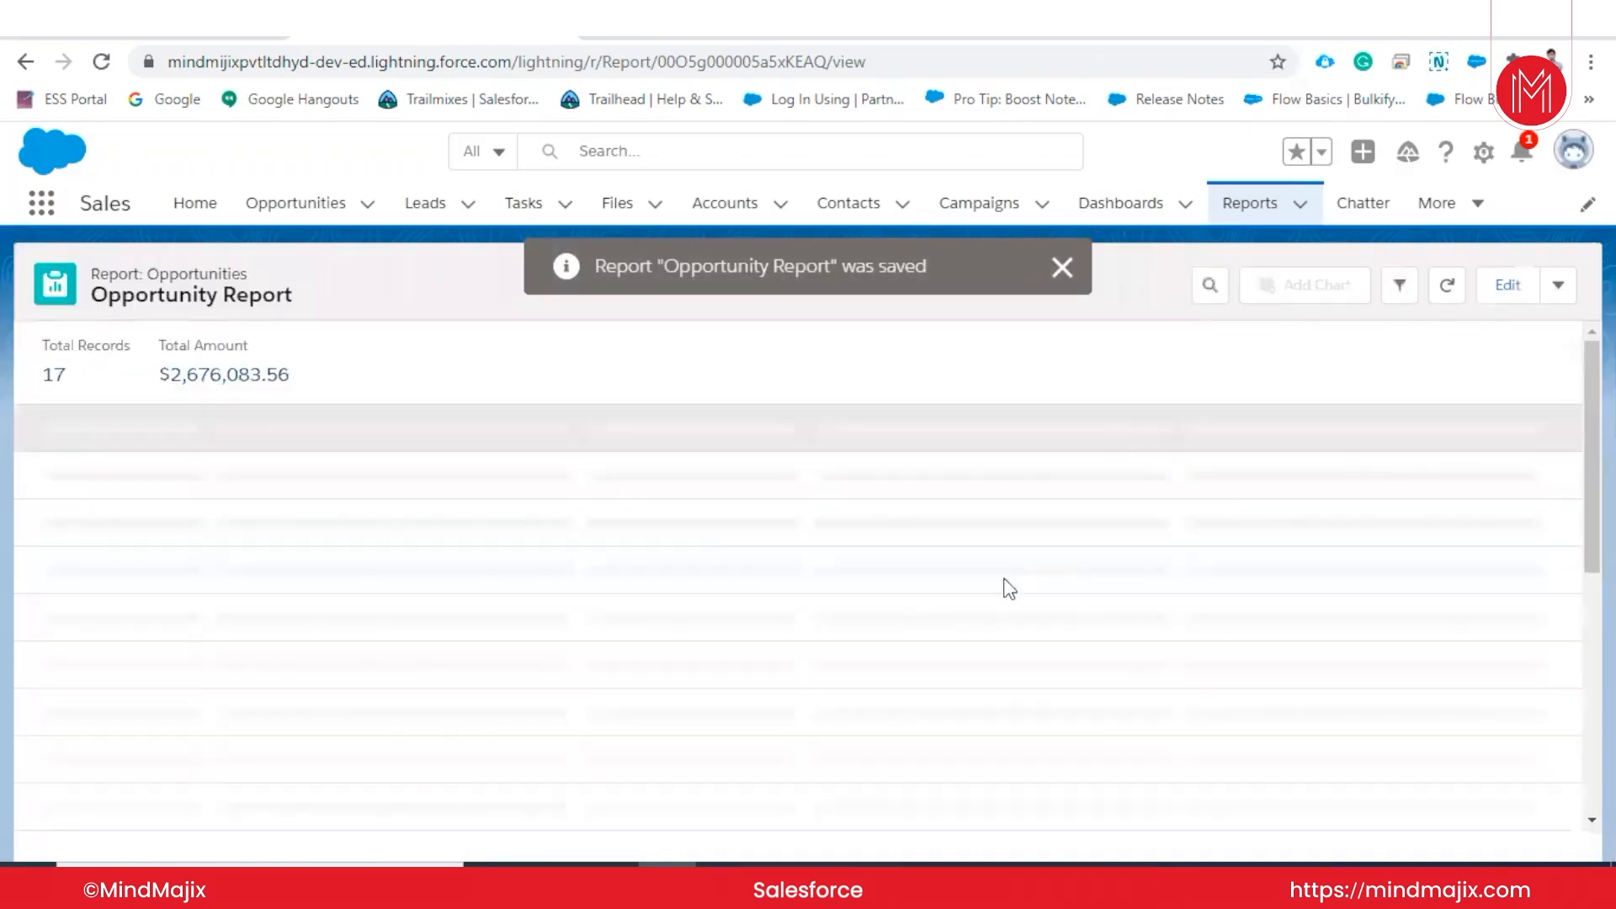
{"action": "scroll", "coordinate": [730, 558], "scroll_direction": "down", "scroll_amount": 8}
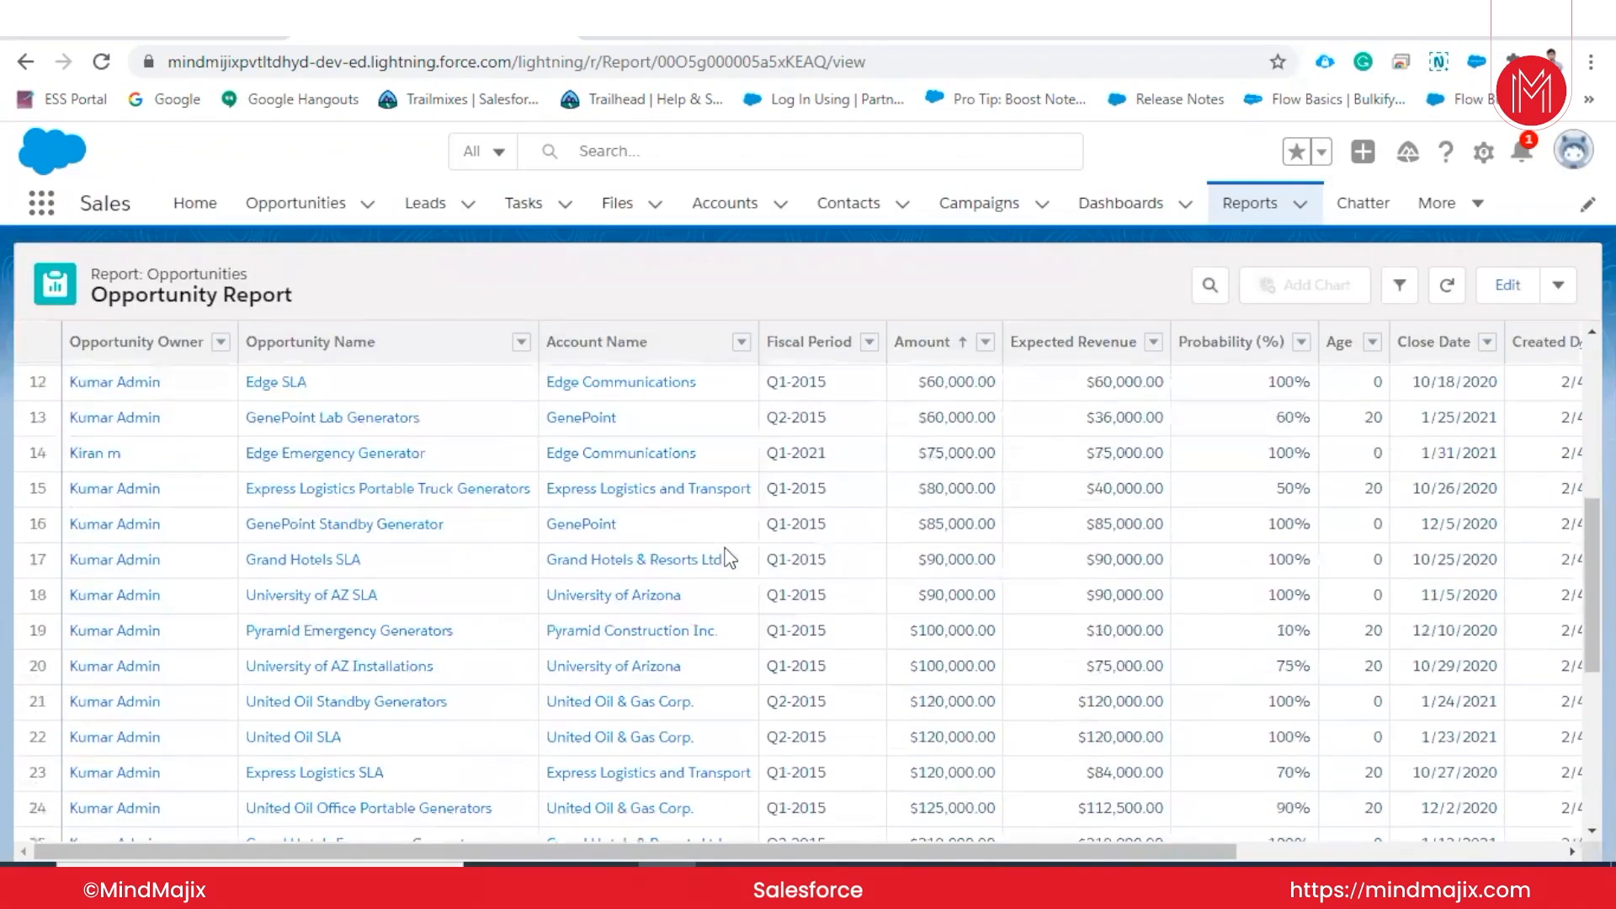
{"action": "scroll", "coordinate": [729, 558], "scroll_direction": "up", "scroll_amount": 10}
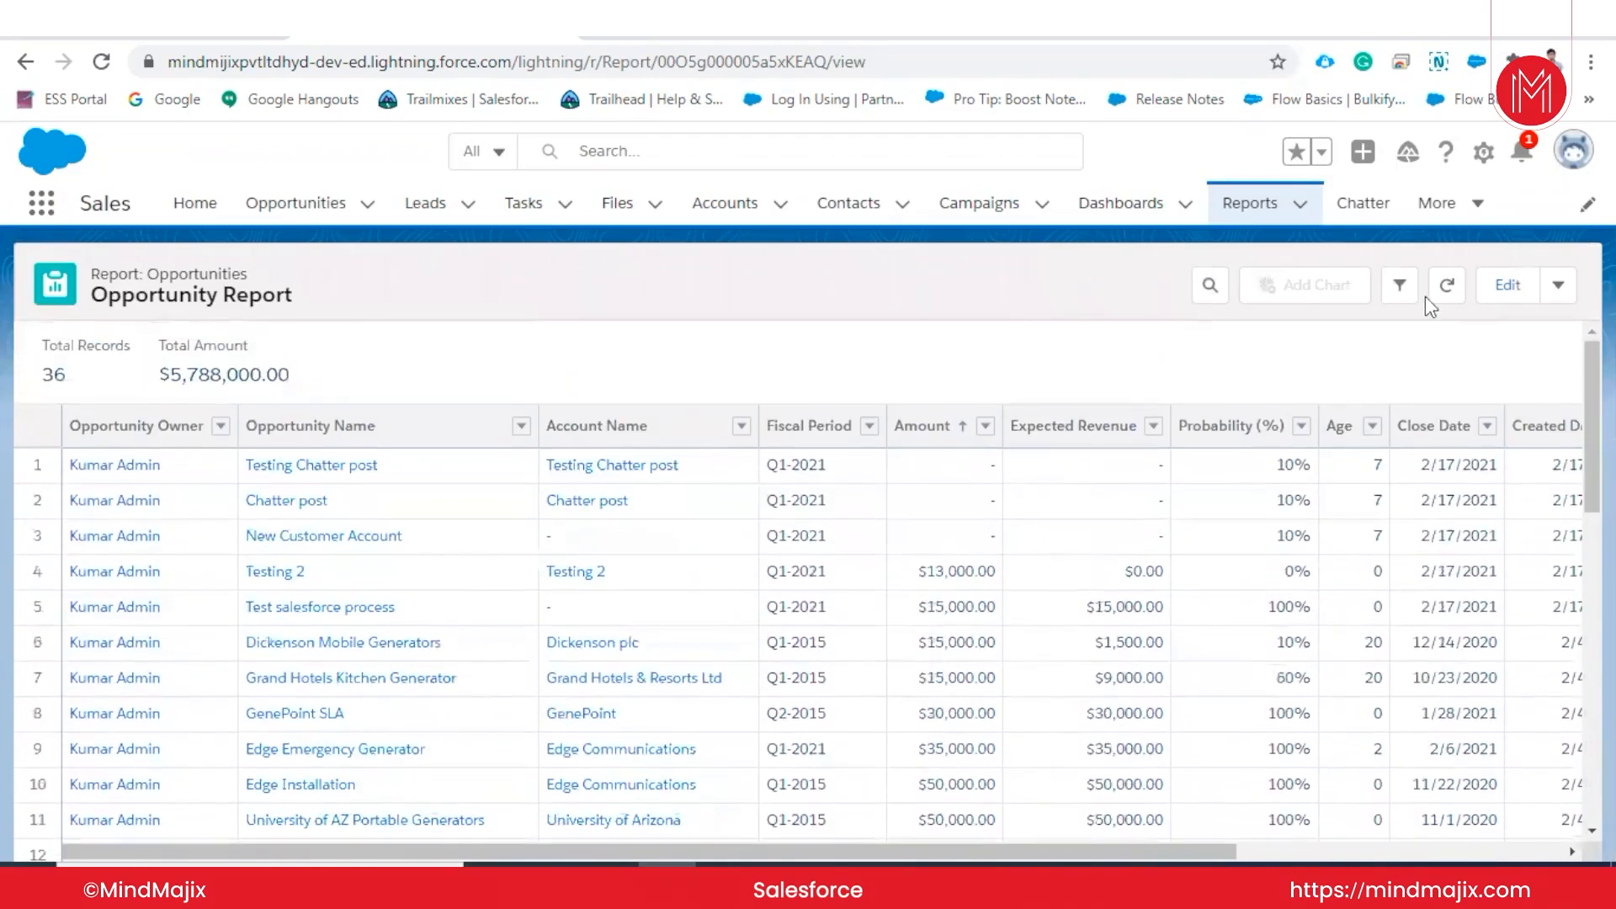
- Export the Opportunity Report as a Formatted Report in Excel Format .xlsx
{"action": "left_click", "coordinate": [1558, 286]}
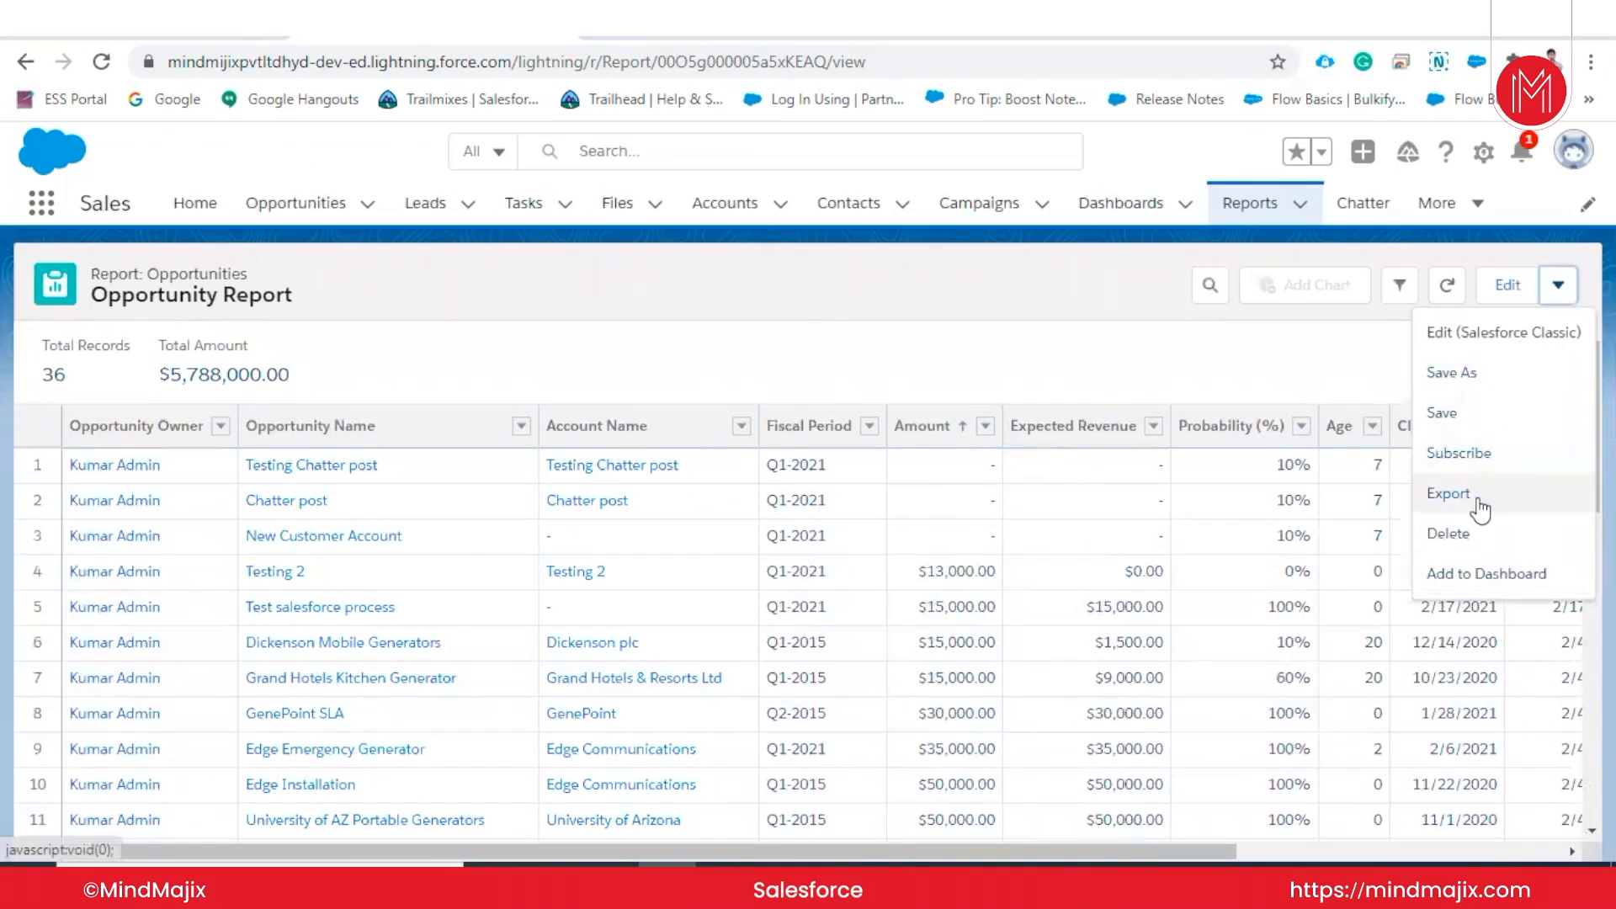
{"action": "left_click", "coordinate": [1448, 494]}
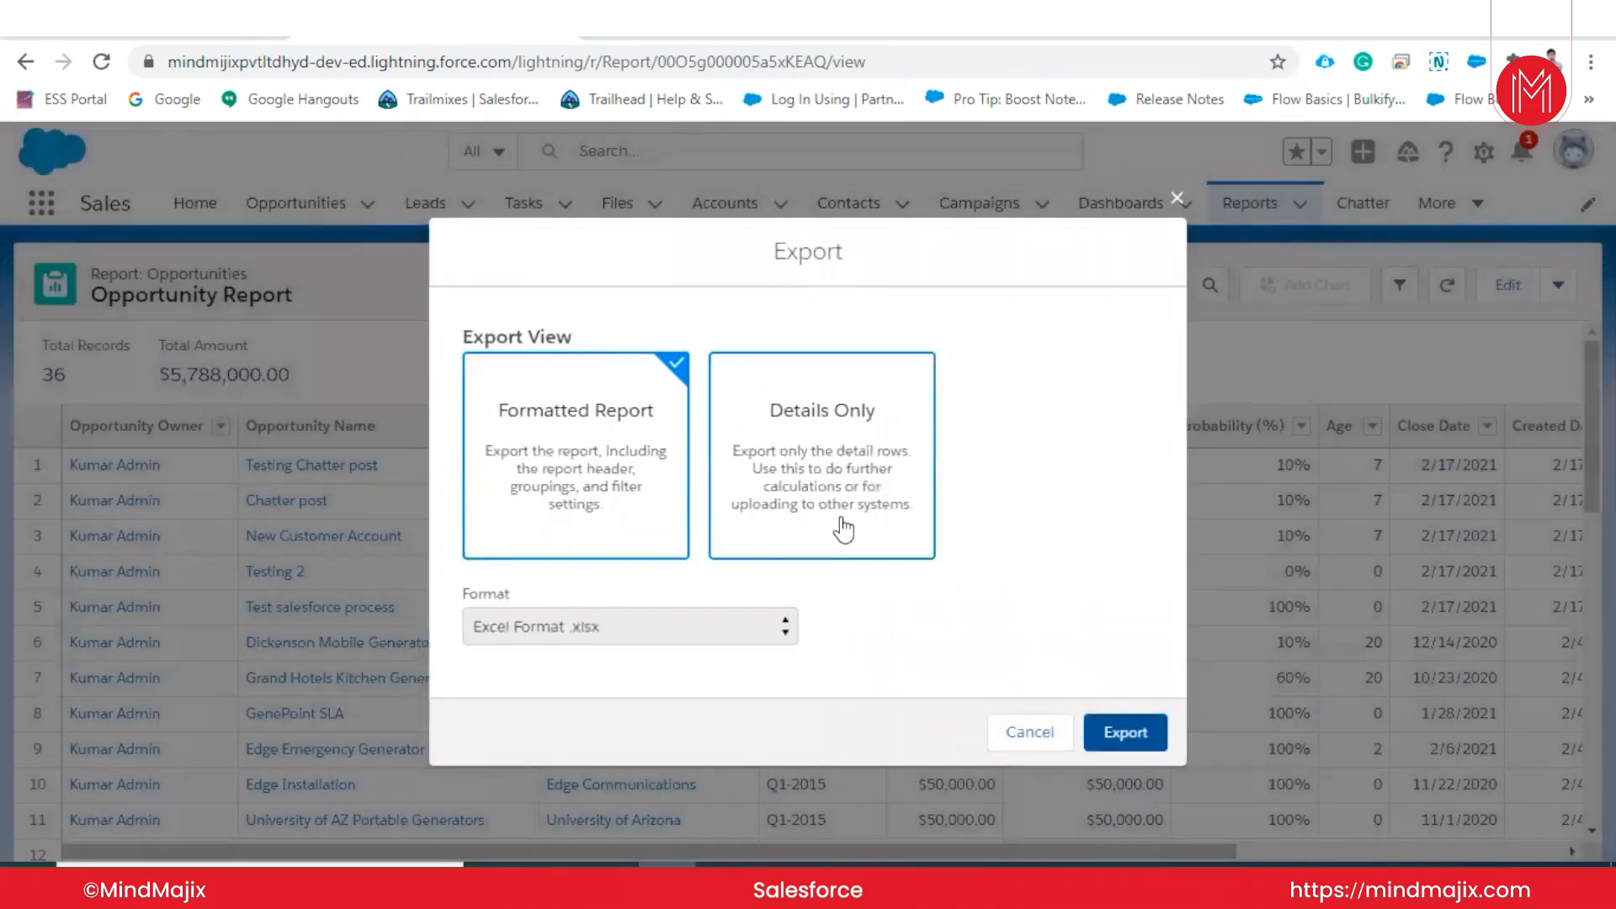
{"action": "left_click", "coordinate": [1126, 732]}
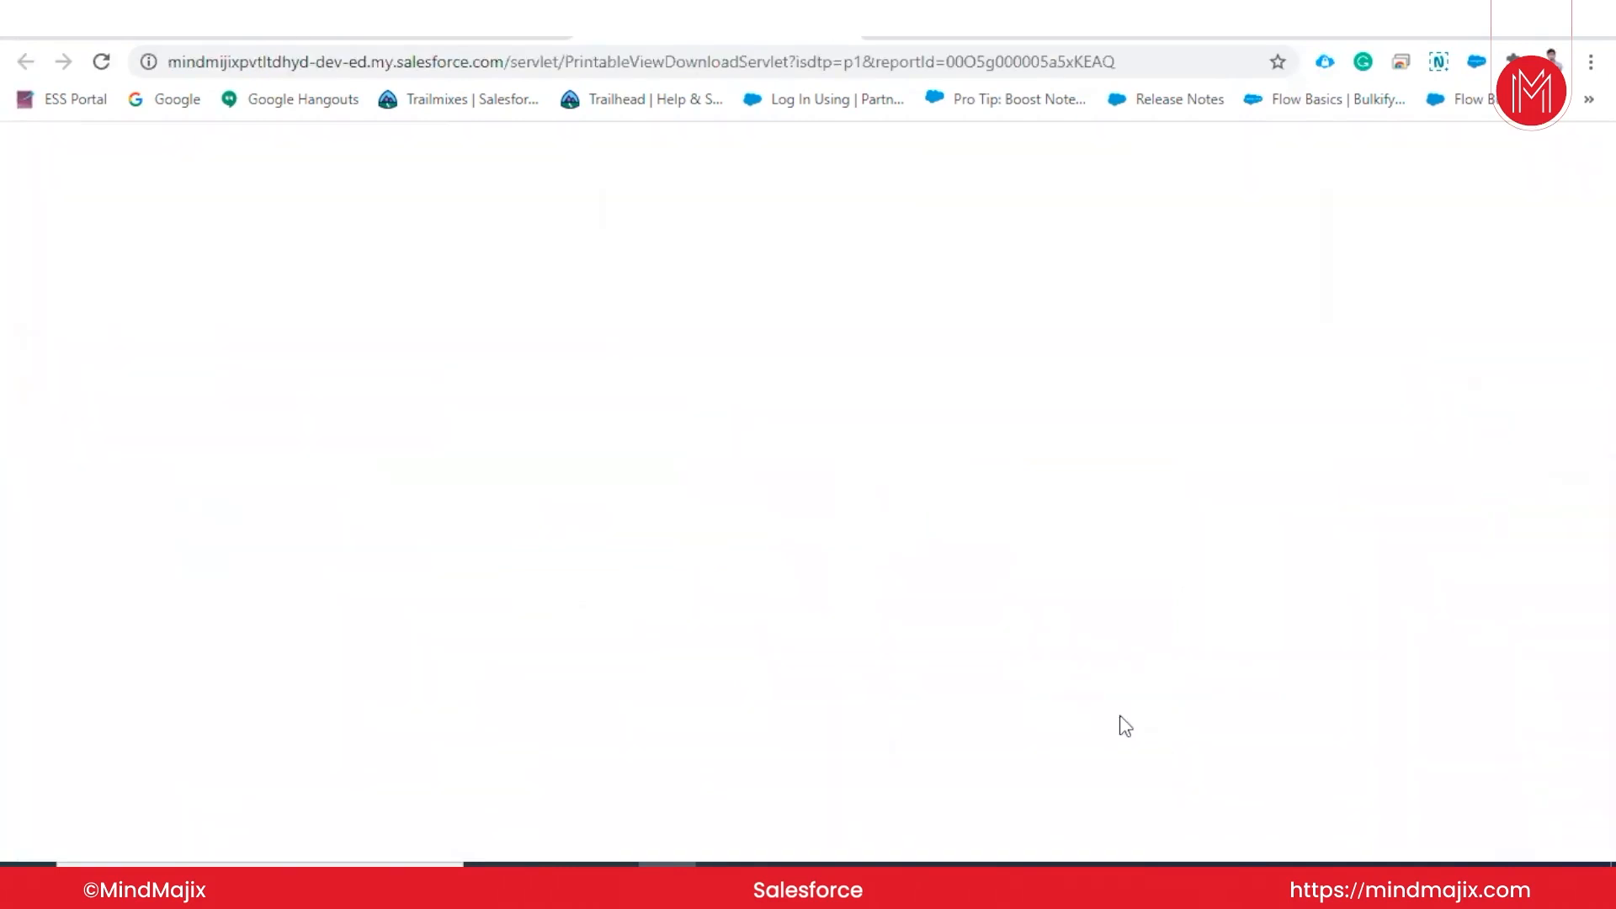
{"action": "left_click", "coordinate": [598, 537]}
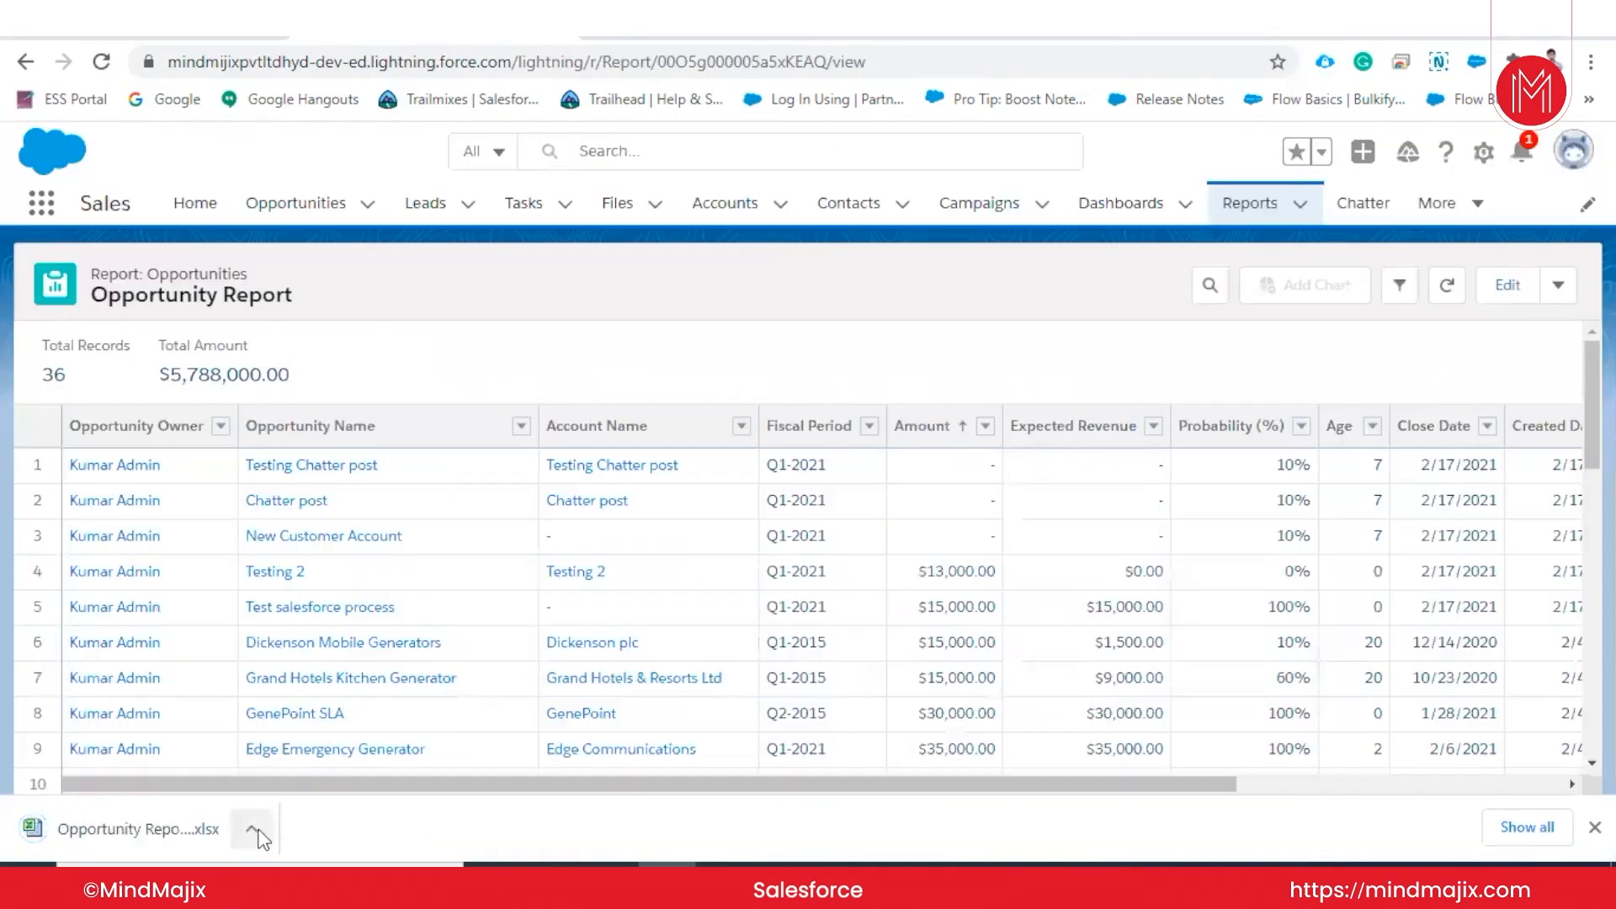
- Open the exported workbook in Excel, look through its rows, and return to the report in the browser
{"action": "left_click", "coordinate": [257, 833]}
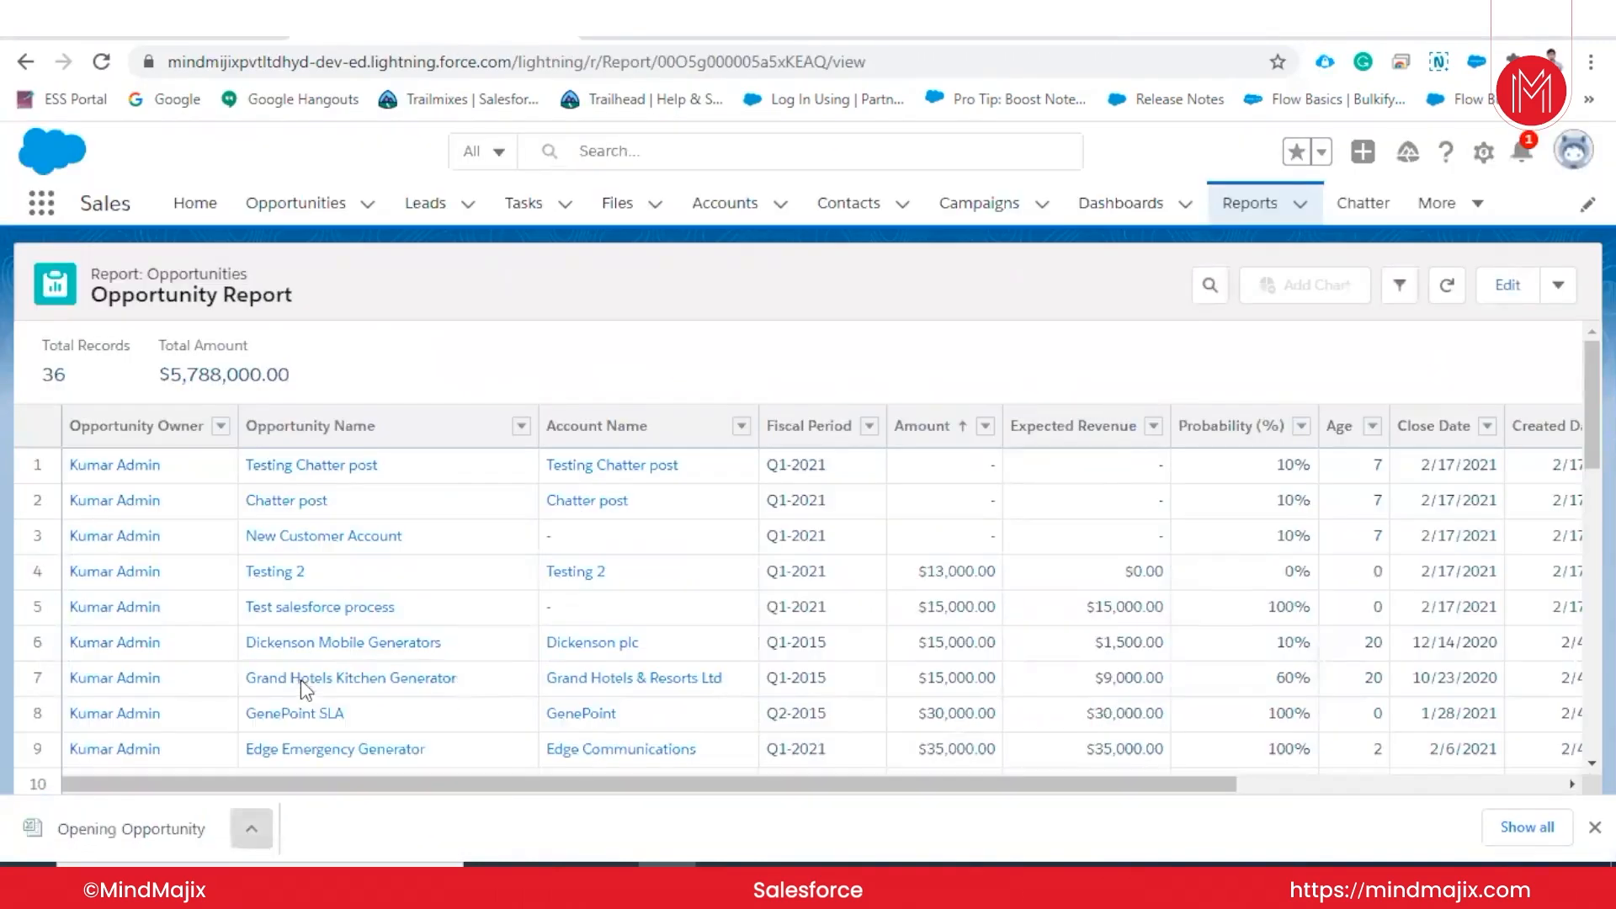
{"action": "left_click", "coordinate": [301, 680]}
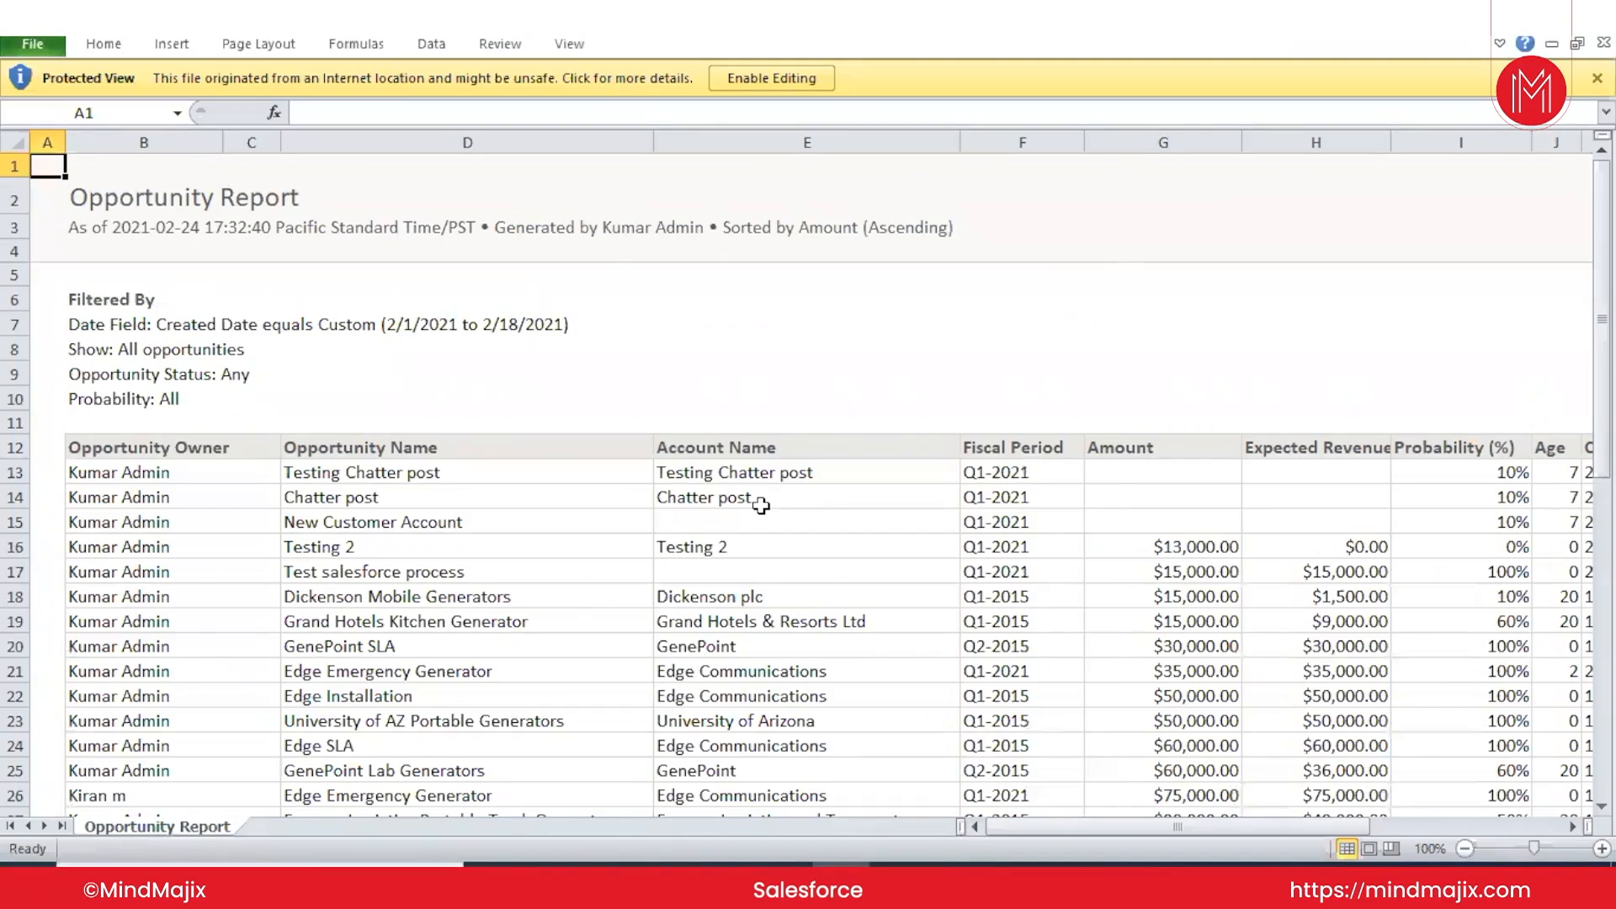
{"action": "left_click", "coordinate": [1048, 665]}
{"action": "scroll", "coordinate": [604, 676], "scroll_direction": "down", "scroll_amount": 9}
{"action": "scroll", "coordinate": [604, 676], "scroll_direction": "up", "scroll_amount": 9}
{"action": "left_click", "coordinate": [790, 81]}
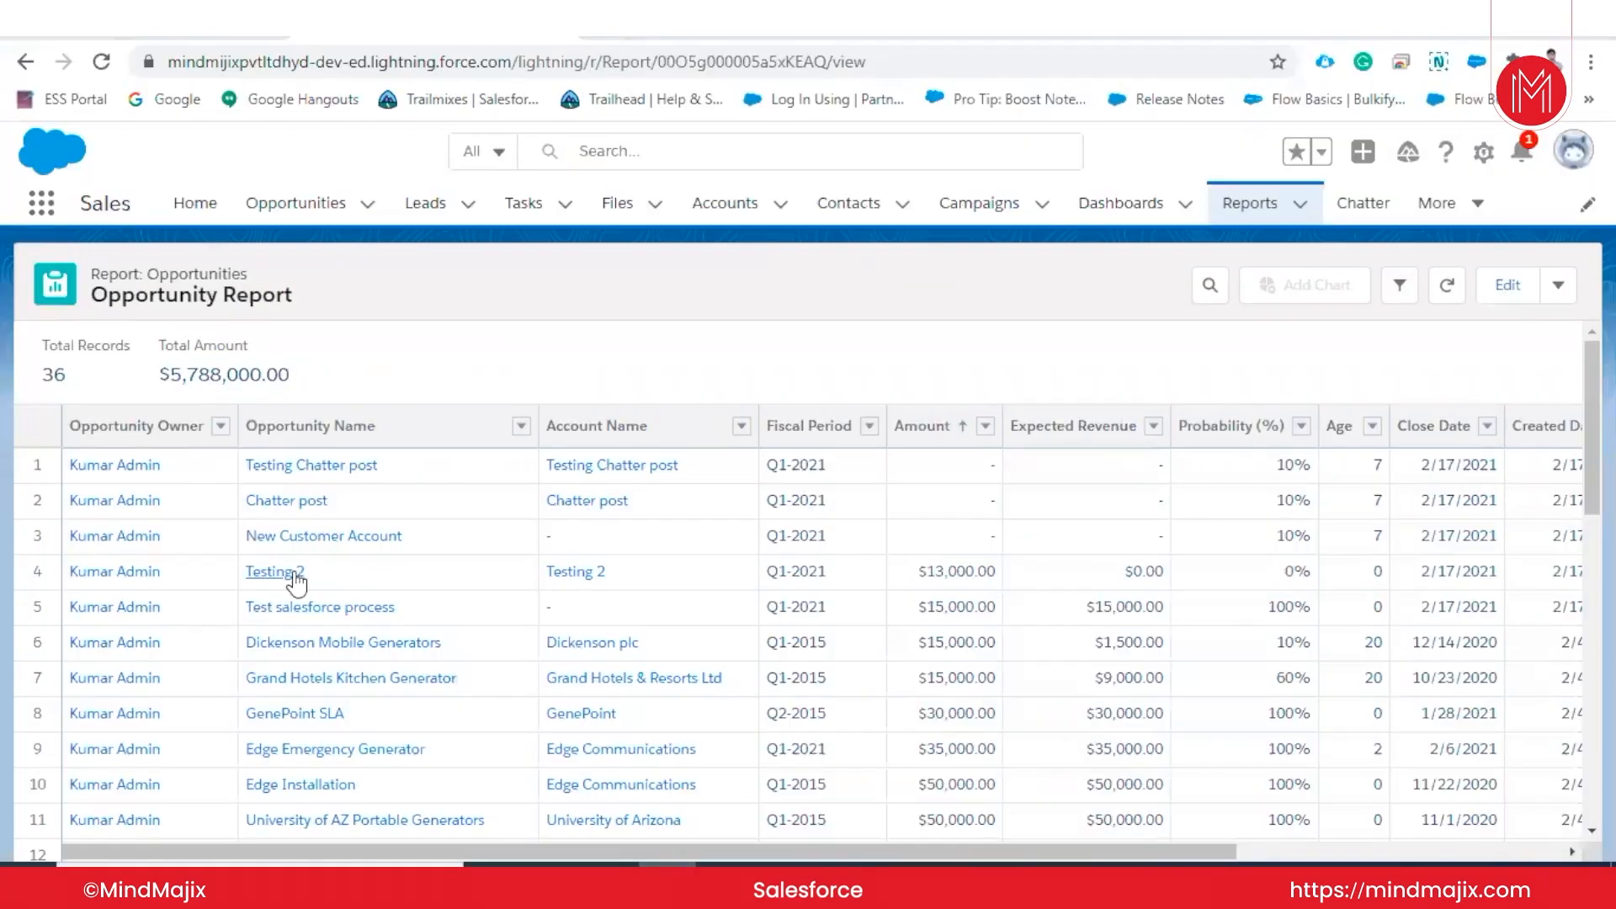
- Edit the report to group its rows by Stage, and save and run it
{"action": "left_click", "coordinate": [1486, 294]}
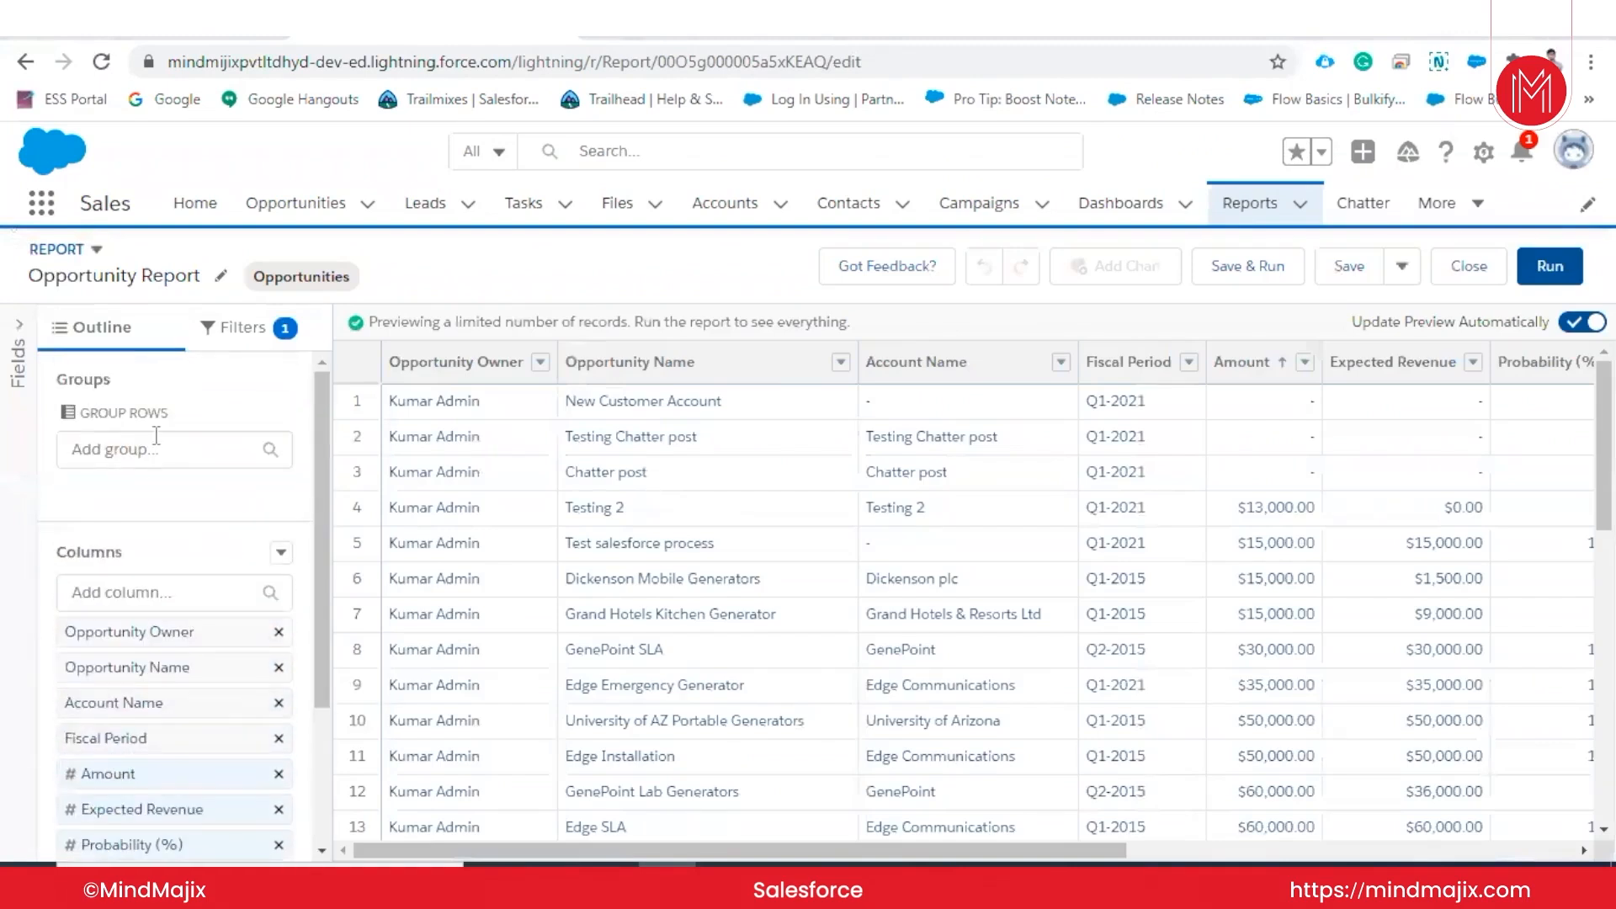
{"action": "left_click", "coordinate": [153, 448]}
{"action": "type", "text": "stage"}
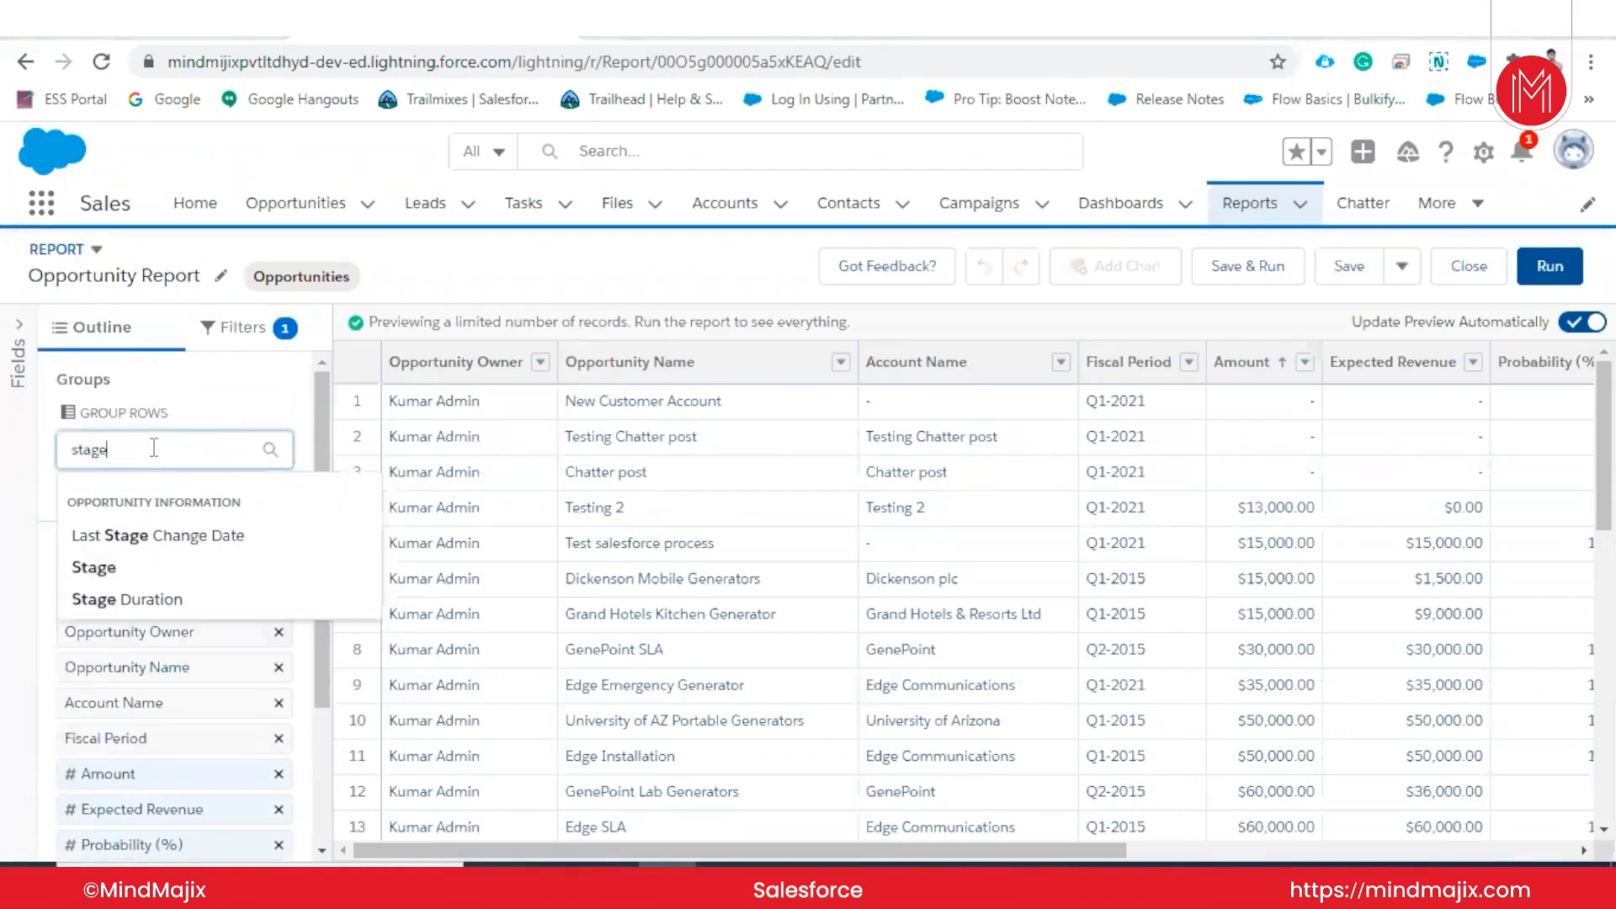
{"action": "left_click", "coordinate": [128, 566]}
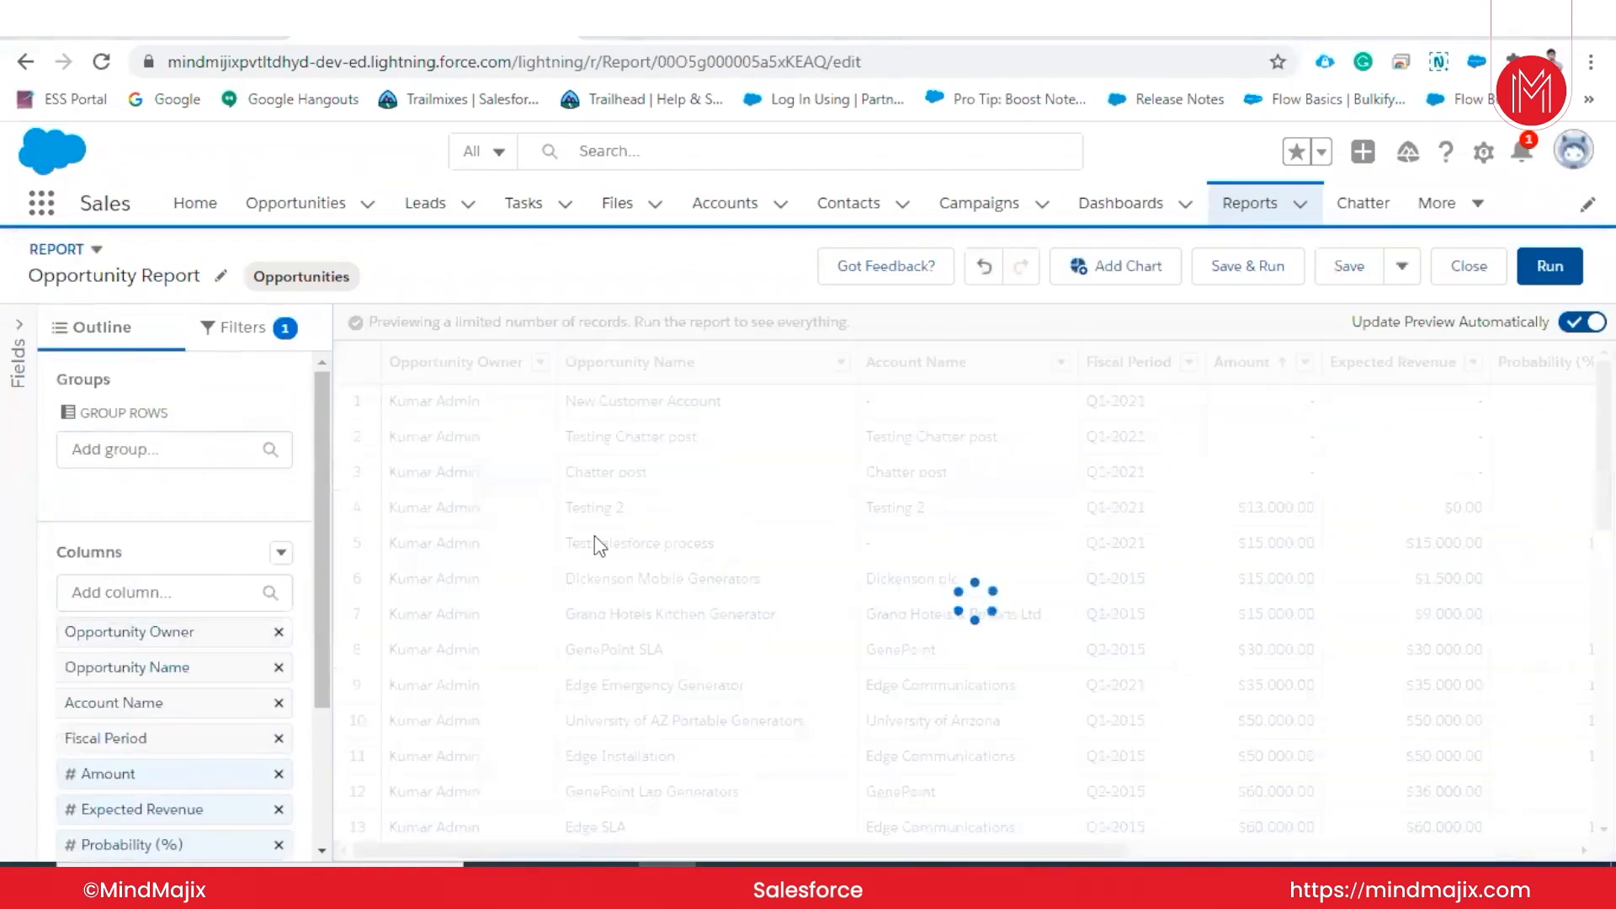
{"action": "left_click", "coordinate": [1282, 276]}
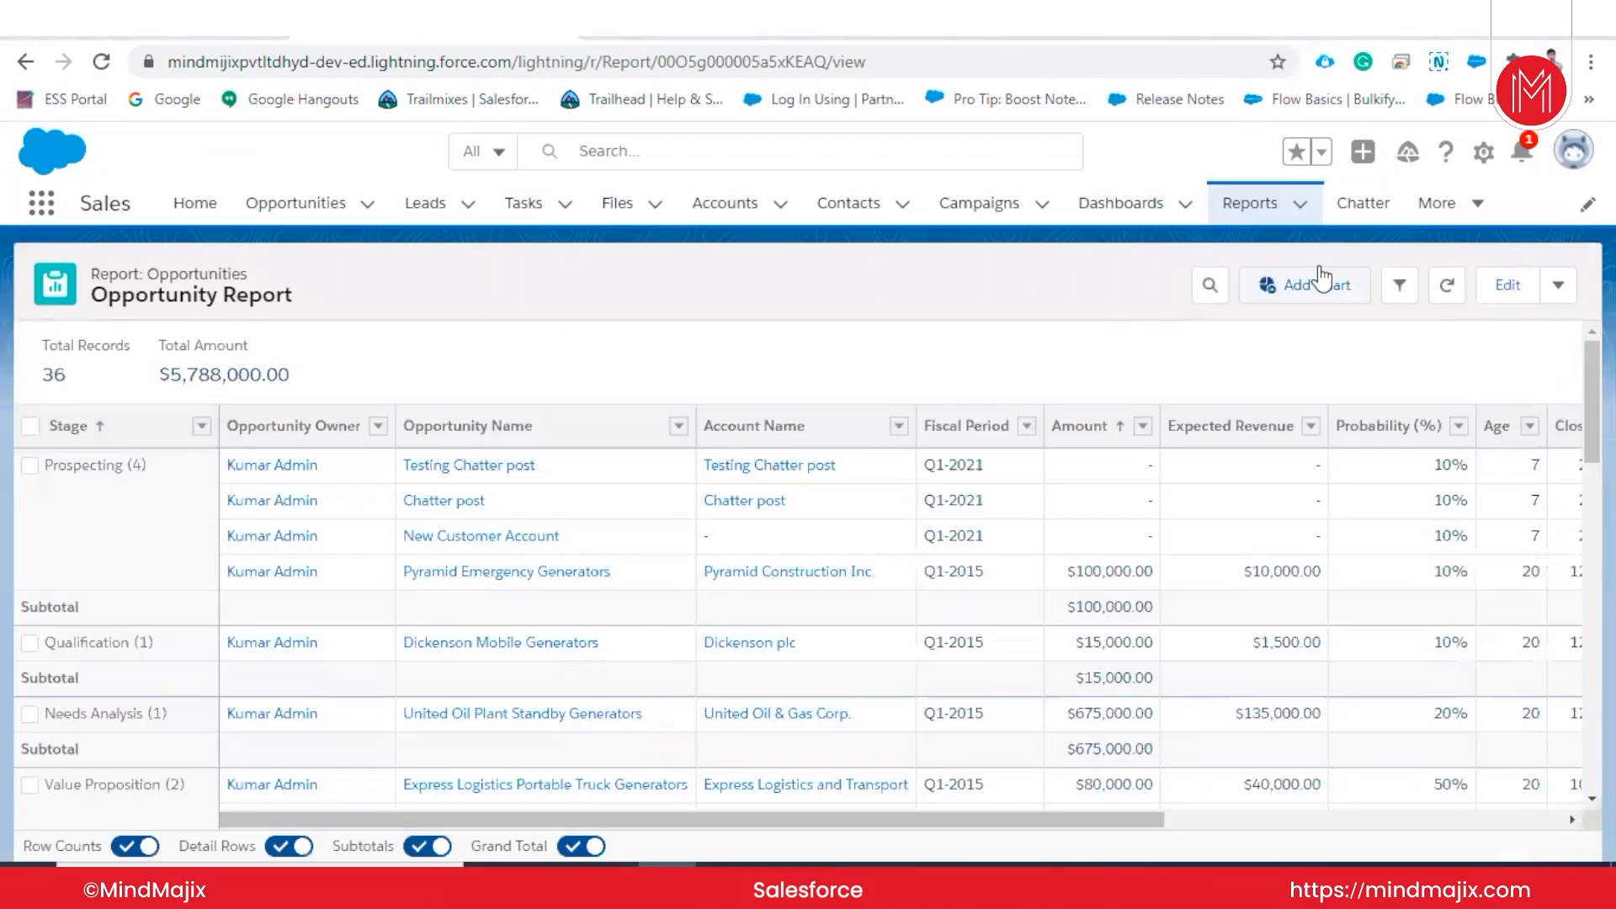
- Edit the Opportunity Report and group its columns by Opportunity Name, keeping the row grouping by Stage
{"action": "left_click", "coordinate": [1498, 297]}
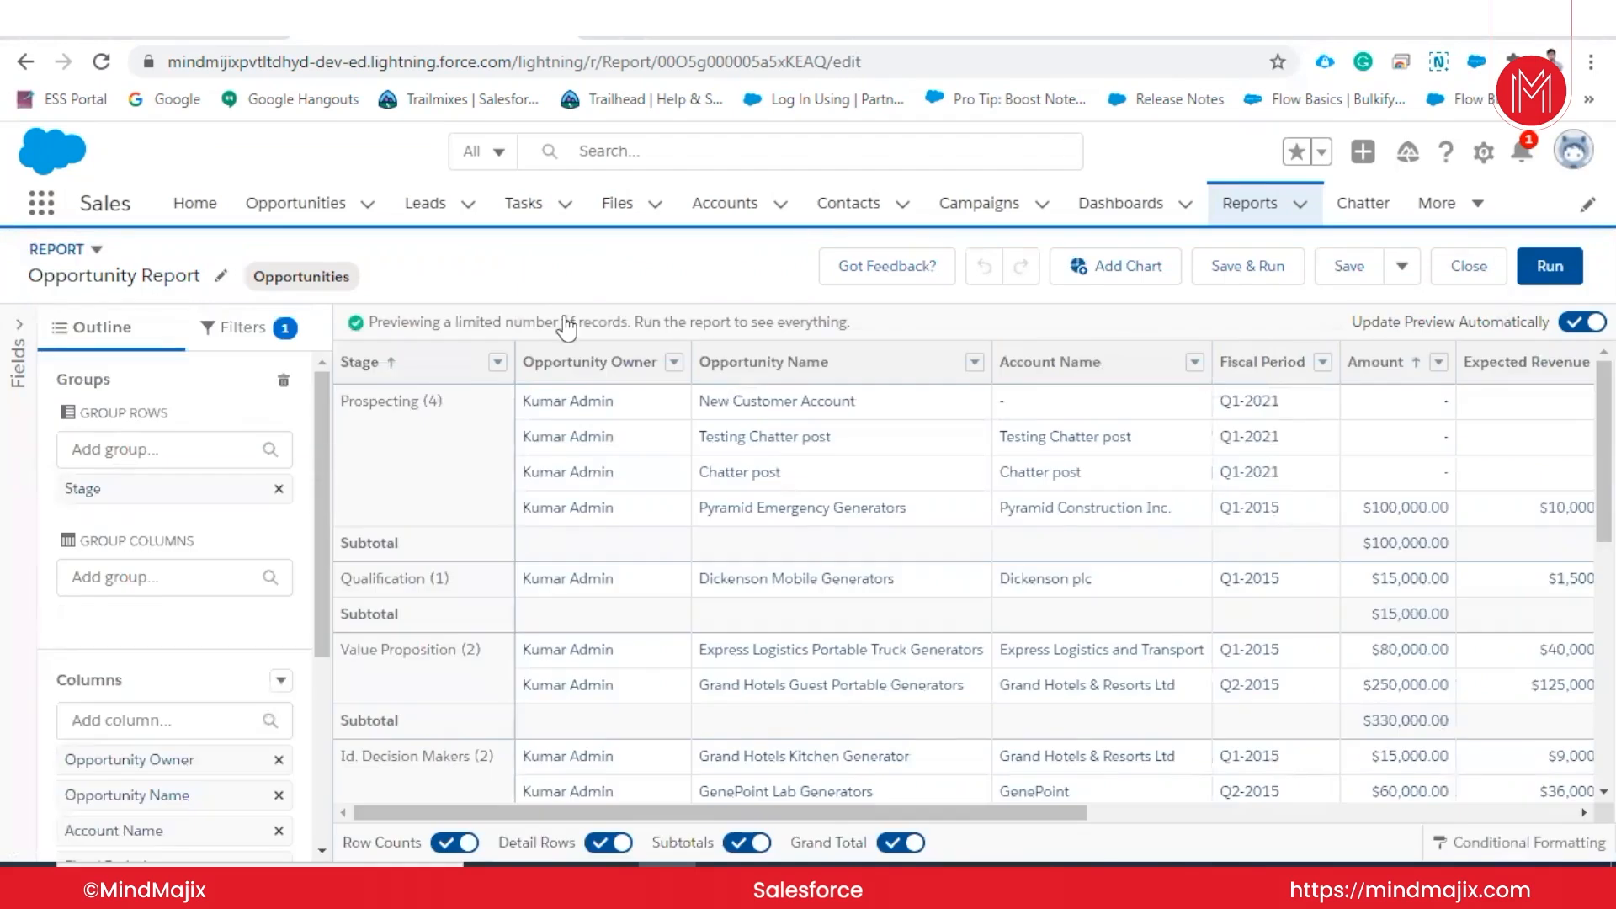
{"action": "left_click", "coordinate": [152, 567]}
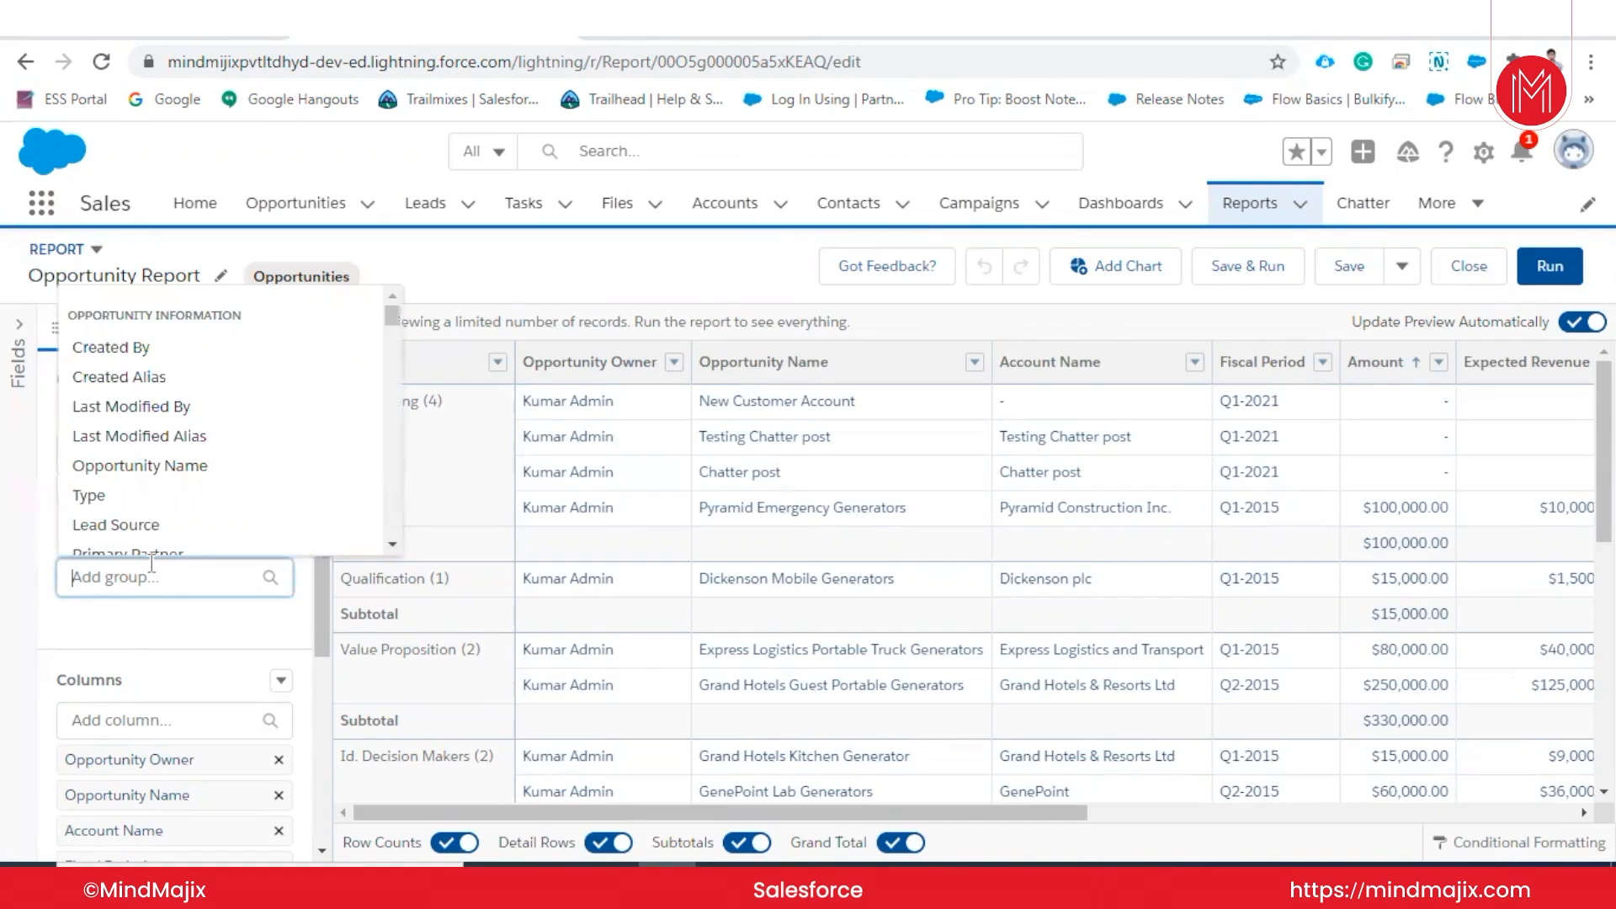
{"action": "type", "text": "opp"}
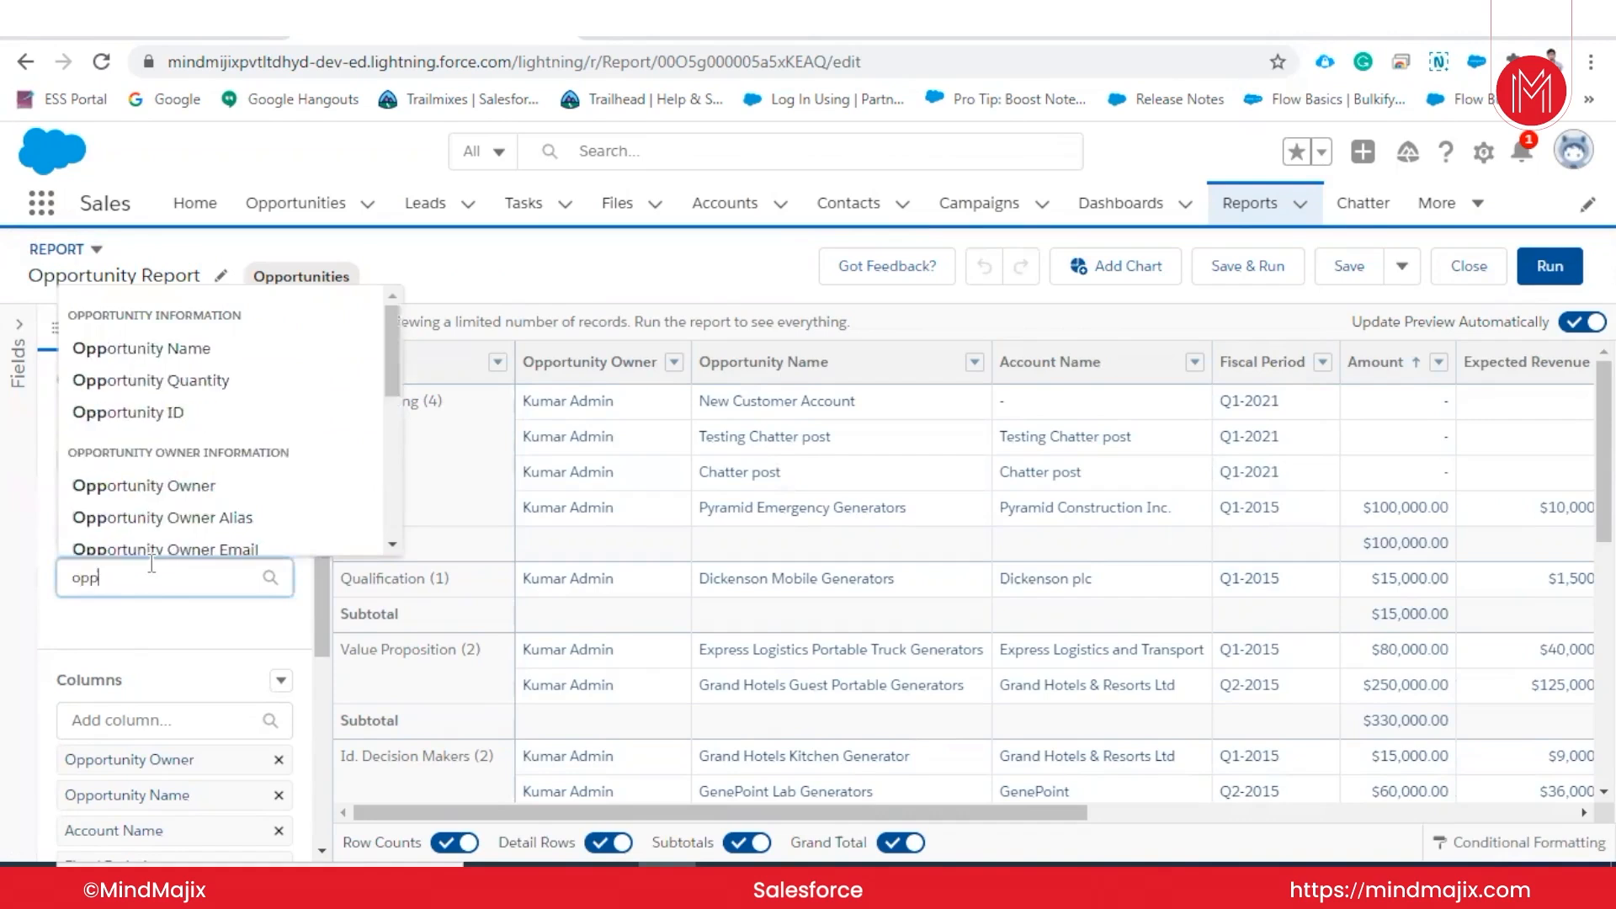
{"action": "left_click", "coordinate": [188, 349]}
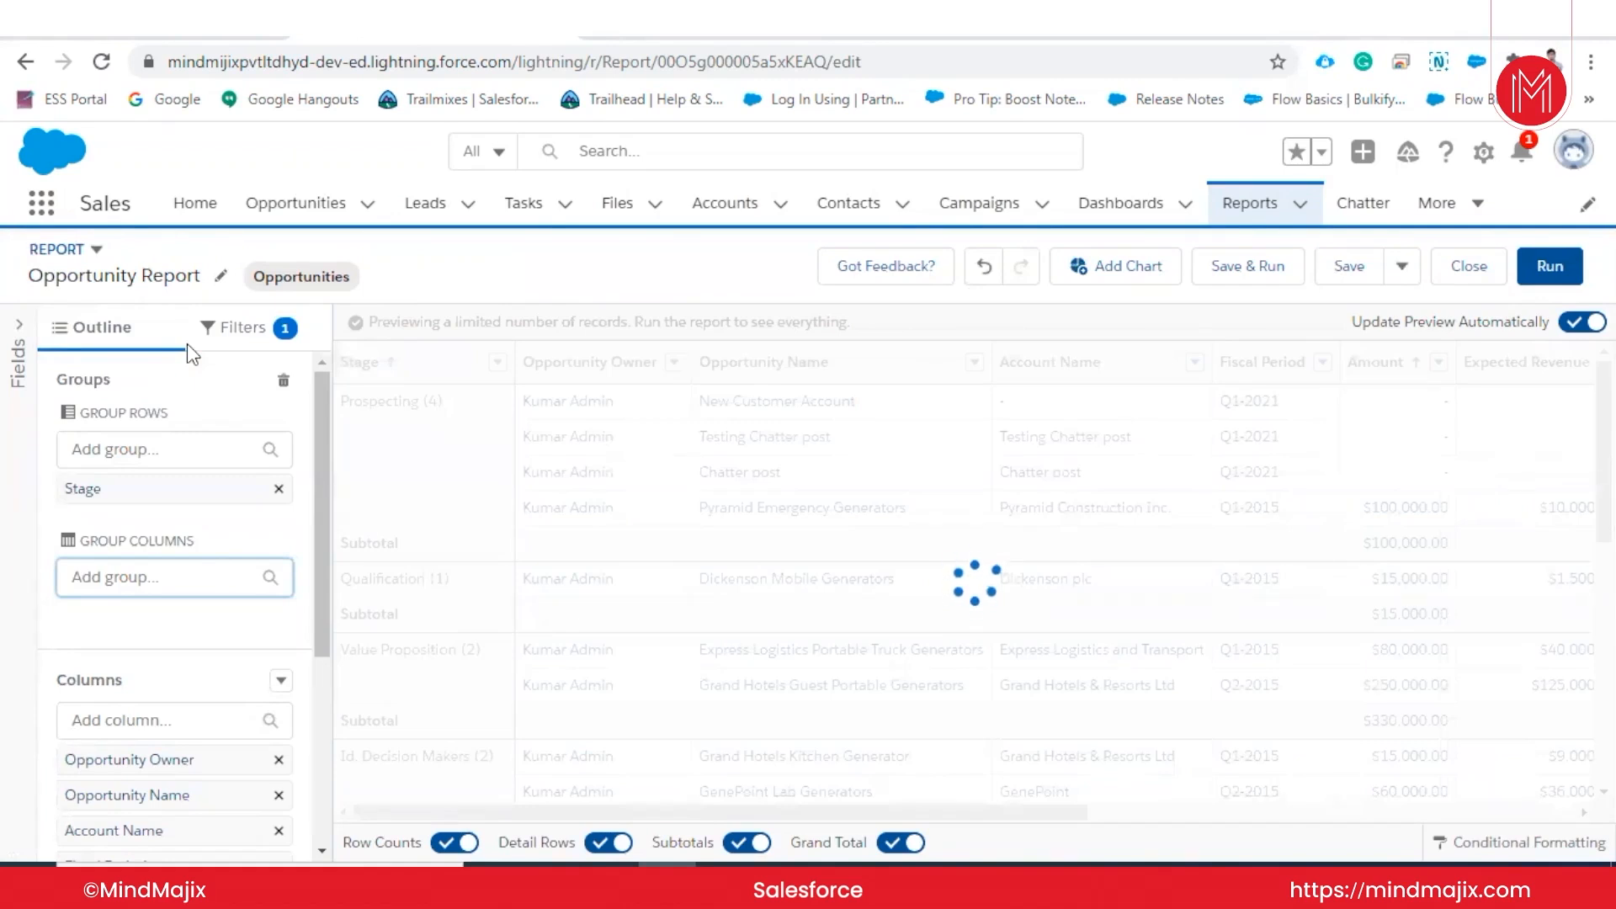
- Look through the matrix preview and its detail rows down to the last record
{"action": "scroll", "coordinate": [215, 803], "scroll_direction": "down", "scroll_amount": 3}
{"action": "scroll", "coordinate": [215, 804], "scroll_direction": "up", "scroll_amount": 3}
{"action": "scroll", "coordinate": [628, 717], "scroll_direction": "down", "scroll_amount": 5}
{"action": "scroll", "coordinate": [628, 717], "scroll_direction": "down", "scroll_amount": 3}
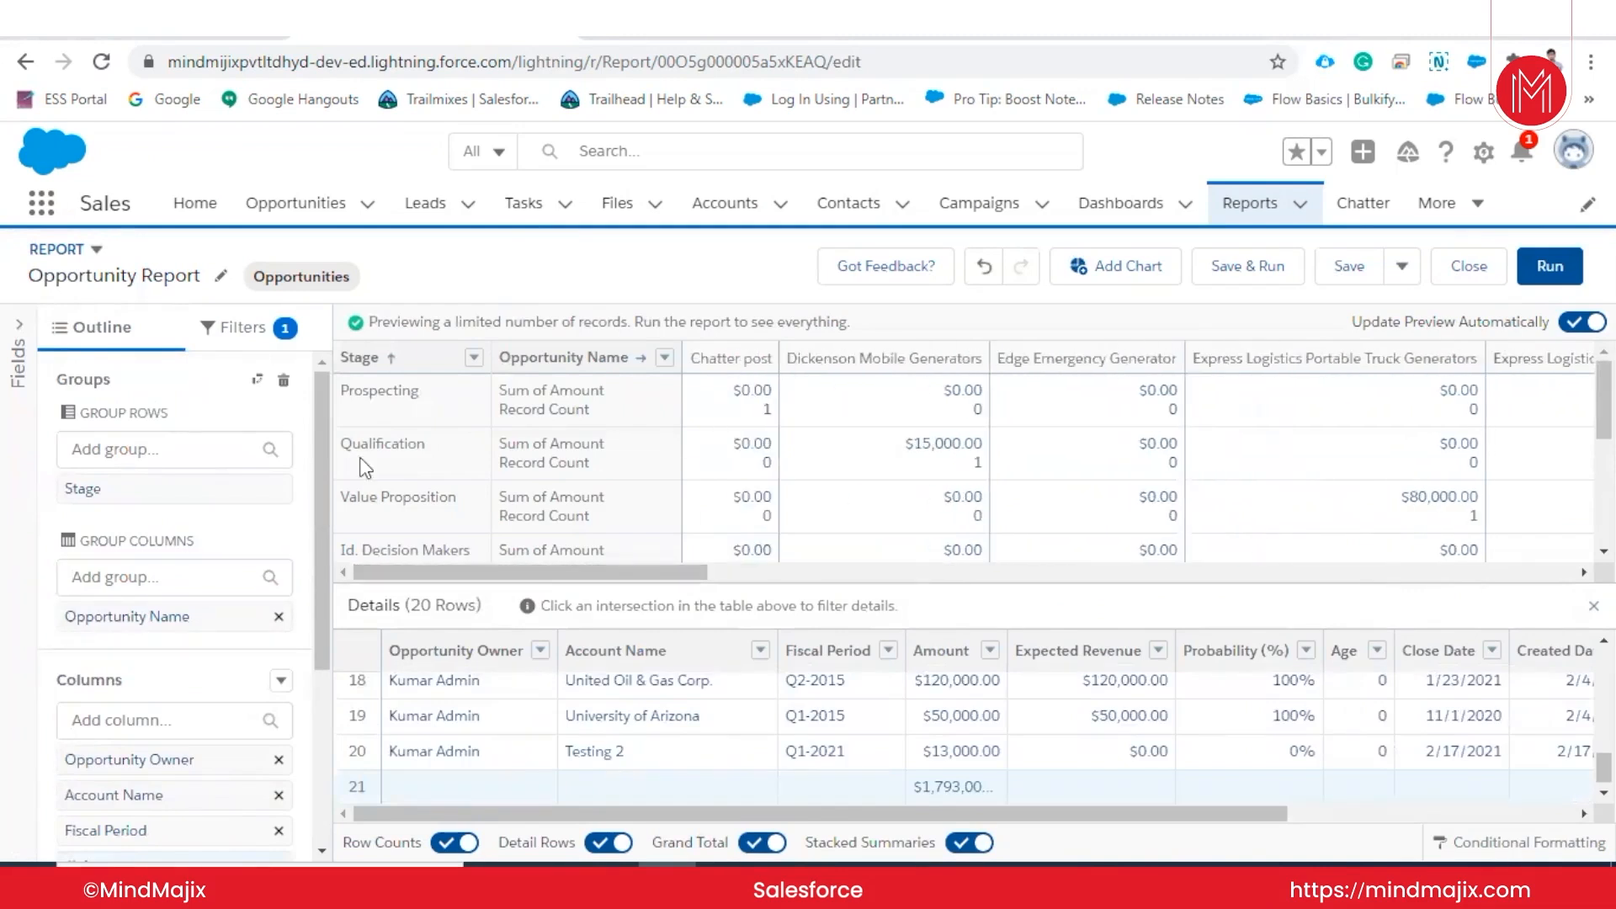
{"action": "scroll", "coordinate": [438, 684], "scroll_direction": "down", "scroll_amount": 1}
{"action": "scroll", "coordinate": [439, 684], "scroll_direction": "up", "scroll_amount": 7}
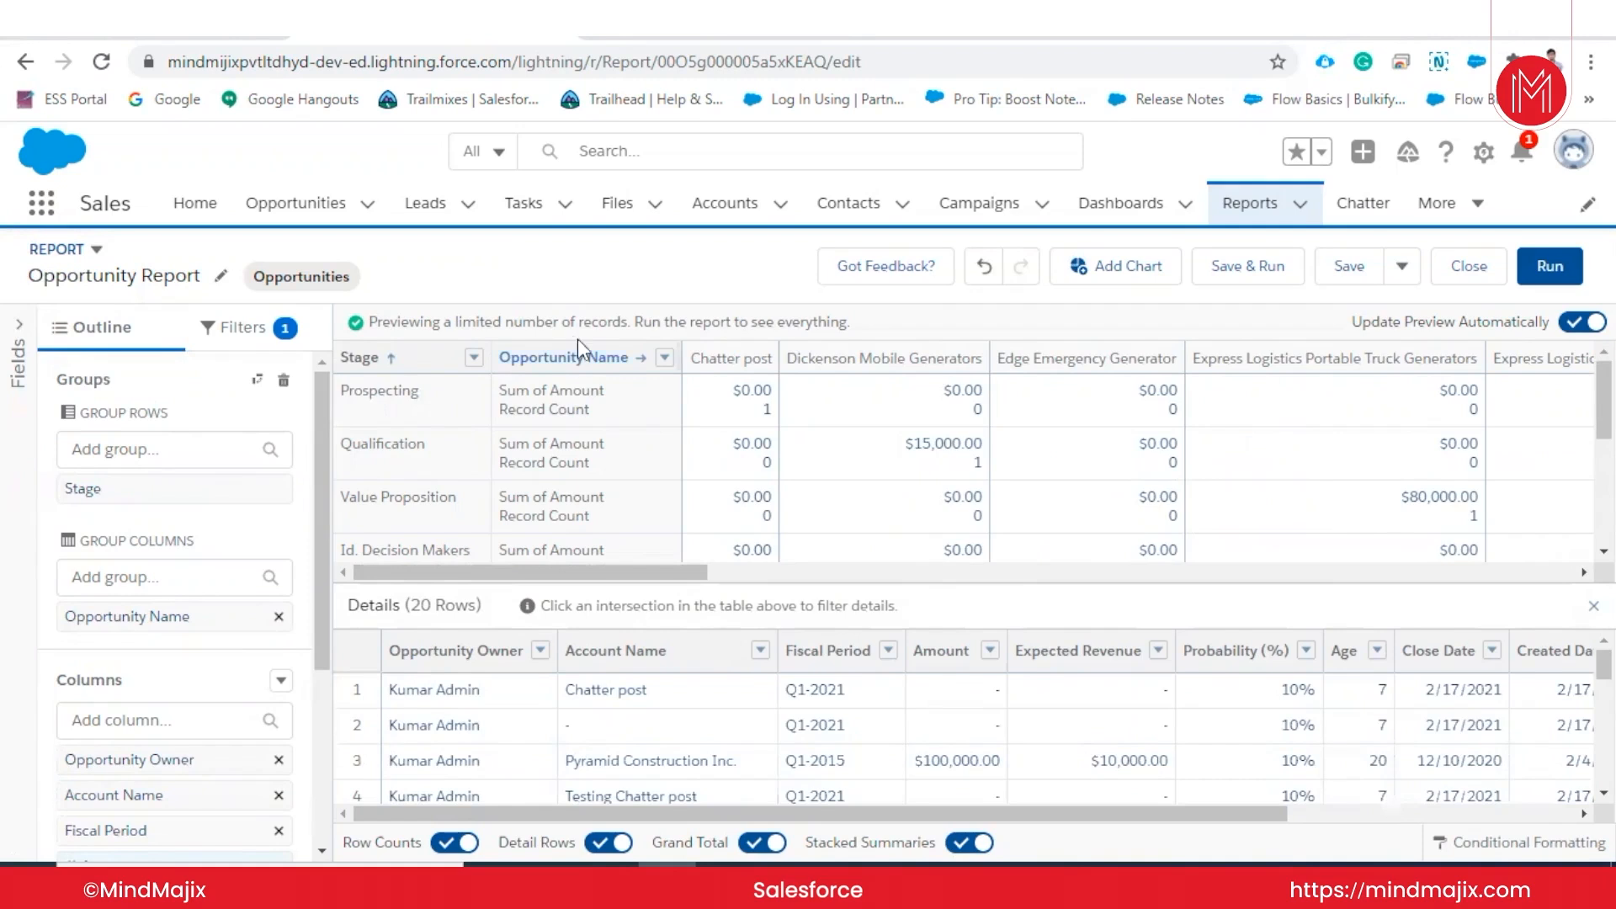
{"action": "scroll", "coordinate": [721, 669], "scroll_direction": "down", "scroll_amount": 7}
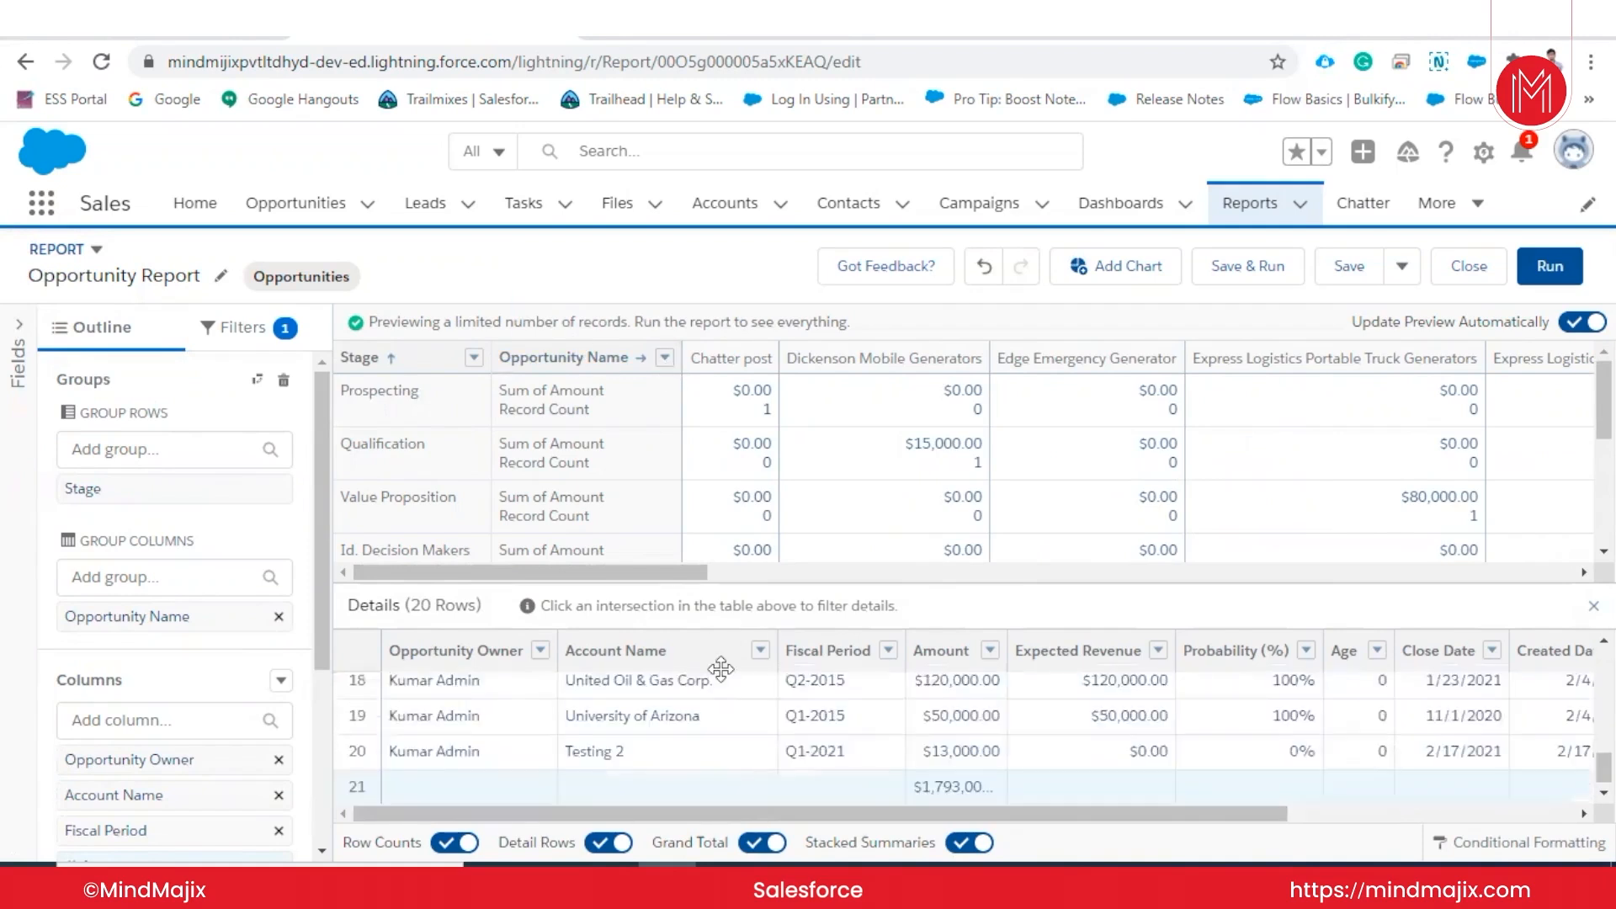
- Add a chart to the matrix report, toggle its visibility, and set it to display as a Column chart
{"action": "left_click", "coordinate": [1136, 268]}
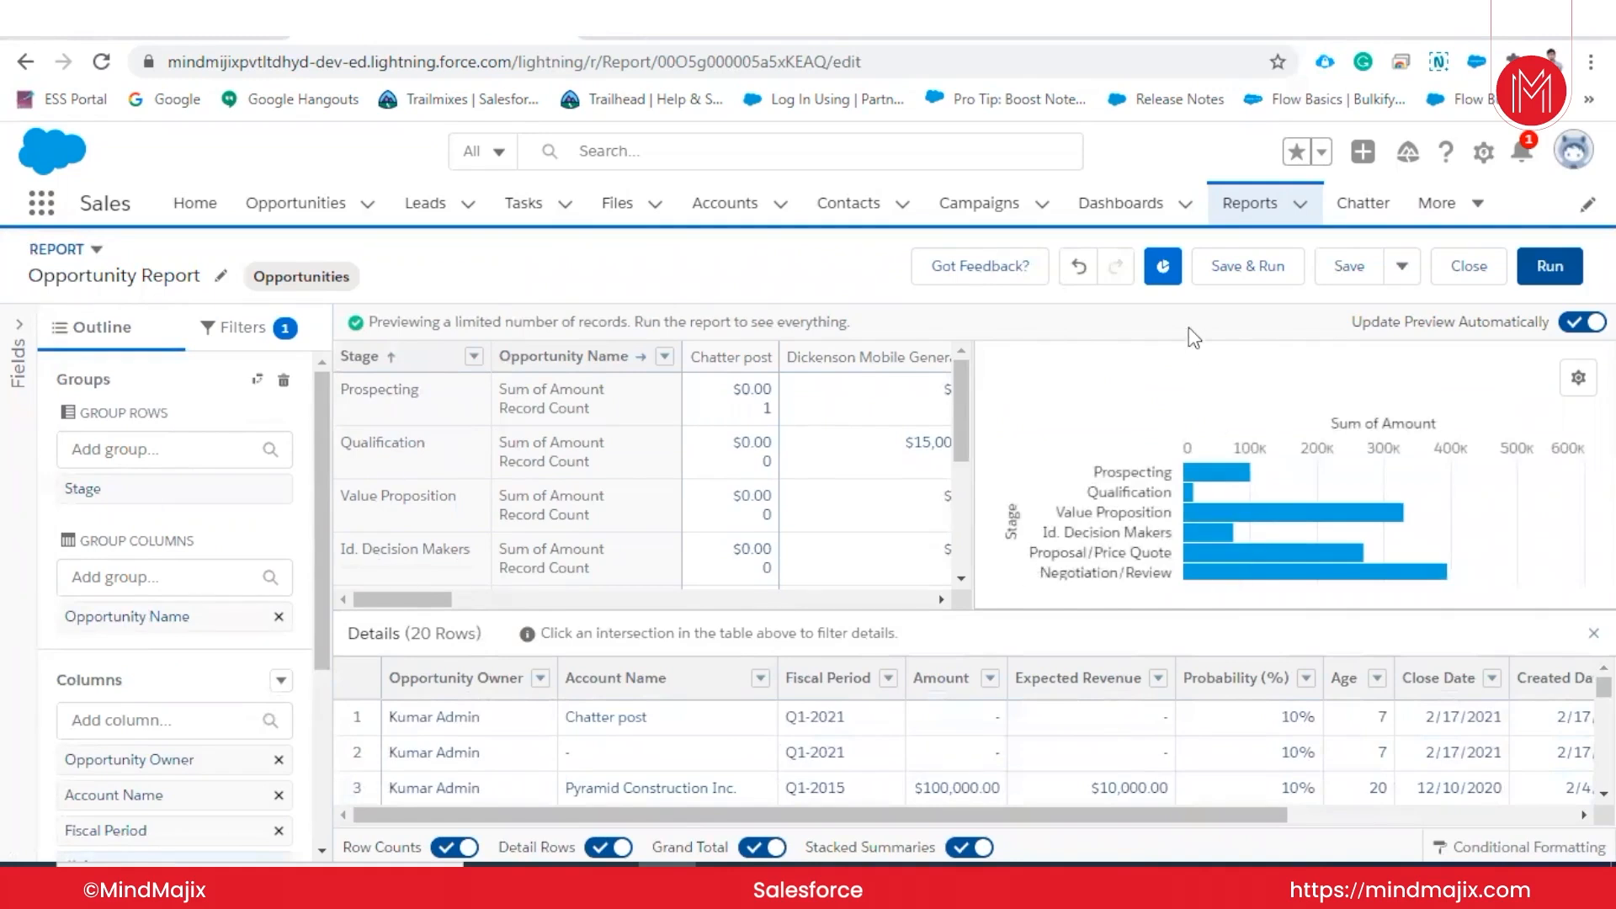
{"action": "left_click", "coordinate": [1163, 267]}
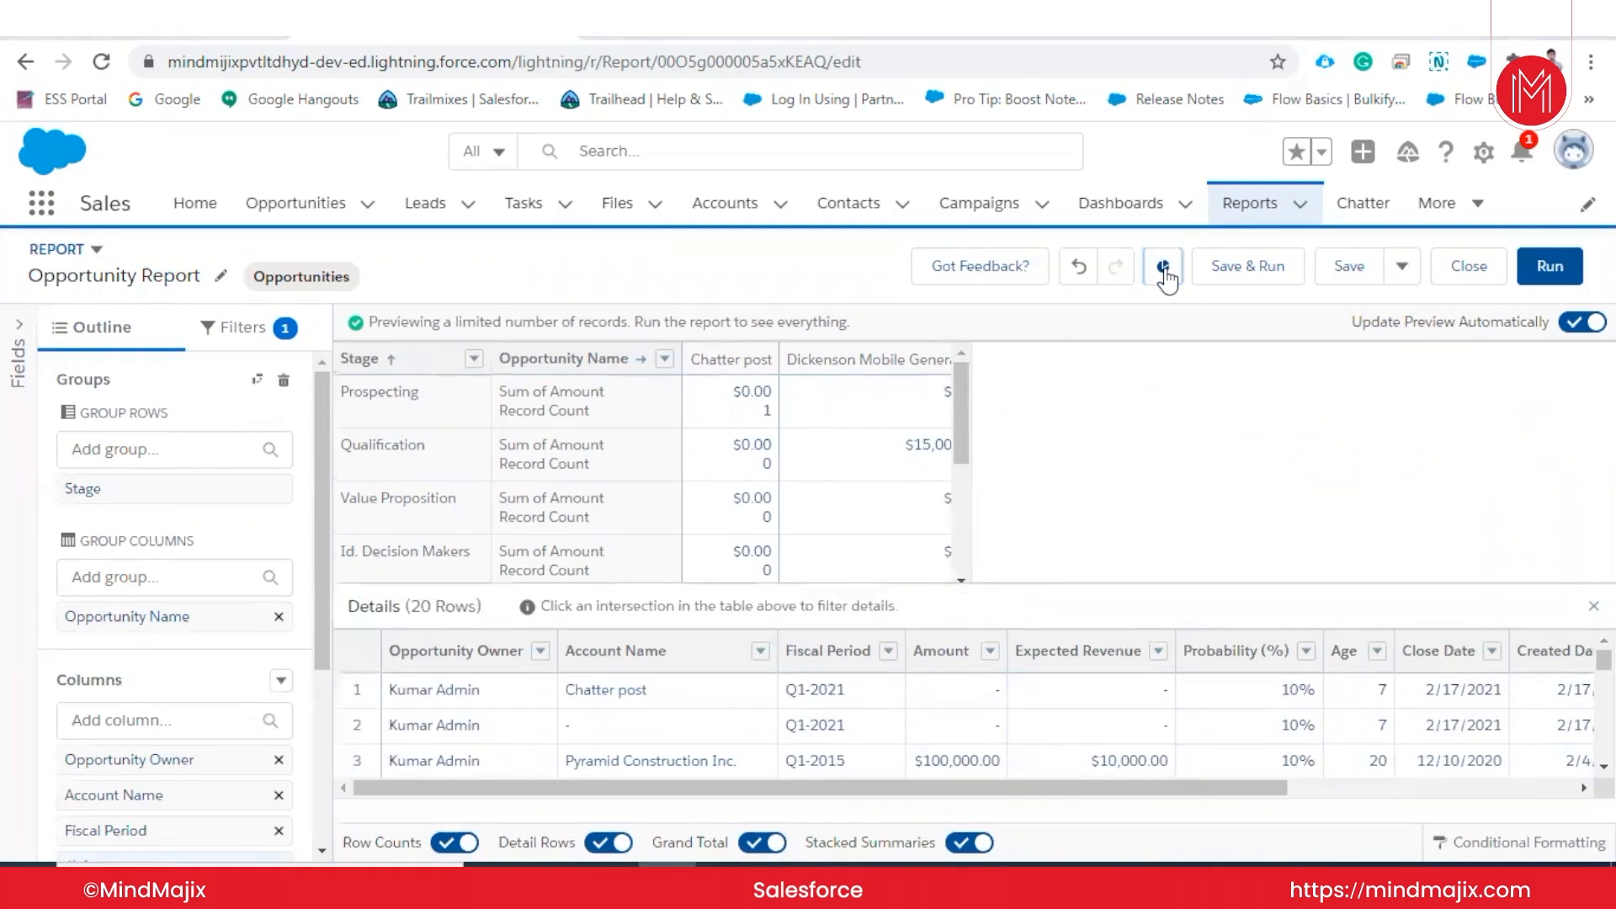
{"action": "left_click", "coordinate": [1163, 267]}
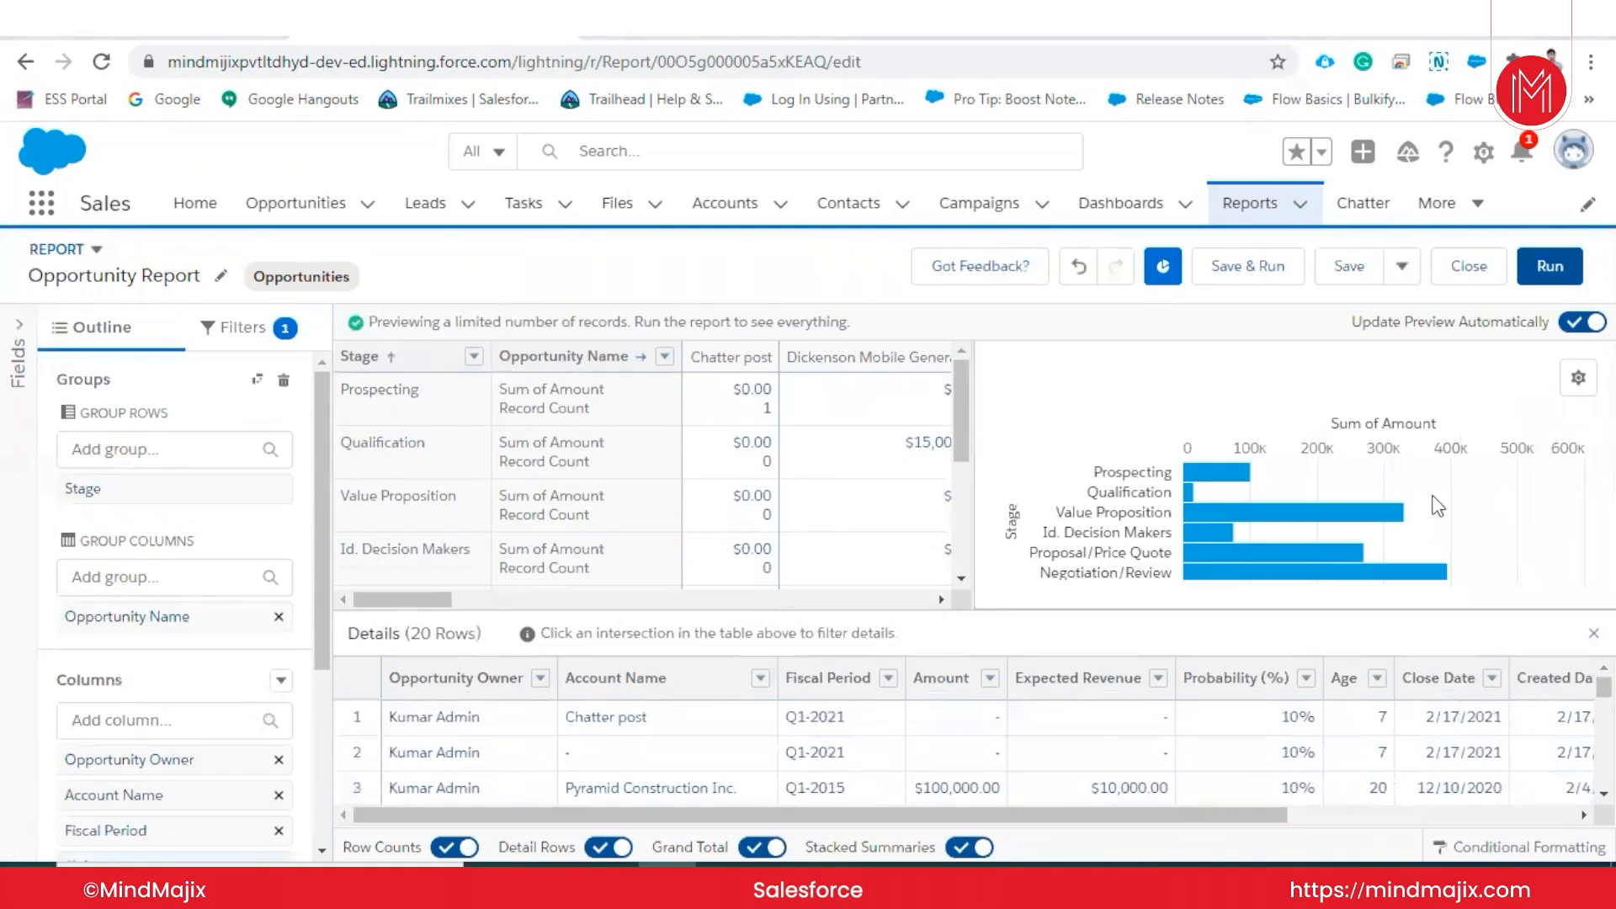
{"action": "left_click", "coordinate": [1579, 378]}
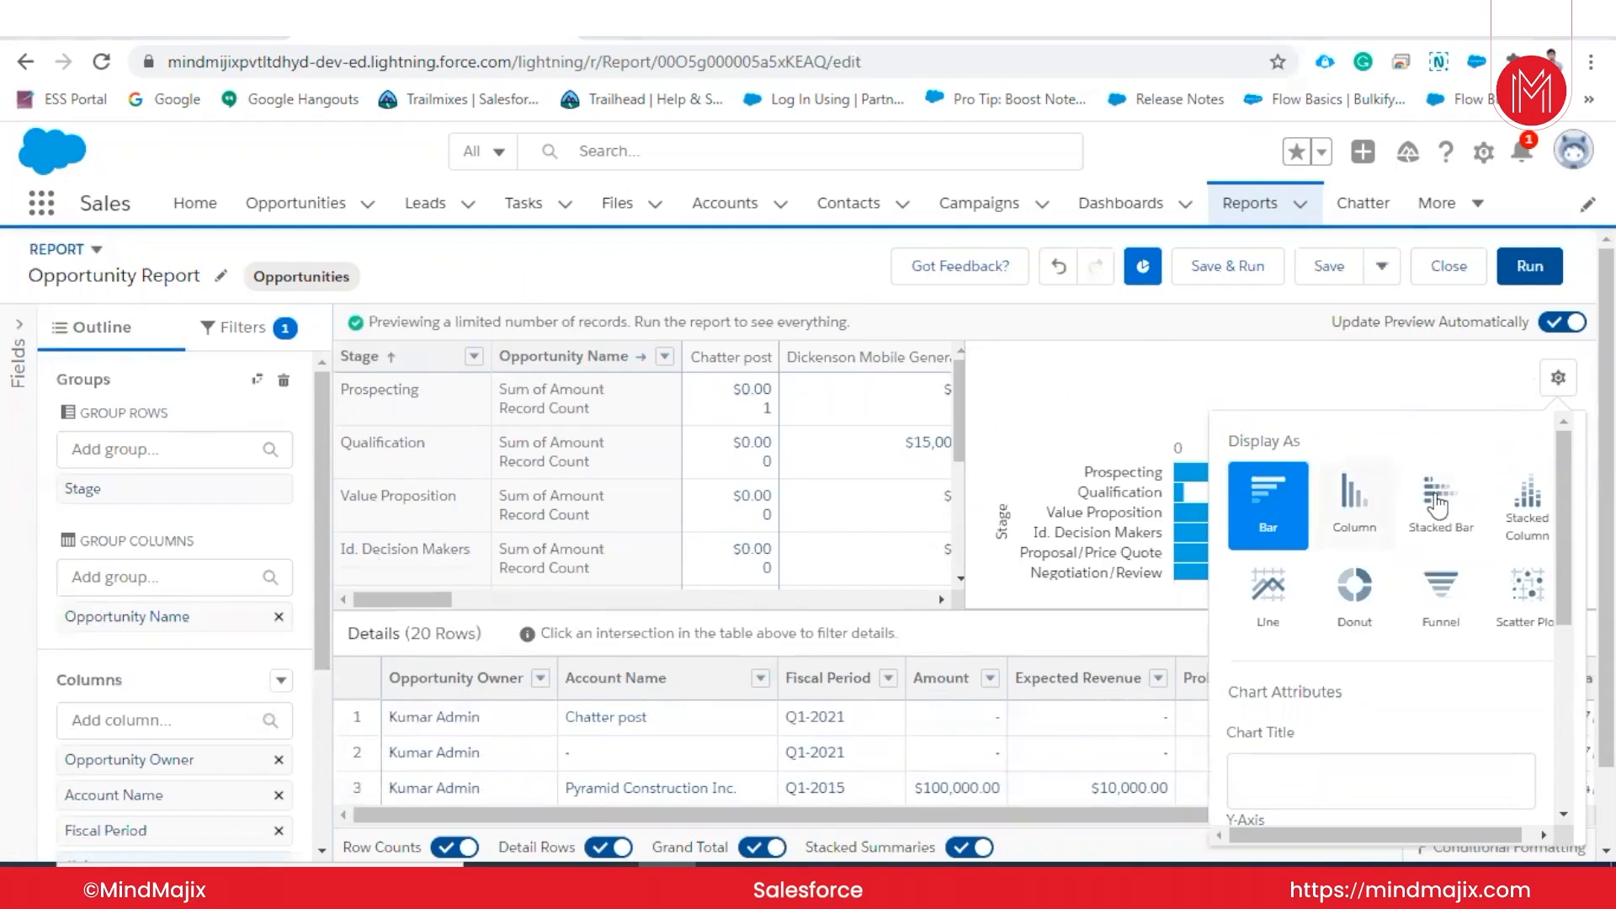
{"action": "left_click", "coordinate": [1354, 505]}
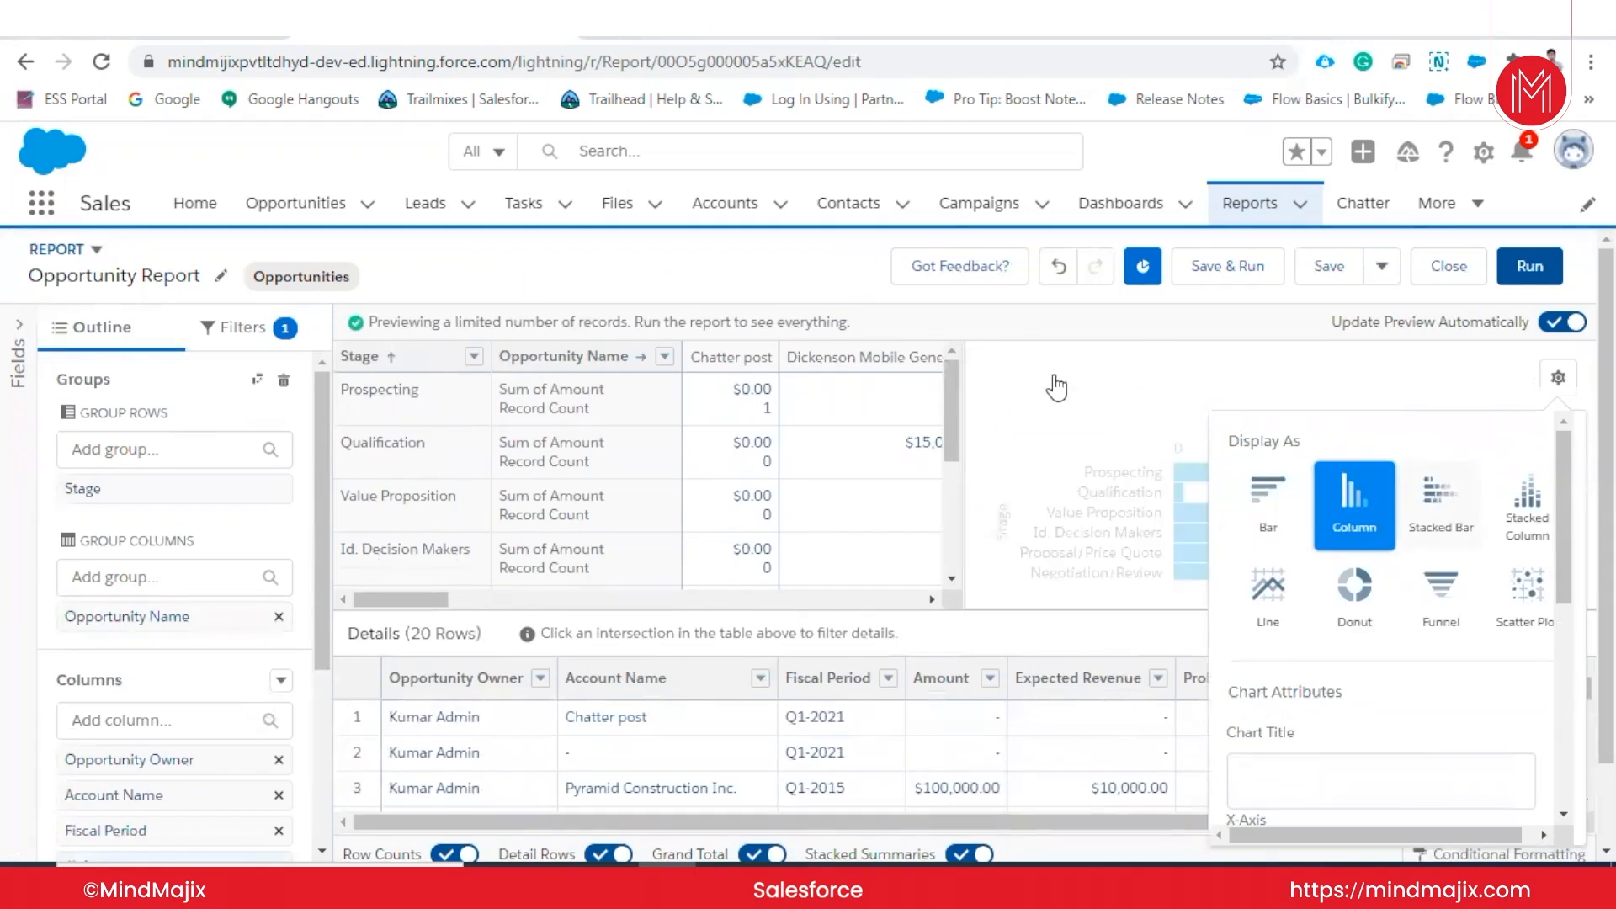
- Review the chart's properties, close them, and hide the chart in the Opportunity Report preview
{"action": "scroll", "coordinate": [1415, 749], "scroll_direction": "down", "scroll_amount": 5}
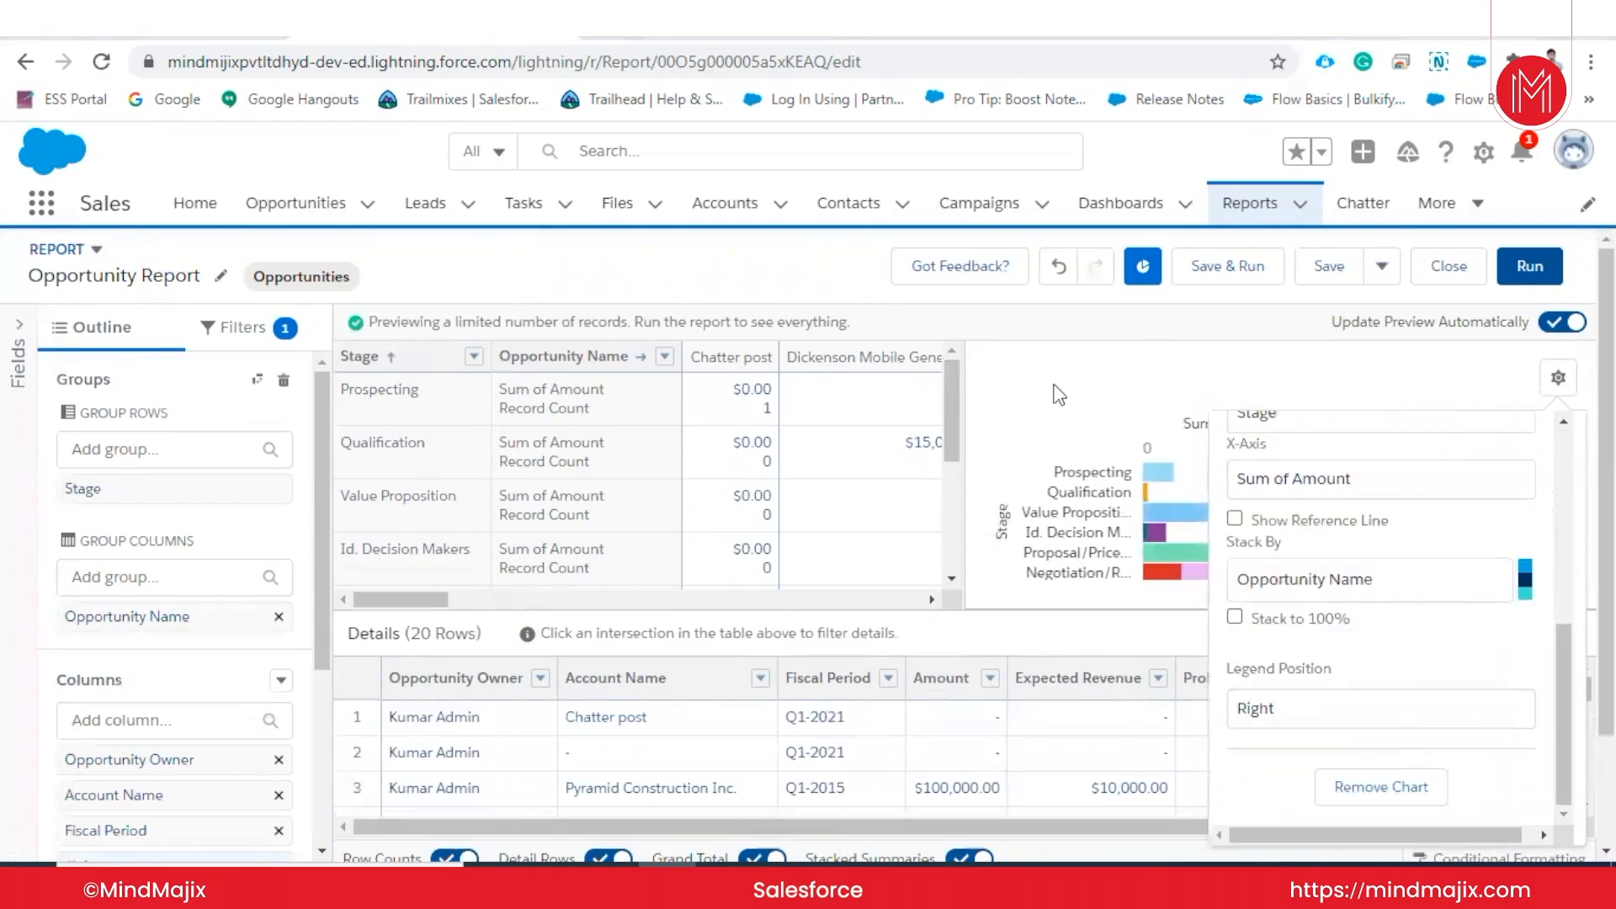
{"action": "left_click", "coordinate": [1059, 394]}
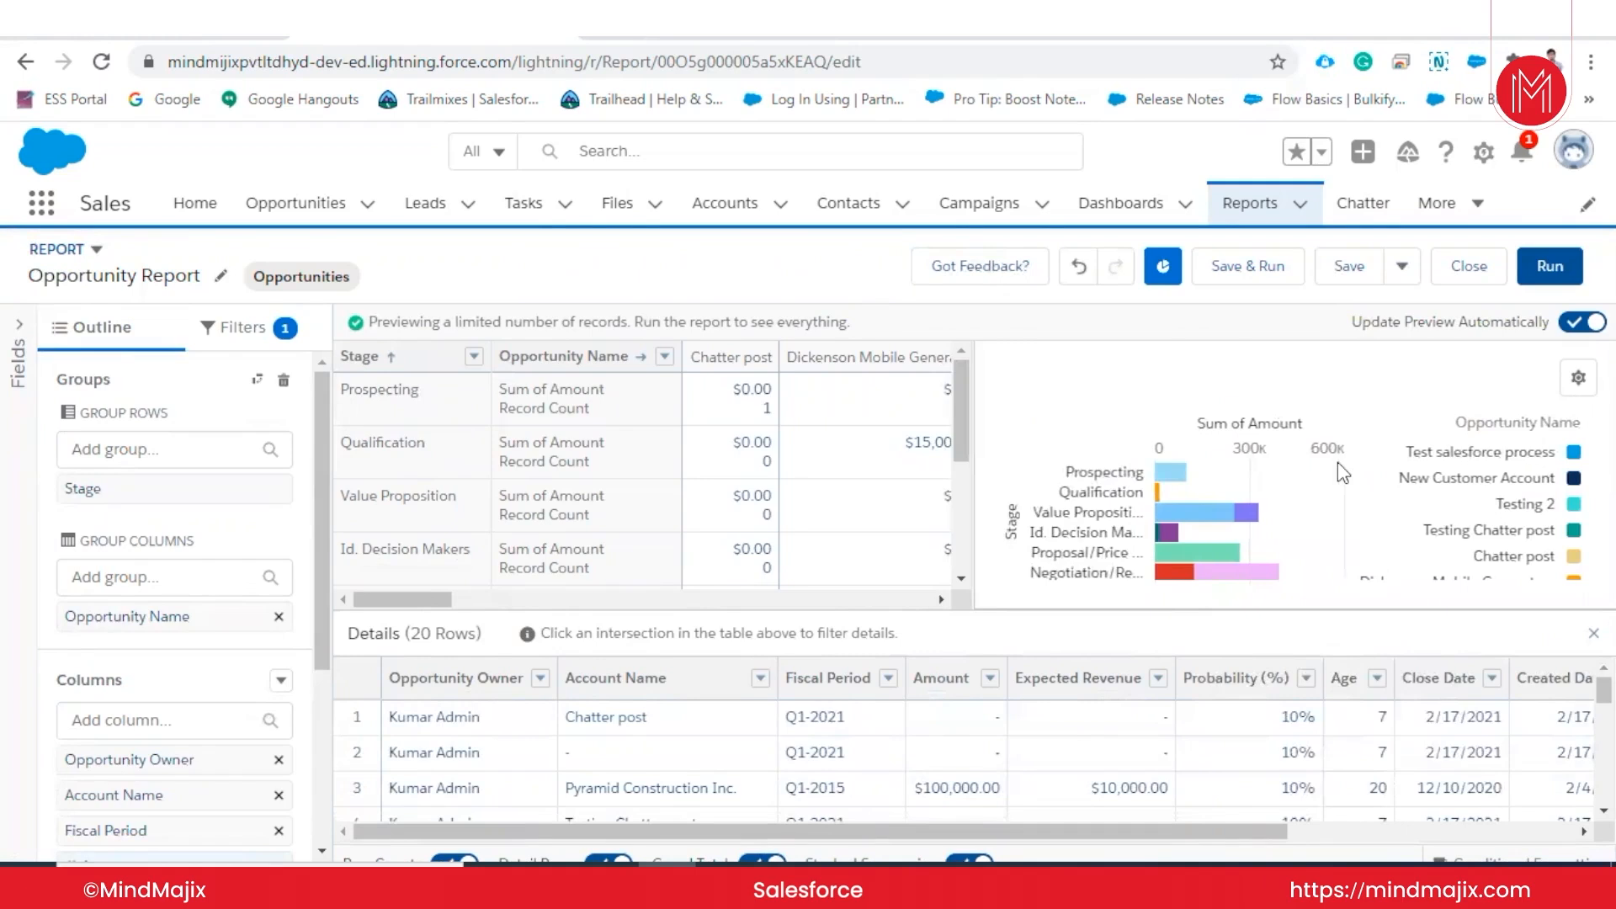
{"action": "left_click", "coordinate": [1165, 269]}
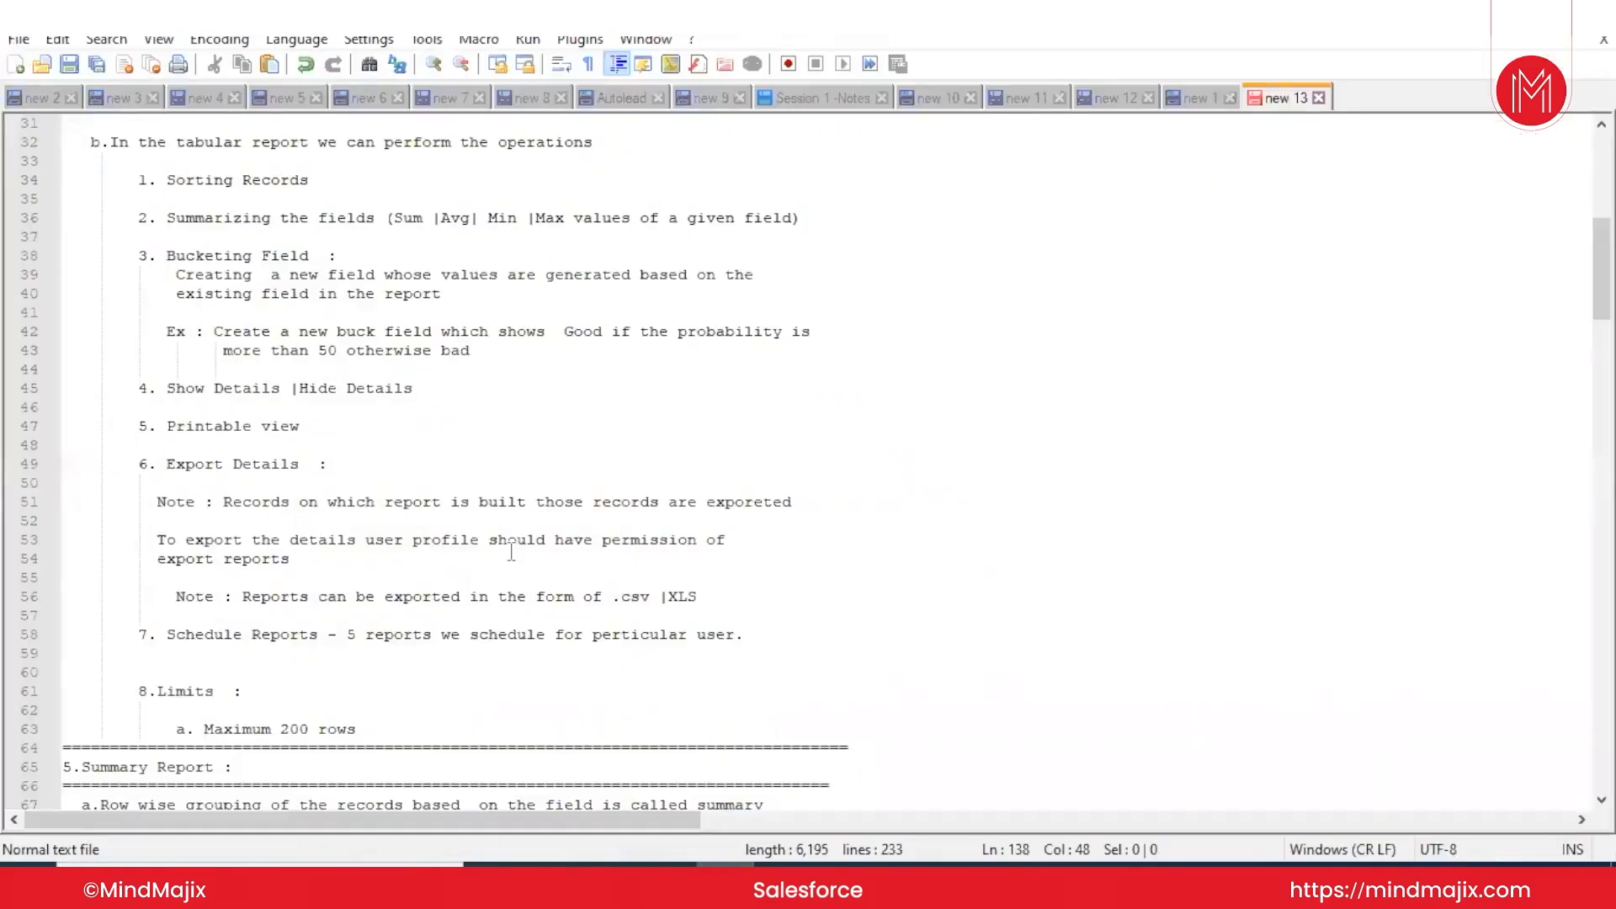
- Read the Matrix Report section of the notes in Notepad++ and switch back to the Salesforce report editor
{"action": "scroll", "coordinate": [510, 549], "scroll_direction": "down", "scroll_amount": 19}
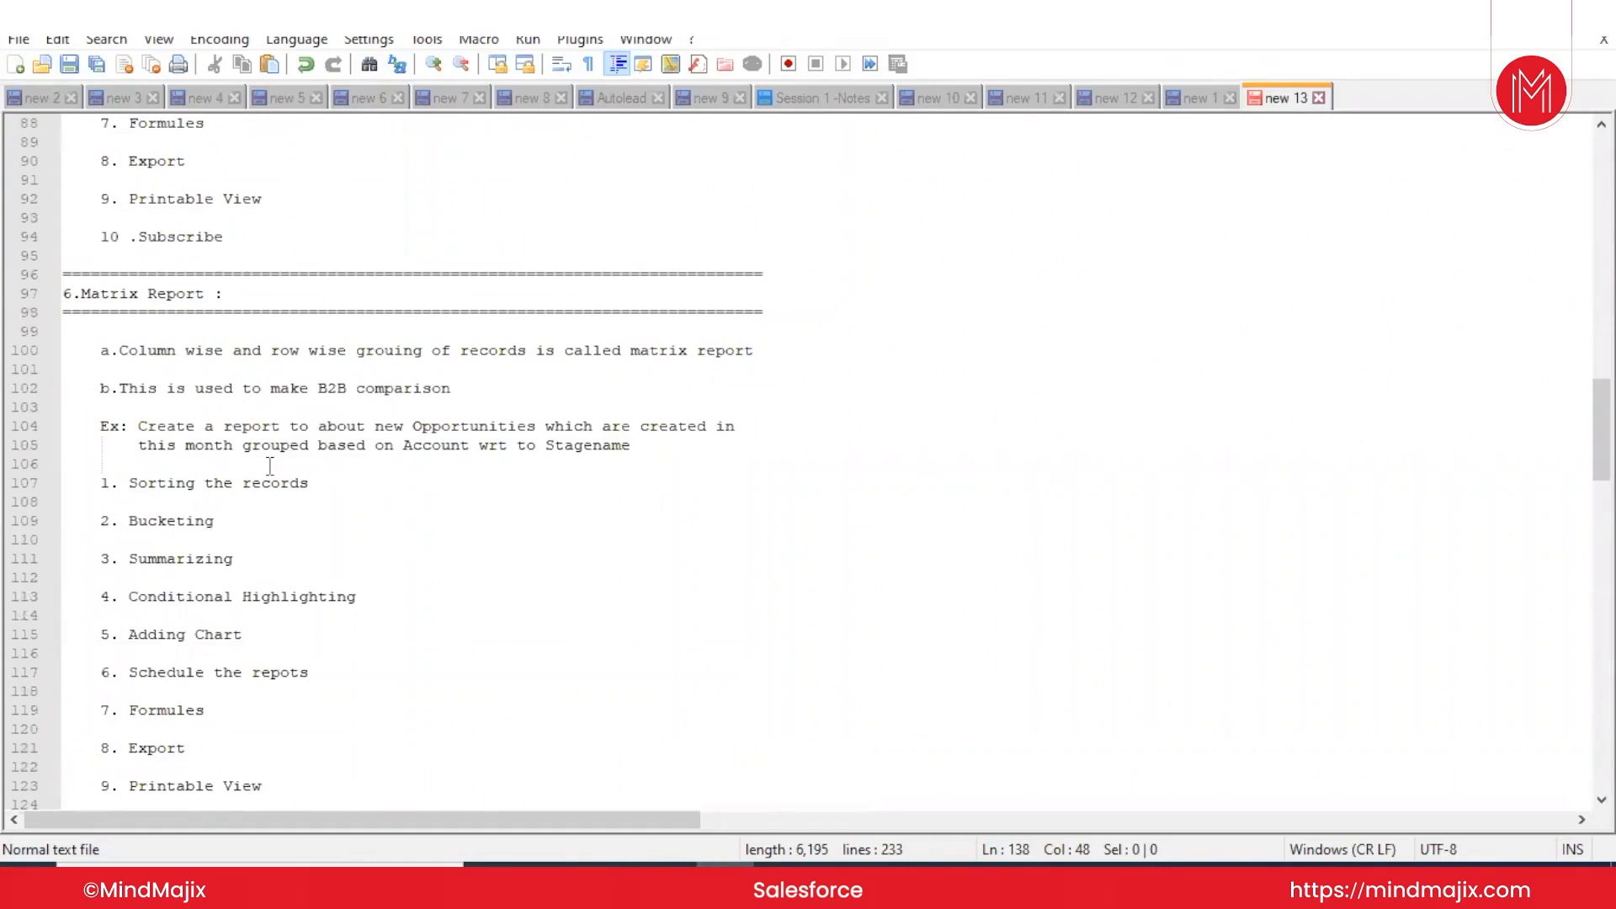
{"action": "scroll", "coordinate": [234, 678], "scroll_direction": "down", "scroll_amount": 2}
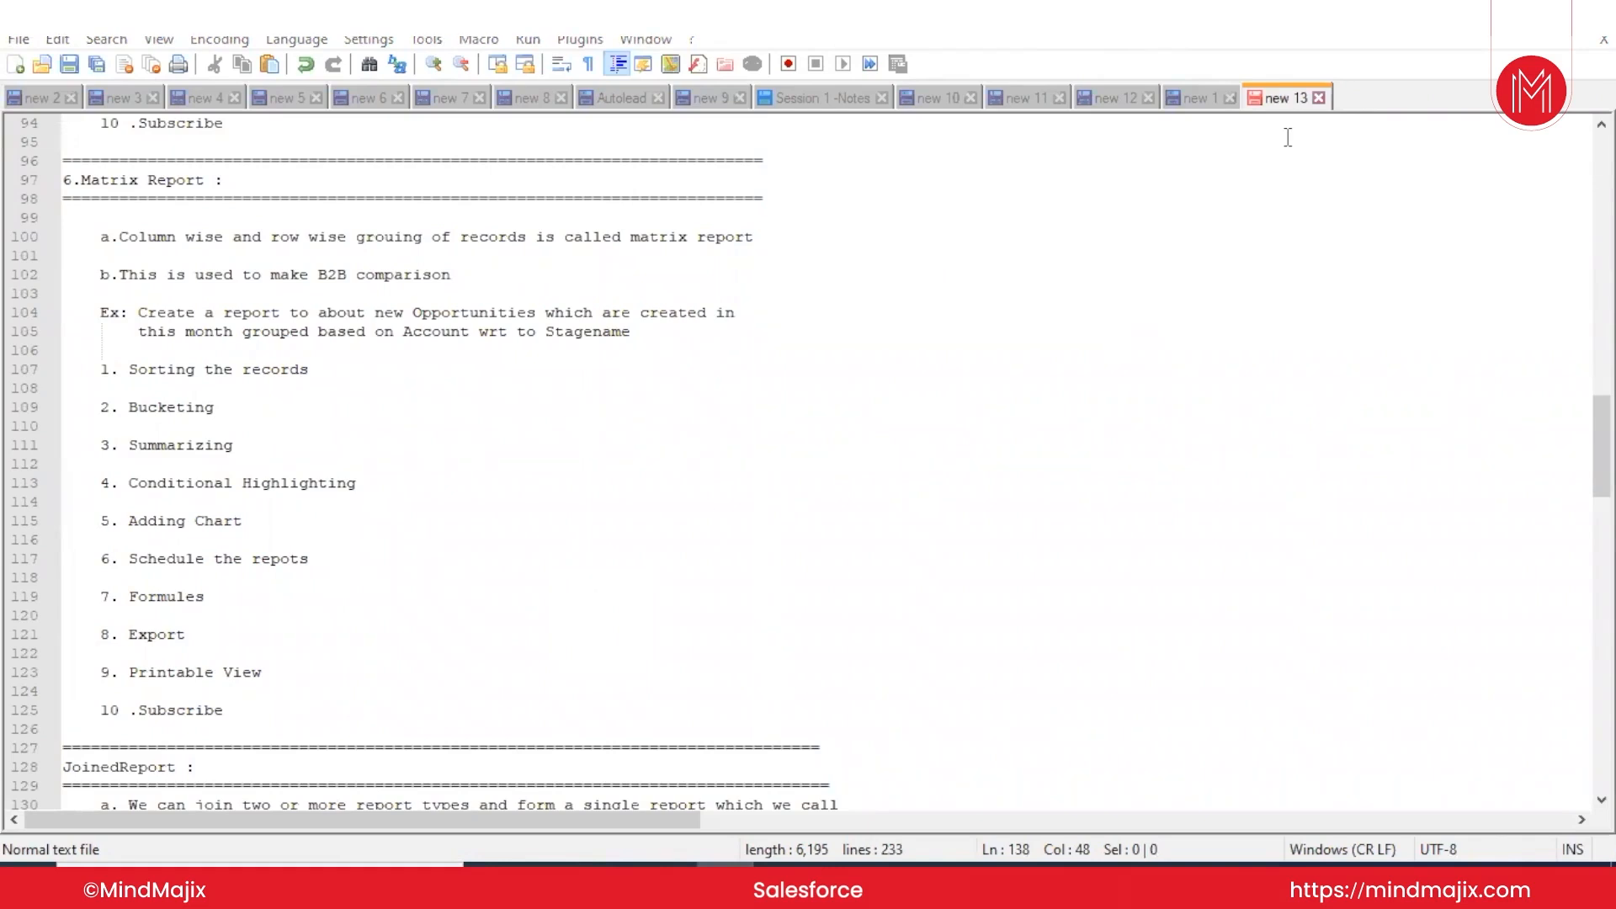
{"action": "key", "text": "alt+Tab"}
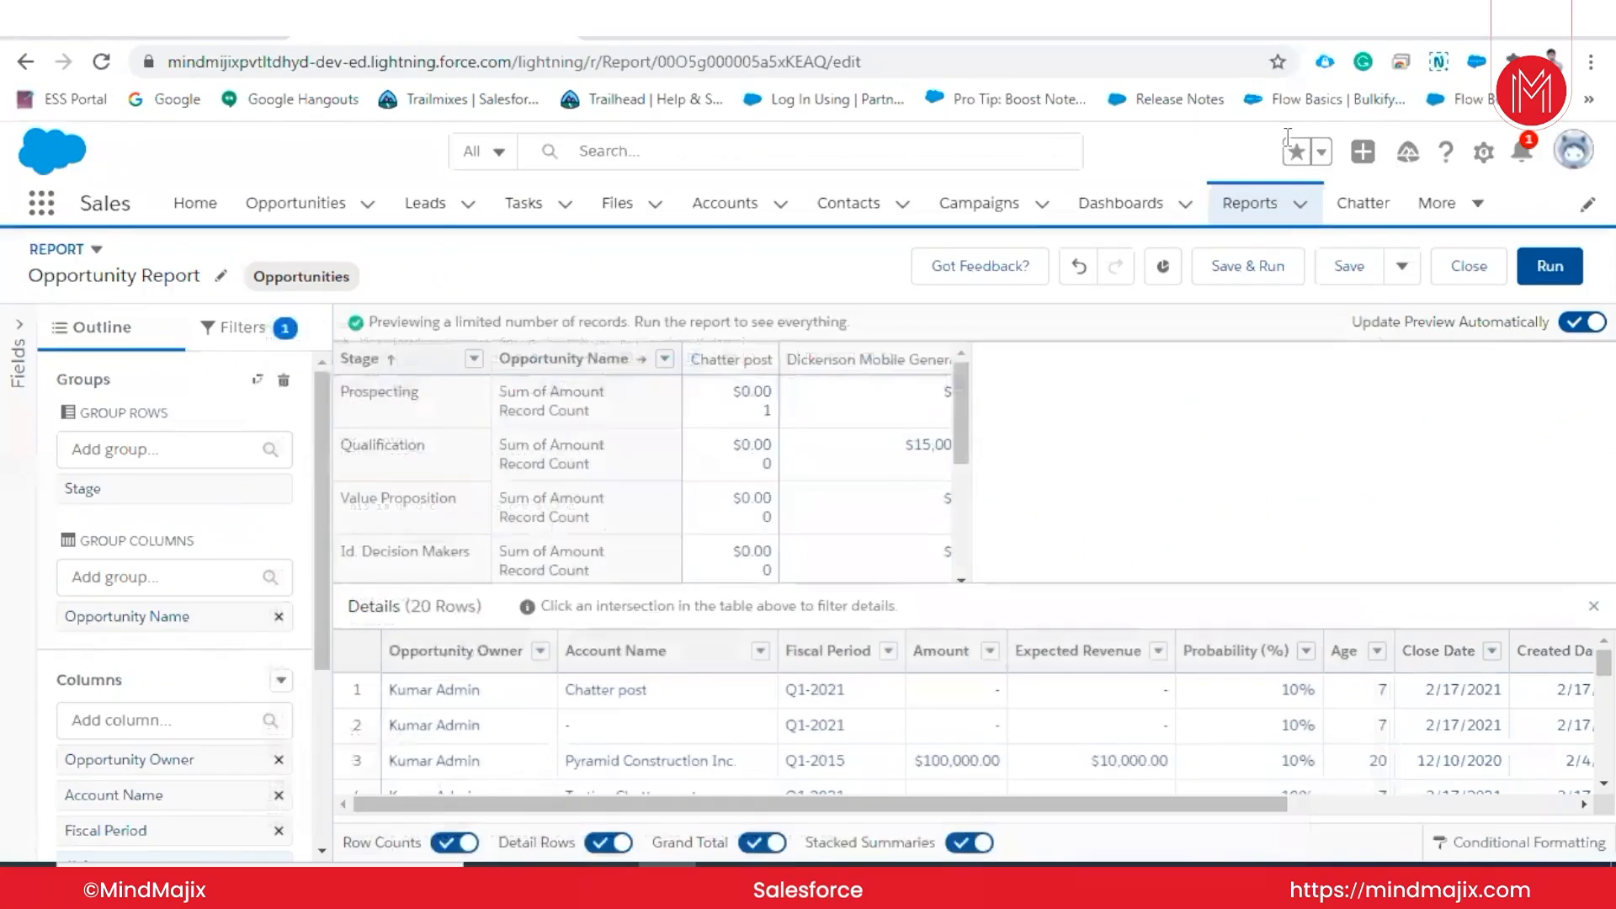
- Save and run the Opportunity Report, and start a new report from the list of reports
{"action": "left_click", "coordinate": [1276, 268]}
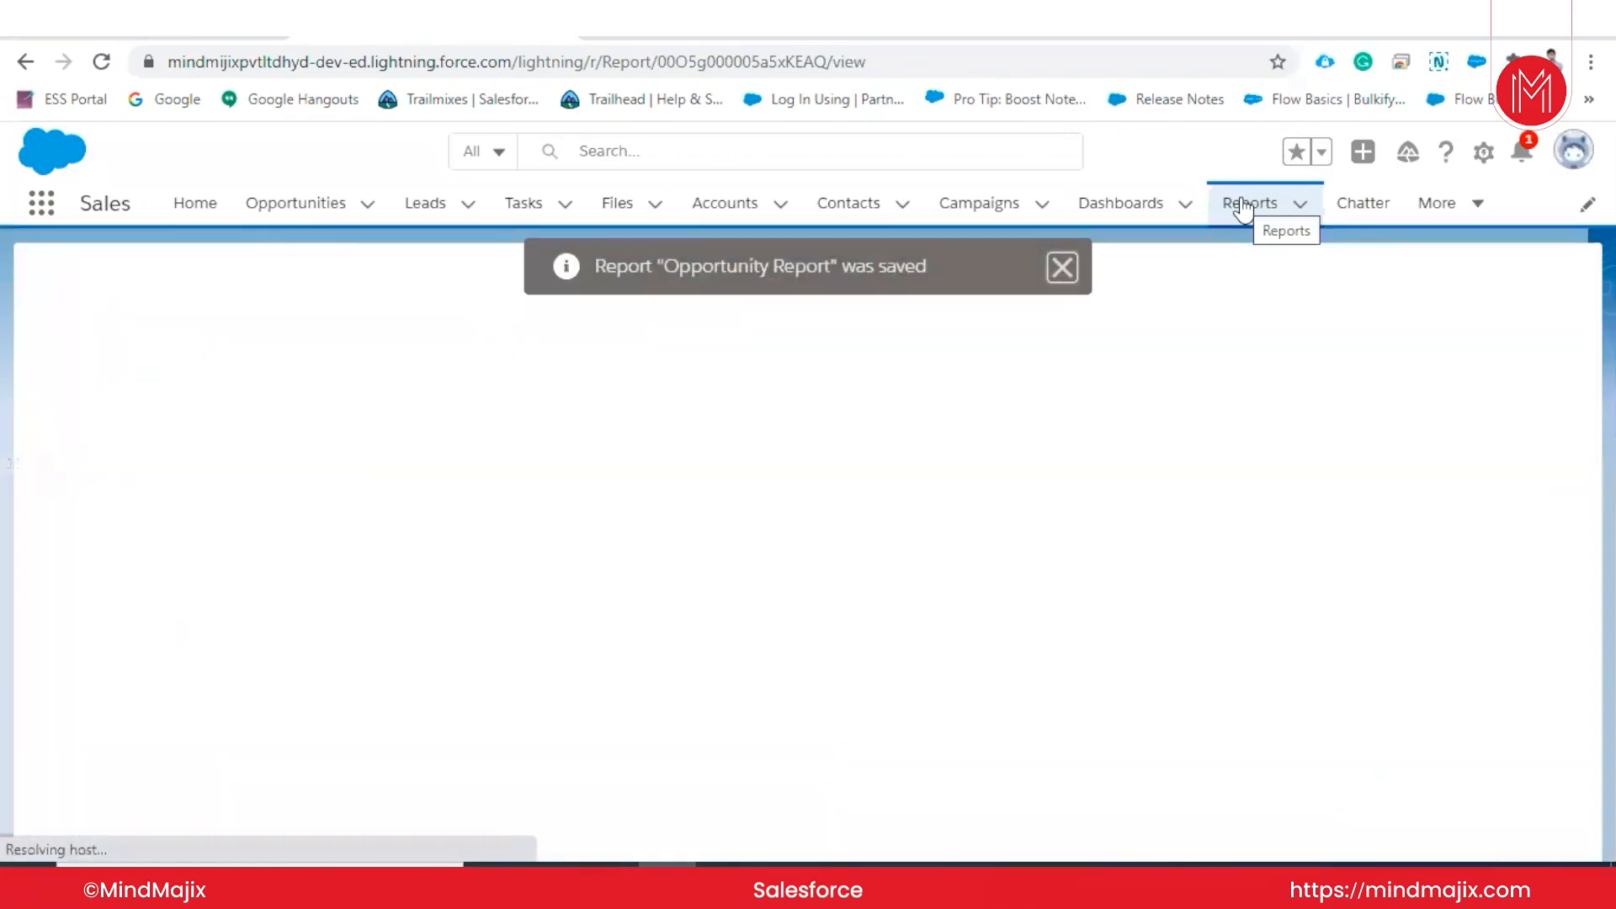
{"action": "left_click", "coordinate": [1243, 207]}
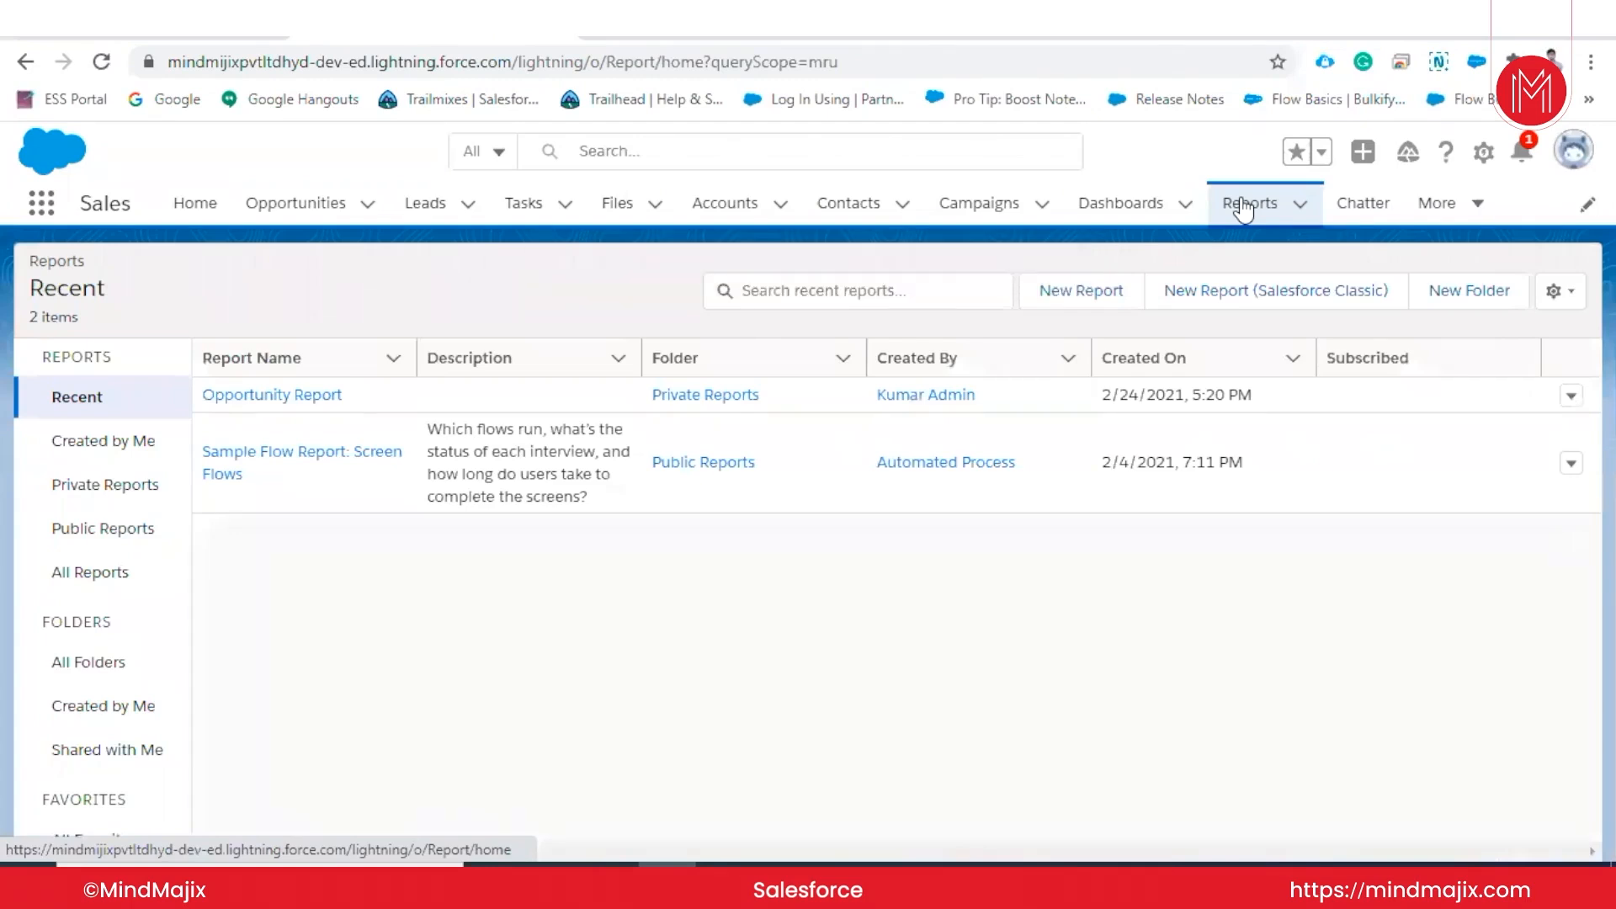
{"action": "left_click", "coordinate": [1082, 295]}
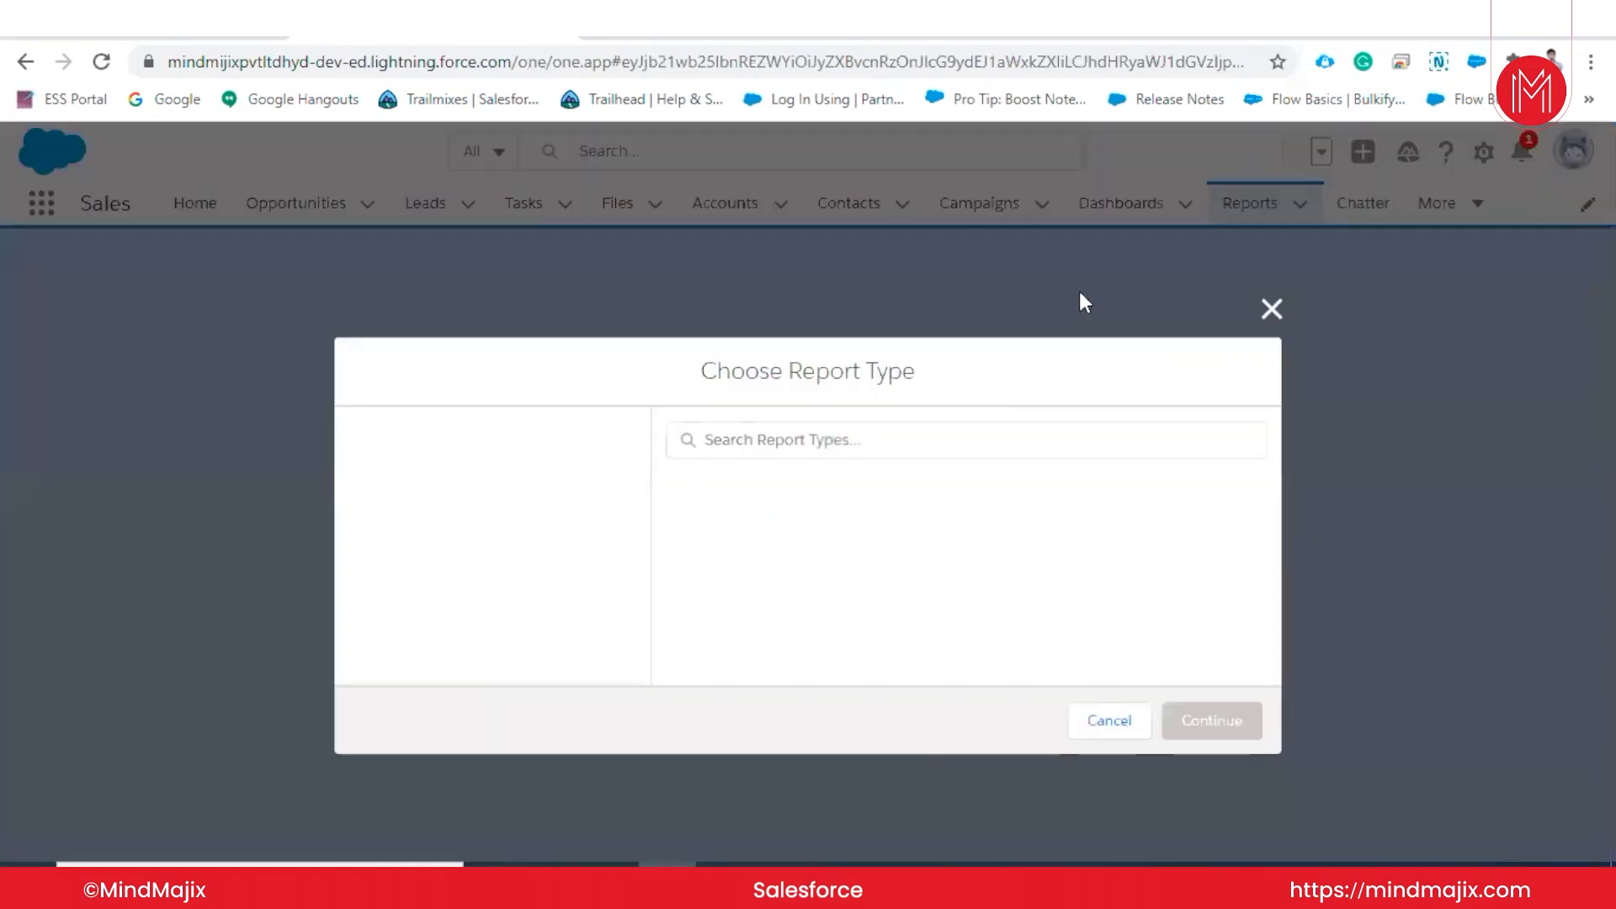
- Browse the full list of report types available for the new report, from accounts through to screen flows
{"action": "scroll", "coordinate": [838, 621], "scroll_direction": "down", "scroll_amount": 2}
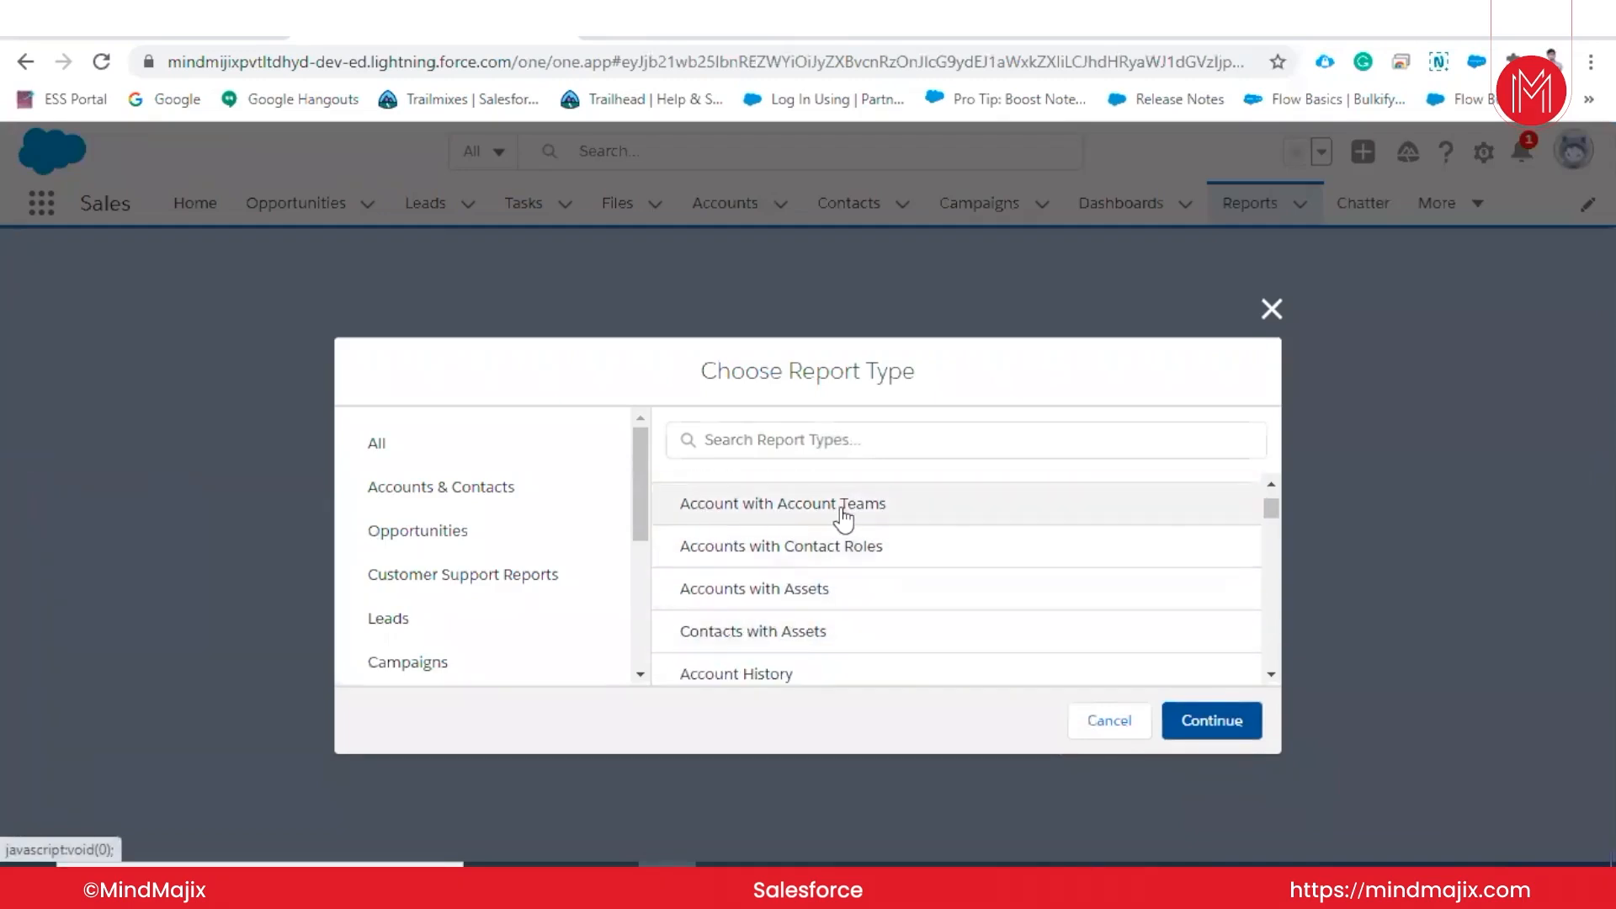
{"action": "scroll", "coordinate": [822, 587], "scroll_direction": "down", "scroll_amount": 5}
{"action": "scroll", "coordinate": [823, 587], "scroll_direction": "up", "scroll_amount": 6}
{"action": "scroll", "coordinate": [822, 586], "scroll_direction": "down", "scroll_amount": 1}
{"action": "scroll", "coordinate": [822, 587], "scroll_direction": "down", "scroll_amount": 3}
{"action": "scroll", "coordinate": [822, 586], "scroll_direction": "down", "scroll_amount": 1}
{"action": "scroll", "coordinate": [823, 587], "scroll_direction": "down", "scroll_amount": 2}
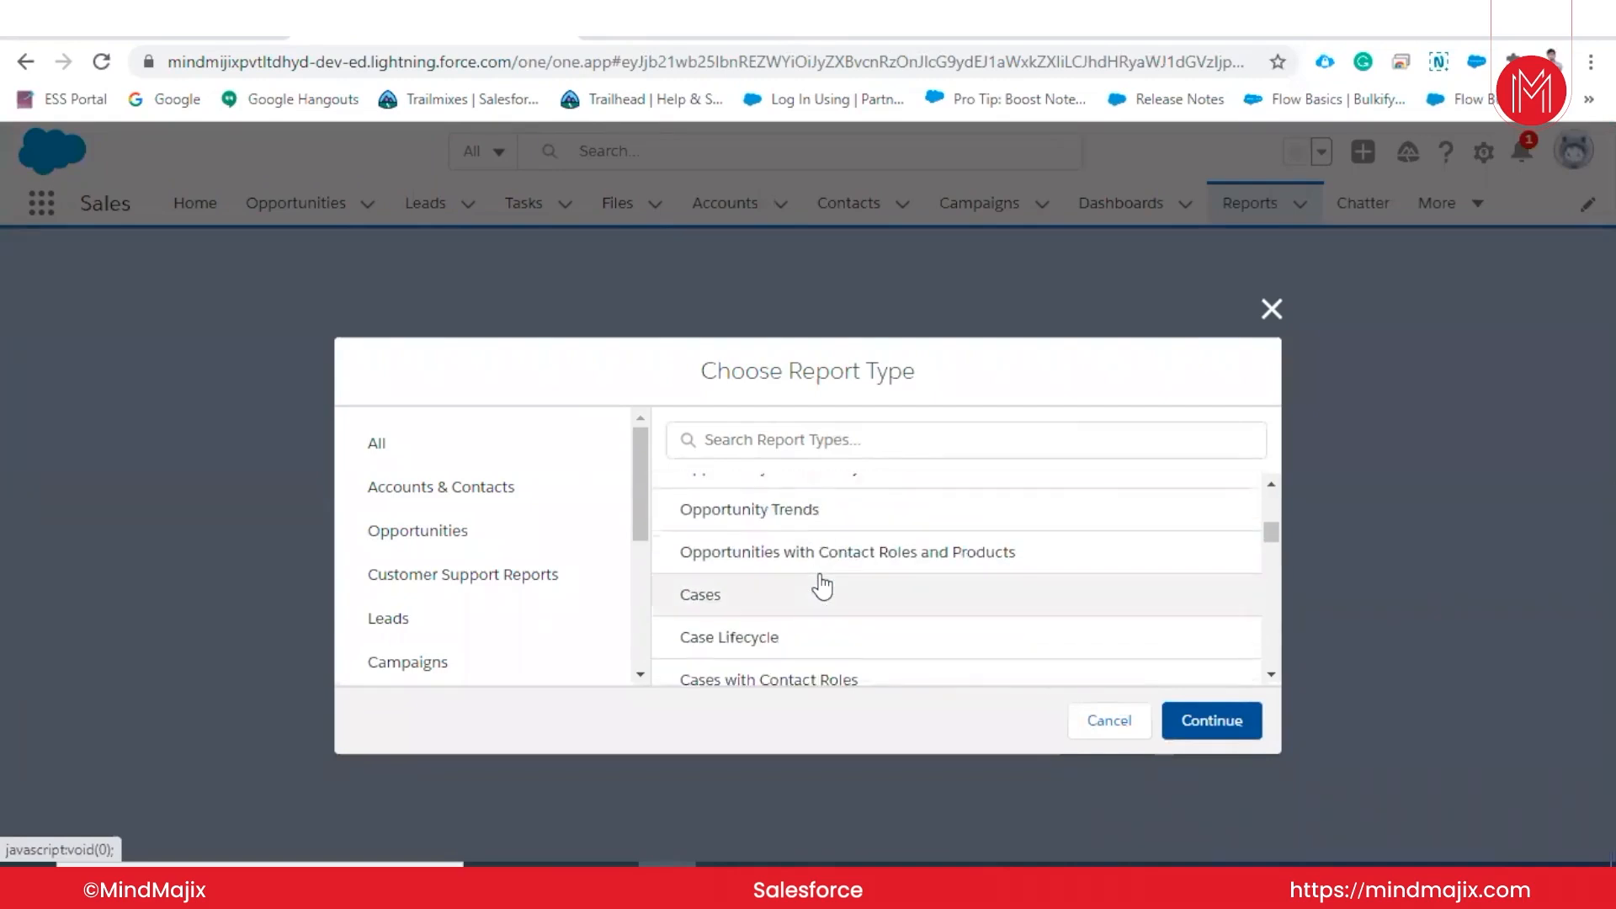
{"action": "scroll", "coordinate": [822, 568], "scroll_direction": "up", "scroll_amount": 1}
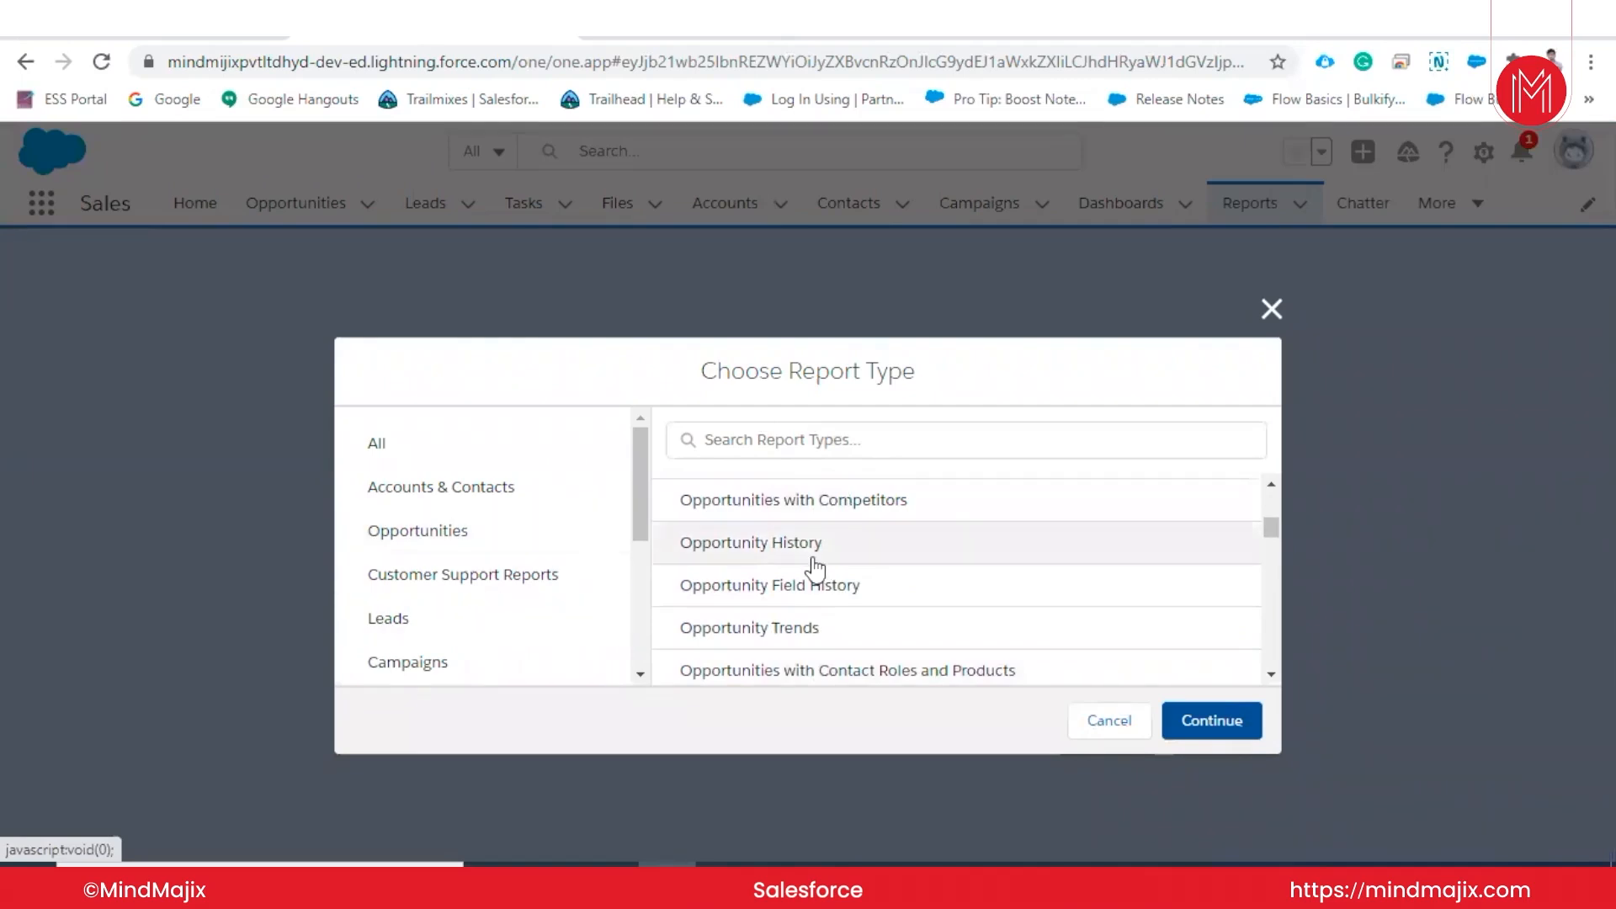
{"action": "scroll", "coordinate": [816, 568], "scroll_direction": "down", "scroll_amount": 2}
{"action": "scroll", "coordinate": [815, 570], "scroll_direction": "down", "scroll_amount": 1}
{"action": "scroll", "coordinate": [815, 570], "scroll_direction": "up", "scroll_amount": 1}
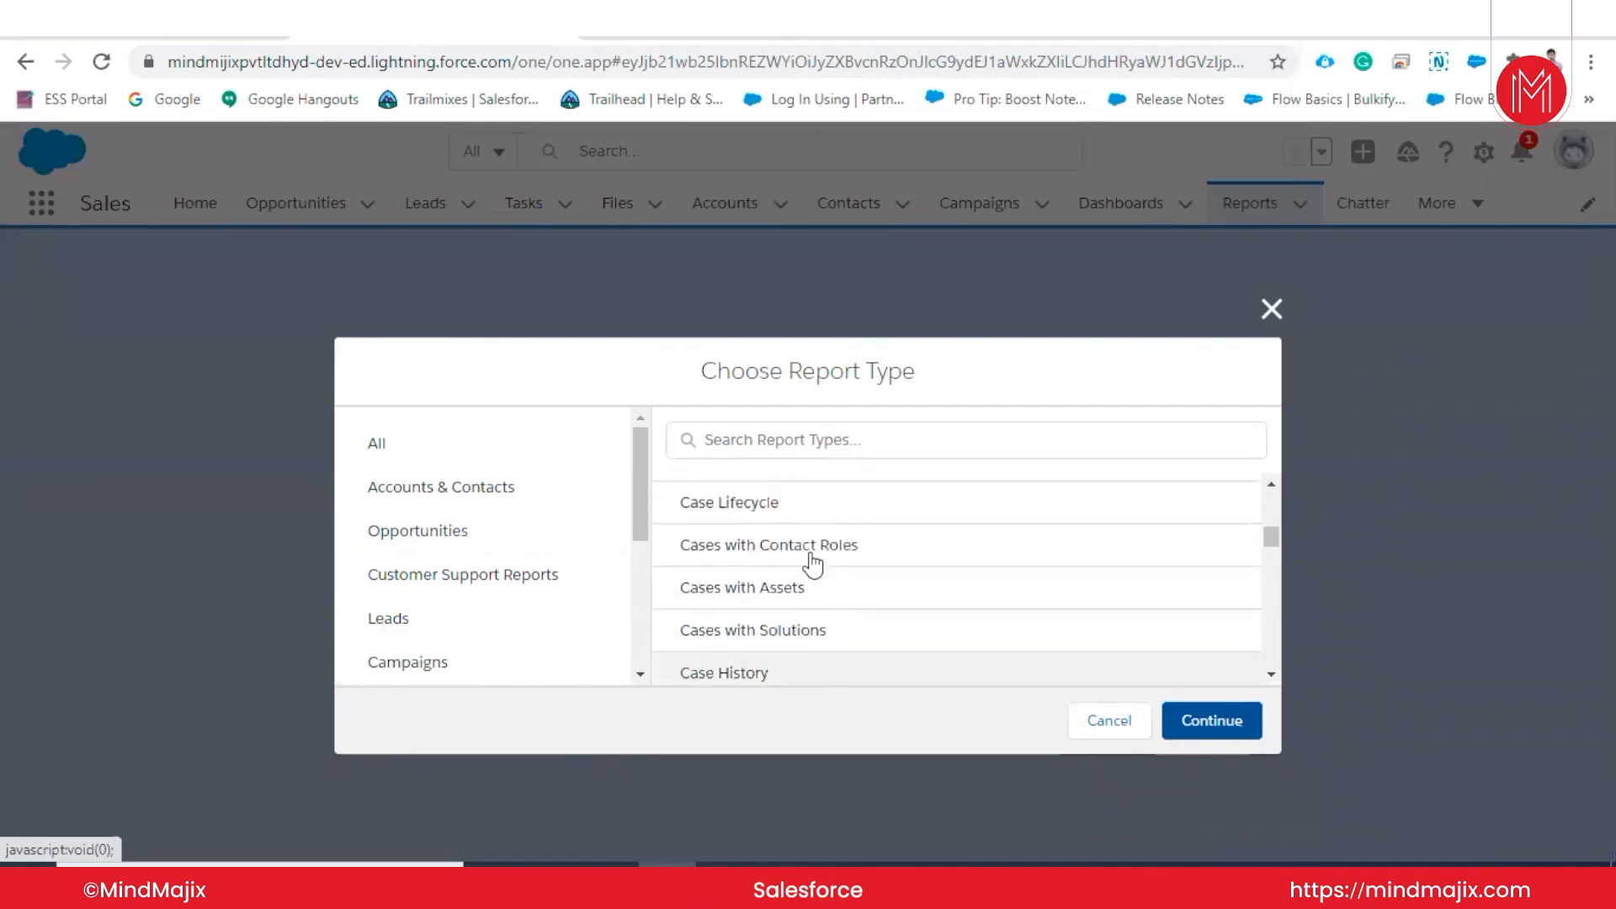
{"action": "scroll", "coordinate": [808, 572], "scroll_direction": "down", "scroll_amount": 4}
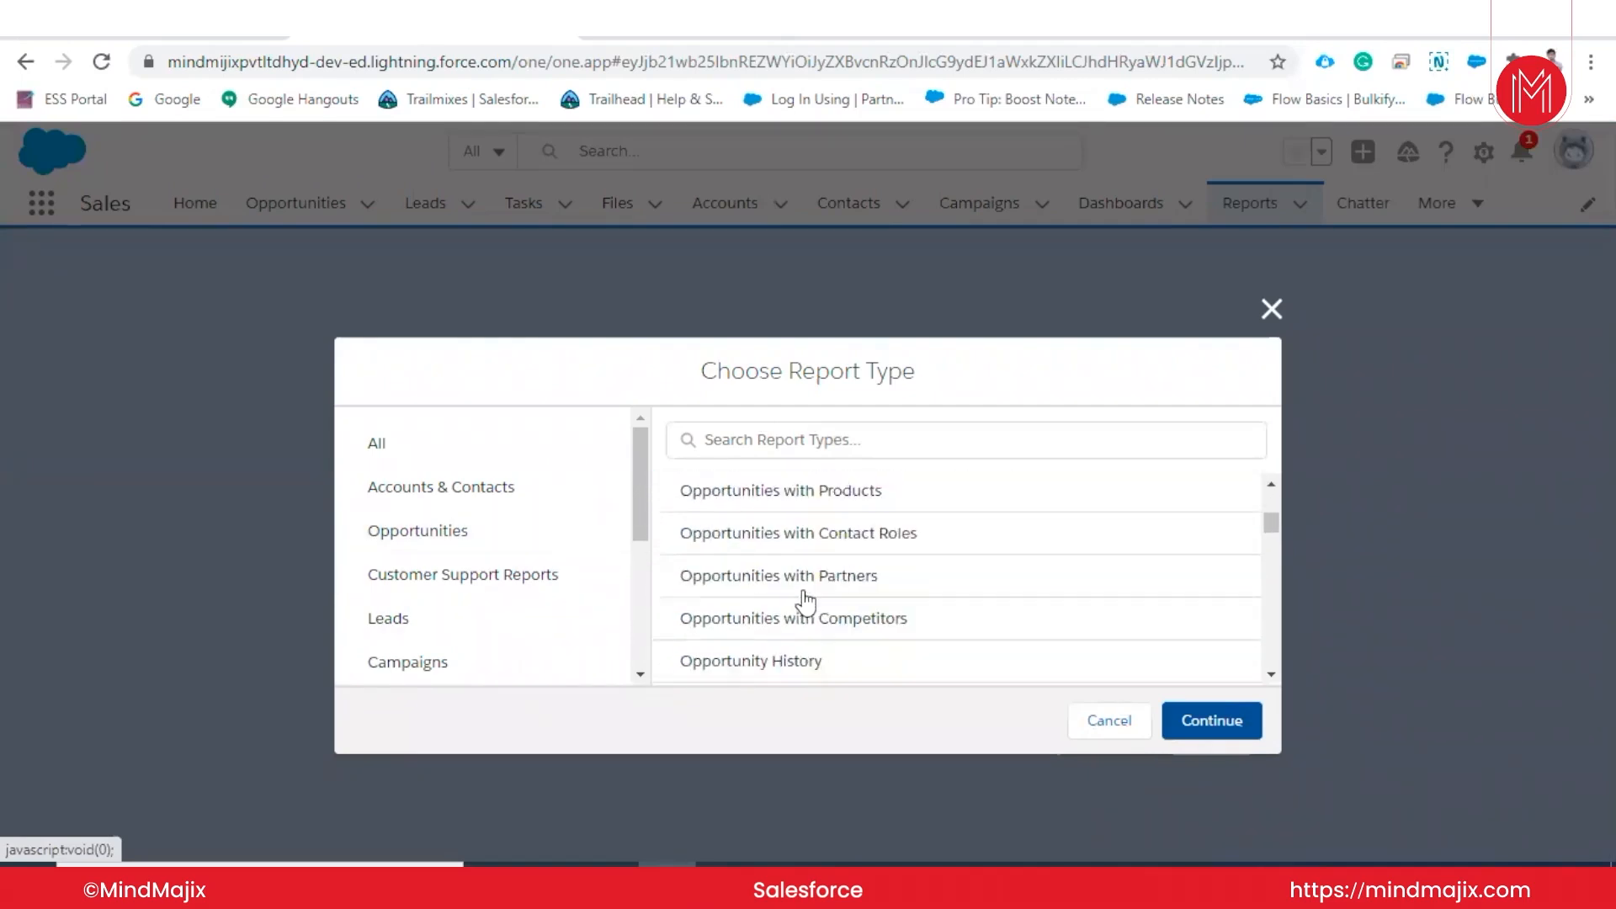
{"action": "scroll", "coordinate": [805, 600], "scroll_direction": "down", "scroll_amount": 8}
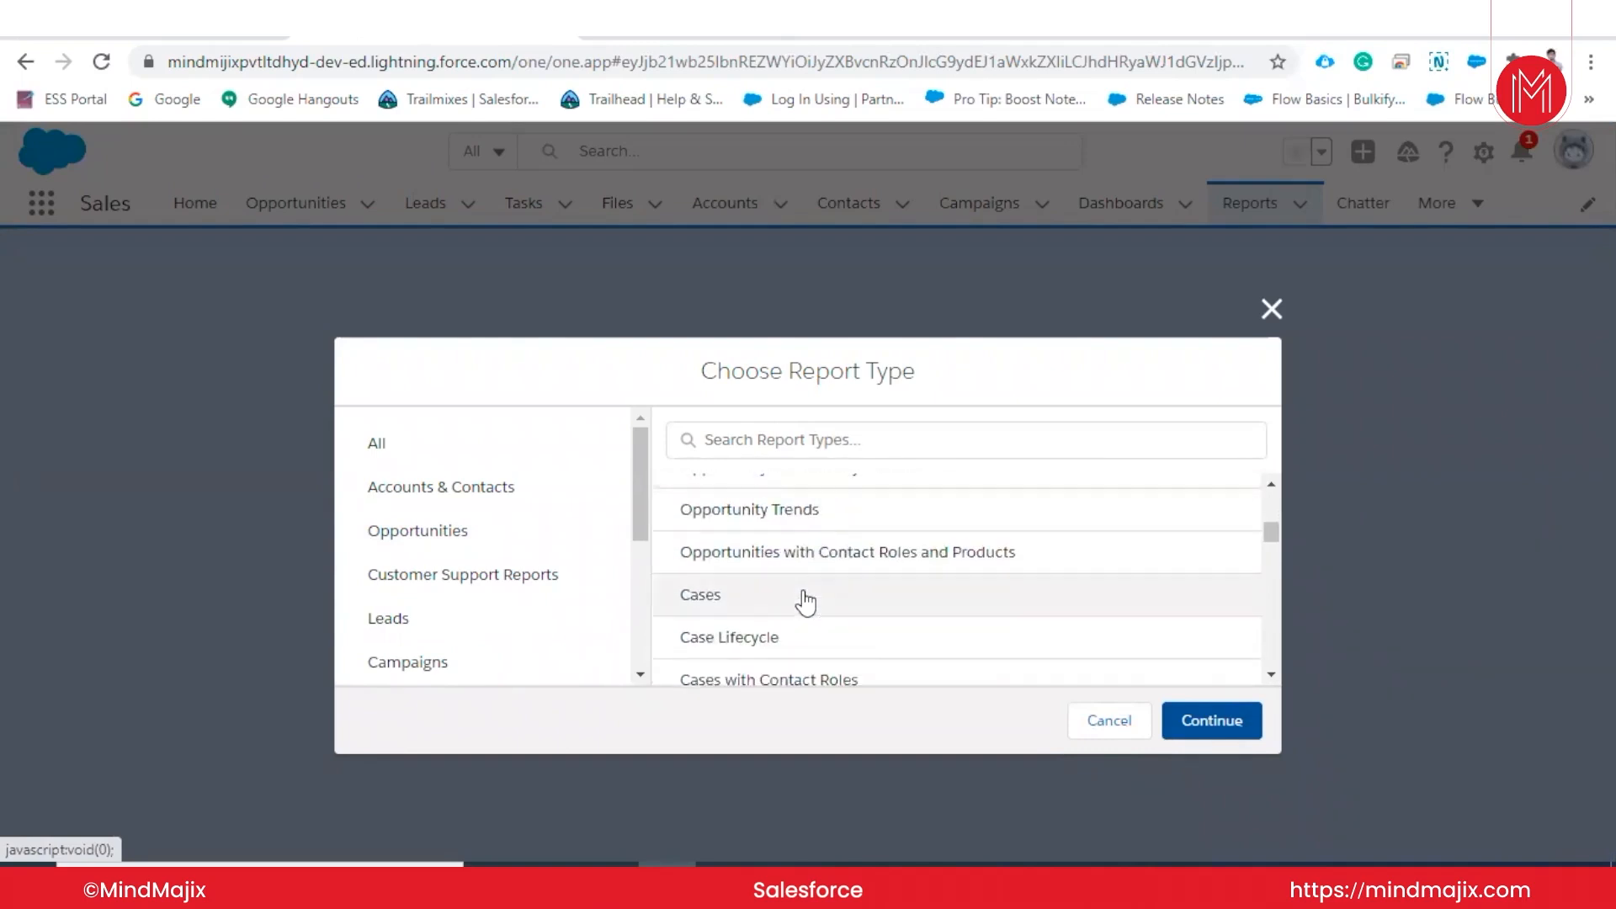
{"action": "scroll", "coordinate": [804, 581], "scroll_direction": "down", "scroll_amount": 8}
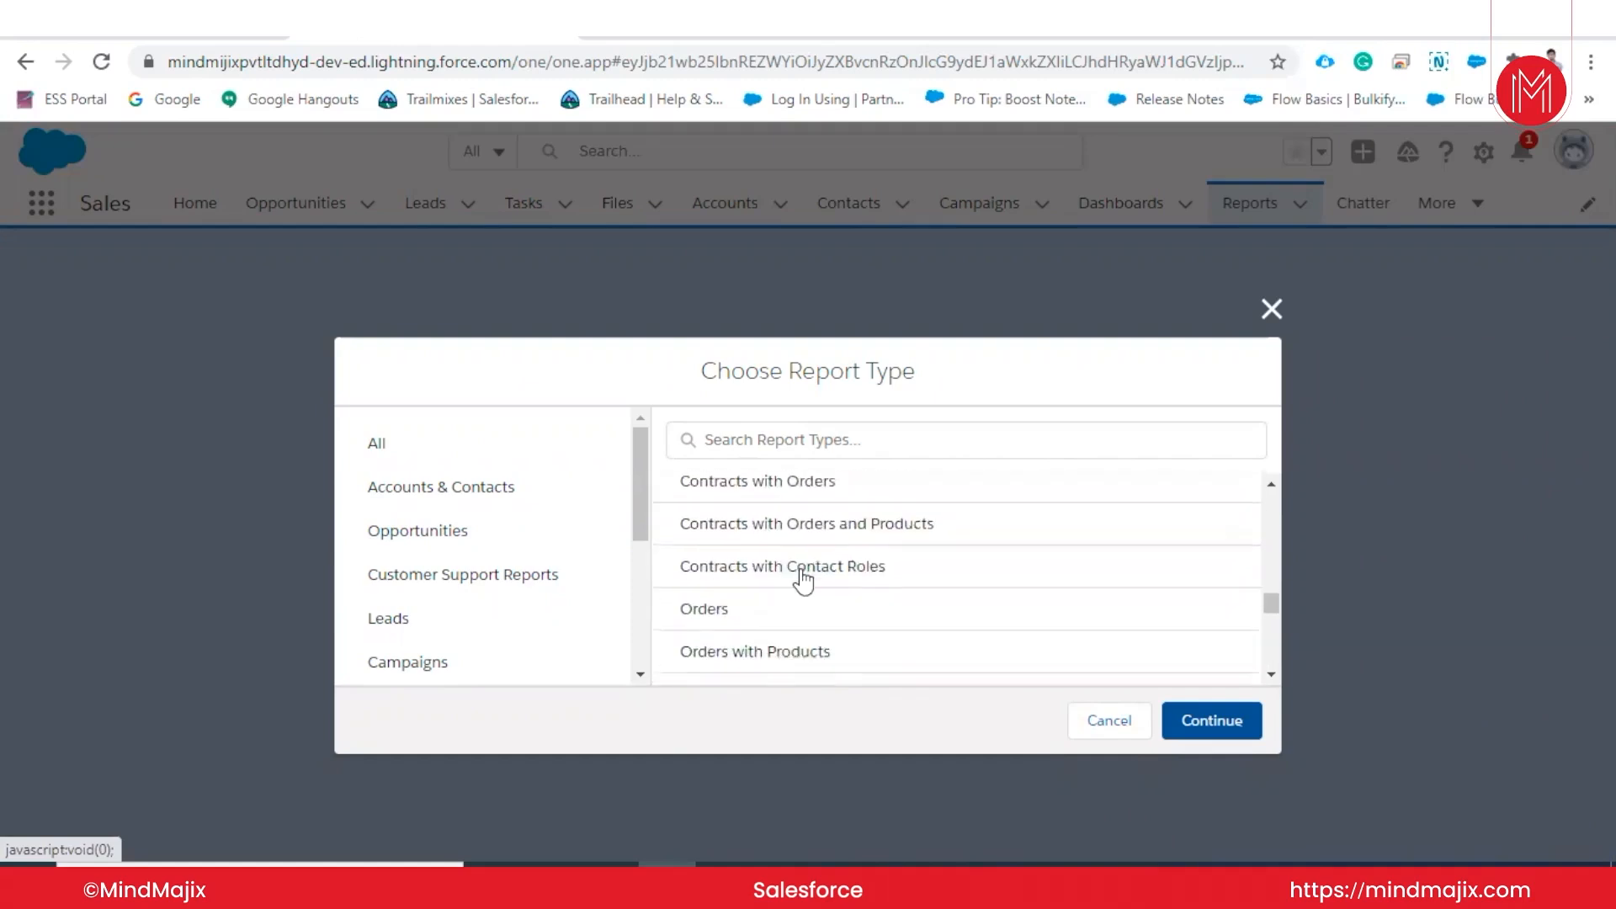
{"action": "scroll", "coordinate": [804, 581], "scroll_direction": "down", "scroll_amount": 2}
{"action": "scroll", "coordinate": [804, 581], "scroll_direction": "up", "scroll_amount": 4}
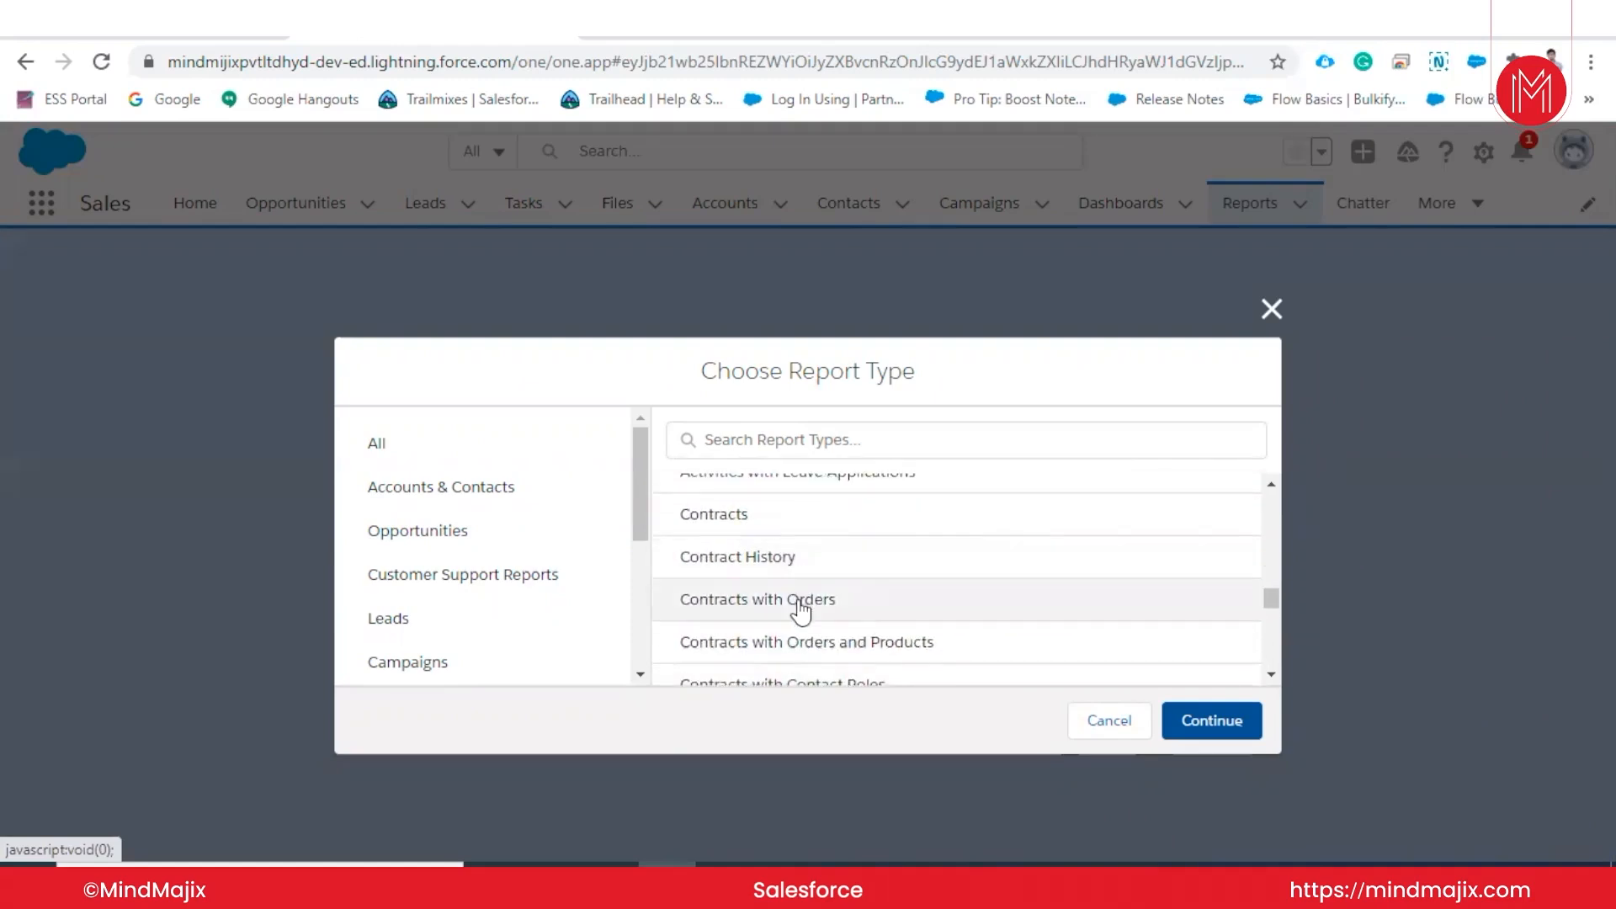
{"action": "scroll", "coordinate": [811, 649], "scroll_direction": "down", "scroll_amount": 8}
{"action": "scroll", "coordinate": [810, 652], "scroll_direction": "down", "scroll_amount": 5}
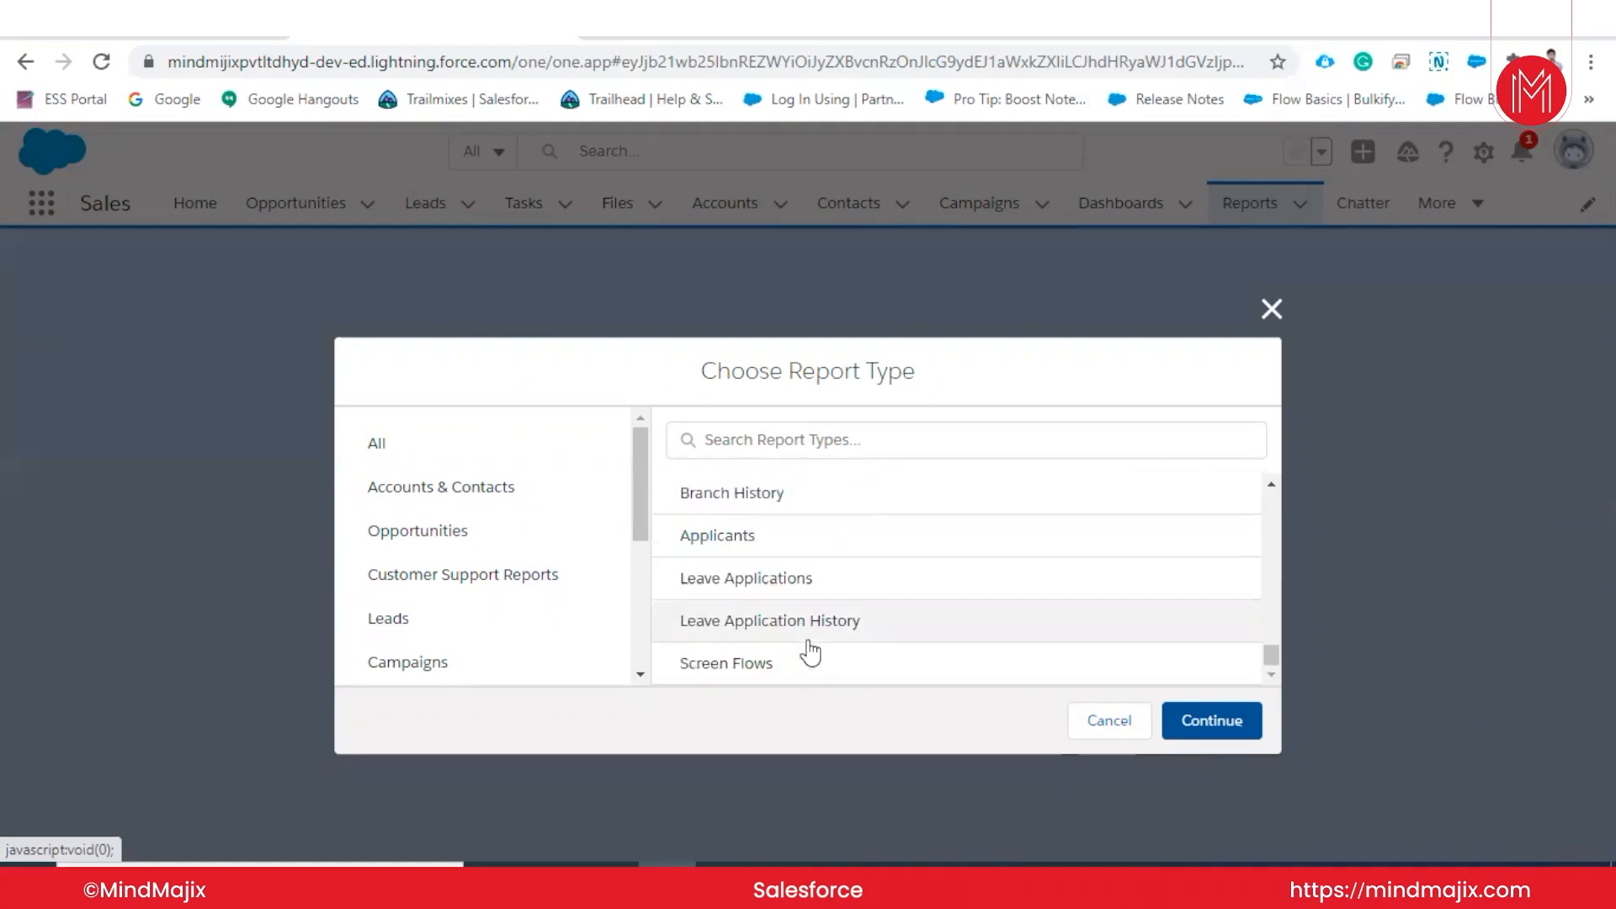
- Search the report types for "case" and look through the matching types
{"action": "left_click", "coordinate": [762, 422]}
{"action": "type", "text": "case"}
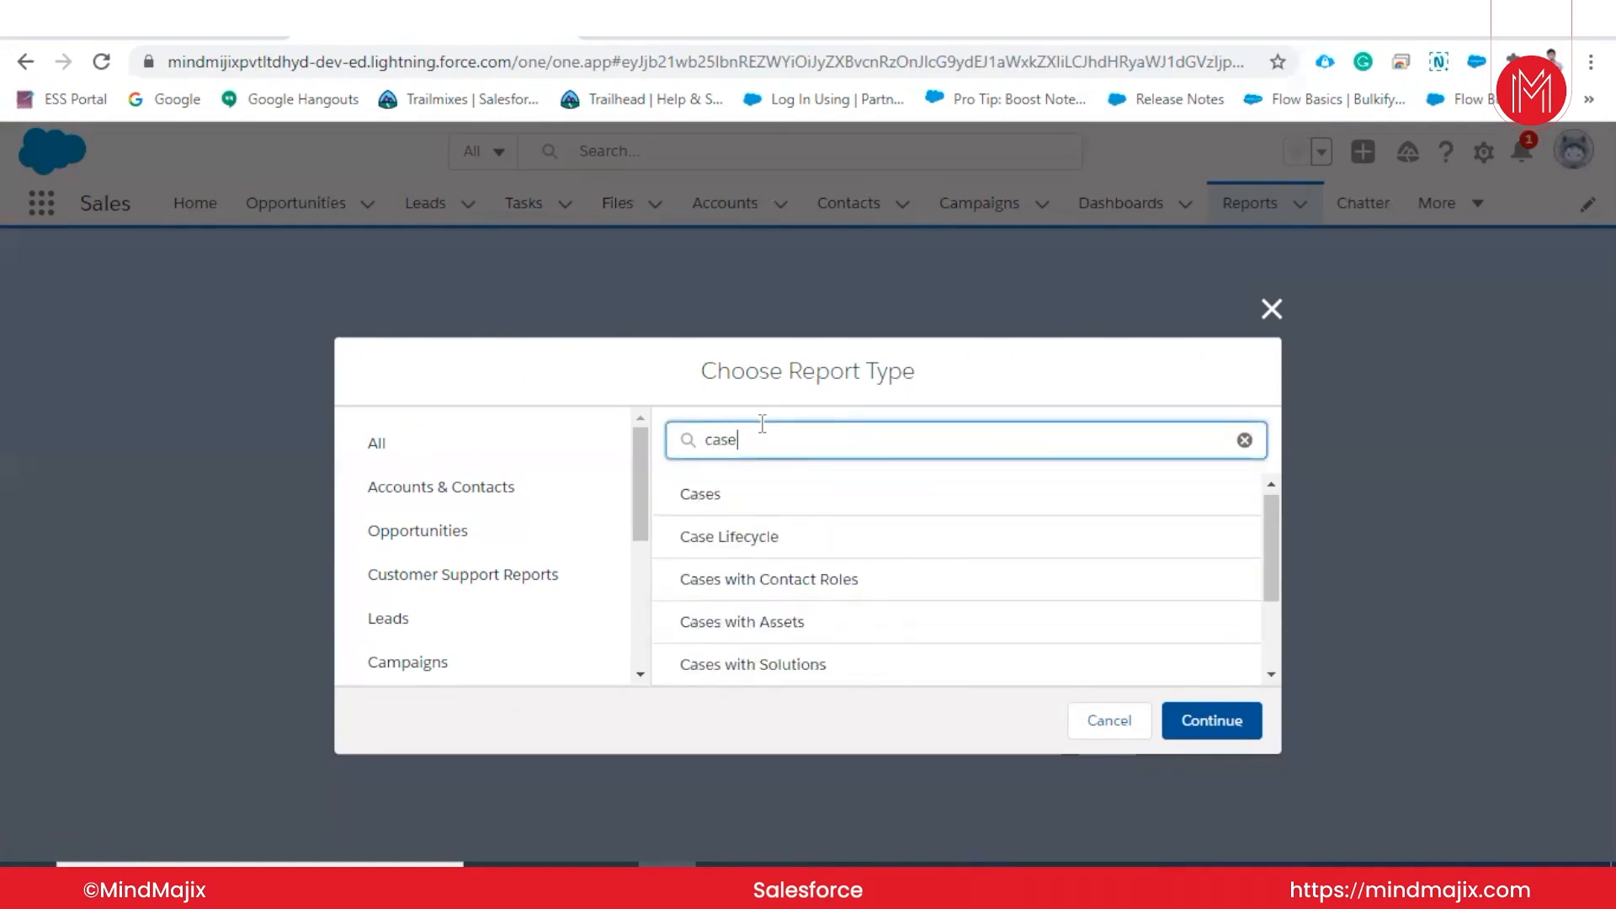
{"action": "scroll", "coordinate": [758, 603], "scroll_direction": "down", "scroll_amount": 3}
{"action": "scroll", "coordinate": [762, 601], "scroll_direction": "up", "scroll_amount": 1}
{"action": "scroll", "coordinate": [763, 601], "scroll_direction": "up", "scroll_amount": 3}
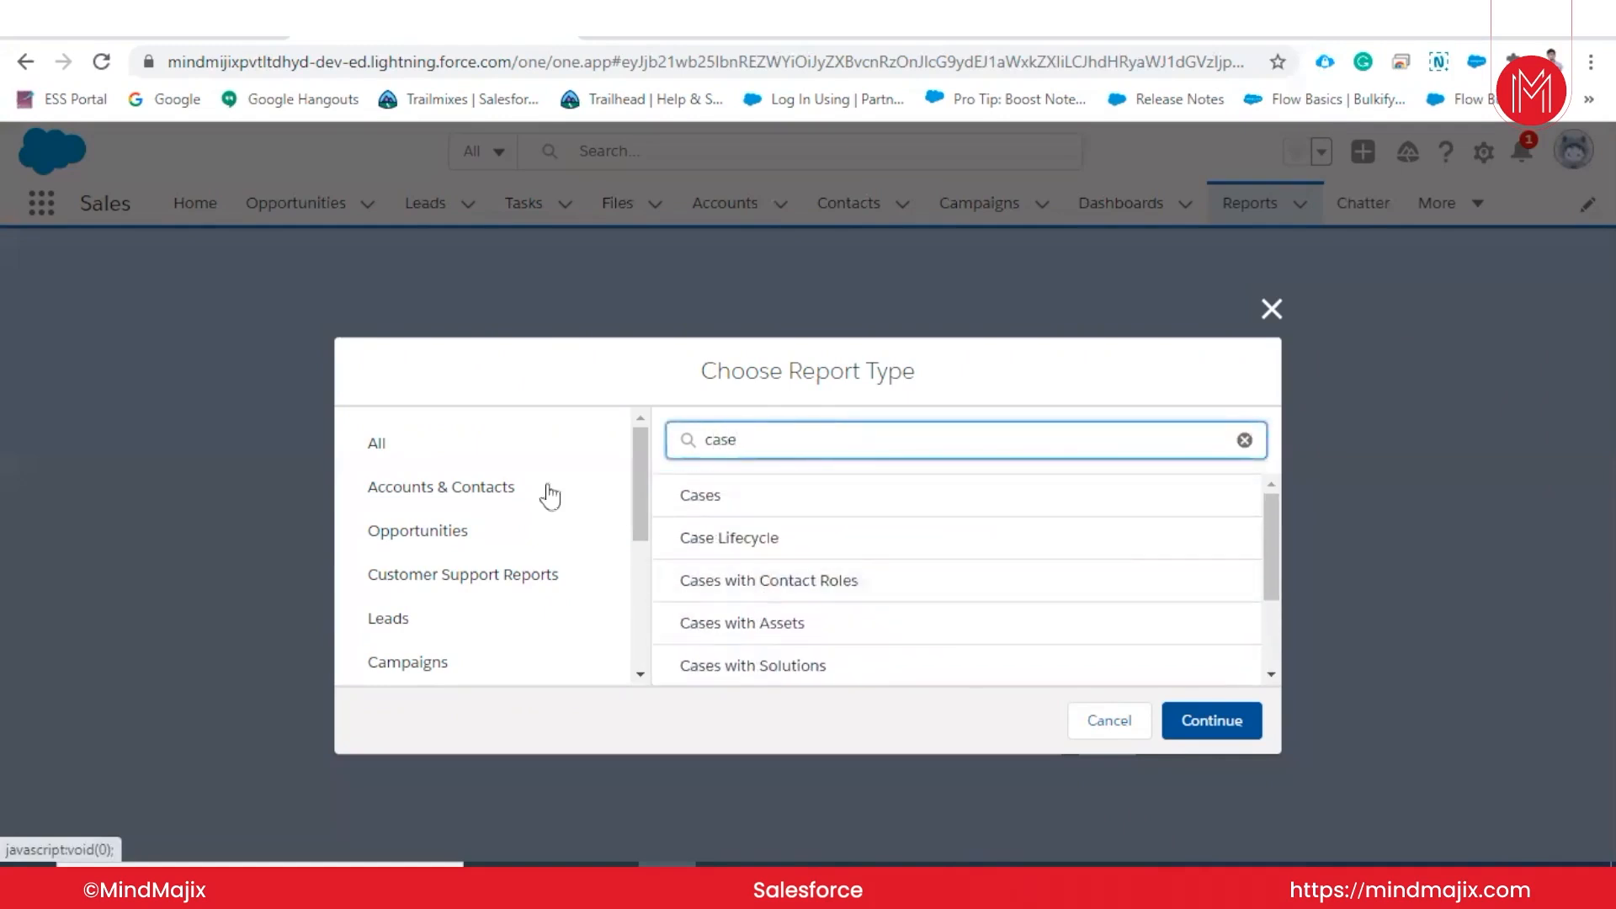
- Create the report with the Contacts & Accounts report type from the Accounts & Contacts category
{"action": "left_click", "coordinate": [477, 488]}
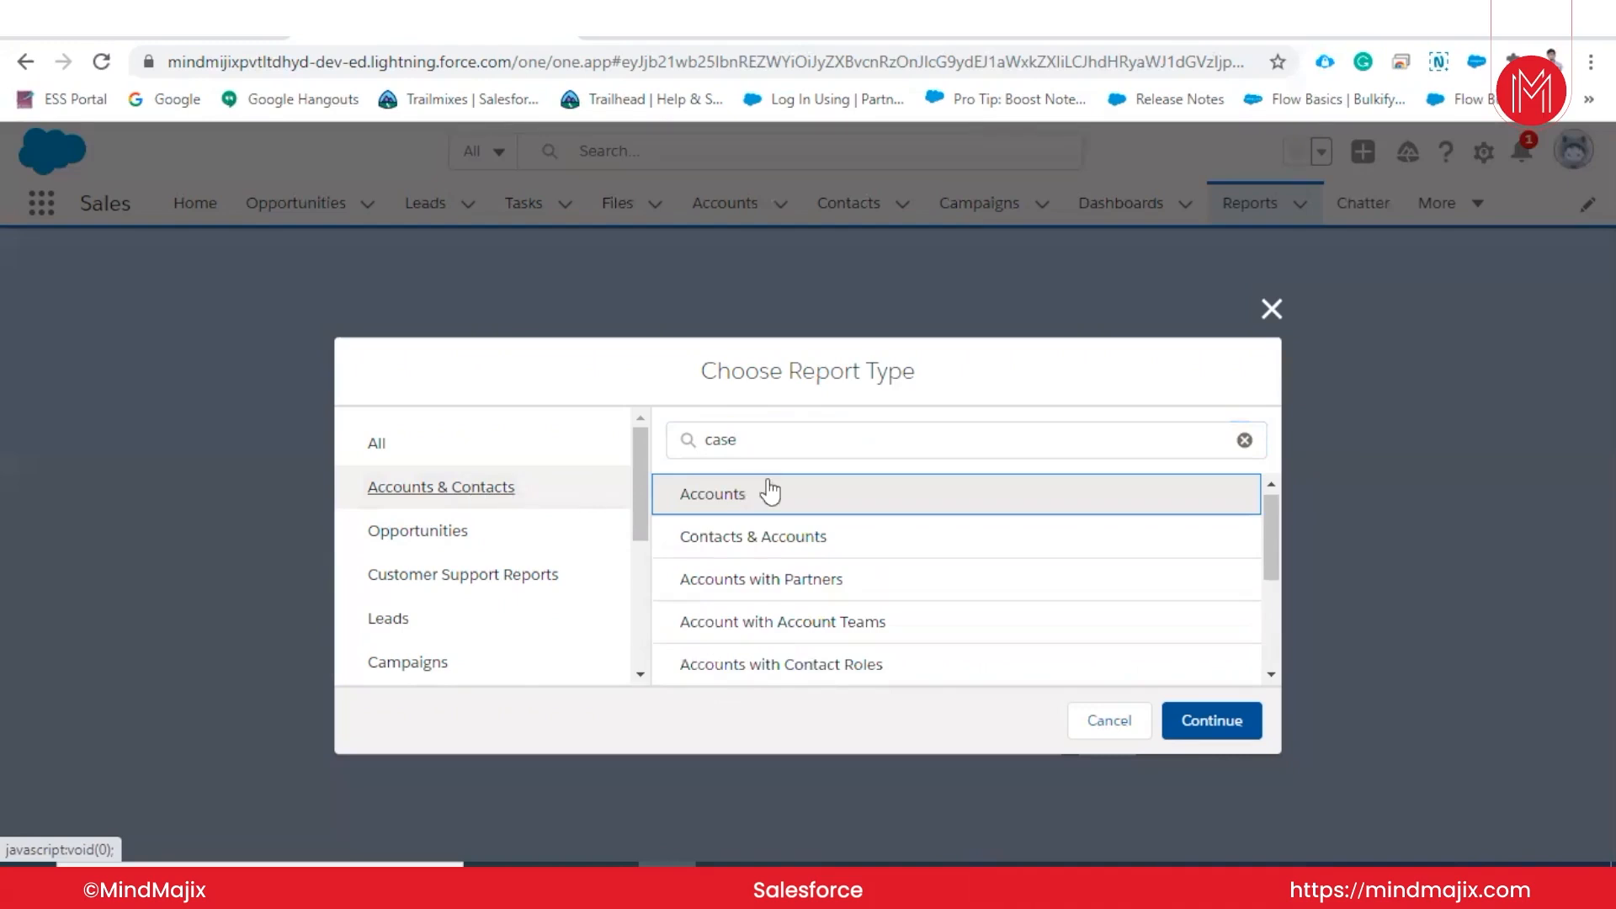
{"action": "scroll", "coordinate": [800, 560], "scroll_direction": "down", "scroll_amount": 1}
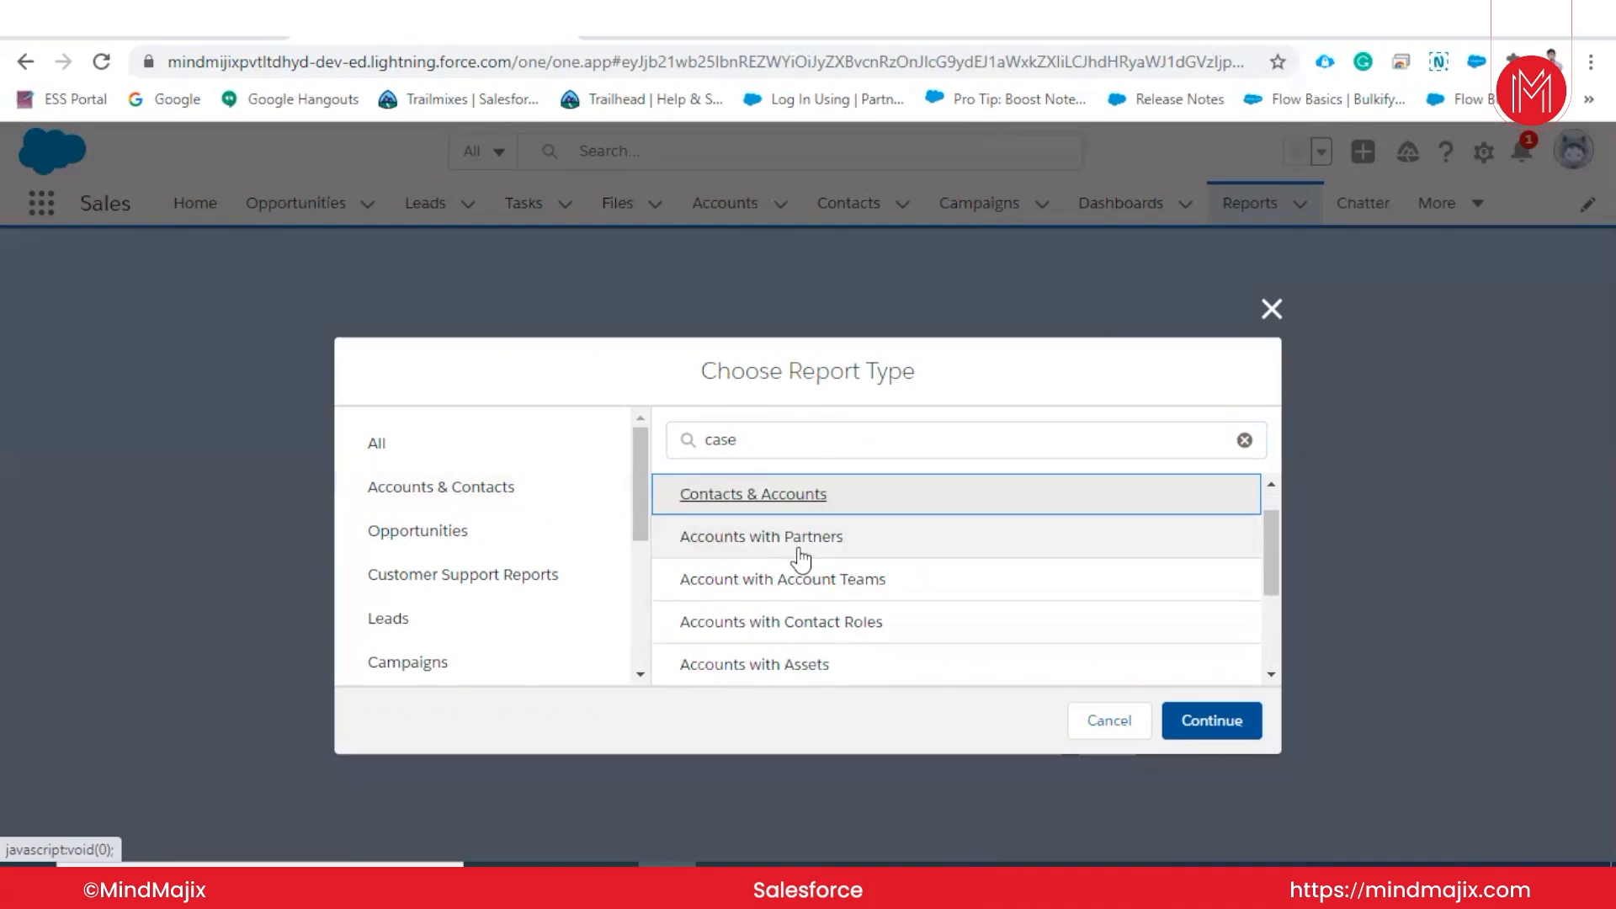
{"action": "left_click", "coordinate": [1212, 722]}
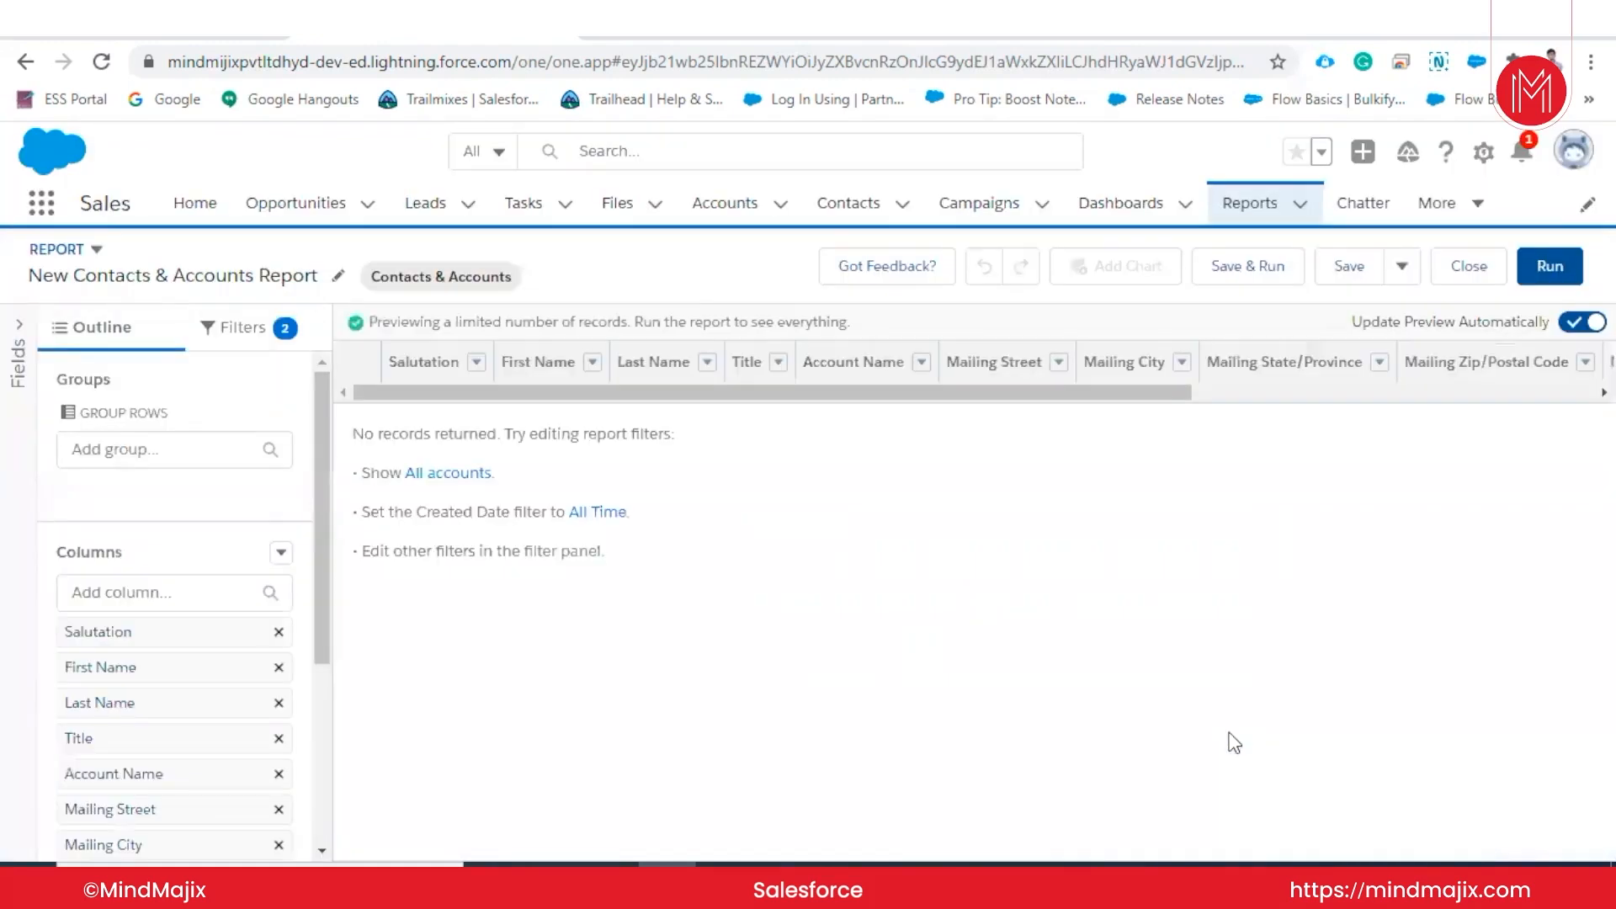
- Show all accounts with the Created Date filter set to All Time, and look across the report's columns
{"action": "left_click", "coordinate": [462, 473]}
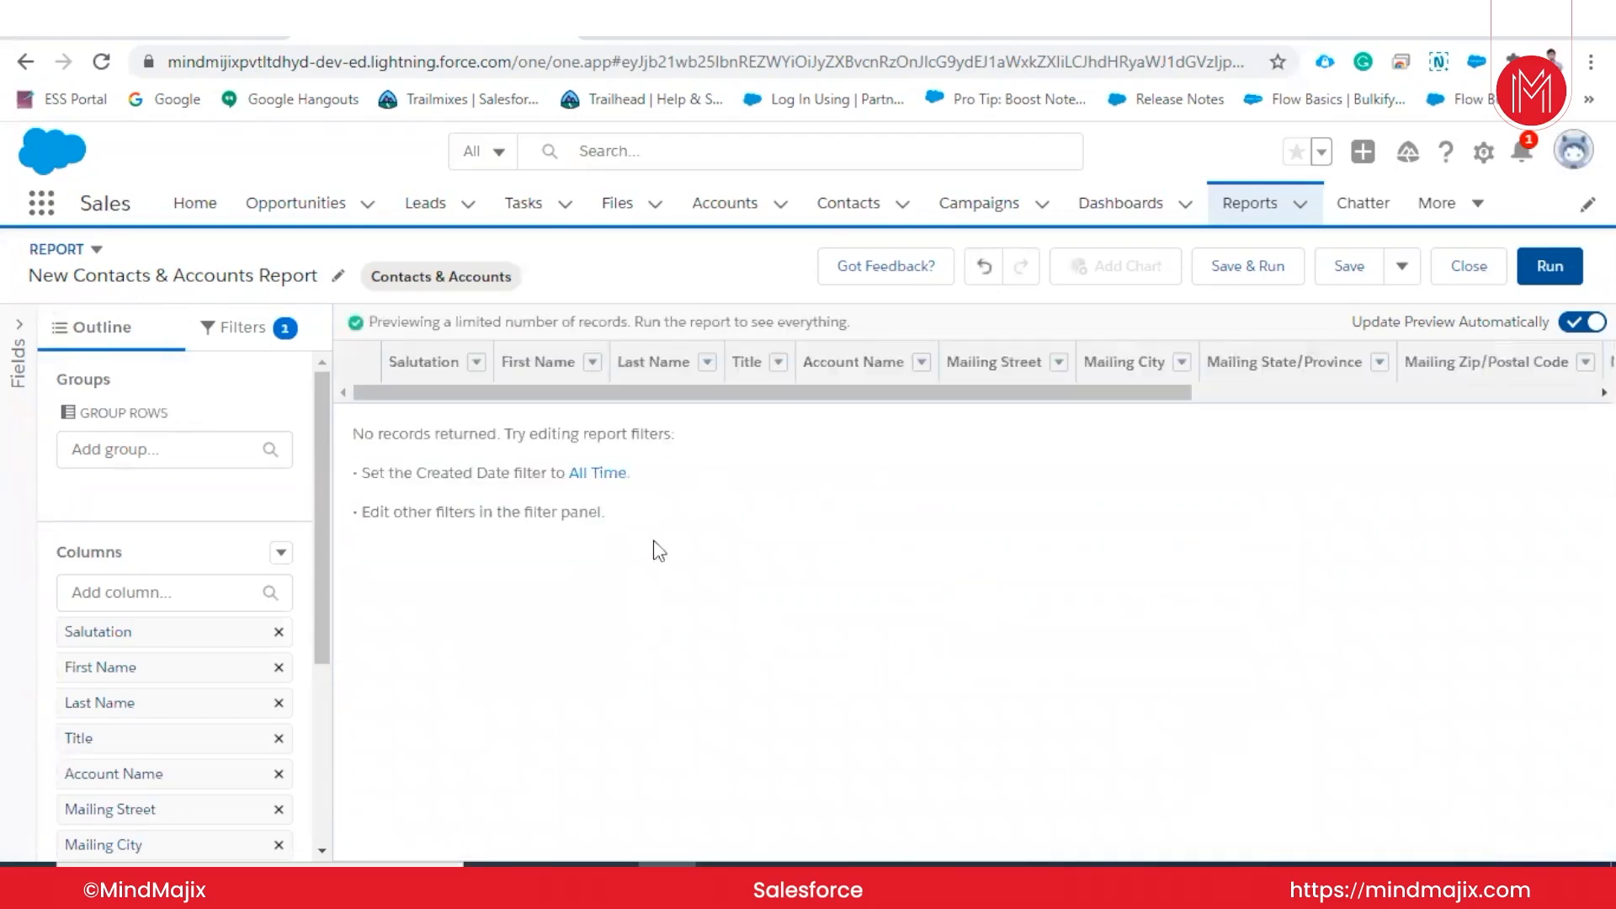
{"action": "left_click", "coordinate": [612, 480]}
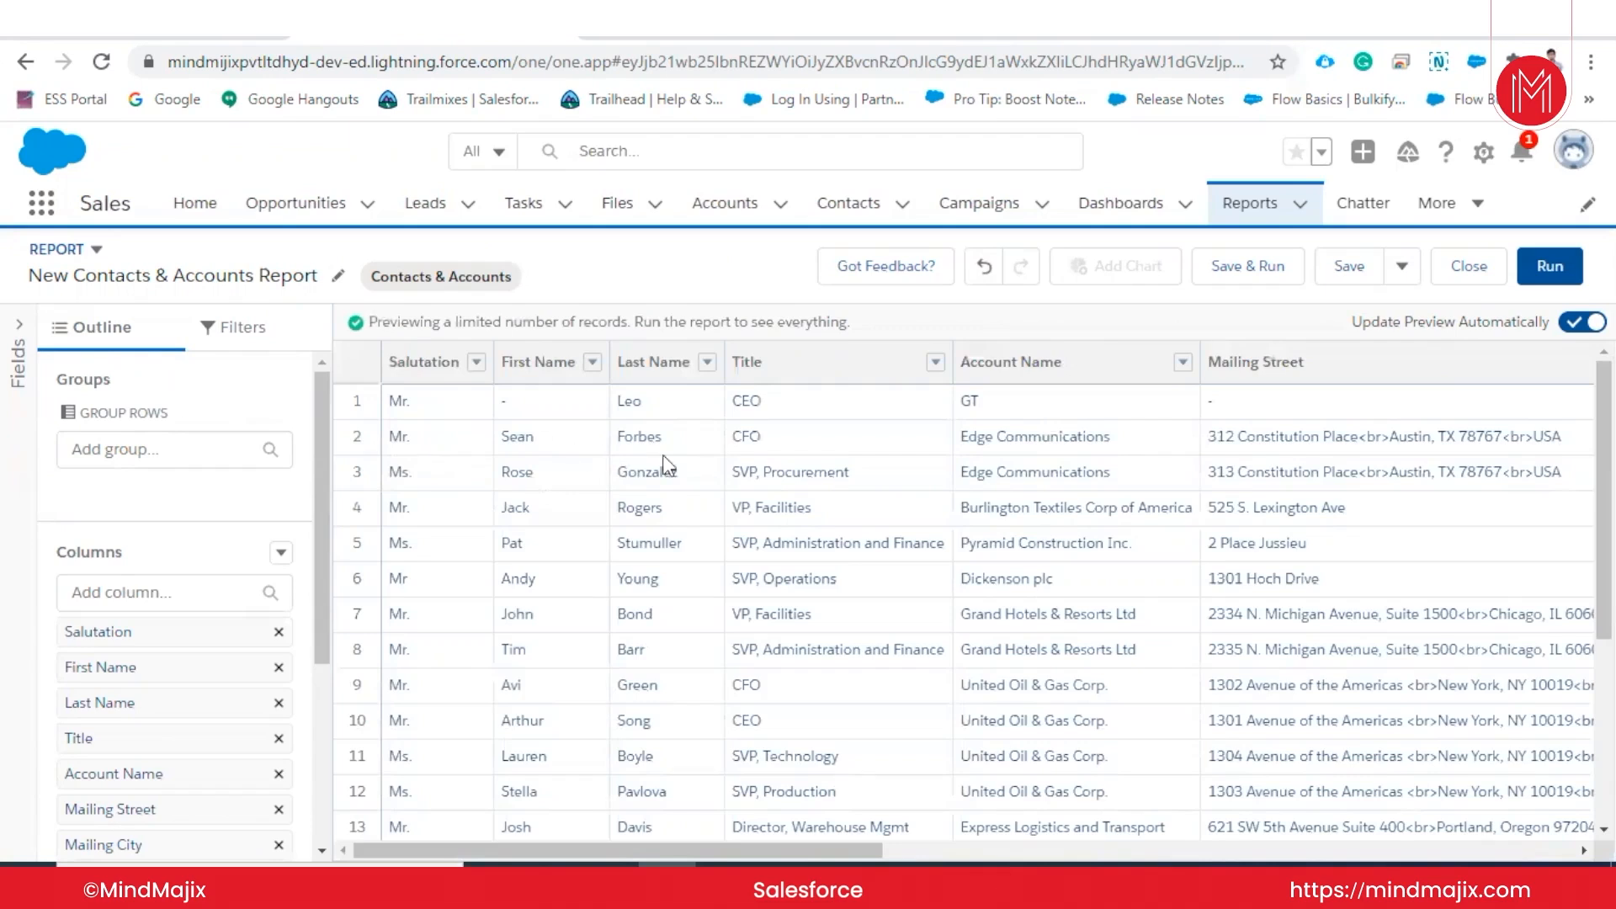
{"action": "scroll", "coordinate": [1125, 539], "scroll_direction": "right", "scroll_amount": 10}
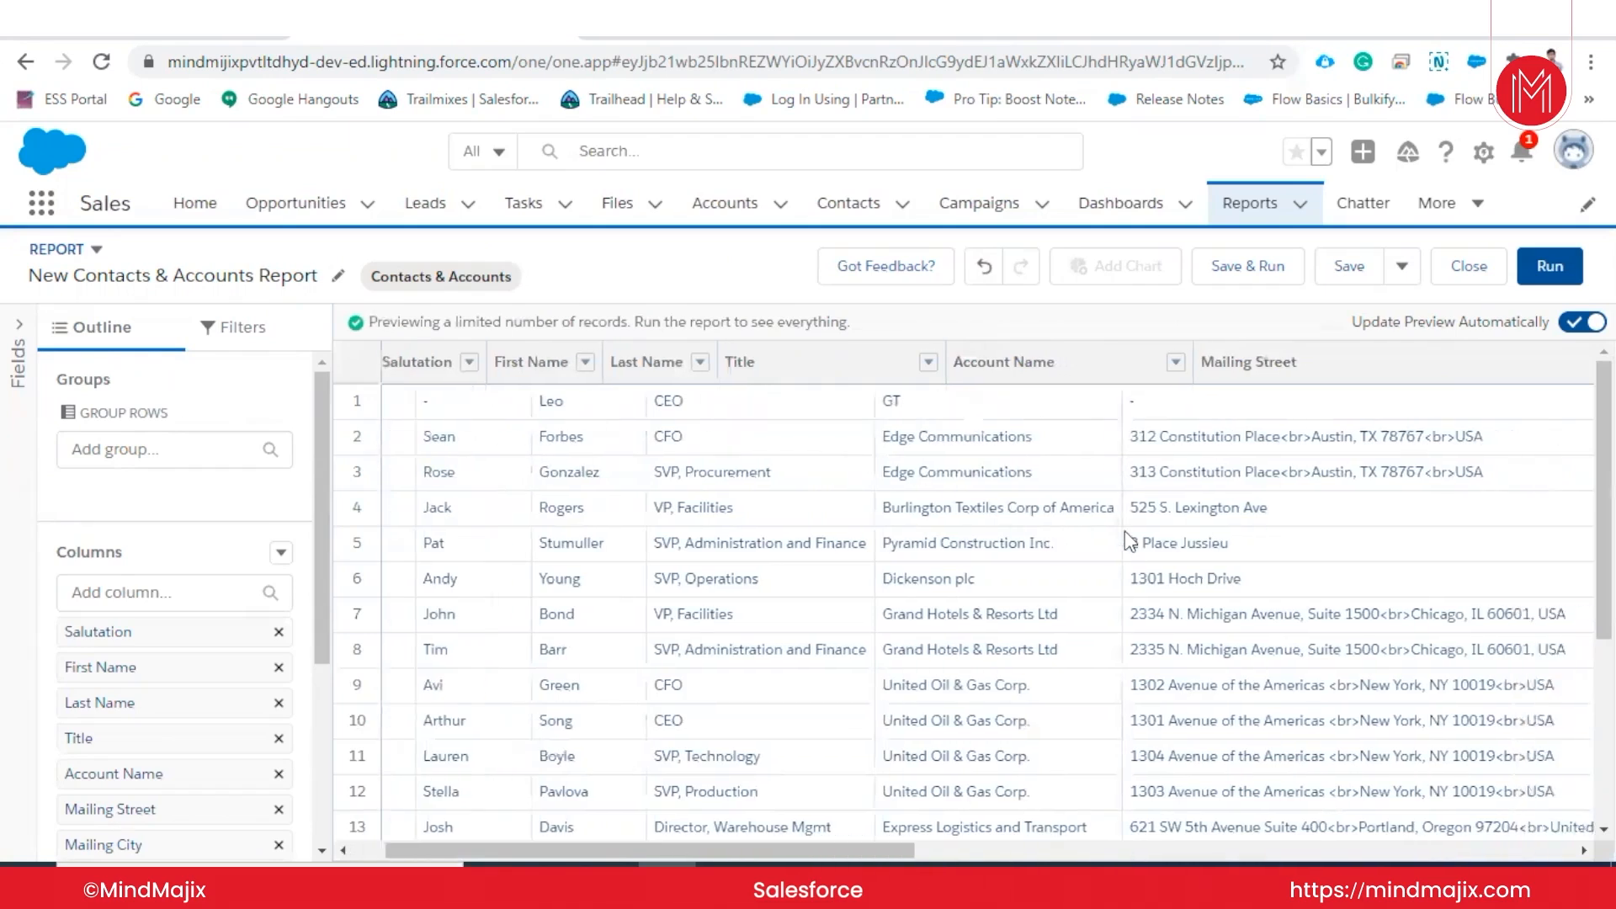
{"action": "scroll", "coordinate": [1124, 539], "scroll_direction": "right", "scroll_amount": 4}
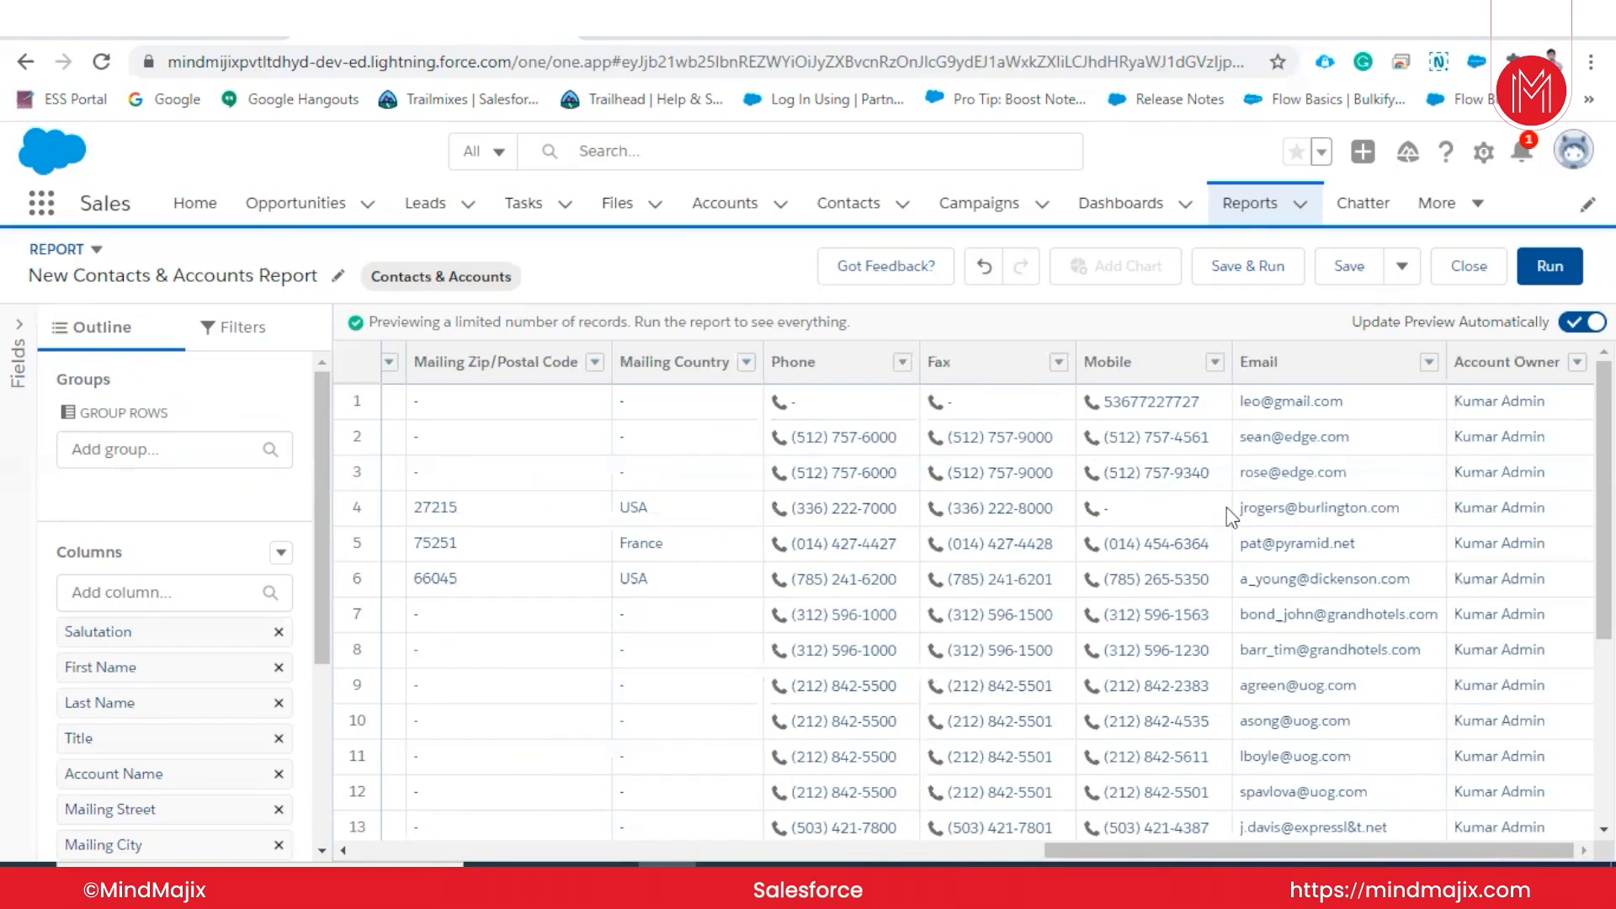
{"action": "scroll", "coordinate": [1226, 507], "scroll_direction": "left", "scroll_amount": 10}
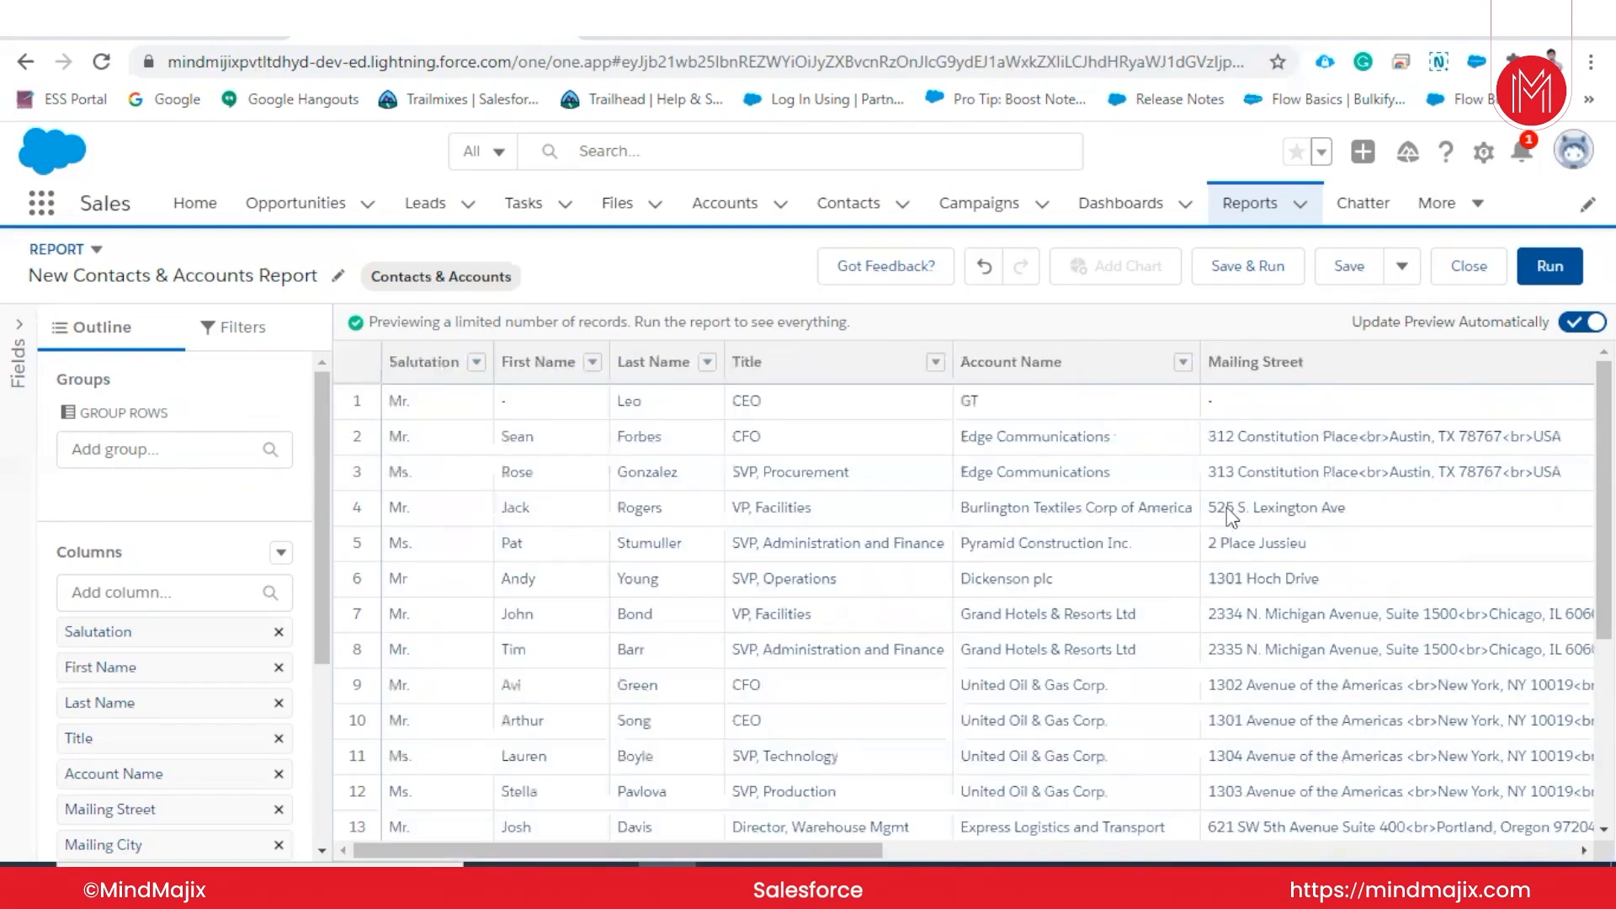
- Switch to Notepad++ and read the notes on joined reports, running and viewing users, and the report folder types
{"action": "left_click", "coordinate": [724, 881]}
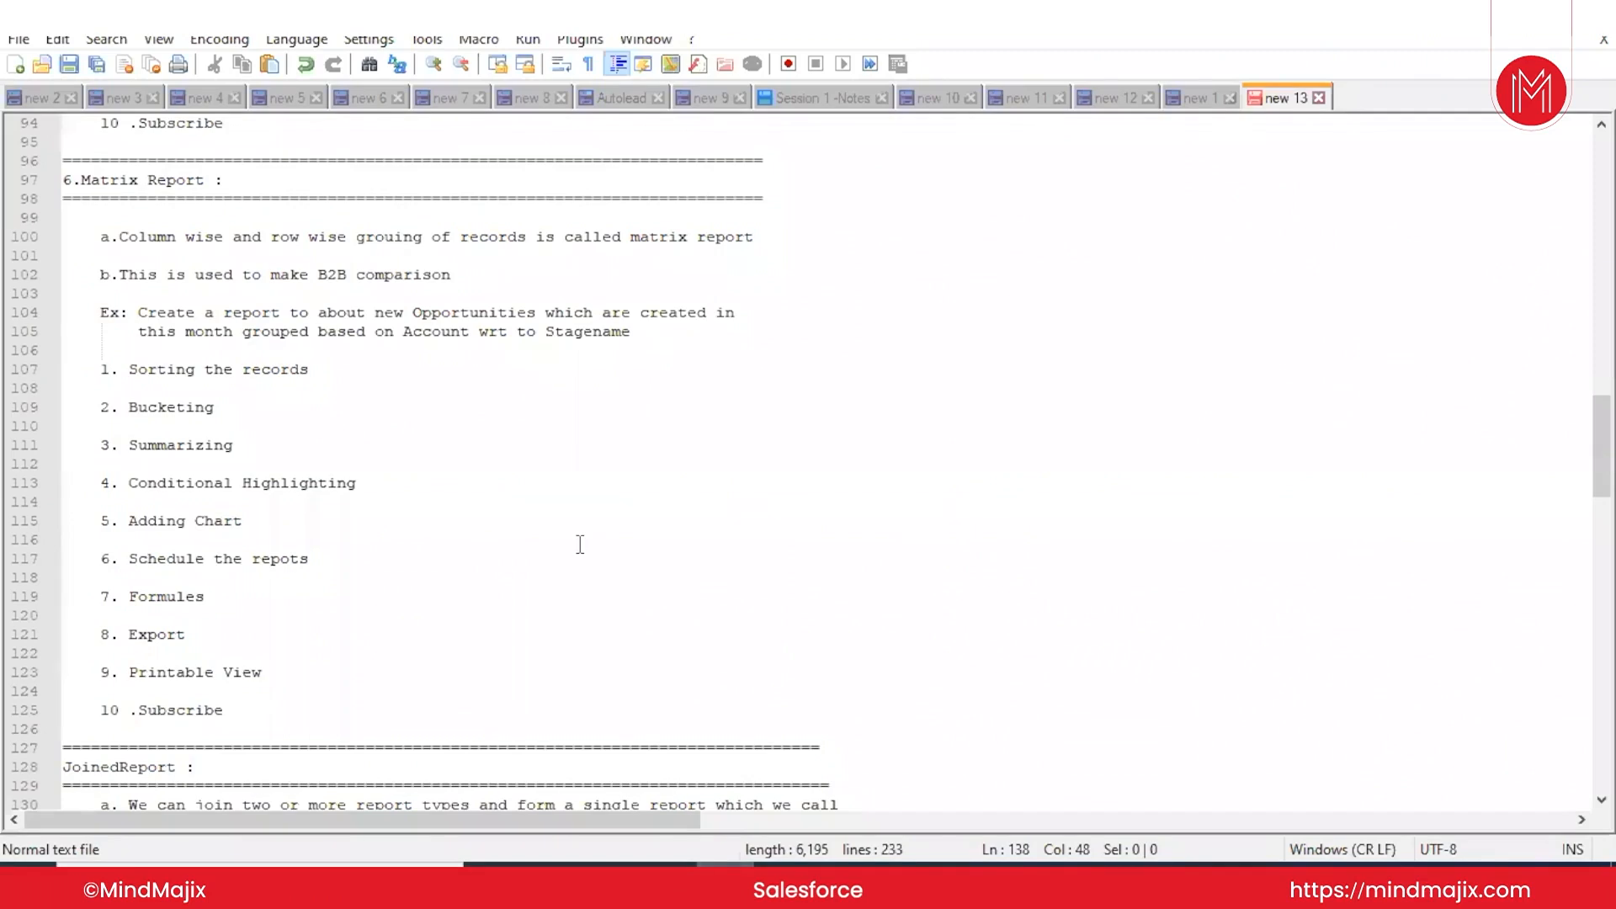
{"action": "scroll", "coordinate": [580, 545], "scroll_direction": "down", "scroll_amount": 6}
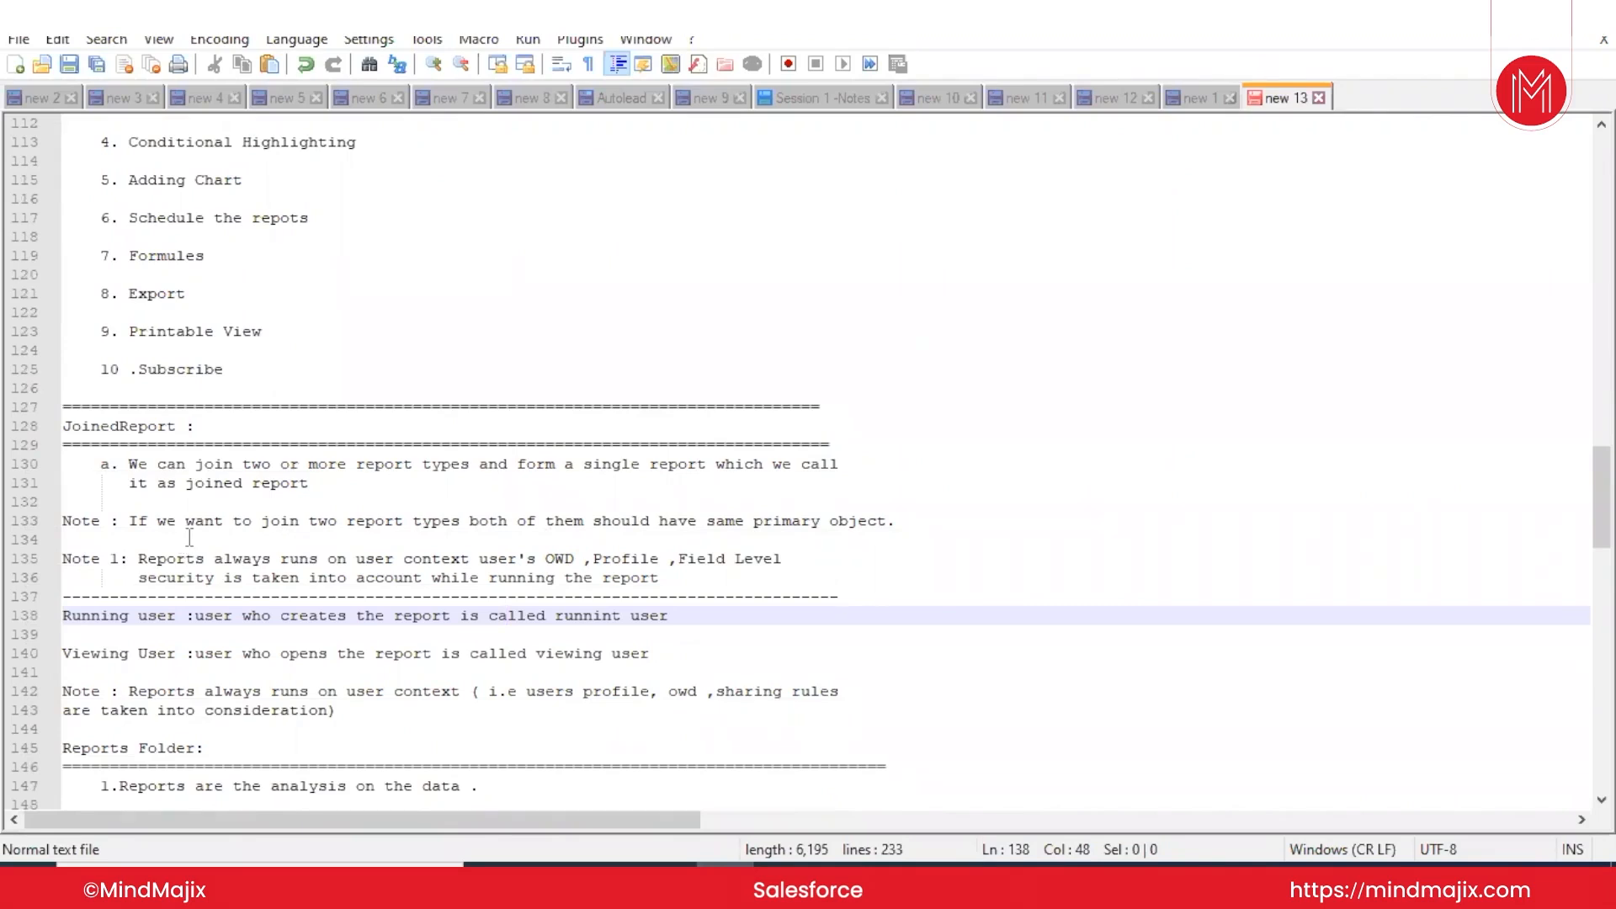
{"action": "scroll", "coordinate": [190, 537], "scroll_direction": "down", "scroll_amount": 4}
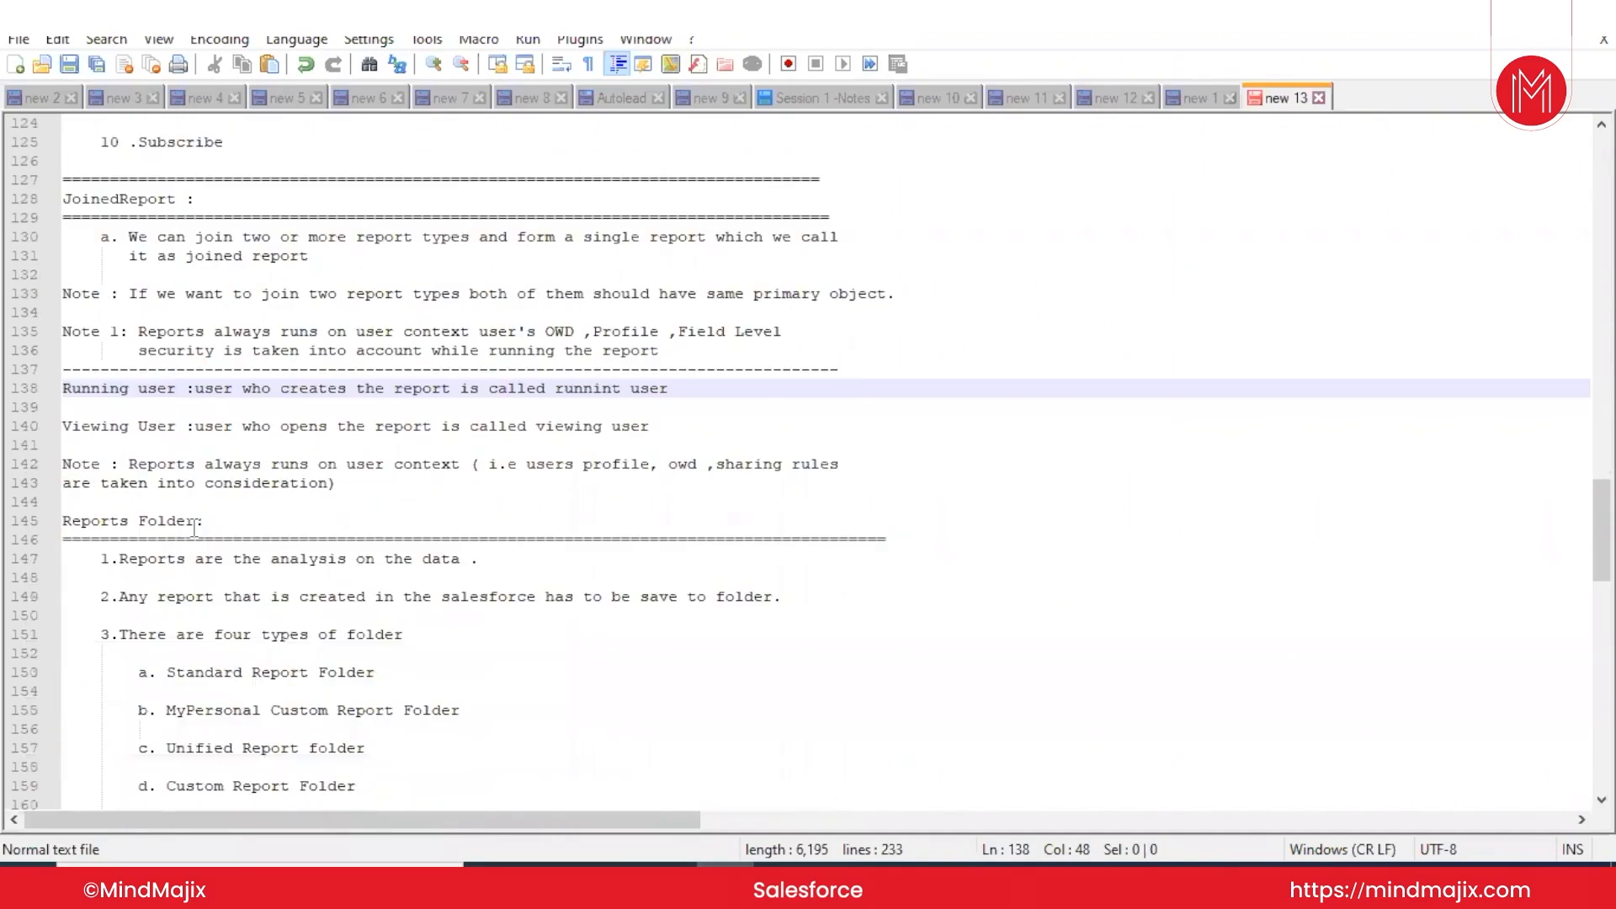
{"action": "scroll", "coordinate": [194, 528], "scroll_direction": "down", "scroll_amount": 5}
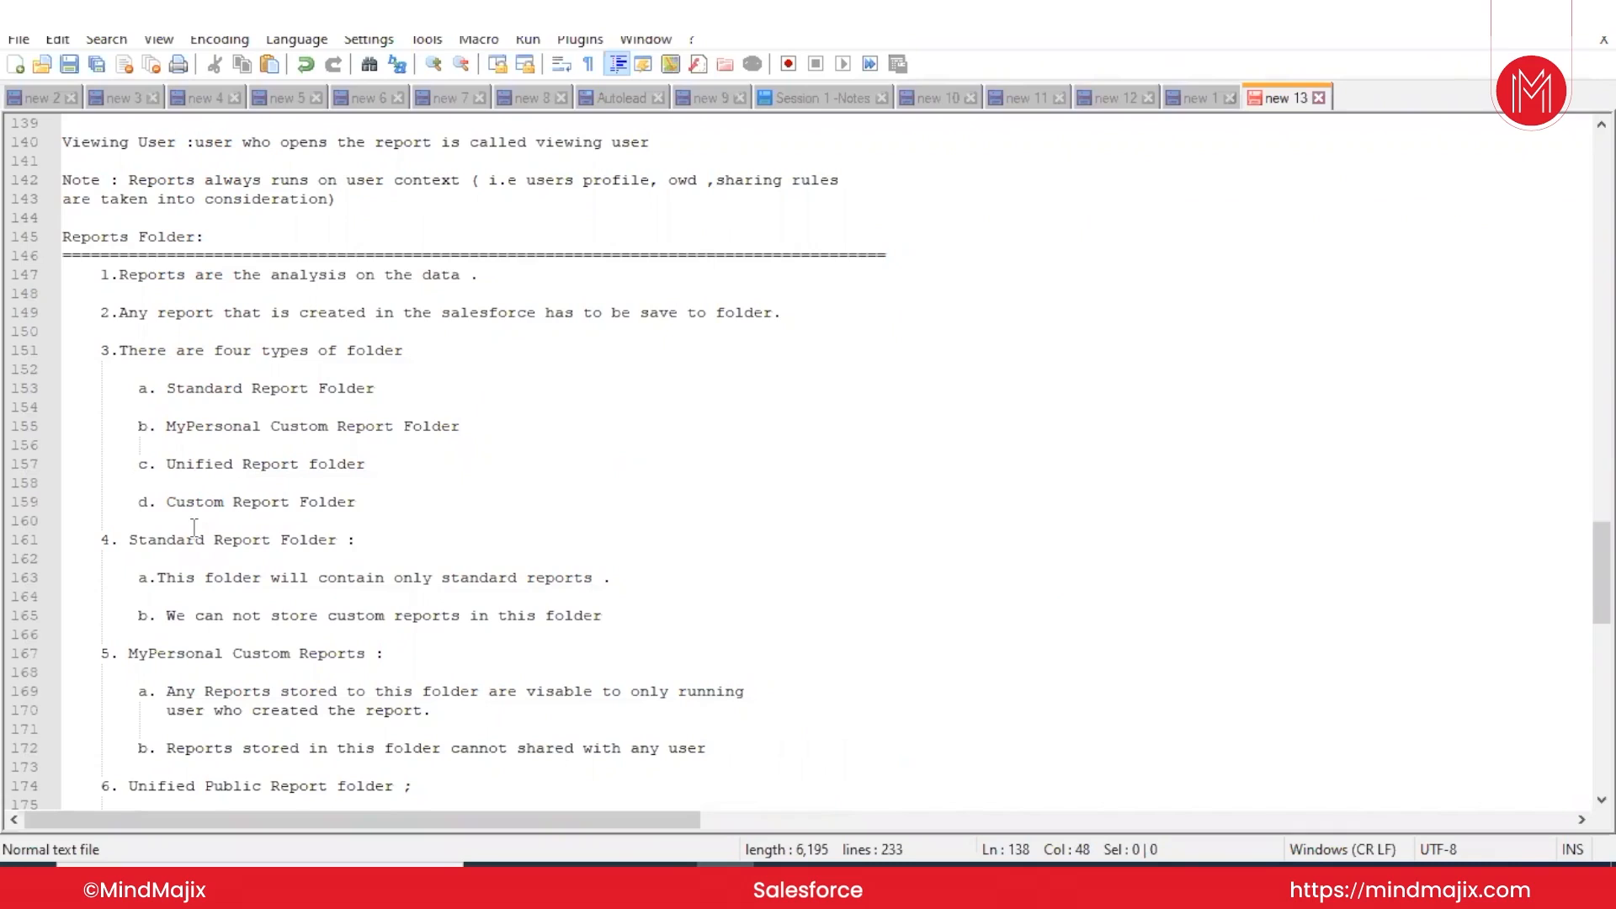
{"action": "scroll", "coordinate": [194, 527], "scroll_direction": "down", "scroll_amount": 3}
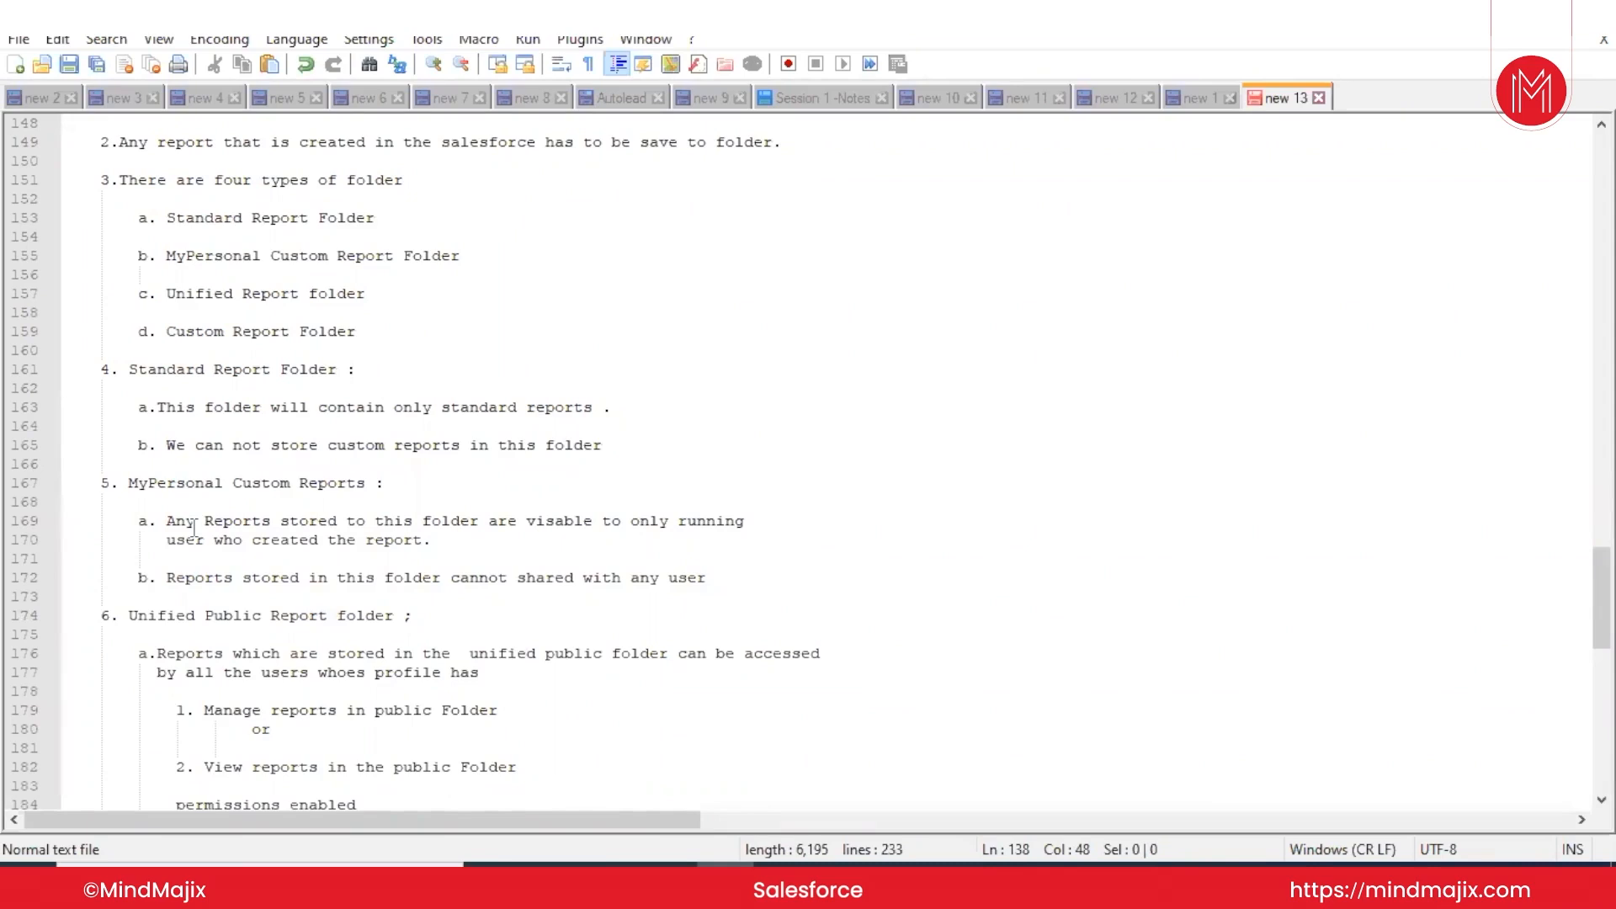
{"action": "scroll", "coordinate": [195, 528], "scroll_direction": "down", "scroll_amount": 5}
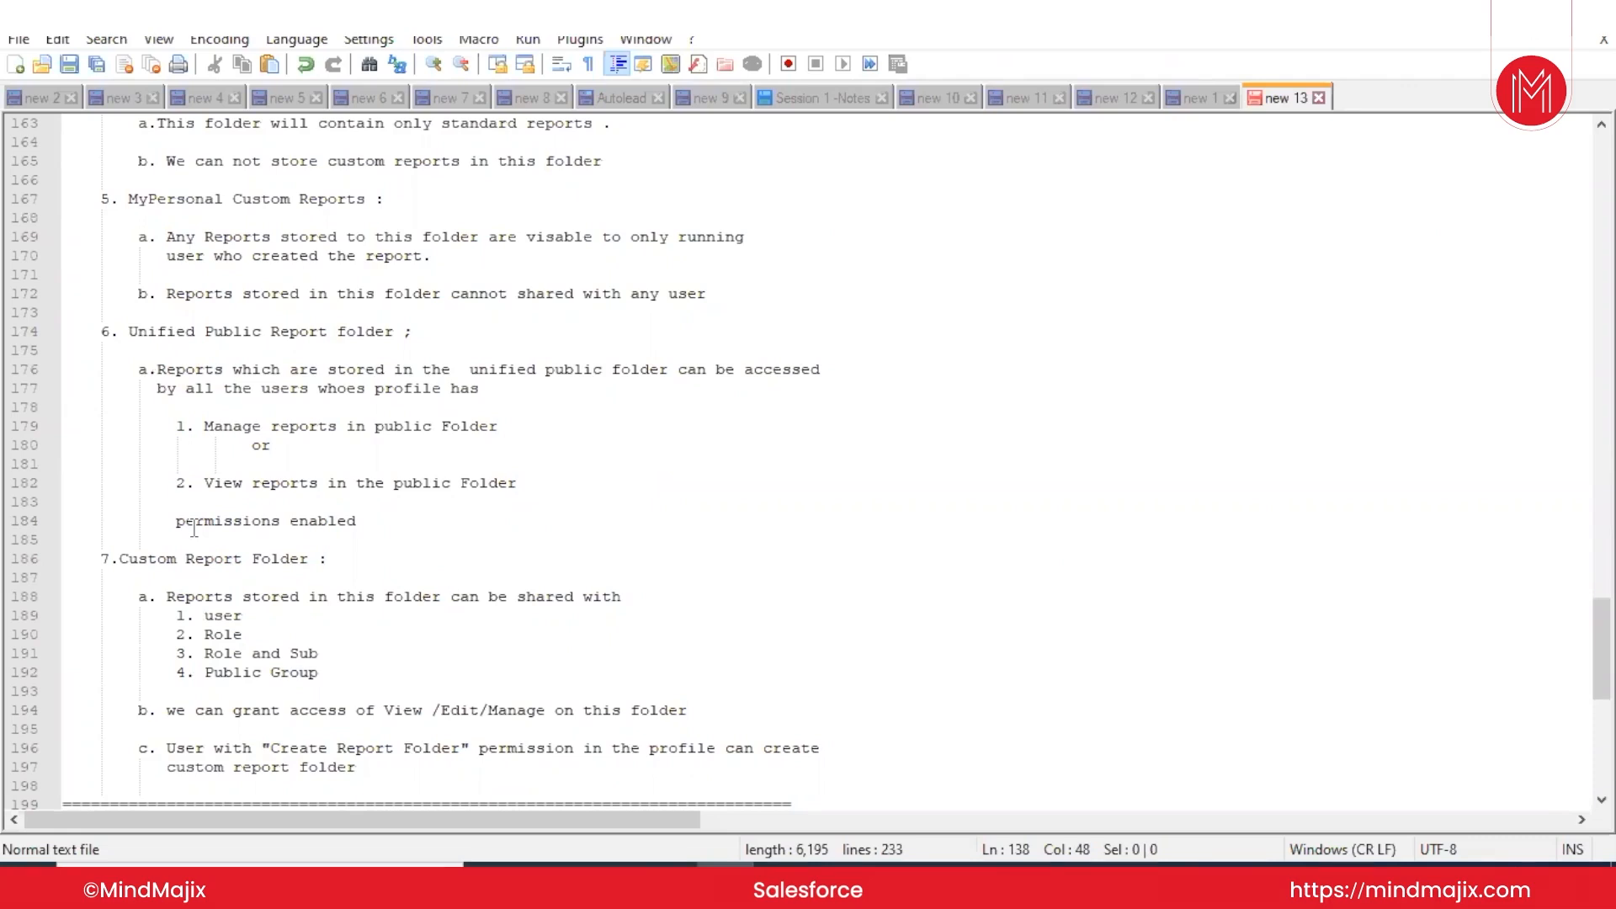
{"action": "scroll", "coordinate": [194, 527], "scroll_direction": "down", "scroll_amount": 3}
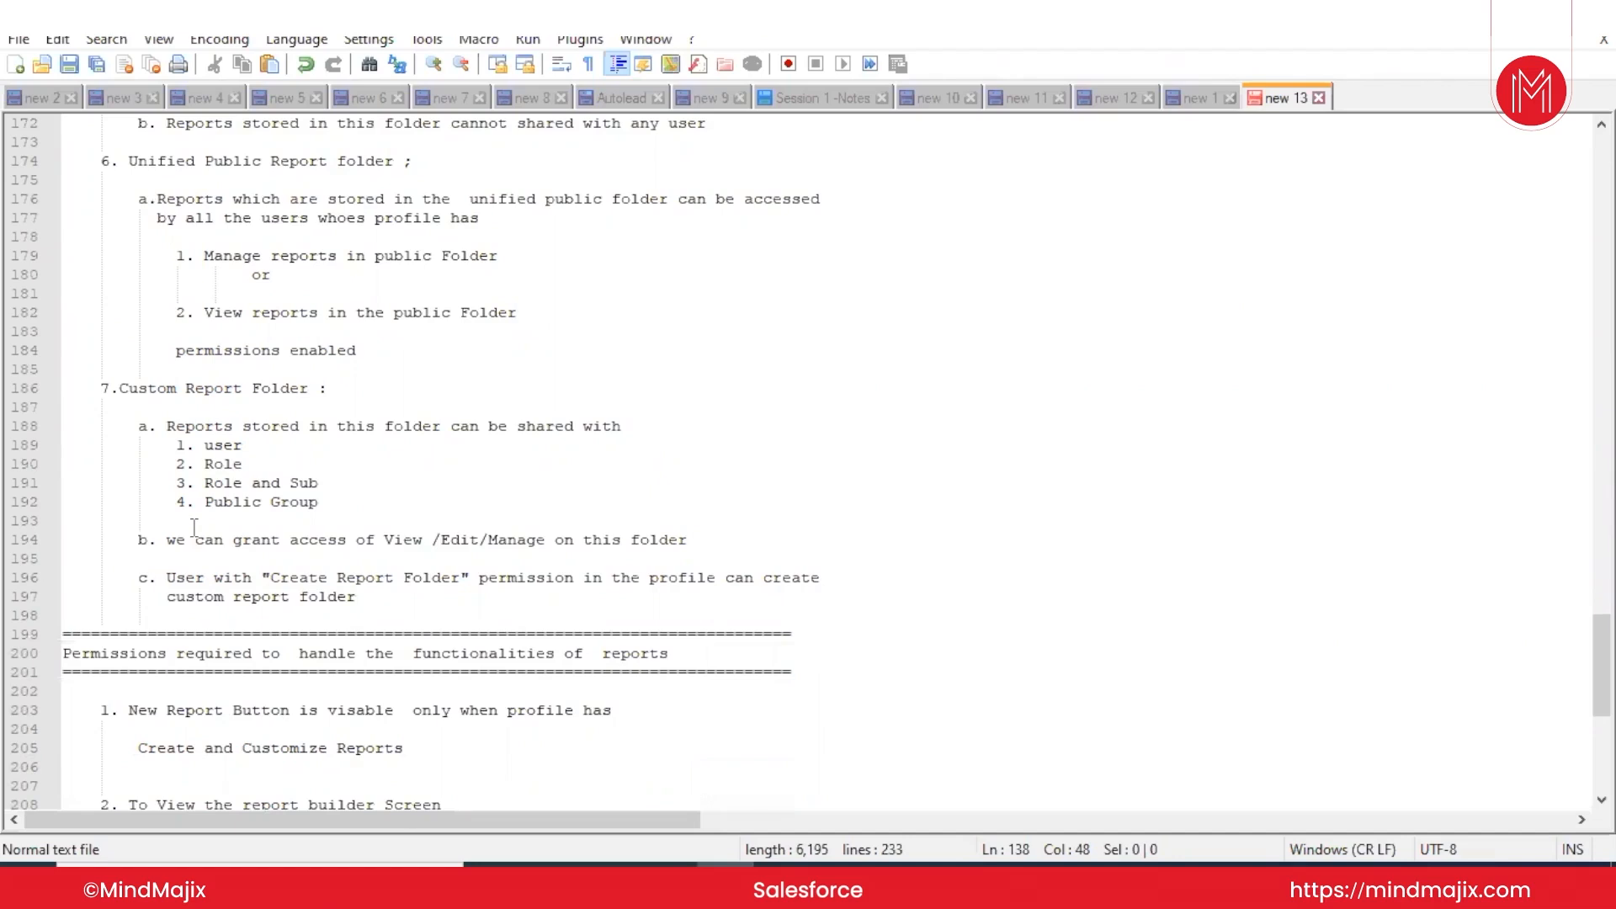
- Read the notes on custom report folder sharing, the permissions required for report functions, and bucket fields
{"action": "scroll", "coordinate": [193, 527], "scroll_direction": "down", "scroll_amount": 2}
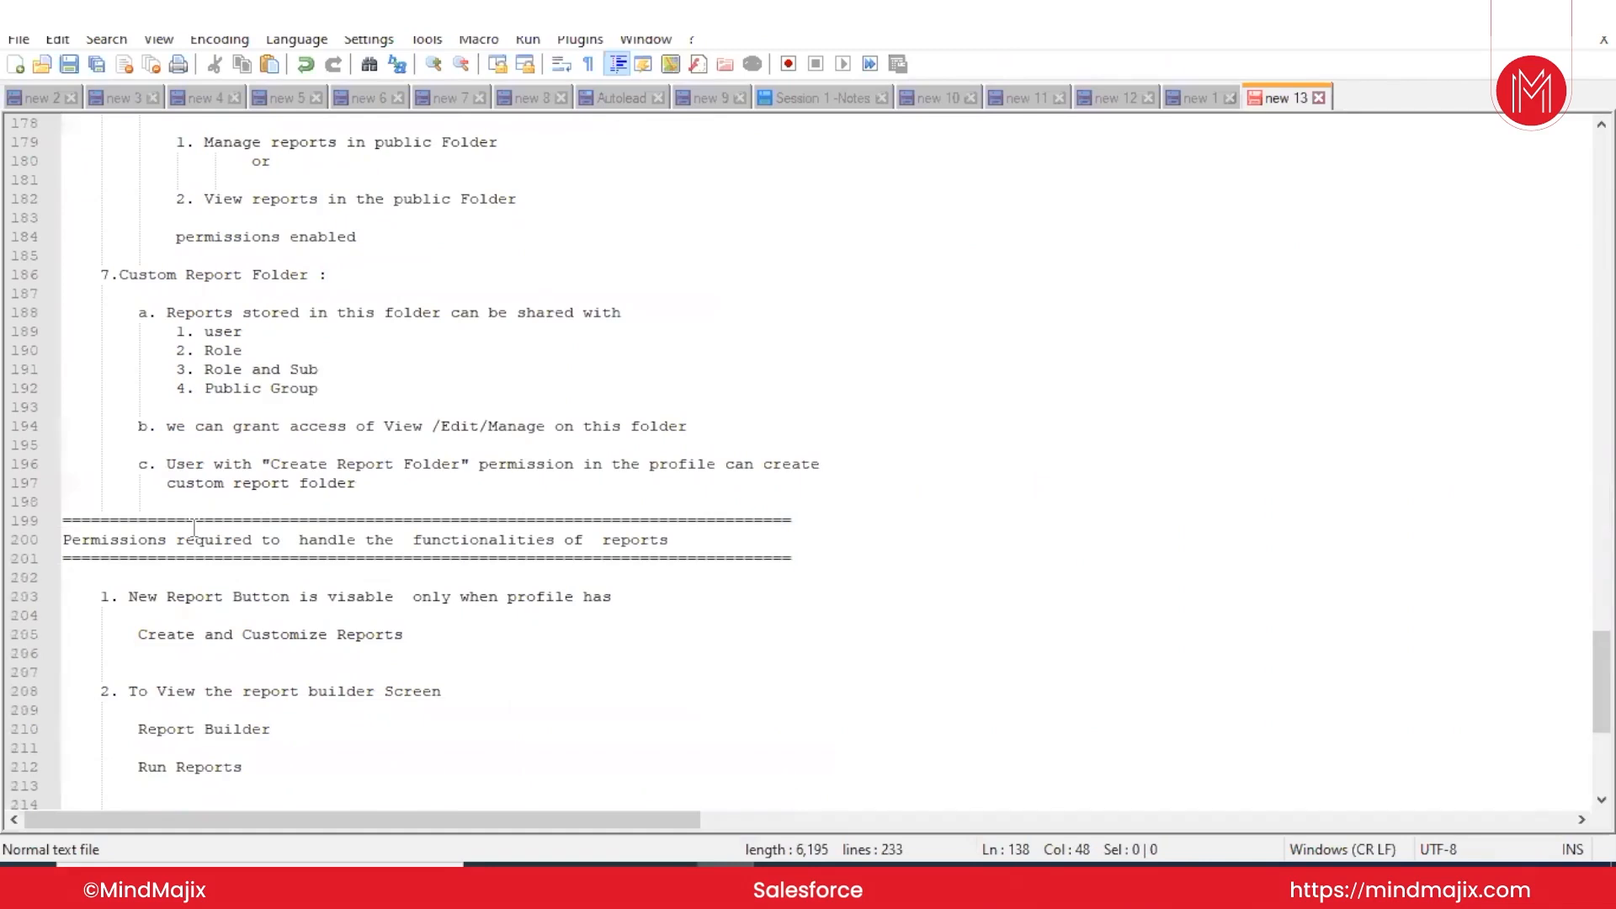
{"action": "scroll", "coordinate": [194, 522], "scroll_direction": "down", "scroll_amount": 1}
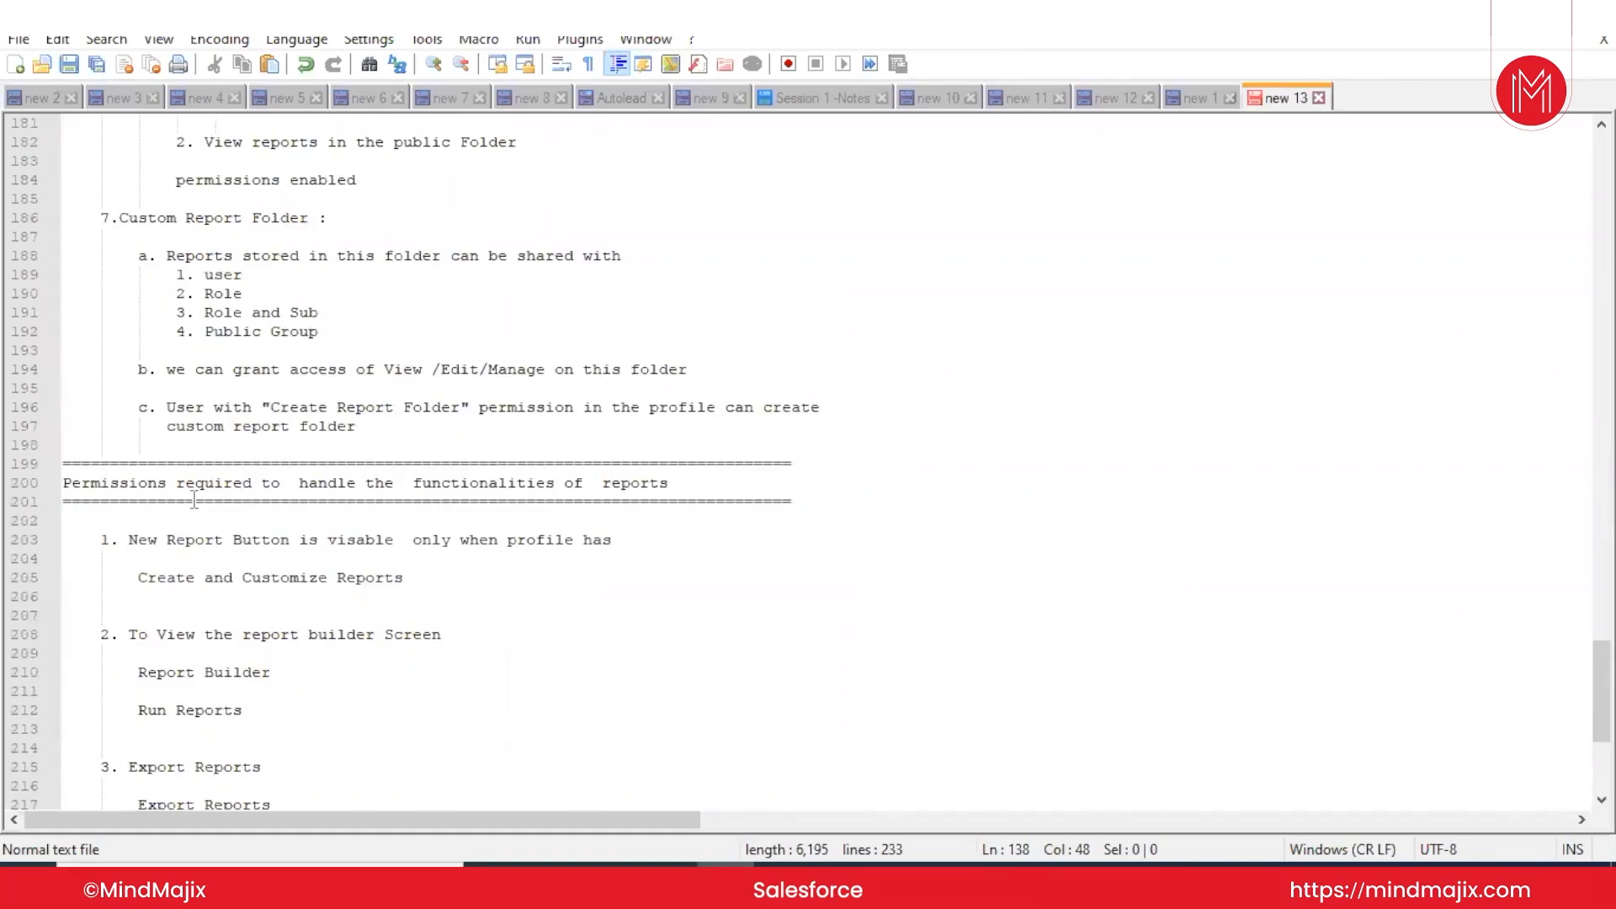
{"action": "scroll", "coordinate": [193, 500], "scroll_direction": "down", "scroll_amount": 1}
{"action": "scroll", "coordinate": [193, 500], "scroll_direction": "down", "scroll_amount": 1}
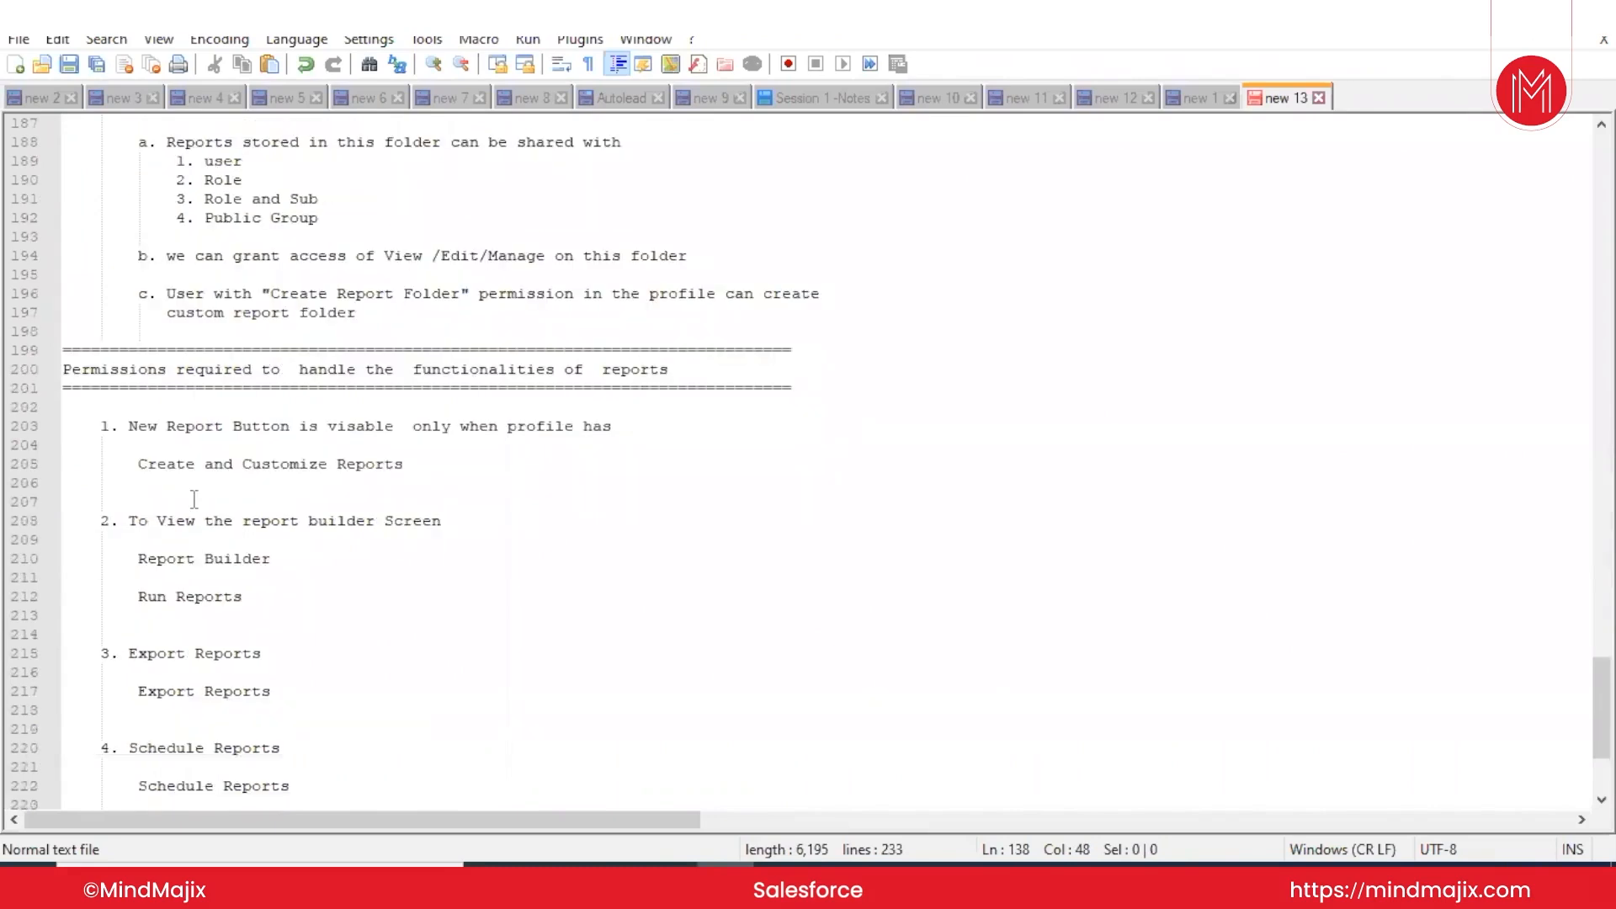
{"action": "scroll", "coordinate": [193, 500], "scroll_direction": "down", "scroll_amount": 4}
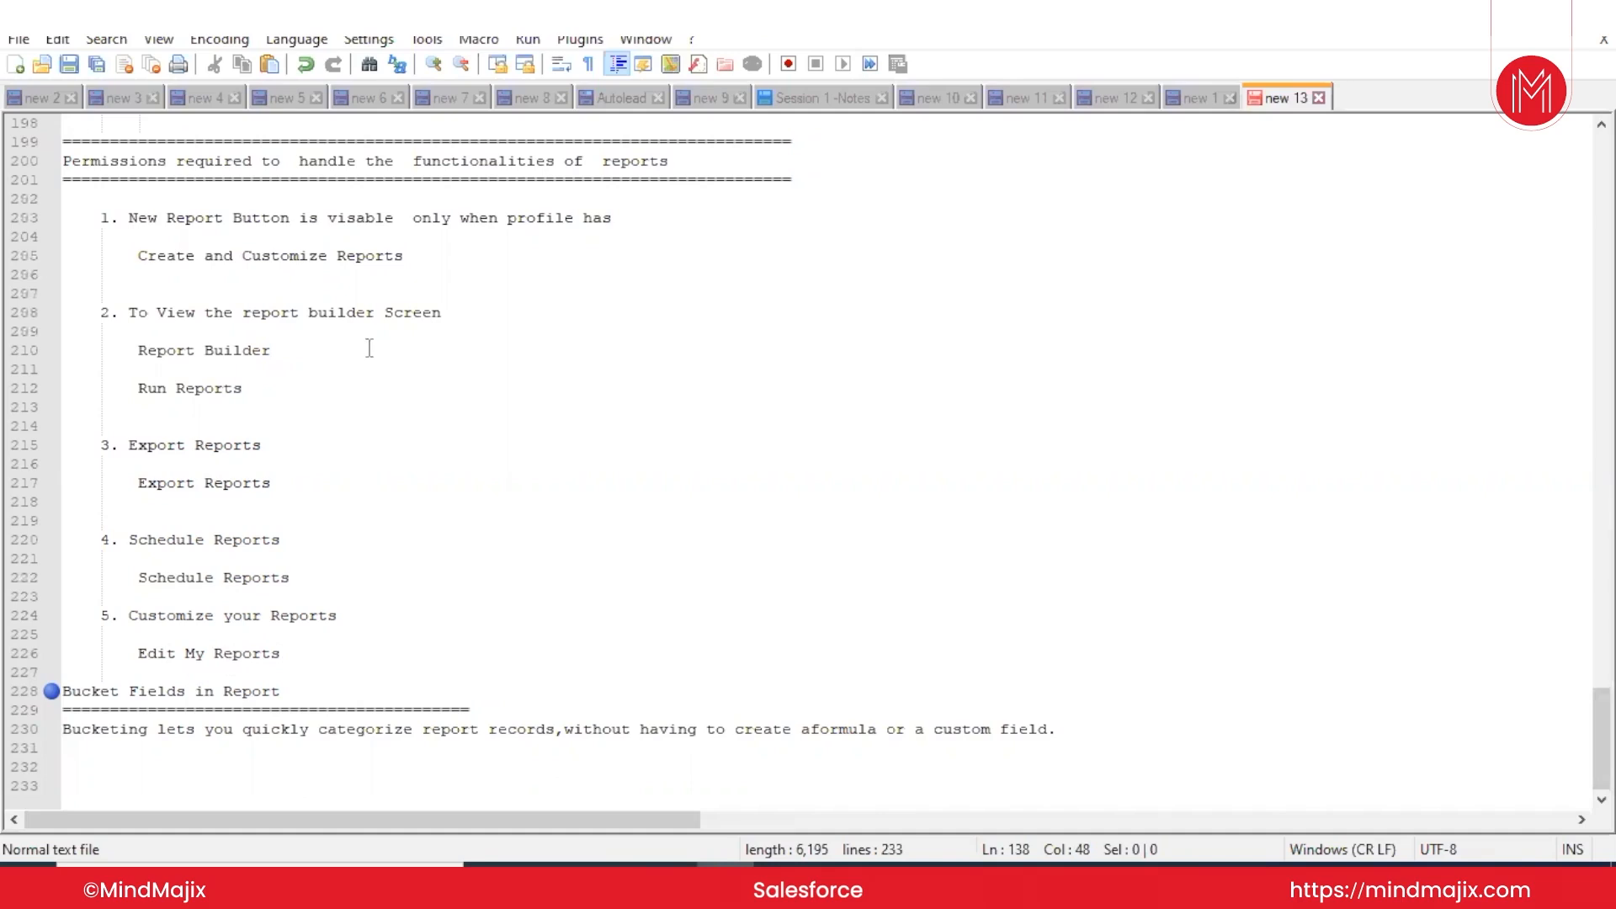
{"action": "scroll", "coordinate": [371, 354], "scroll_direction": "up", "scroll_amount": 5}
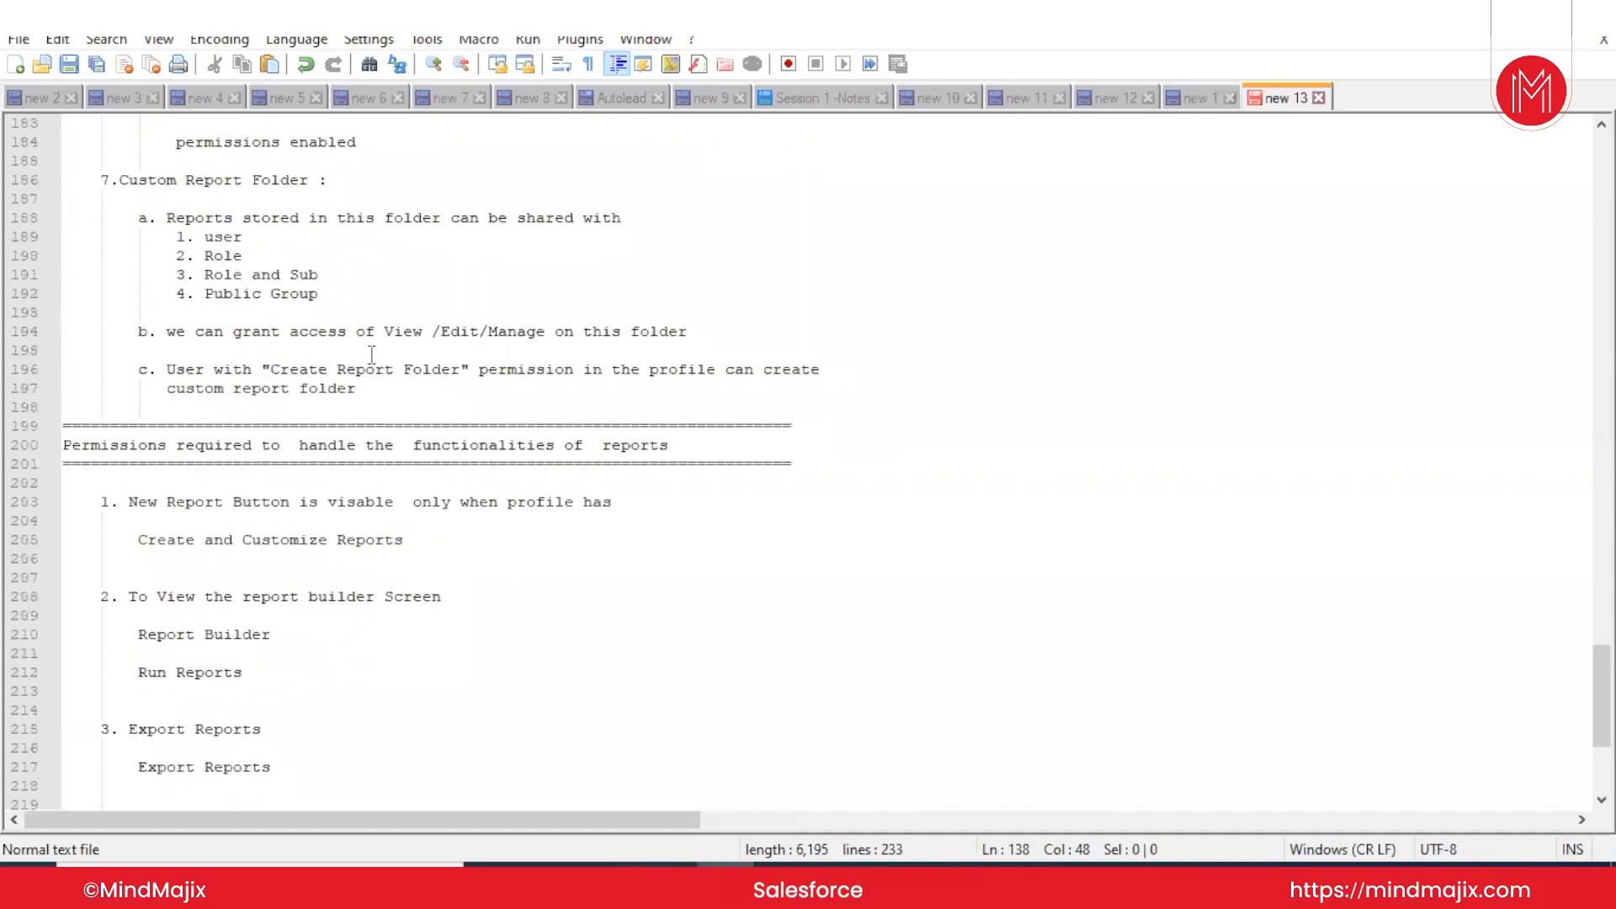
- Switch to Salesforce, then save and run the report under the name "New Contacts & Accounts Report"
{"action": "left_click", "coordinate": [667, 882]}
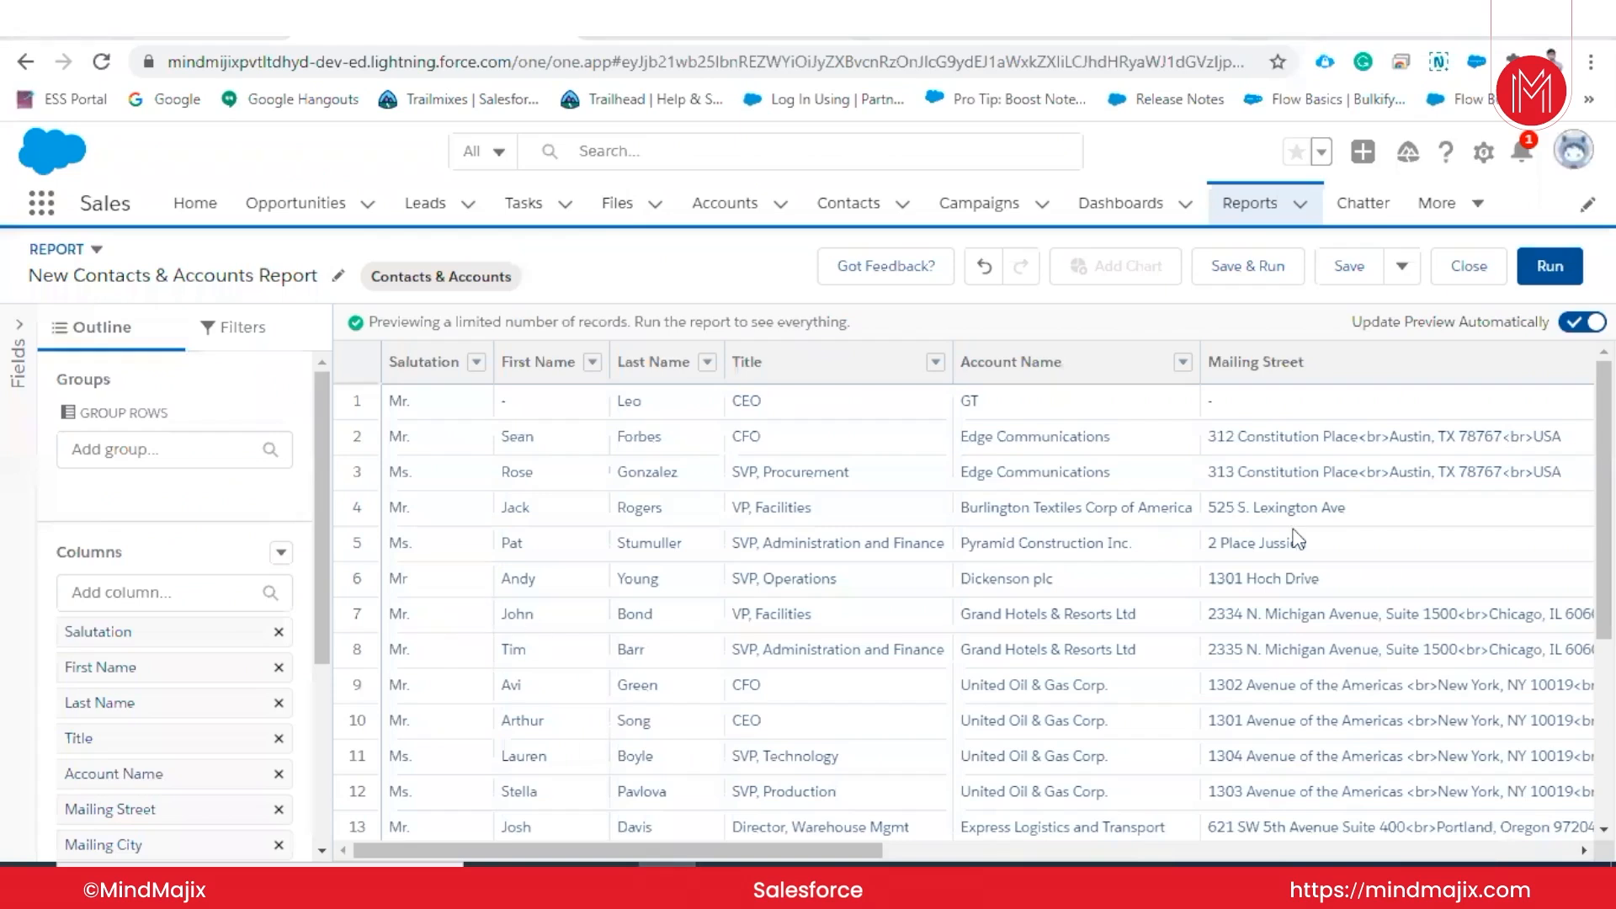
{"action": "left_click", "coordinate": [1244, 265]}
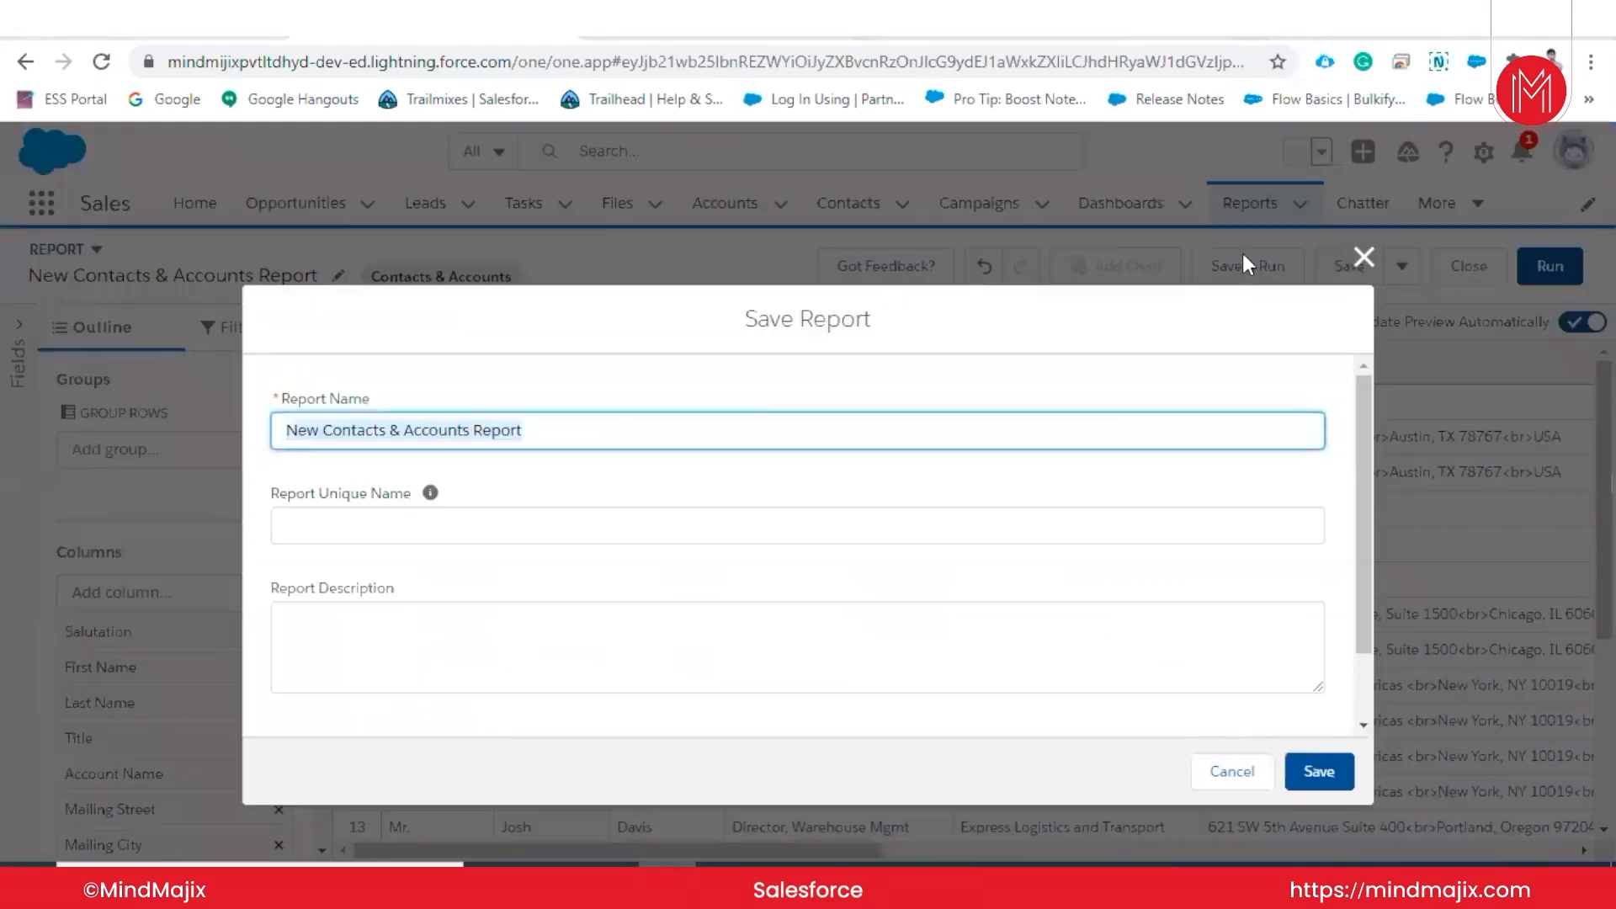
{"action": "left_click", "coordinate": [651, 579]}
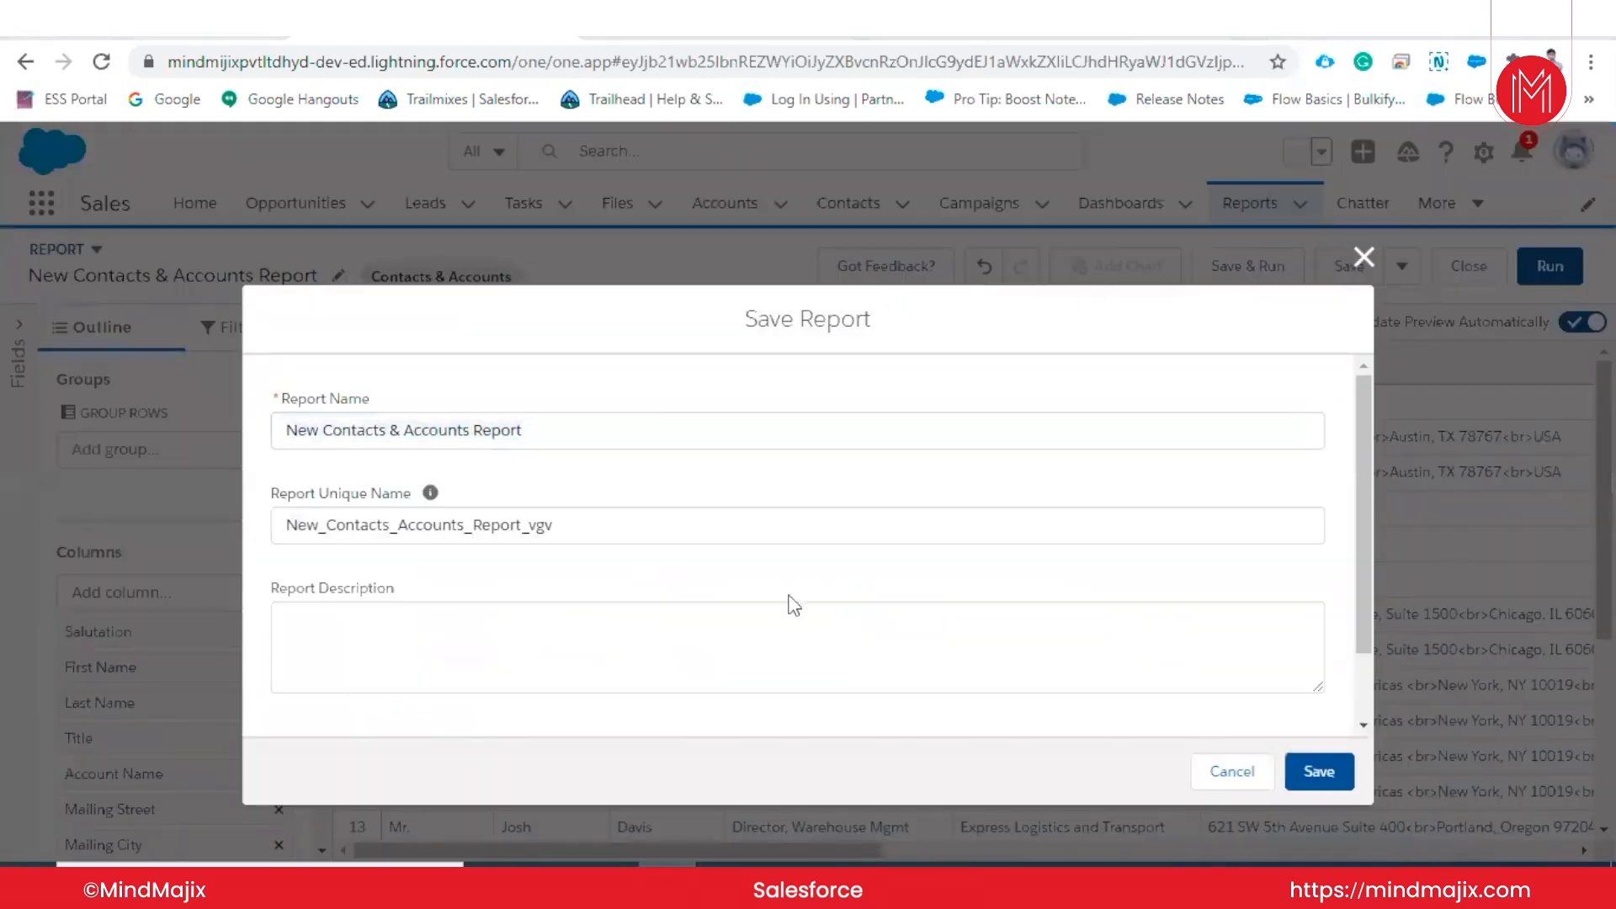
{"action": "left_click", "coordinate": [1323, 778]}
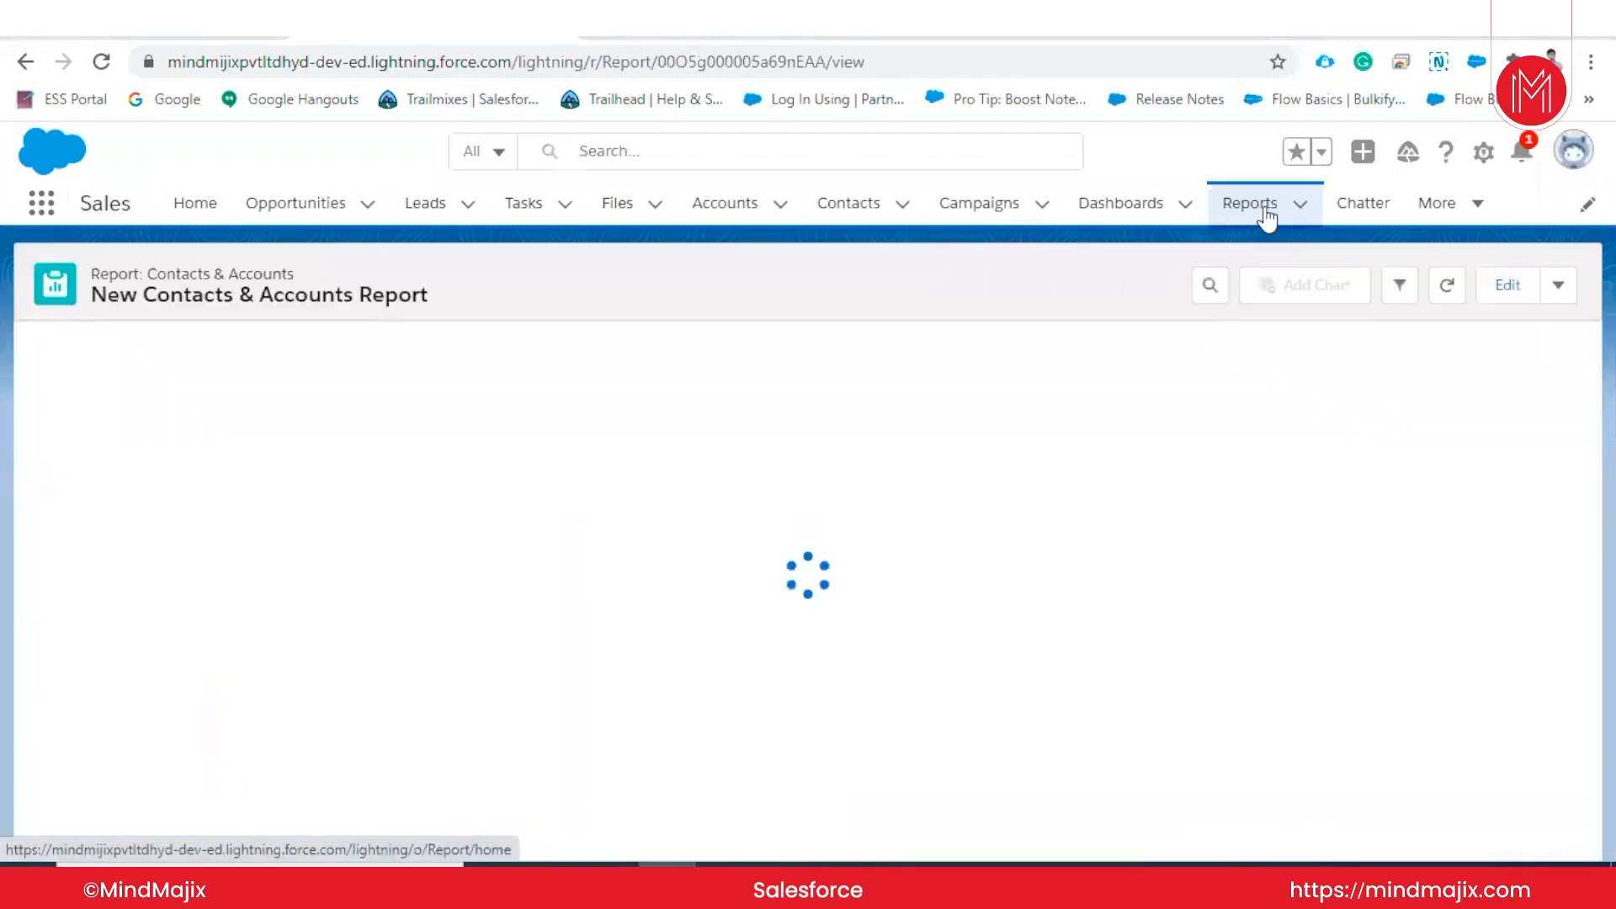
- Create a report folder labelled "MindMajix Training reports" with the unique name MindMajixTrainingreports
{"action": "left_click", "coordinate": [1266, 215]}
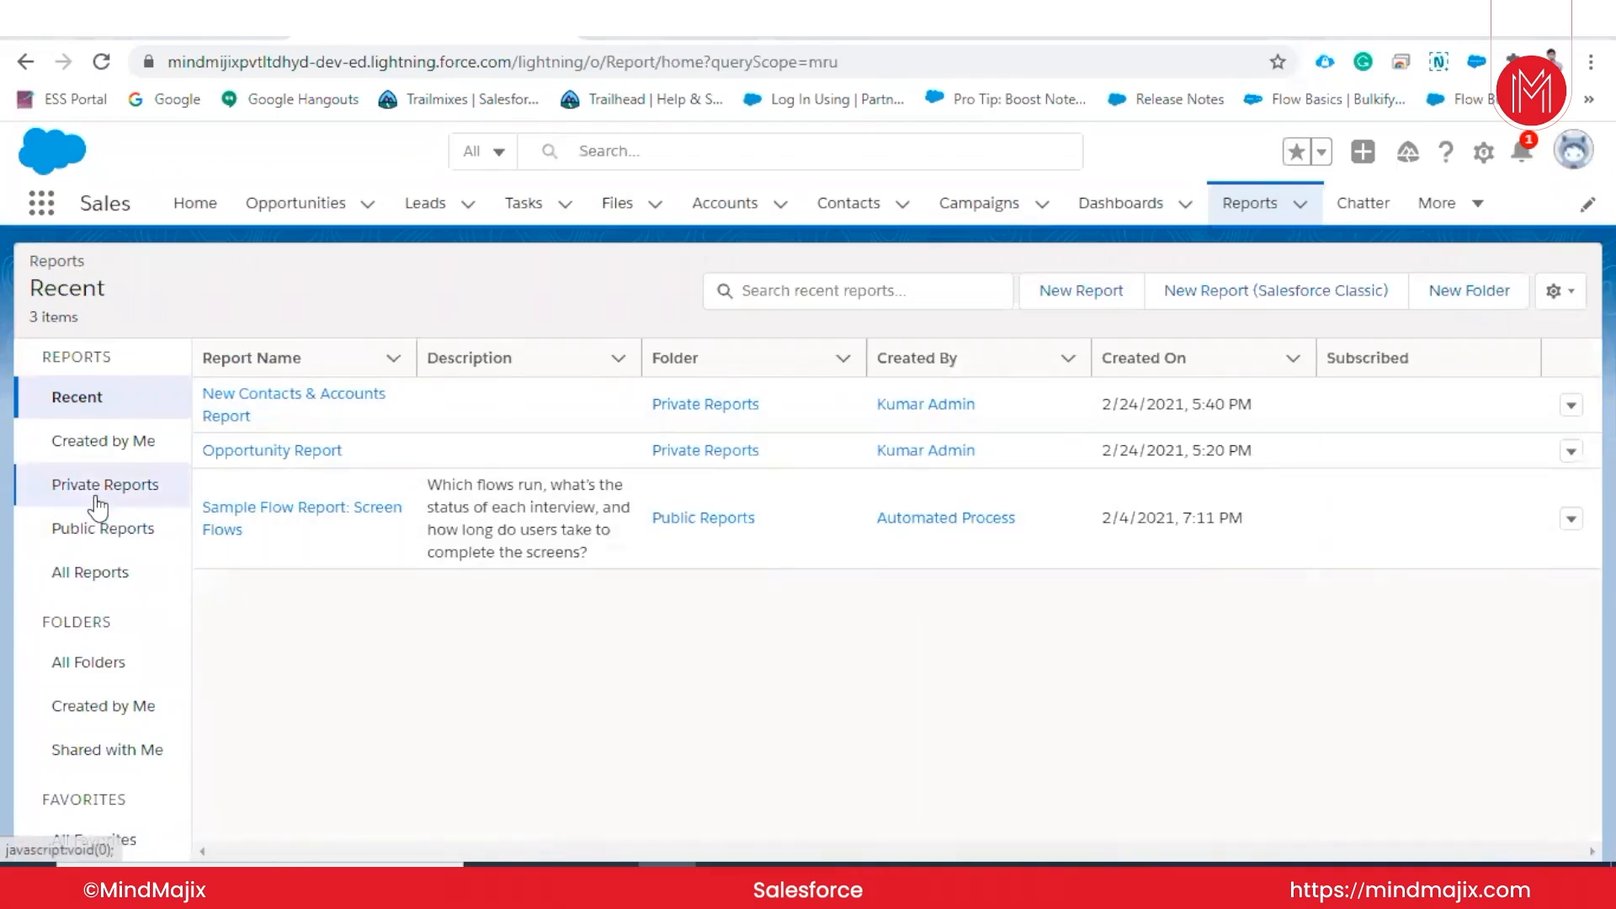
{"action": "left_click", "coordinate": [103, 663]}
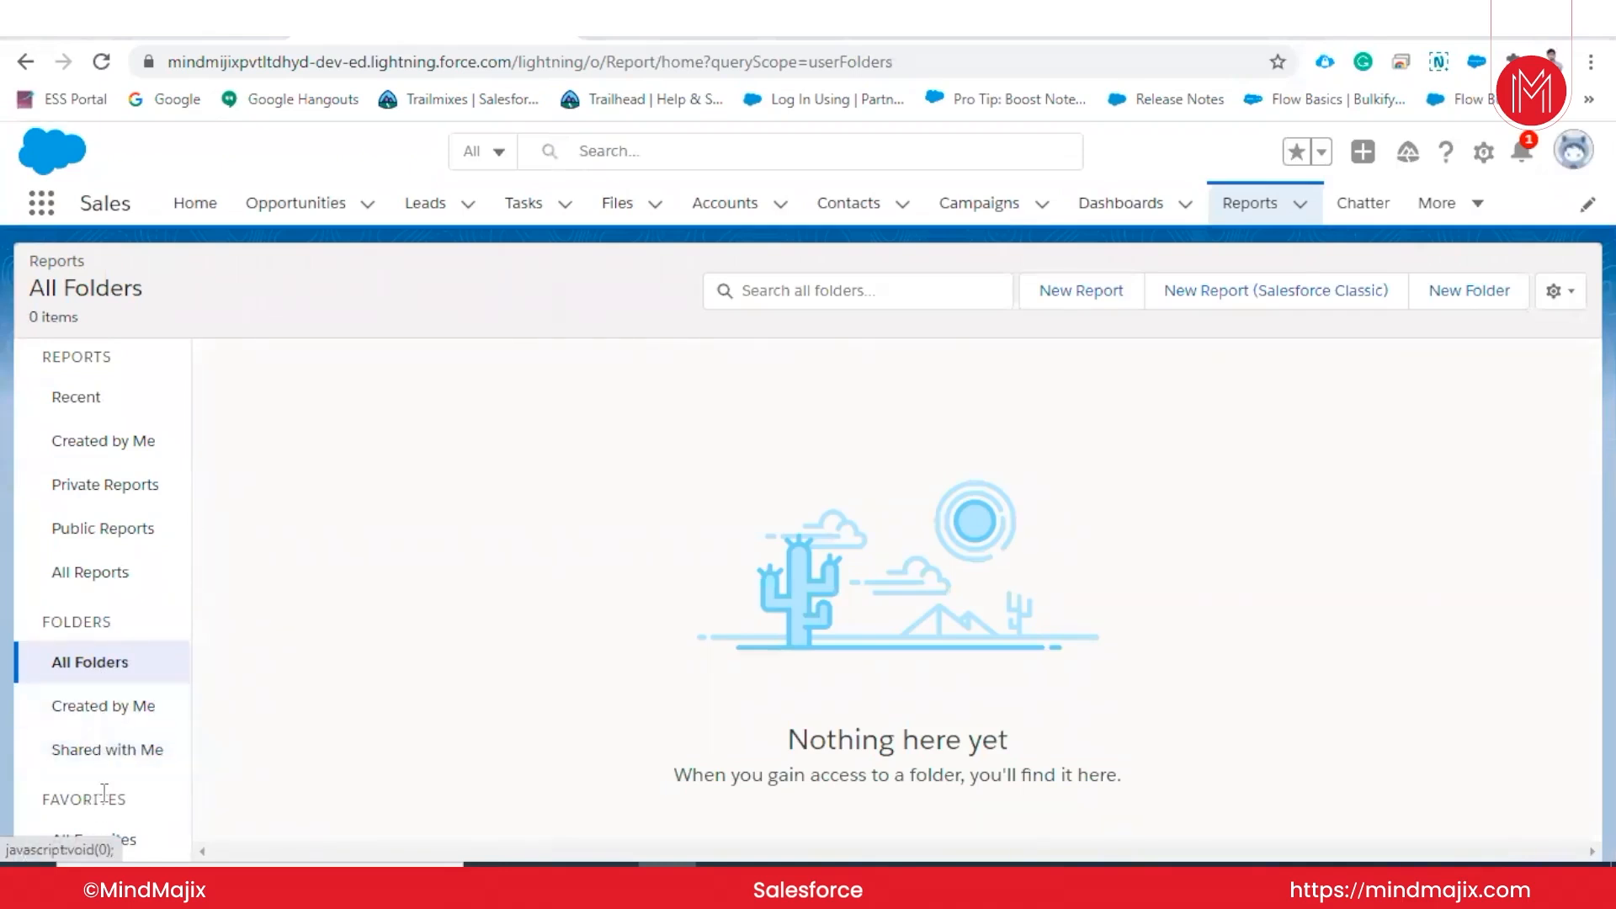
{"action": "left_click", "coordinate": [1489, 280]}
{"action": "type", "text": "M"}
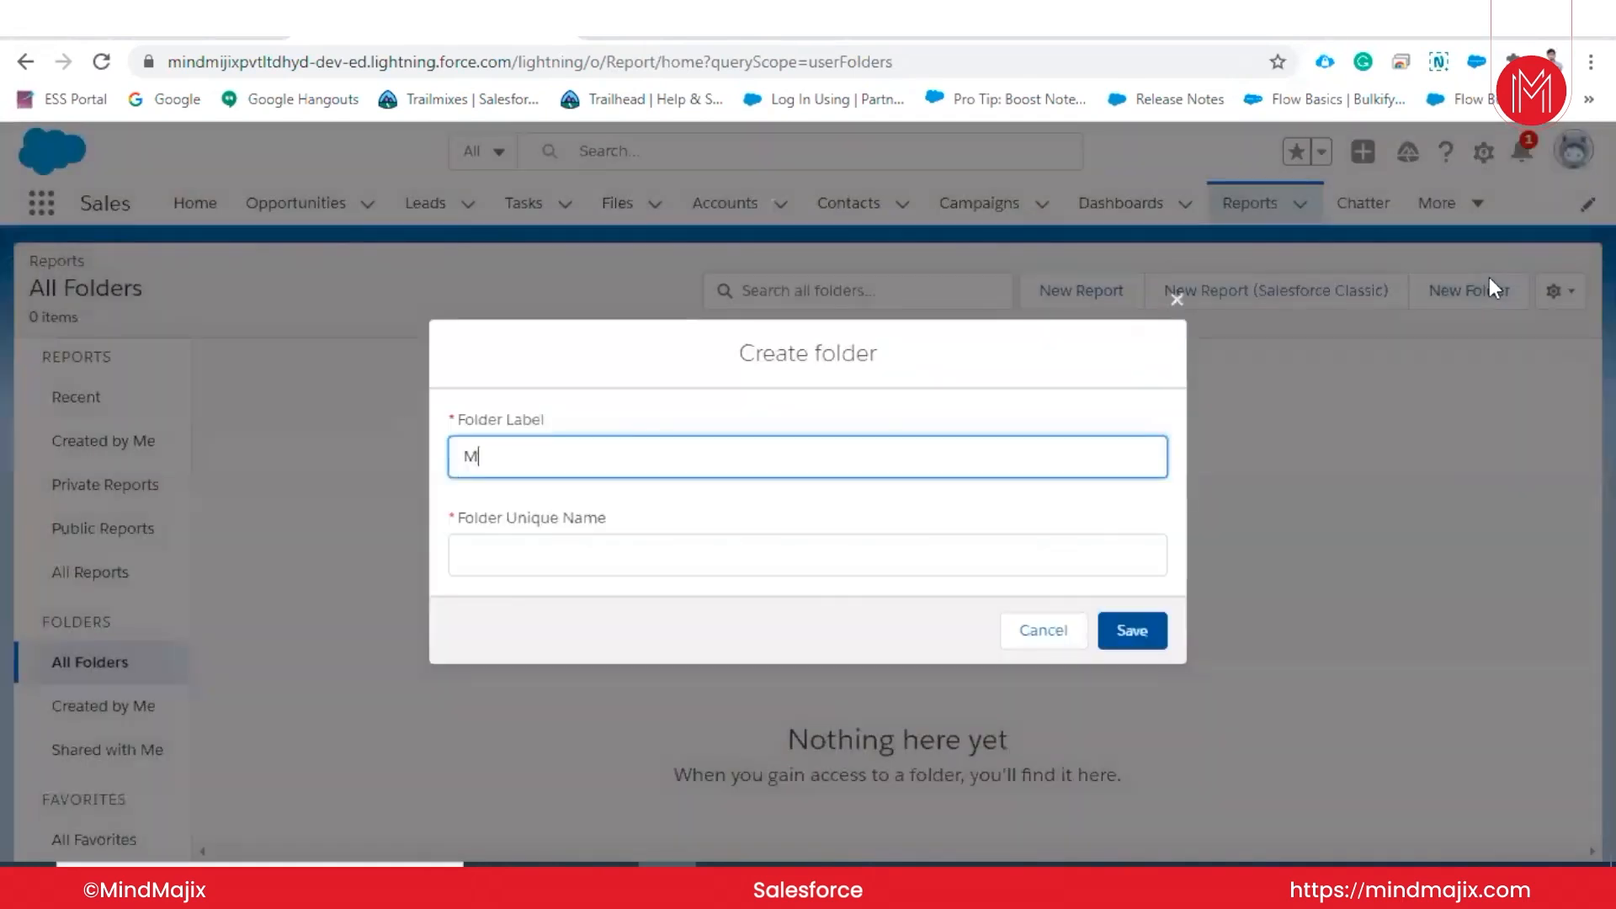
{"action": "type", "text": "indMaji"}
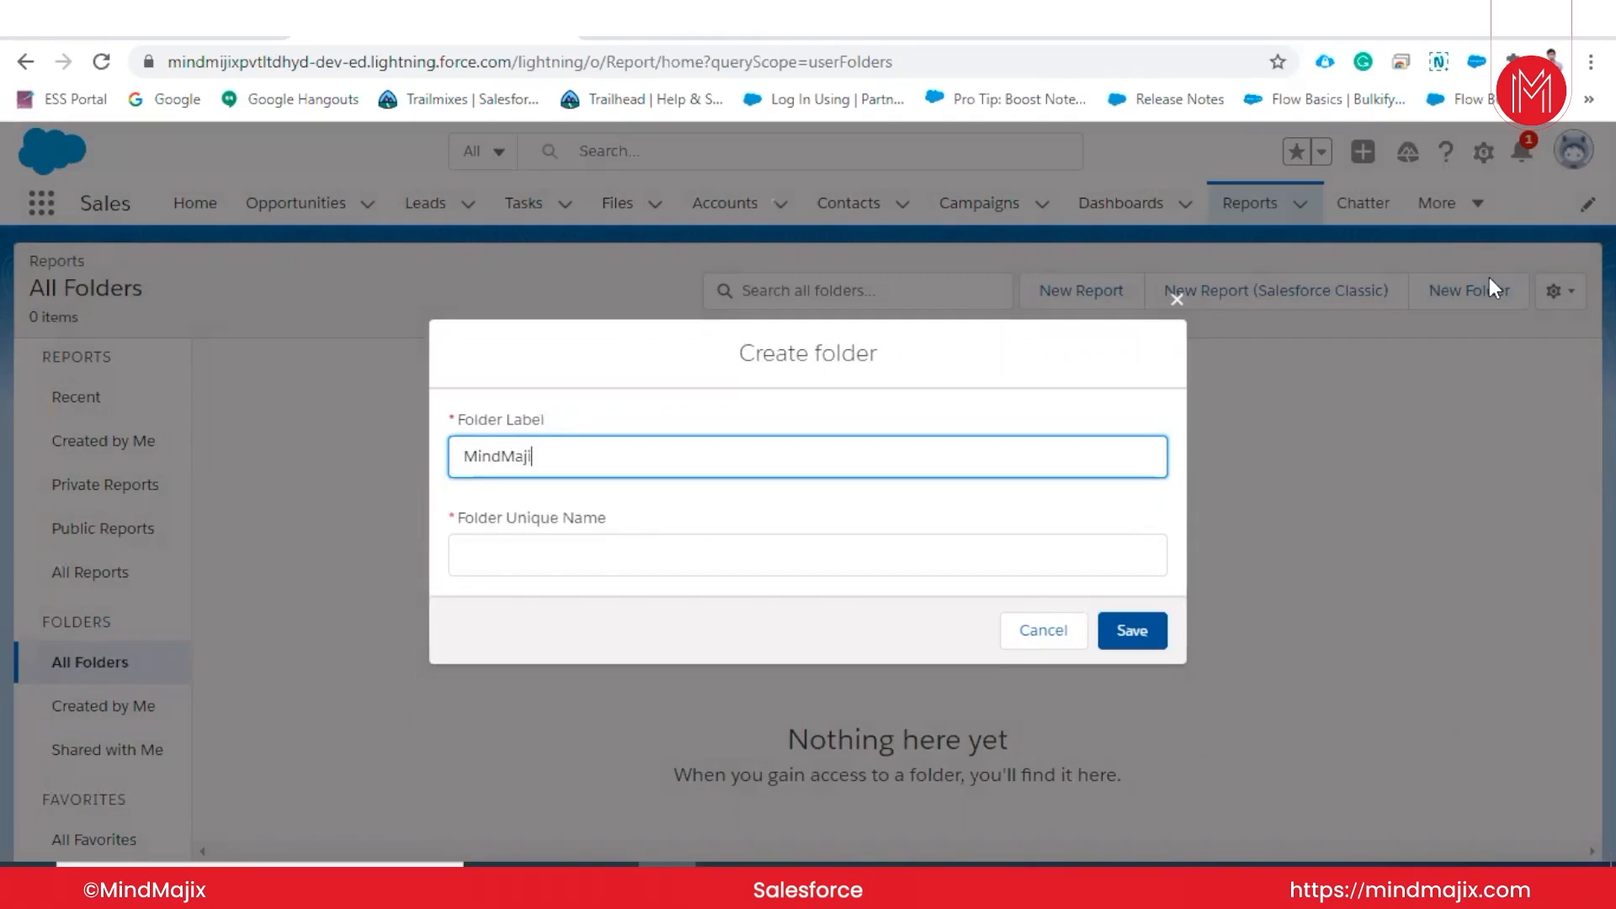
{"action": "type", "text": "x Training reports"}
{"action": "key", "text": "Tab"}
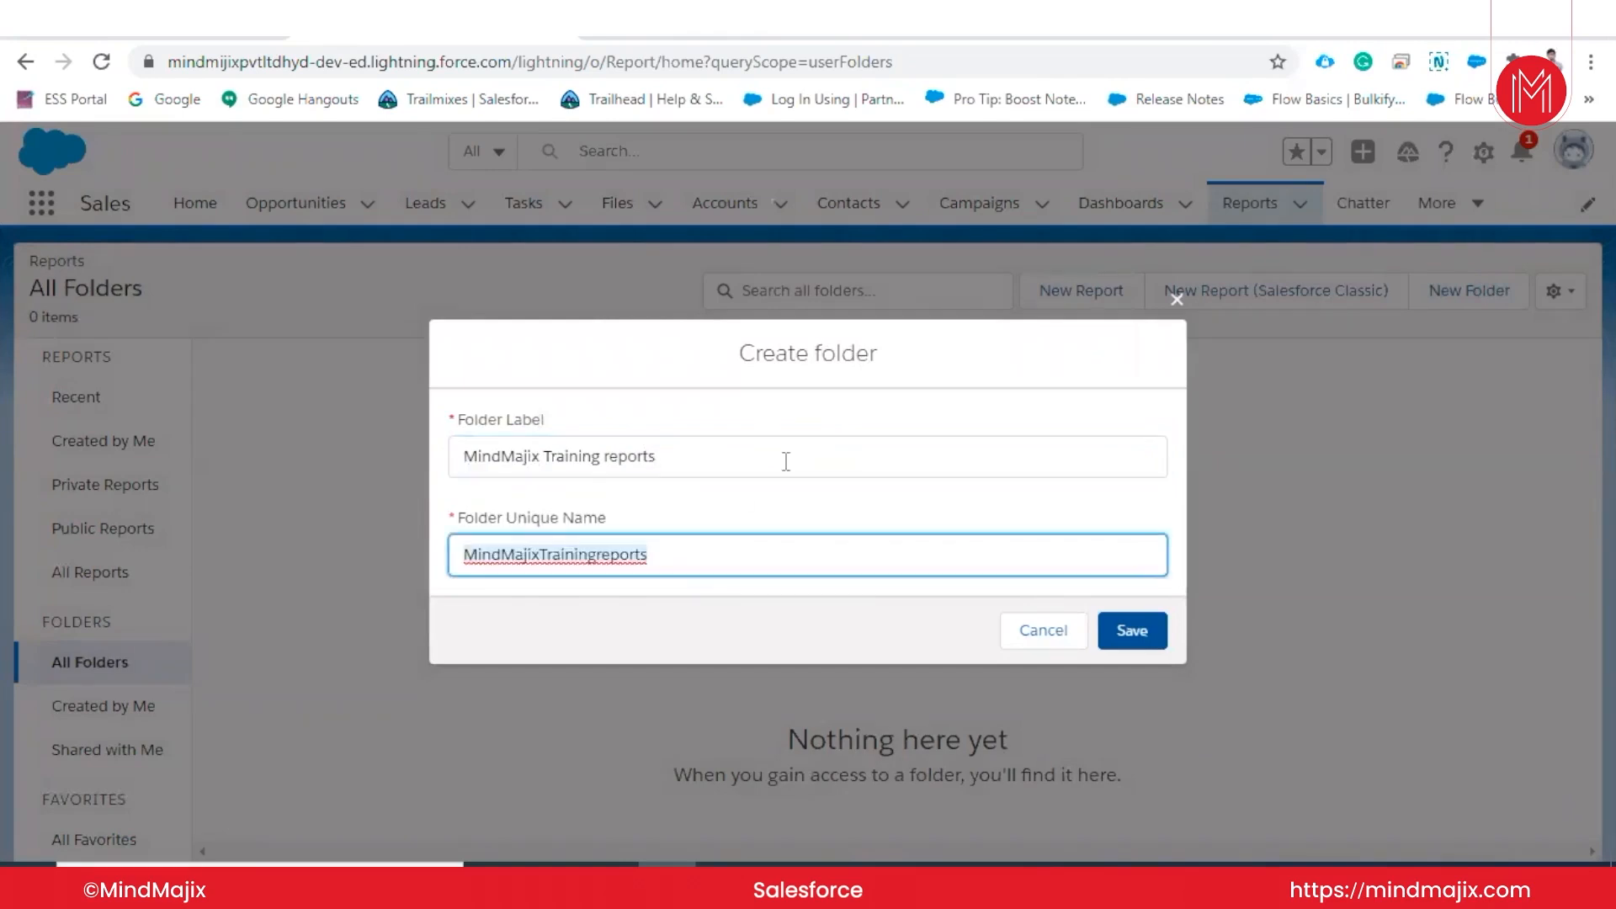
{"action": "left_click", "coordinate": [1147, 638]}
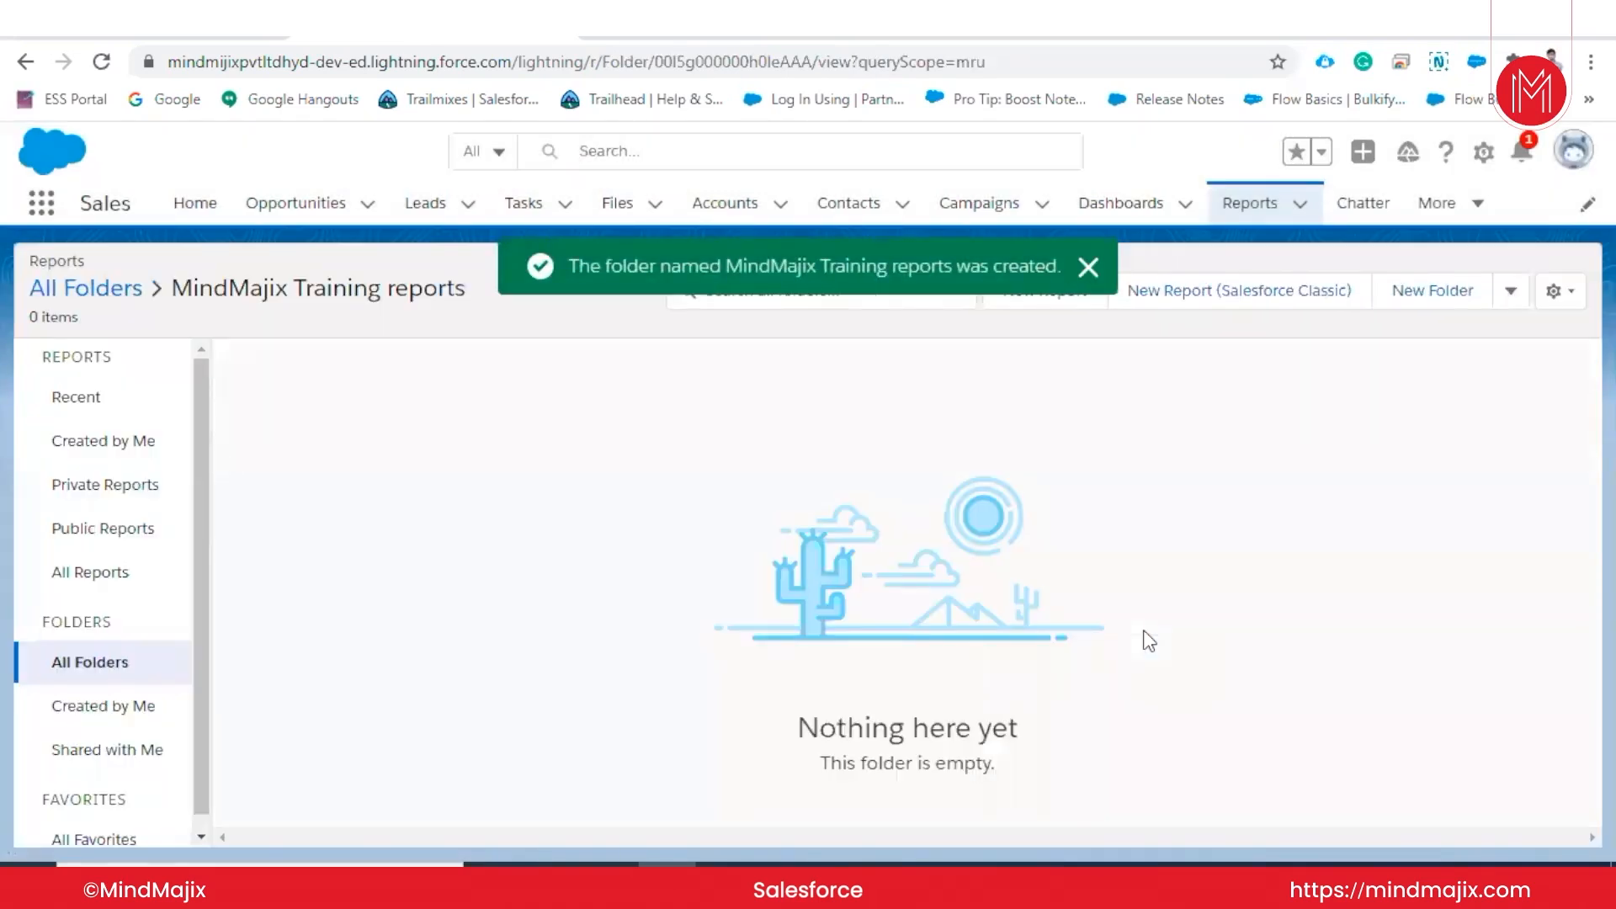
- Move the New Contacts & Accounts Report into the MindMajix Training reports folder
{"action": "left_click", "coordinate": [116, 572]}
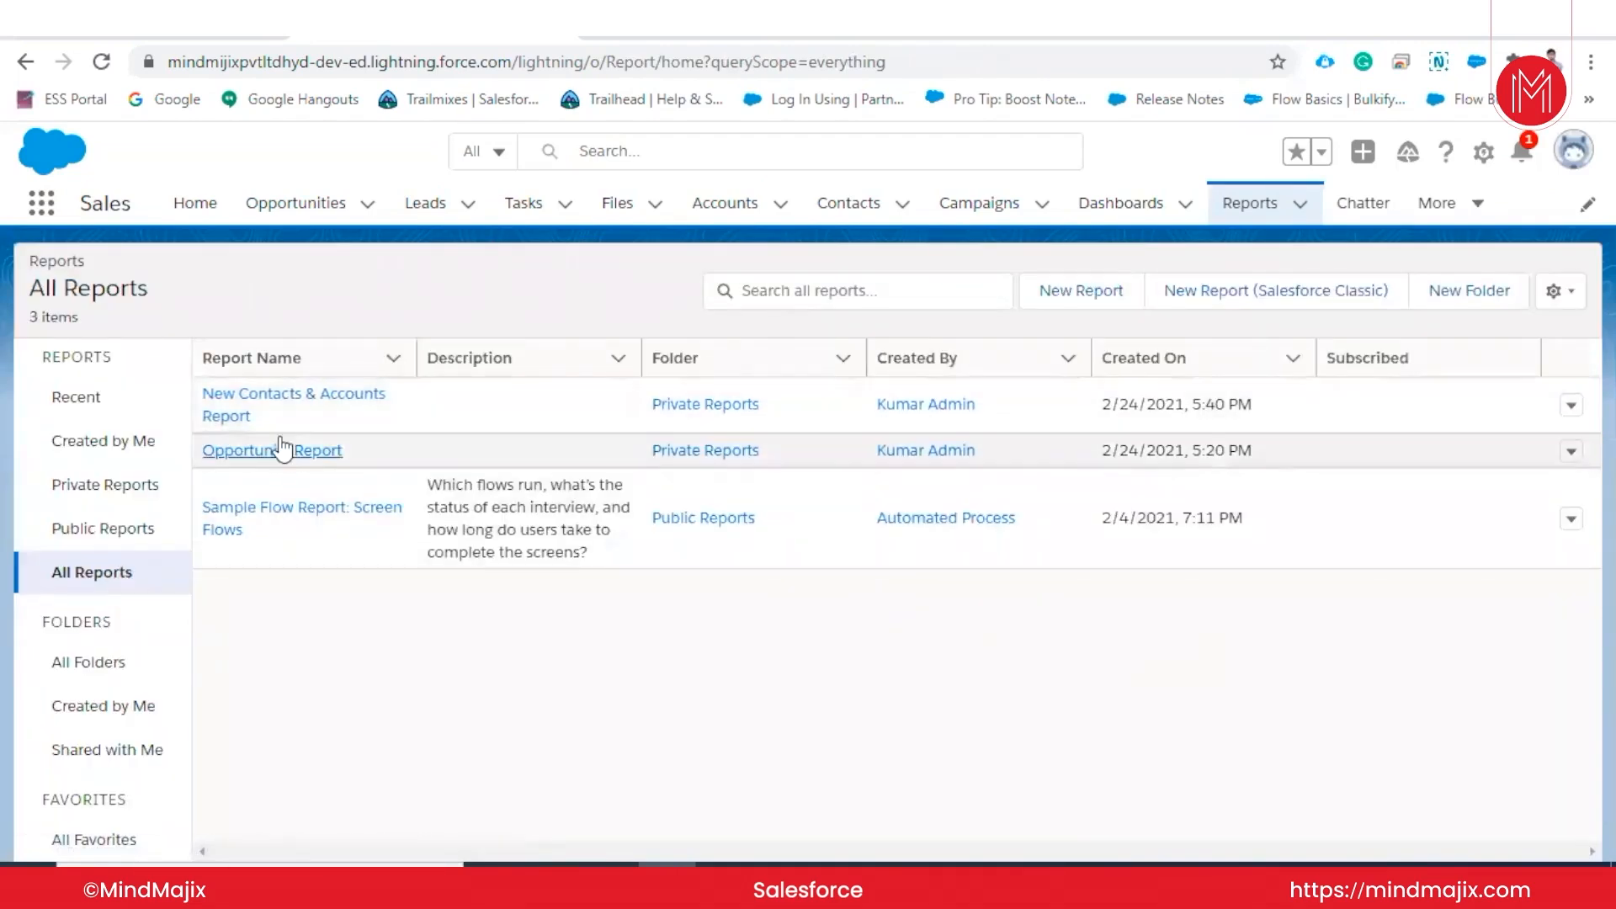
{"action": "left_click", "coordinate": [1571, 405]}
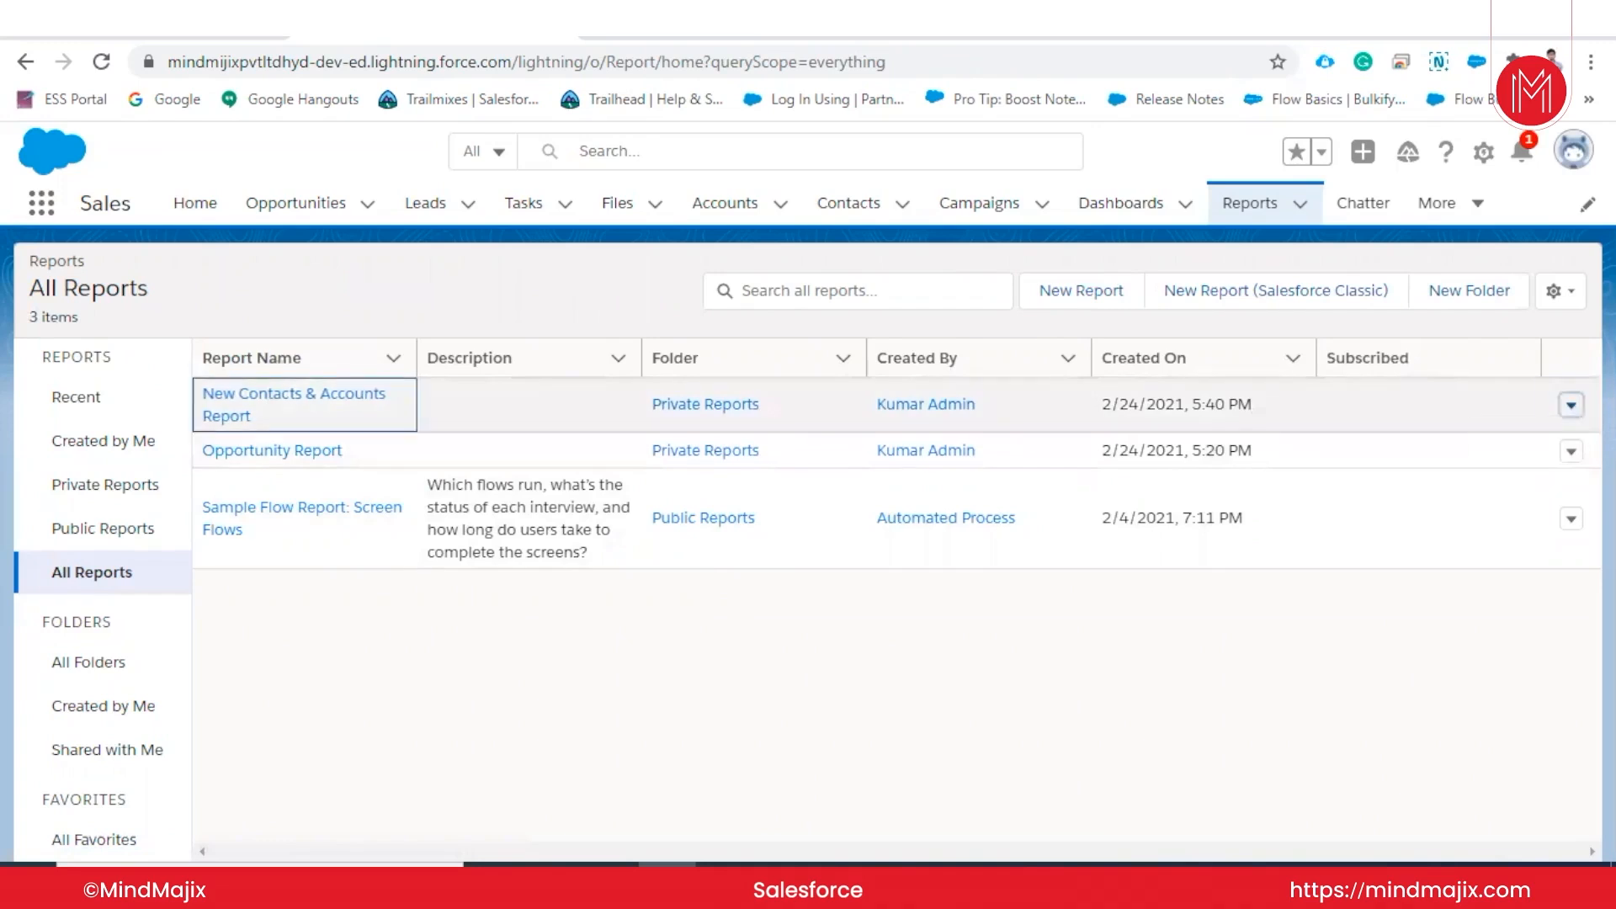
{"action": "left_click", "coordinate": [1461, 779]}
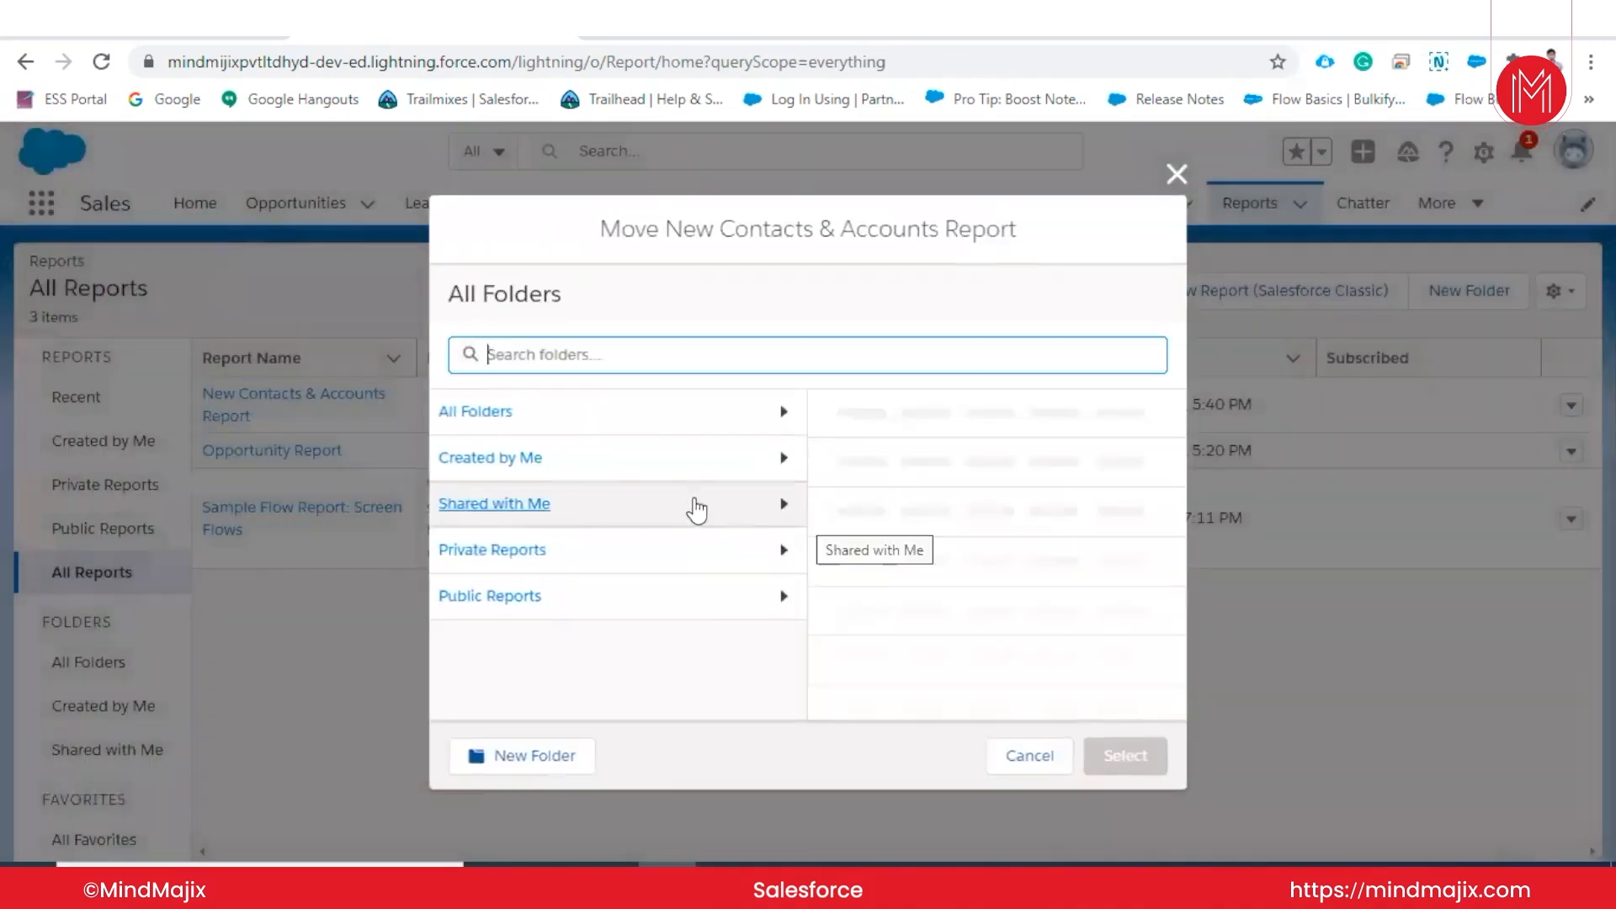
{"action": "left_click", "coordinate": [958, 428]}
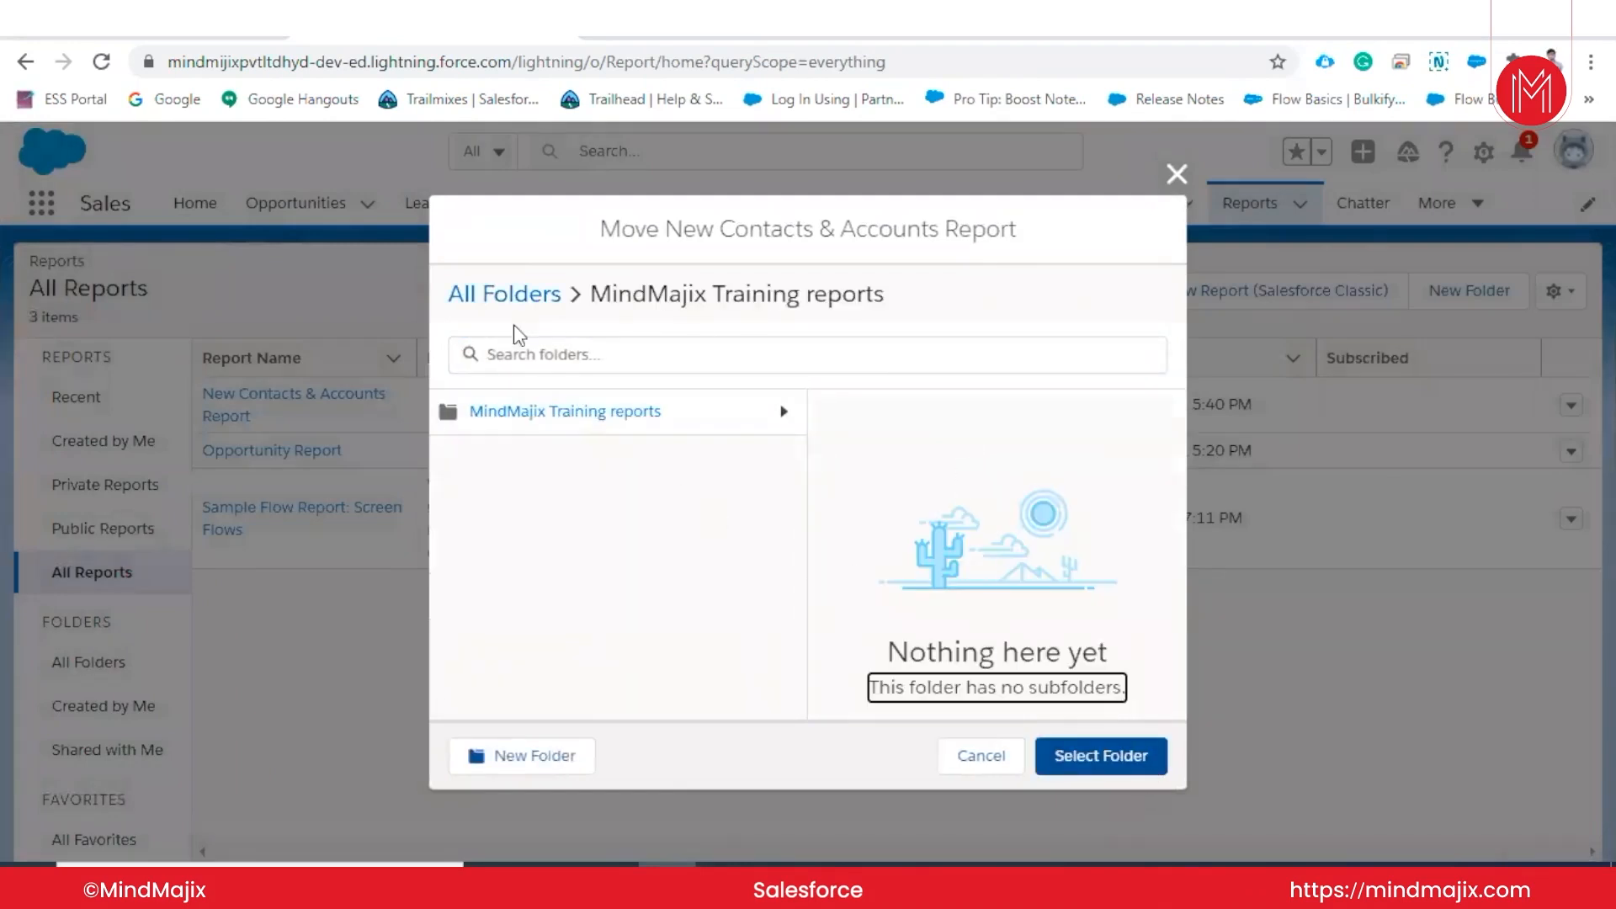
{"action": "left_click", "coordinate": [510, 299]}
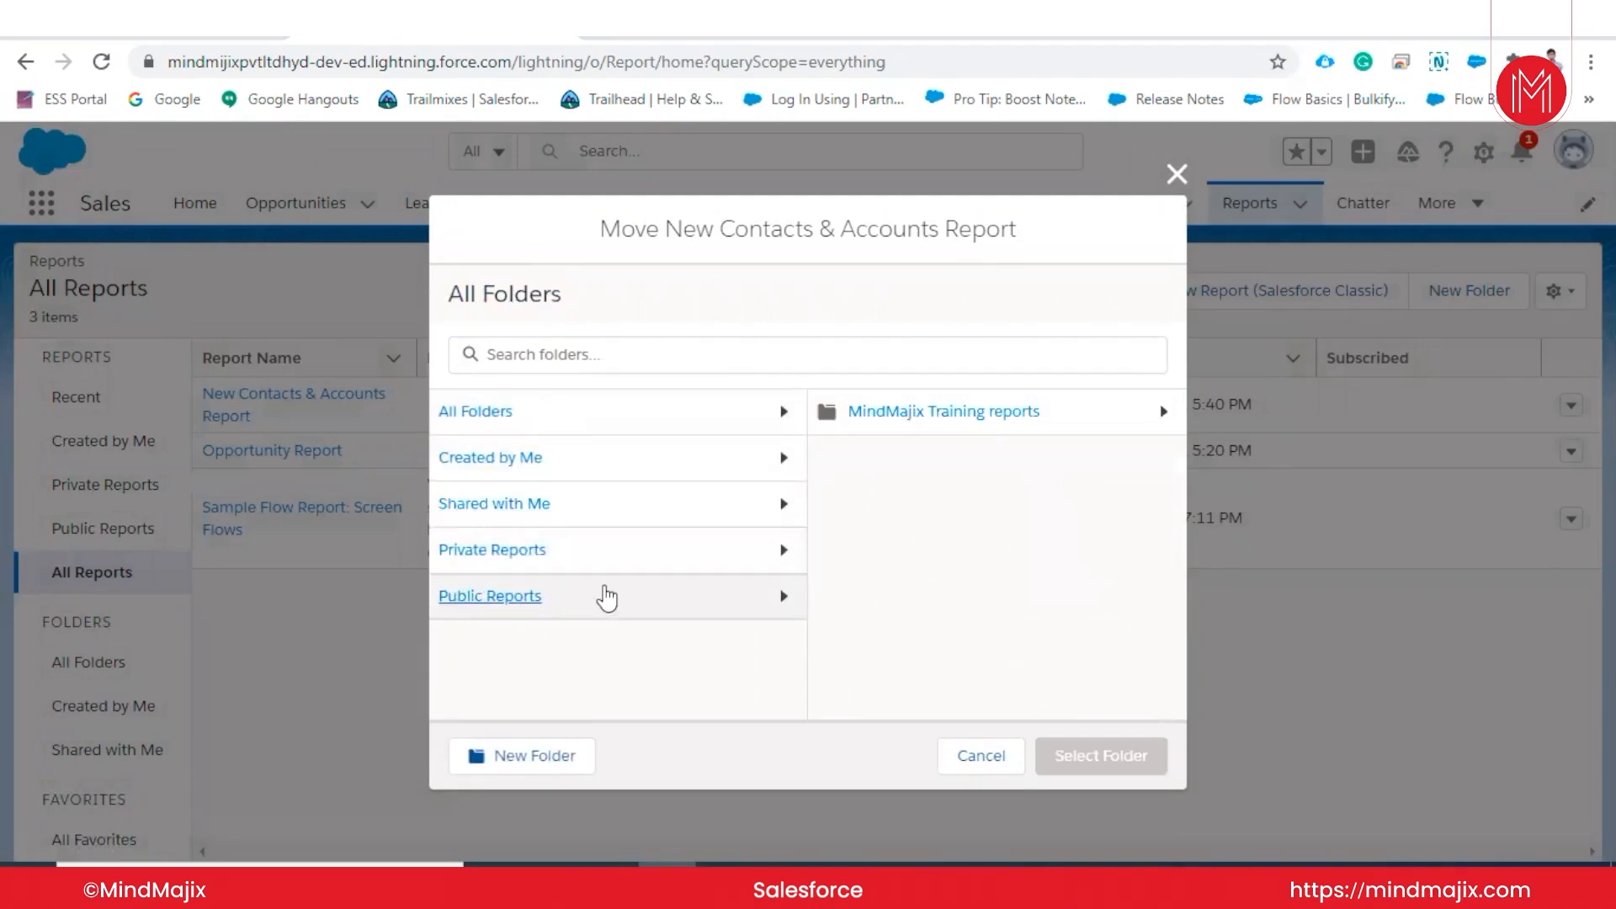
{"action": "left_click", "coordinate": [958, 421]}
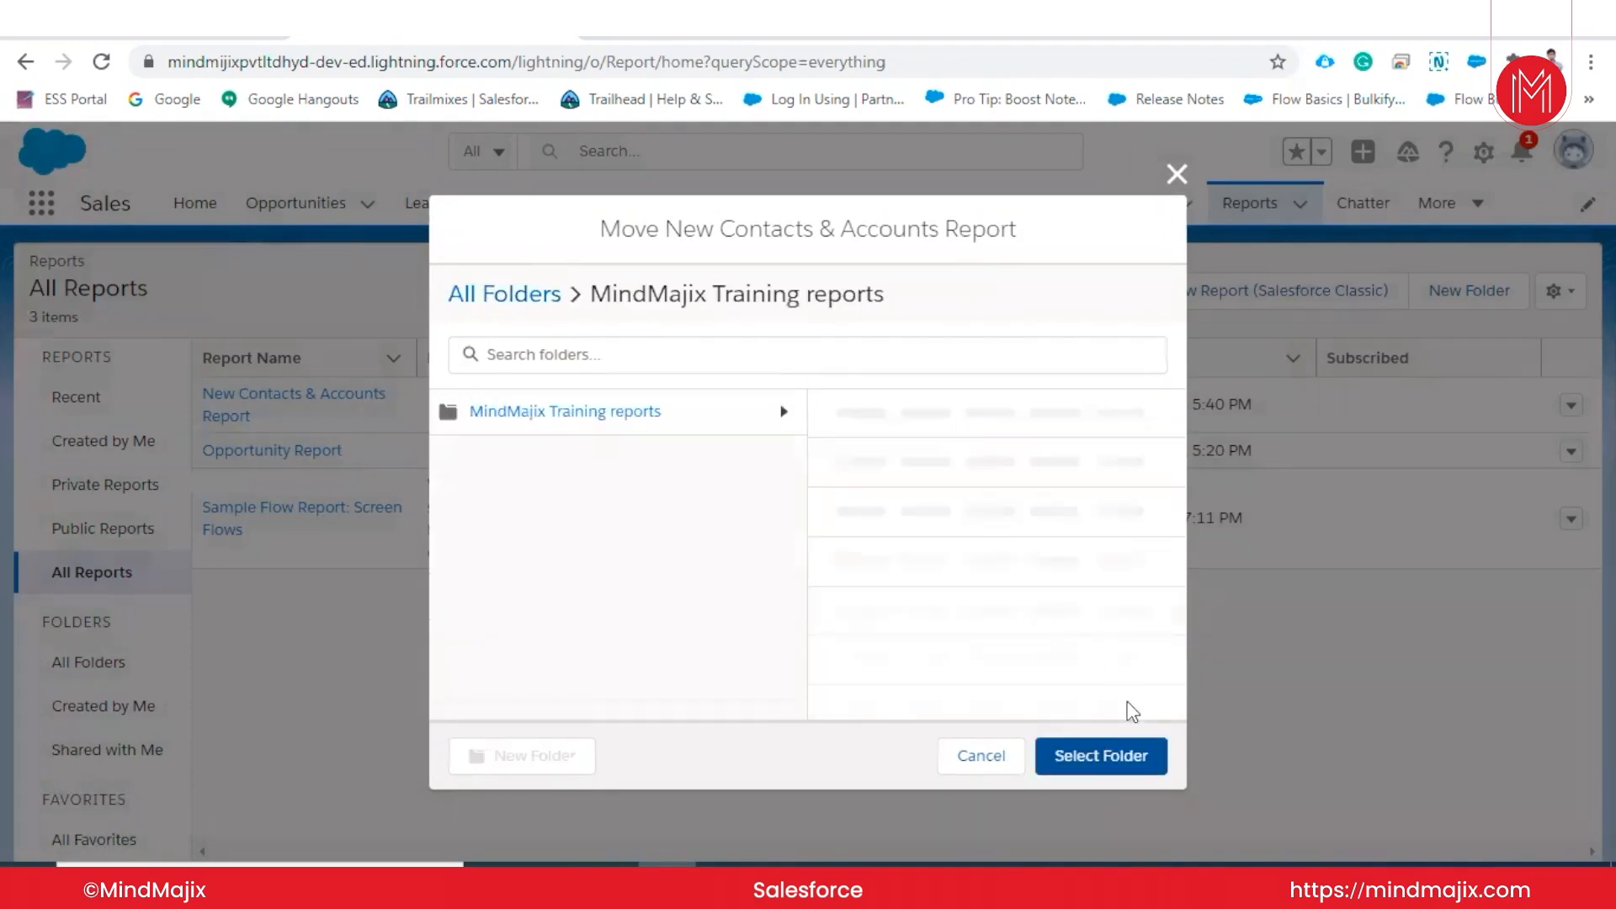
{"action": "left_click", "coordinate": [1118, 770]}
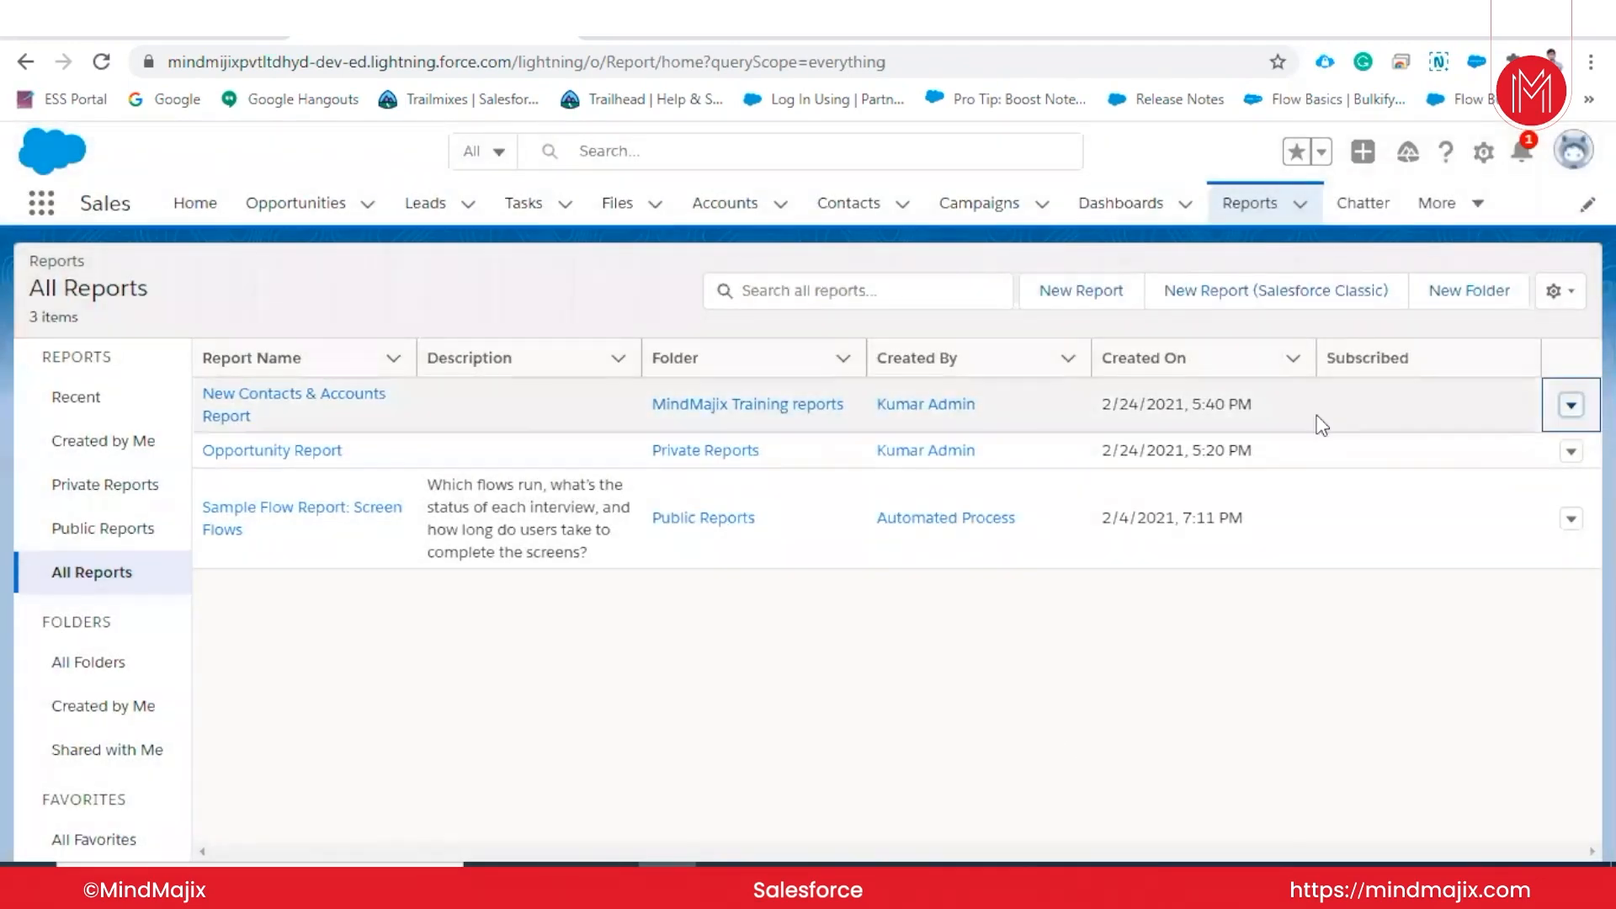
- Move the Opportunity Report into the MindMajix Training reports folder
{"action": "left_click", "coordinate": [1572, 457]}
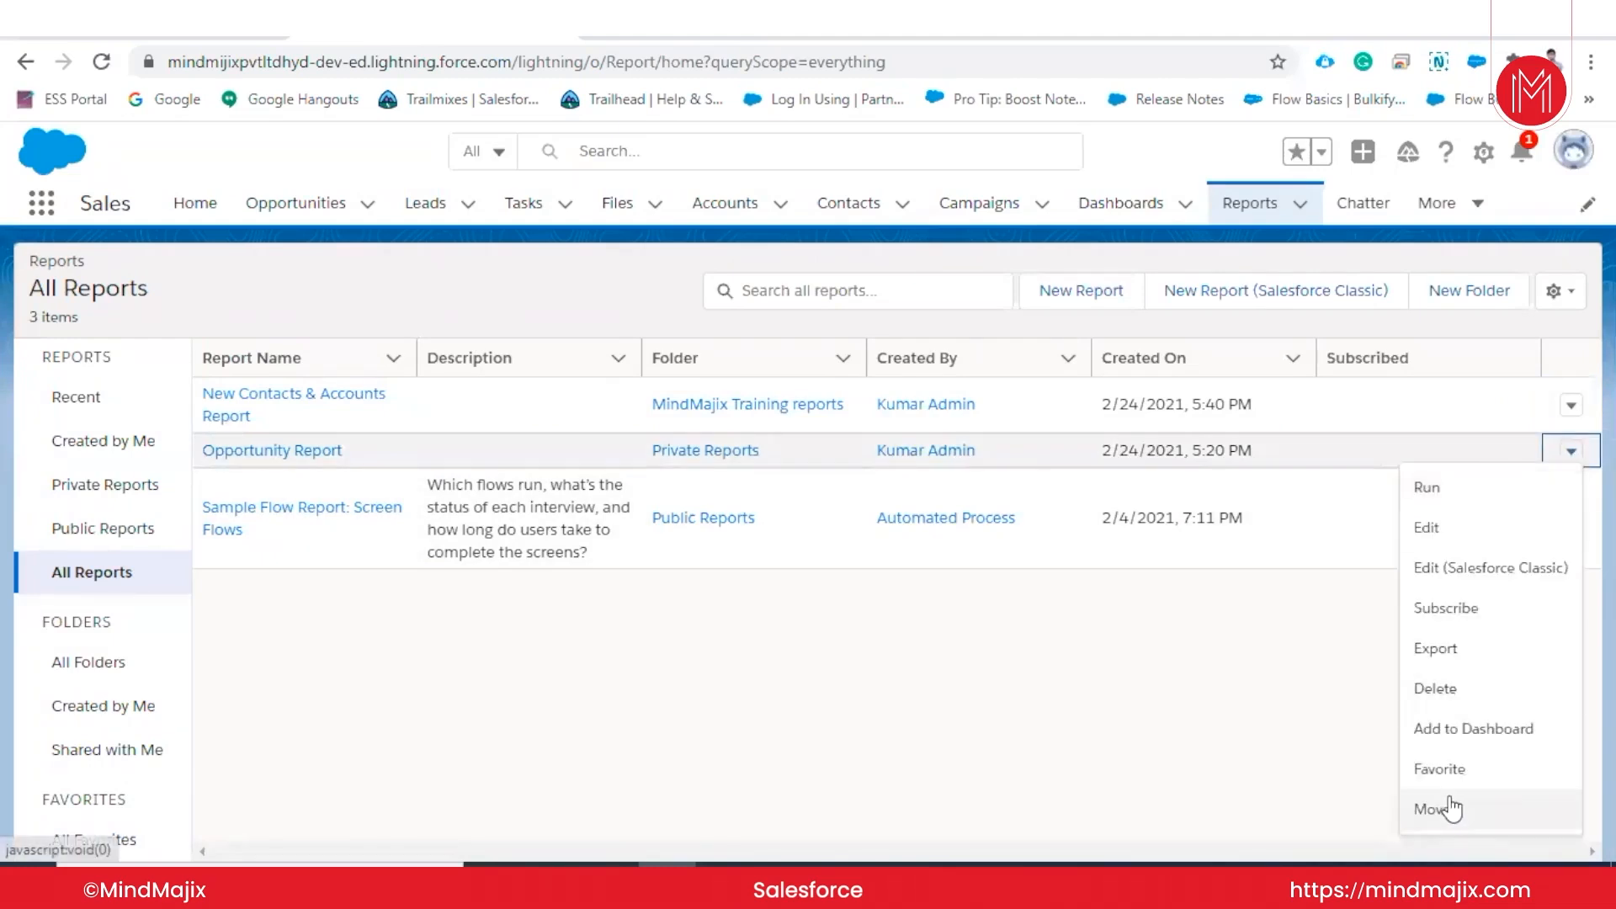
{"action": "left_click", "coordinate": [1445, 807]}
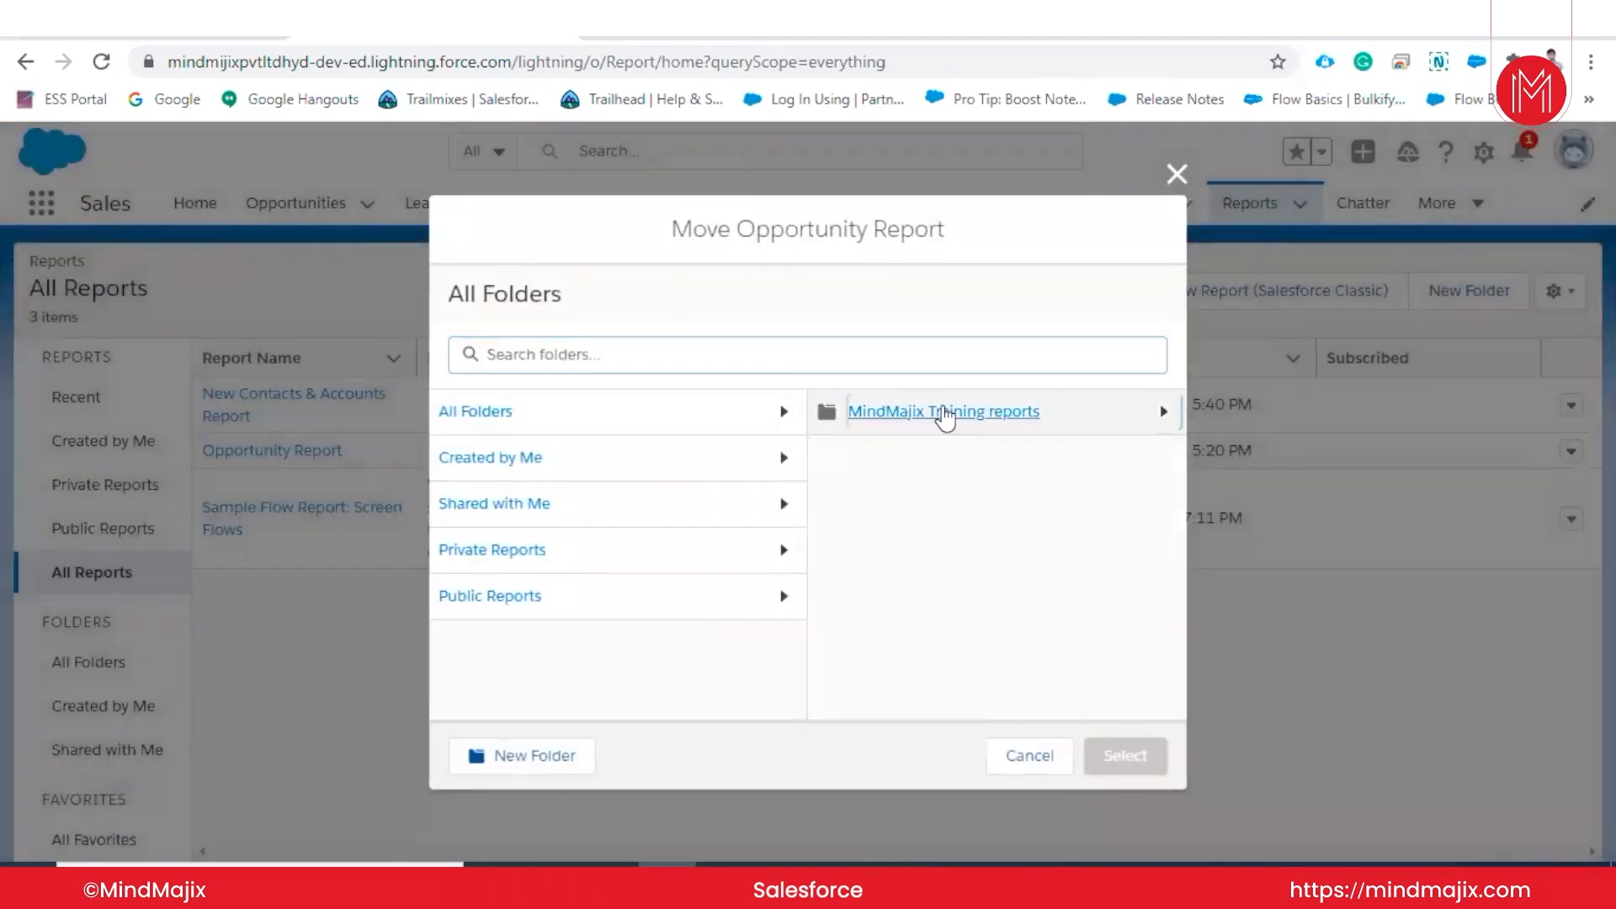
{"action": "left_click", "coordinate": [935, 413]}
{"action": "left_click", "coordinate": [1123, 767]}
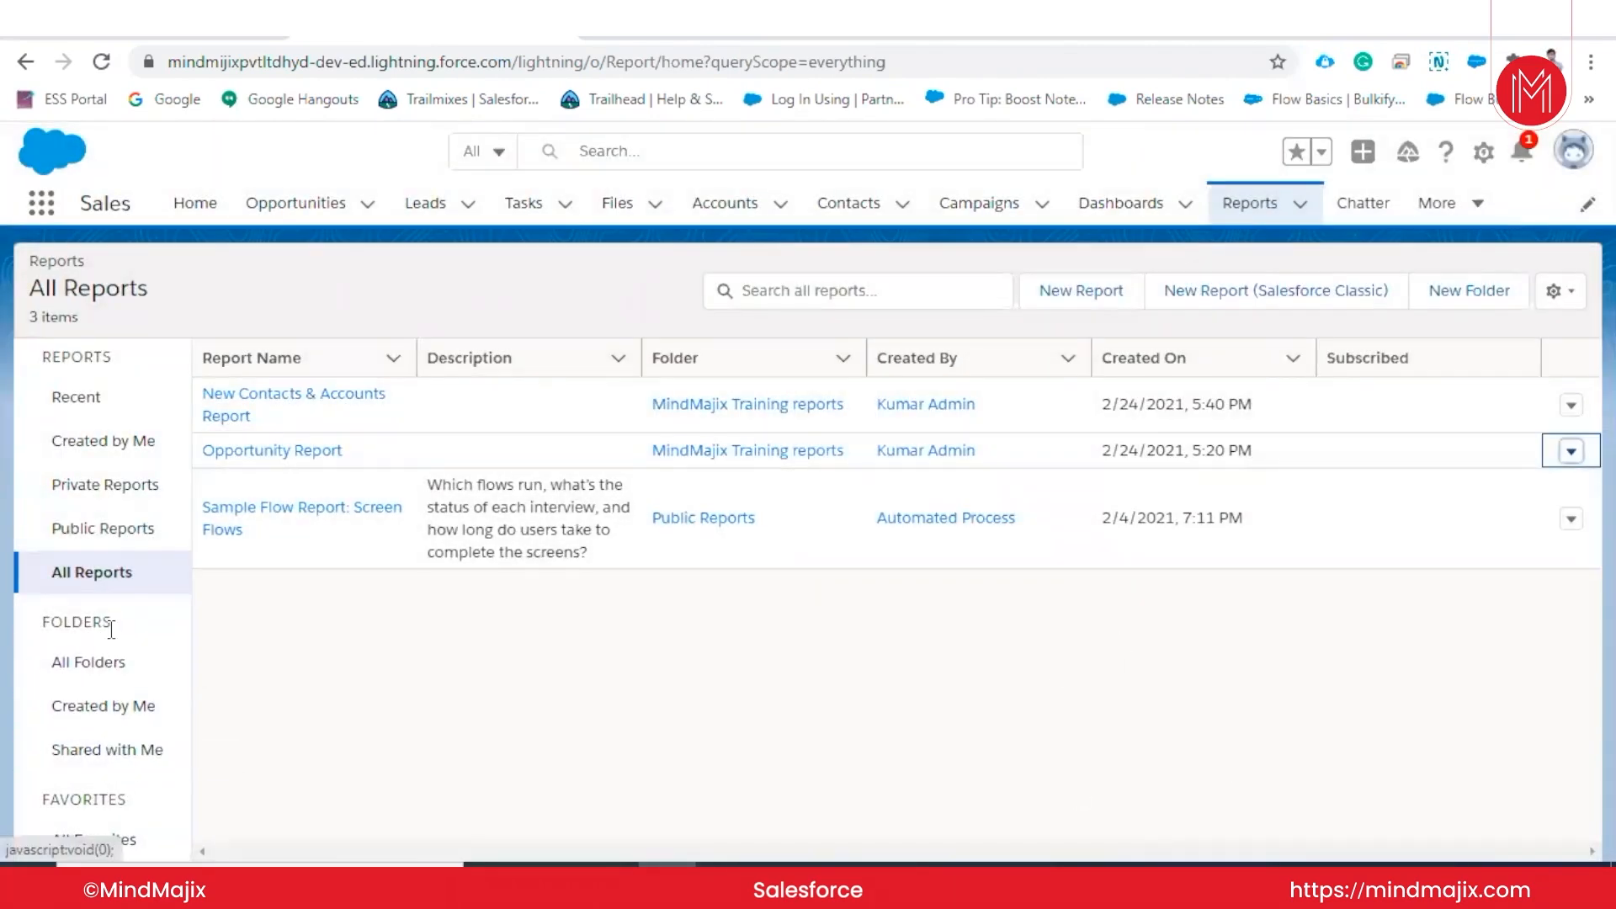
- View the contents of the MindMajix Training reports folder and return to the list of all folders
{"action": "left_click", "coordinate": [100, 663]}
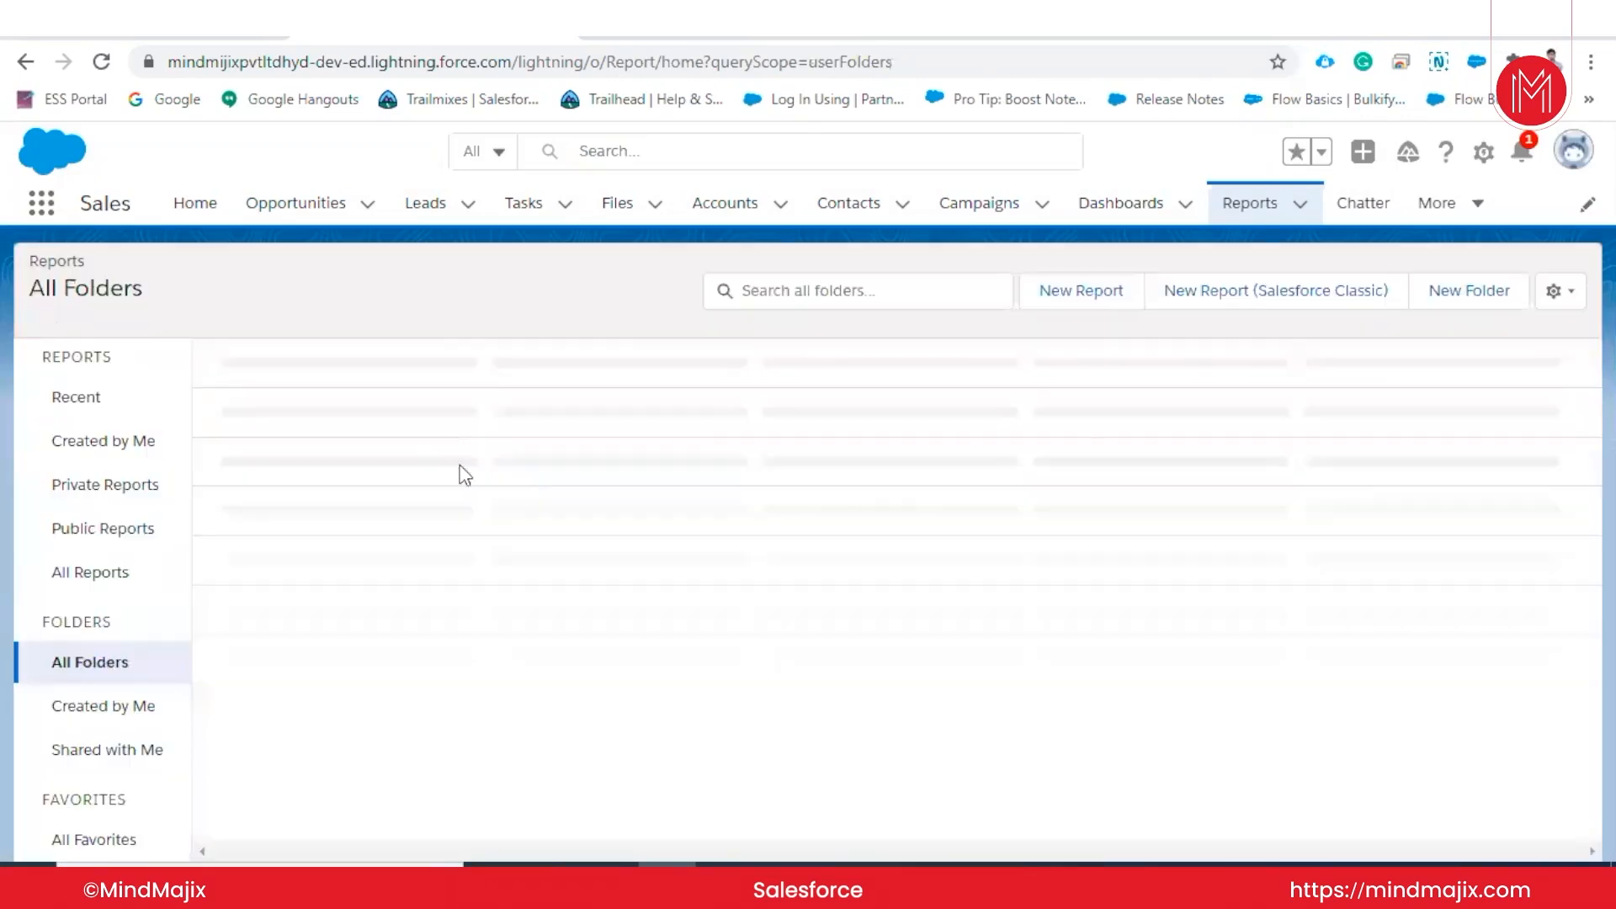
{"action": "left_click", "coordinate": [332, 403]}
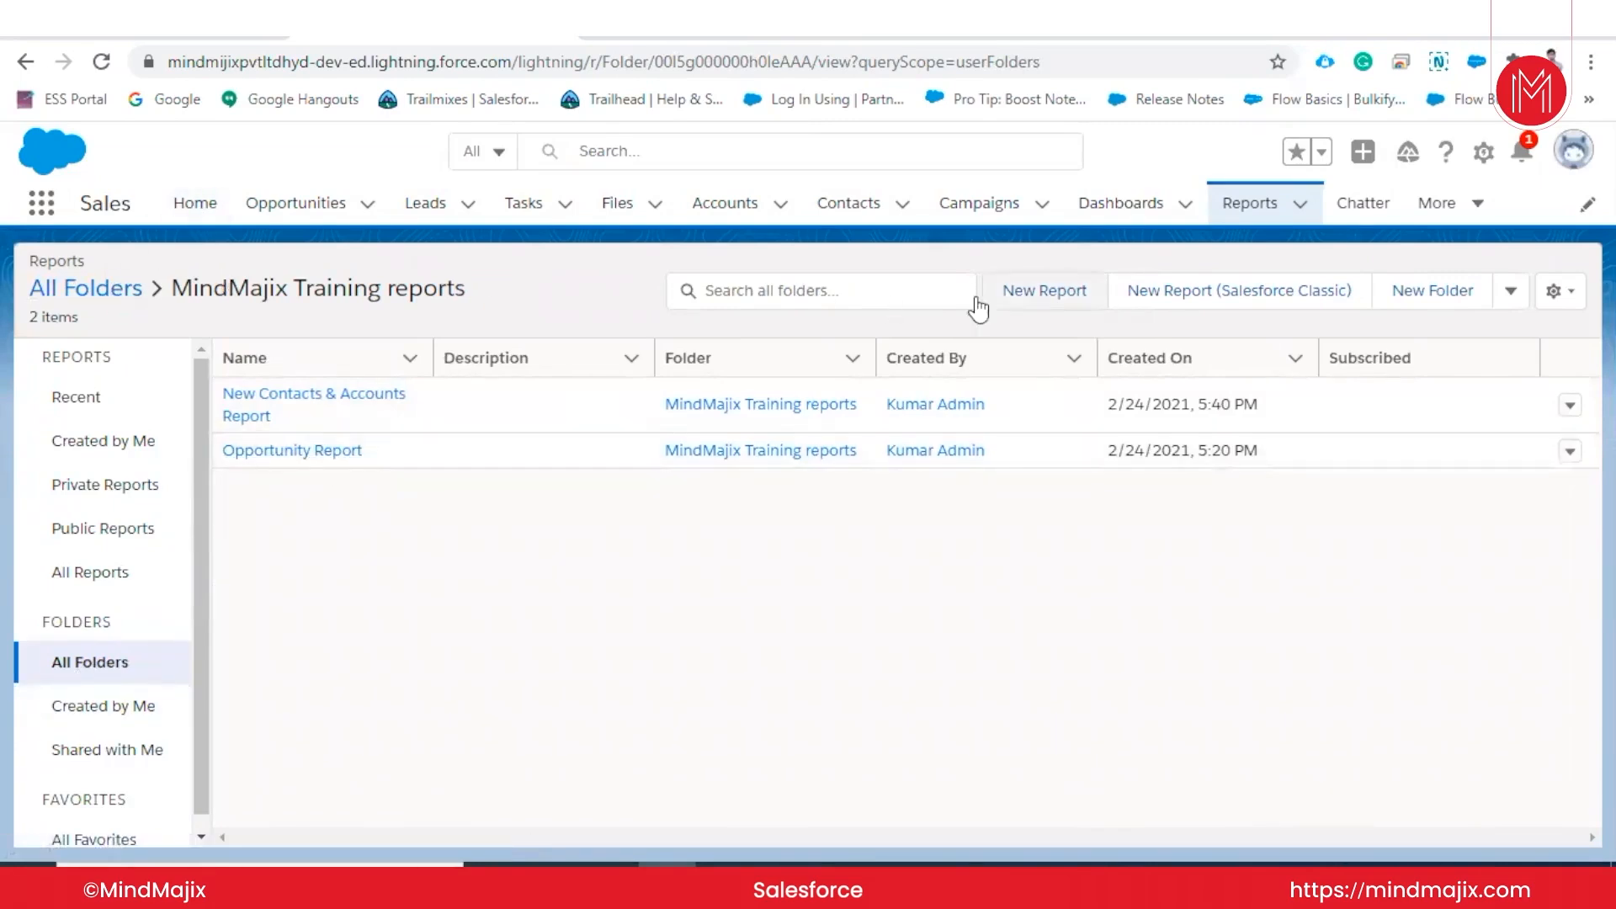
{"action": "left_click", "coordinate": [23, 63]}
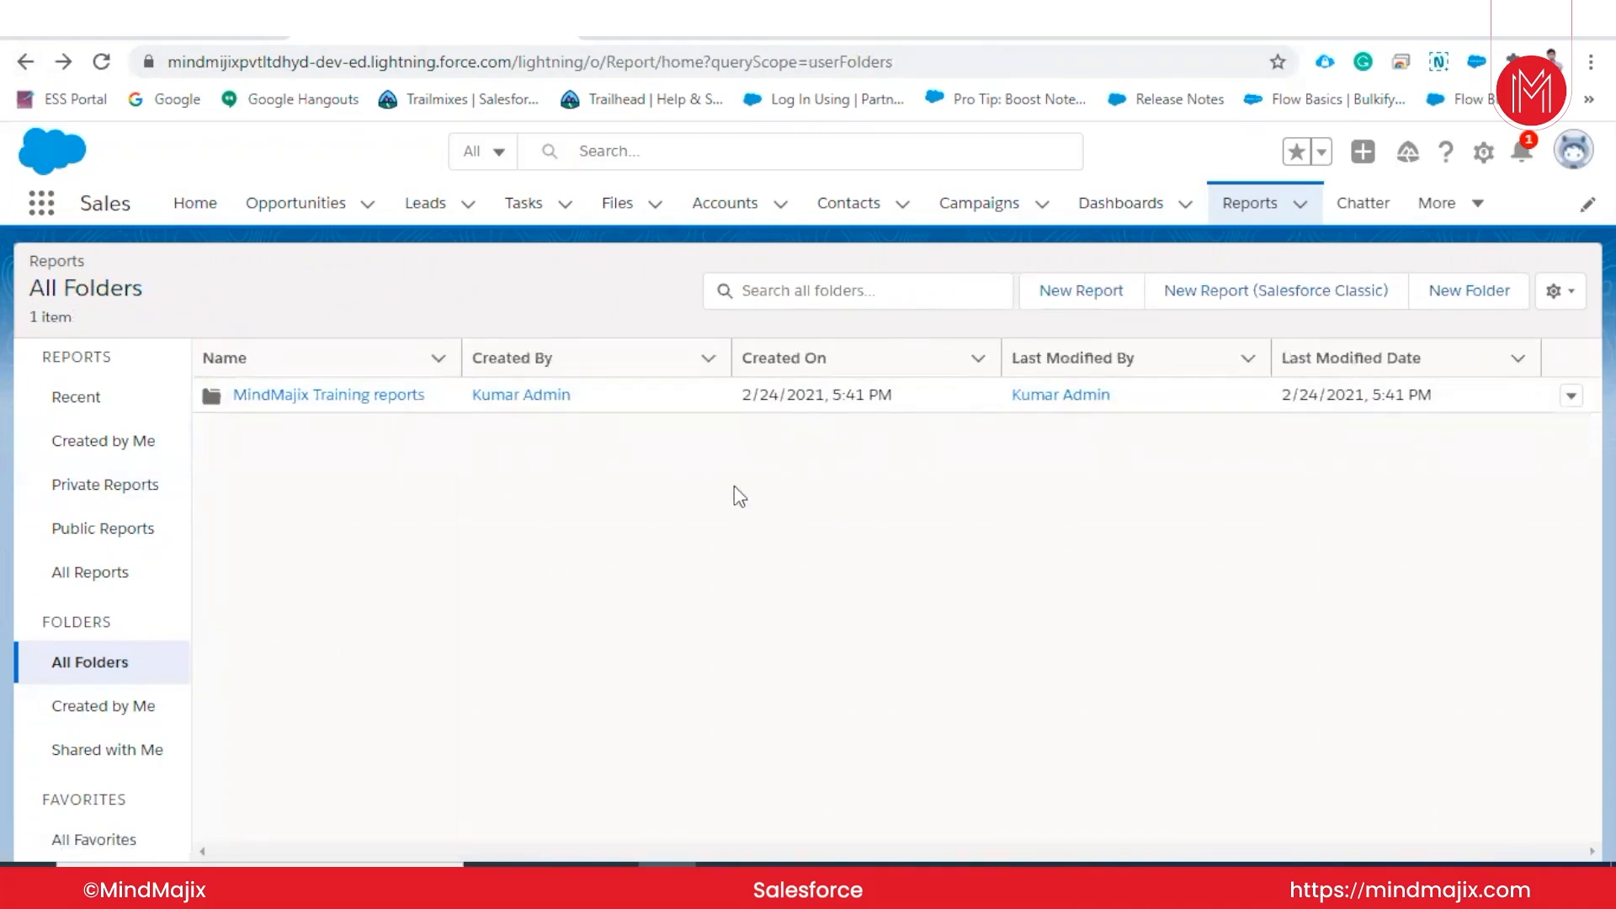
{"action": "left_click", "coordinate": [1572, 396]}
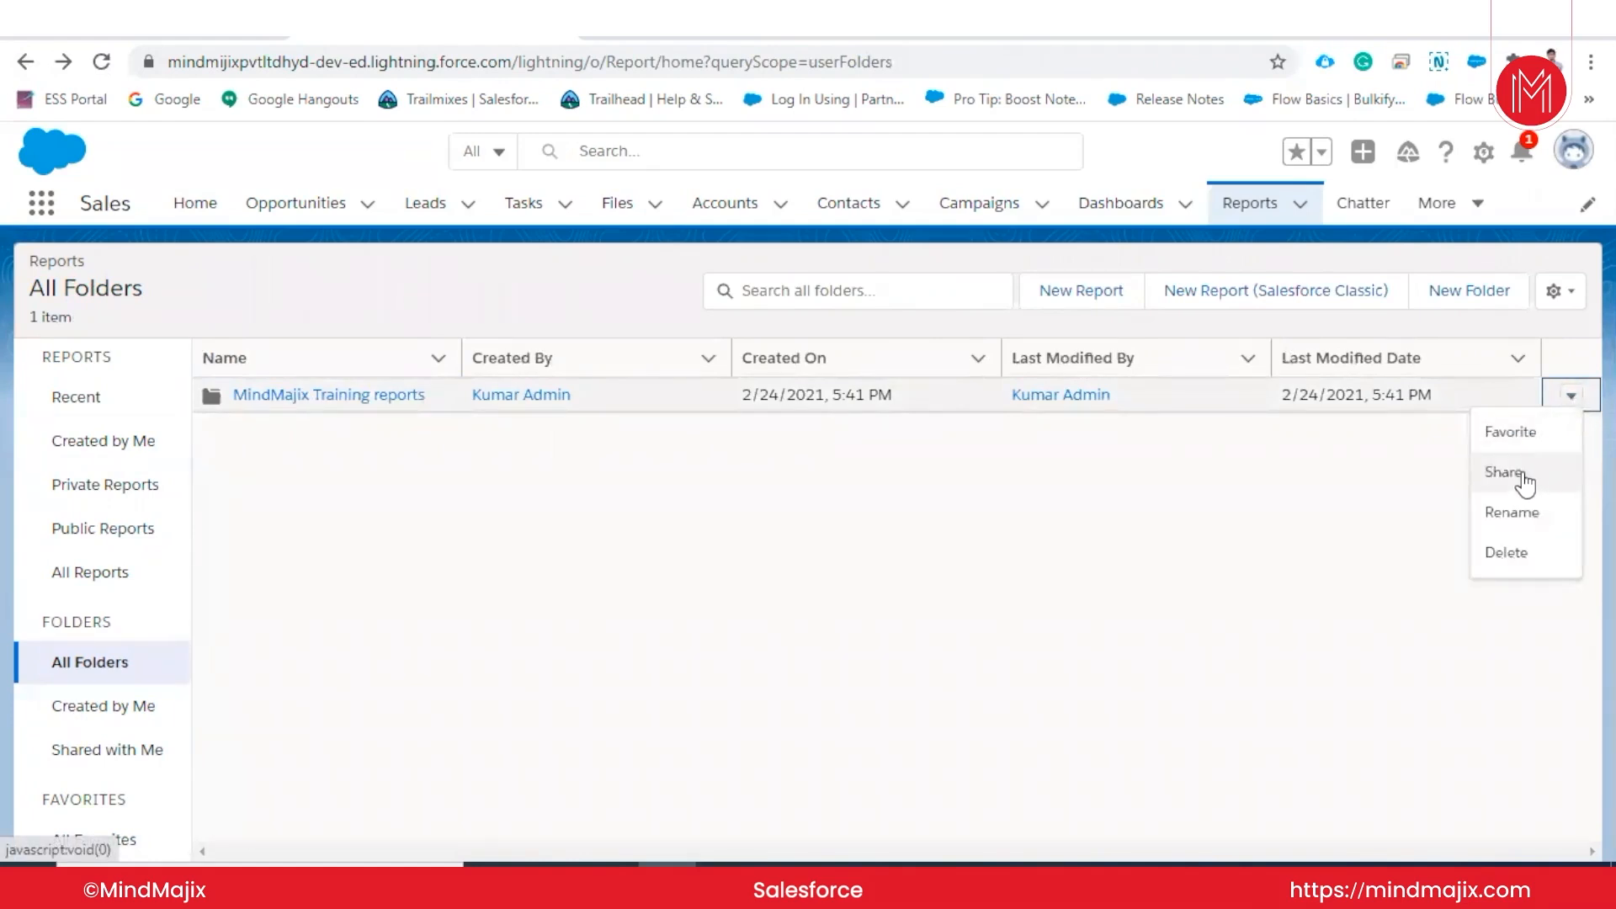
{"action": "left_click", "coordinate": [1523, 479]}
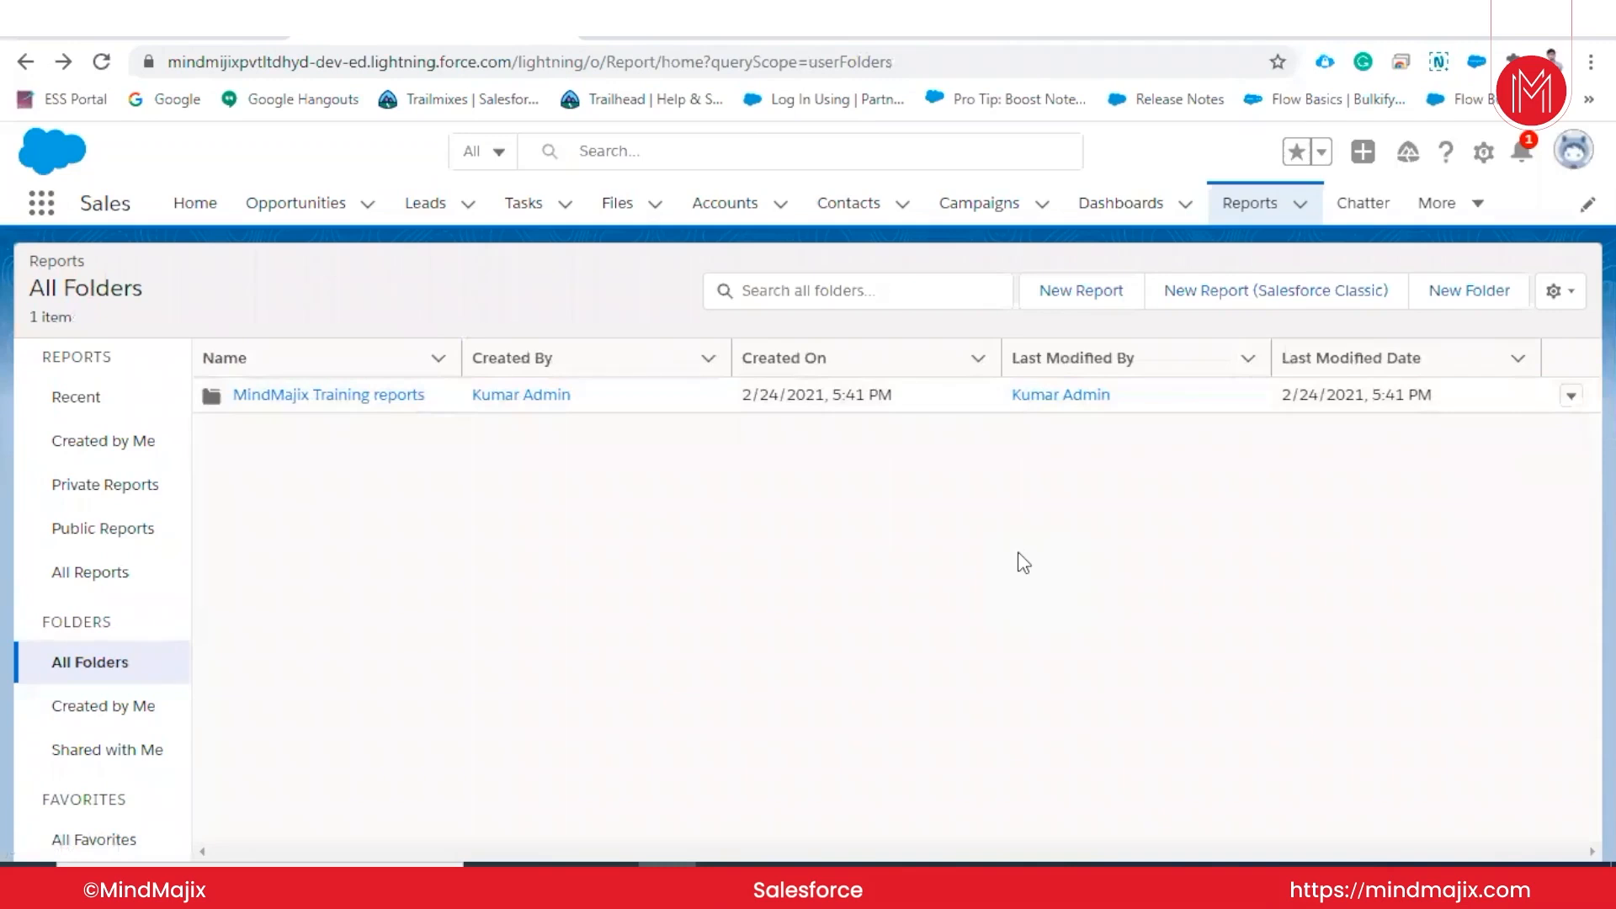
{"action": "left_click", "coordinate": [146, 673]}
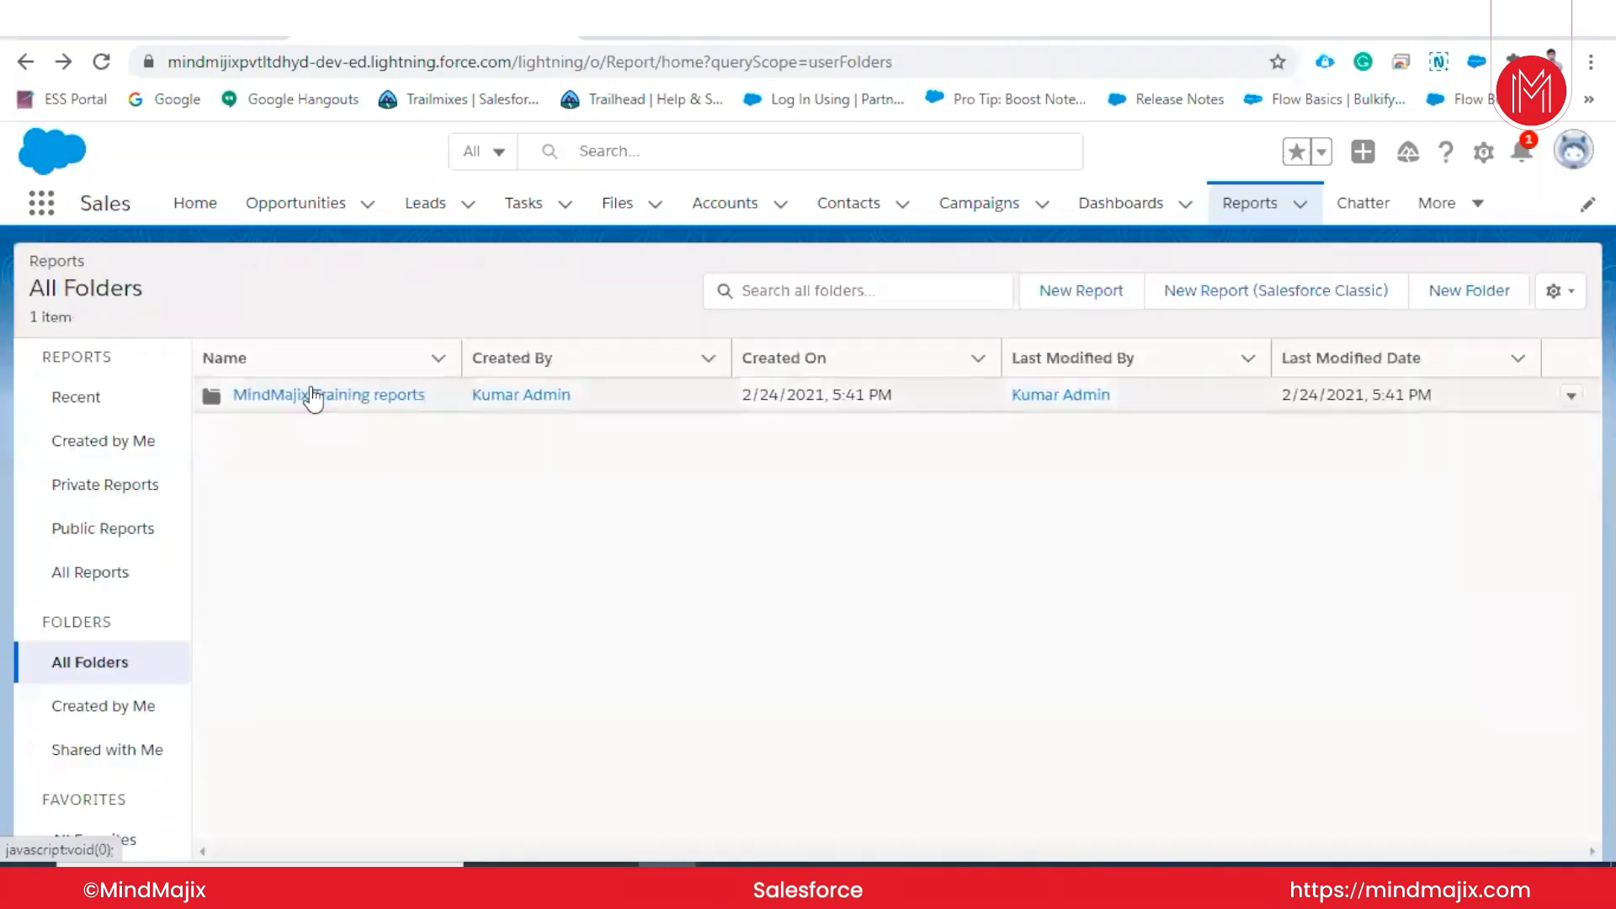
- In the MindMajix Training reports folder's sharing settings, choose the public group All Internal Users and set its access to Edit
{"action": "left_click", "coordinate": [1571, 395]}
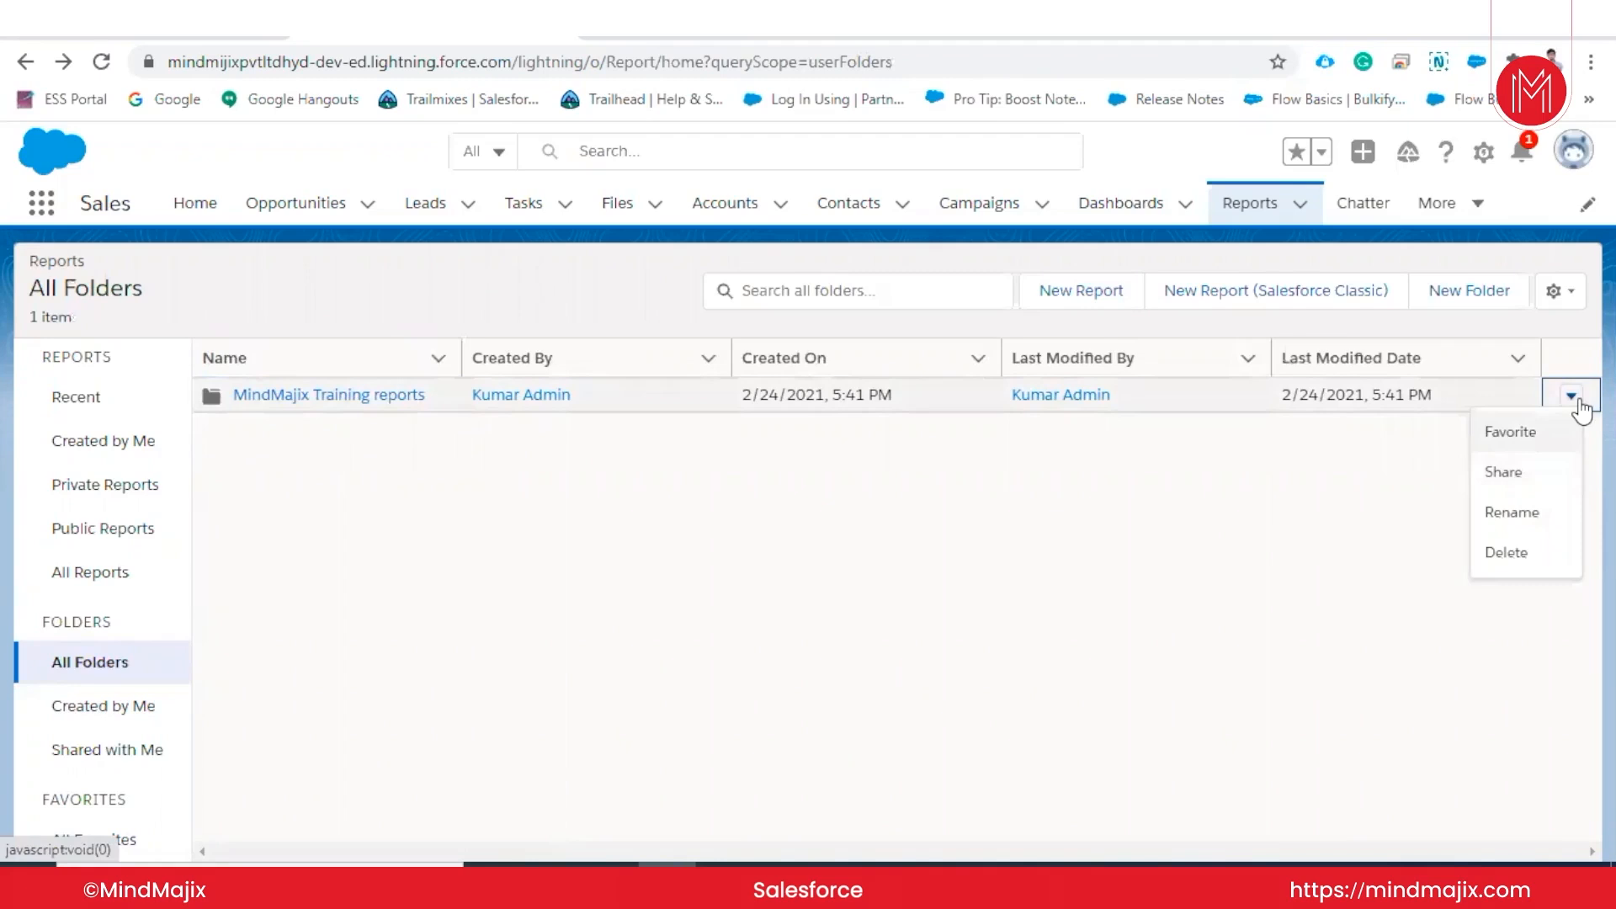
{"action": "left_click", "coordinate": [1546, 469]}
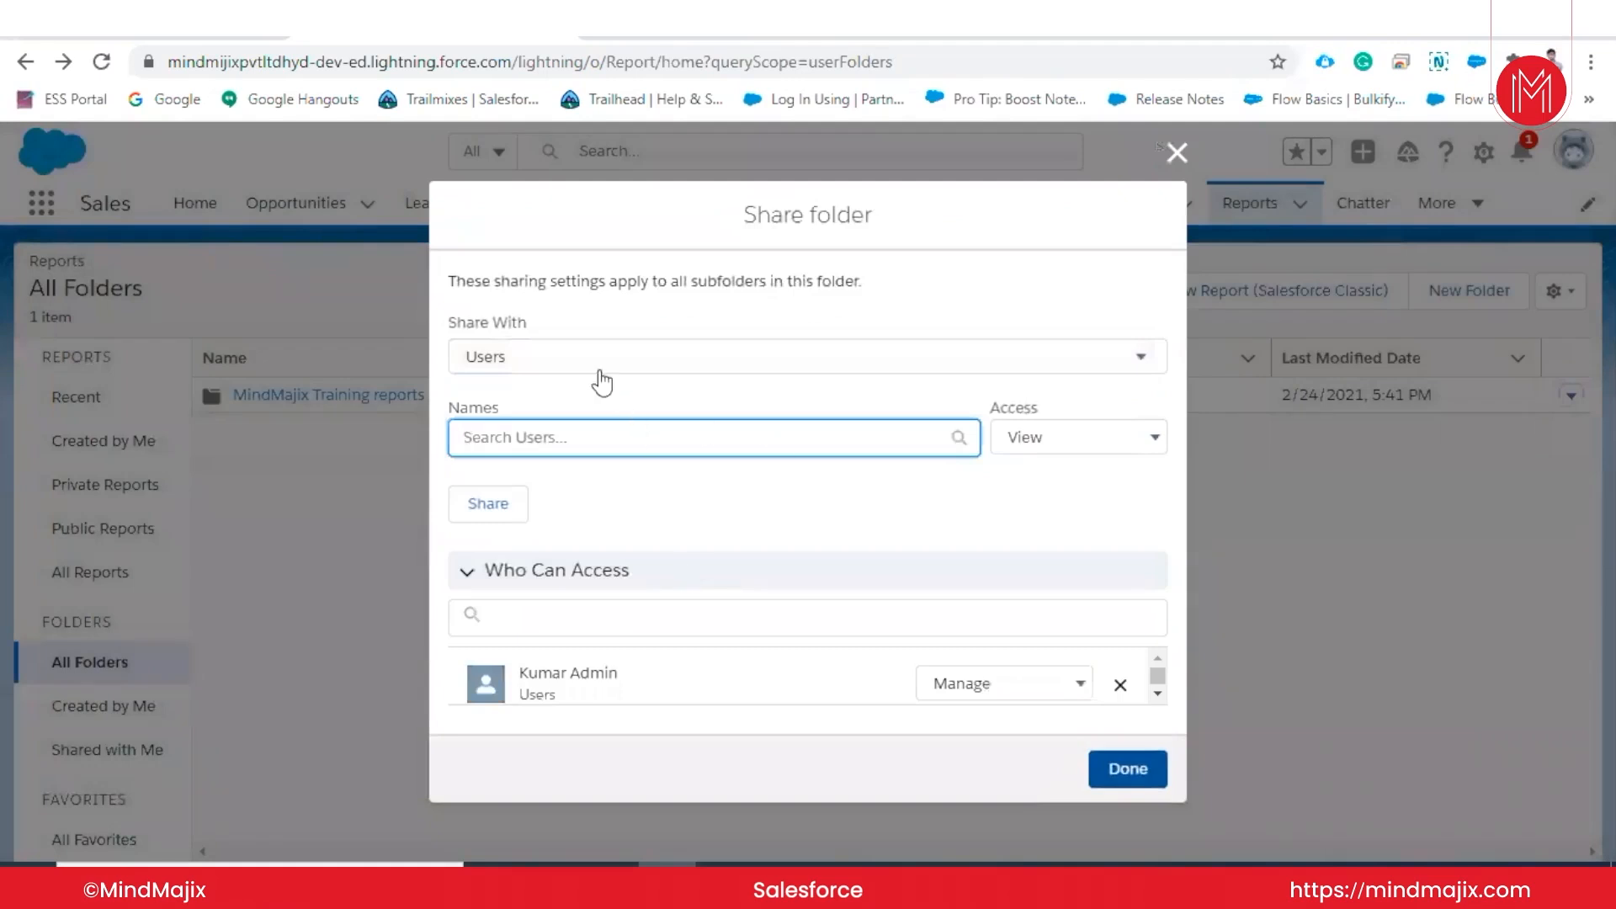
{"action": "left_click", "coordinate": [598, 356]}
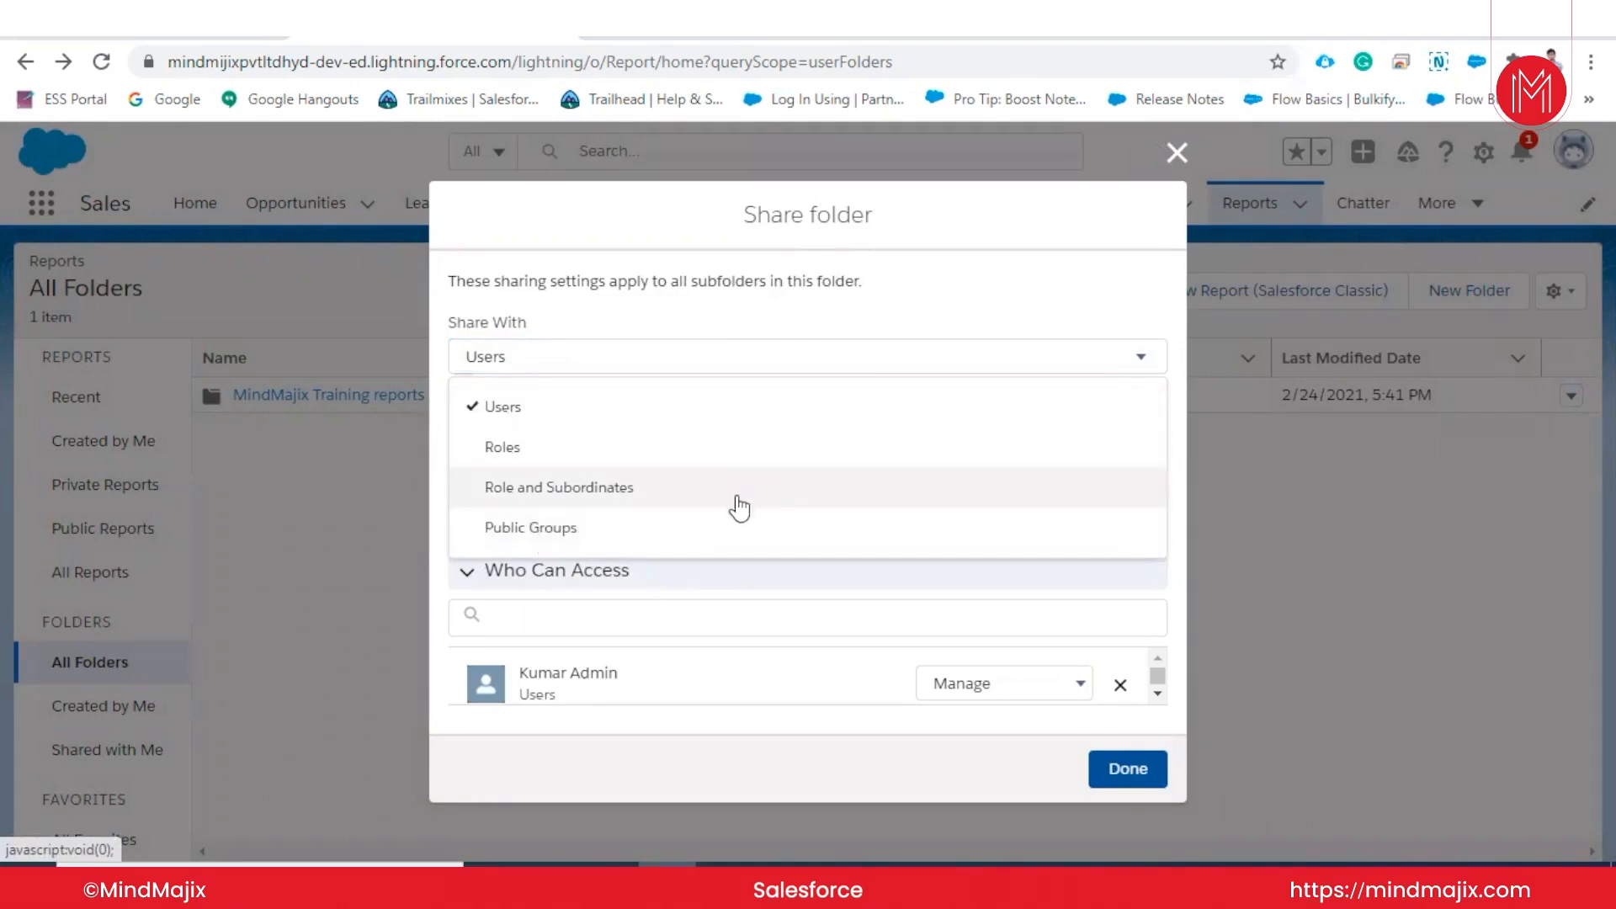
{"action": "left_click", "coordinate": [704, 549]}
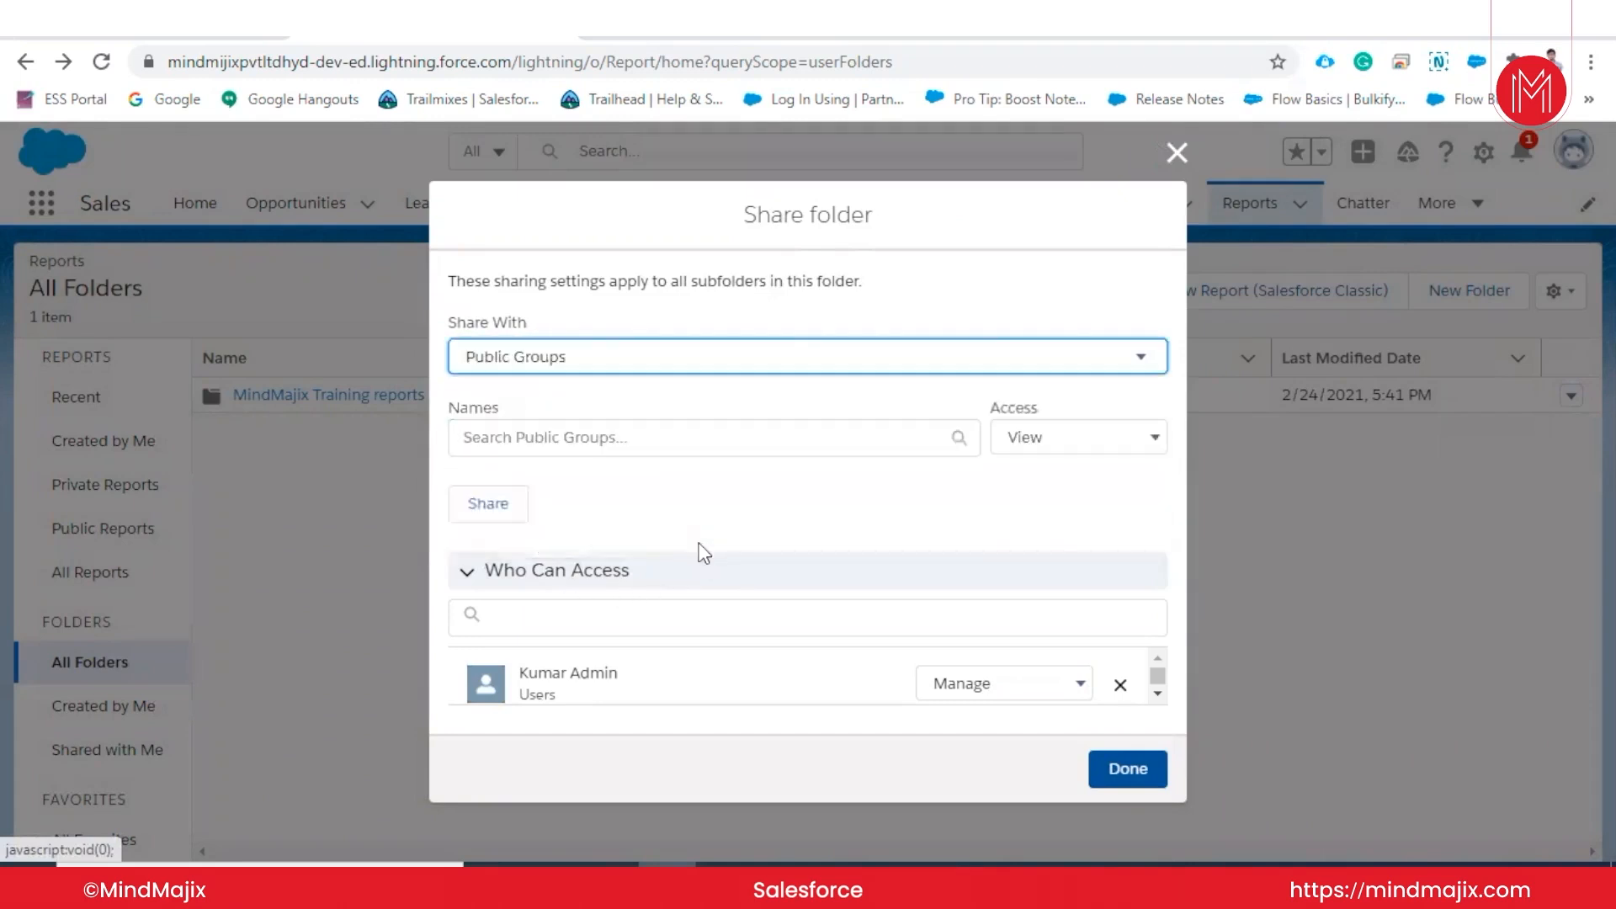
{"action": "left_click", "coordinate": [672, 434]}
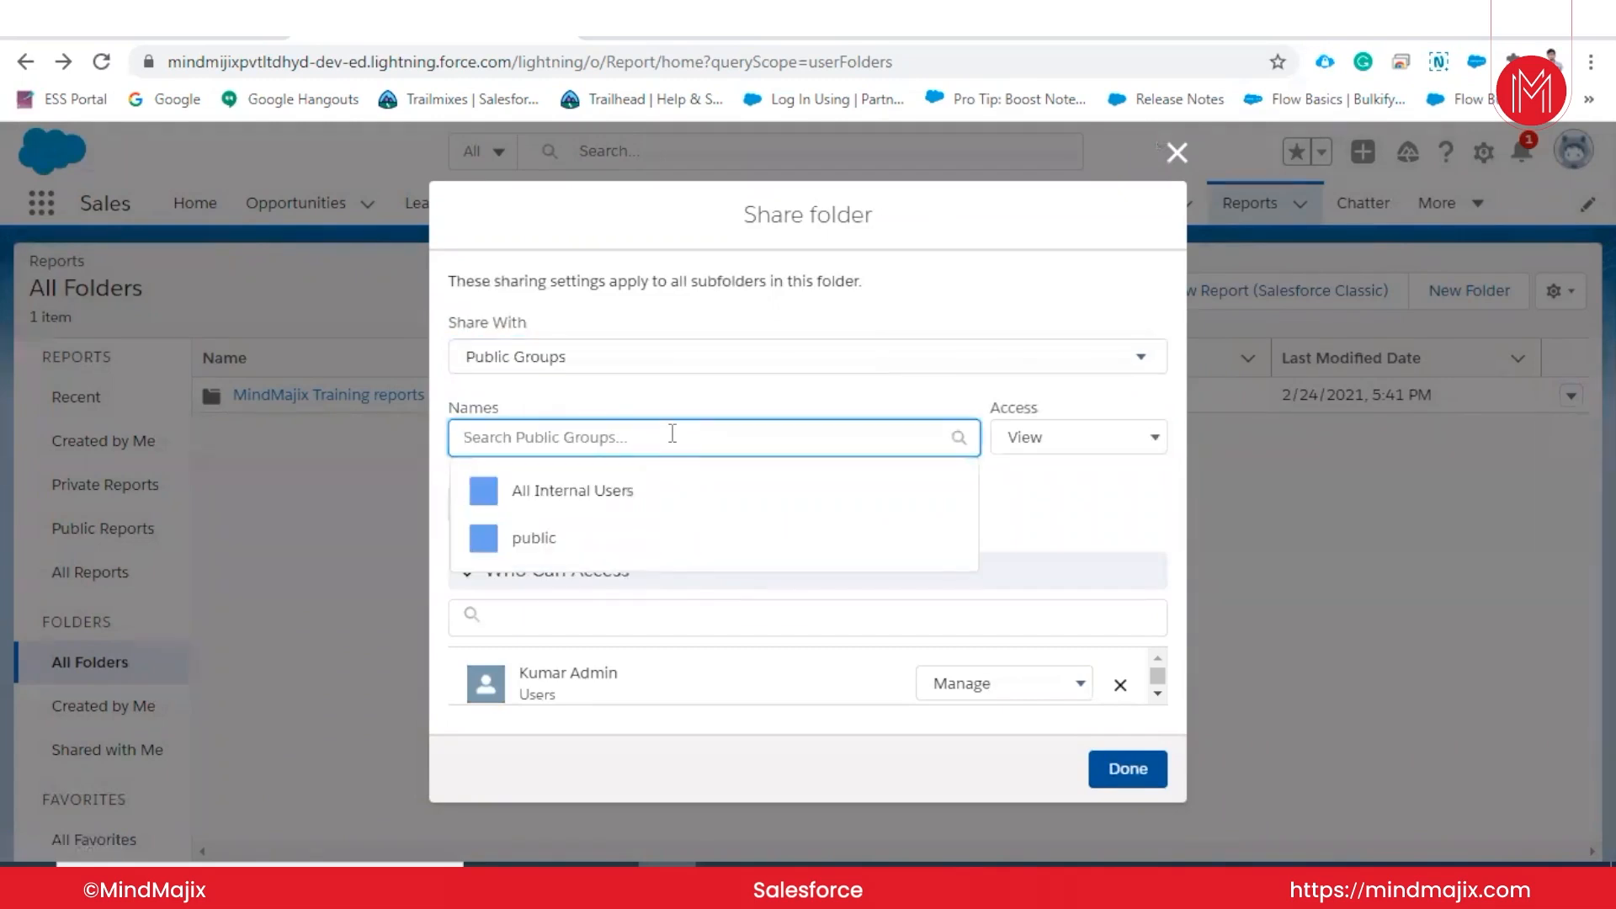
{"action": "left_click", "coordinate": [615, 507]}
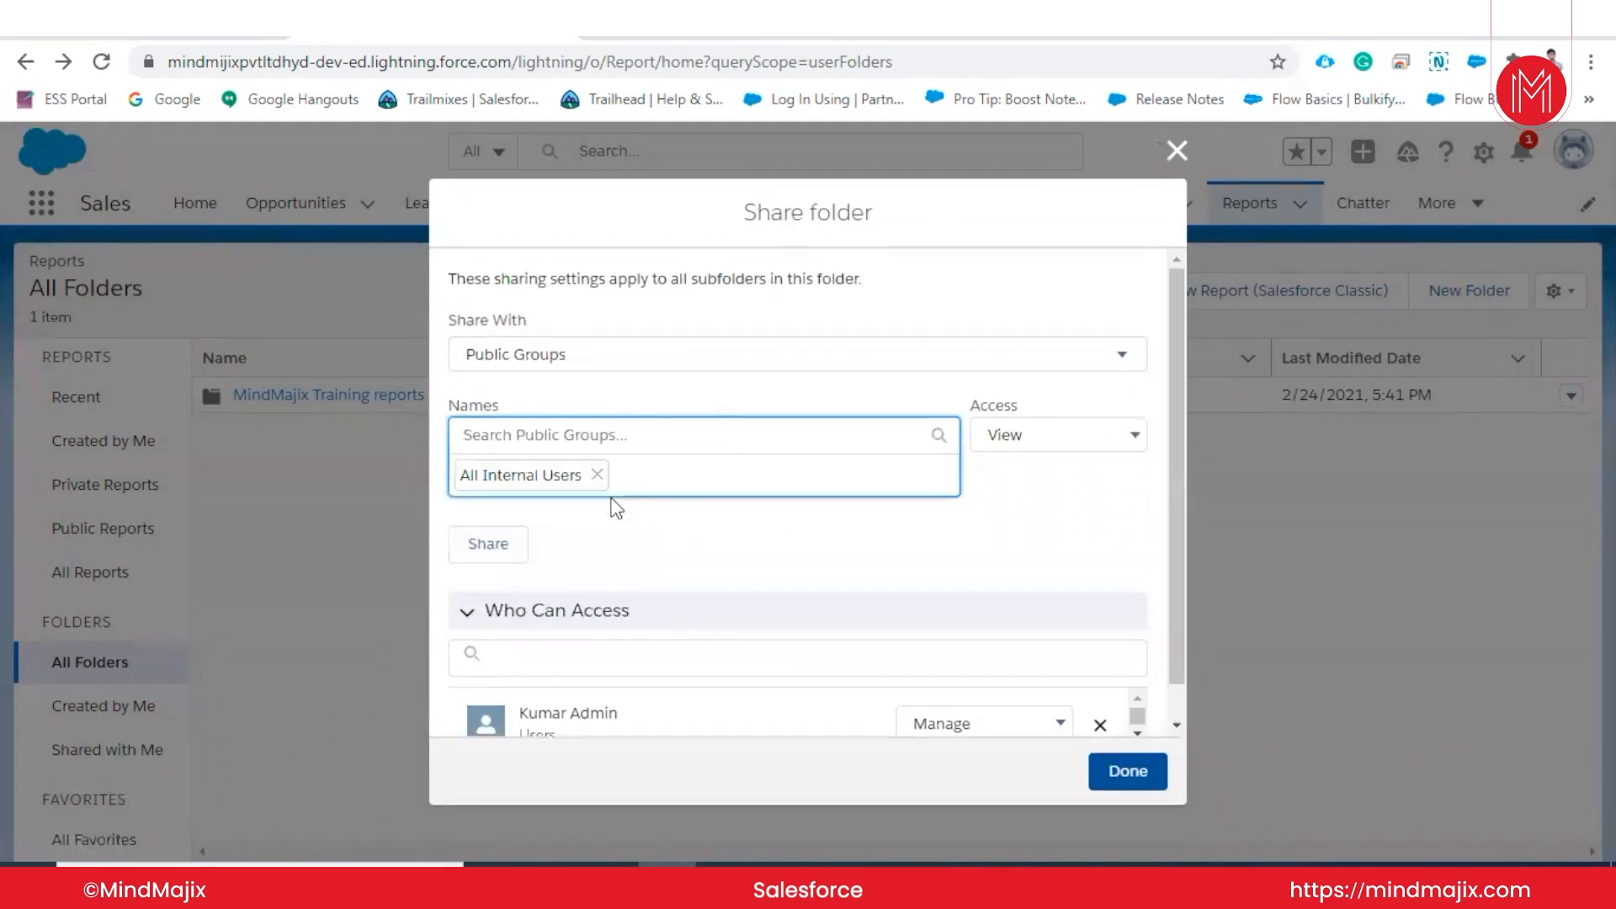
{"action": "left_click", "coordinate": [1043, 442]}
{"action": "left_click", "coordinate": [1034, 530]}
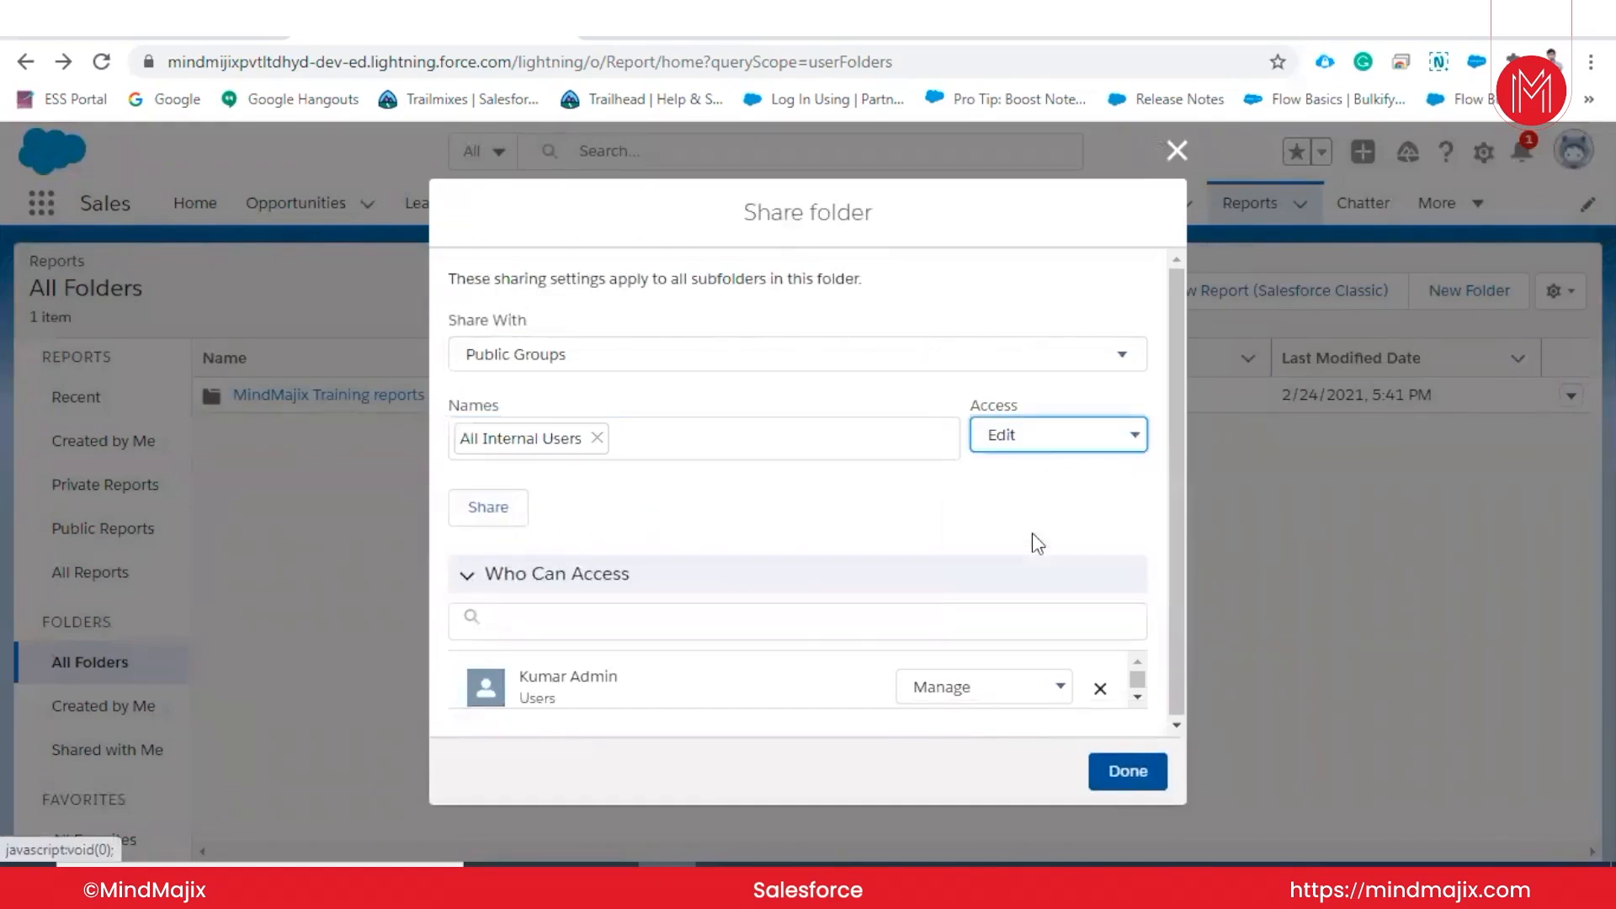
- Review the access levels offered for the selected group and close the folder's sharing settings
{"action": "left_click", "coordinate": [1035, 435]}
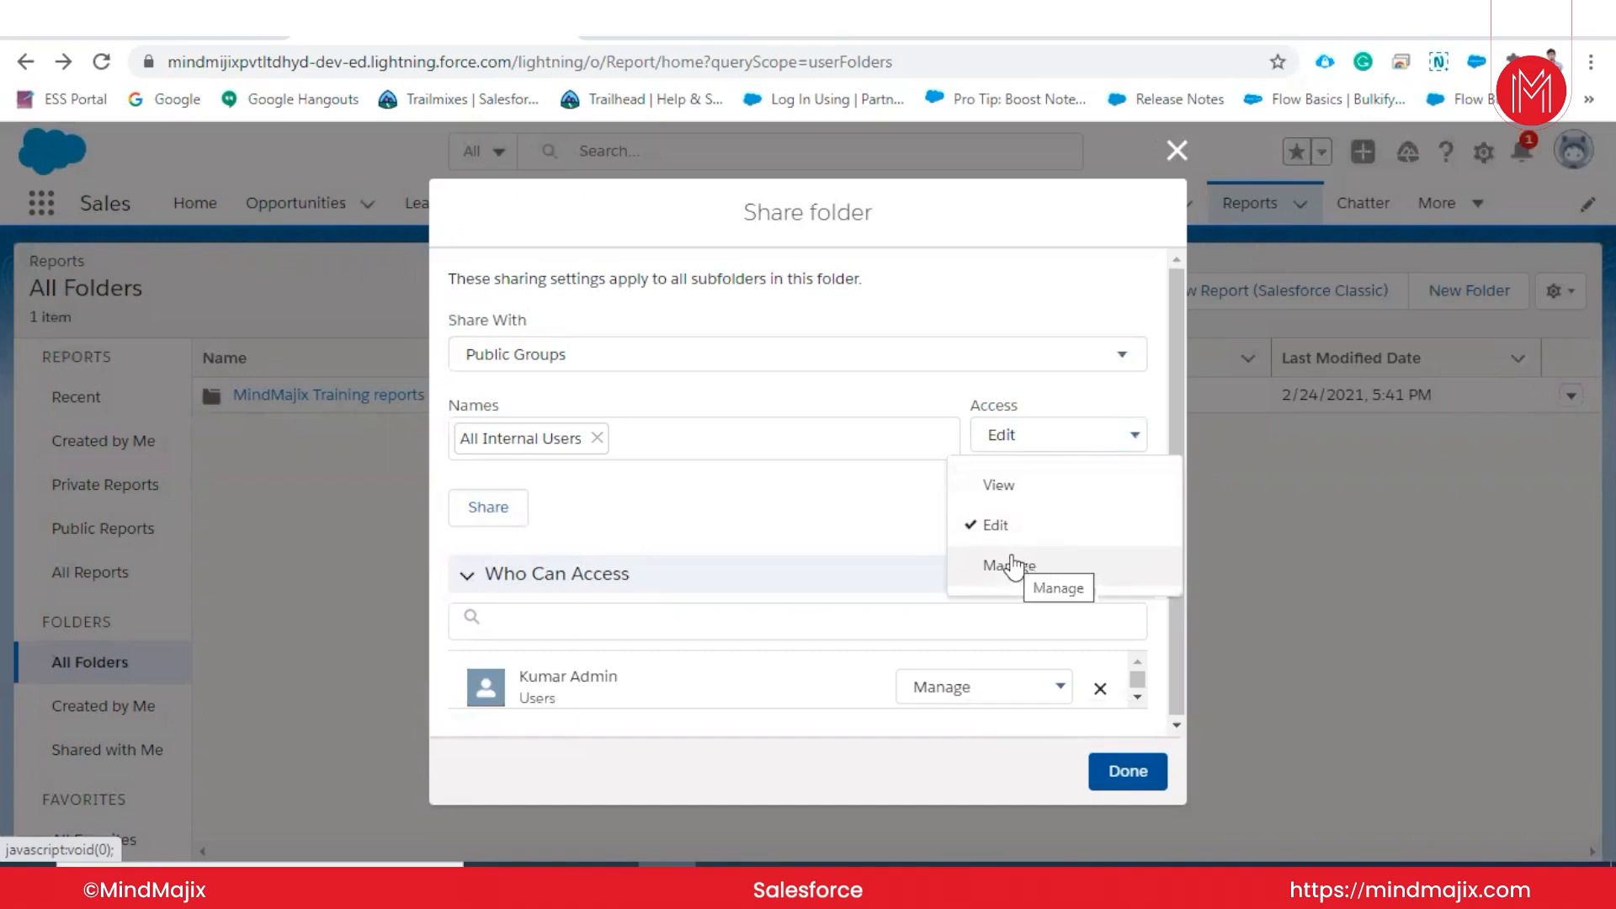
{"action": "left_click", "coordinate": [722, 537]}
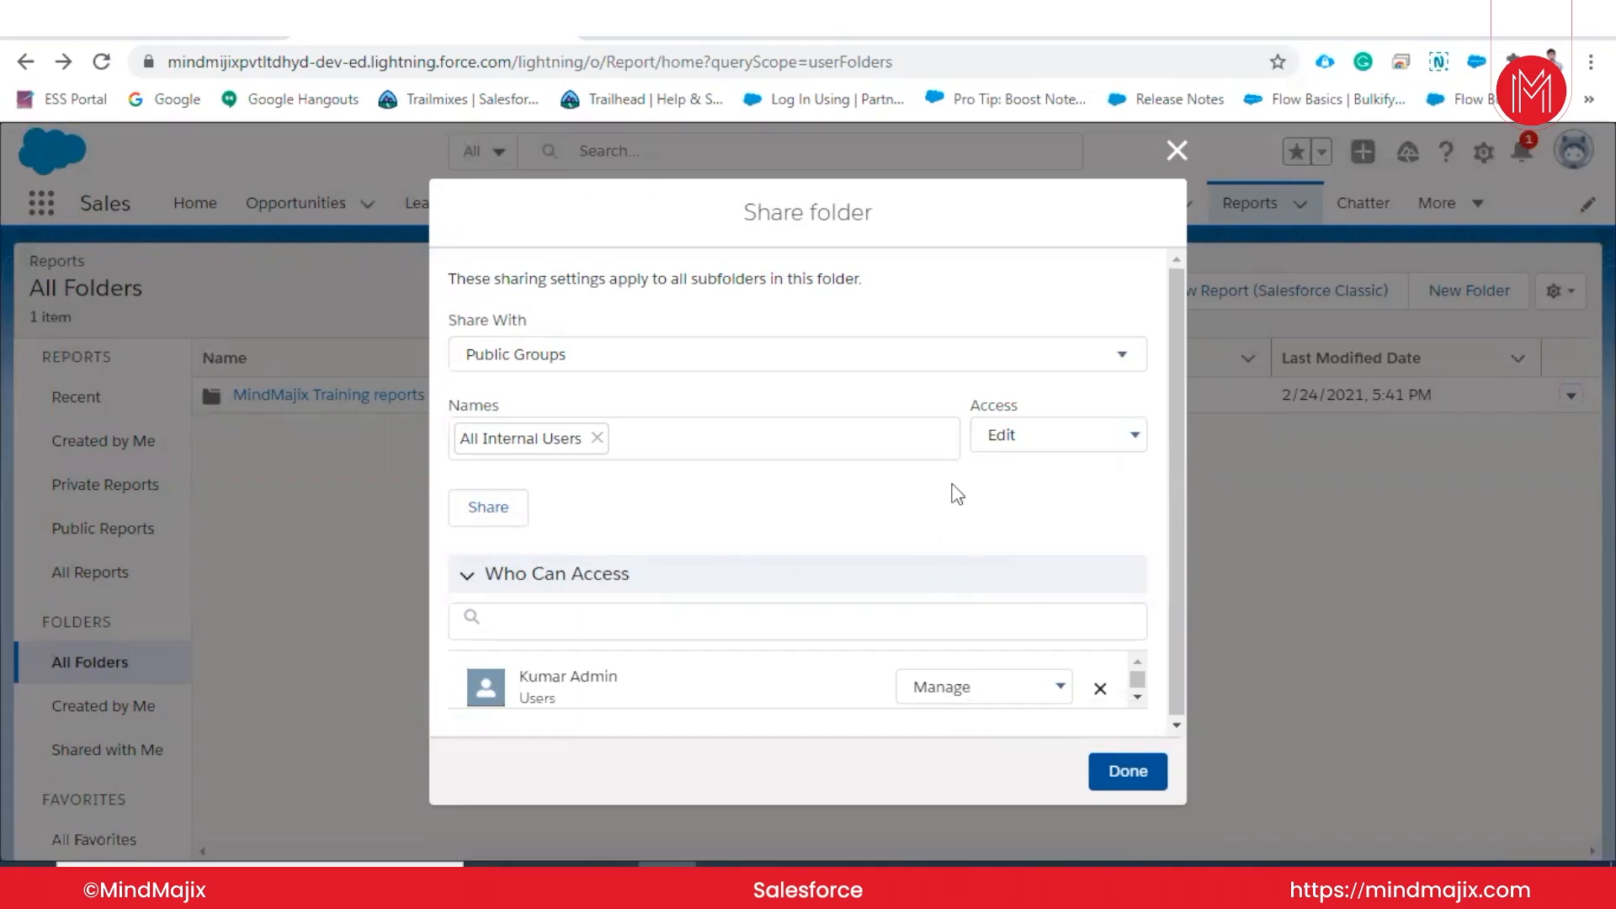
{"action": "scroll", "coordinate": [642, 679], "scroll_direction": "down", "scroll_amount": 1}
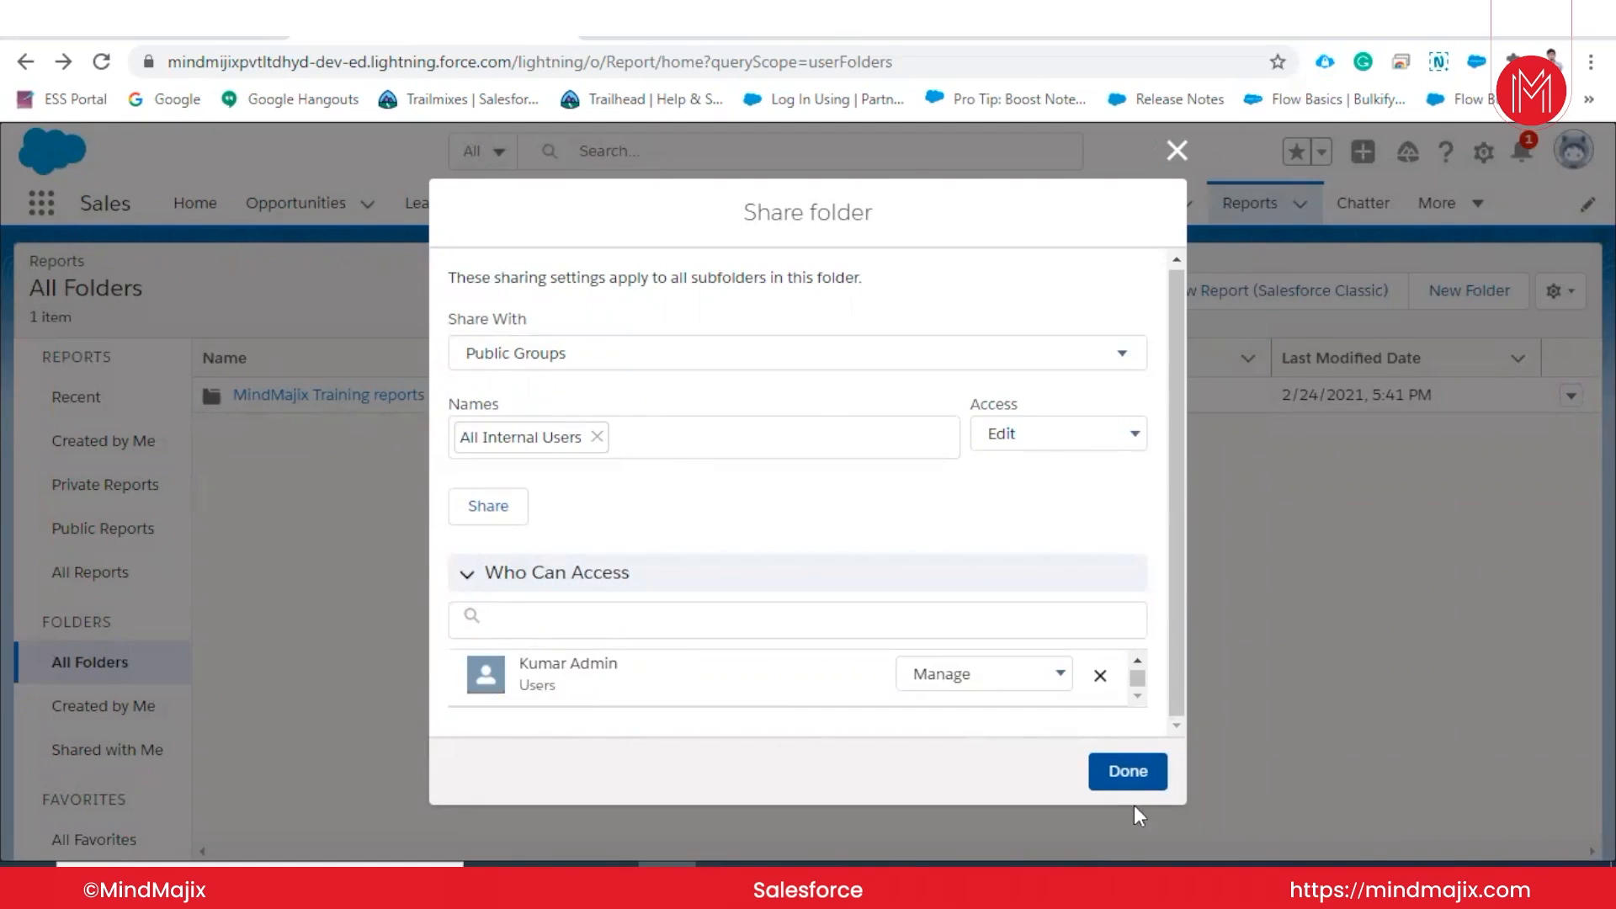
{"action": "left_click", "coordinate": [1128, 772]}
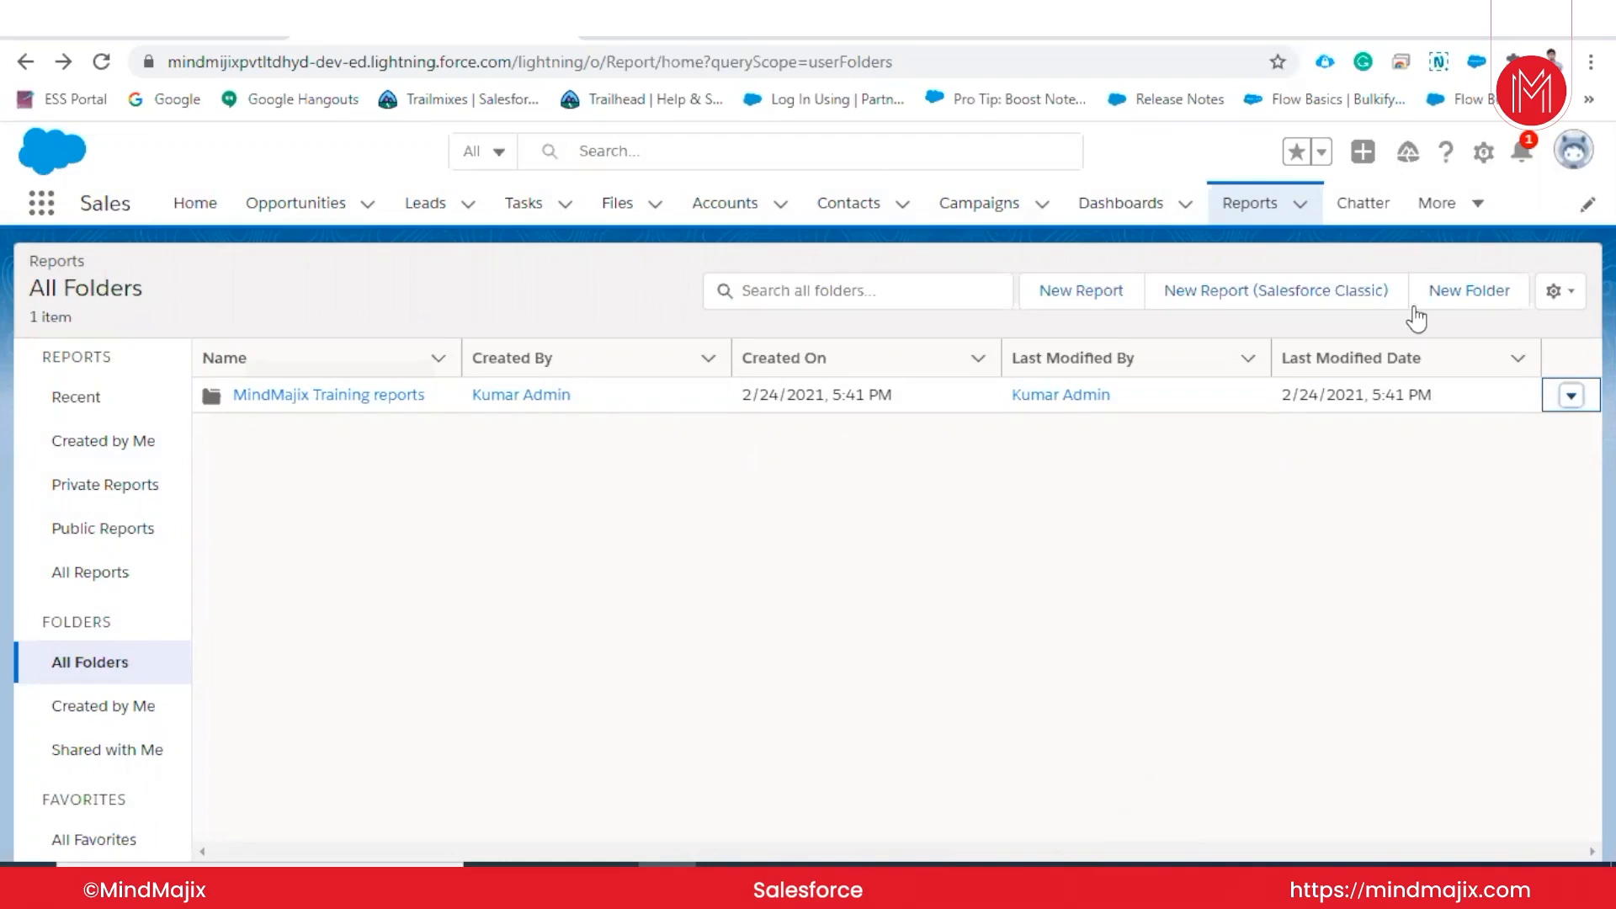
- Open Salesforce Setup and switch to the Notepad++ notes to read the permissions required for report functionalities
{"action": "left_click", "coordinate": [1483, 153]}
{"action": "left_click", "coordinate": [1398, 240]}
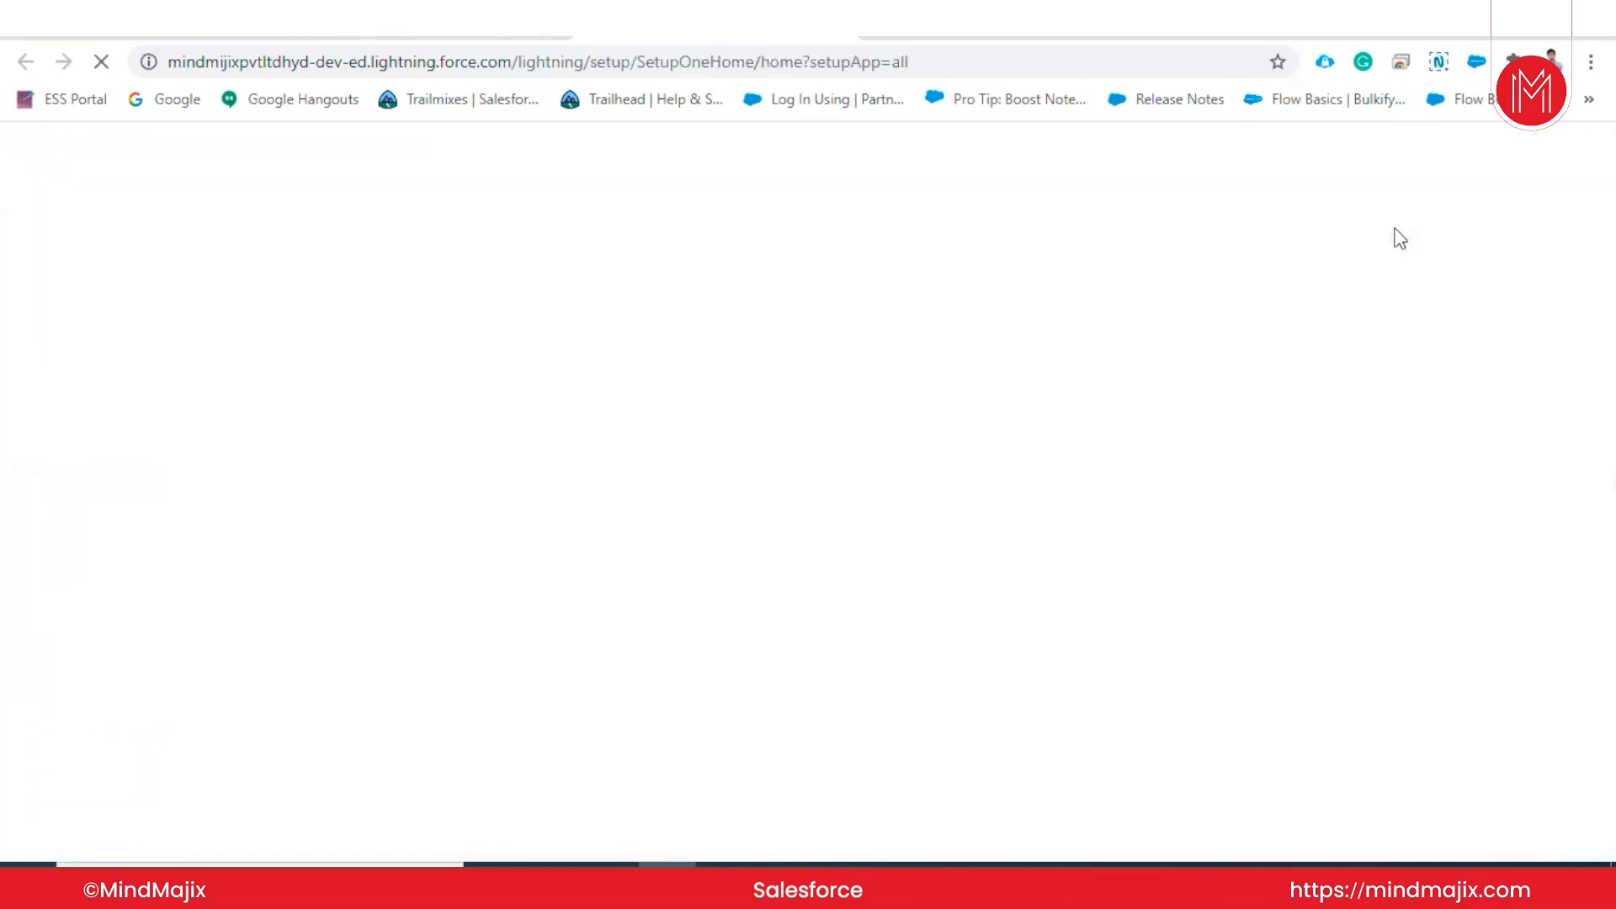
{"action": "left_click", "coordinate": [724, 884]}
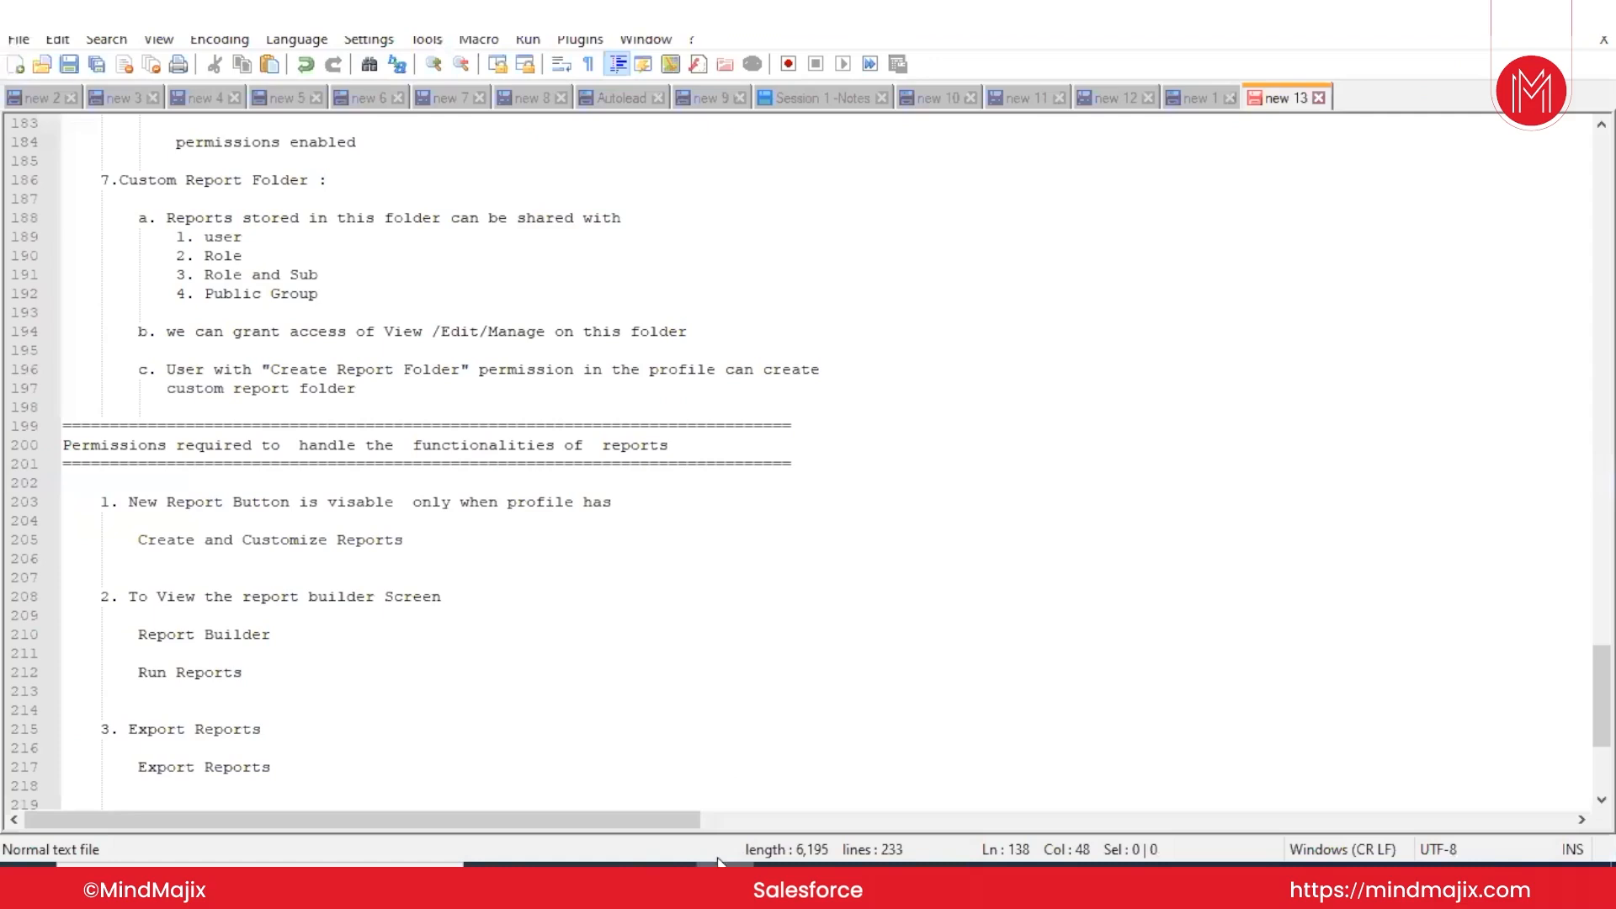
{"action": "scroll", "coordinate": [540, 592], "scroll_direction": "up", "scroll_amount": 2}
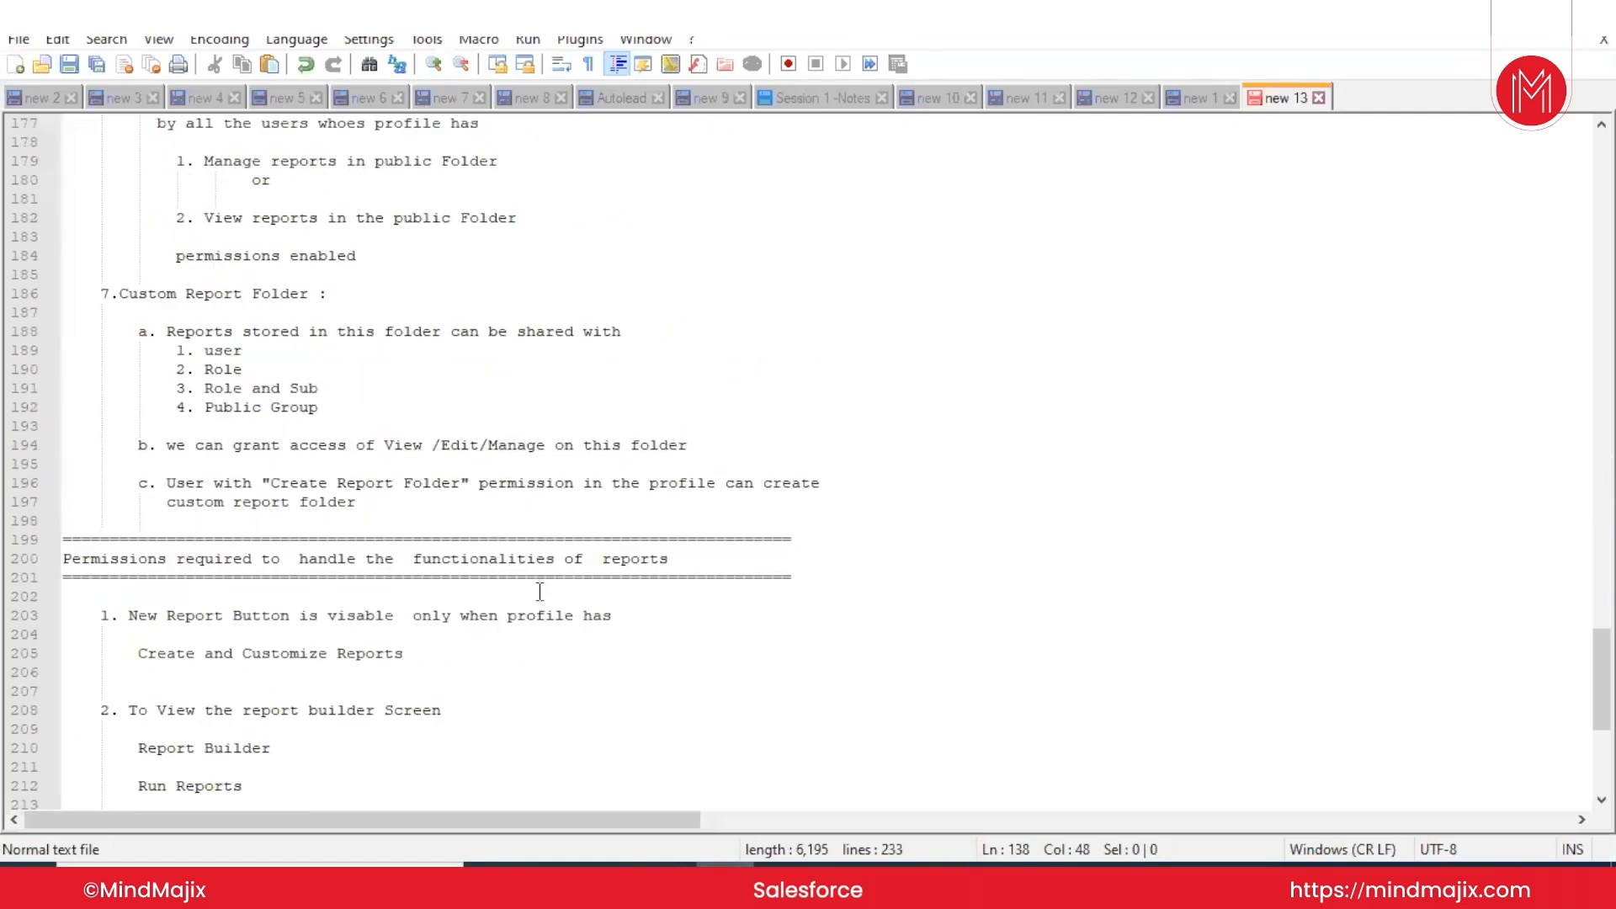
{"action": "scroll", "coordinate": [540, 592], "scroll_direction": "down", "scroll_amount": 6}
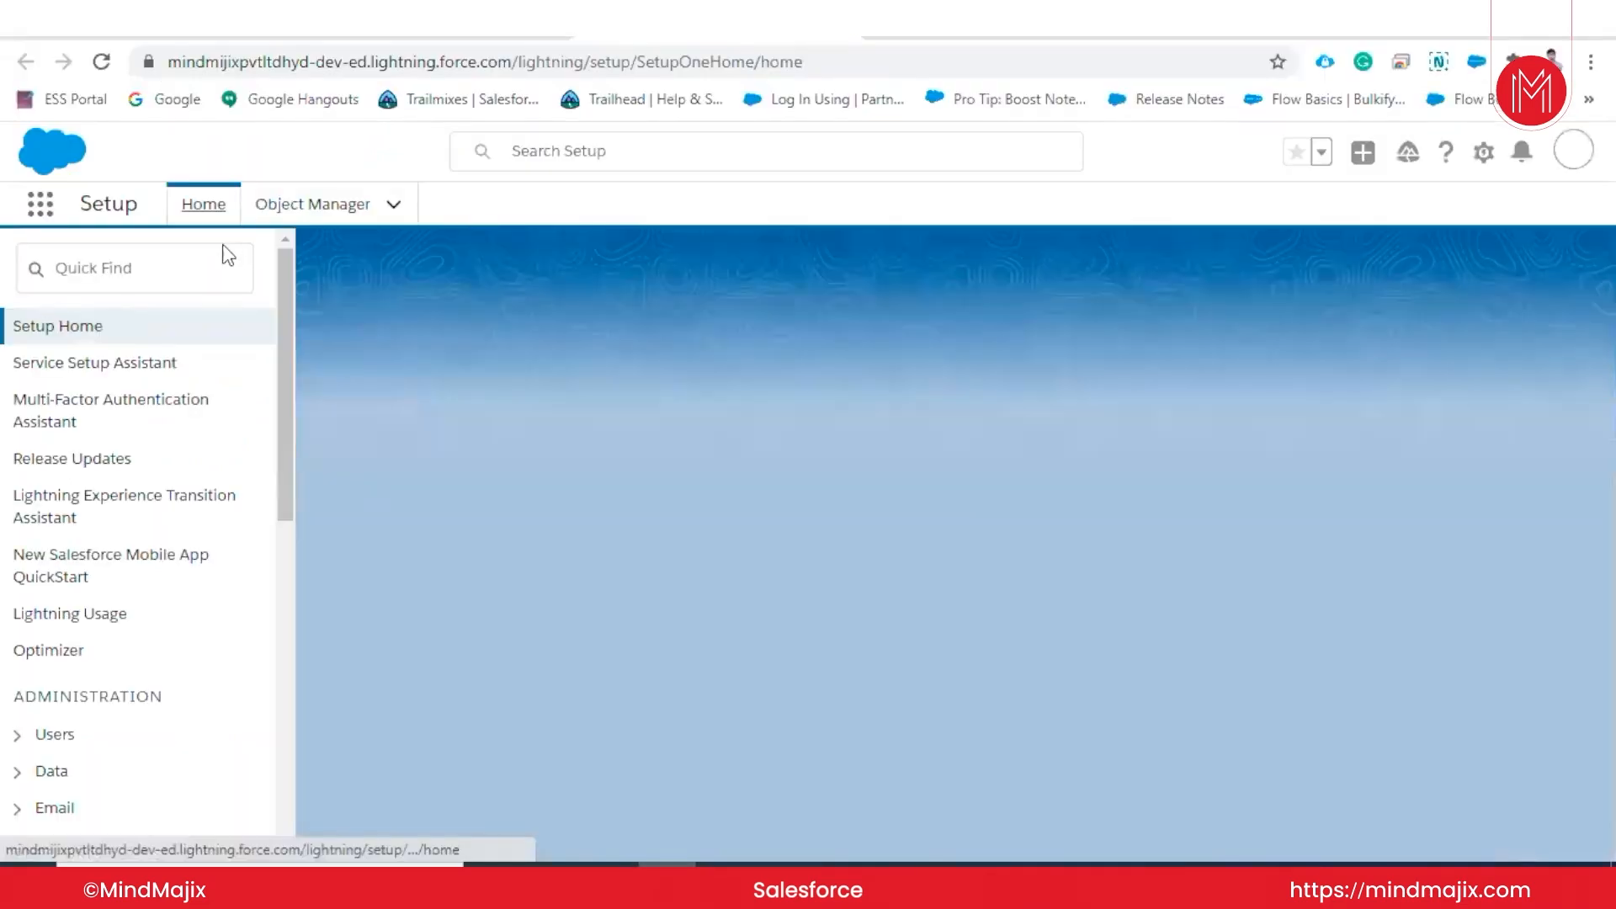
- Search Setup for "profile" and open the Profiles page
{"action": "left_click", "coordinate": [204, 278]}
{"action": "type", "text": "p"}
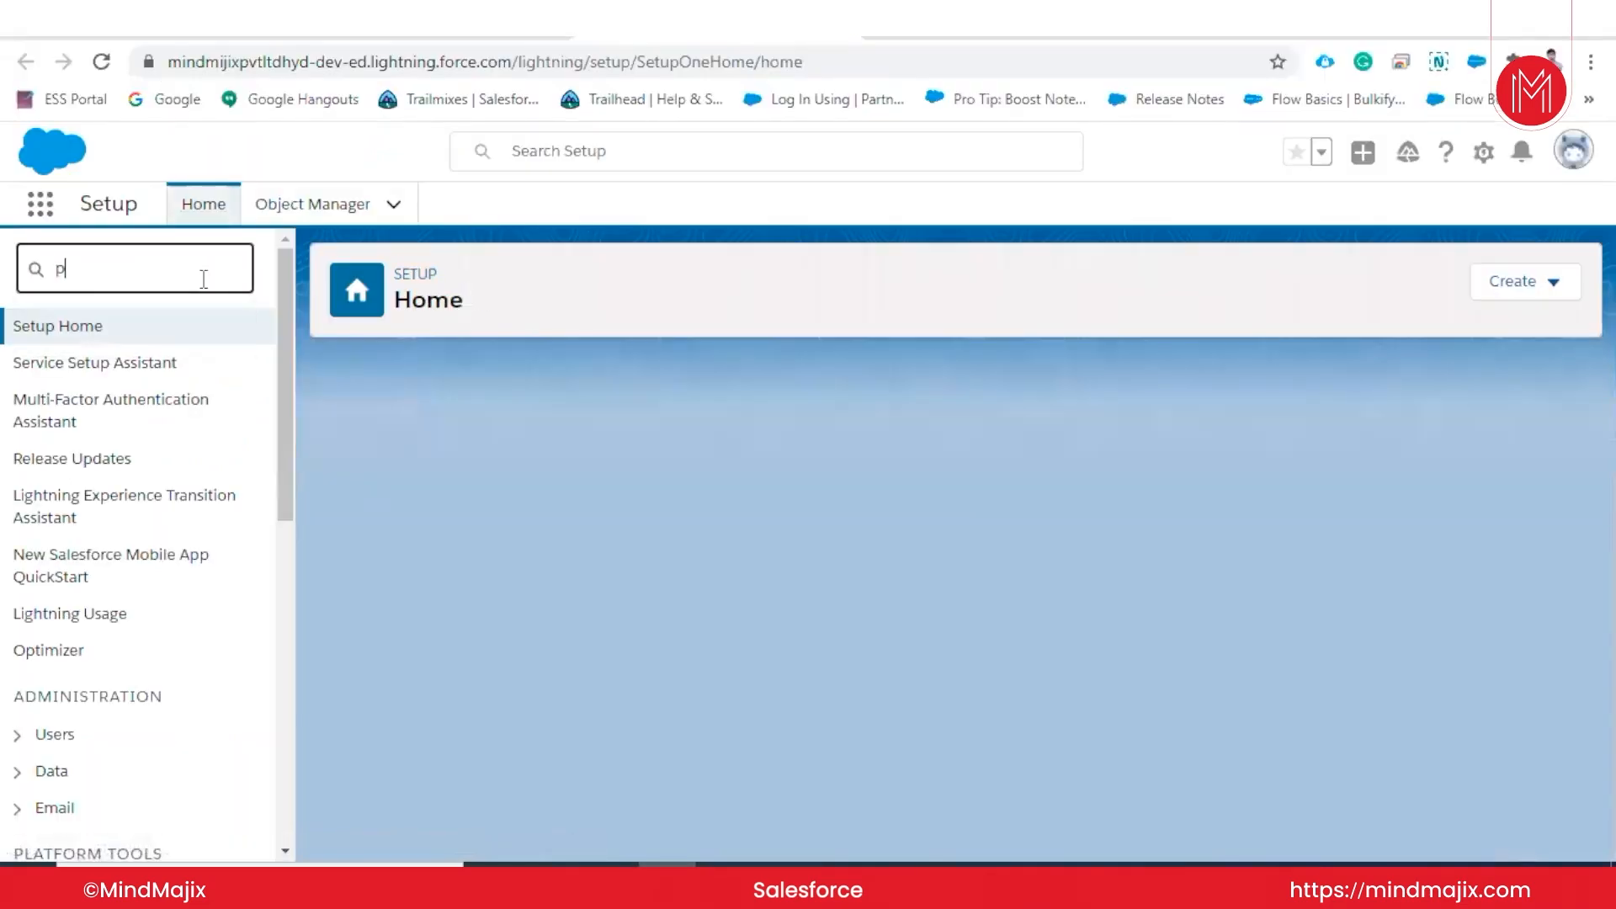
{"action": "type", "text": "rofile"}
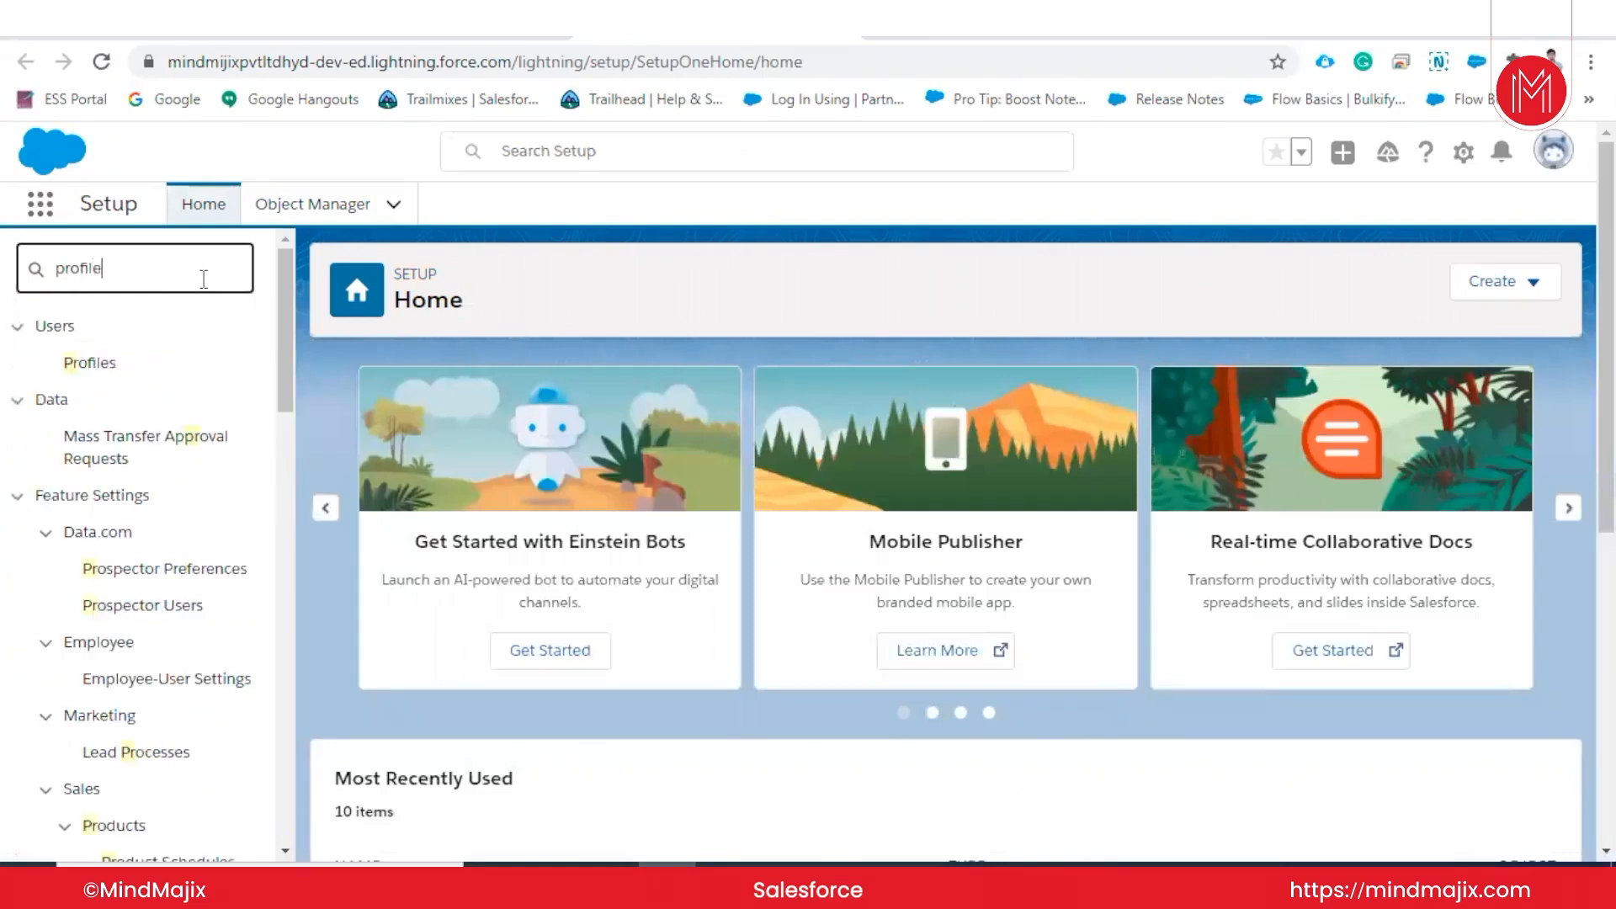
{"action": "left_click", "coordinate": [92, 371]}
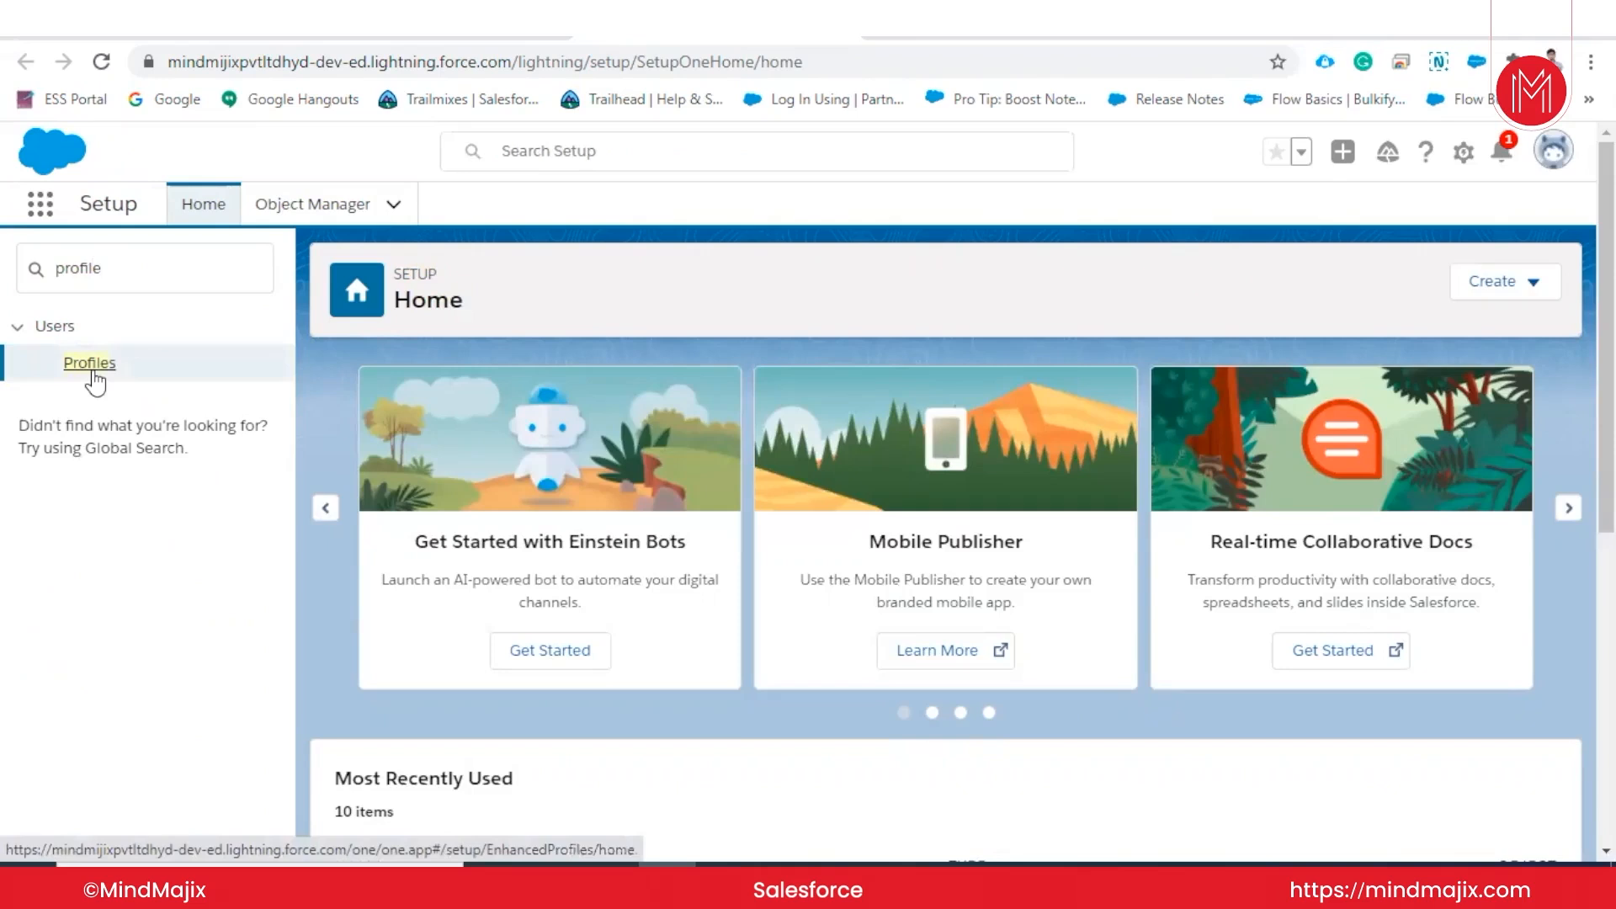
{"action": "left_click", "coordinate": [92, 370]}
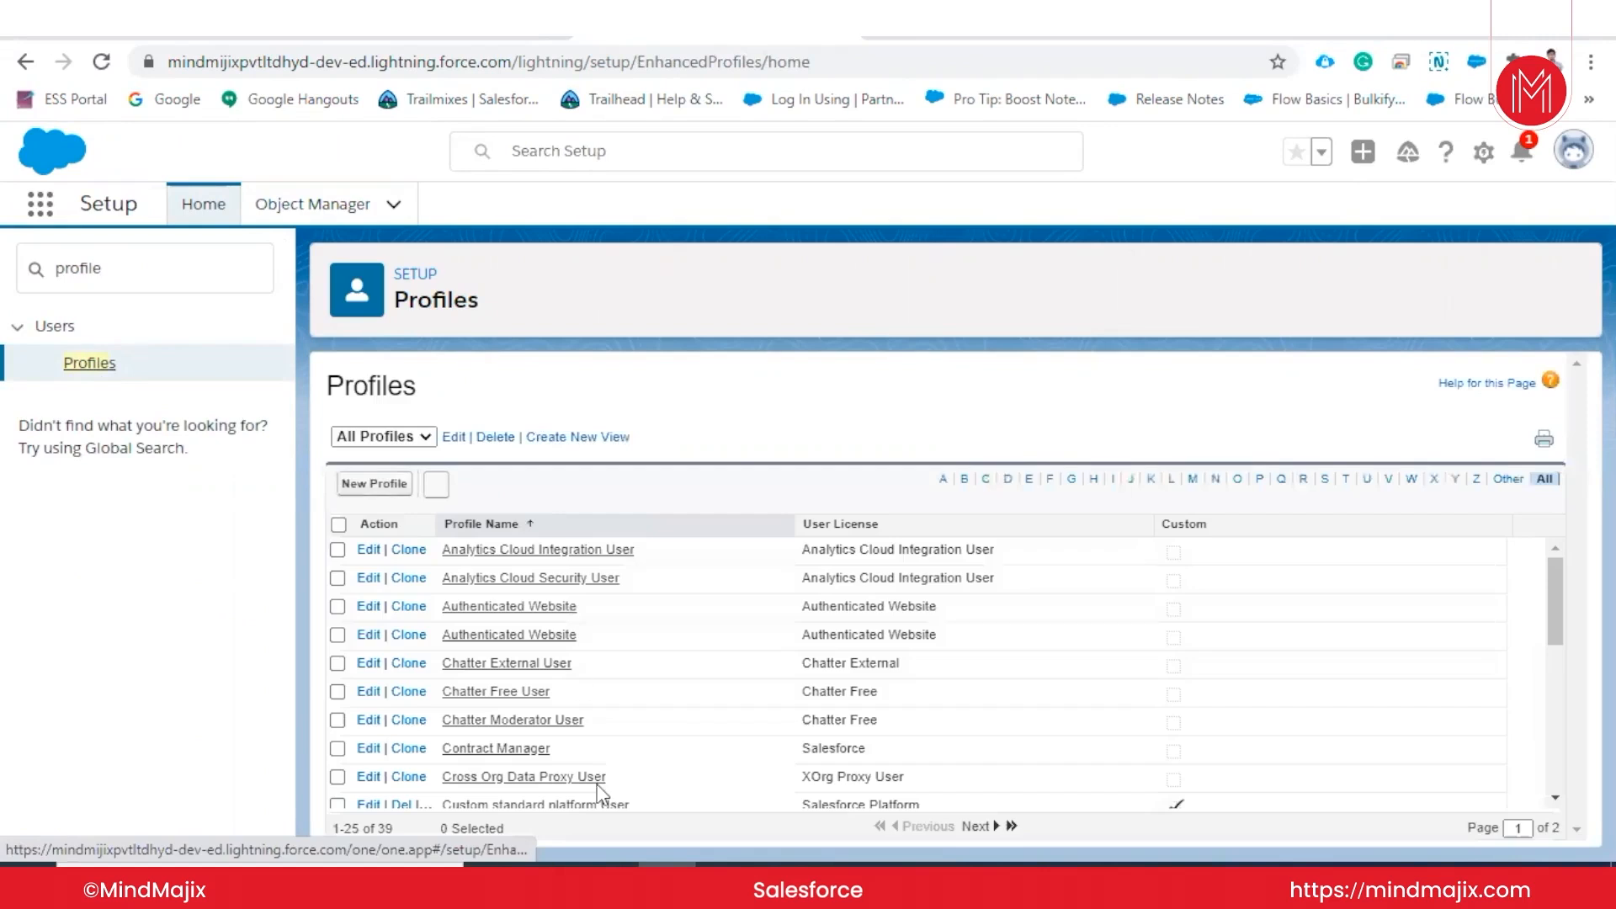
- Browse the profile list and open the Custom standard platform User profile
{"action": "scroll", "coordinate": [604, 717], "scroll_direction": "down", "scroll_amount": 4}
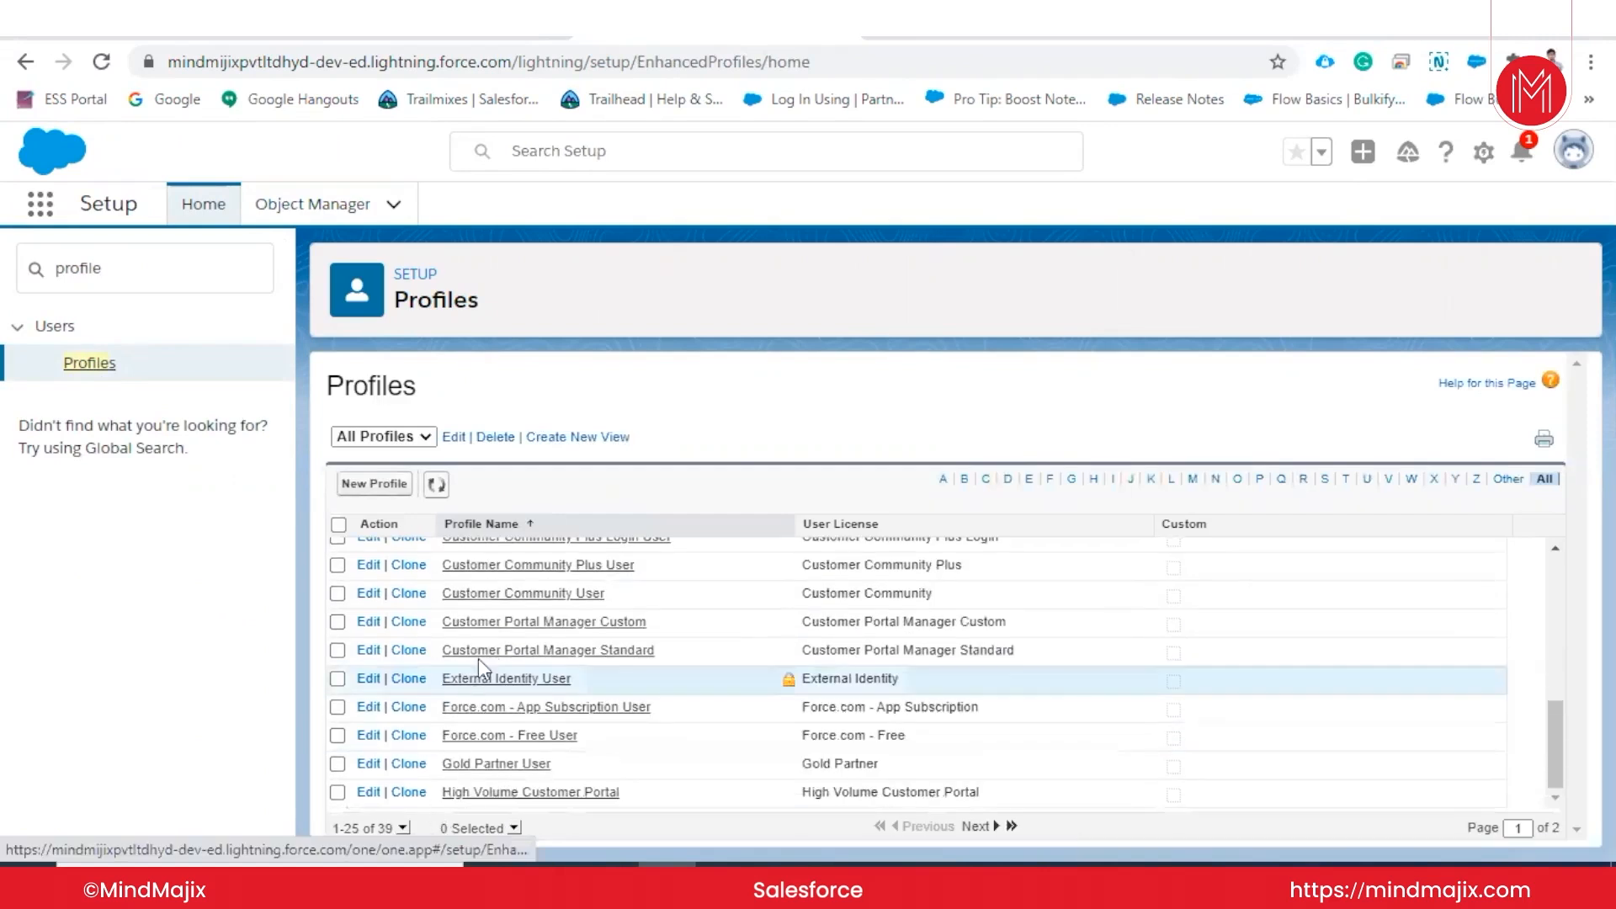
{"action": "scroll", "coordinate": [471, 724], "scroll_direction": "up", "scroll_amount": 4}
{"action": "scroll", "coordinate": [474, 665], "scroll_direction": "down", "scroll_amount": 3}
{"action": "scroll", "coordinate": [472, 623], "scroll_direction": "up", "scroll_amount": 5}
{"action": "scroll", "coordinate": [476, 618], "scroll_direction": "down", "scroll_amount": 2}
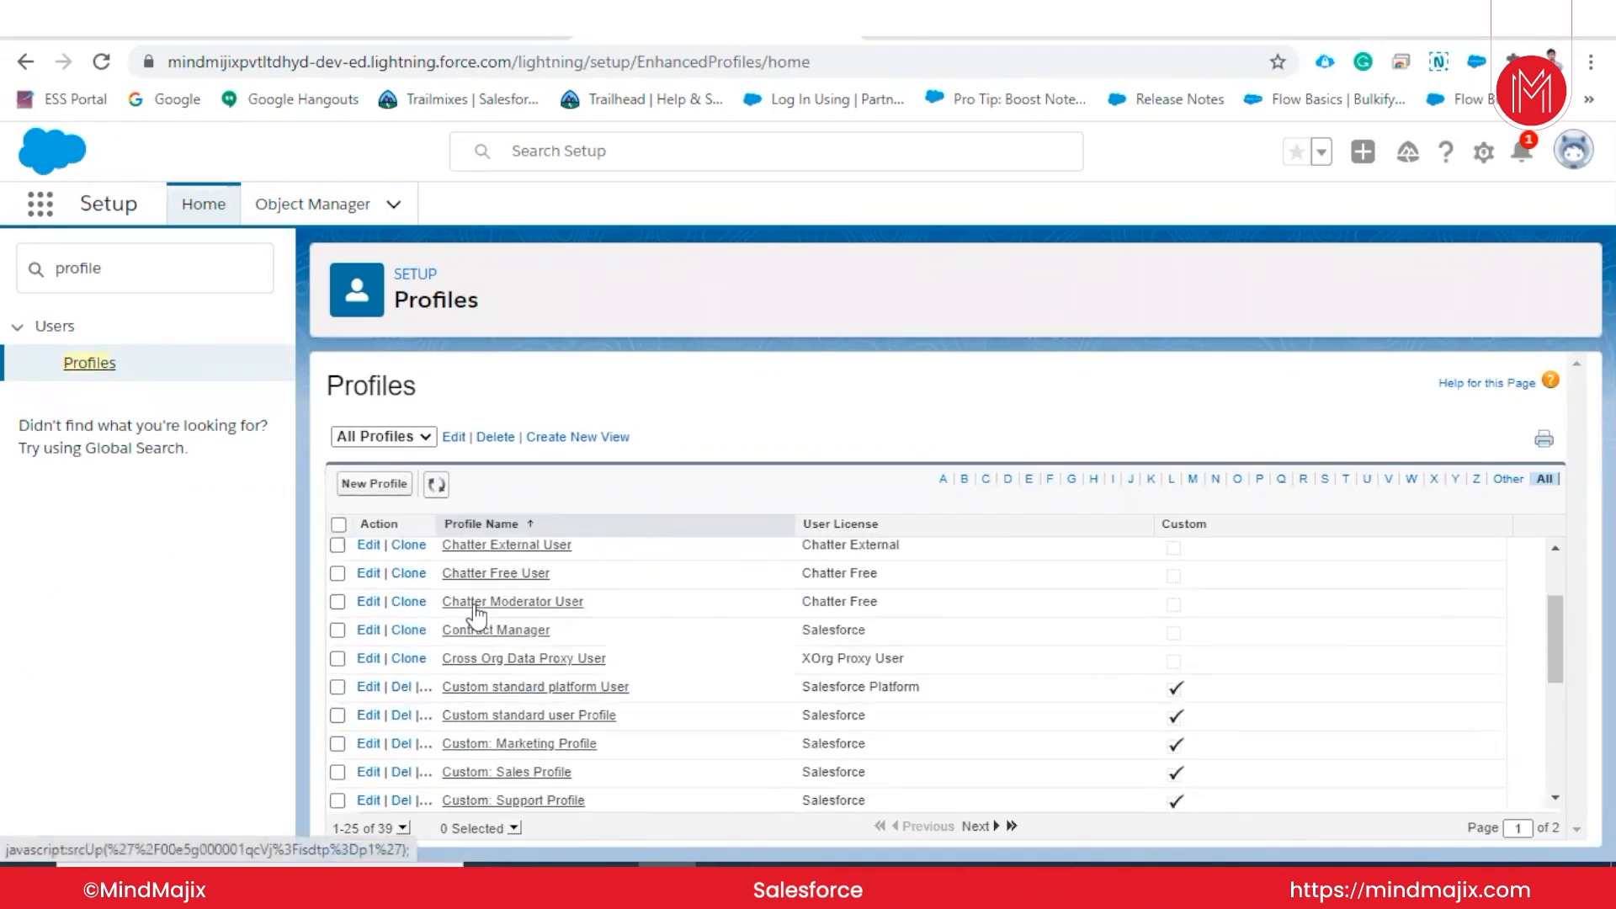
{"action": "left_click", "coordinate": [498, 688]}
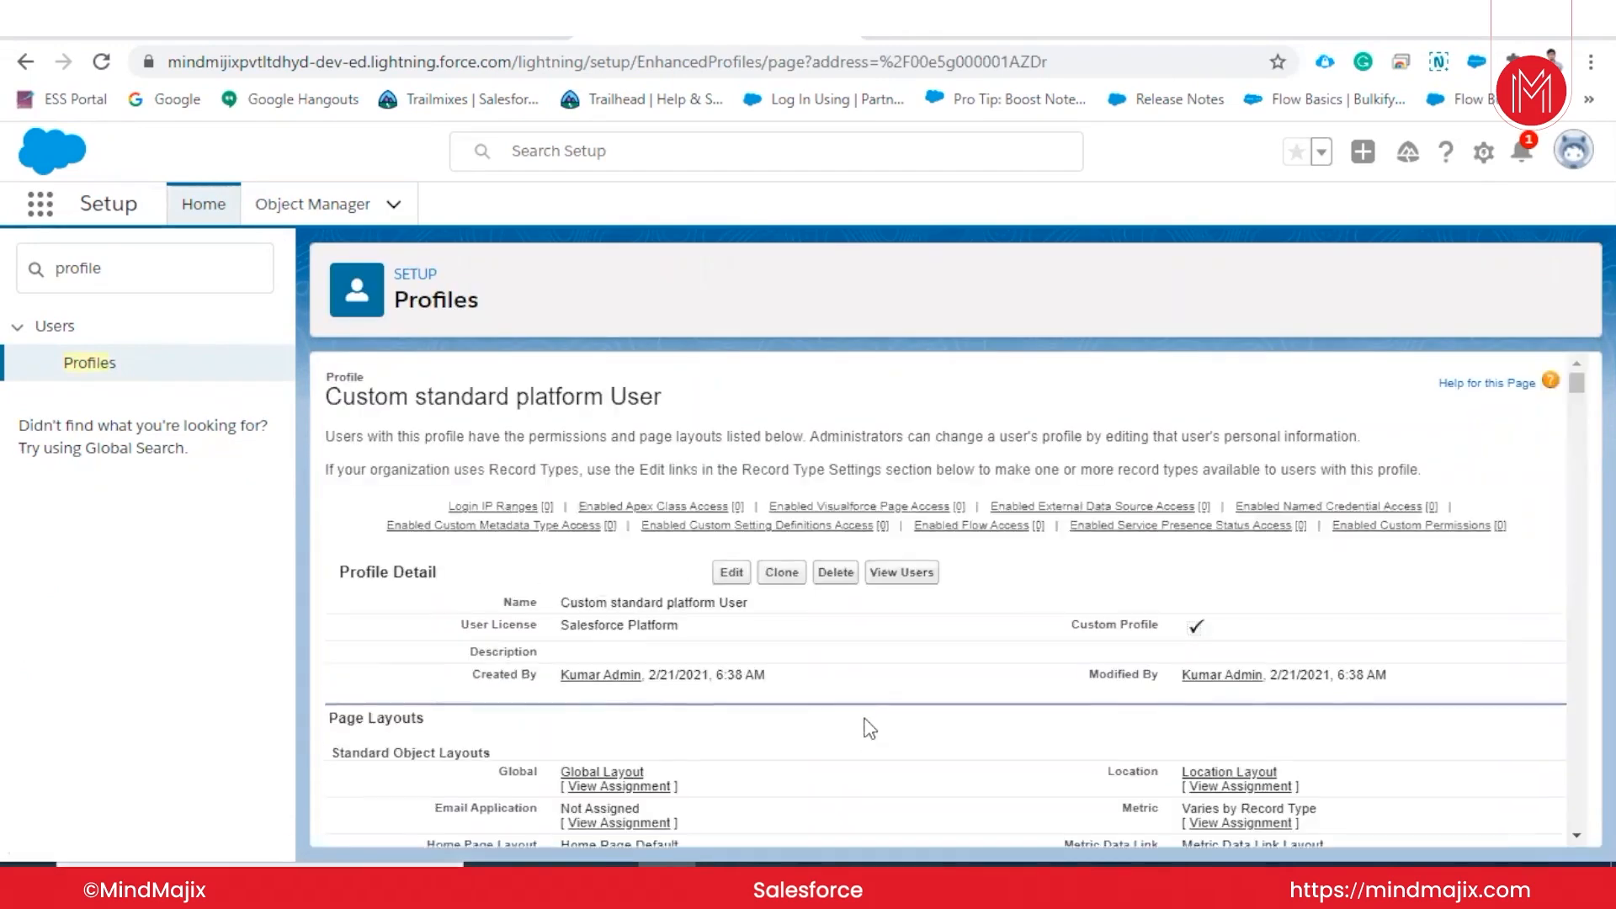
- Search the profile page for "create and" to locate the Create and Customize Reports permission, checking its name against the notes
{"action": "scroll", "coordinate": [868, 724], "scroll_direction": "down", "scroll_amount": 15}
{"action": "scroll", "coordinate": [869, 724], "scroll_direction": "down", "scroll_amount": 10}
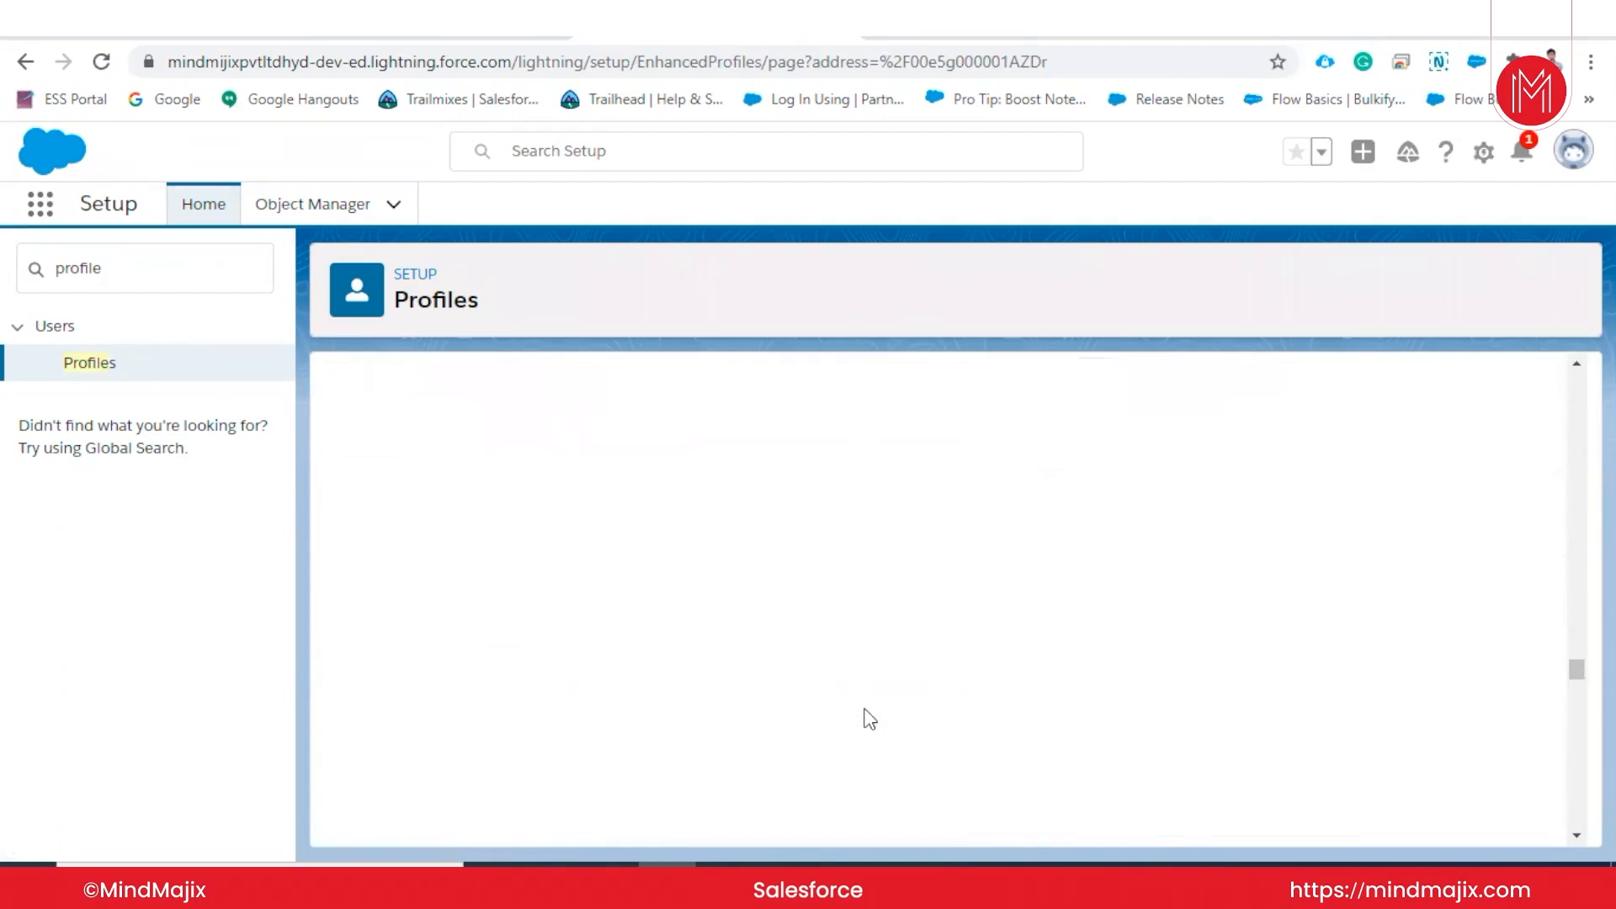
{"action": "scroll", "coordinate": [870, 711], "scroll_direction": "down", "scroll_amount": 10}
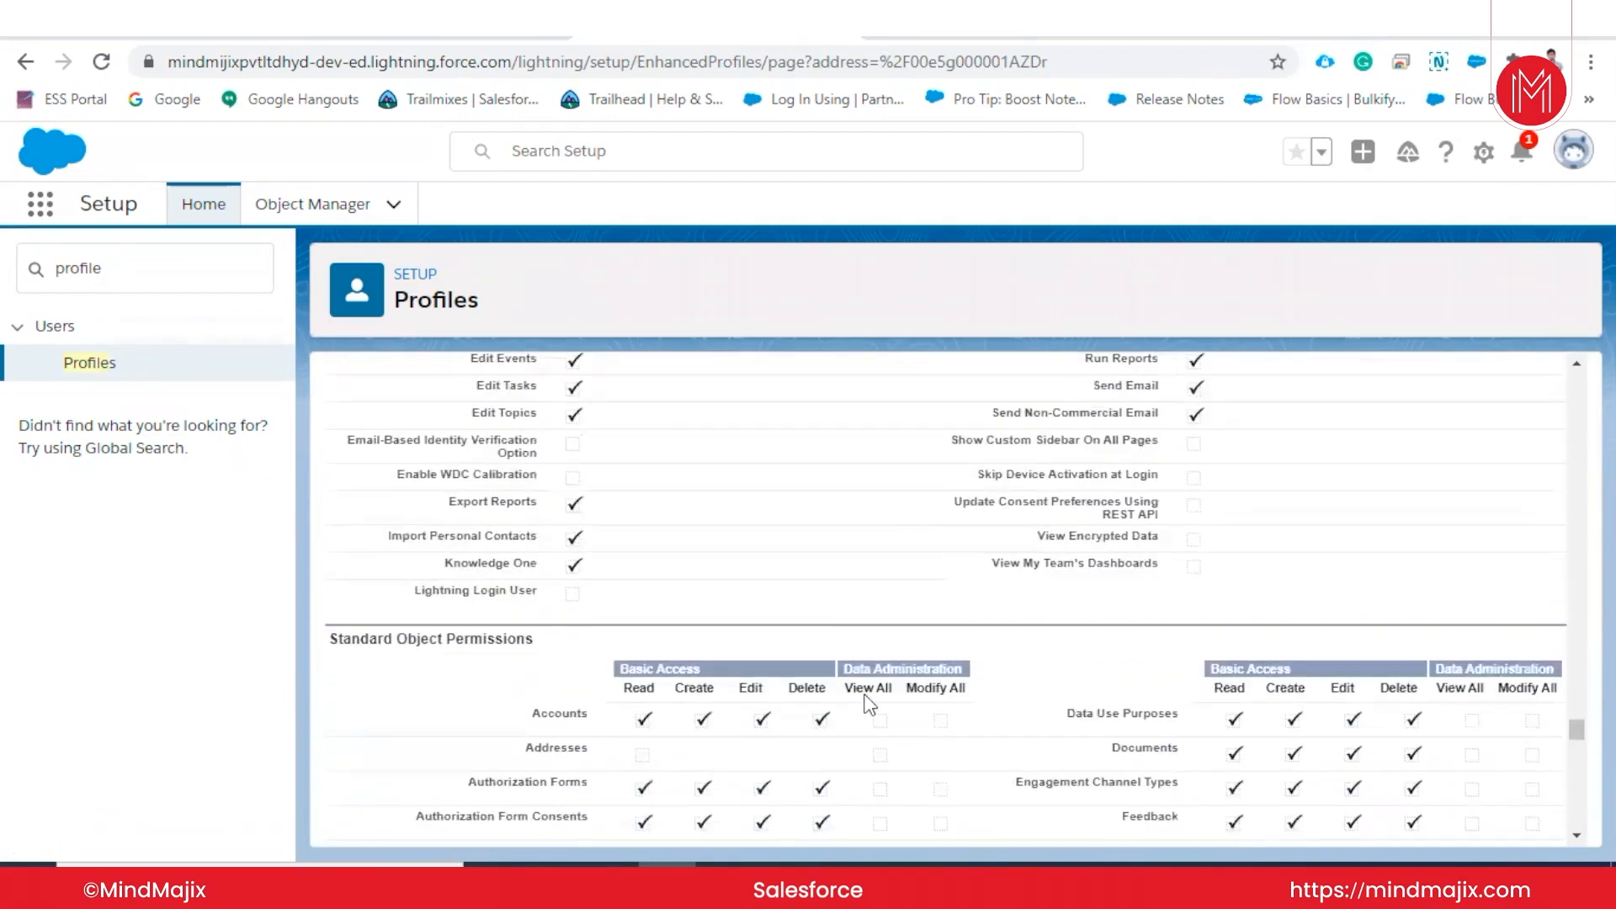
{"action": "scroll", "coordinate": [870, 705], "scroll_direction": "up", "scroll_amount": 15}
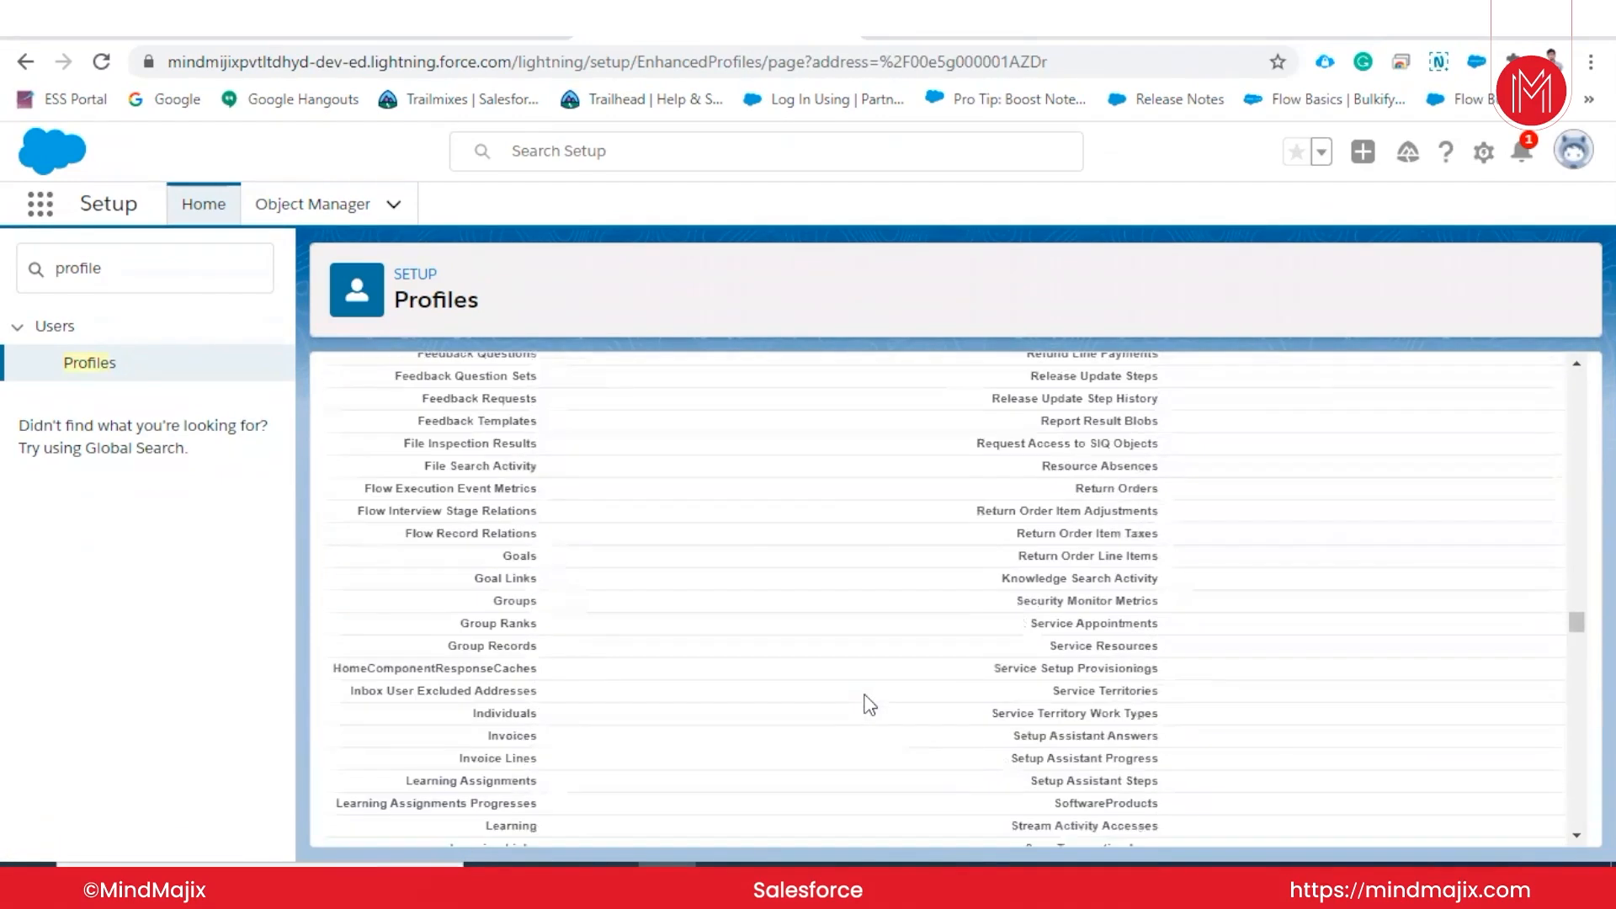
{"action": "key", "text": "ctrl+f"}
{"action": "type", "text": "create"}
{"action": "key", "text": "Return"}
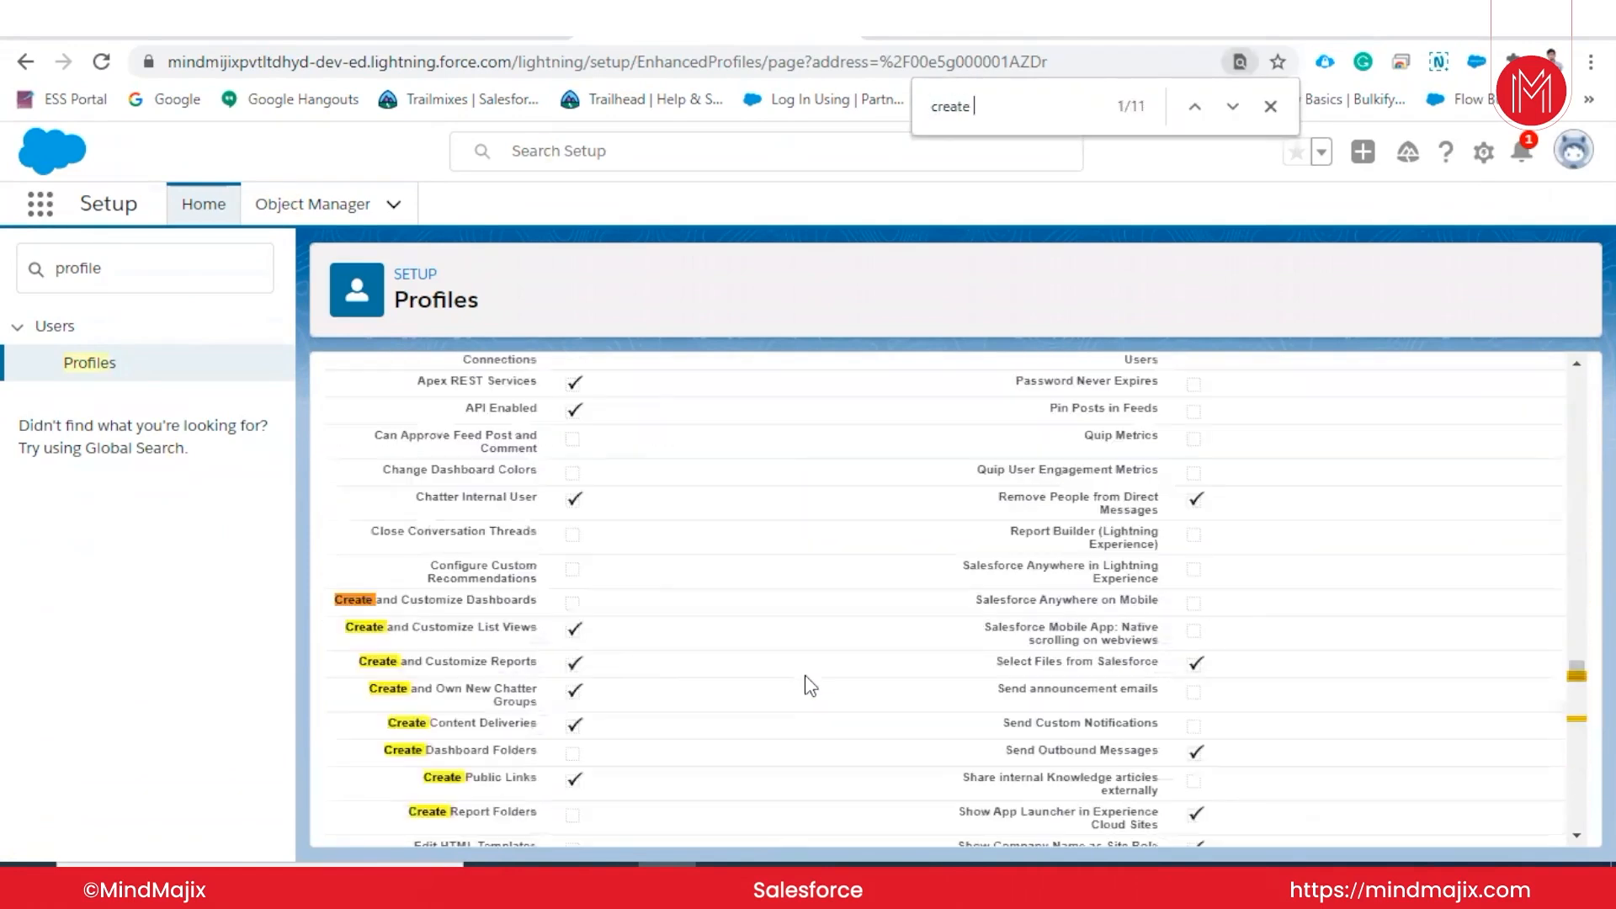
{"action": "key", "text": "alt+Tab"}
{"action": "key", "text": "alt+Tab"}
{"action": "type", "text": "and"}
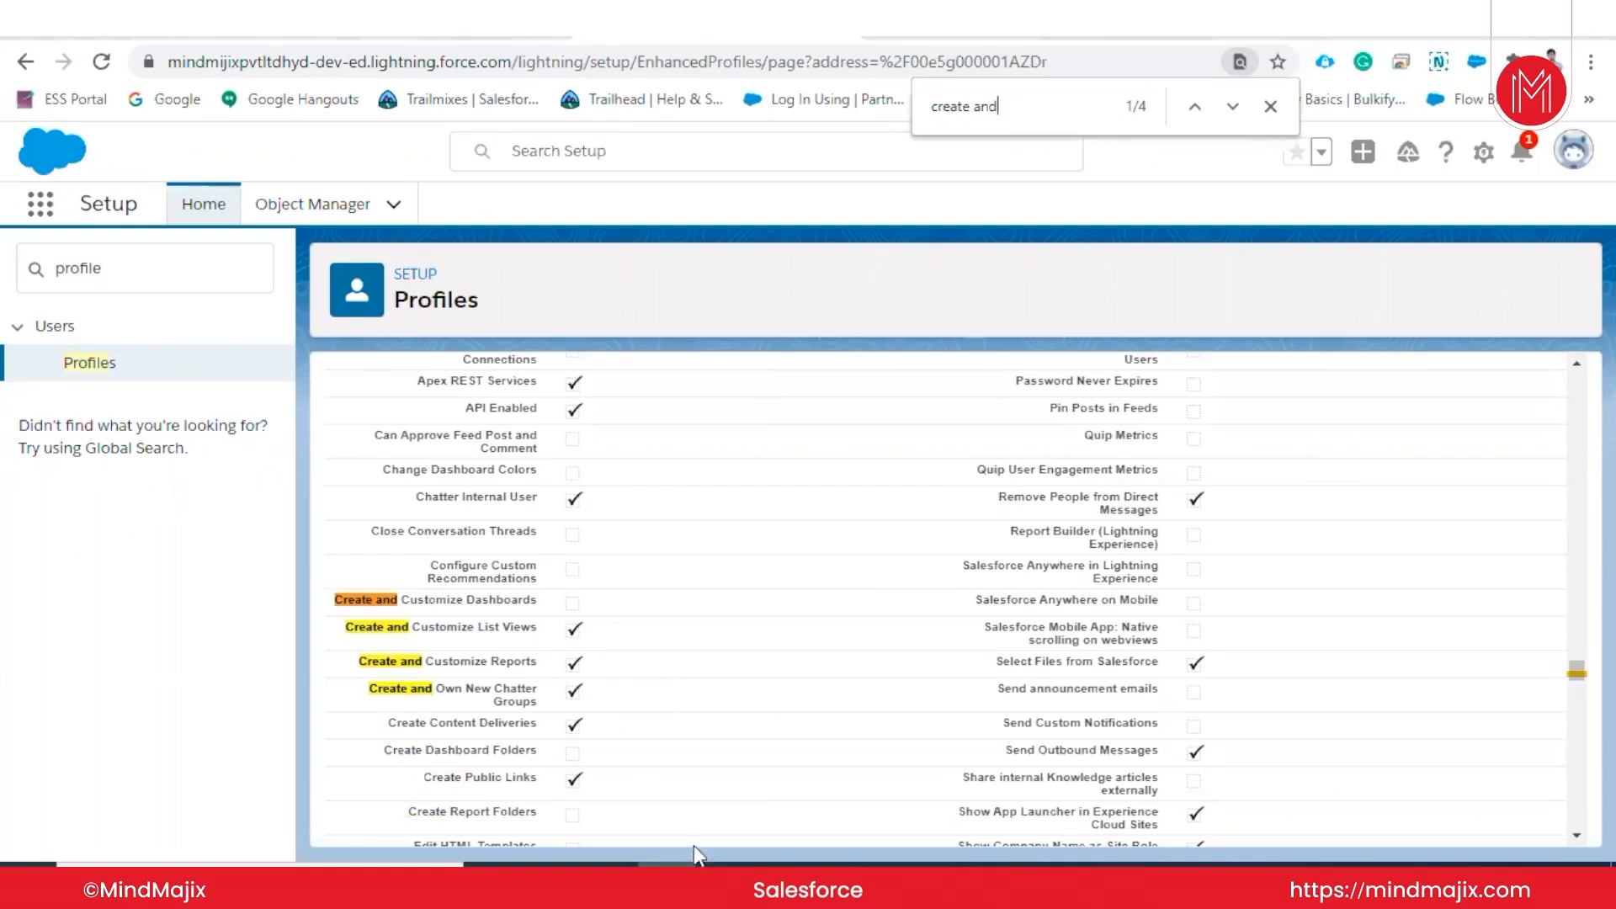
- Check the notes for the report builder permissions and search the profile page for "report b"
{"action": "left_click", "coordinate": [719, 879]}
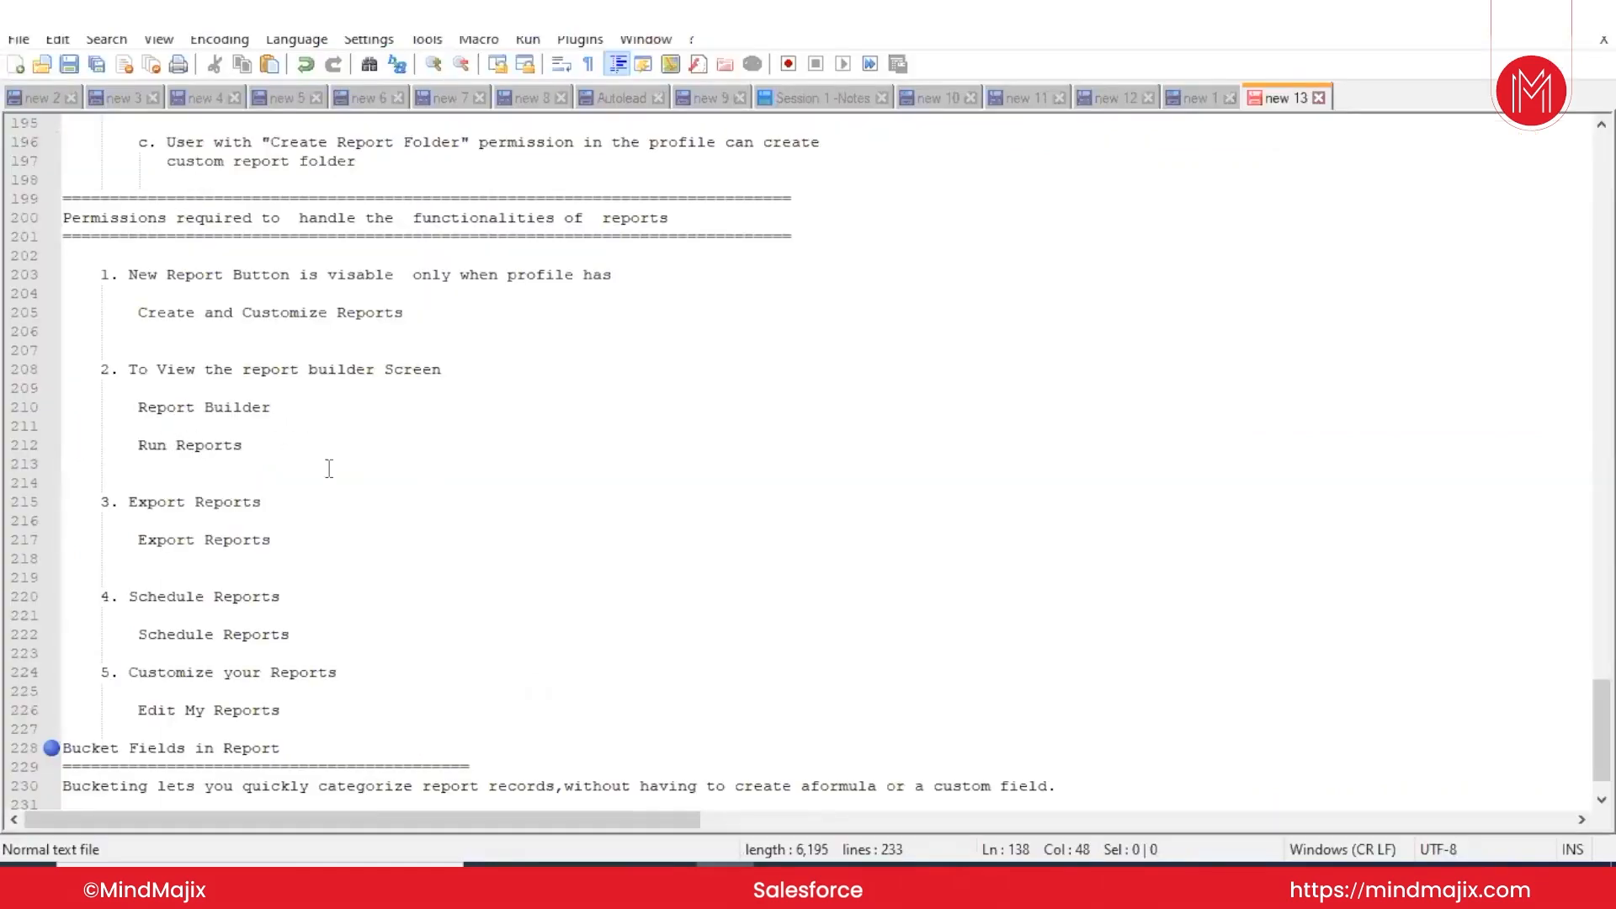
{"action": "left_click", "coordinate": [667, 880]}
{"action": "scroll", "coordinate": [732, 627], "scroll_direction": "down", "scroll_amount": 2}
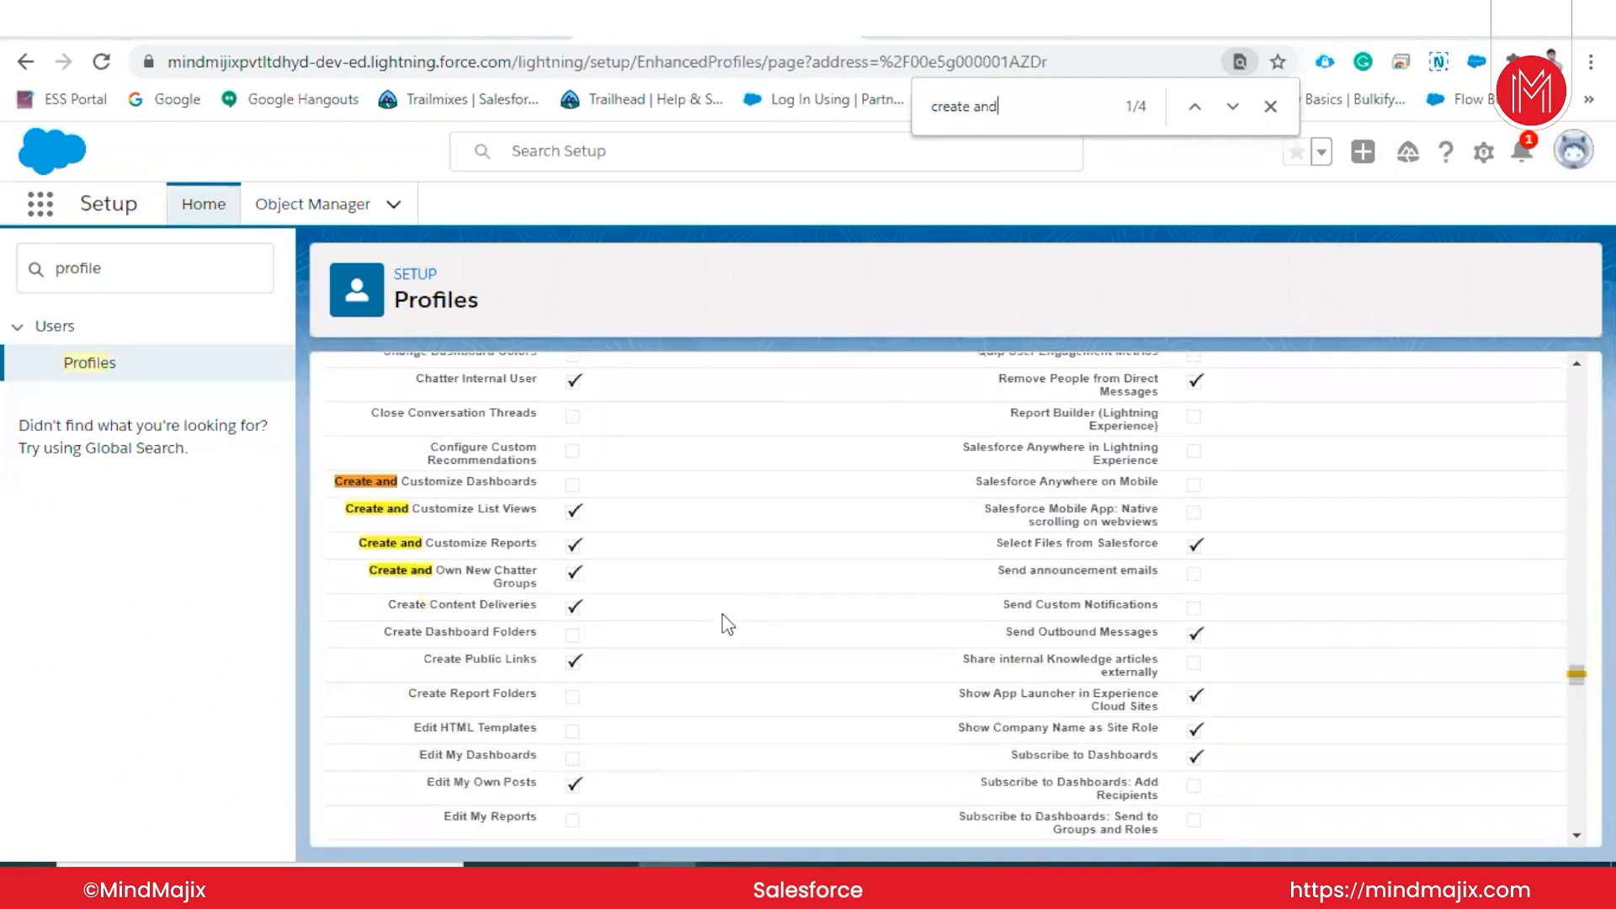
{"action": "left_click_drag", "start_coordinate": [1042, 113], "coordinate": [904, 116]}
{"action": "type", "text": "re"}
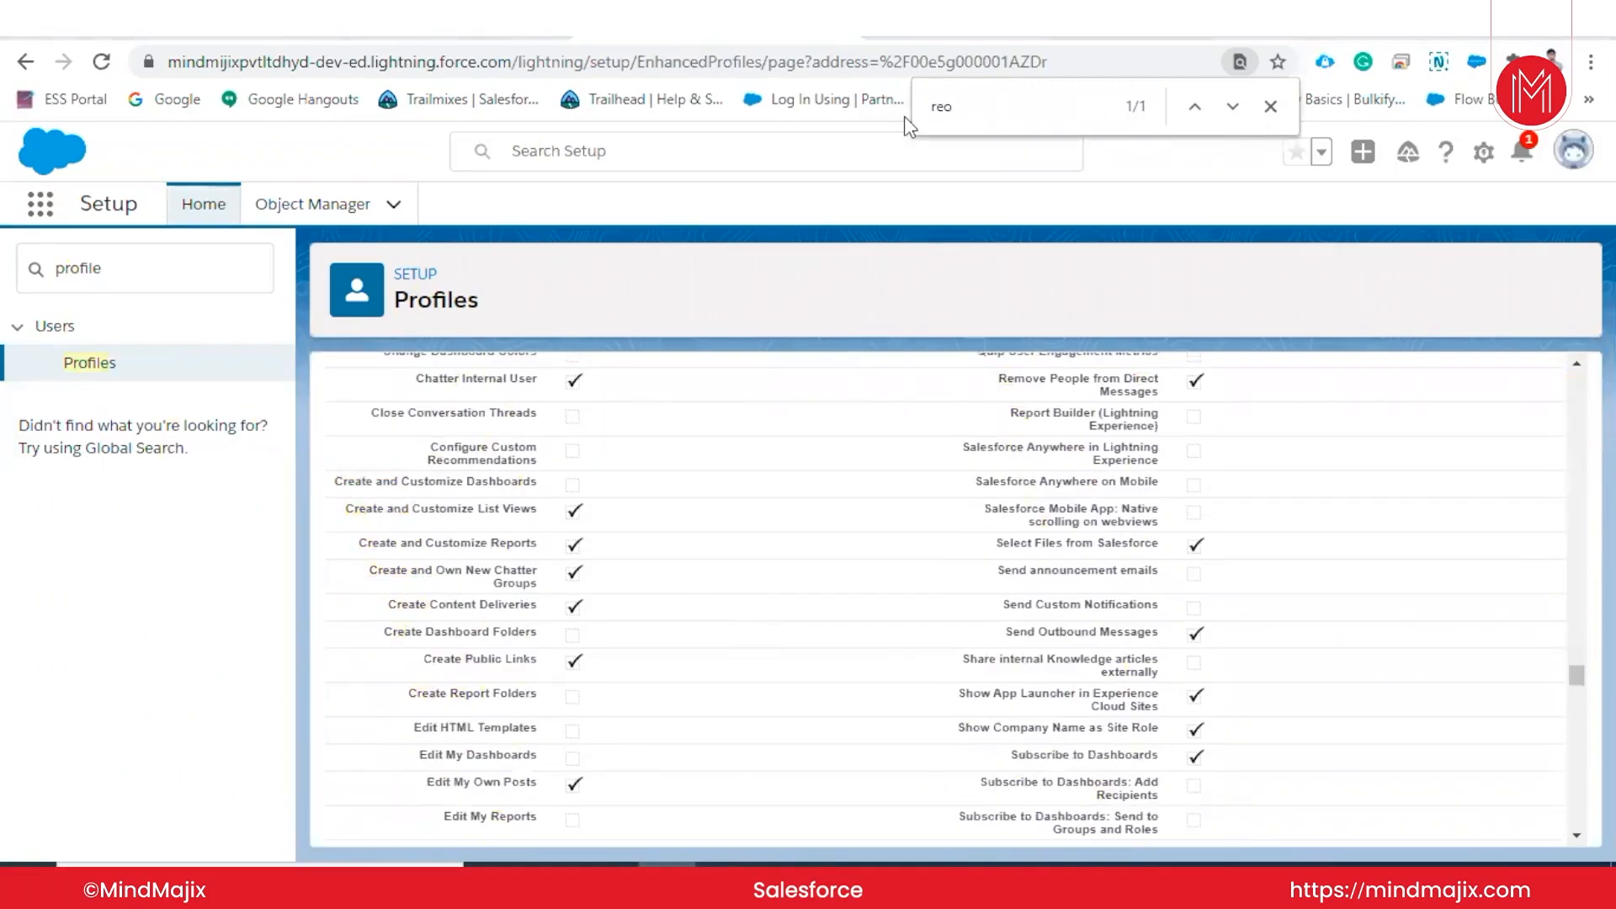
{"action": "type", "text": "port "}
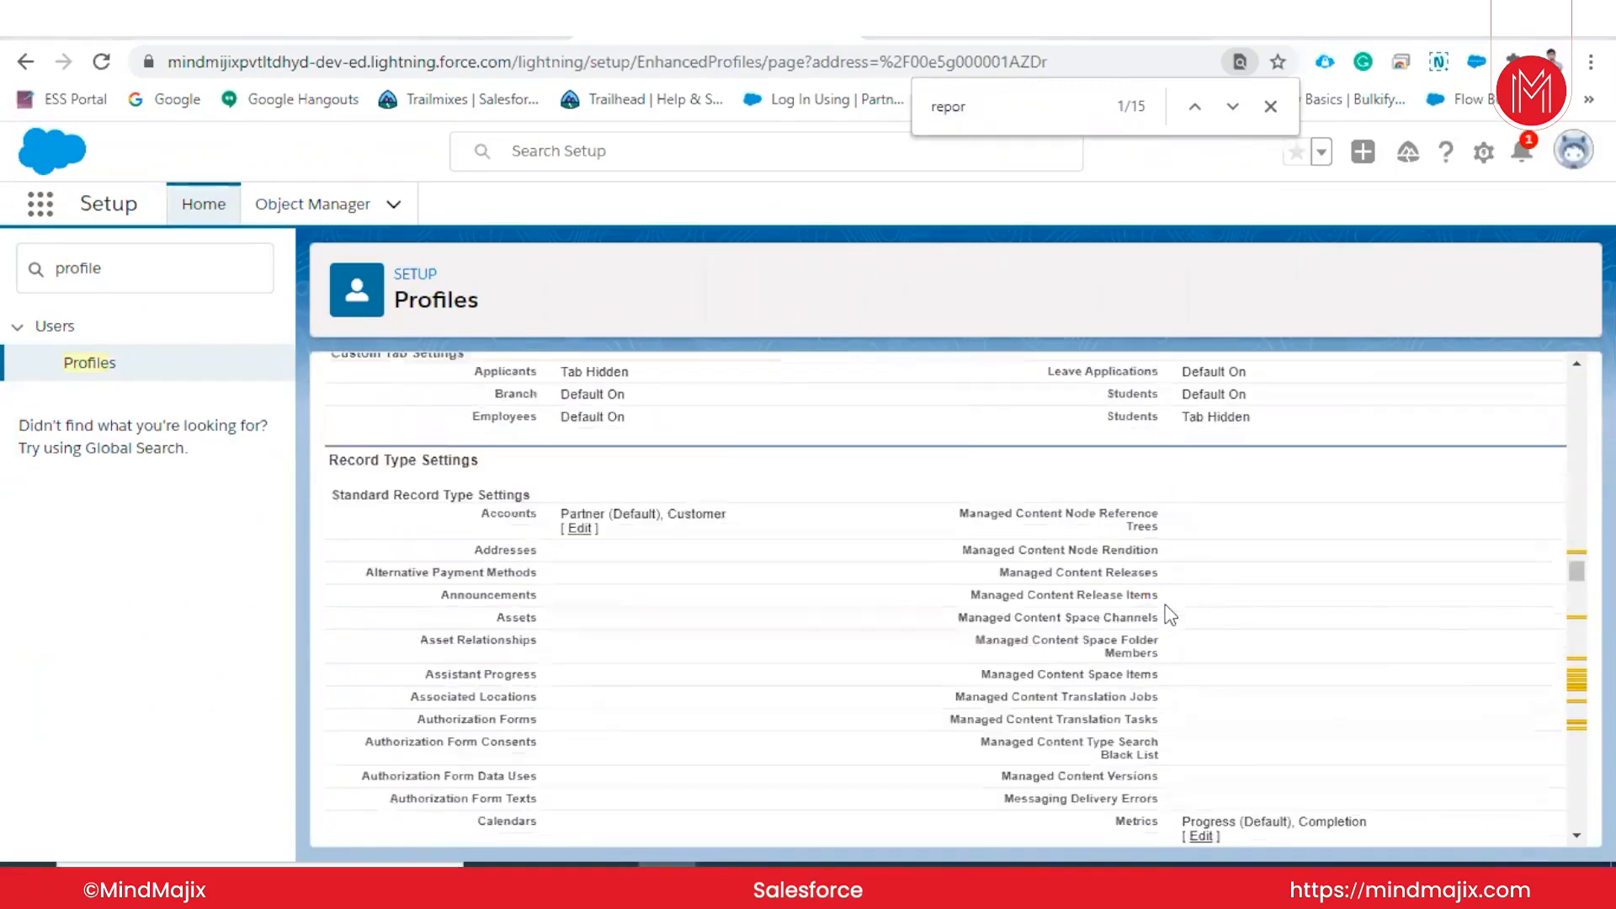
{"action": "type", "text": "b"}
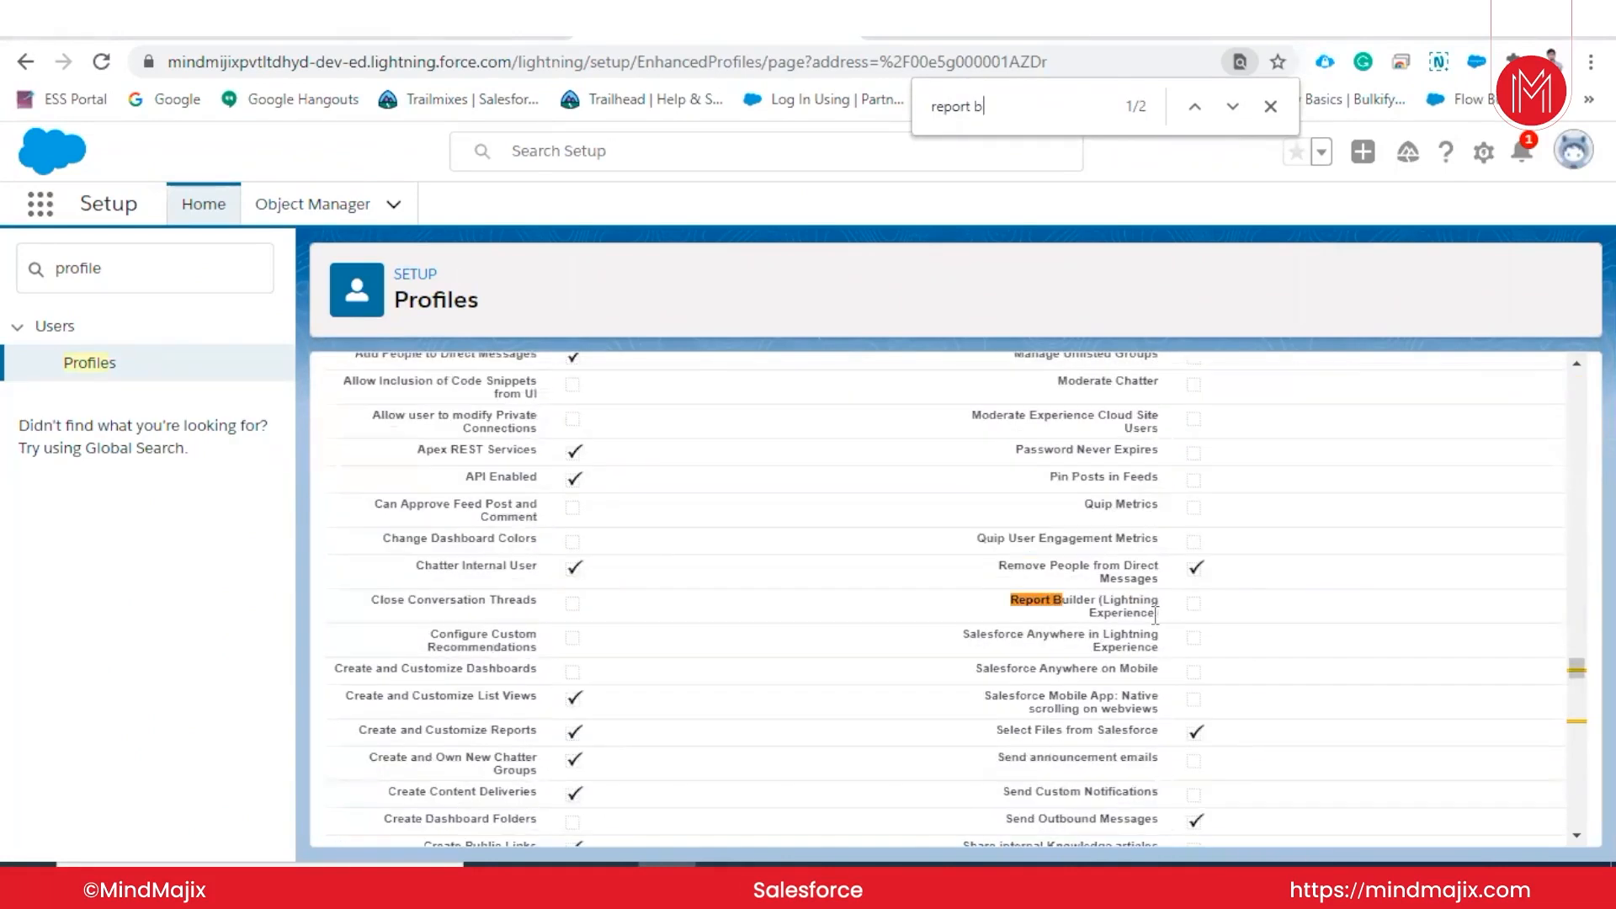
{"action": "scroll", "coordinate": [1156, 617], "scroll_direction": "down", "scroll_amount": 5}
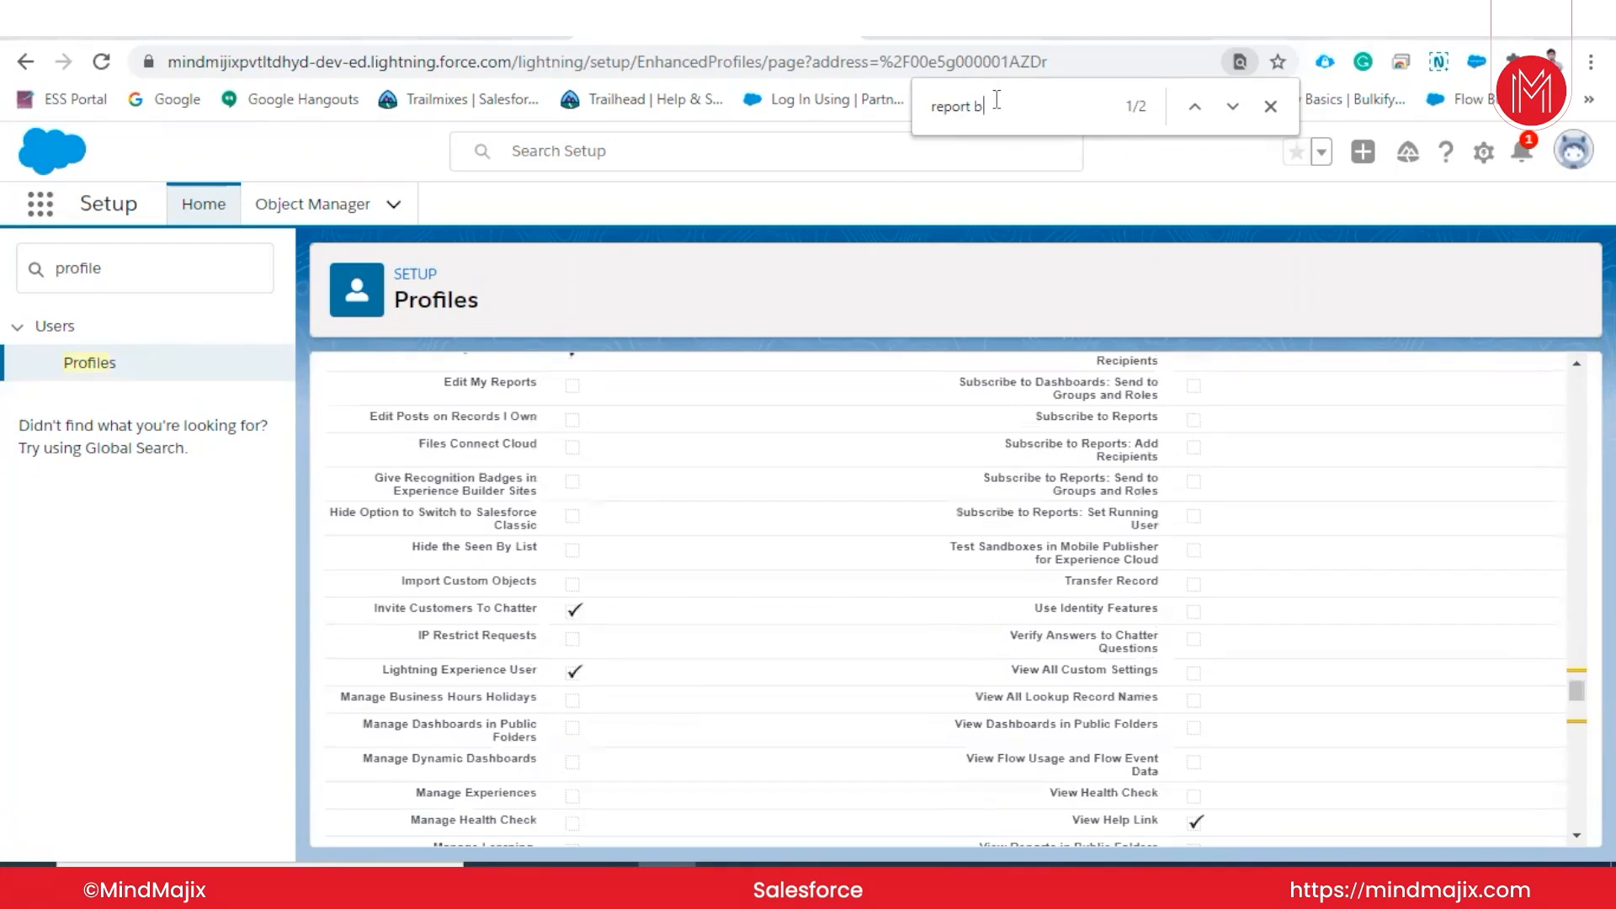
- Search the profile page for "run re" to locate the Run Reports permission
{"action": "left_click_drag", "start_coordinate": [986, 106], "coordinate": [921, 106]}
{"action": "type", "text": "run"}
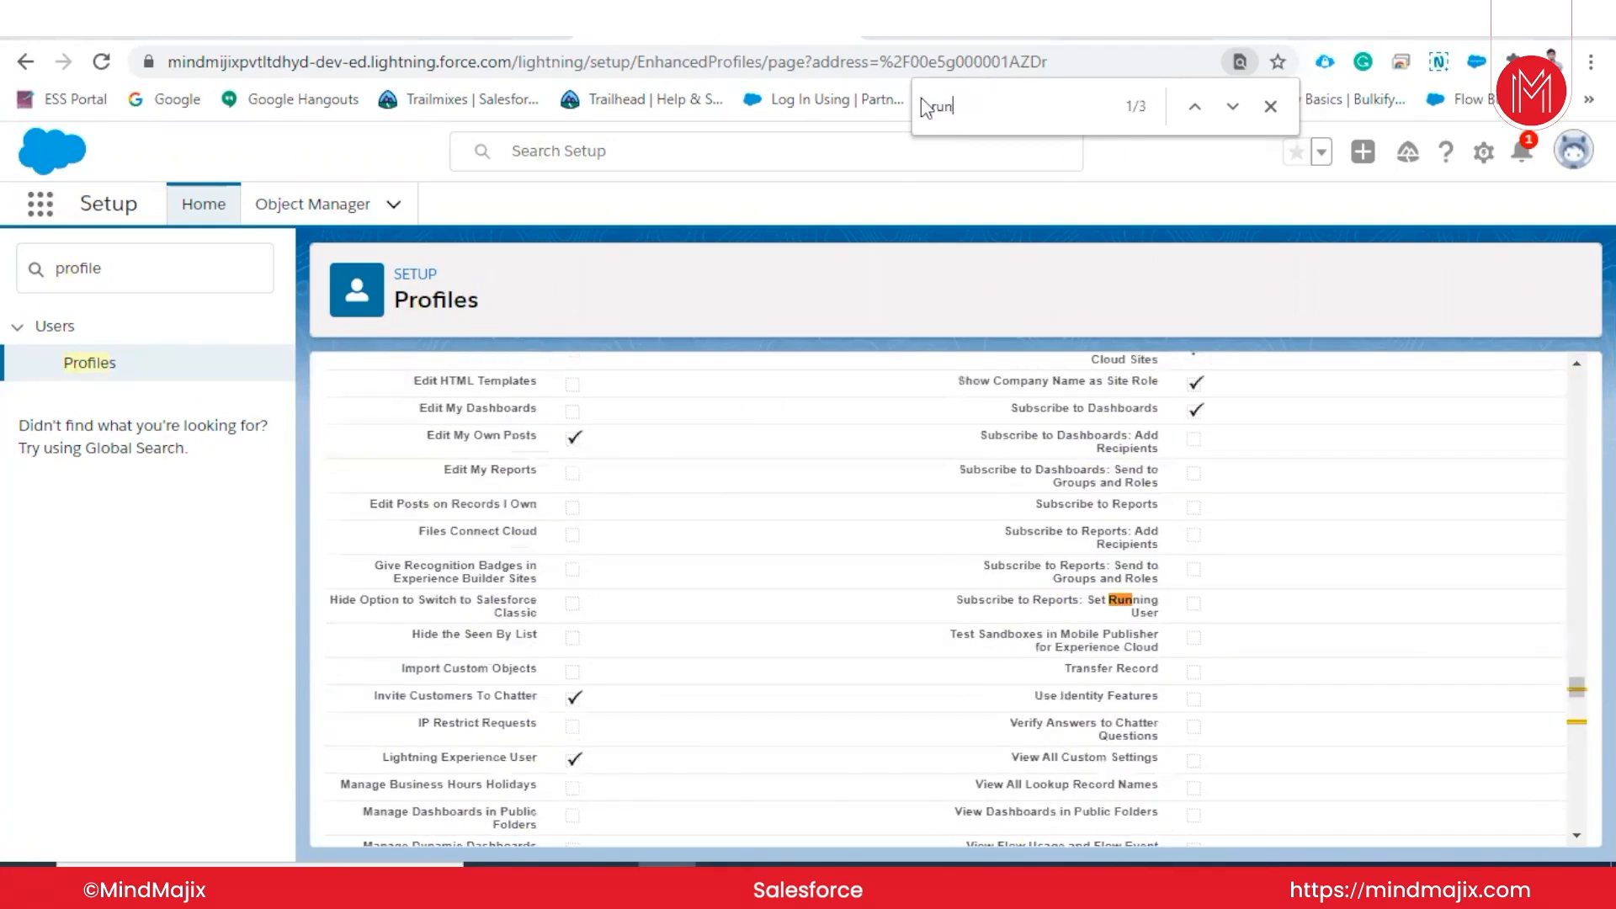
{"action": "type", "text": " re"}
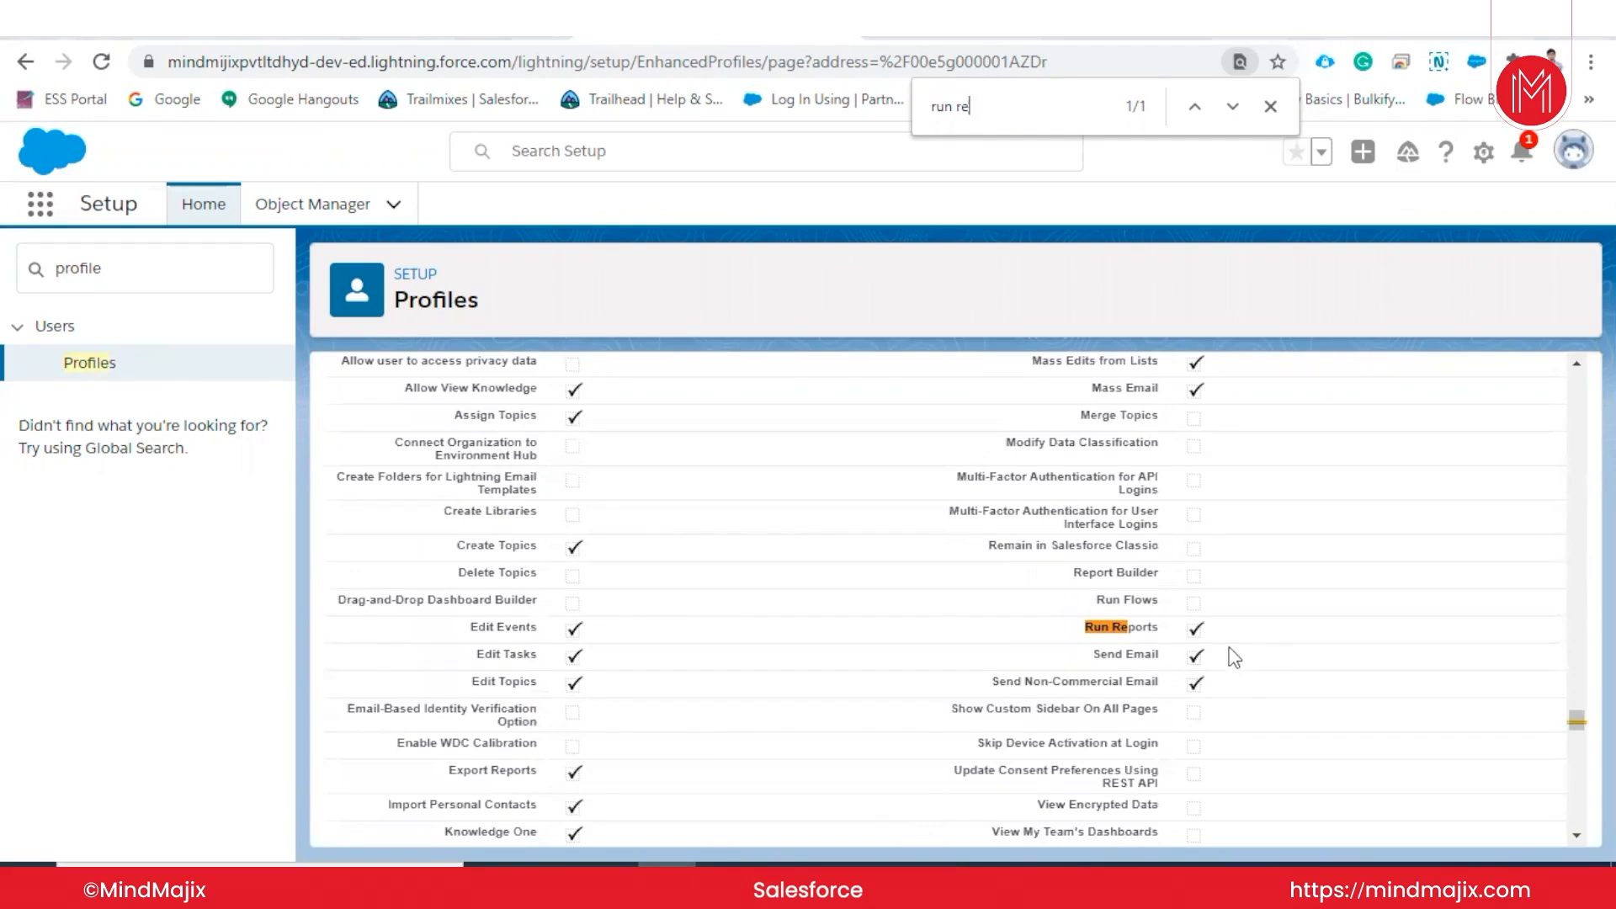
- Check the notes for the export permission and search the profile page for "Export" to locate Export Reports
{"action": "left_click", "coordinate": [725, 882]}
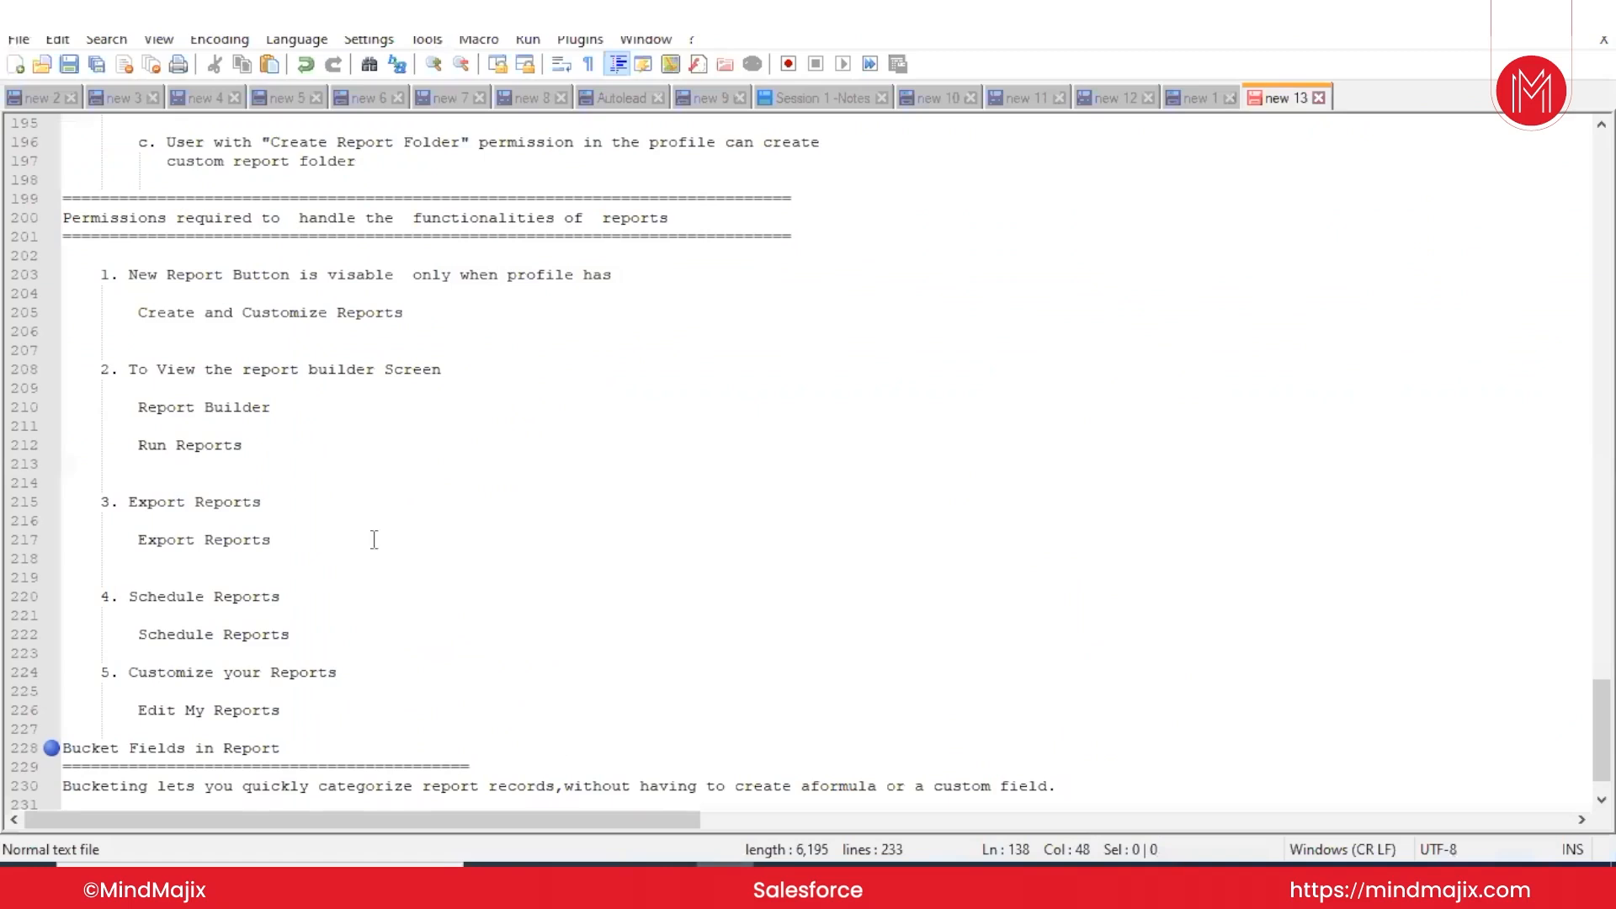
{"action": "scroll", "coordinate": [350, 499], "scroll_direction": "down", "scroll_amount": 1}
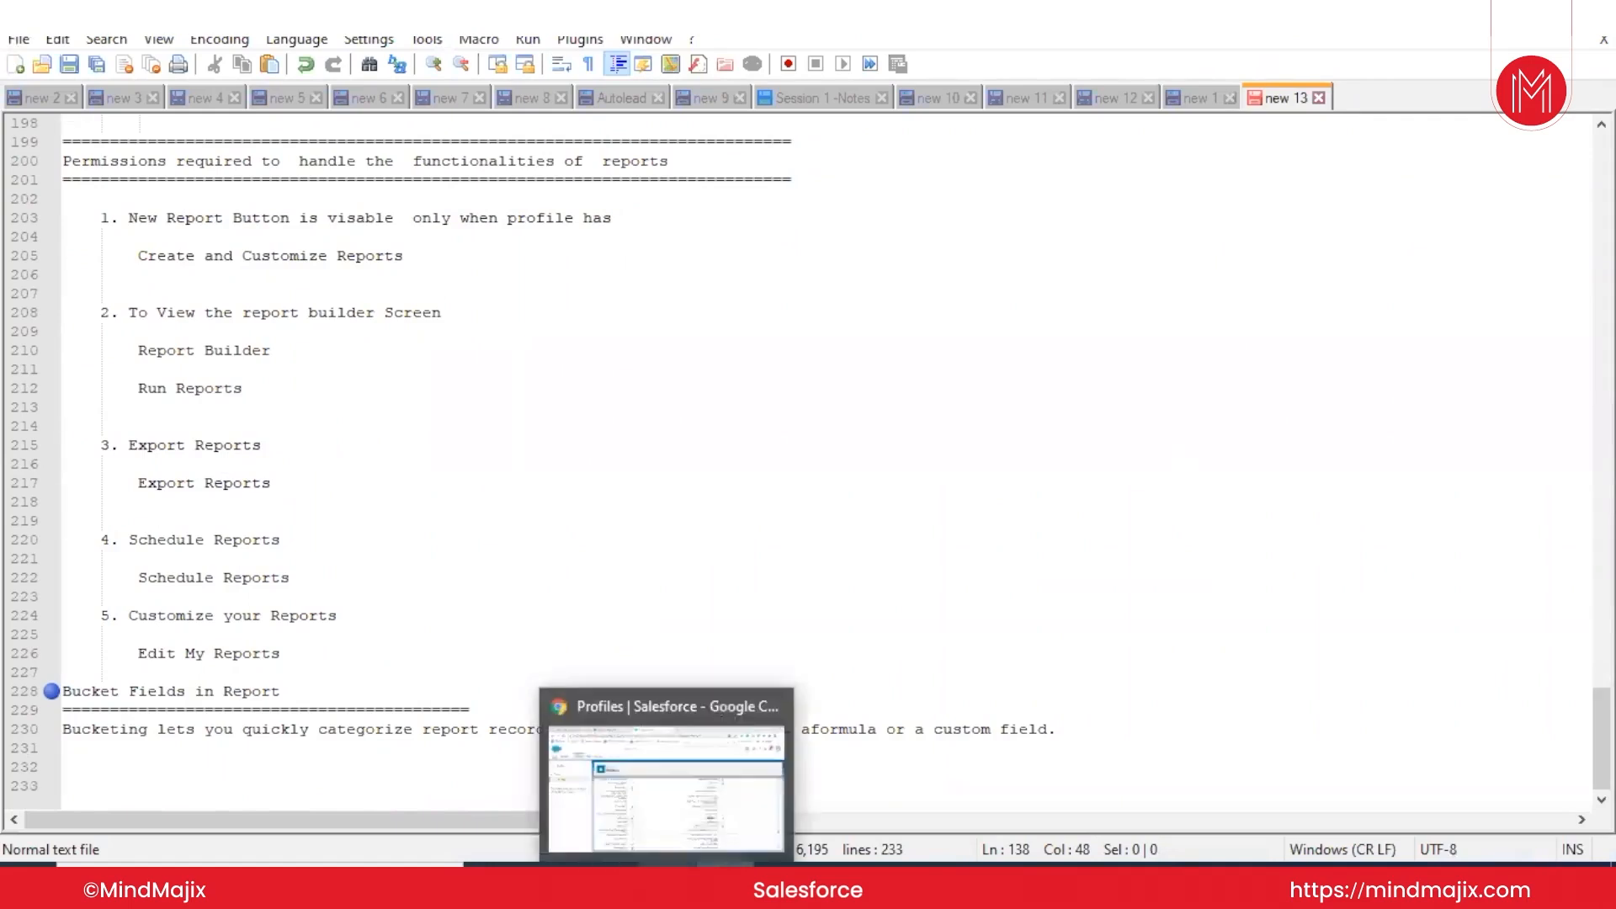
{"action": "left_click", "coordinate": [668, 882]}
{"action": "left_click_drag", "start_coordinate": [997, 106], "coordinate": [688, 158]}
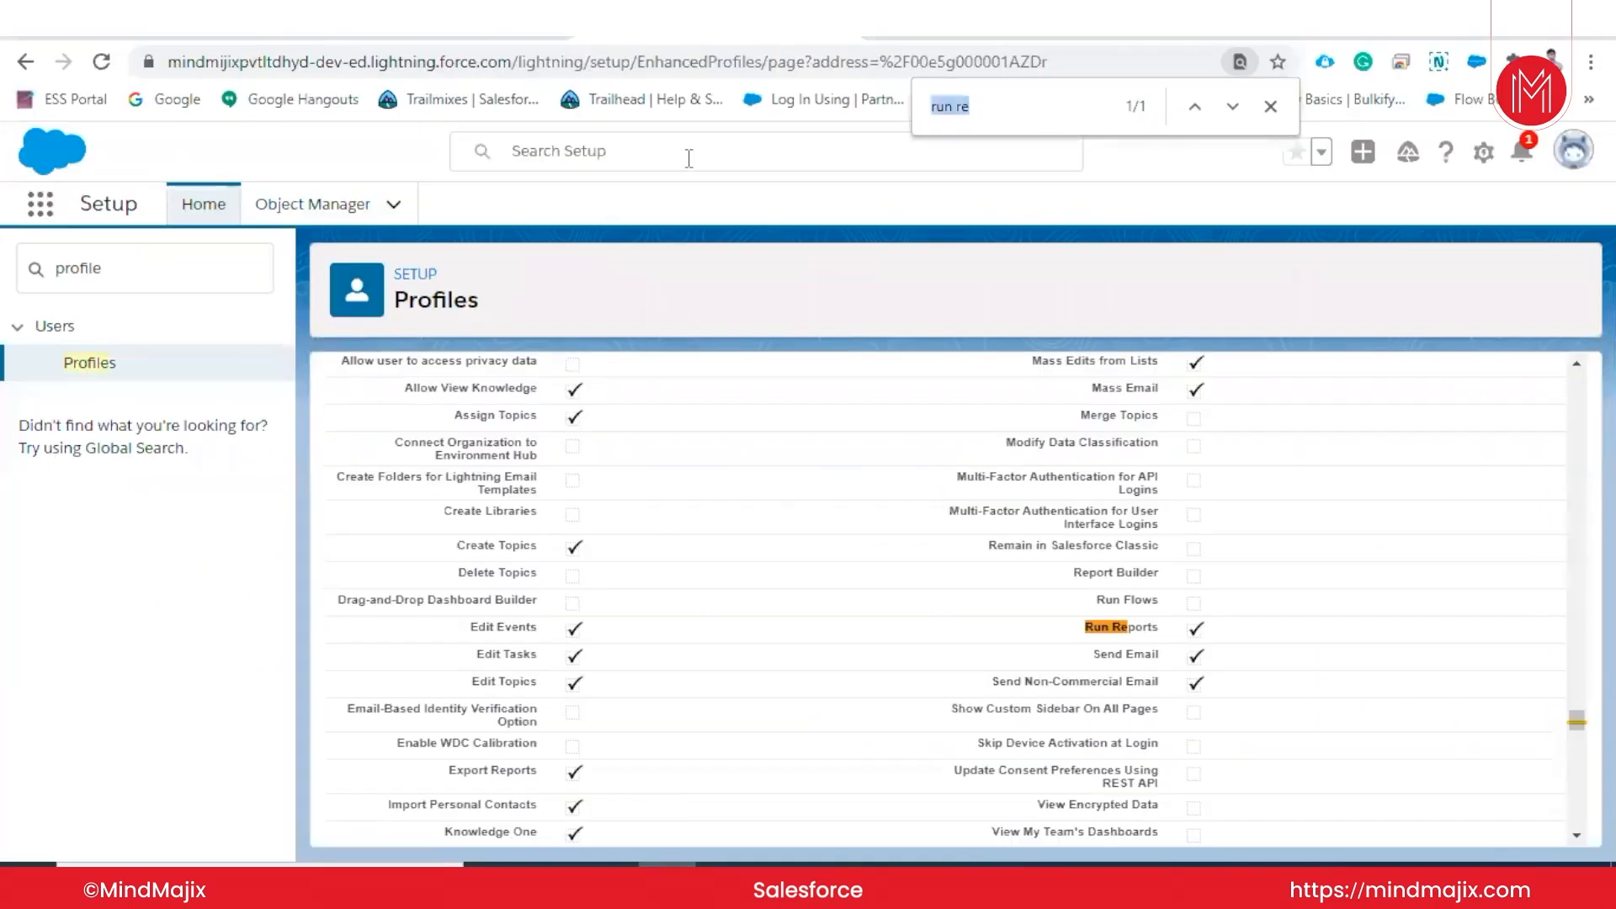
{"action": "type", "text": "Ex"}
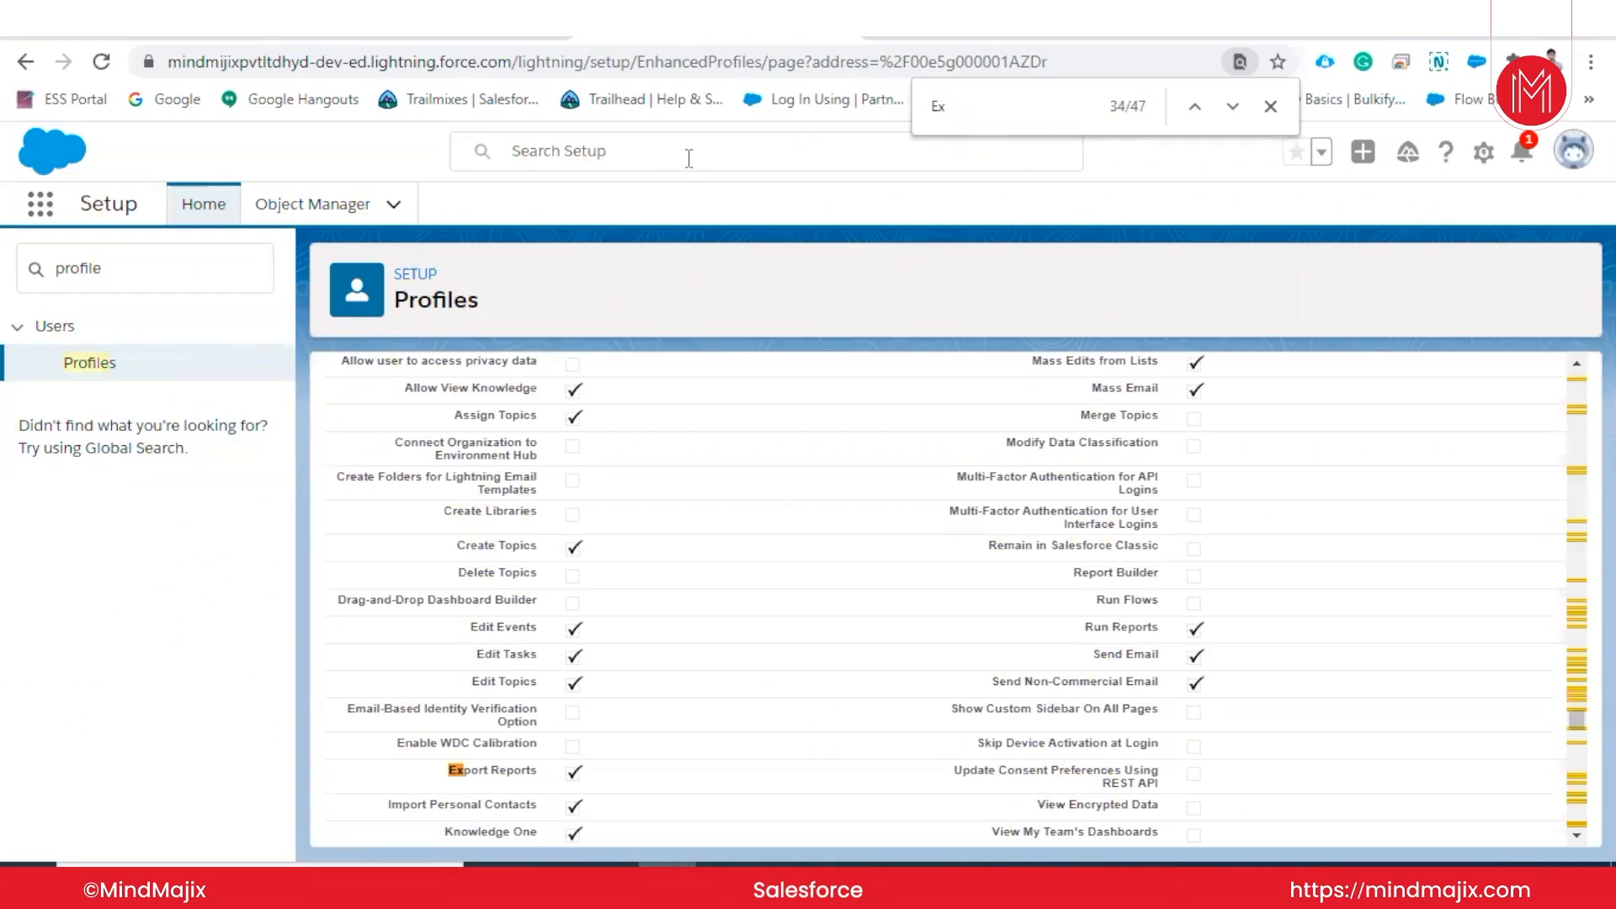
{"action": "type", "text": "port"}
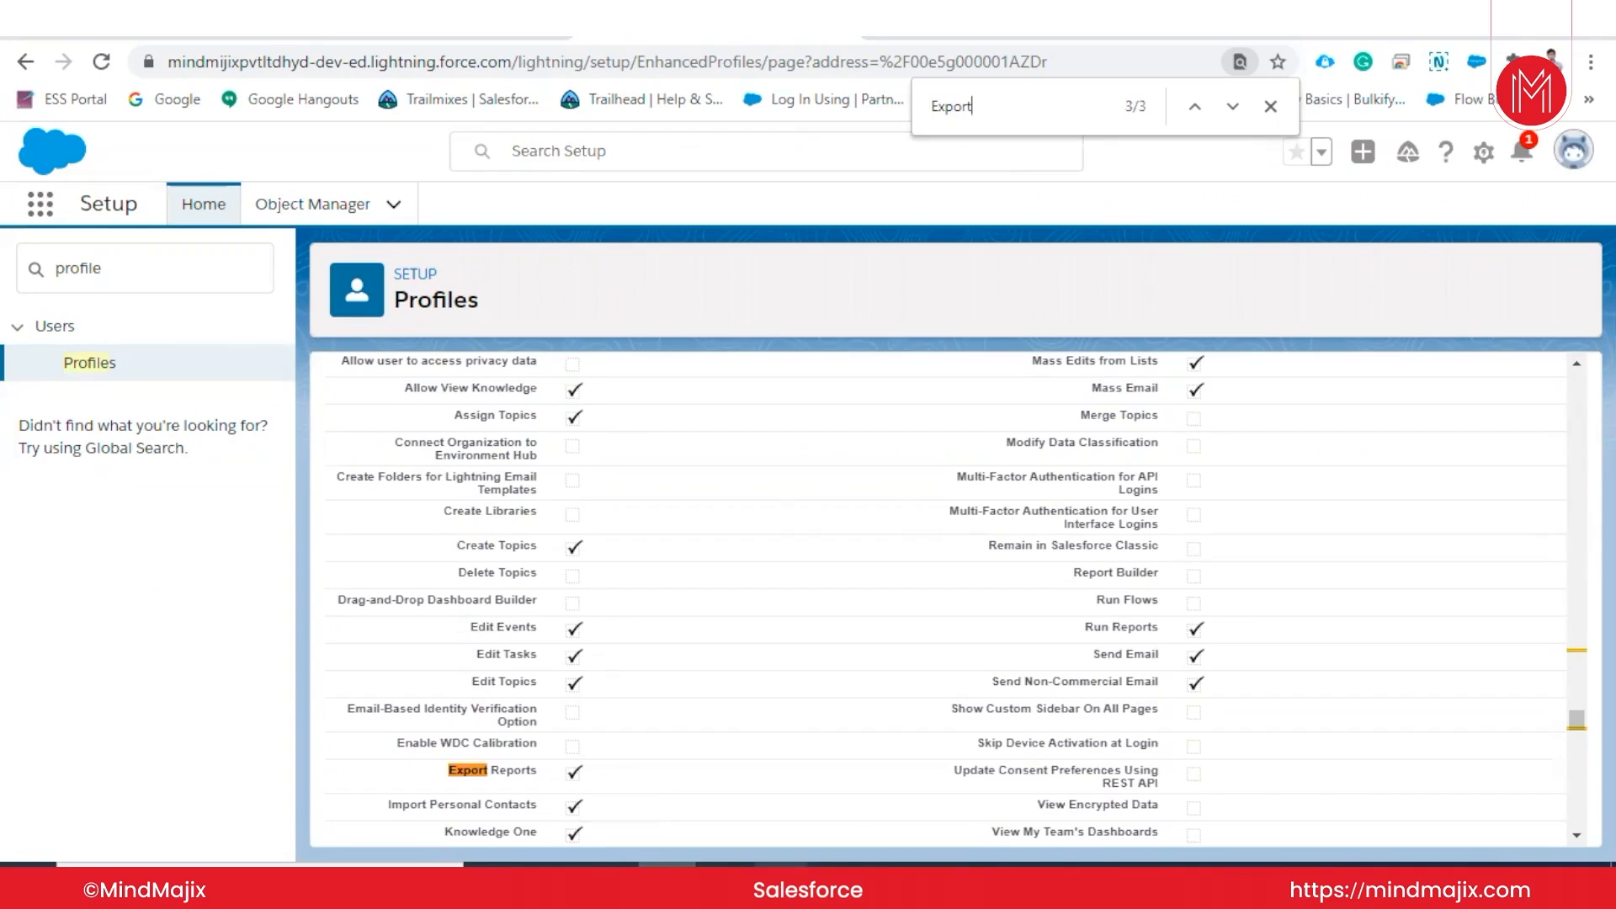
- Check the notes for the scheduling permission and search the profile page for "schedule re"
{"action": "left_click", "coordinate": [725, 882]}
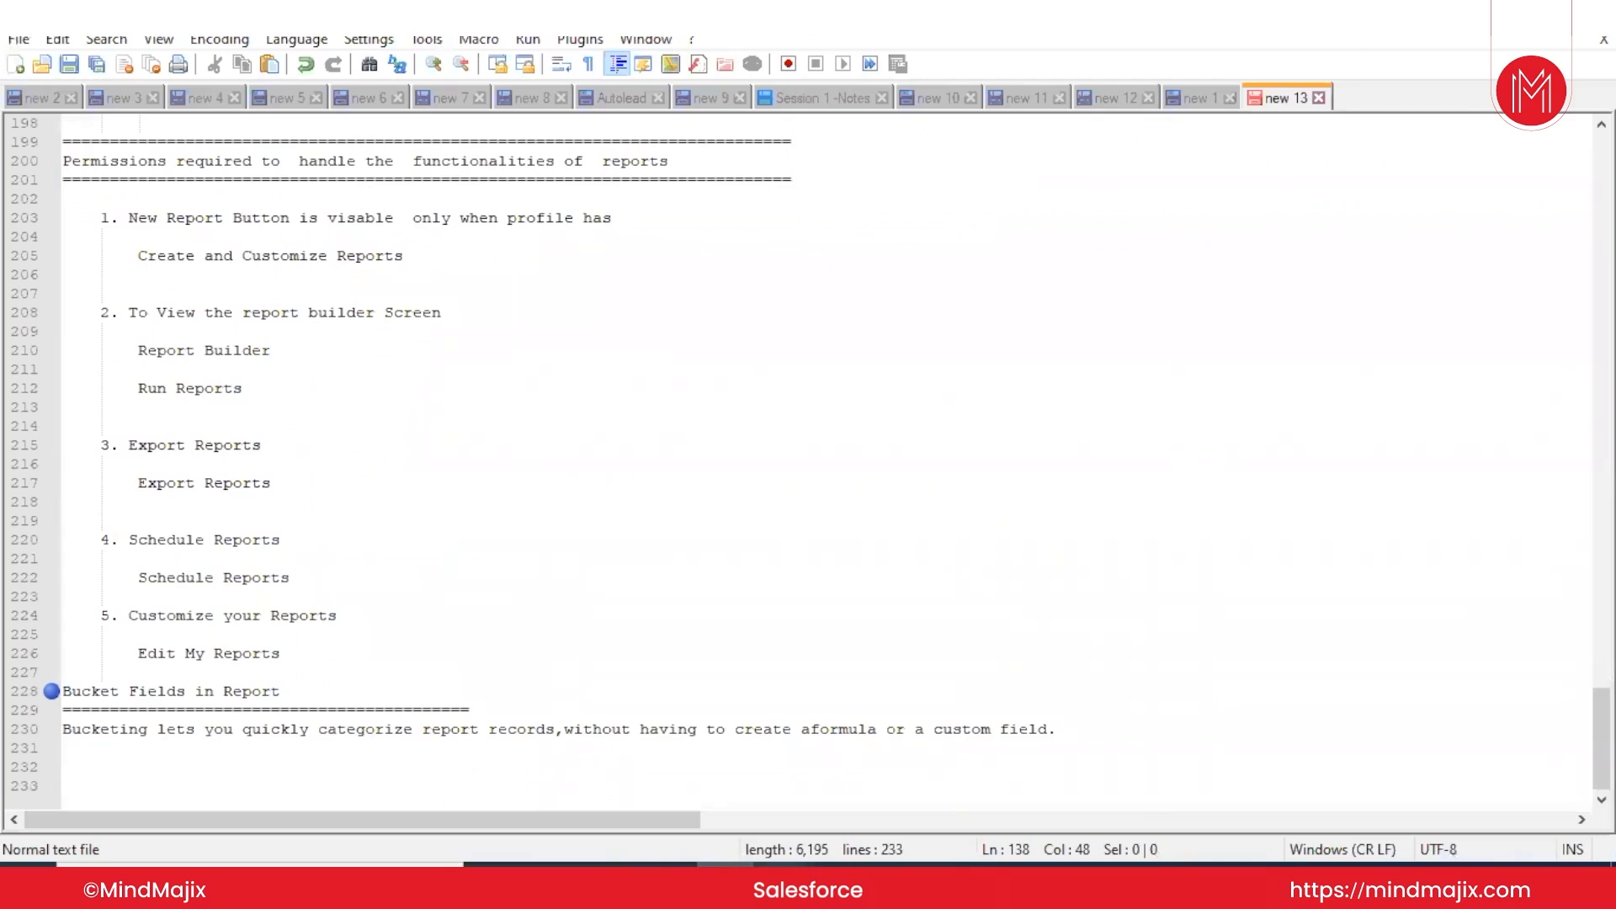
{"action": "left_click", "coordinate": [841, 884]}
{"action": "key", "text": "ctrl+a"}
{"action": "type", "text": "sc"}
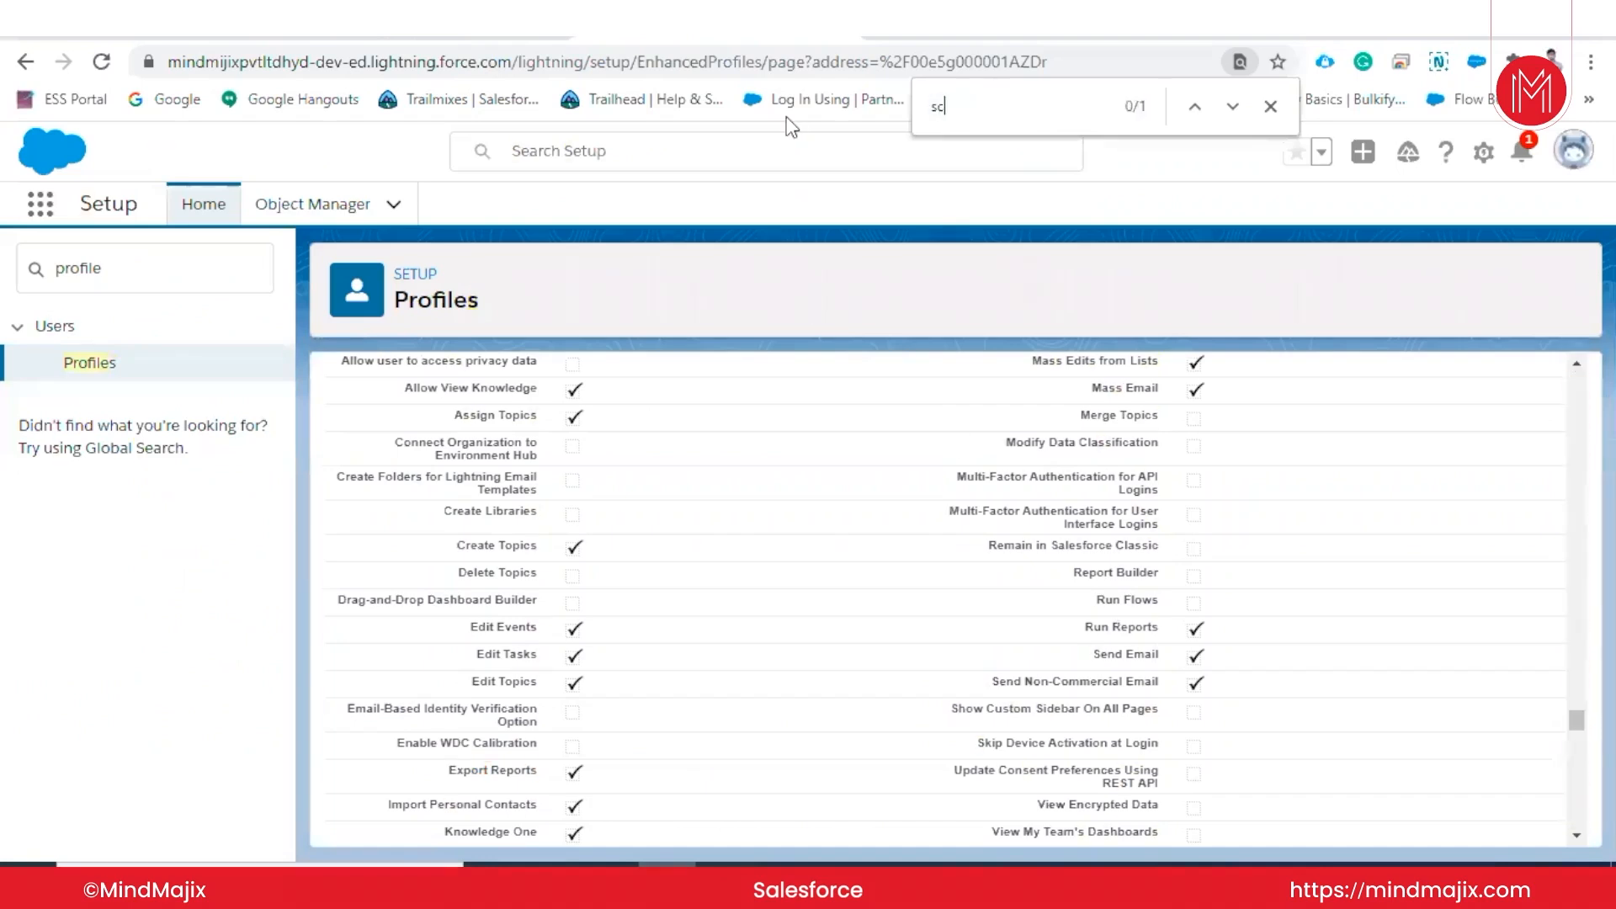
{"action": "type", "text": "hedule re"}
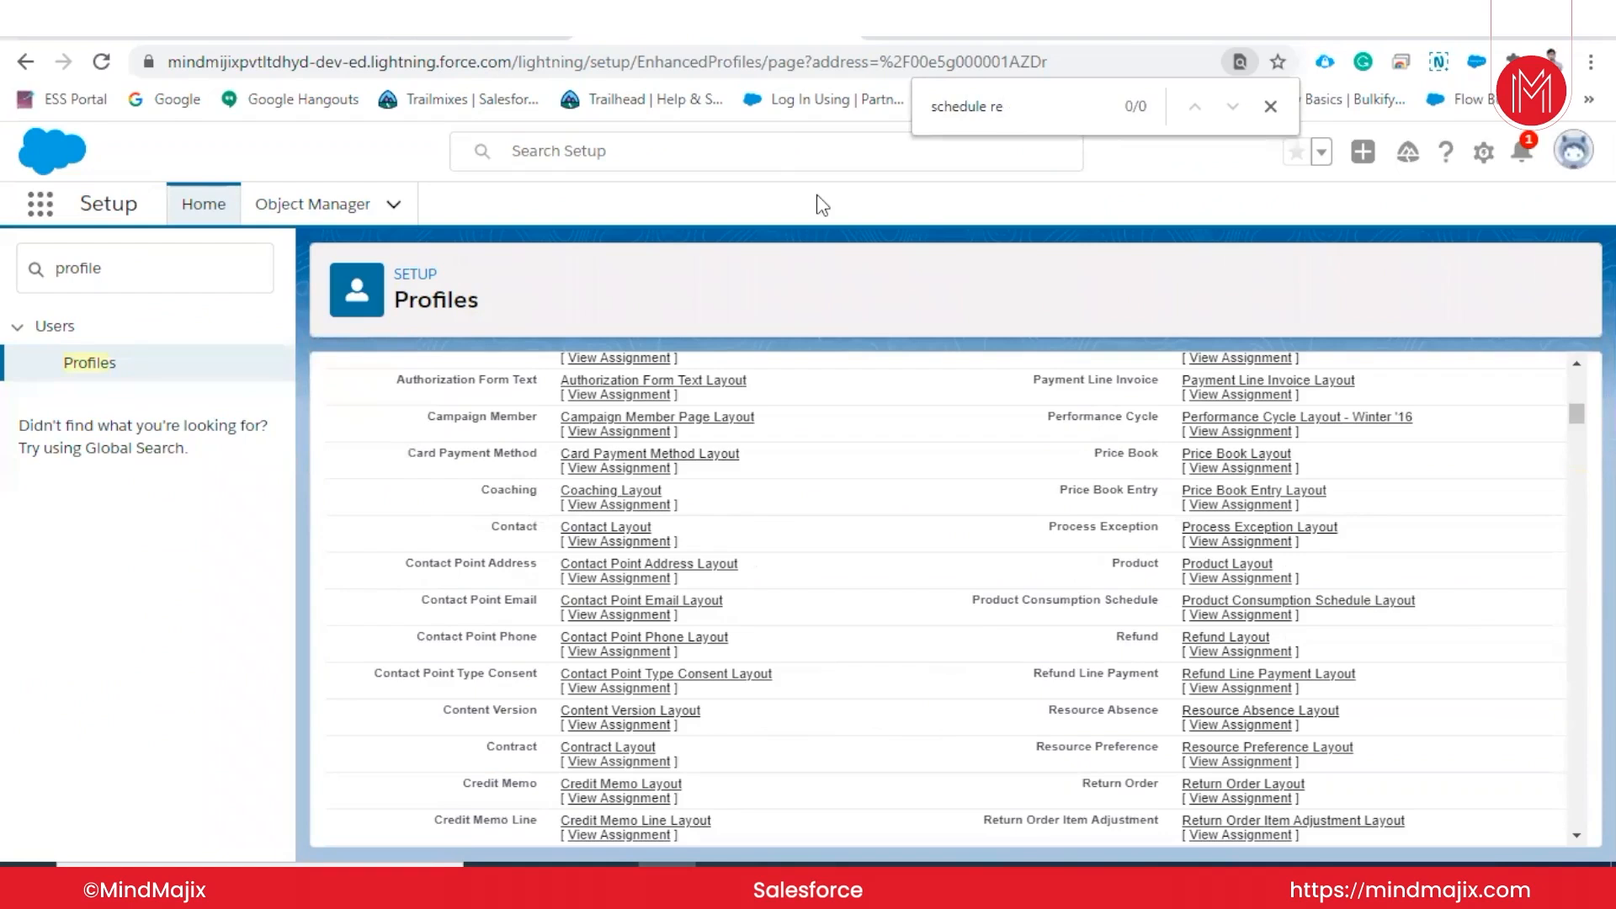
{"action": "scroll", "coordinate": [962, 492], "scroll_direction": "down", "scroll_amount": 10}
- Broaden the page search to "schedule" and go through its matches to look for the Schedule Reports permission
{"action": "key", "text": "BackSpace"}
{"action": "key", "text": "BackSpace"}
{"action": "key", "text": "BackSpace"}
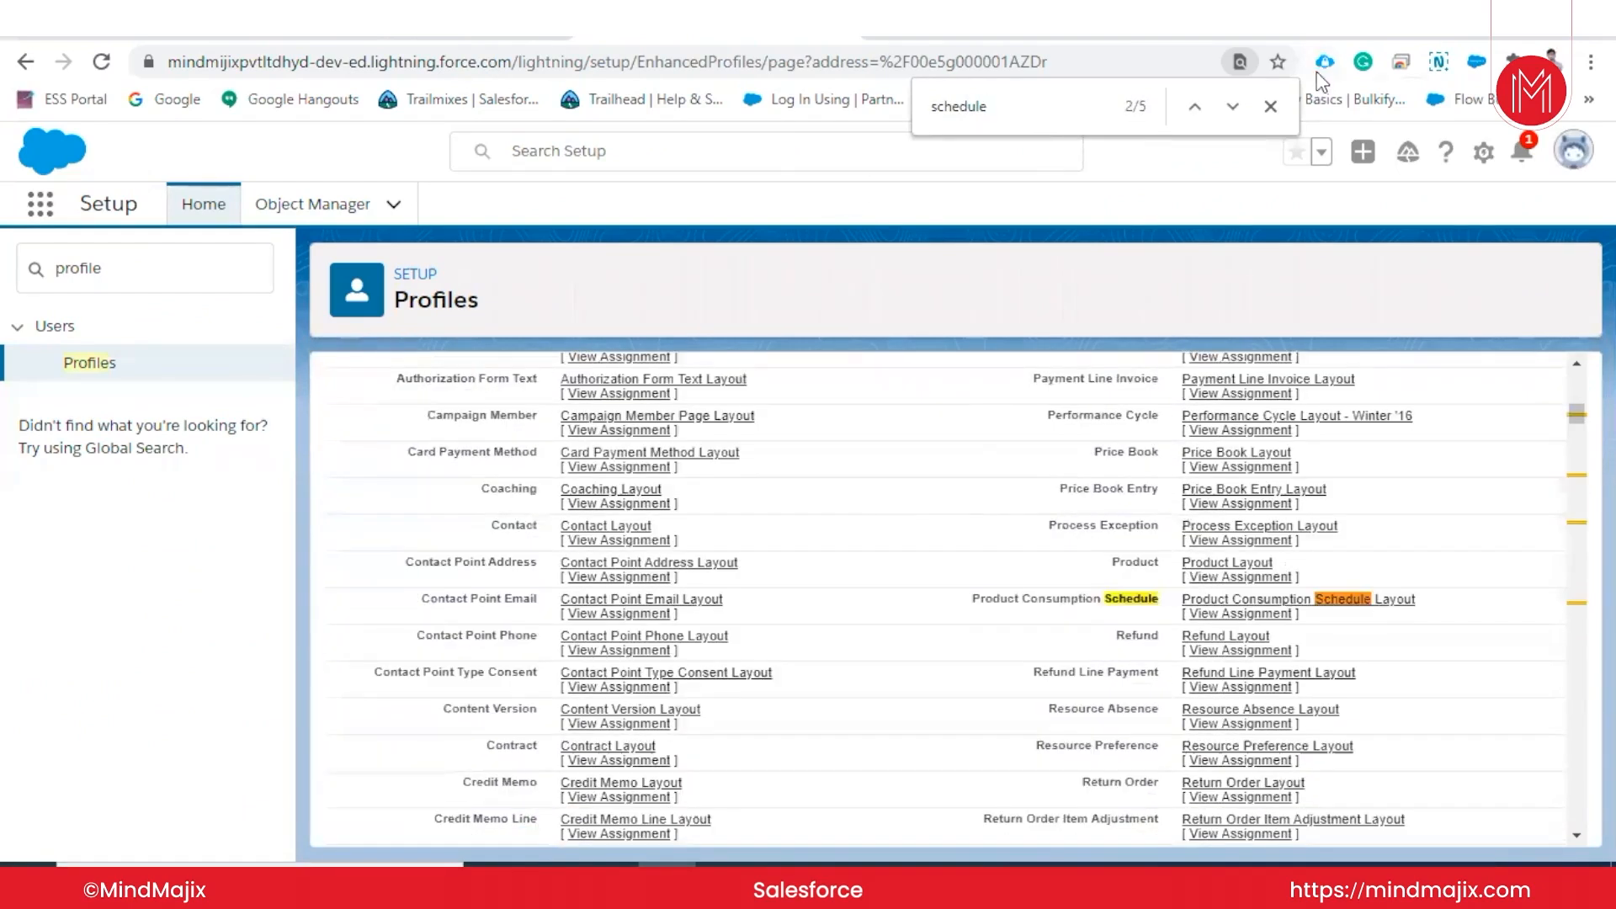
{"action": "left_click", "coordinate": [1231, 106]}
{"action": "left_click", "coordinate": [1231, 106]}
{"action": "left_click", "coordinate": [1232, 106]}
{"action": "left_click", "coordinate": [1192, 102]}
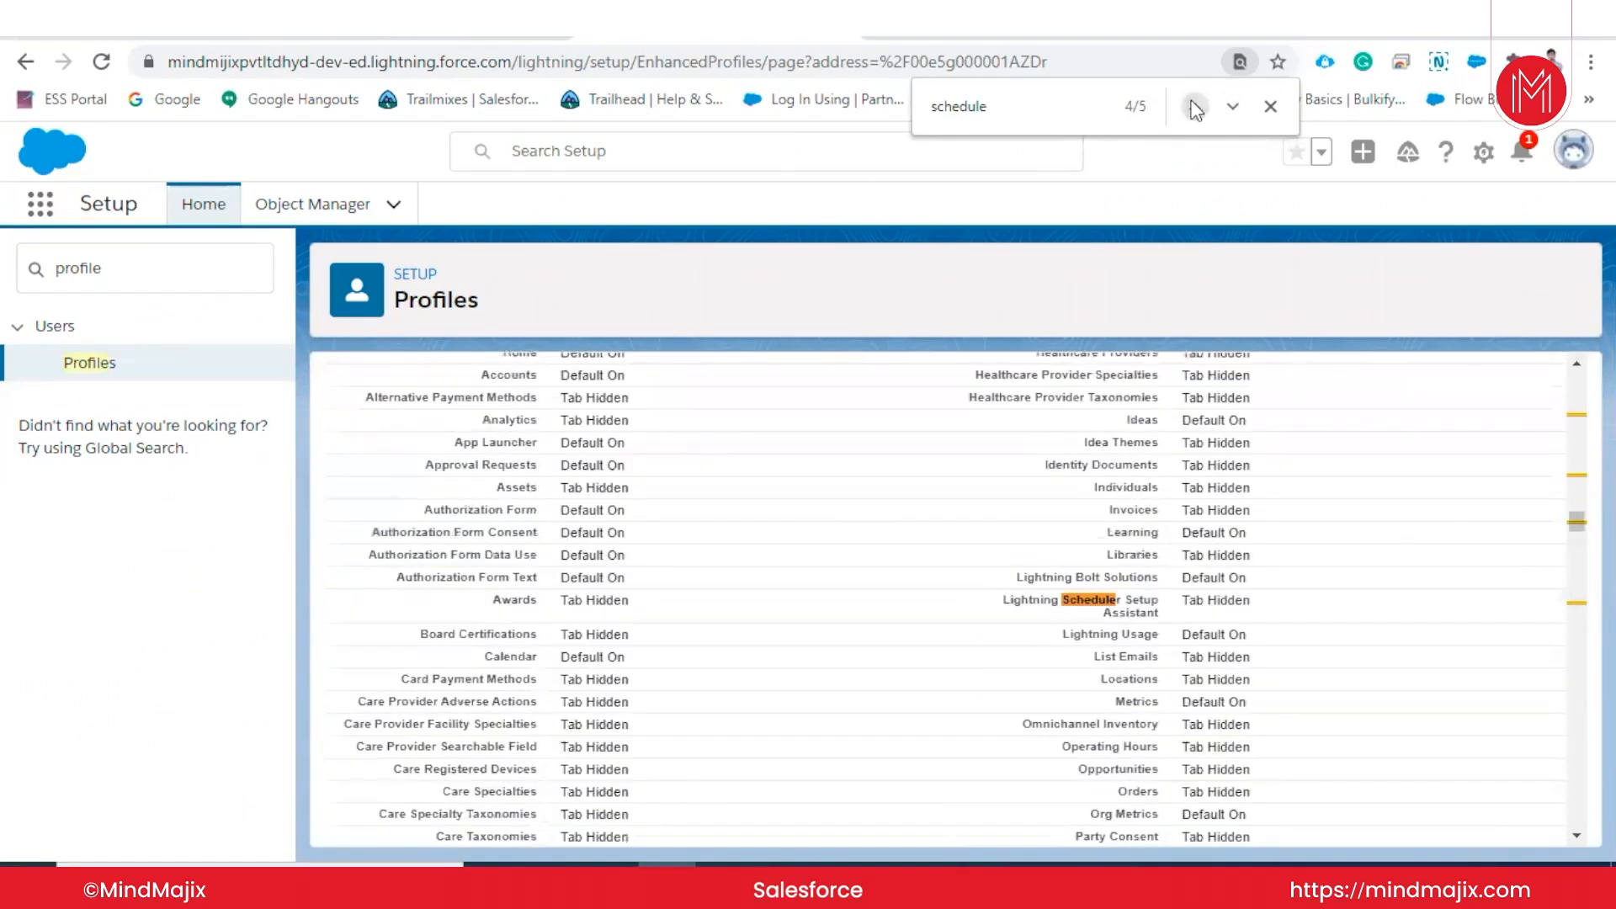
{"action": "left_click", "coordinate": [1194, 107]}
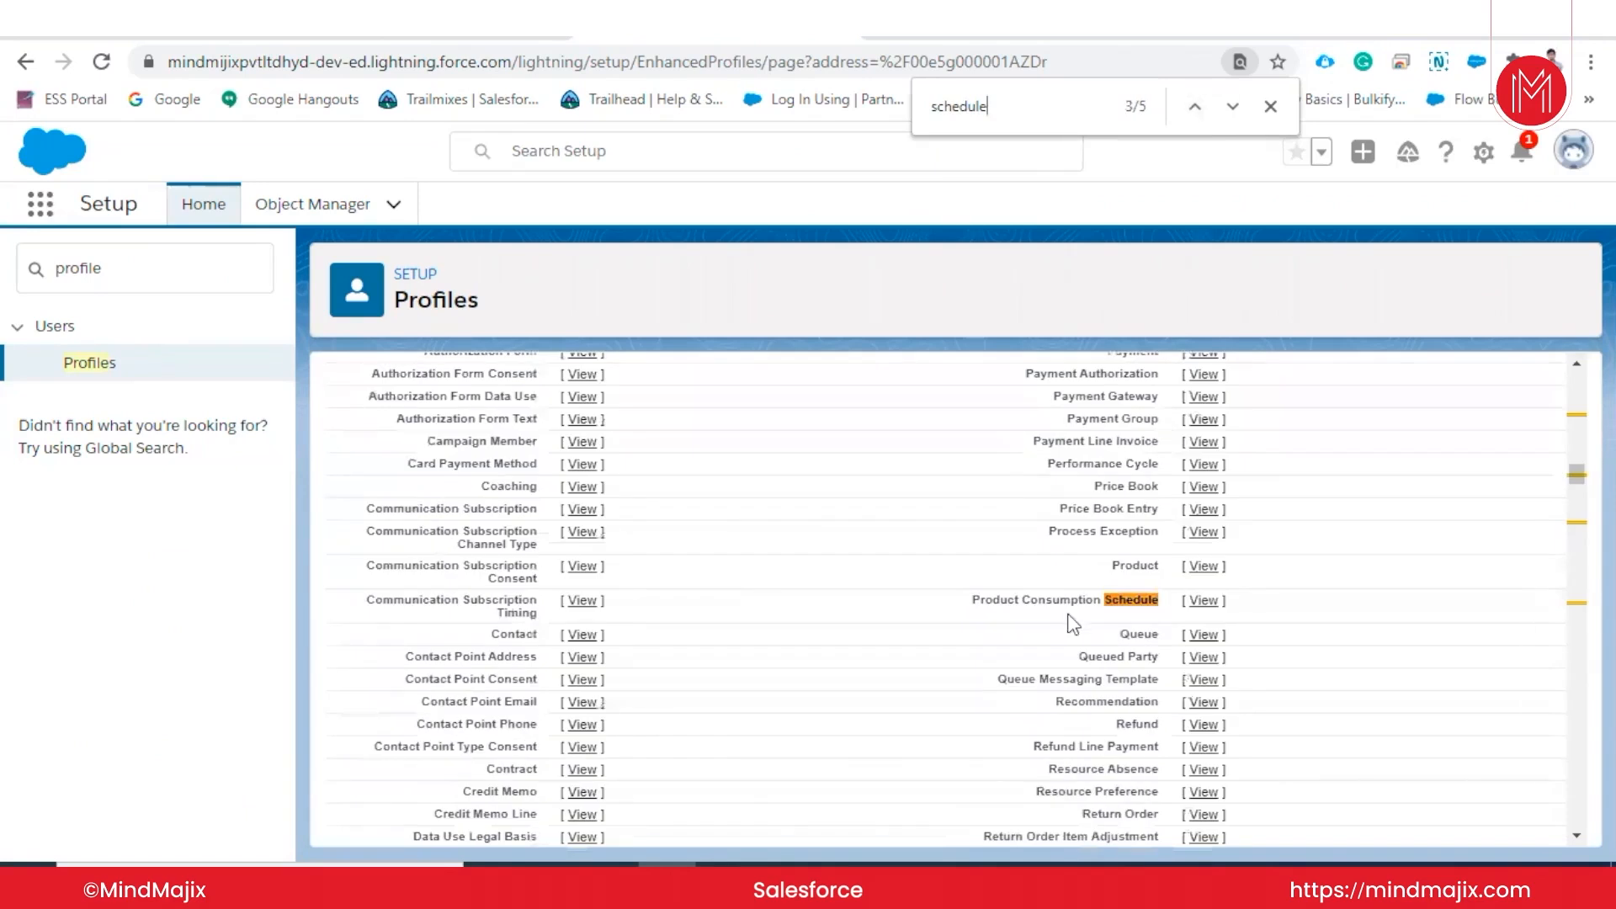
{"action": "left_click", "coordinate": [1193, 117]}
{"action": "left_click", "coordinate": [1194, 109]}
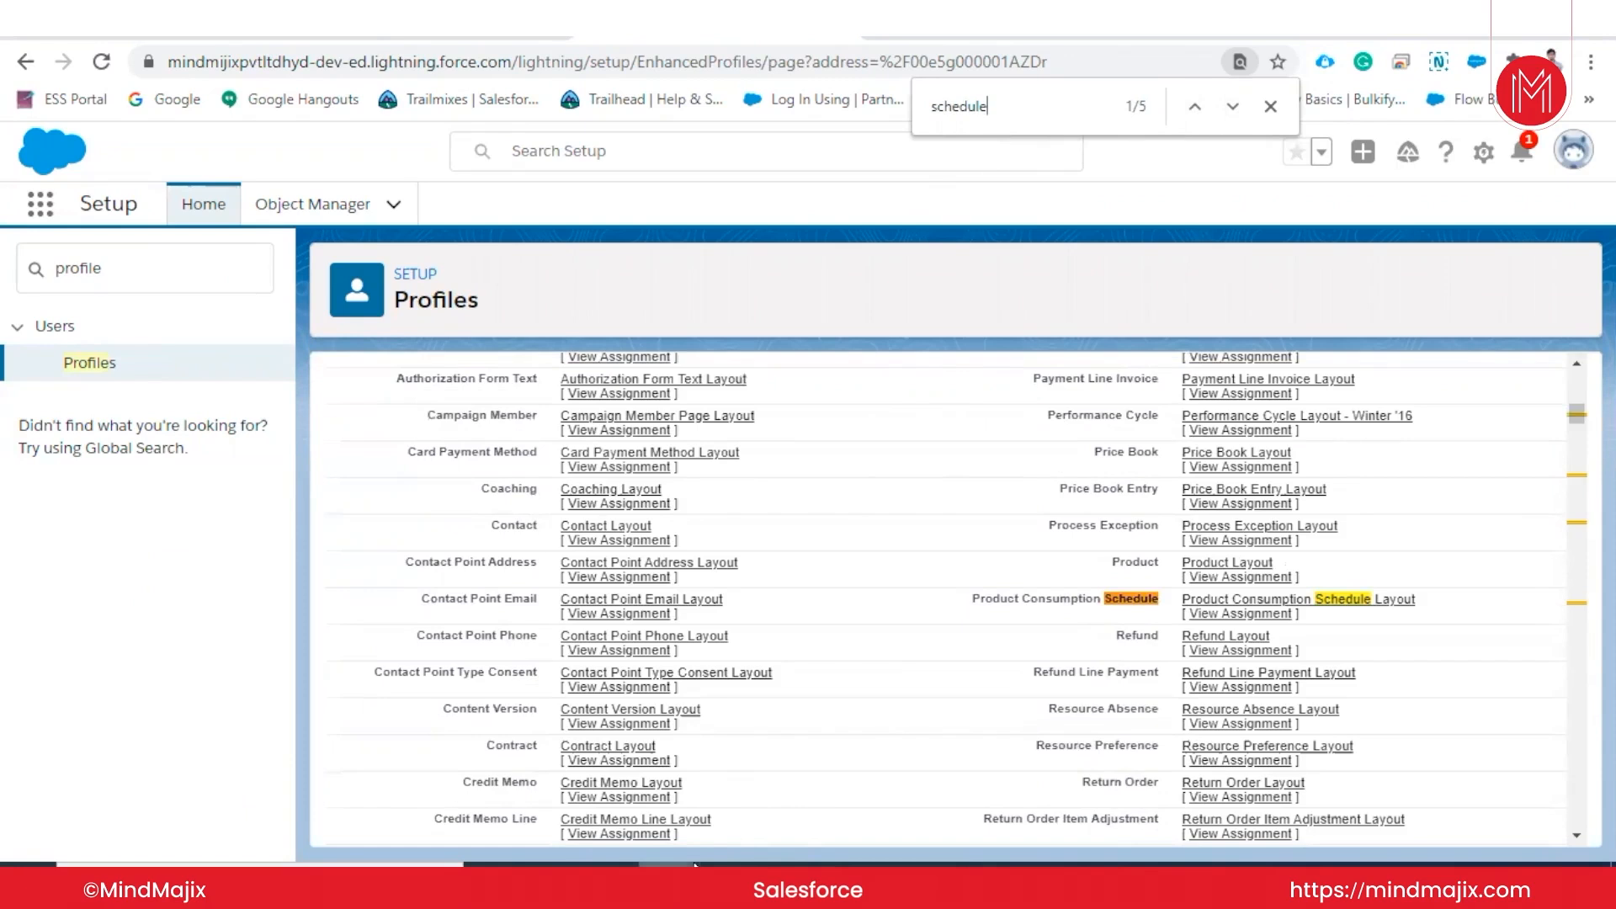
- Check the notes for the customization permission, search the profile page for "Edit my" to locate Edit My Reports, and close the page search
{"action": "mouse_move", "coordinate": [666, 864]}
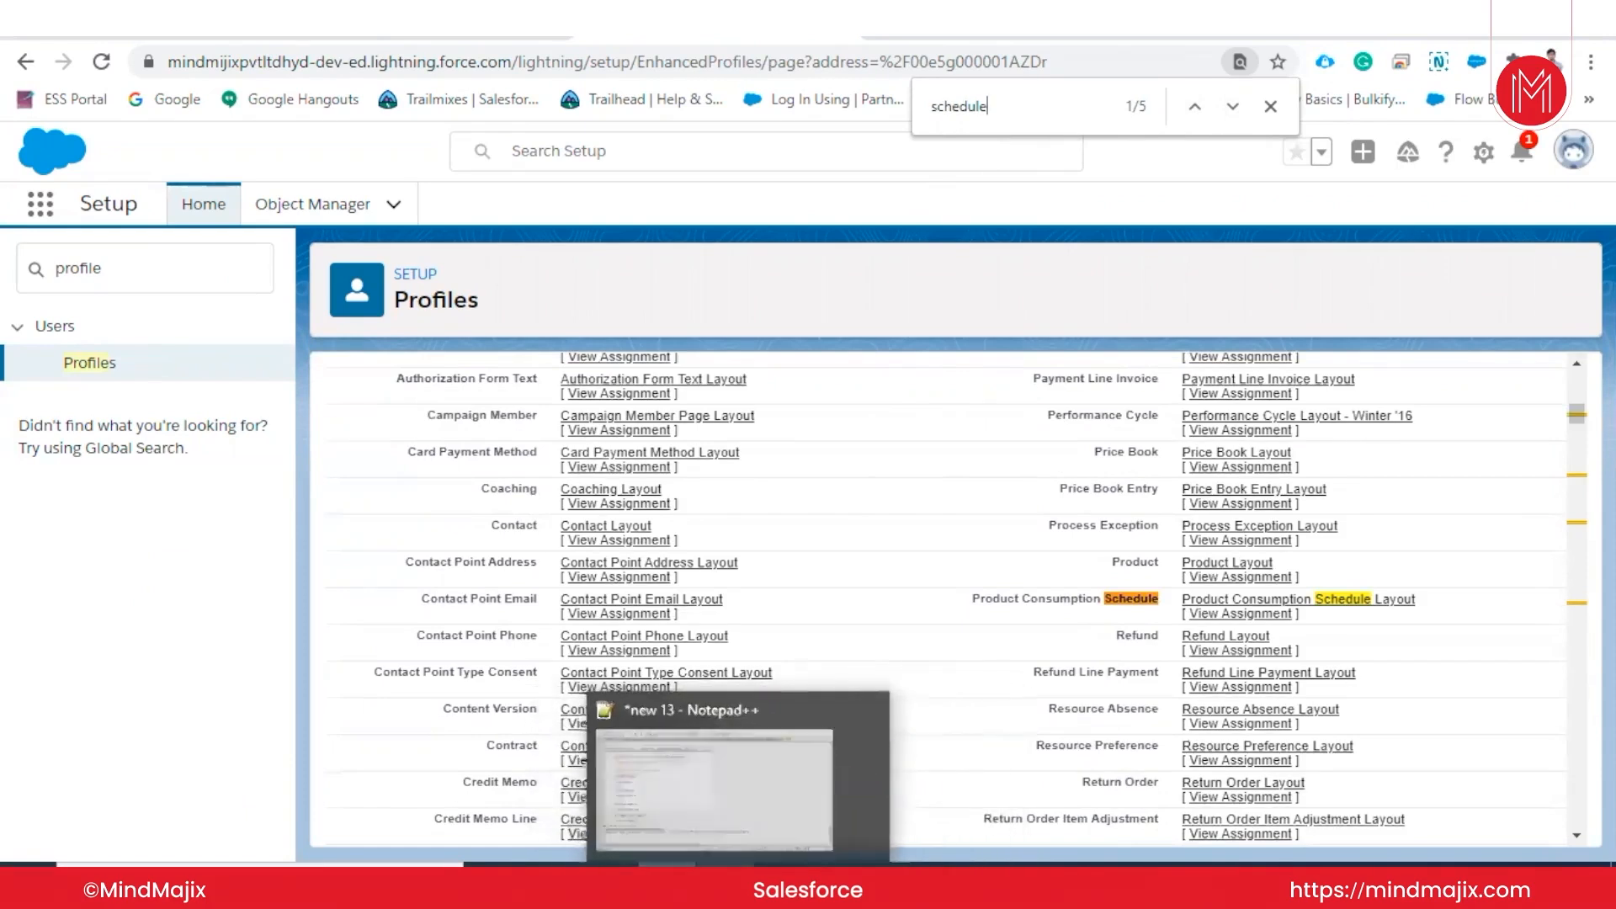
{"action": "left_click", "coordinate": [657, 762]}
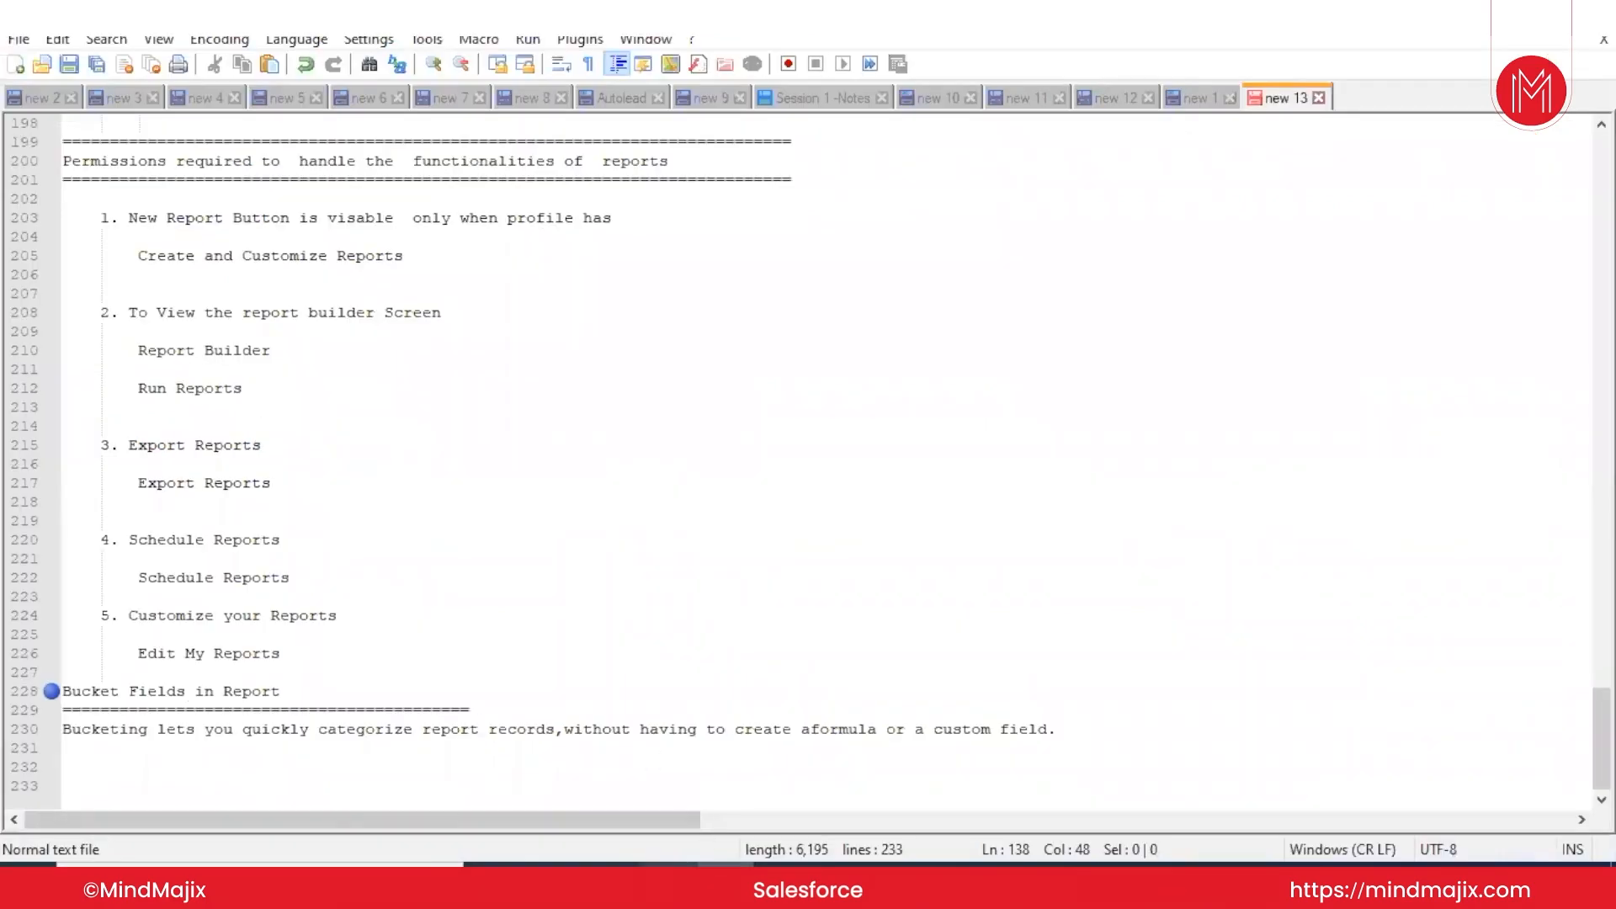
{"action": "left_click", "coordinate": [667, 766]}
{"action": "left_click_drag", "start_coordinate": [1001, 97], "coordinate": [846, 109]}
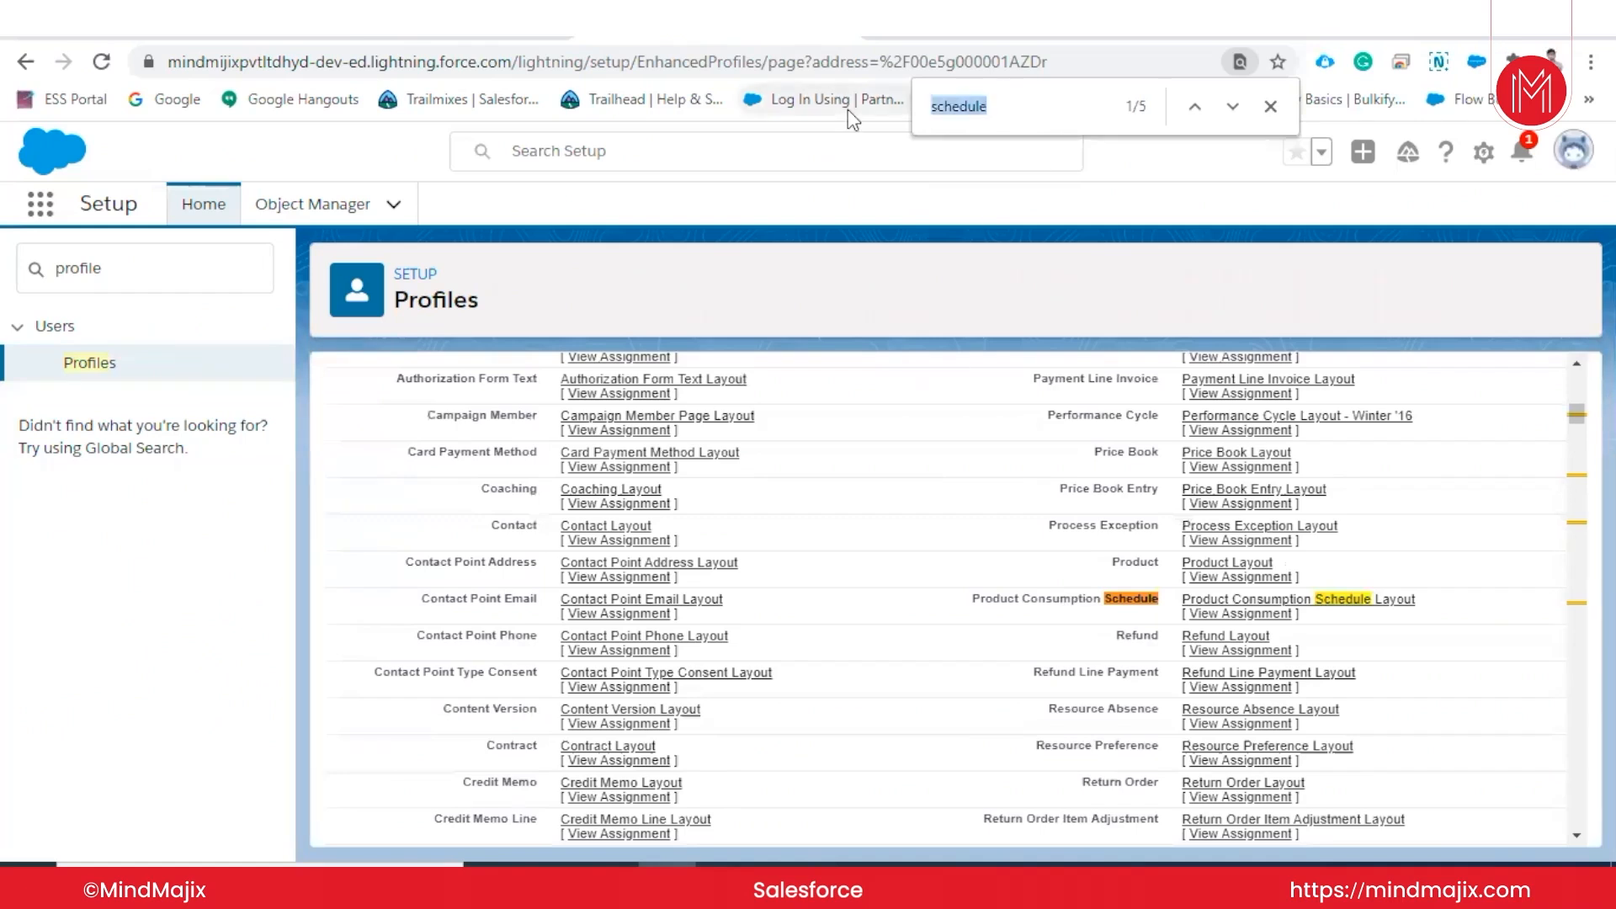
{"action": "type", "text": "Edit my"}
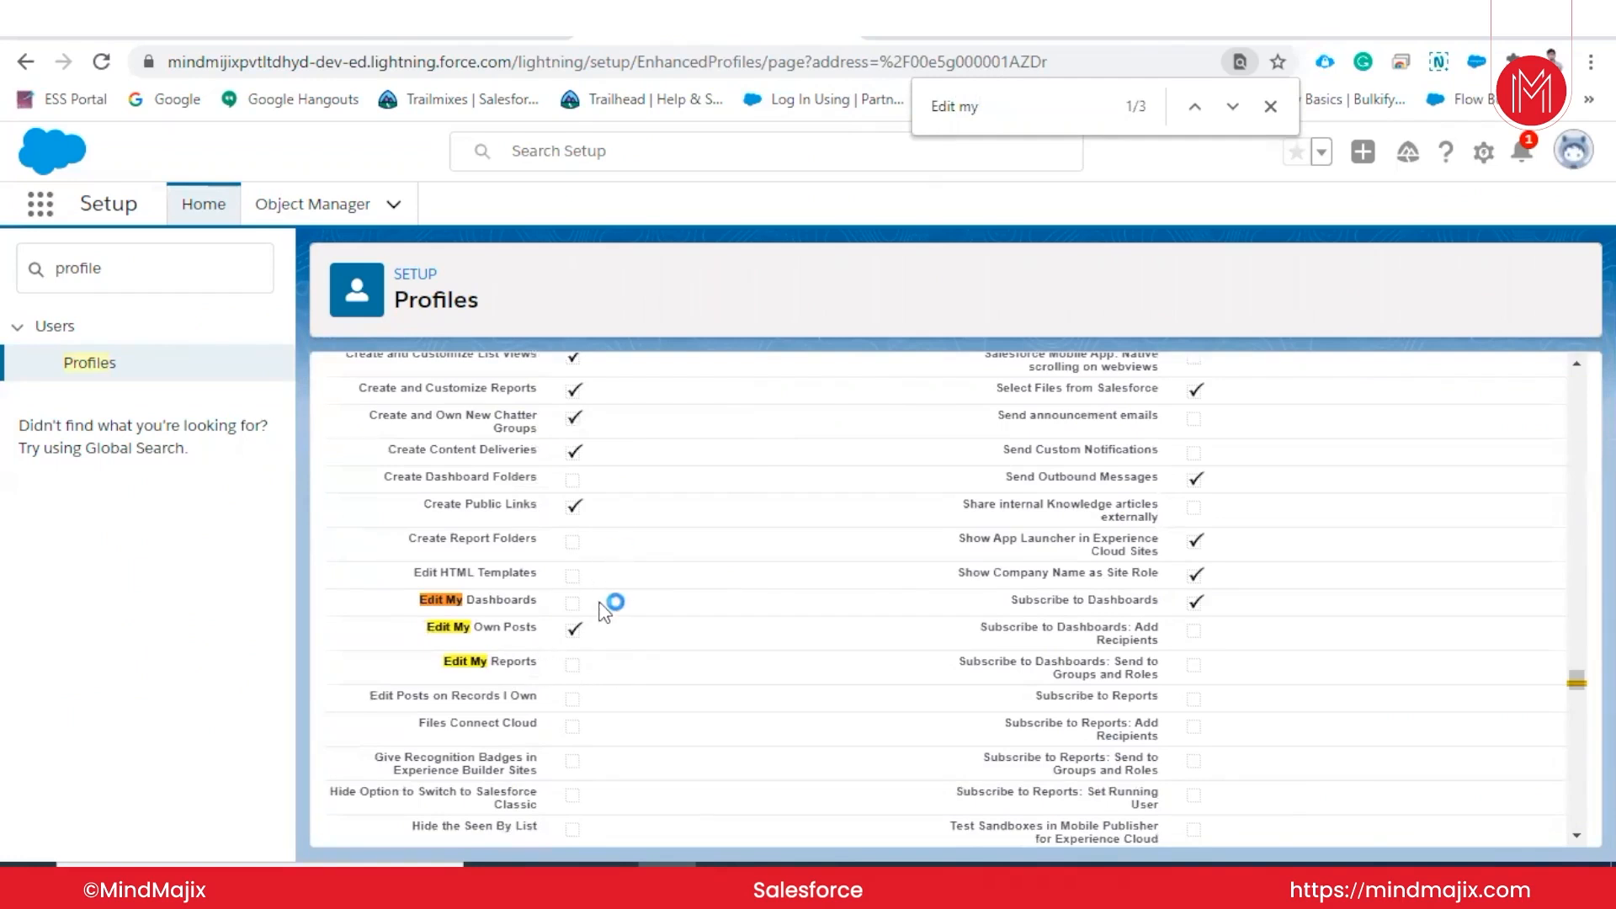
{"action": "scroll", "coordinate": [639, 653], "scroll_direction": "up", "scroll_amount": 10}
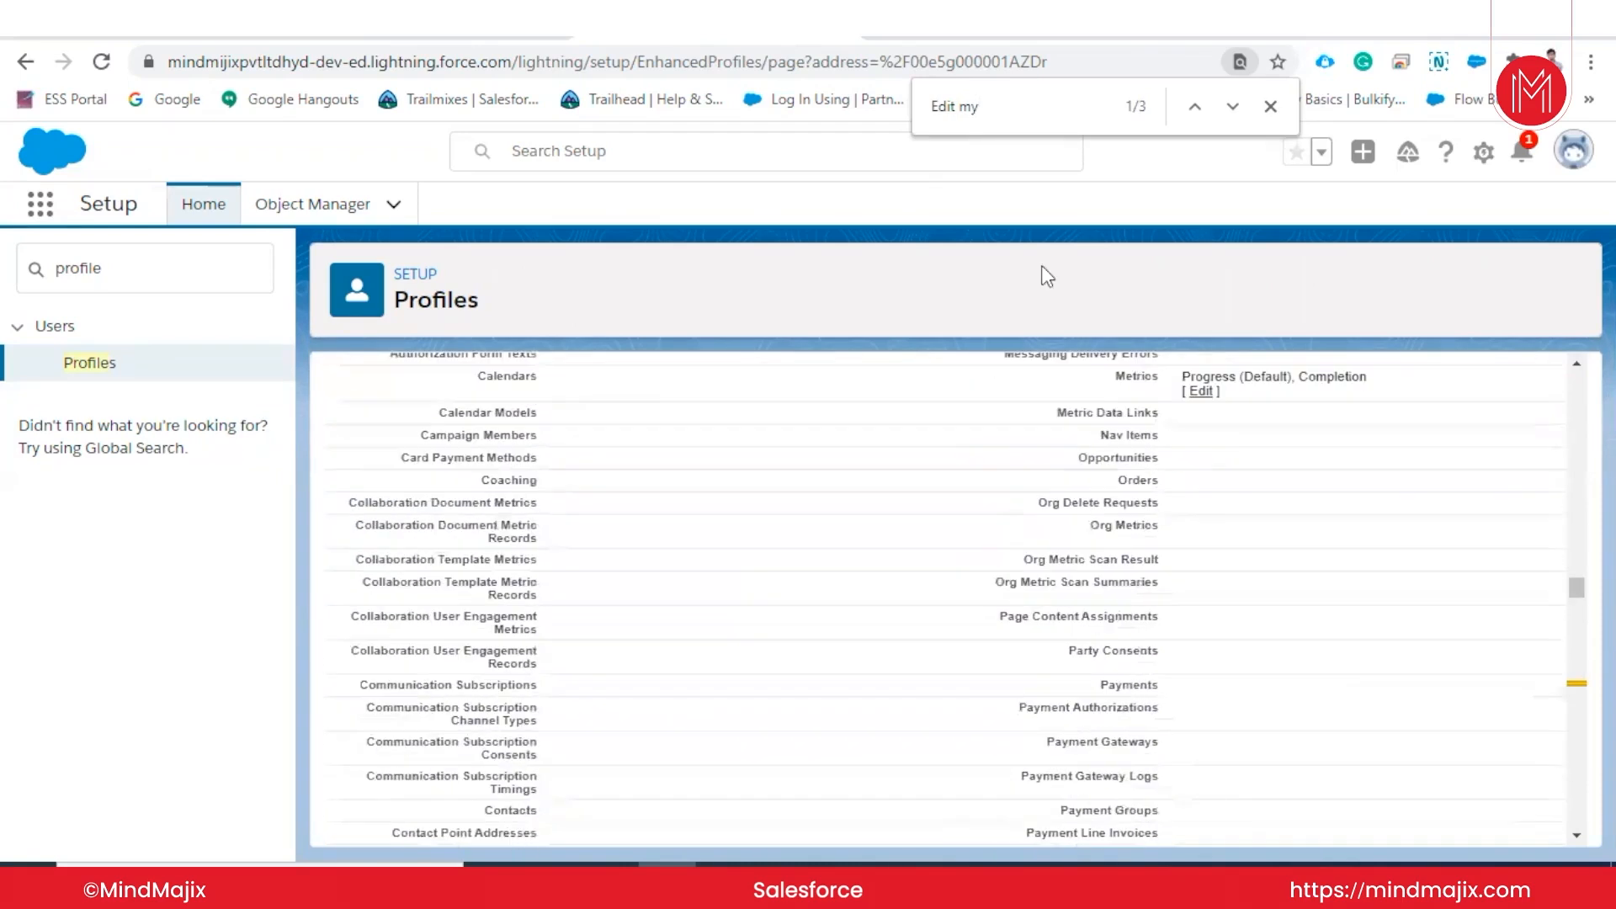
{"action": "left_click", "coordinate": [1271, 107]}
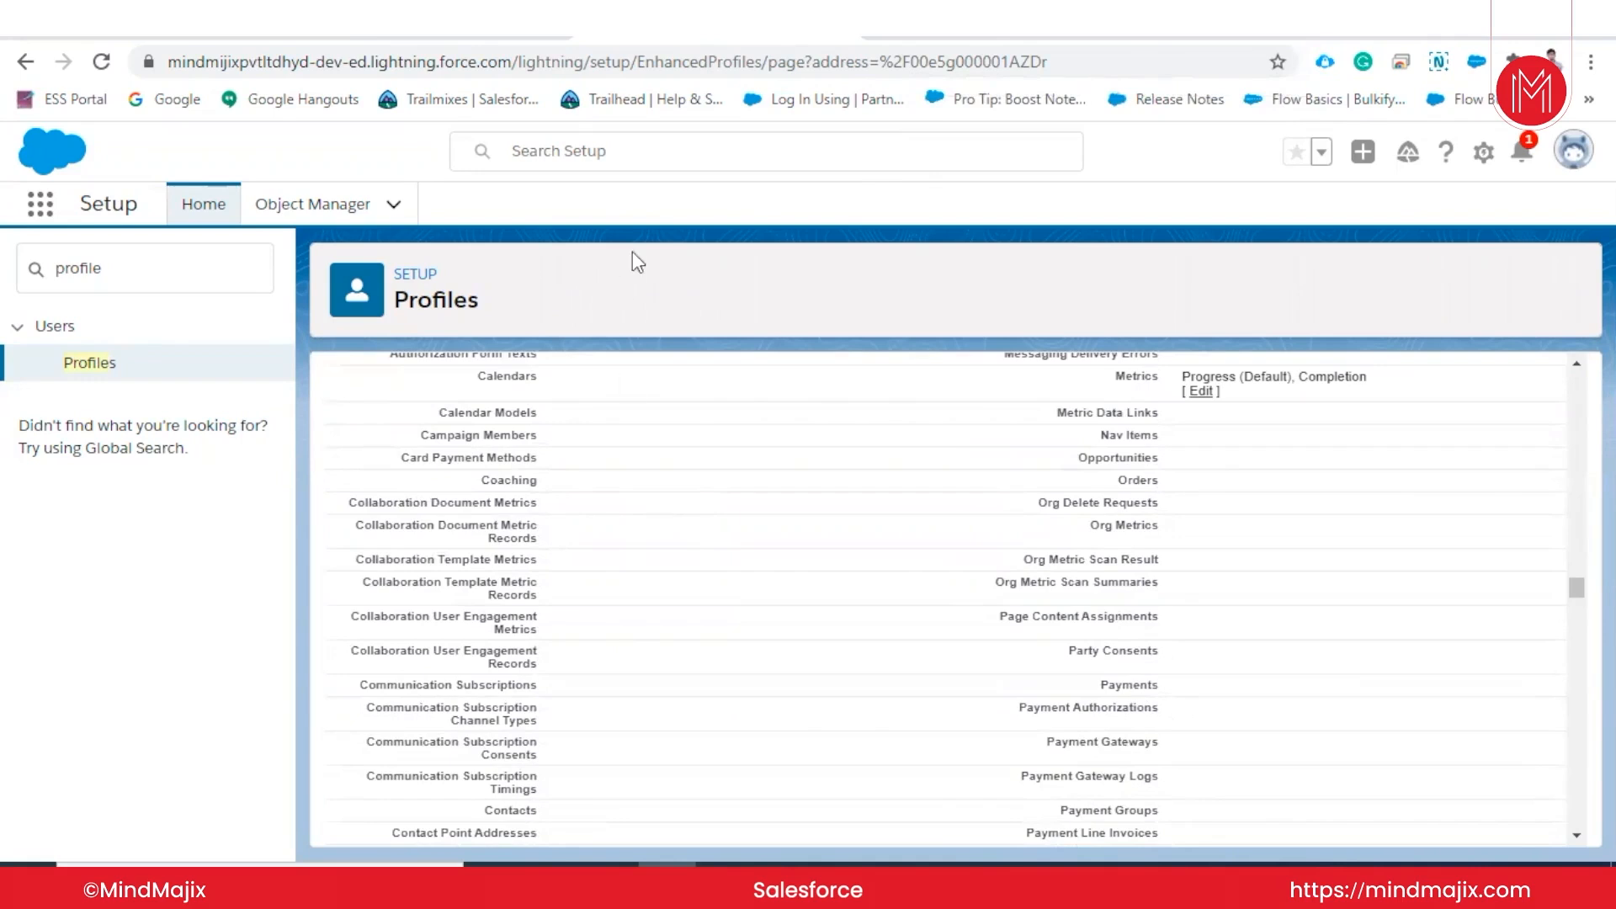
- Search Setup for "report" and open the Report Types page
{"action": "left_click", "coordinate": [506, 22]}
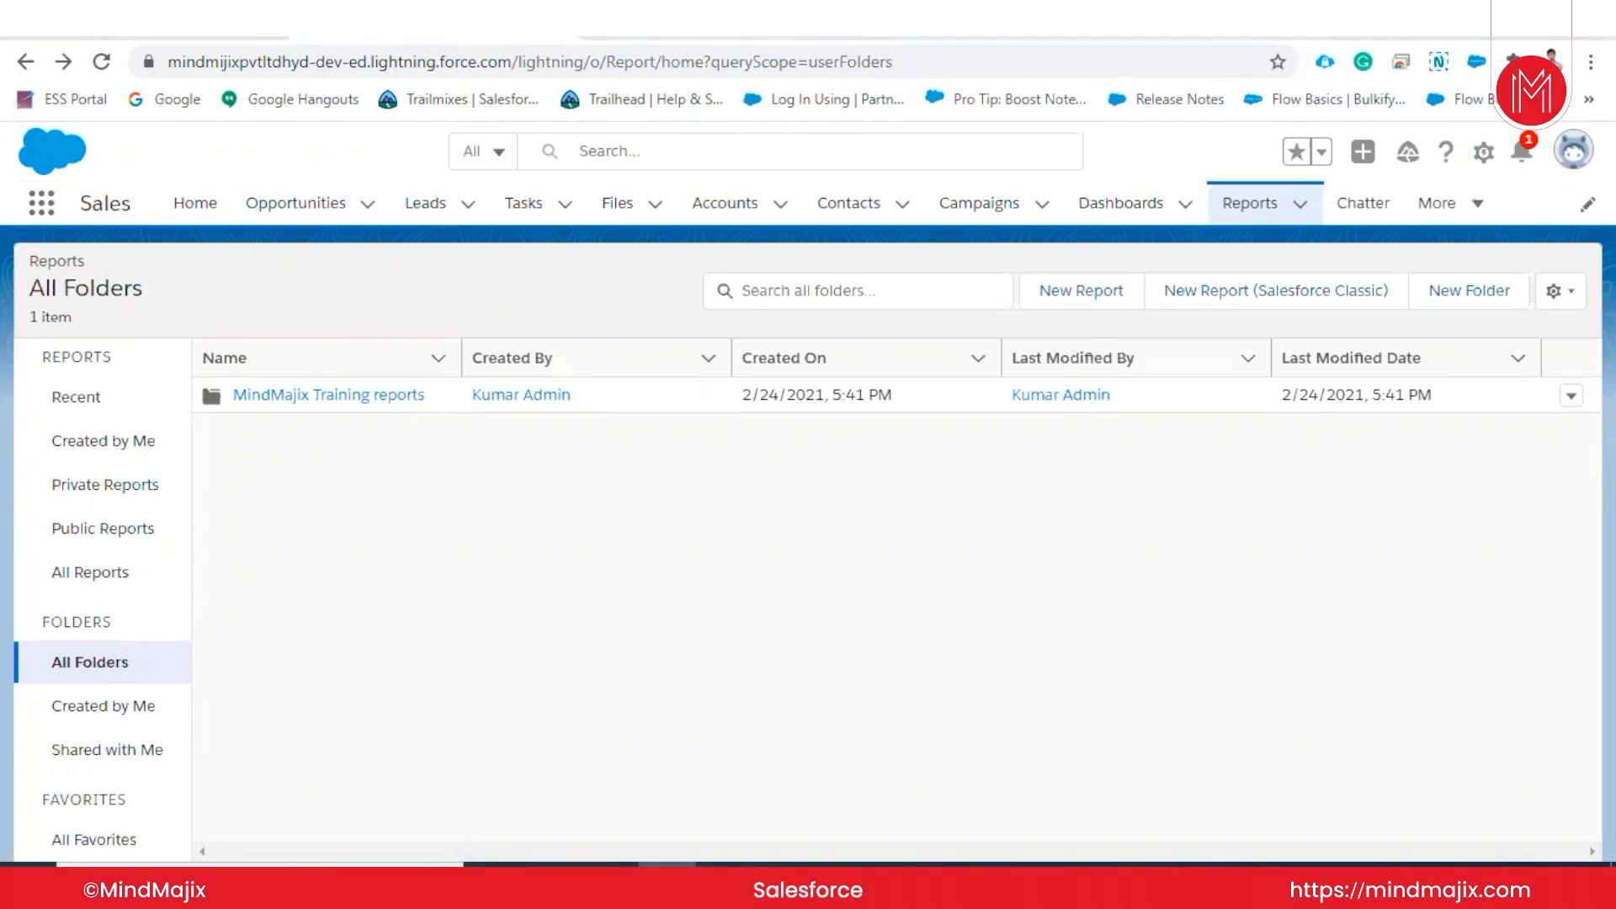
{"action": "left_click", "coordinate": [673, 22]}
{"action": "left_click_drag", "start_coordinate": [172, 265], "coordinate": [64, 268]}
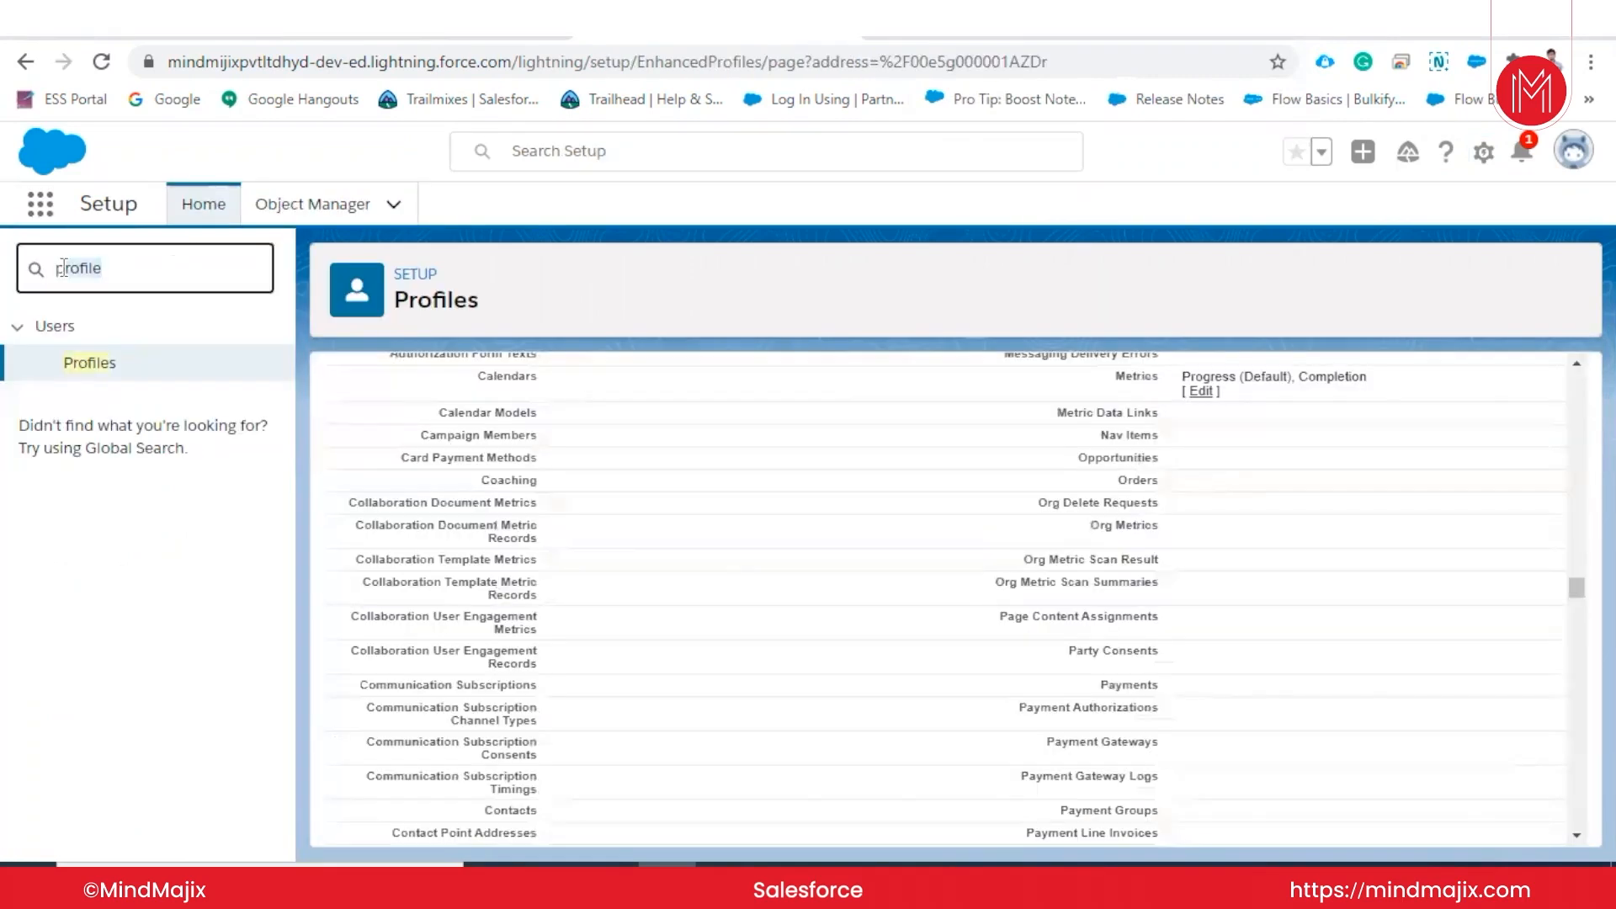
{"action": "key", "text": "BackSpace"}
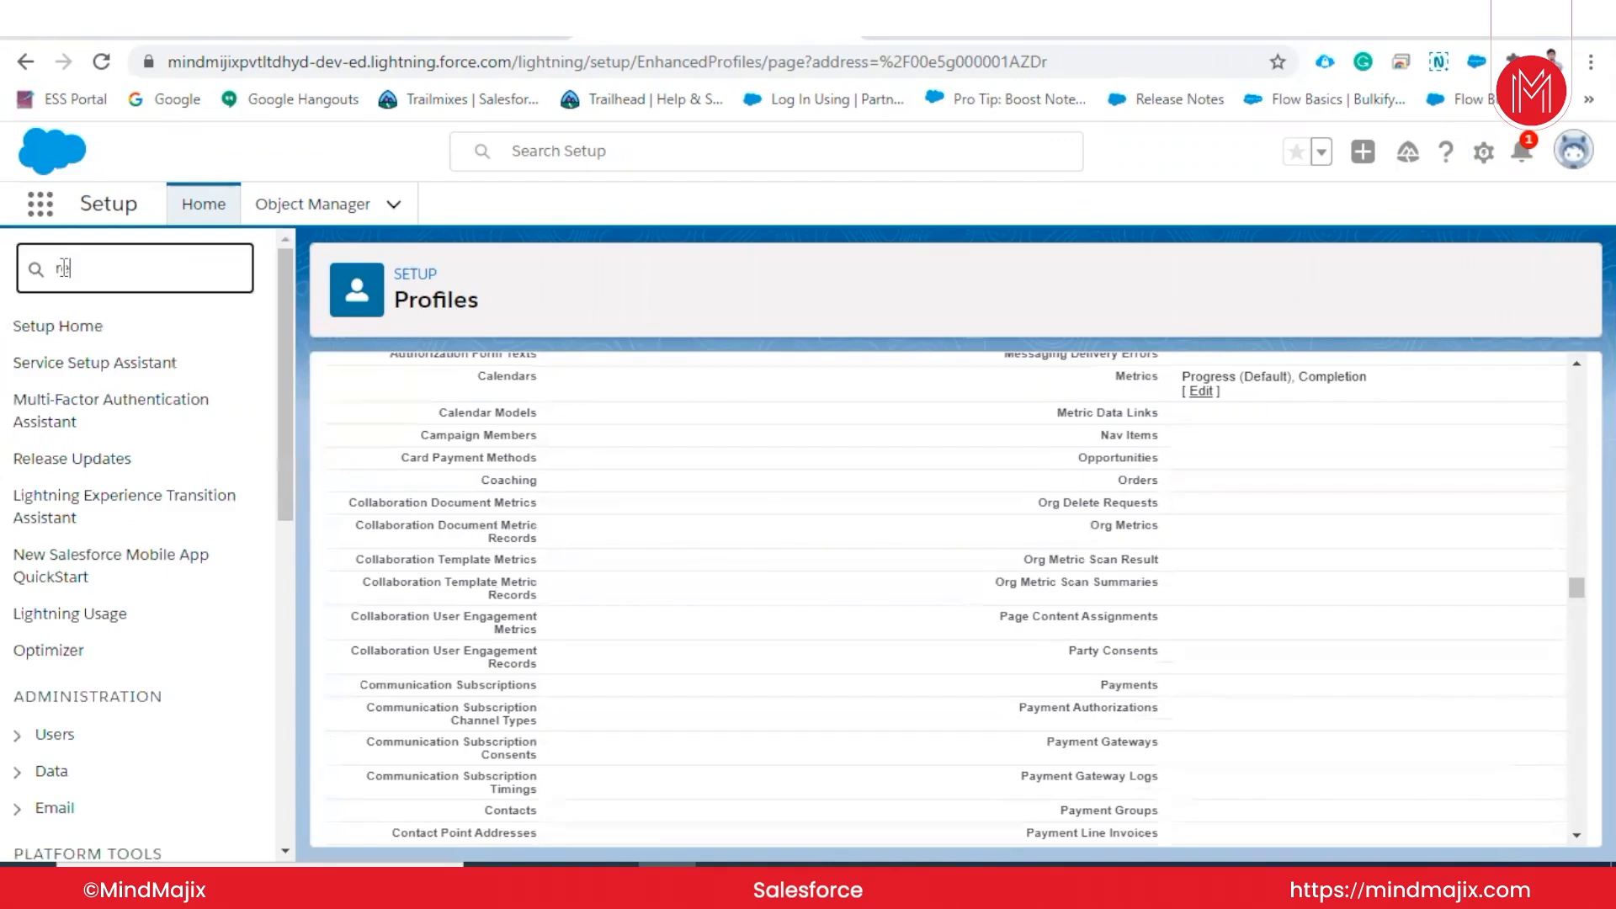
{"action": "type", "text": "report"}
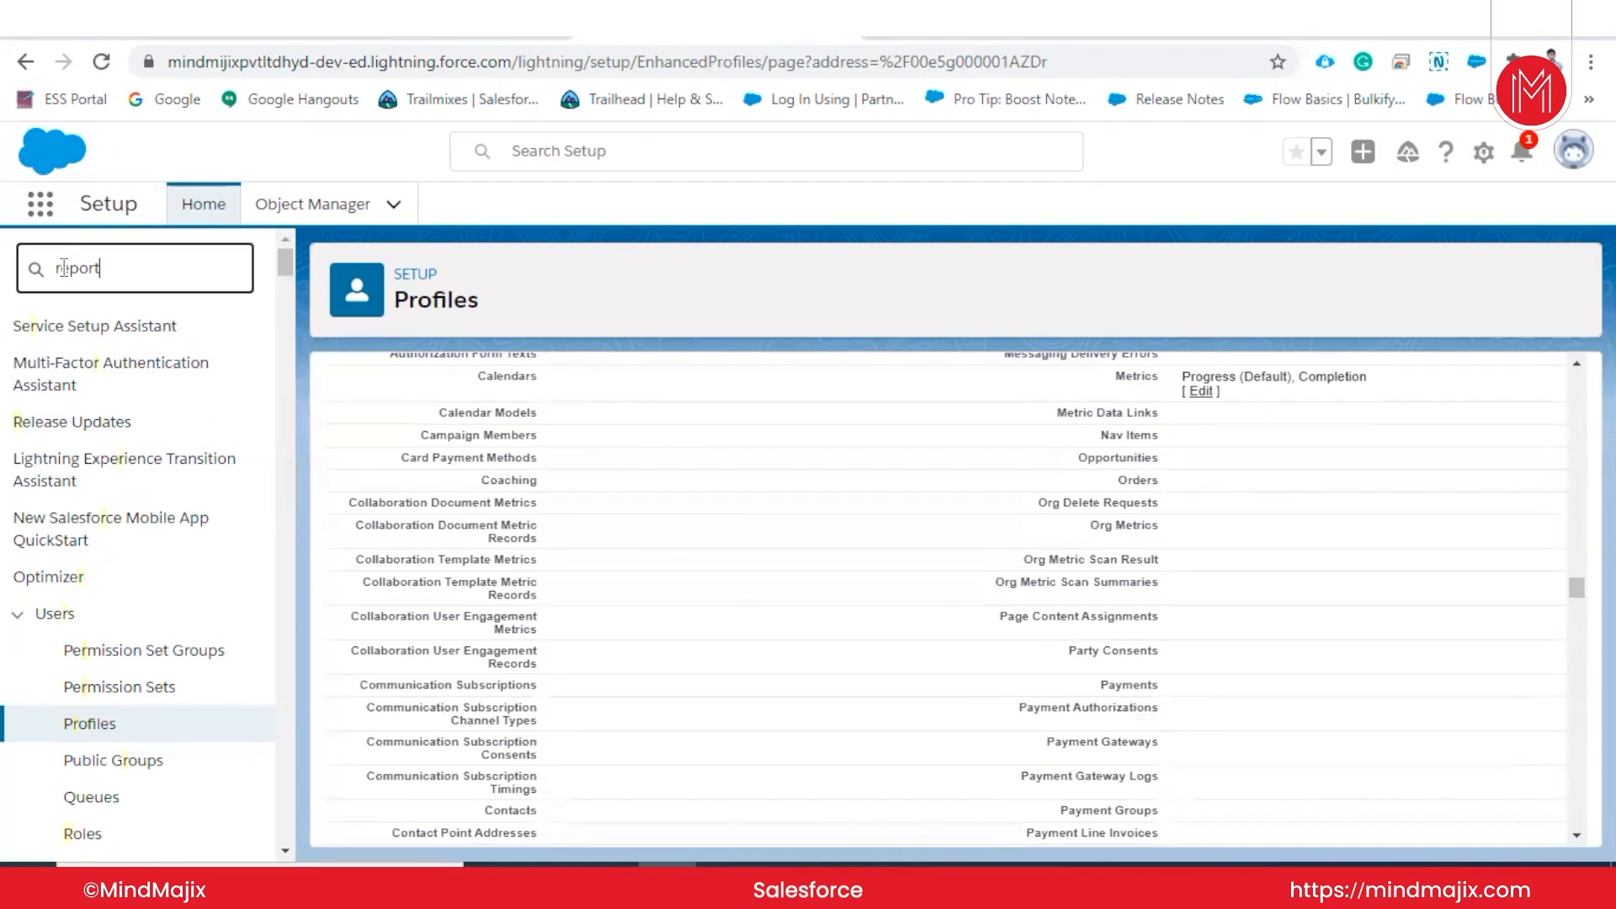
{"action": "left_click", "coordinate": [171, 510]}
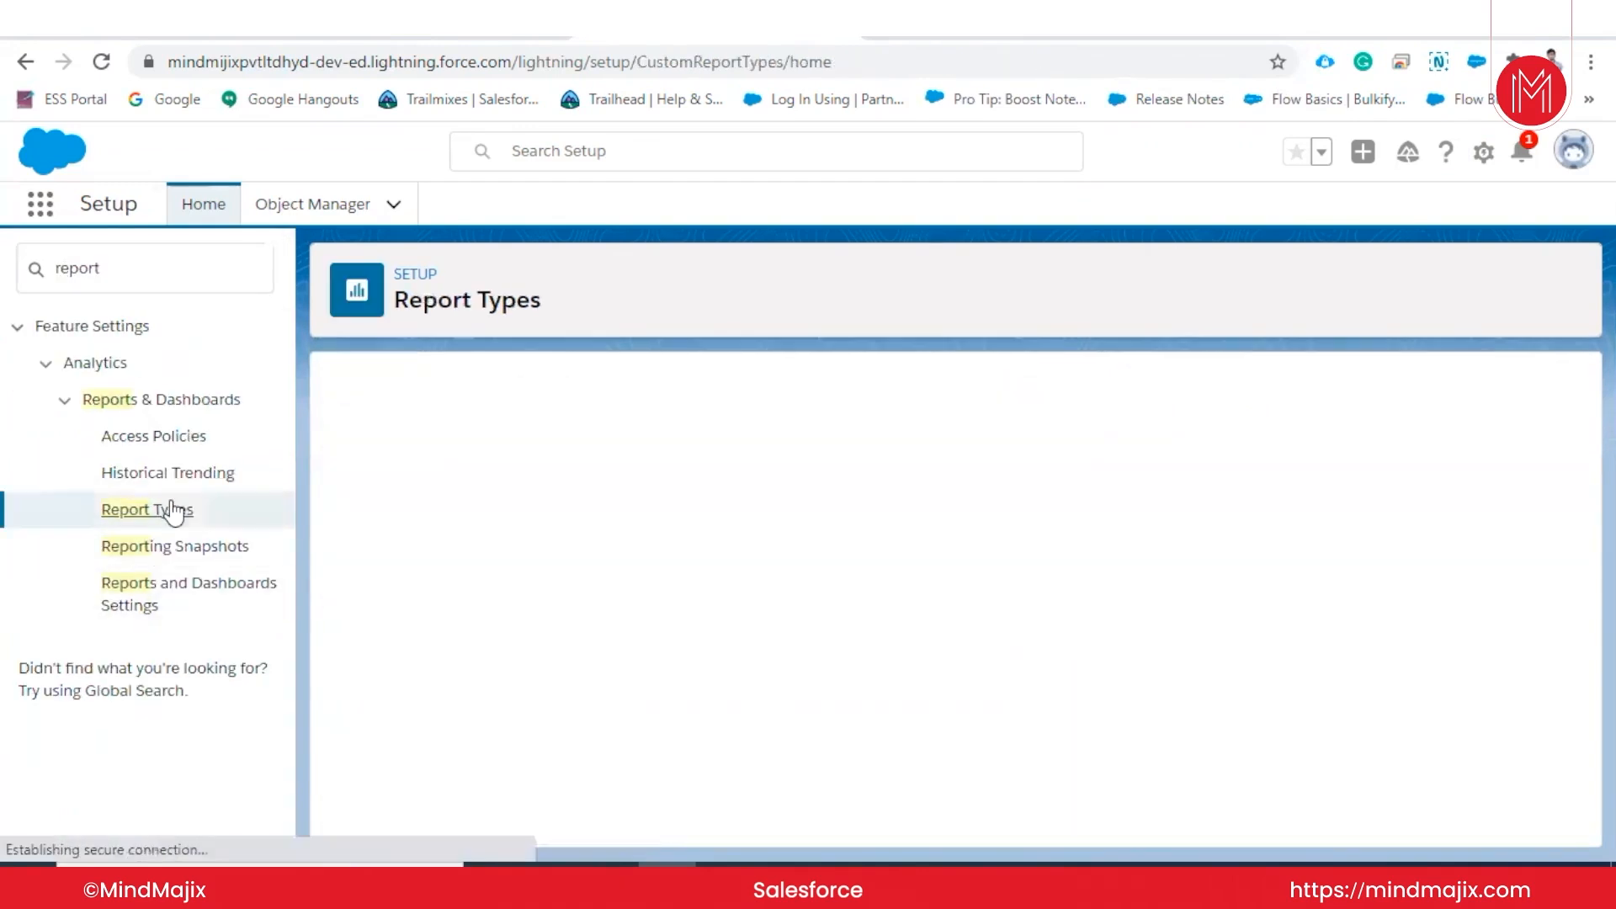
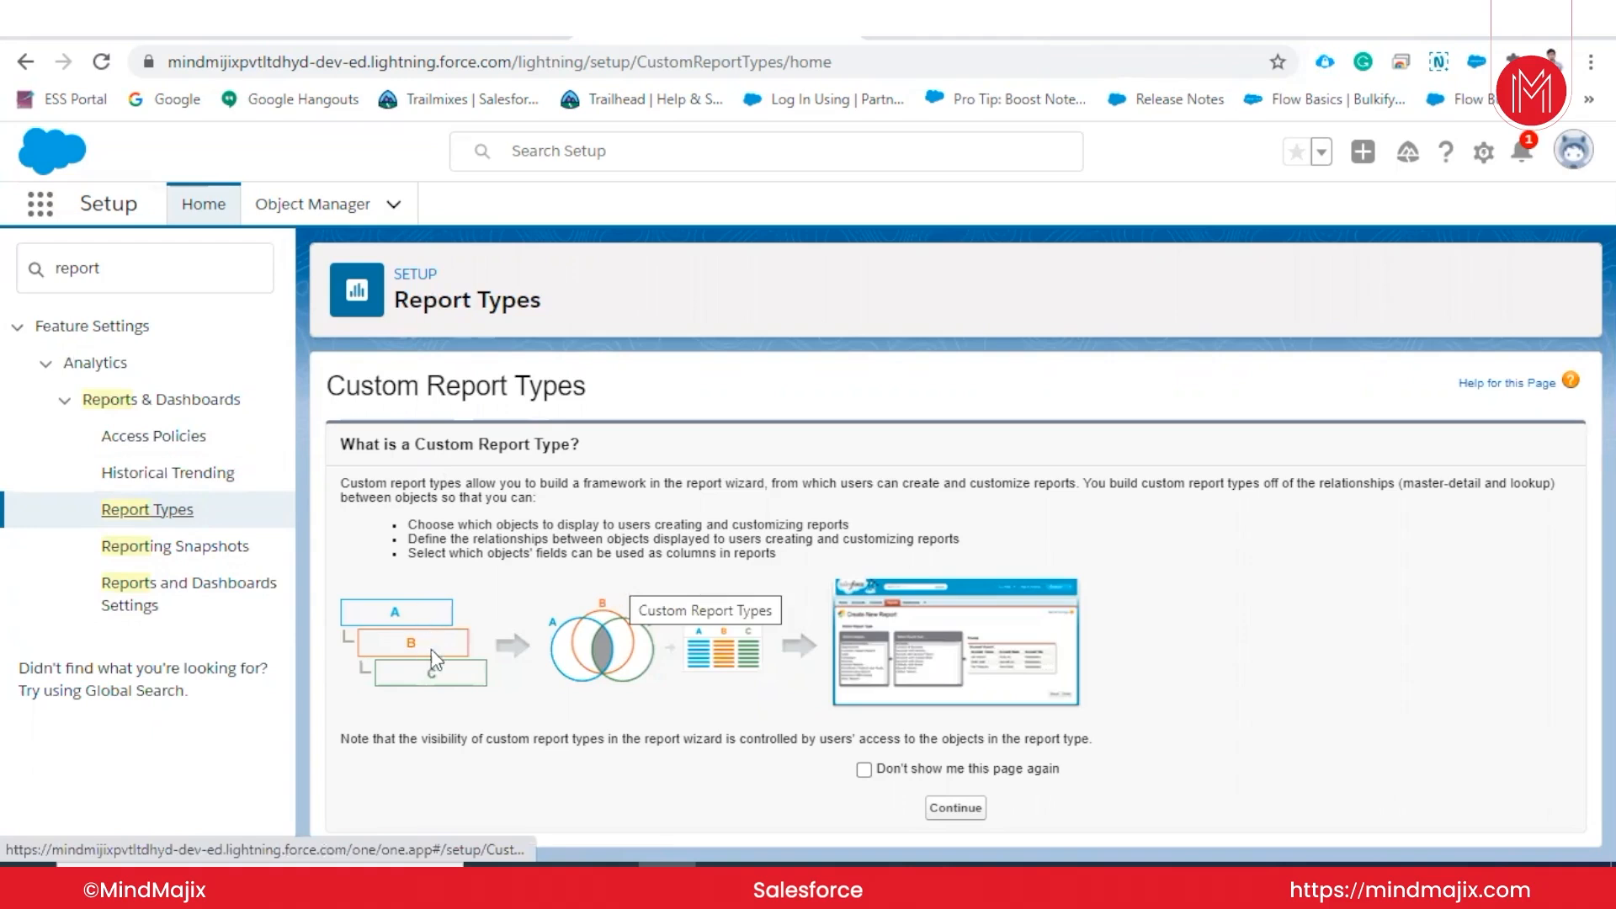
- Dismiss the custom report type introduction permanently and start a new custom report type with Branch as its primary object
{"action": "left_click", "coordinate": [864, 771]}
{"action": "left_click", "coordinate": [975, 810]}
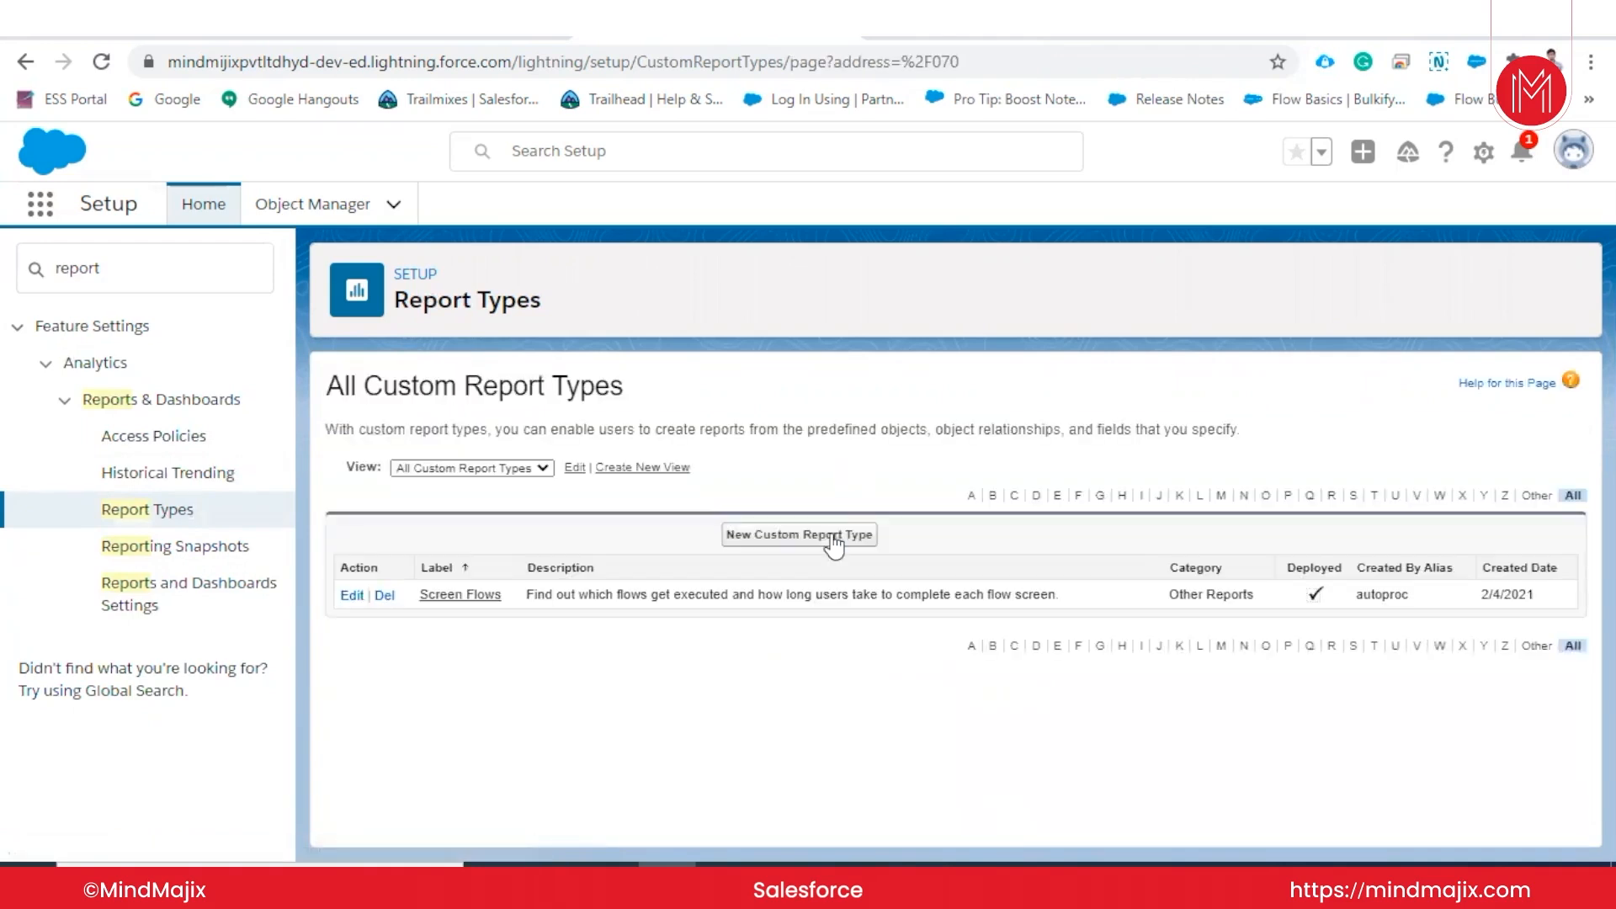
{"action": "left_click", "coordinate": [833, 537]}
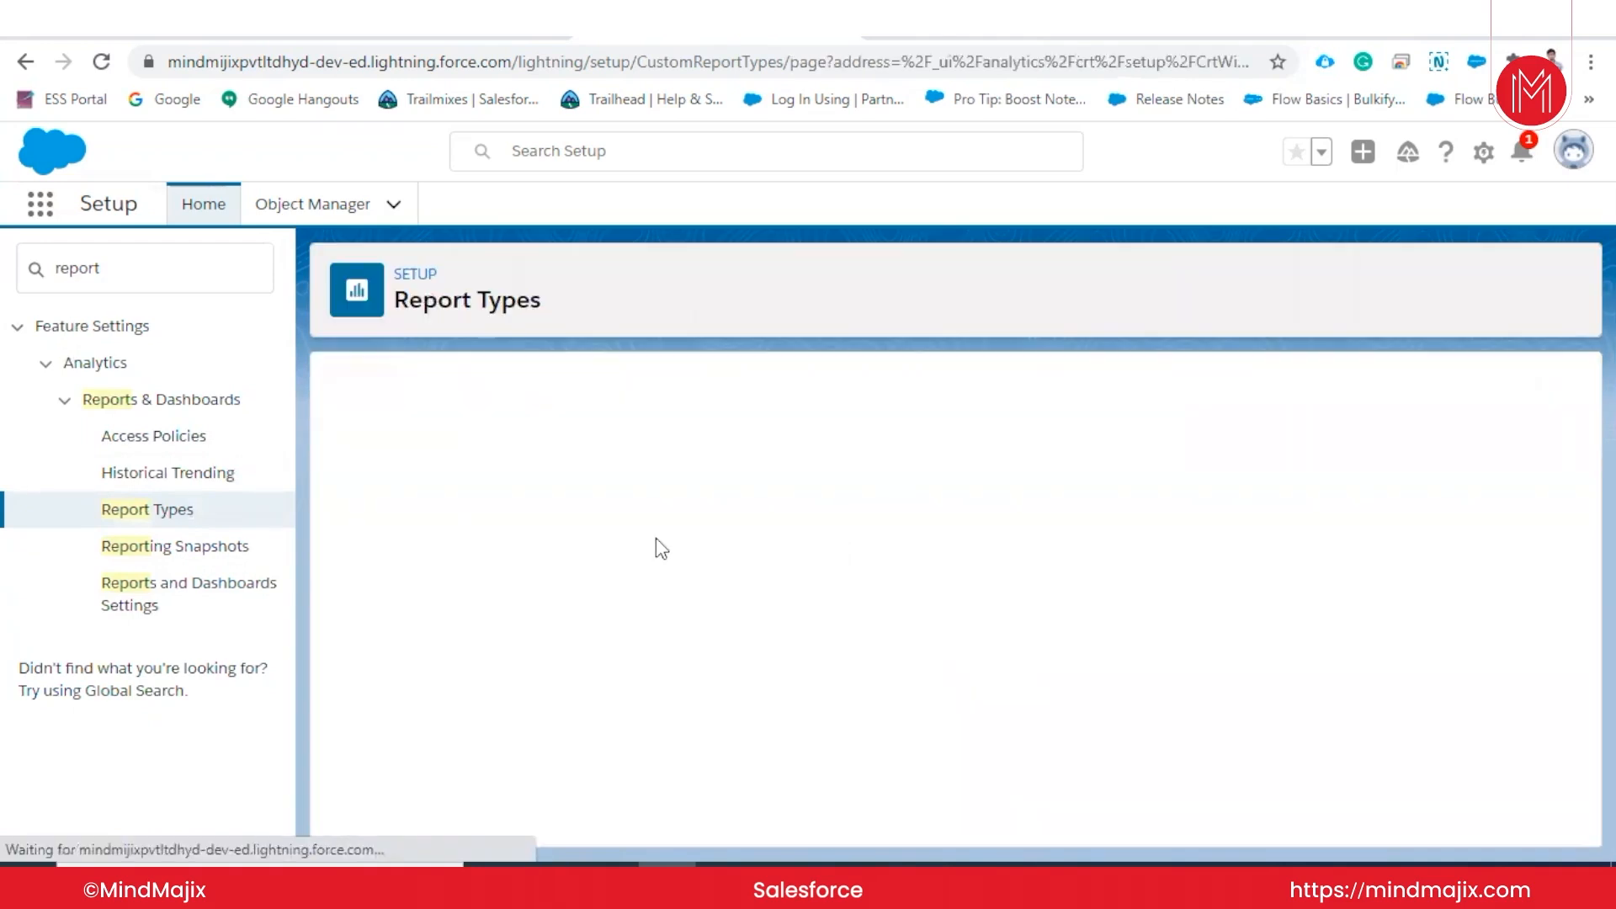
{"action": "left_click", "coordinate": [644, 641]}
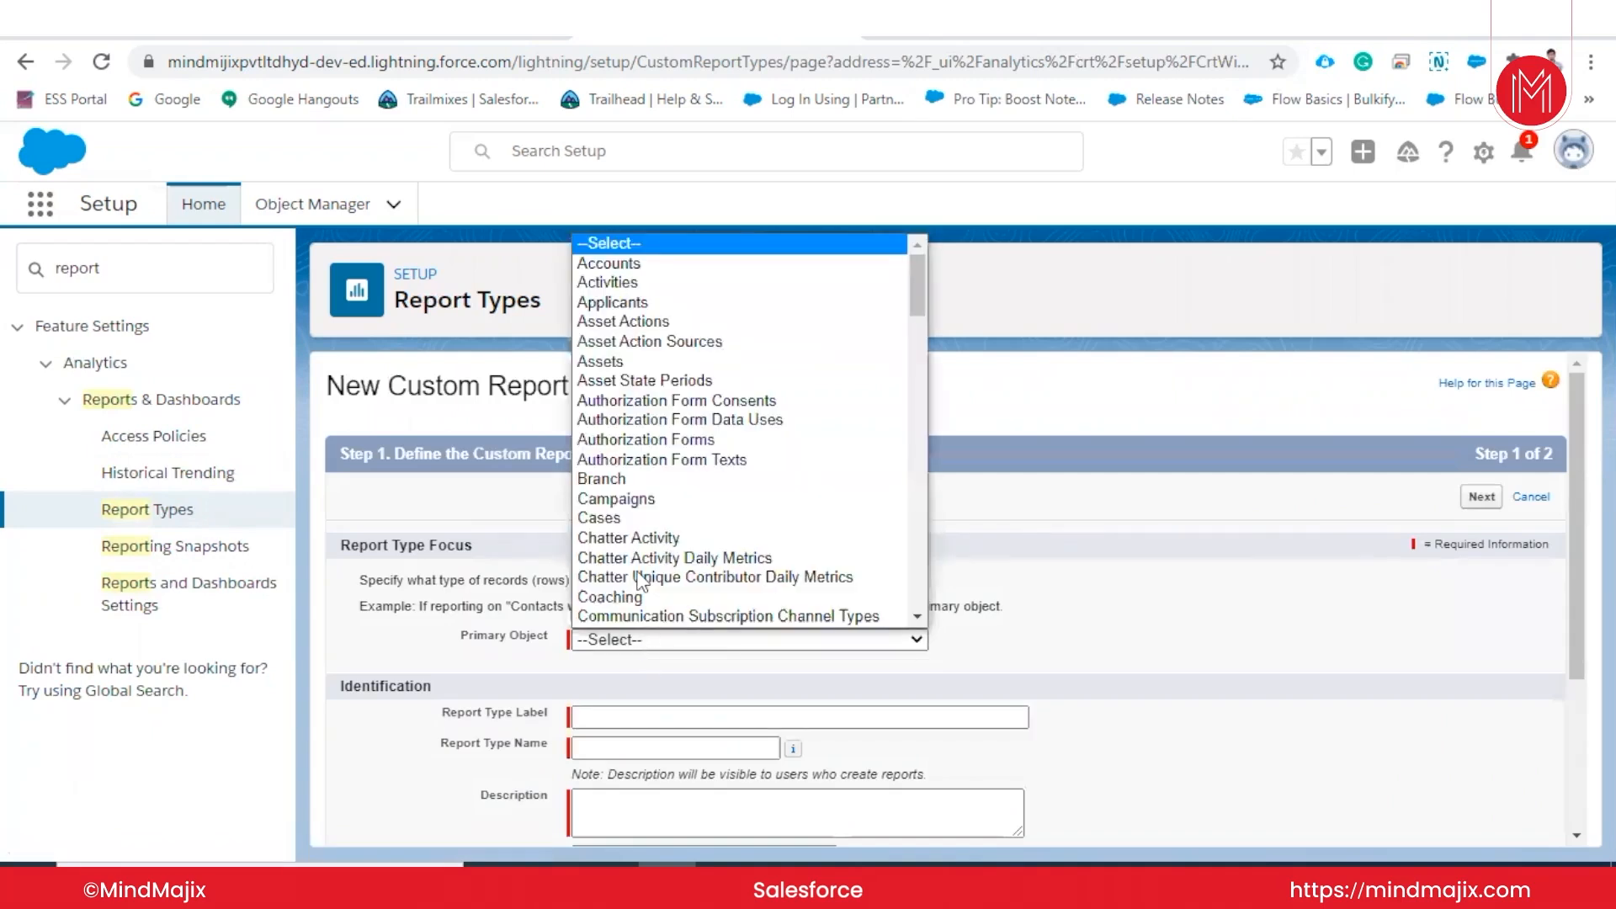
{"action": "left_click", "coordinate": [633, 475]}
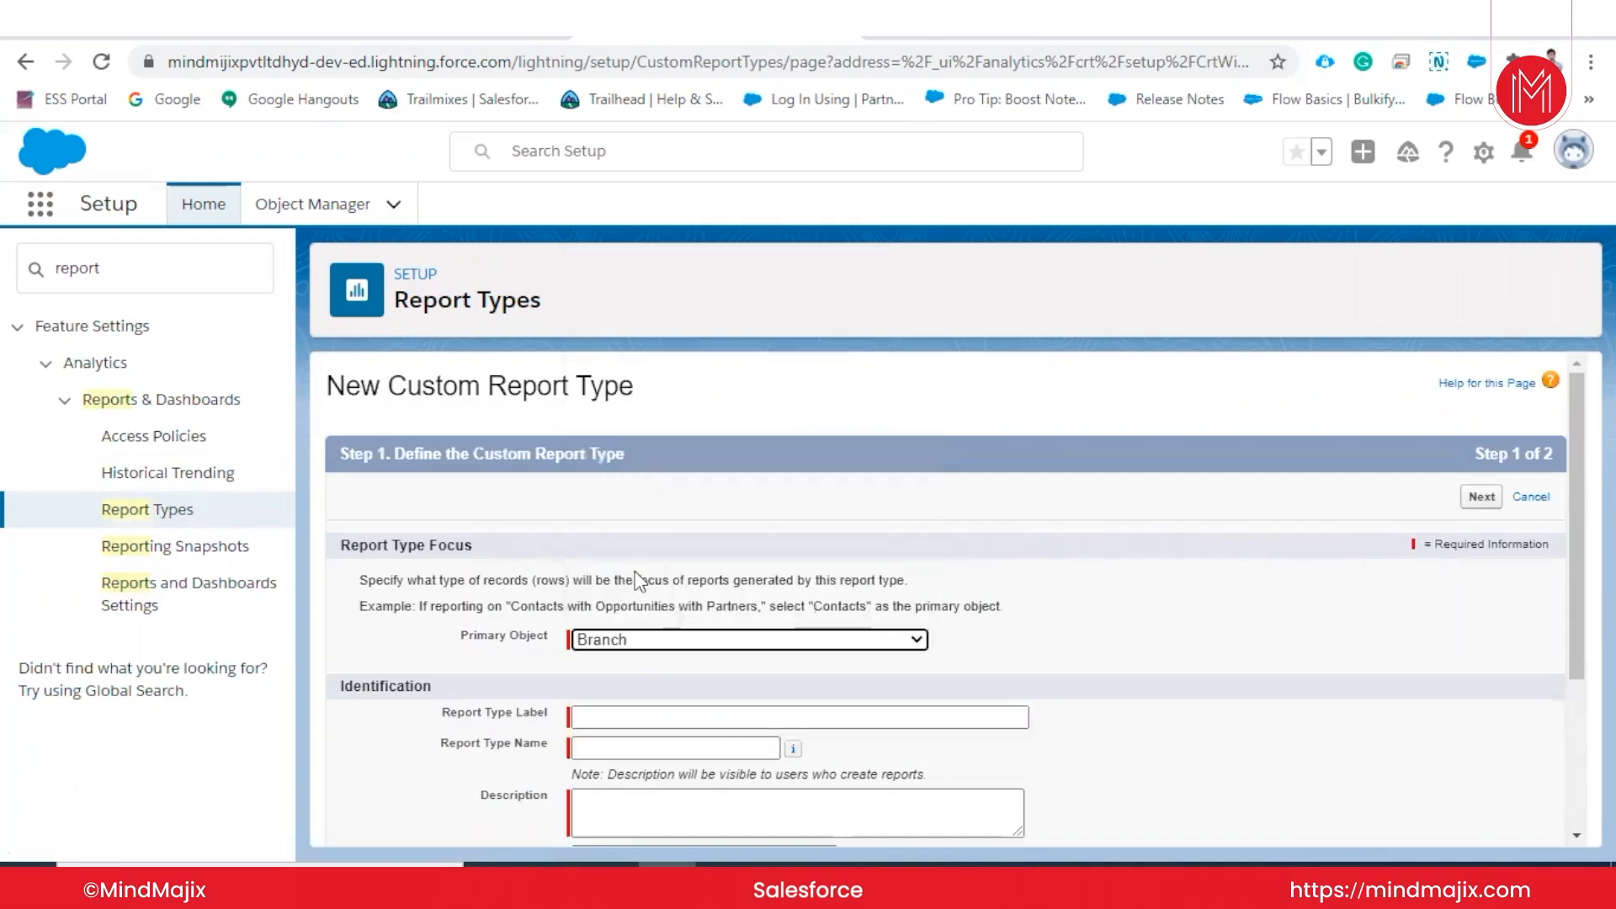
- Label the report type "Branch and Employee visualization", correcting the spelling of "Employee", and let the report type name fill in
{"action": "scroll", "coordinate": [639, 581], "scroll_direction": "down", "scroll_amount": 3}
{"action": "left_click", "coordinate": [637, 488]}
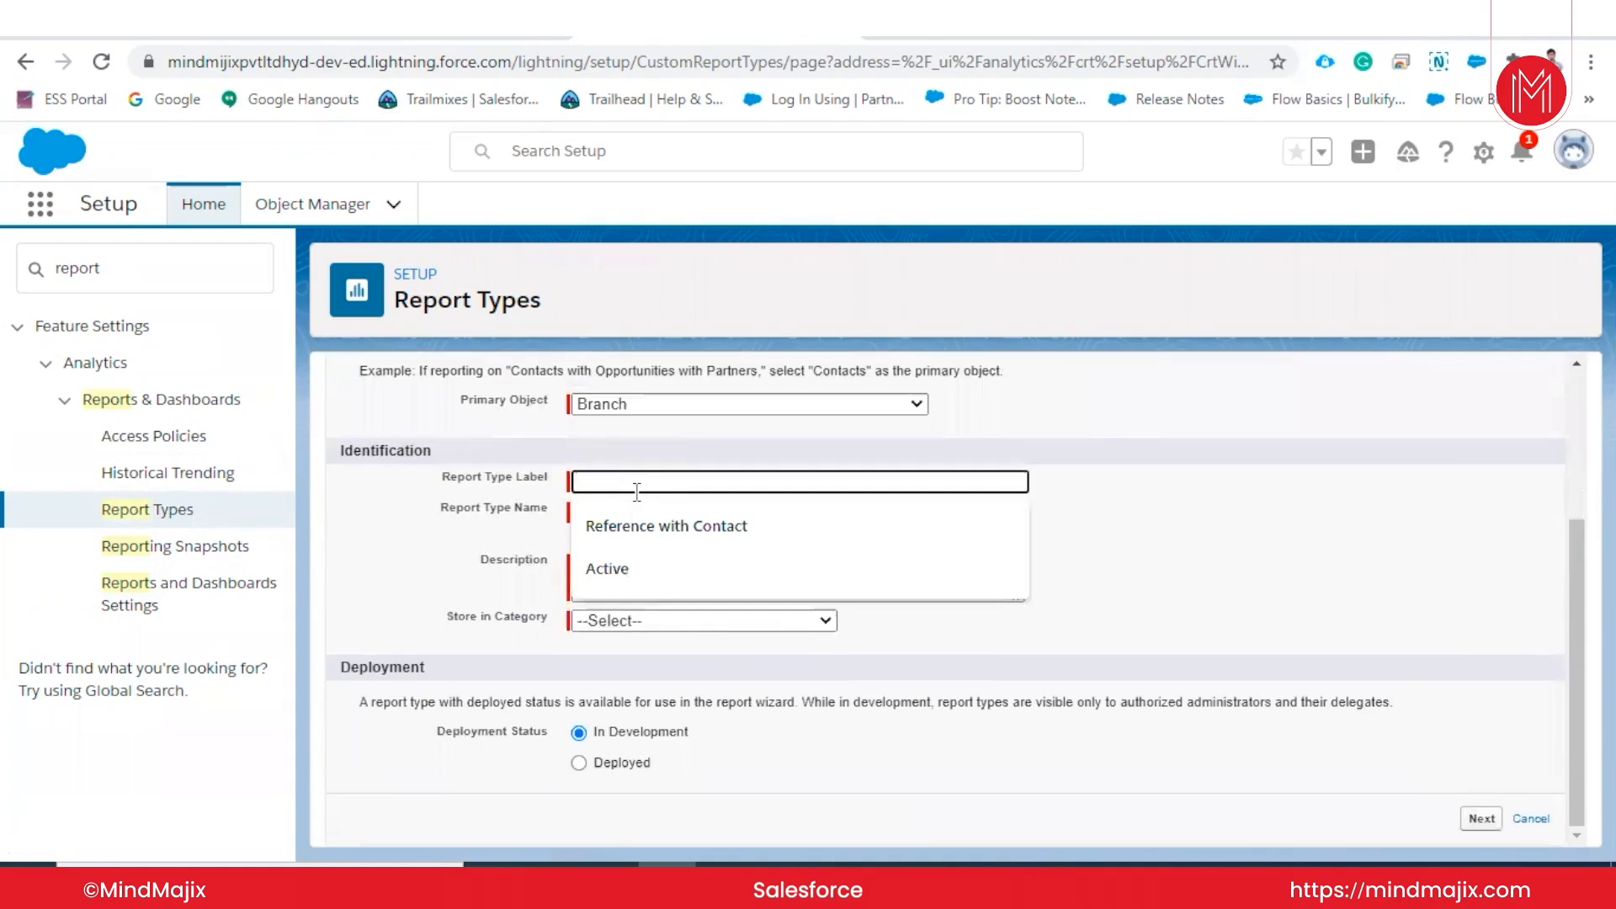
{"action": "type", "text": "Bra"}
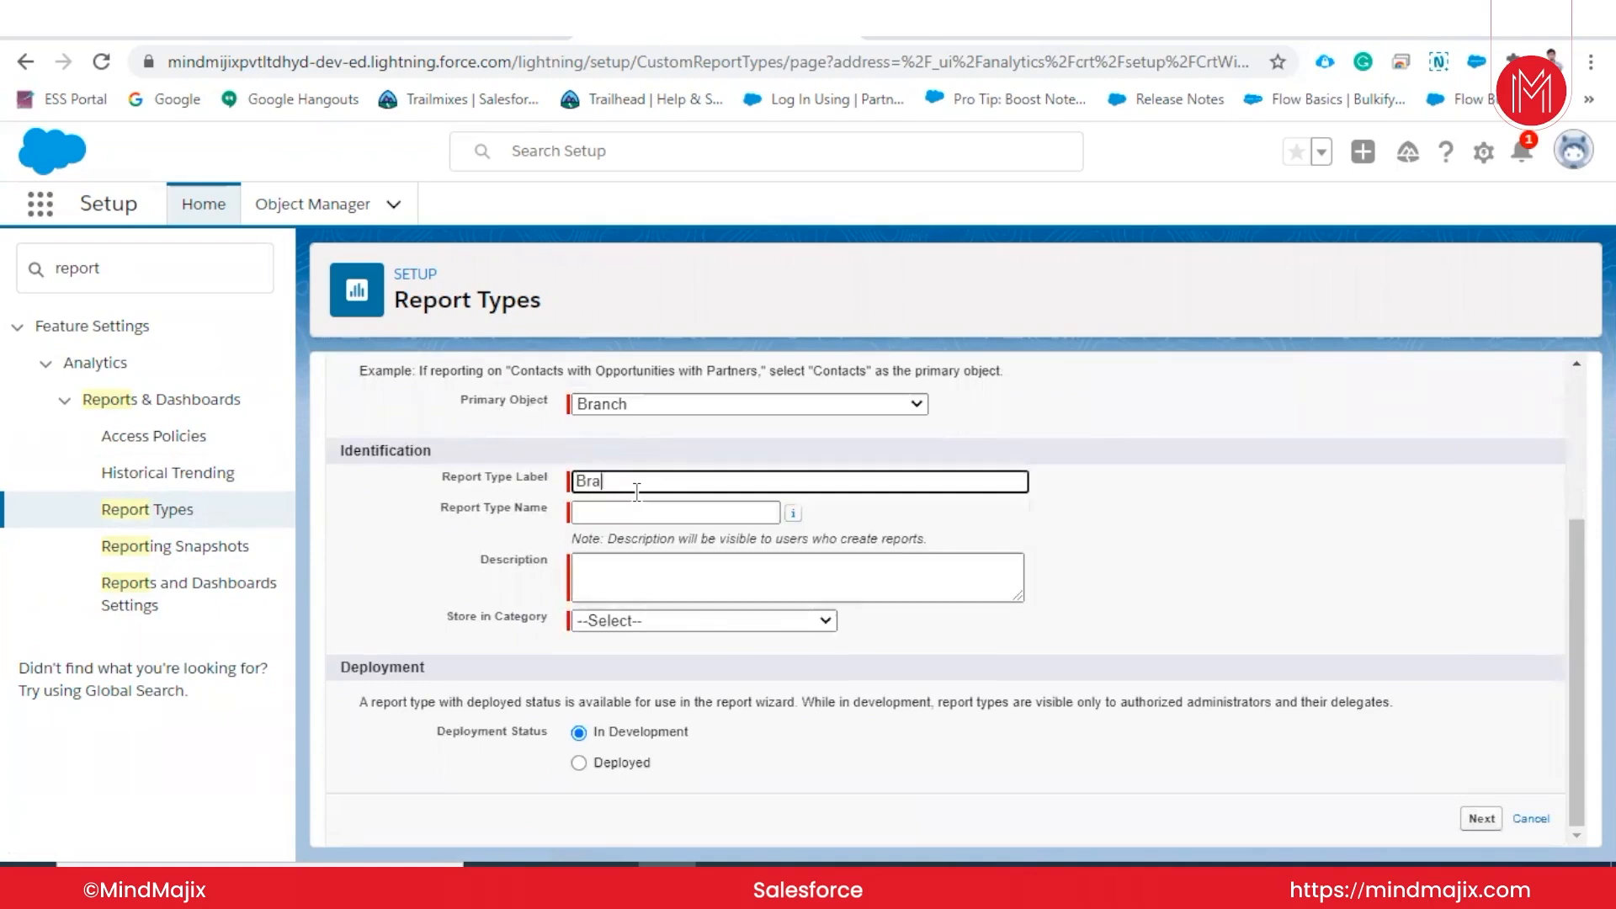
{"action": "type", "text": "nch and Emplyoee v"}
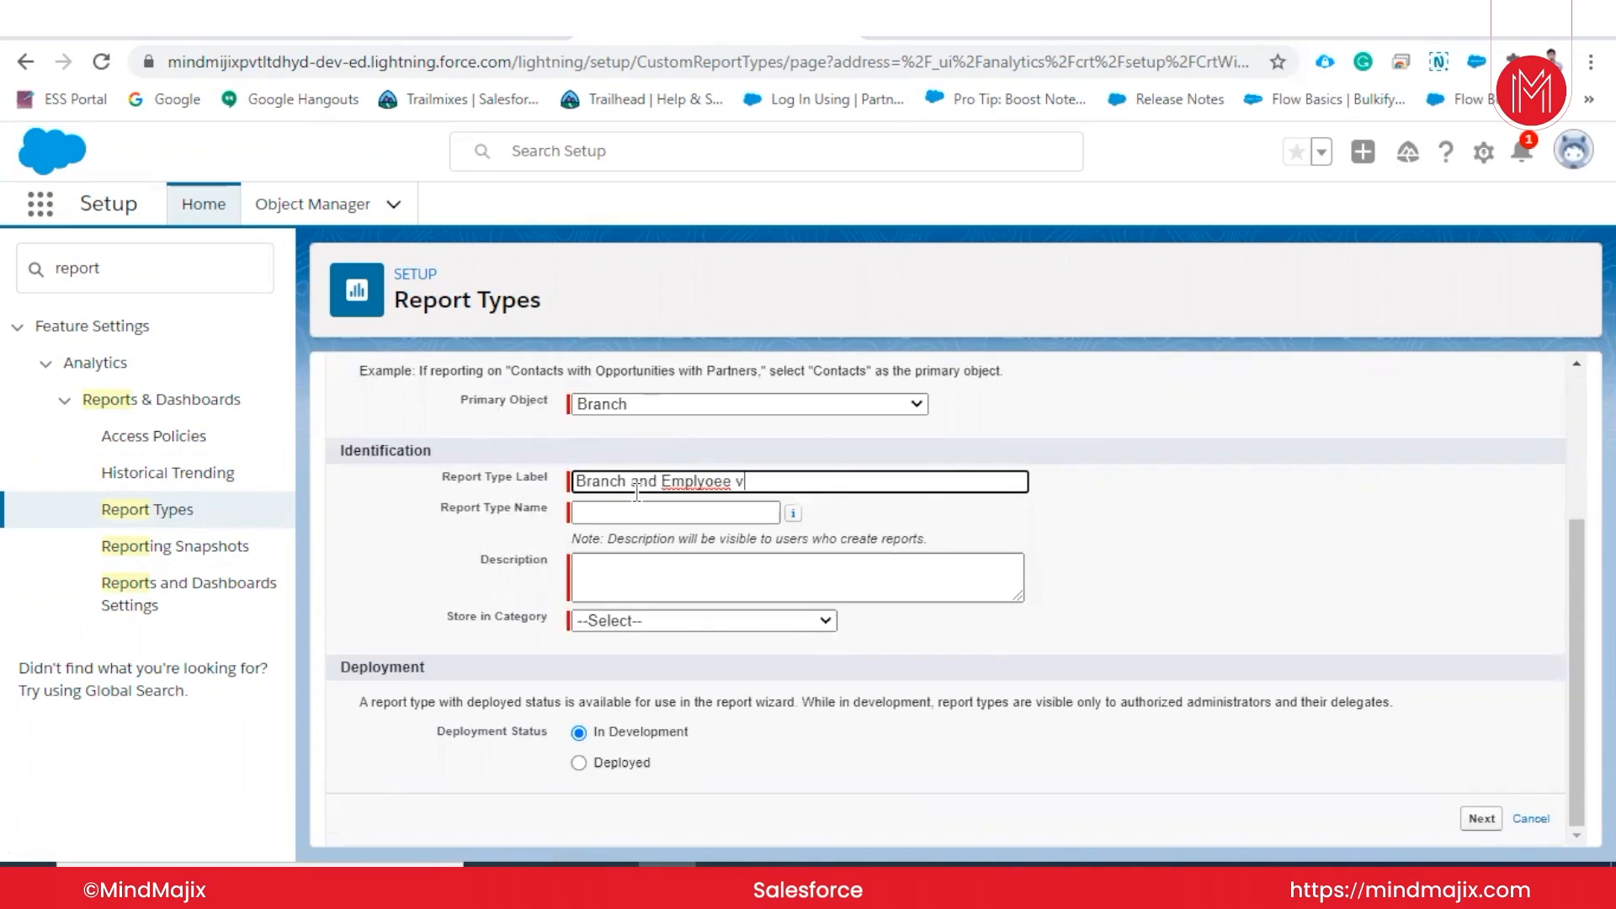
{"action": "type", "text": "isualization"}
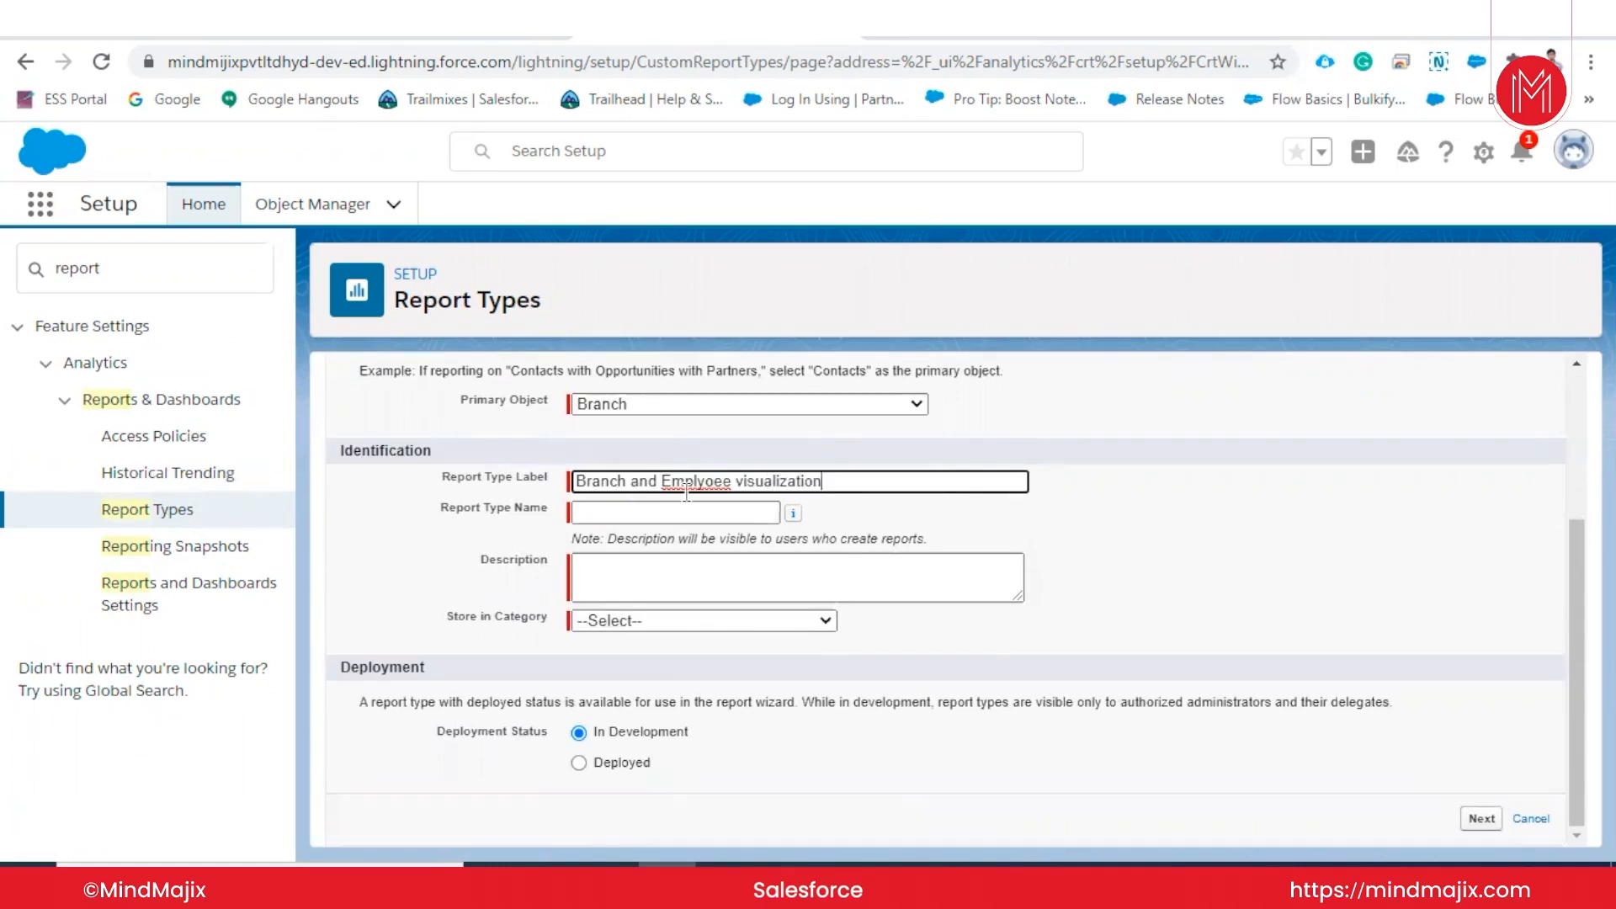
{"action": "left_click", "coordinate": [717, 483]}
{"action": "right_click", "coordinate": [722, 484]}
{"action": "left_click", "coordinate": [752, 501]}
{"action": "key", "text": "Tab"}
- Describe the report type as "In this report type visualize both object data!!!!", applying the suggested spelling and wording corrections
{"action": "left_click", "coordinate": [663, 591]}
{"action": "type", "text": "In t"}
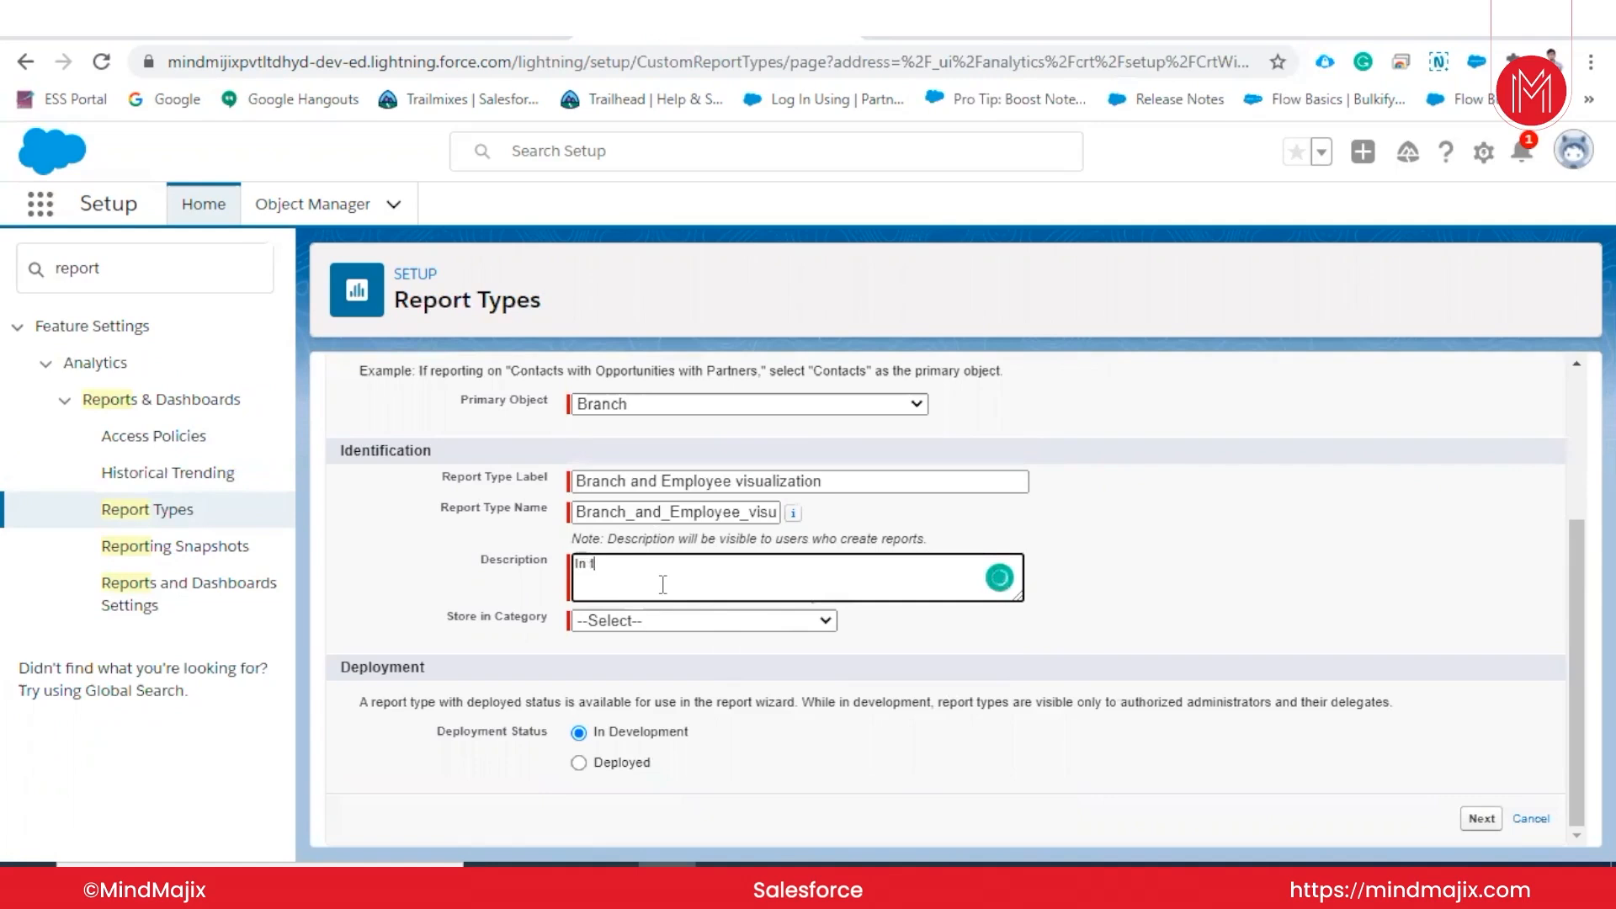
{"action": "type", "text": "his repor"}
{"action": "type", "text": "t type vis"}
{"action": "type", "text": "i"}
{"action": "type", "text": "l"}
{"action": "type", "text": "zie the both "}
{"action": "type", "text": "object data"}
{"action": "mouse_move", "coordinate": [707, 563]}
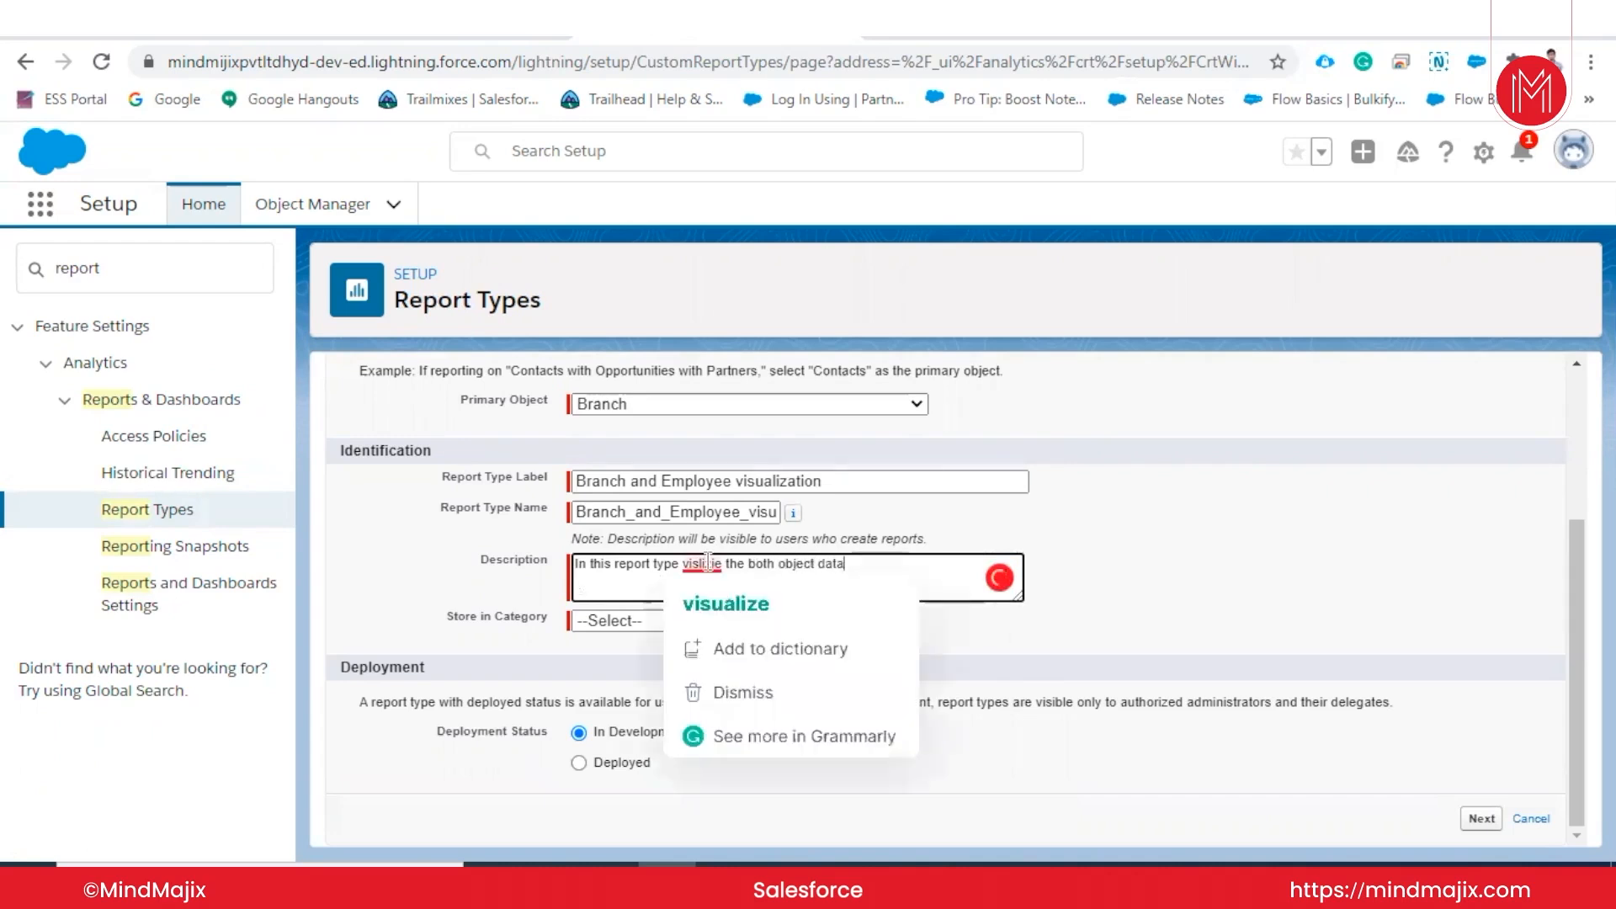
{"action": "left_click", "coordinate": [726, 603]}
{"action": "type", "text": "!!!!"}
{"action": "mouse_move", "coordinate": [762, 563]}
{"action": "left_click", "coordinate": [762, 627]}
{"action": "mouse_move", "coordinate": [629, 562]}
{"action": "left_click", "coordinate": [655, 633]}
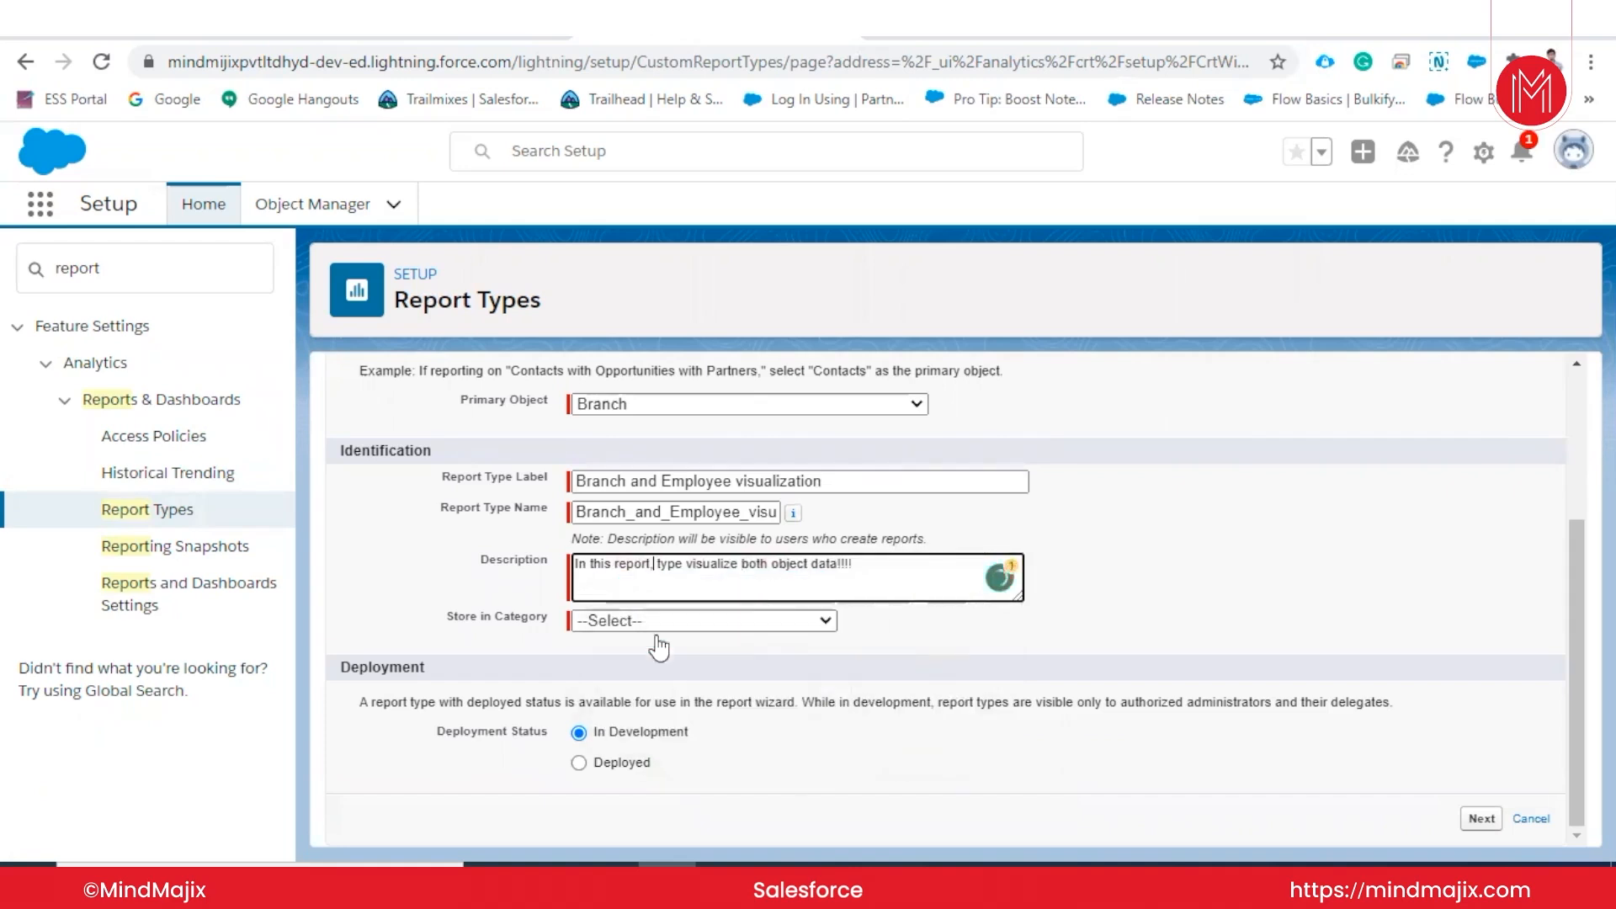
- Store the report type in the Employees category, set its deployment status to Deployed, and continue to defining the record set
{"action": "left_click", "coordinate": [620, 627]}
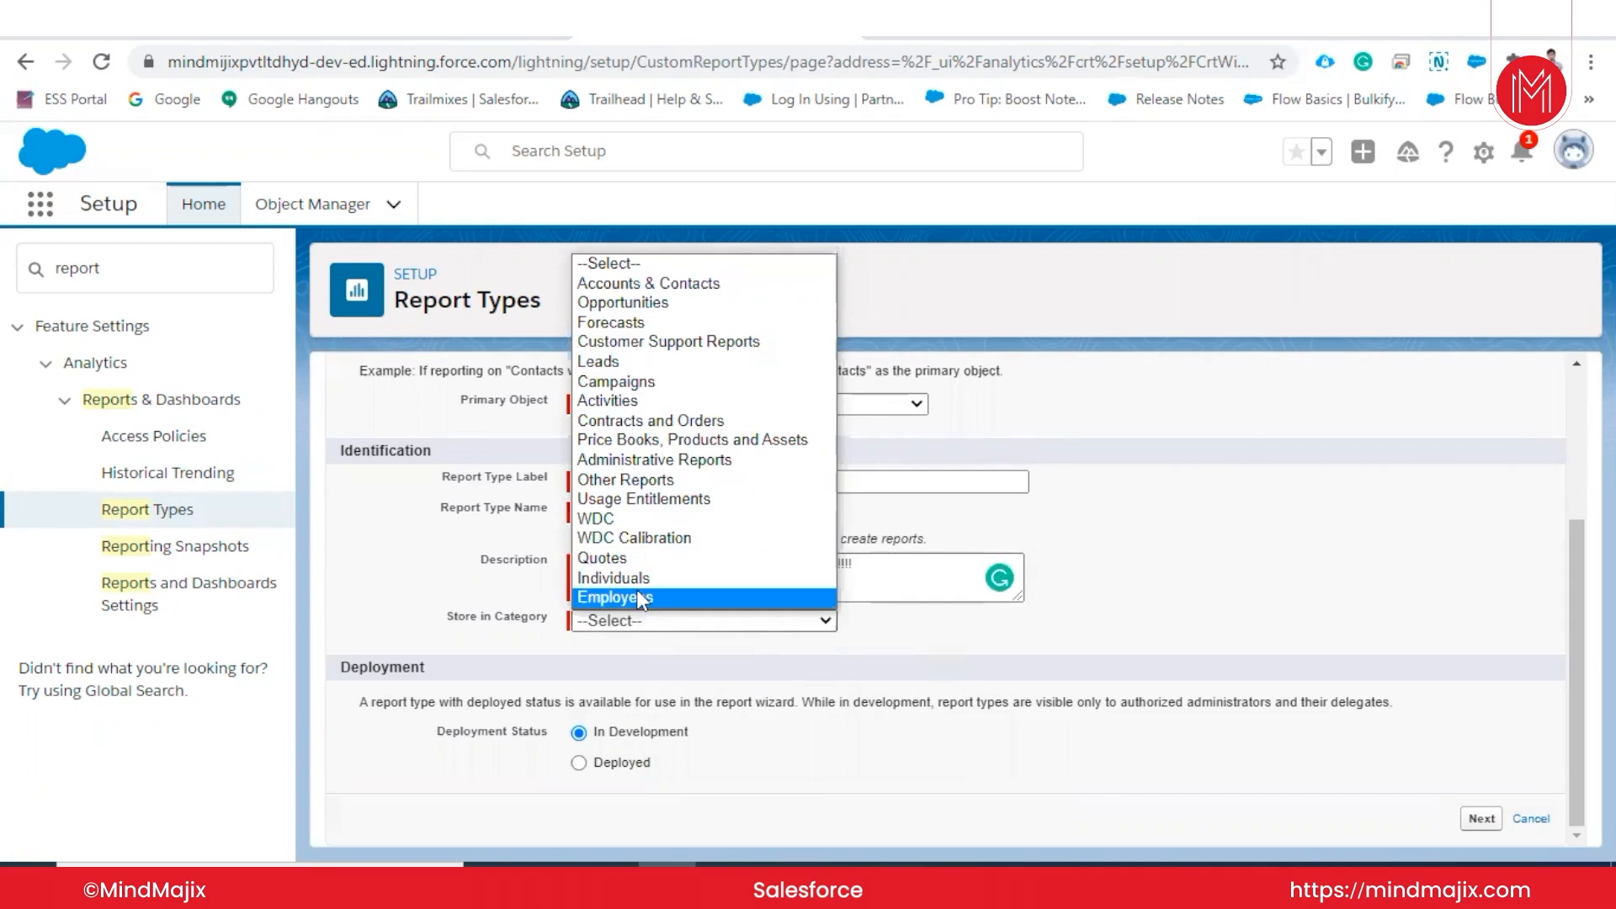
{"action": "left_click", "coordinate": [642, 597]}
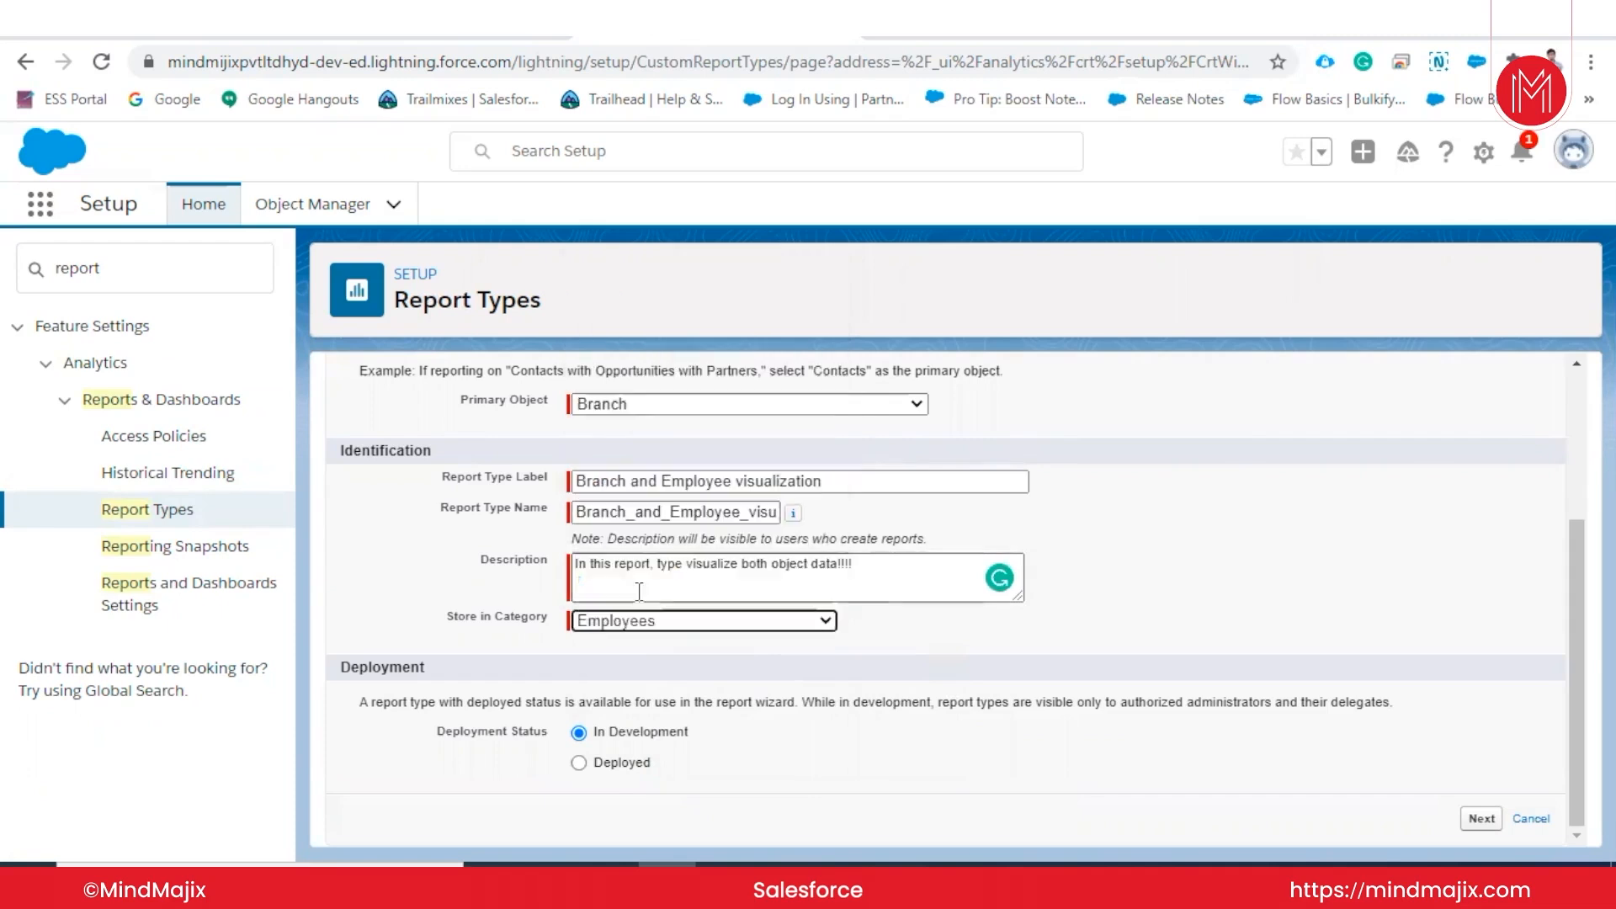
{"action": "left_click", "coordinate": [585, 762]}
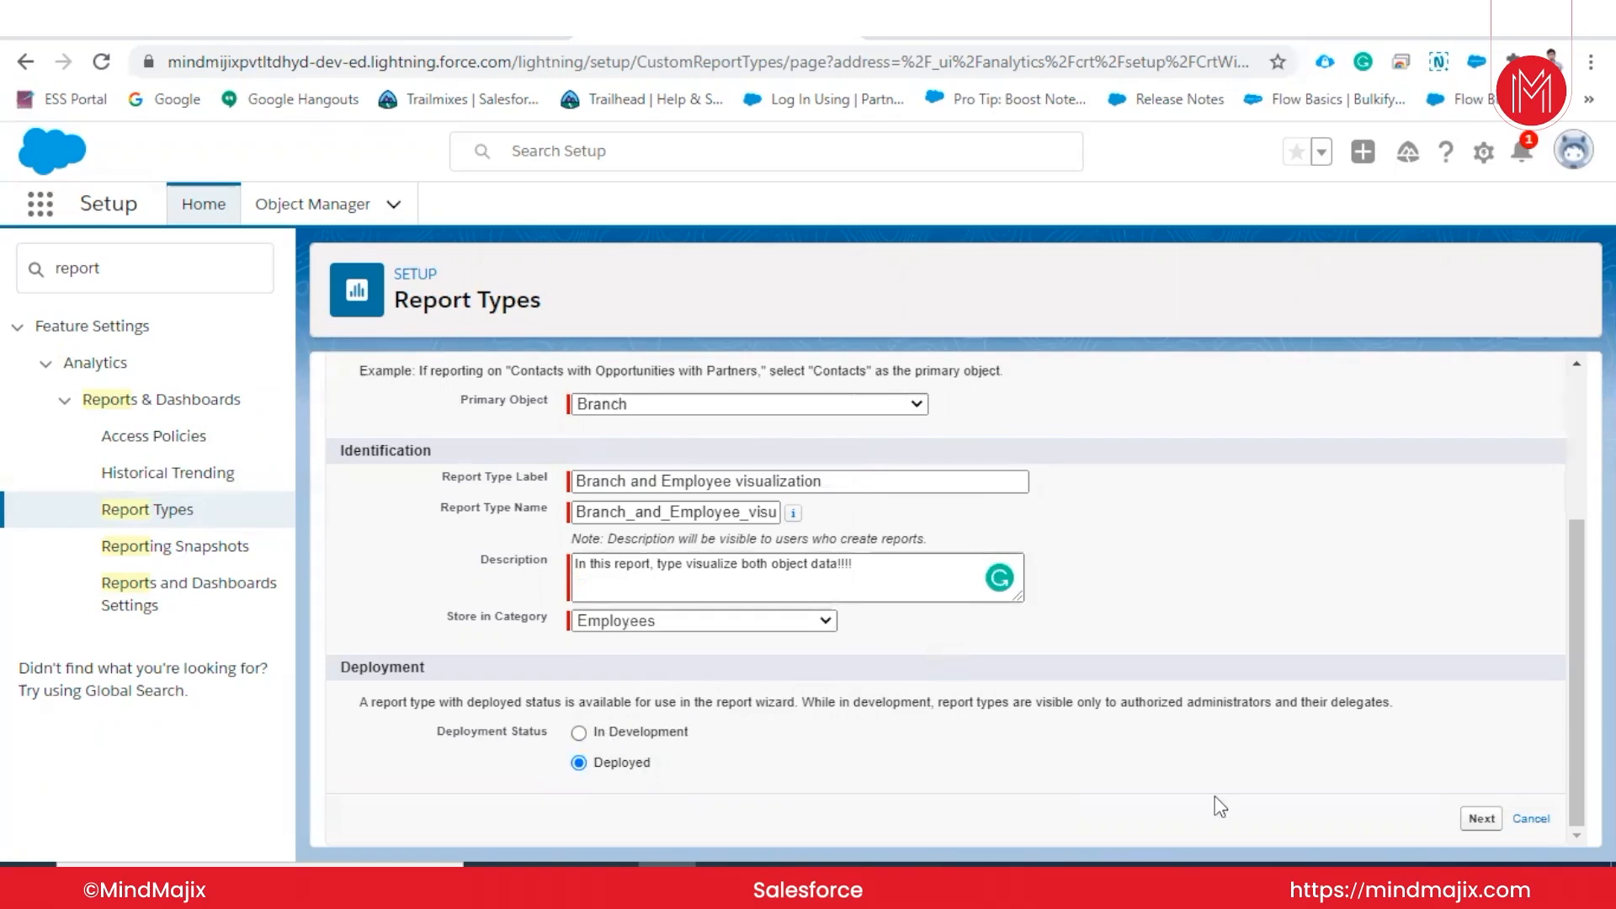
{"action": "left_click", "coordinate": [1480, 819]}
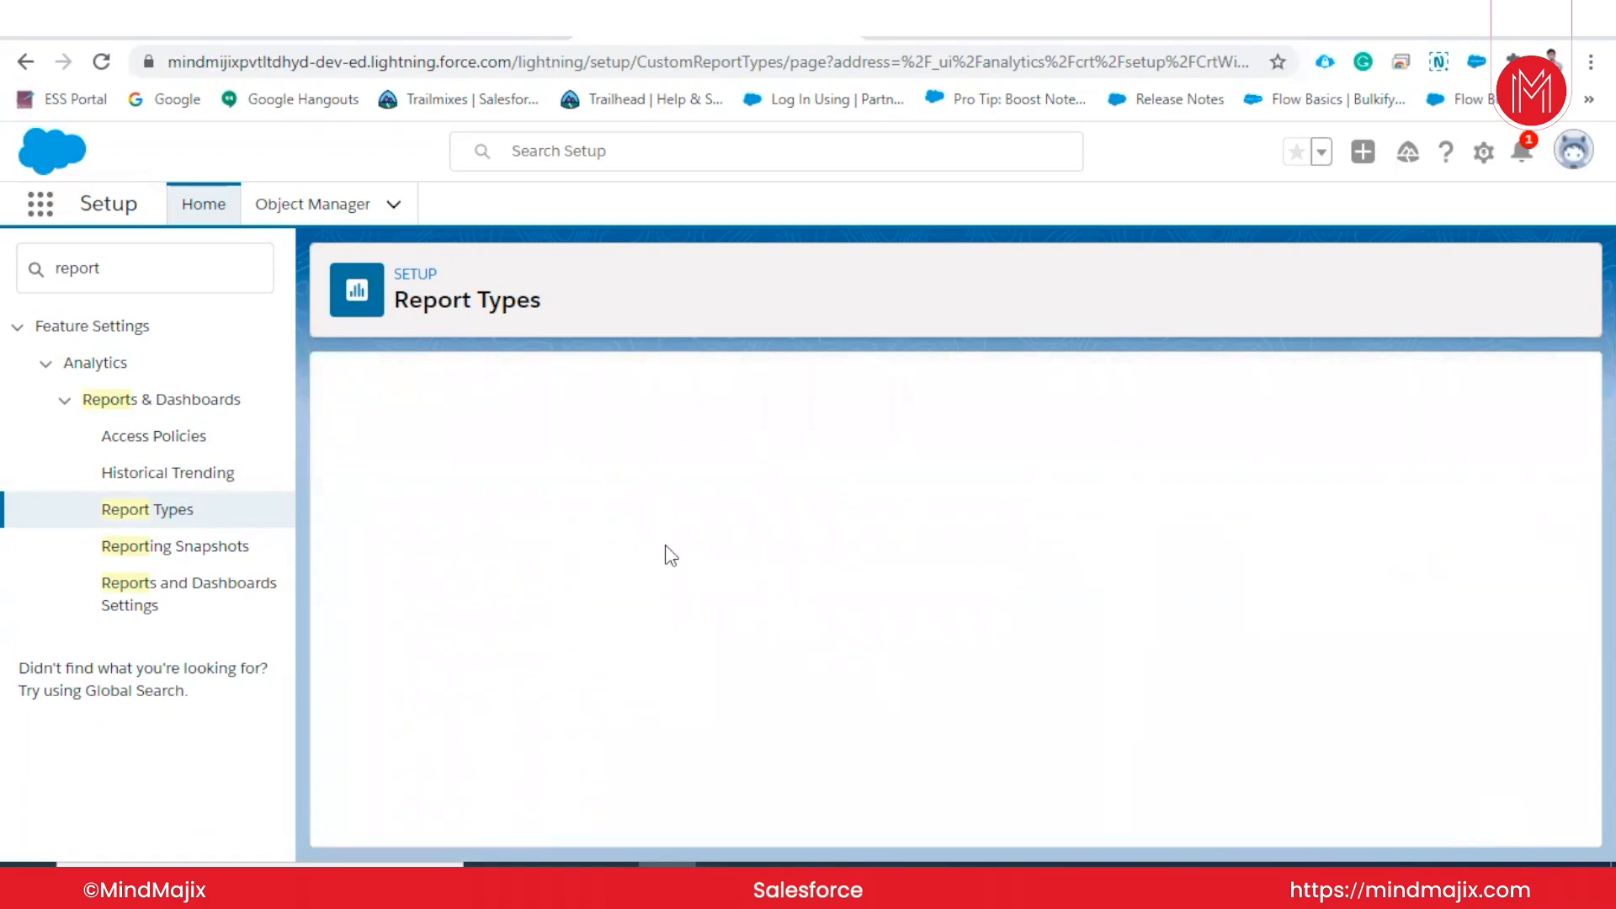
- Relate Employees to Branch as the second object, allowing Branch records with or without related Employees records
{"action": "scroll", "coordinate": [665, 546], "scroll_direction": "down", "scroll_amount": 1}
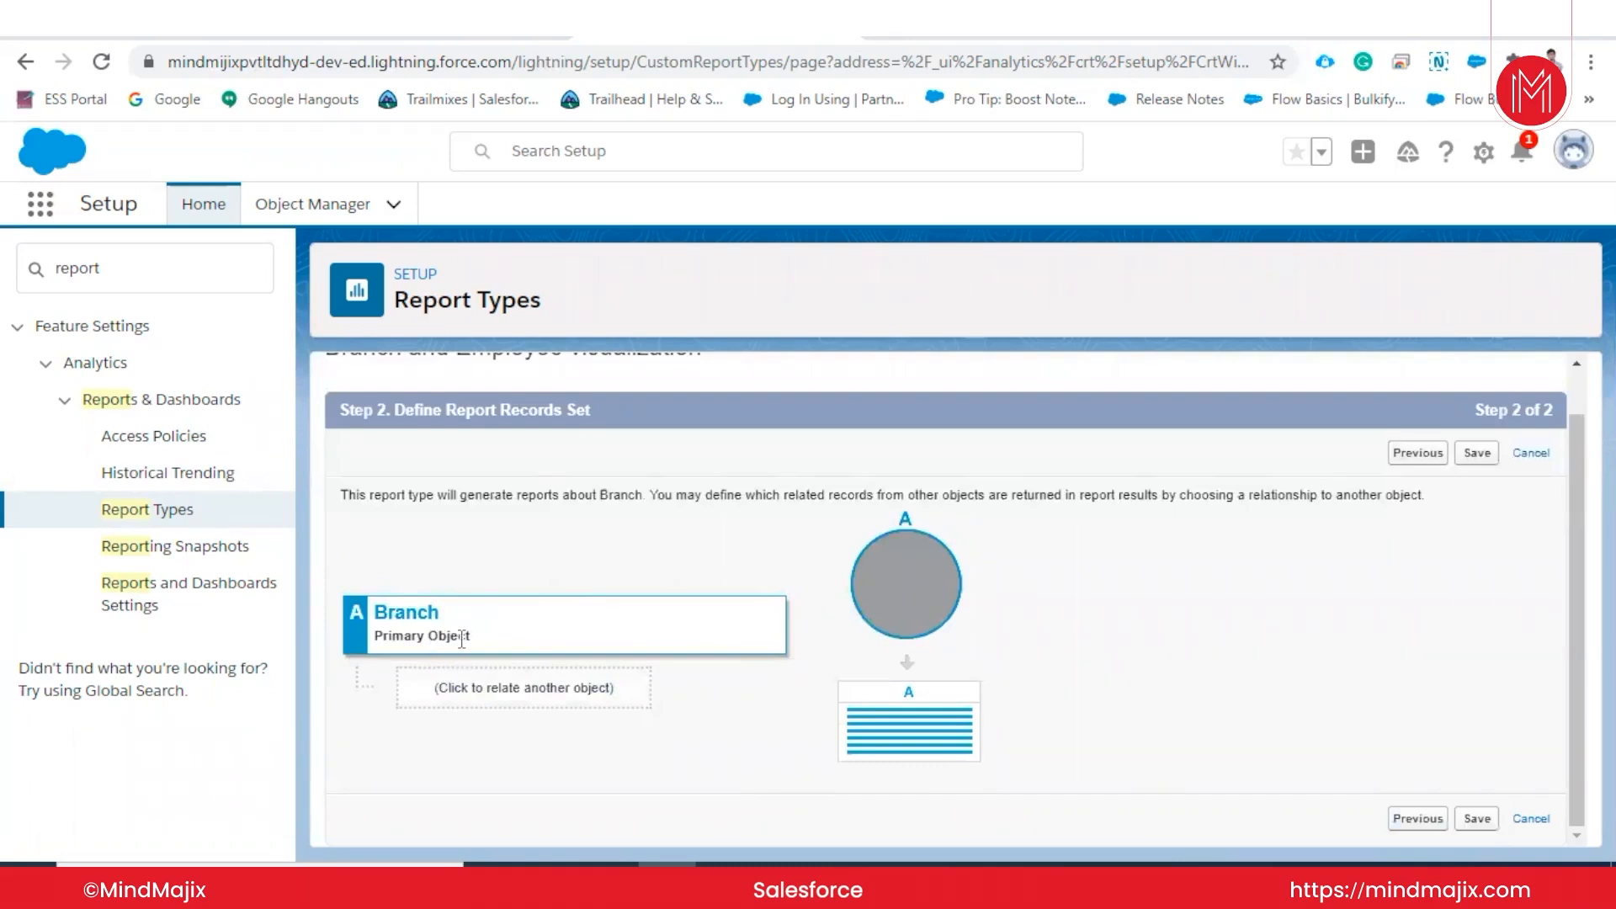
{"action": "left_click", "coordinate": [485, 706]}
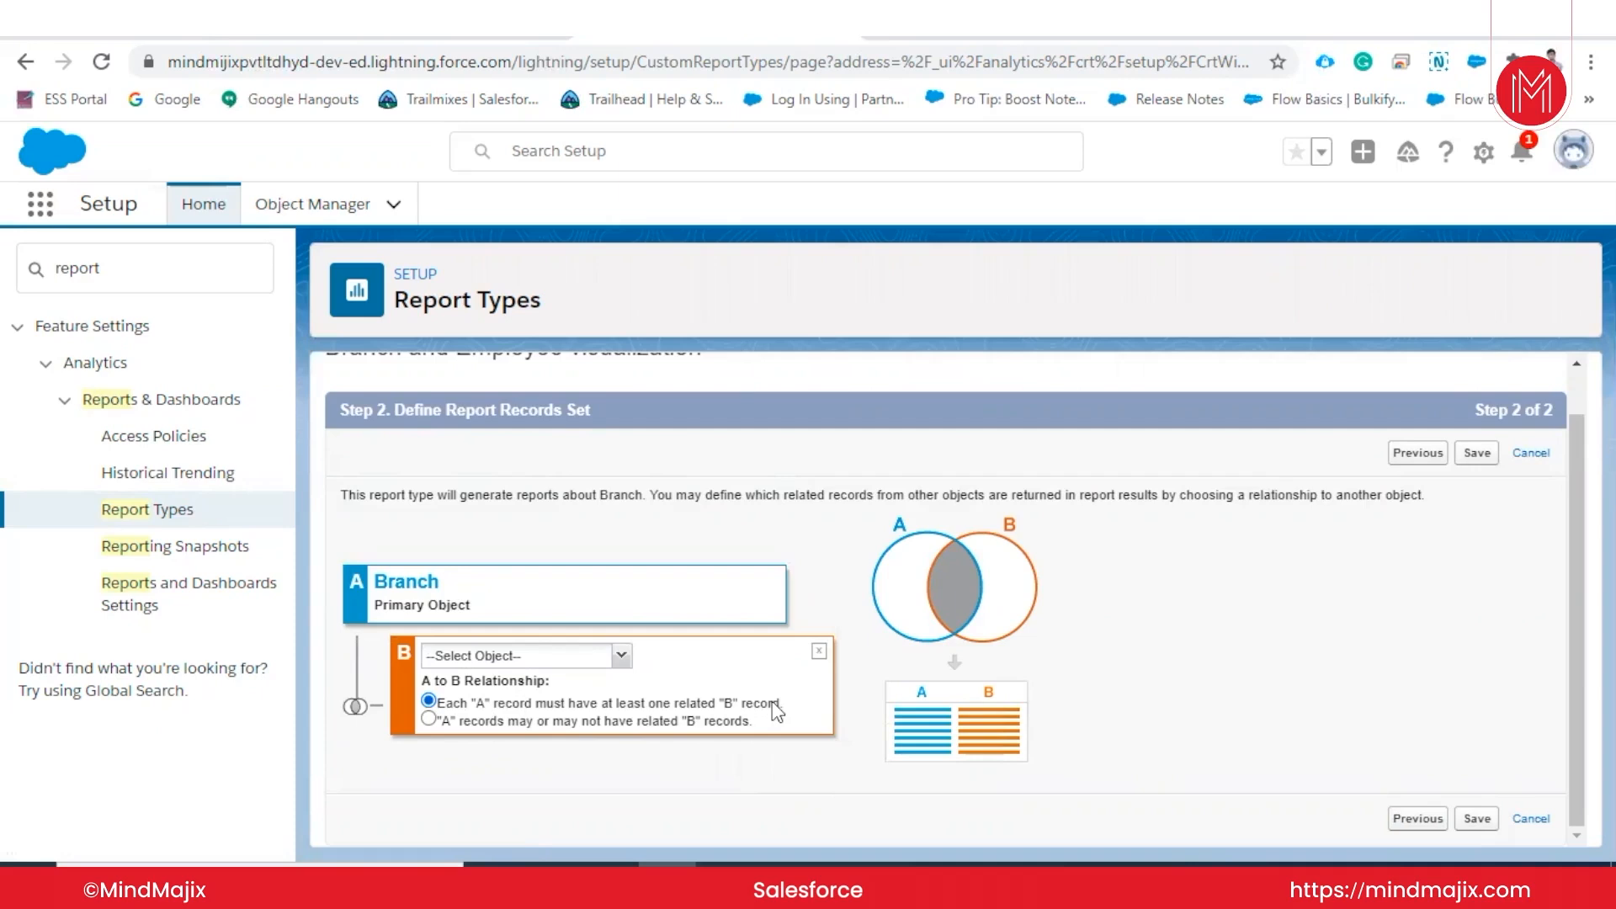
{"action": "left_click", "coordinate": [428, 720]}
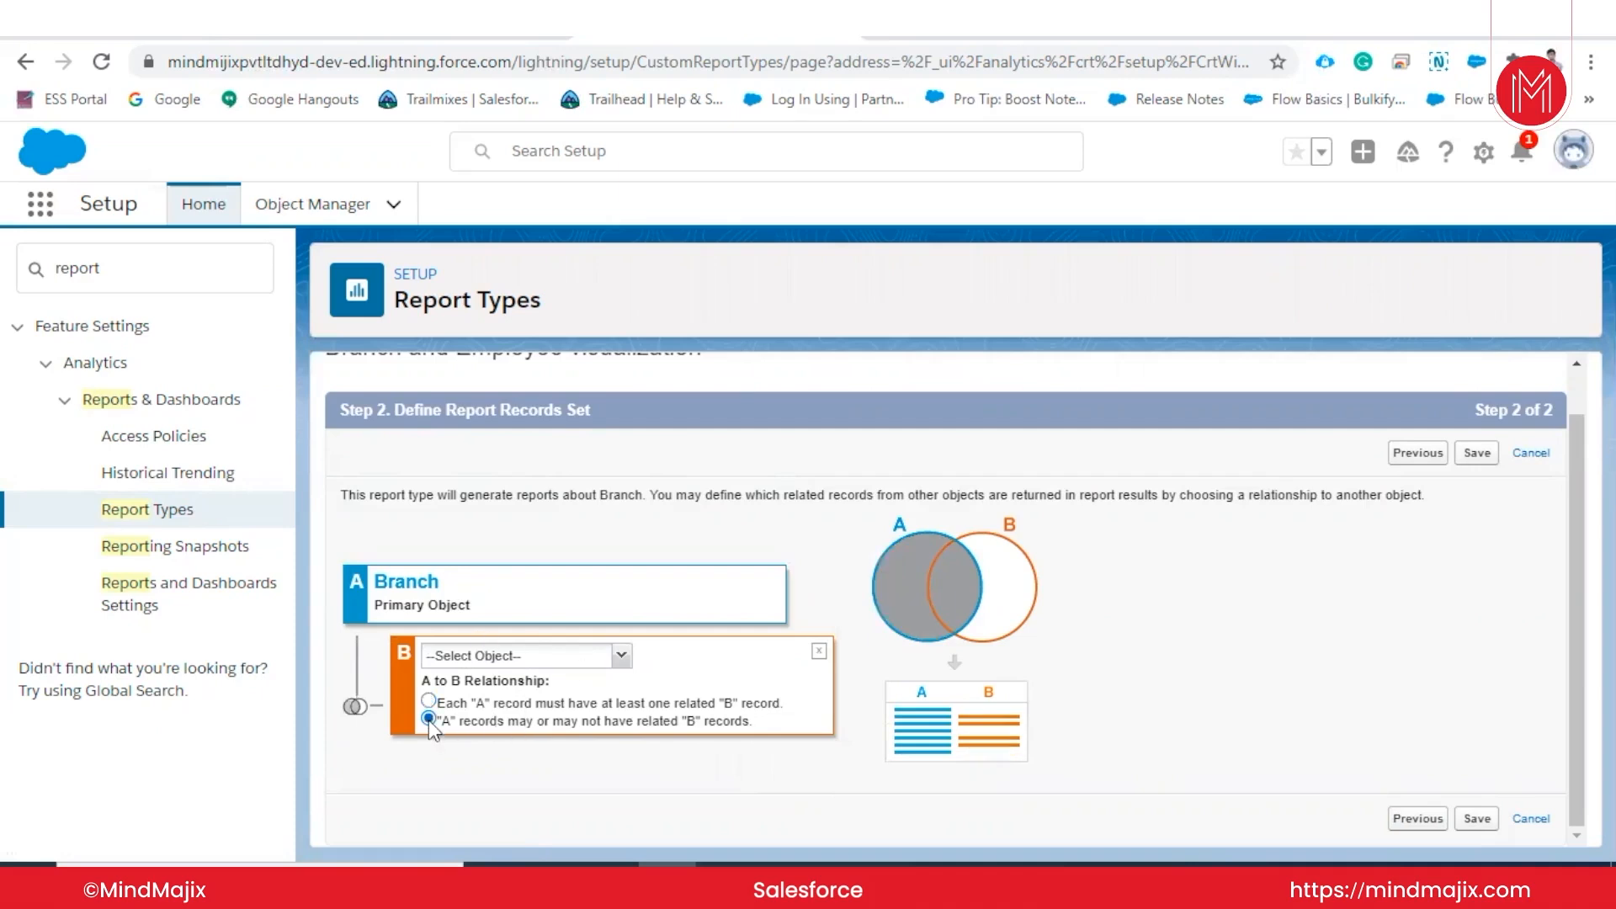
{"action": "left_click", "coordinate": [623, 655]}
{"action": "left_click", "coordinate": [515, 722]}
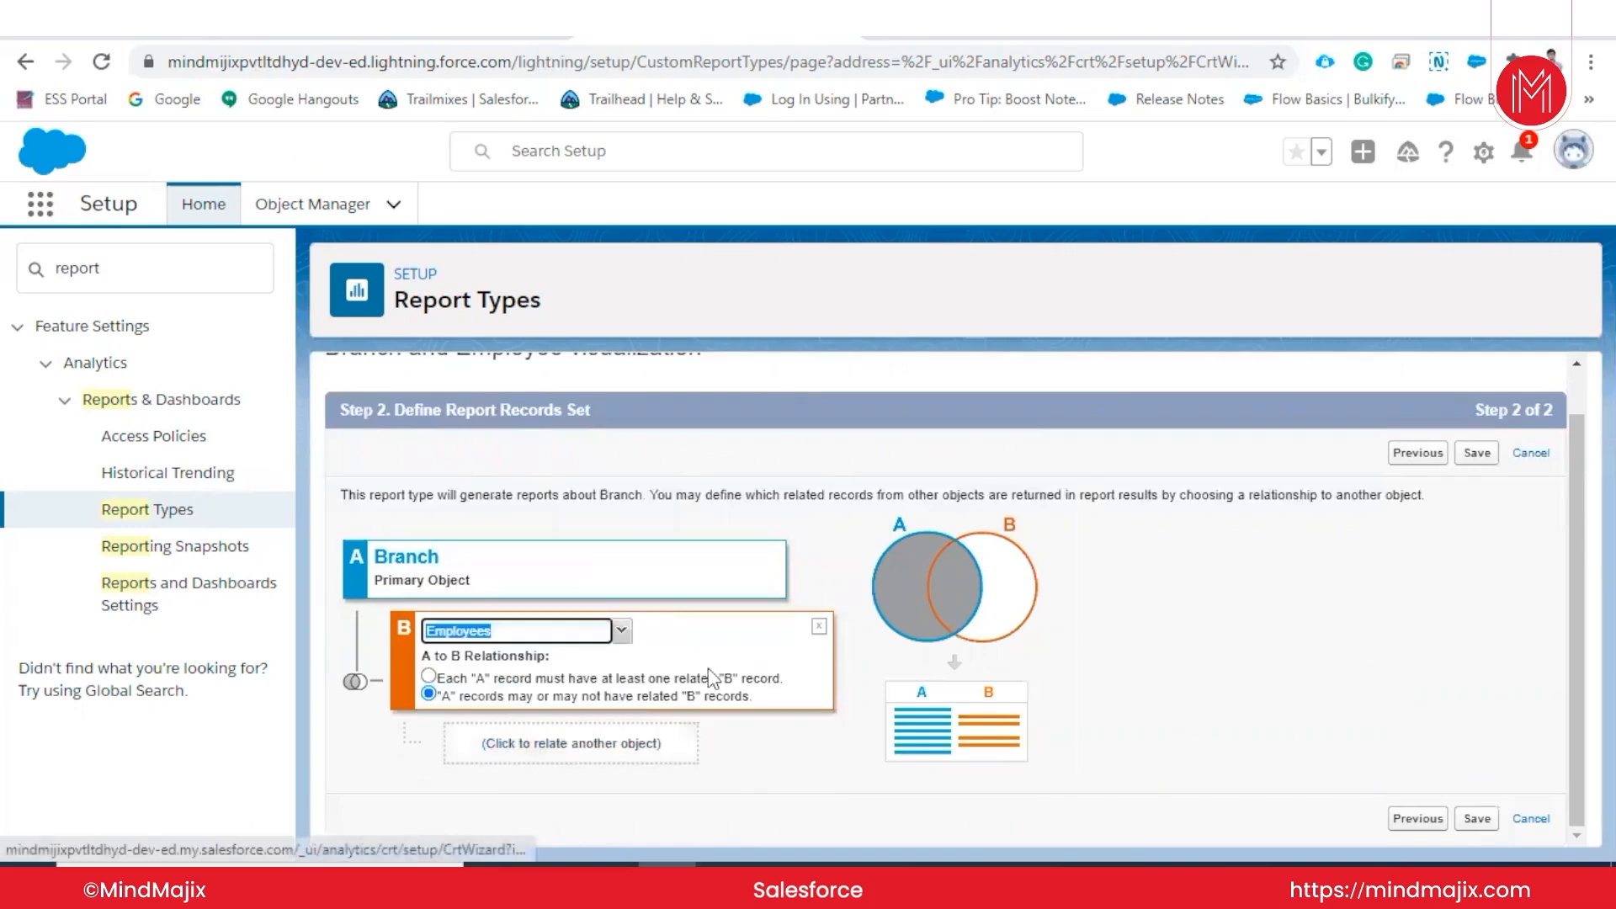
- Relate Activities to Employees as the third object and save the custom report type
{"action": "left_click", "coordinate": [599, 744]}
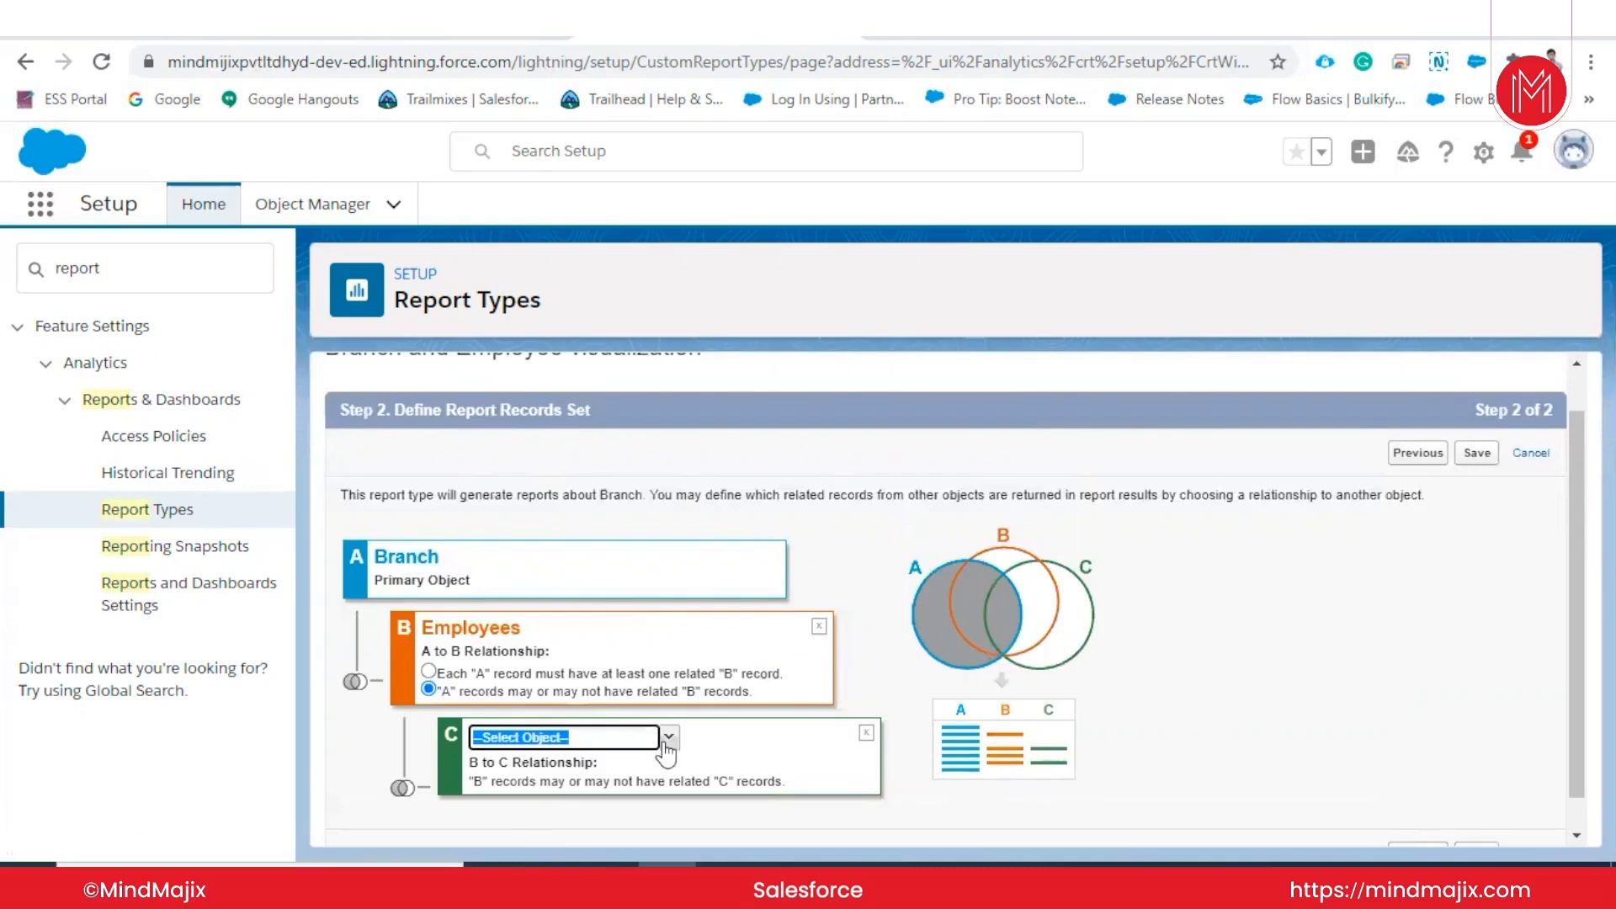
{"action": "left_click", "coordinate": [585, 741]}
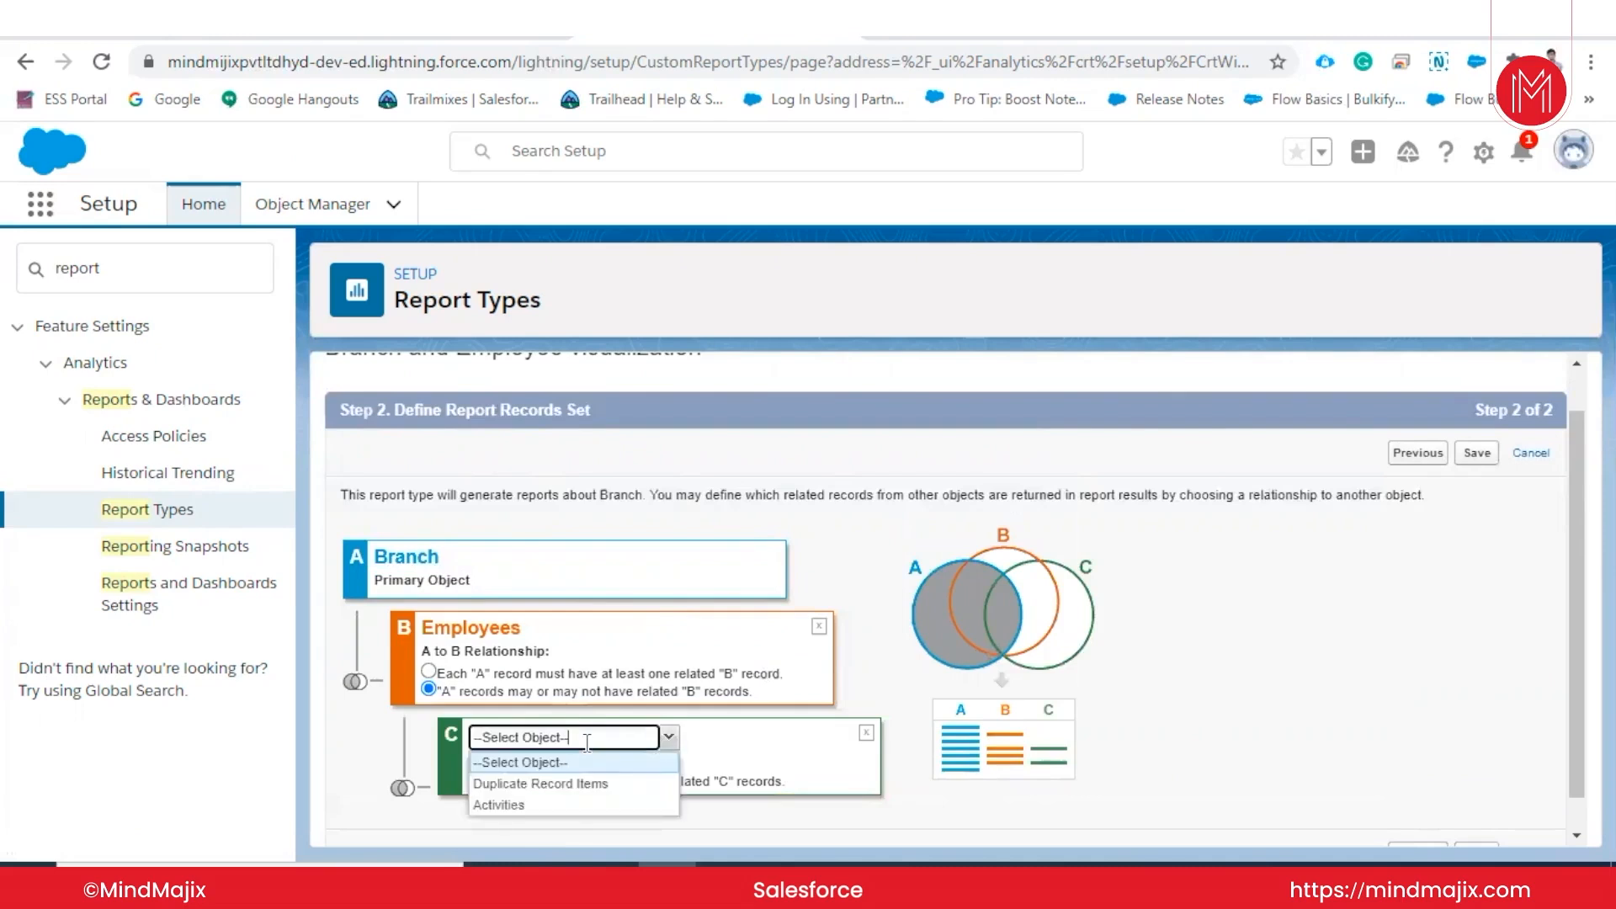
{"action": "left_click", "coordinate": [571, 805]}
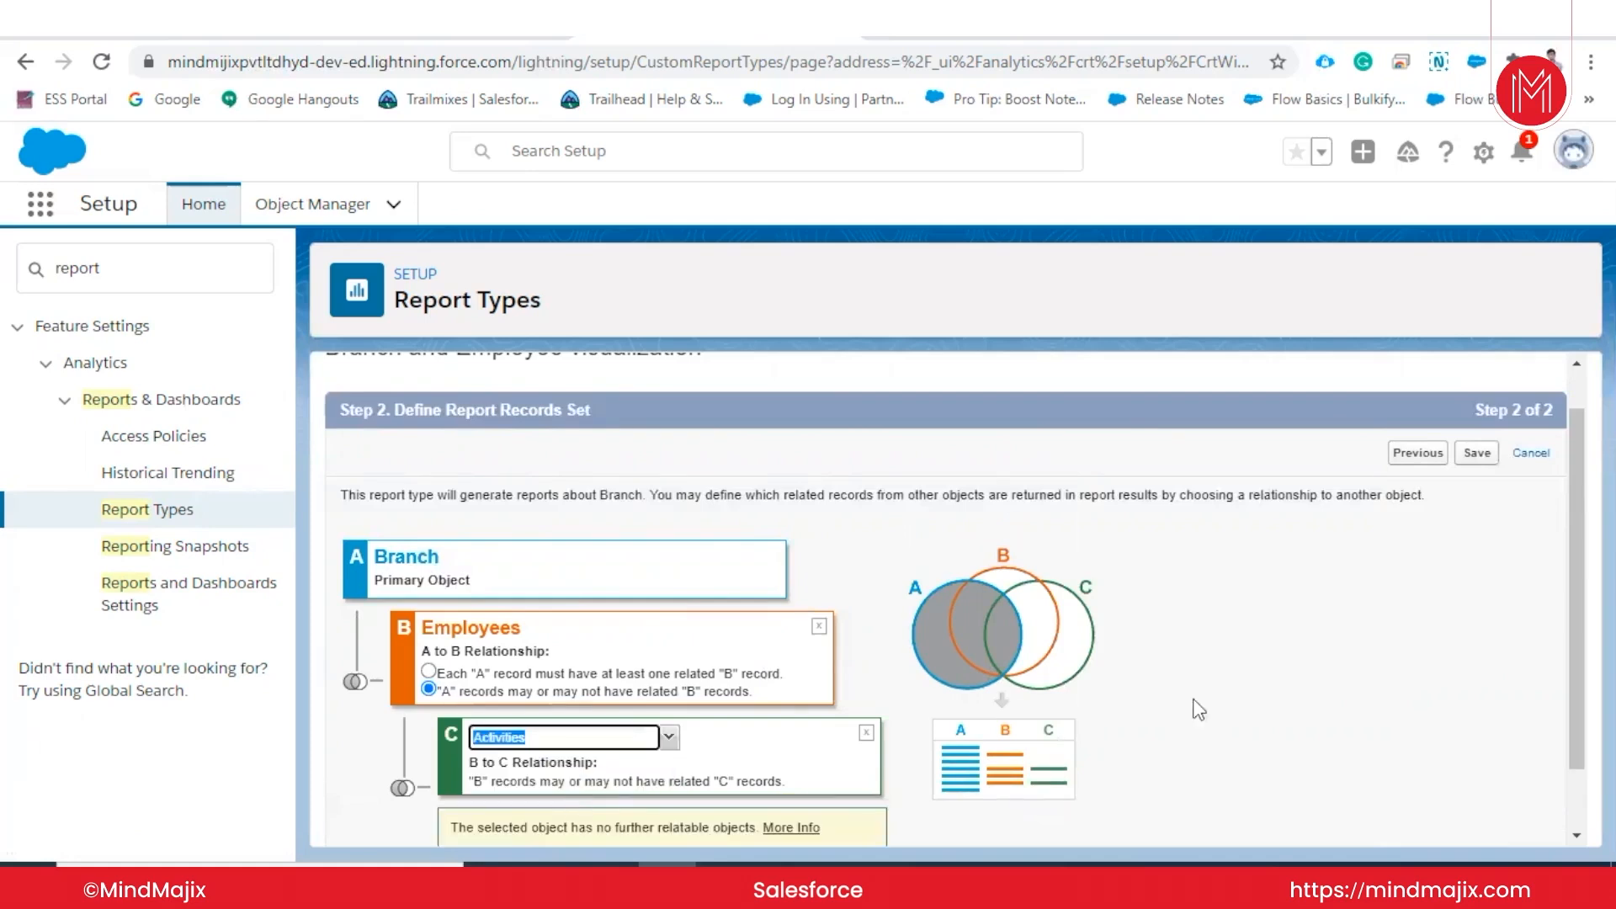
{"action": "scroll", "coordinate": [1224, 687], "scroll_direction": "down", "scroll_amount": 1}
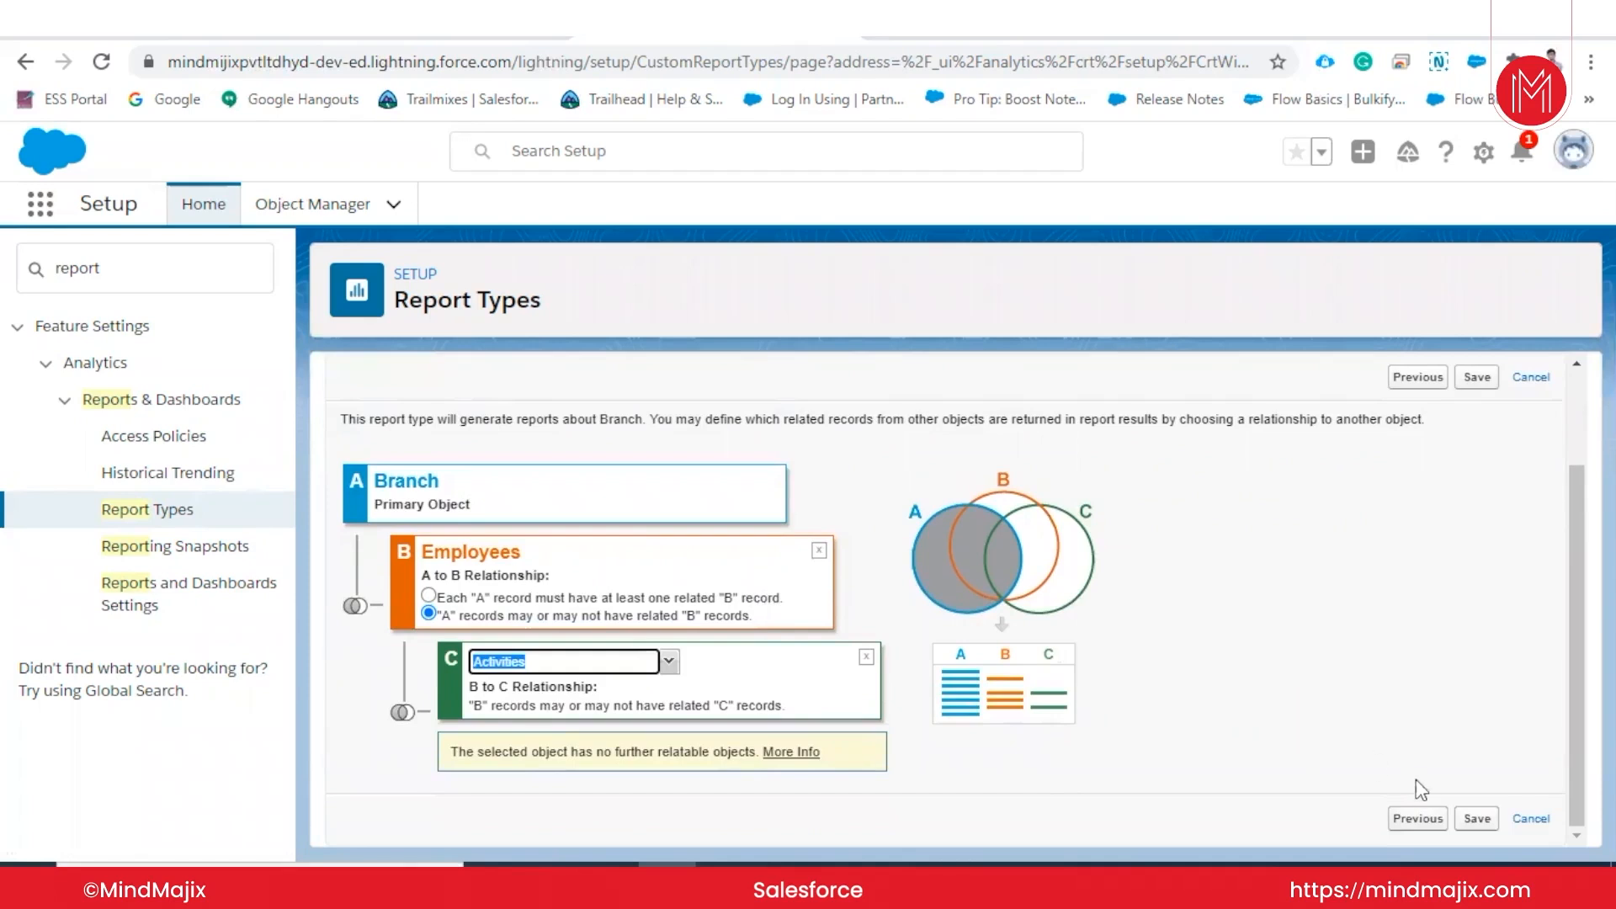
{"action": "left_click", "coordinate": [1478, 819]}
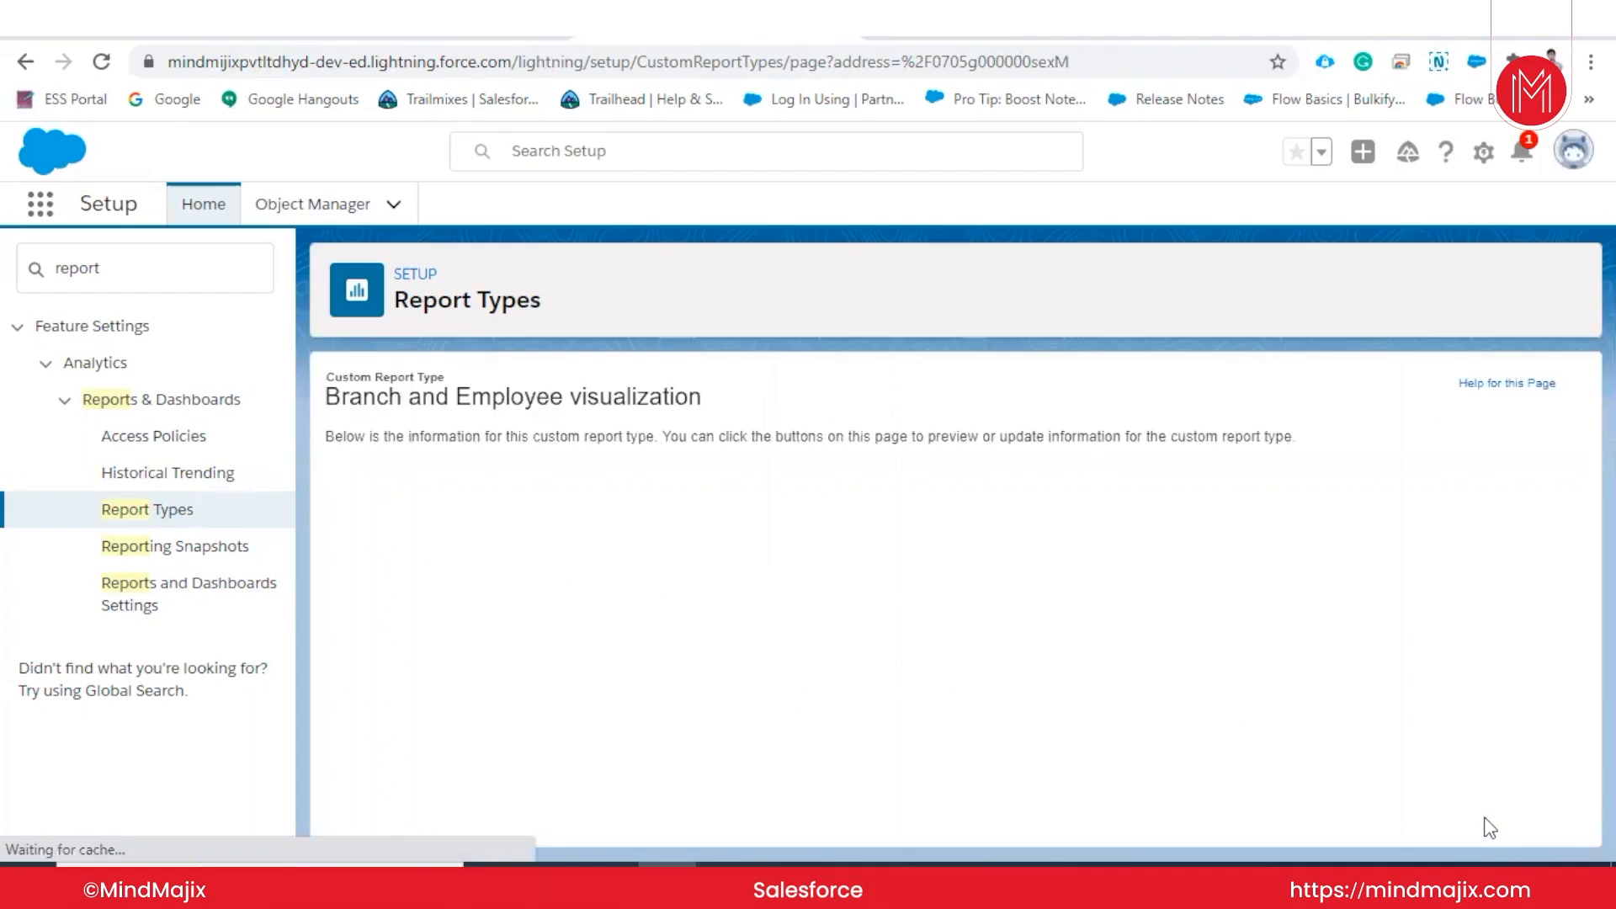
- Open the report type's field layout for editing and examine the Branch, Employees and Activities sections
{"action": "scroll", "coordinate": [918, 717], "scroll_direction": "down", "scroll_amount": 3}
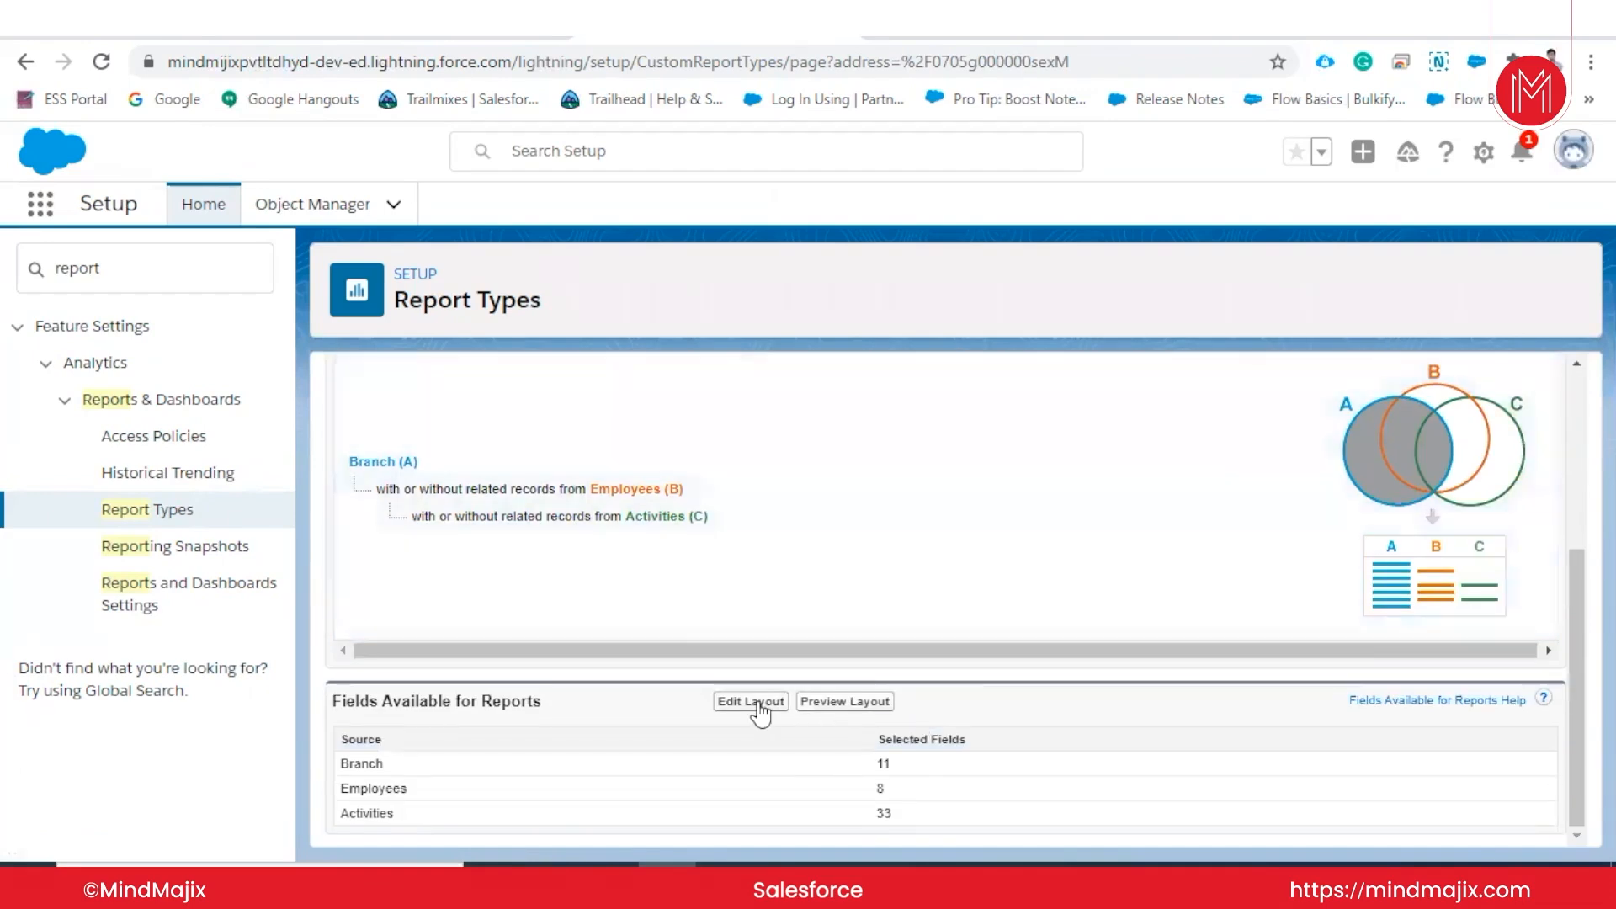
{"action": "left_click", "coordinate": [757, 704]}
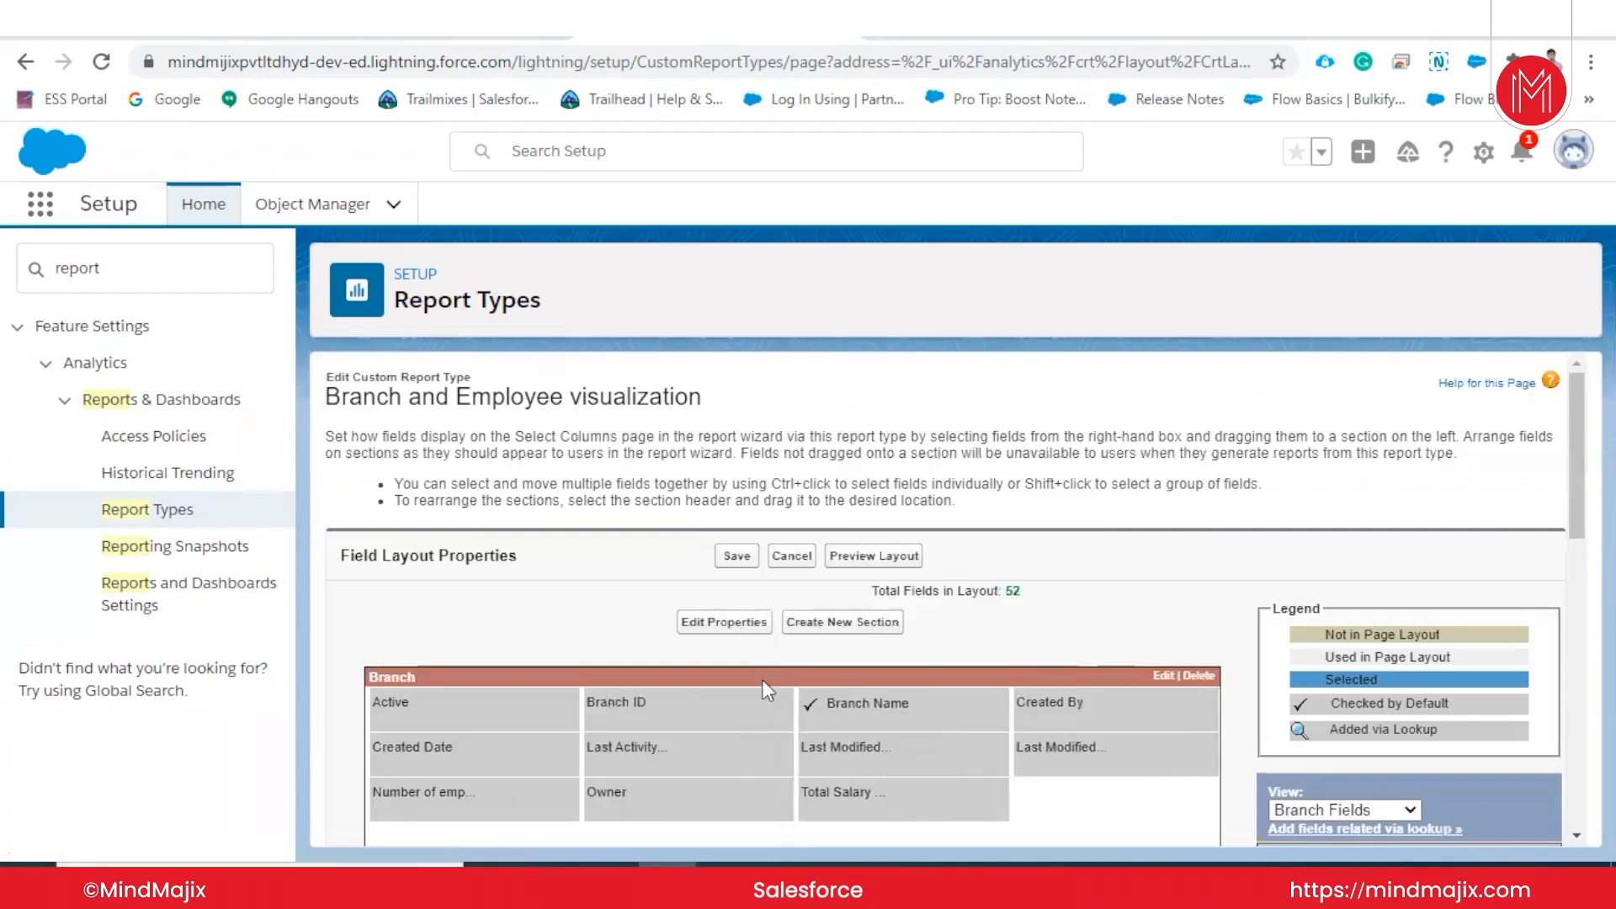
{"action": "scroll", "coordinate": [760, 700], "scroll_direction": "down", "scroll_amount": 8}
{"action": "scroll", "coordinate": [761, 680], "scroll_direction": "up", "scroll_amount": 5}
{"action": "scroll", "coordinate": [741, 657], "scroll_direction": "down", "scroll_amount": 1}
{"action": "scroll", "coordinate": [708, 622], "scroll_direction": "up", "scroll_amount": 1}
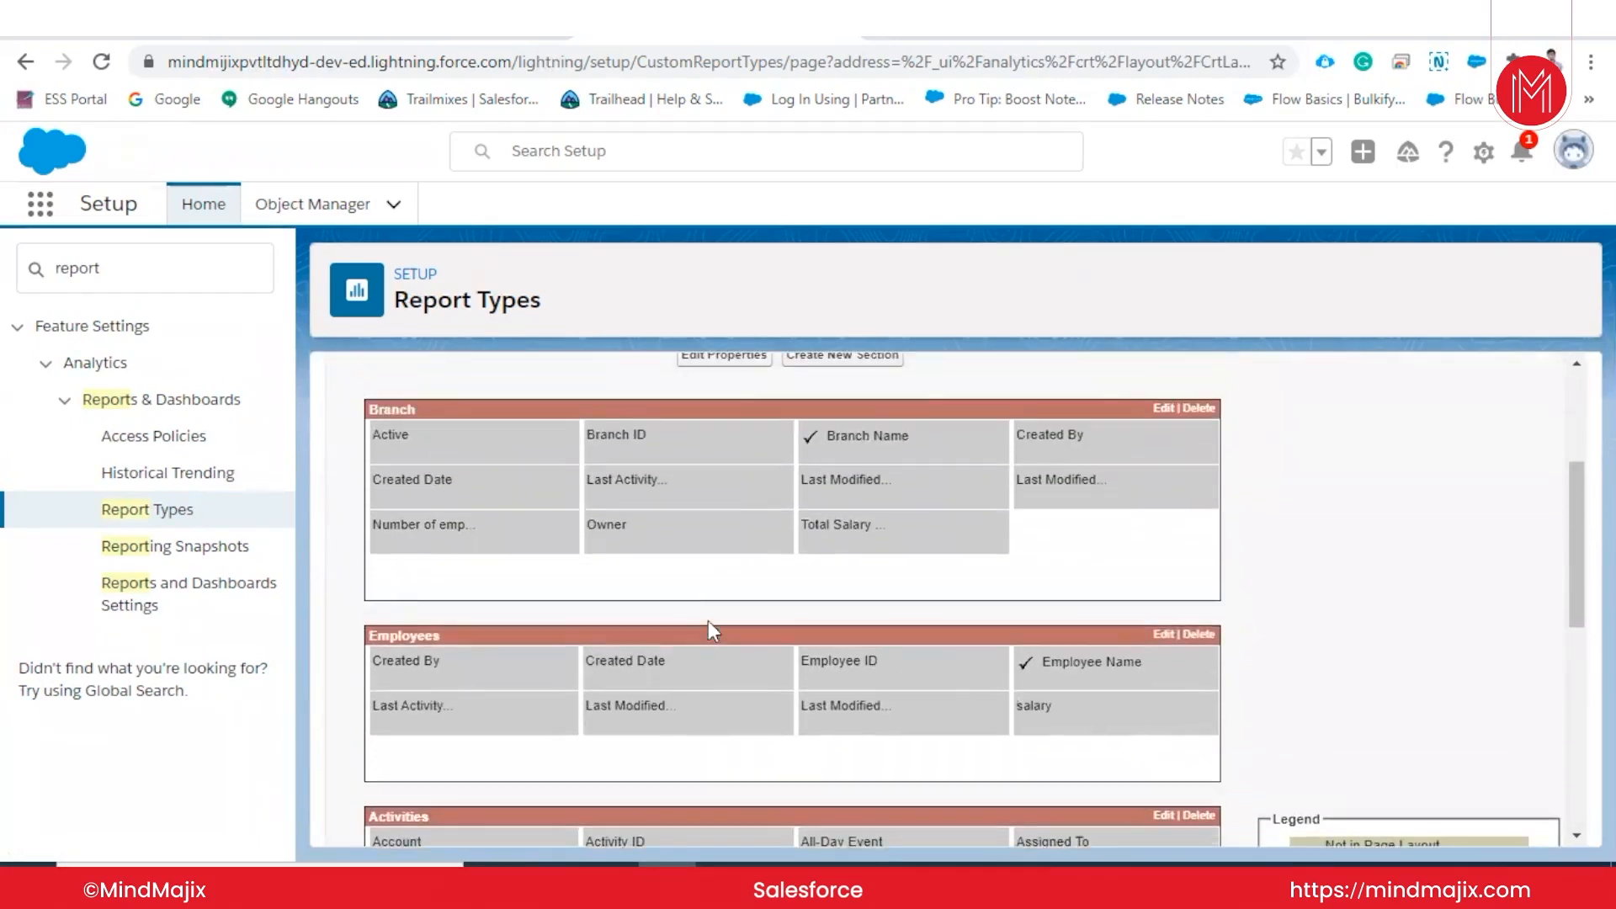
{"action": "scroll", "coordinate": [663, 525], "scroll_direction": "down", "scroll_amount": 1}
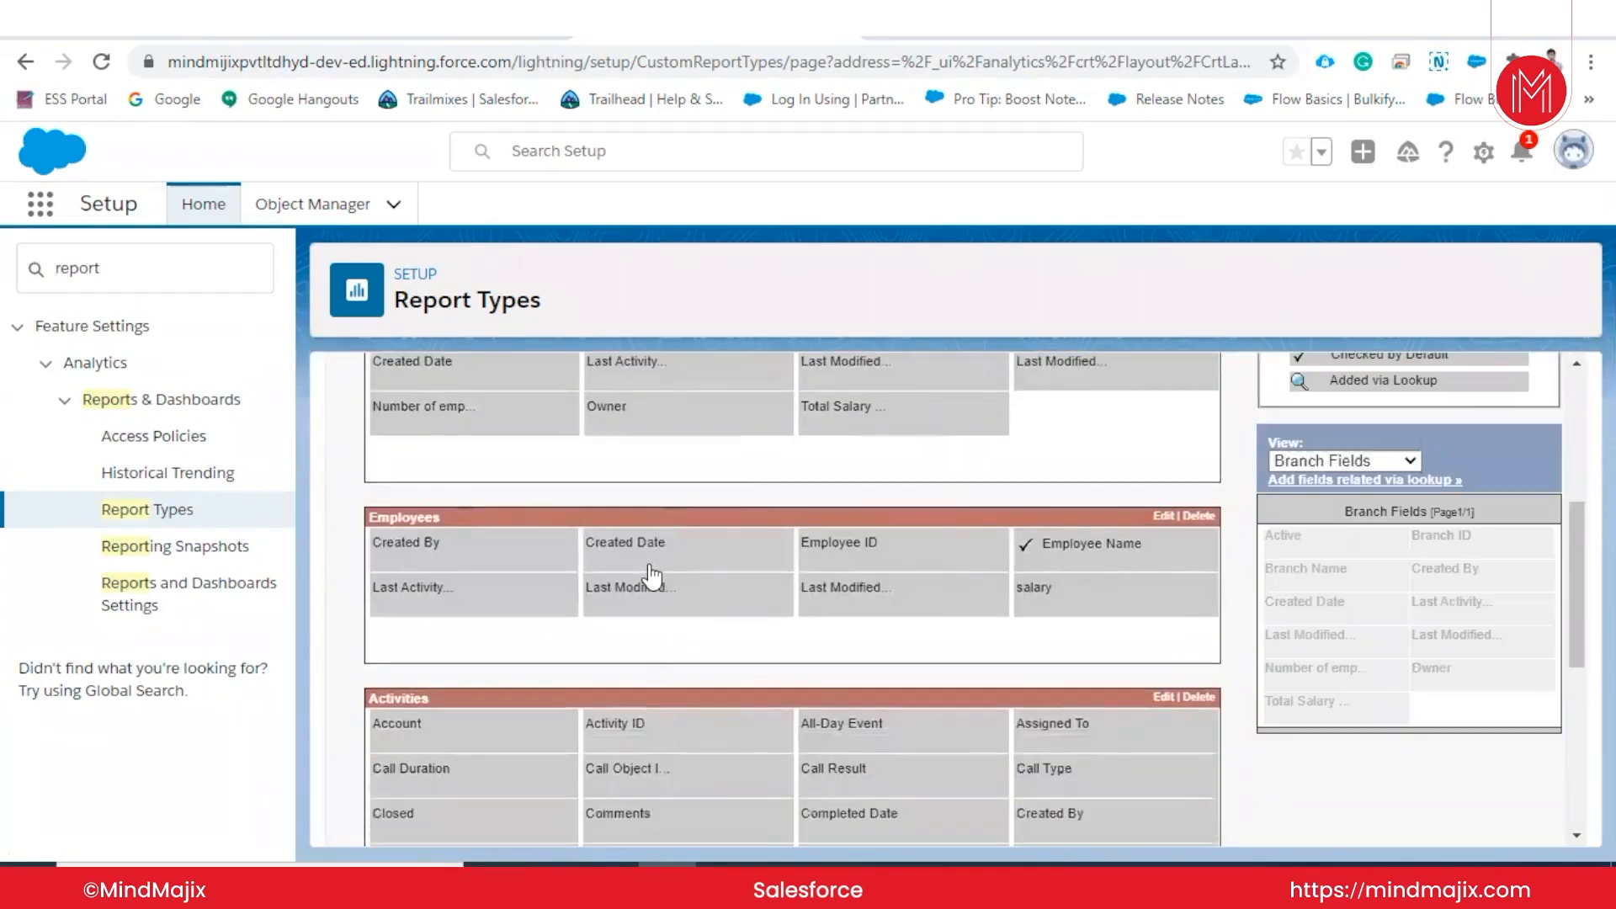
{"action": "scroll", "coordinate": [651, 576], "scroll_direction": "down", "scroll_amount": 4}
{"action": "scroll", "coordinate": [650, 541], "scroll_direction": "up", "scroll_amount": 3}
{"action": "scroll", "coordinate": [651, 542], "scroll_direction": "up", "scroll_amount": 5}
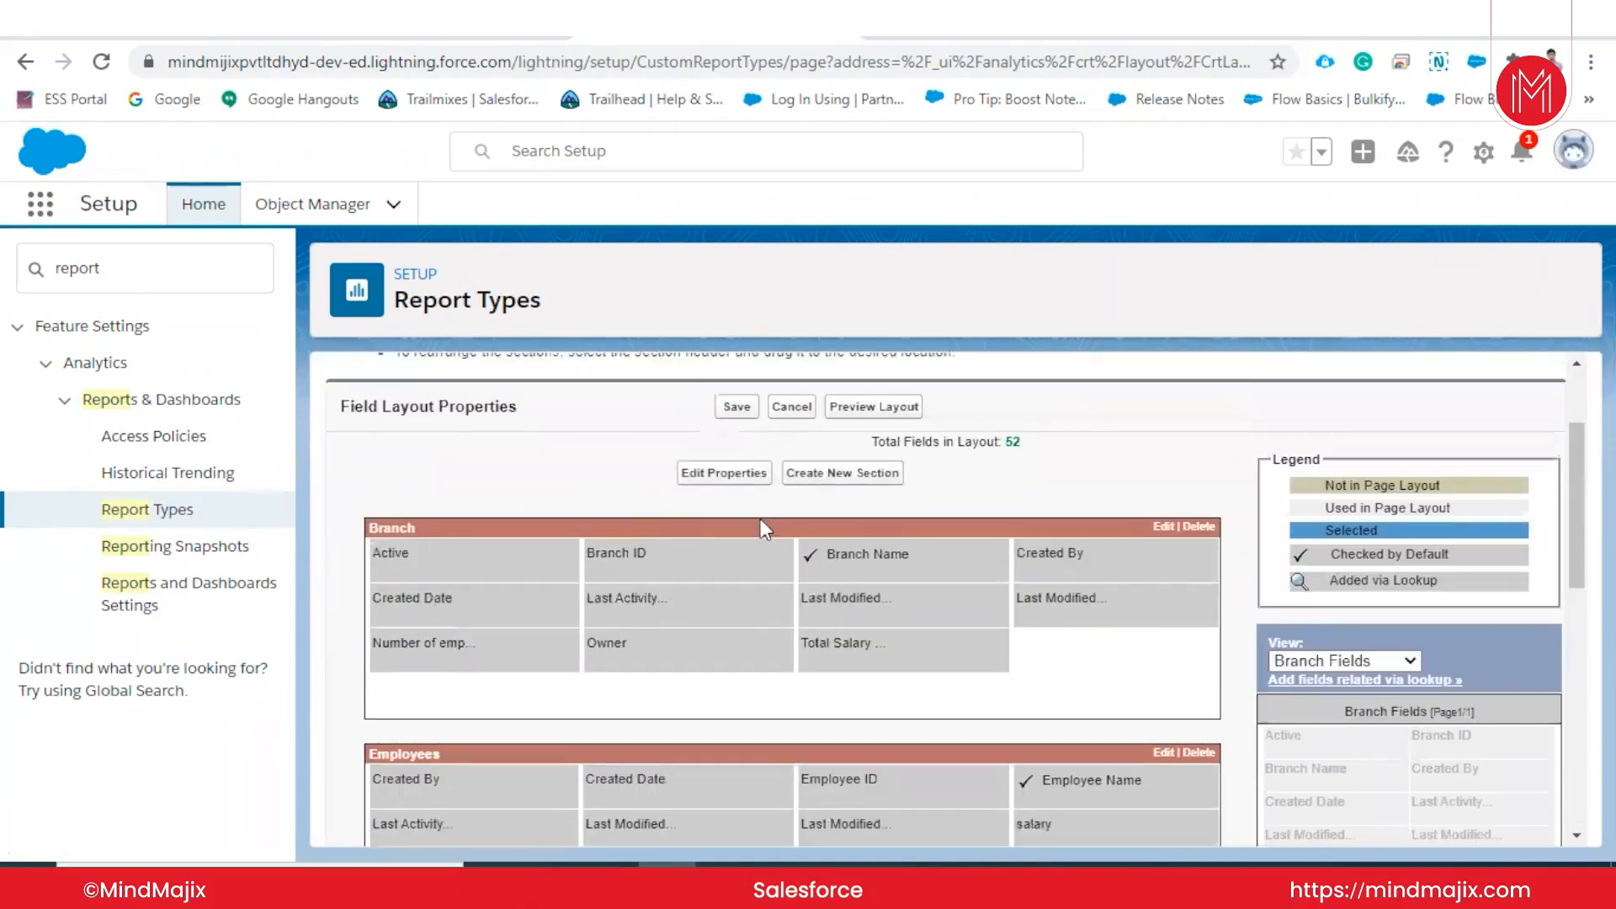
- Try to edit field properties without a selected field, check the remaining layout sections, and save the field layout
{"action": "left_click", "coordinate": [752, 477]}
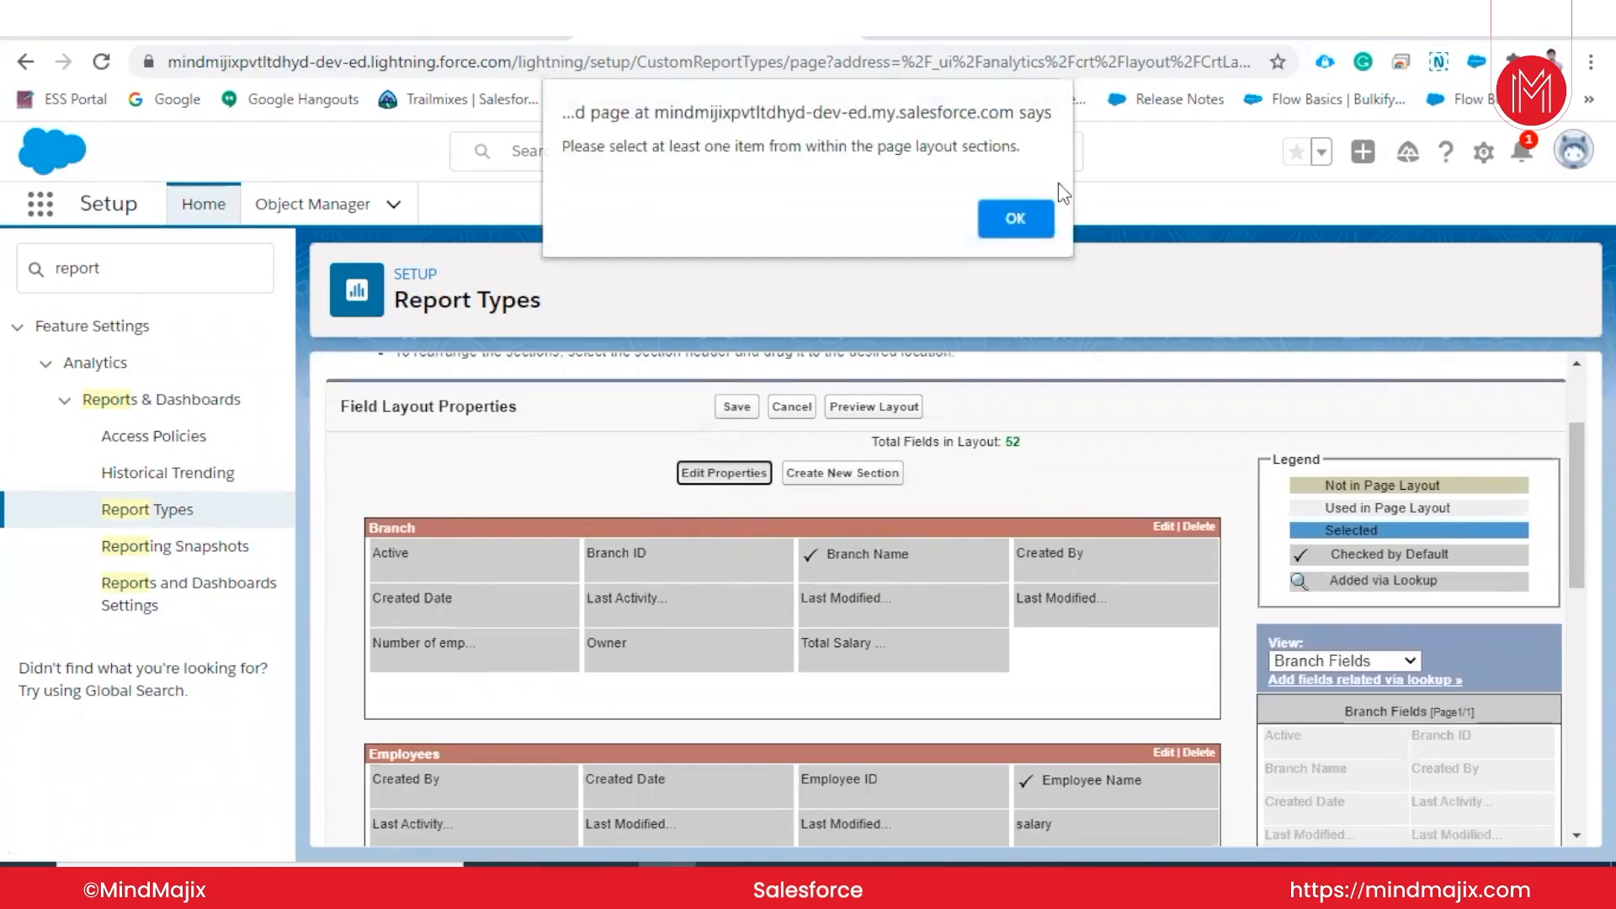
{"action": "left_click", "coordinate": [1017, 217]}
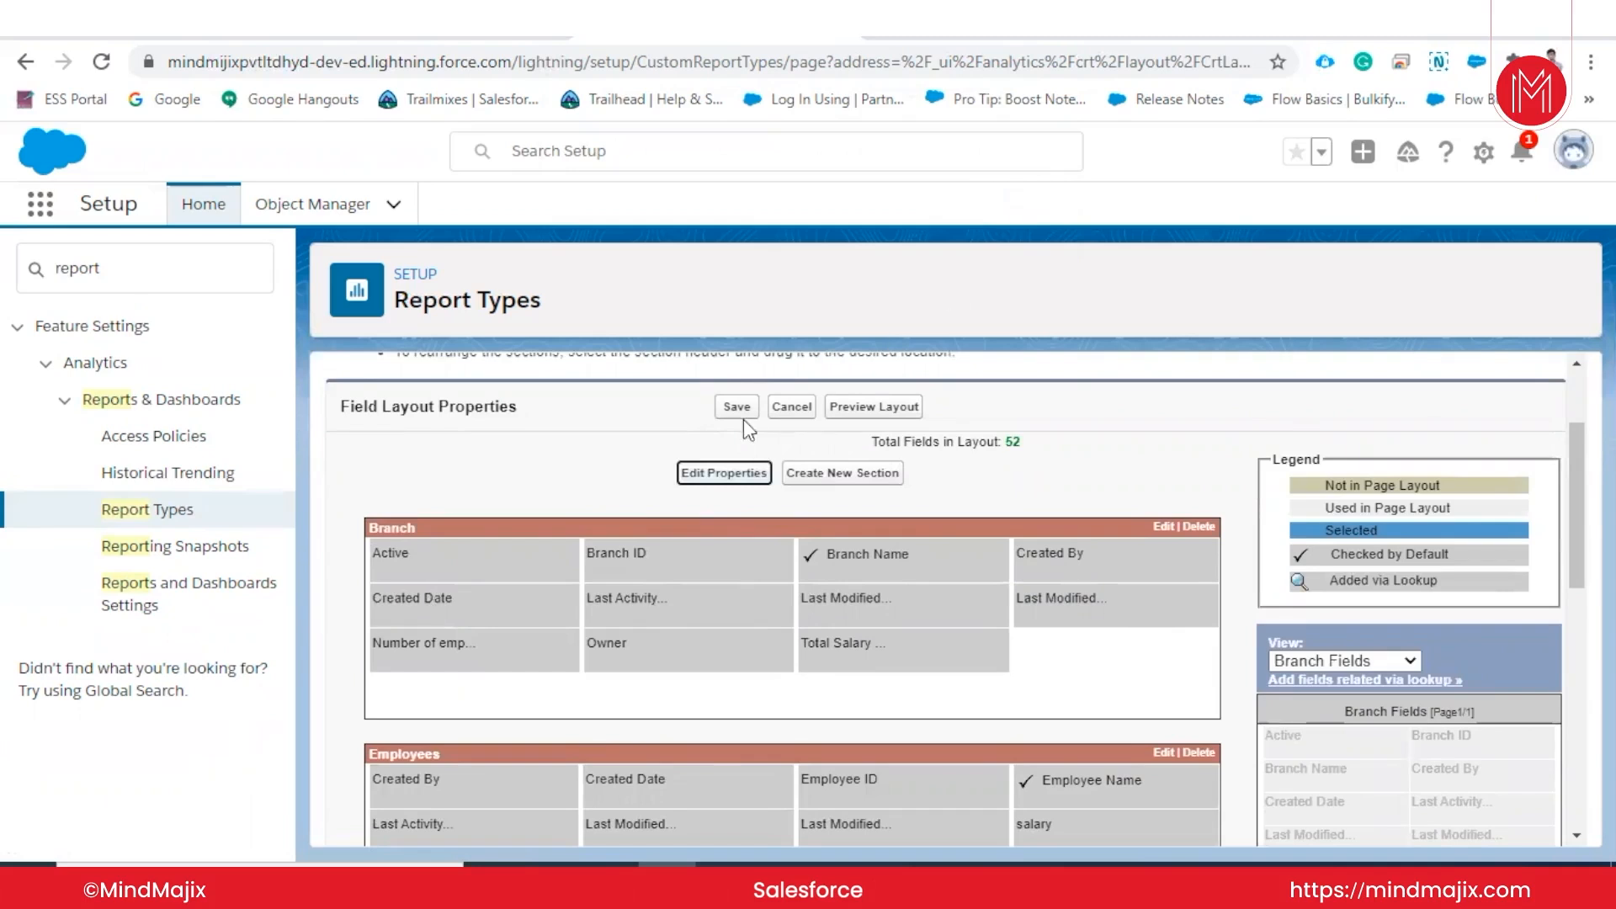
{"action": "scroll", "coordinate": [746, 758], "scroll_direction": "down", "scroll_amount": 3}
{"action": "scroll", "coordinate": [993, 805], "scroll_direction": "down", "scroll_amount": 4}
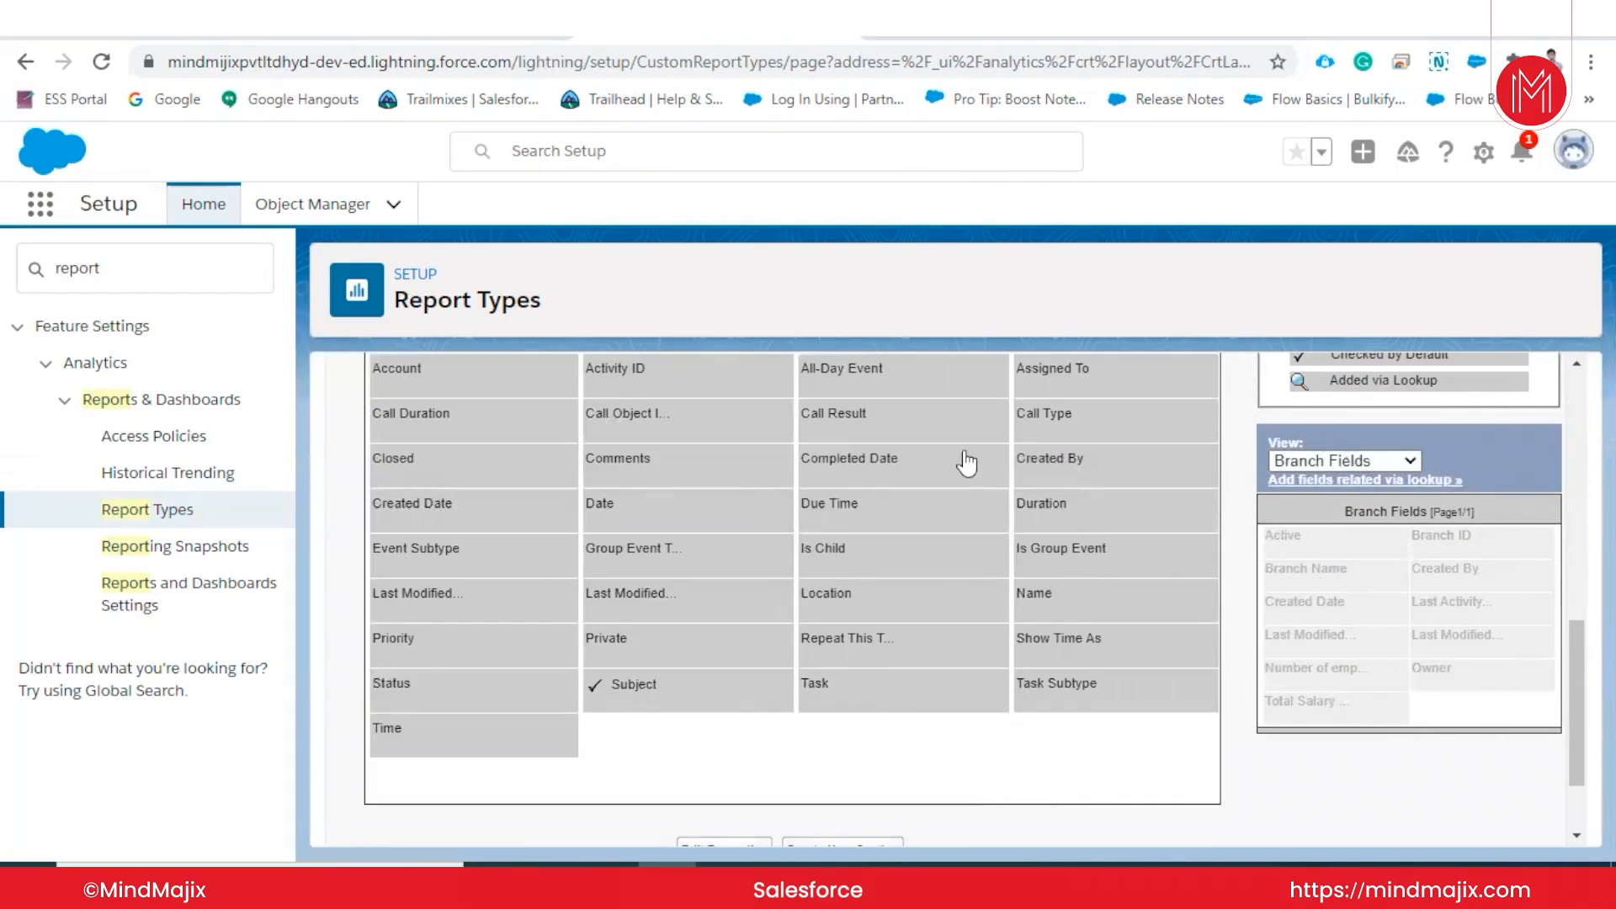
{"action": "scroll", "coordinate": [968, 505], "scroll_direction": "up", "scroll_amount": 10}
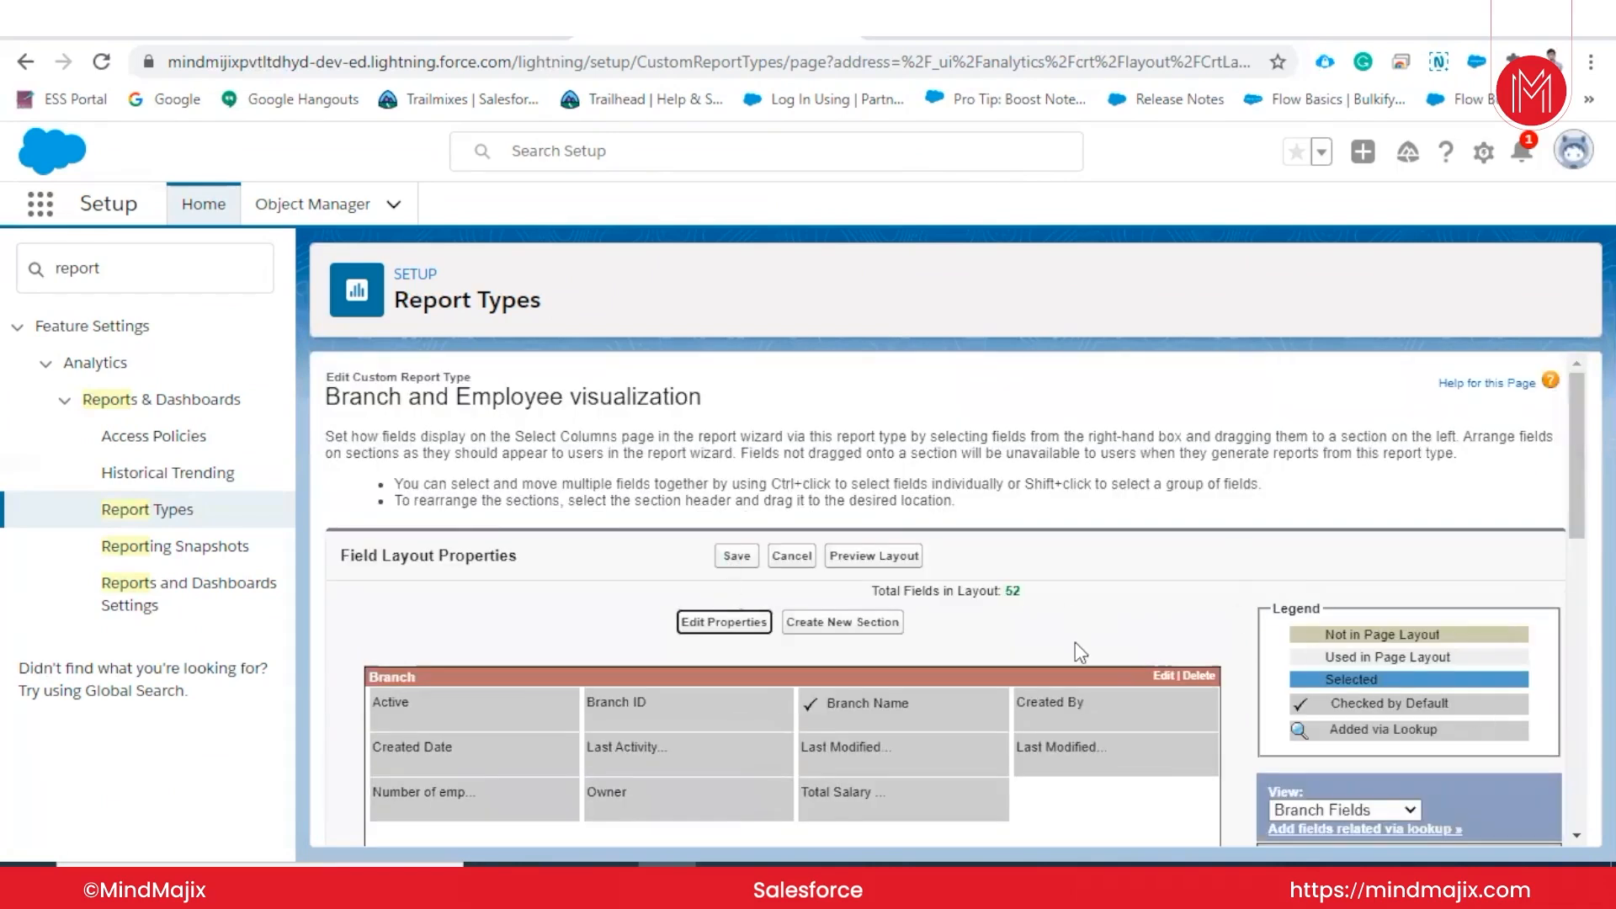
{"action": "left_click", "coordinate": [737, 557]}
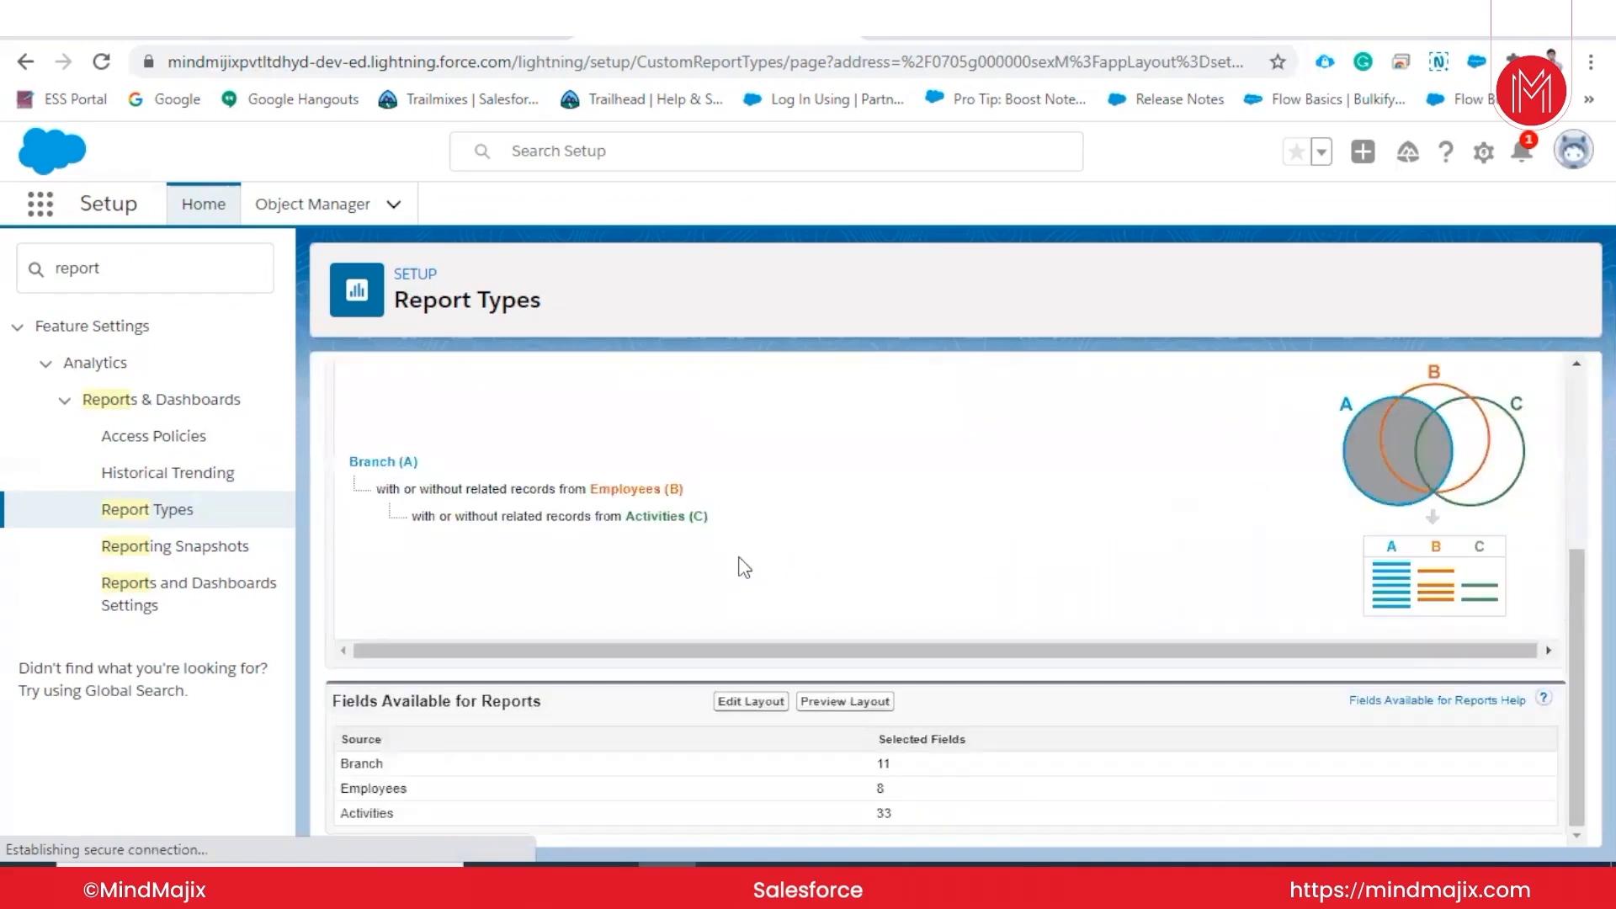
- Switch to the browser tab with the report folders, reload the page and start a new report
{"action": "left_click", "coordinate": [366, 21]}
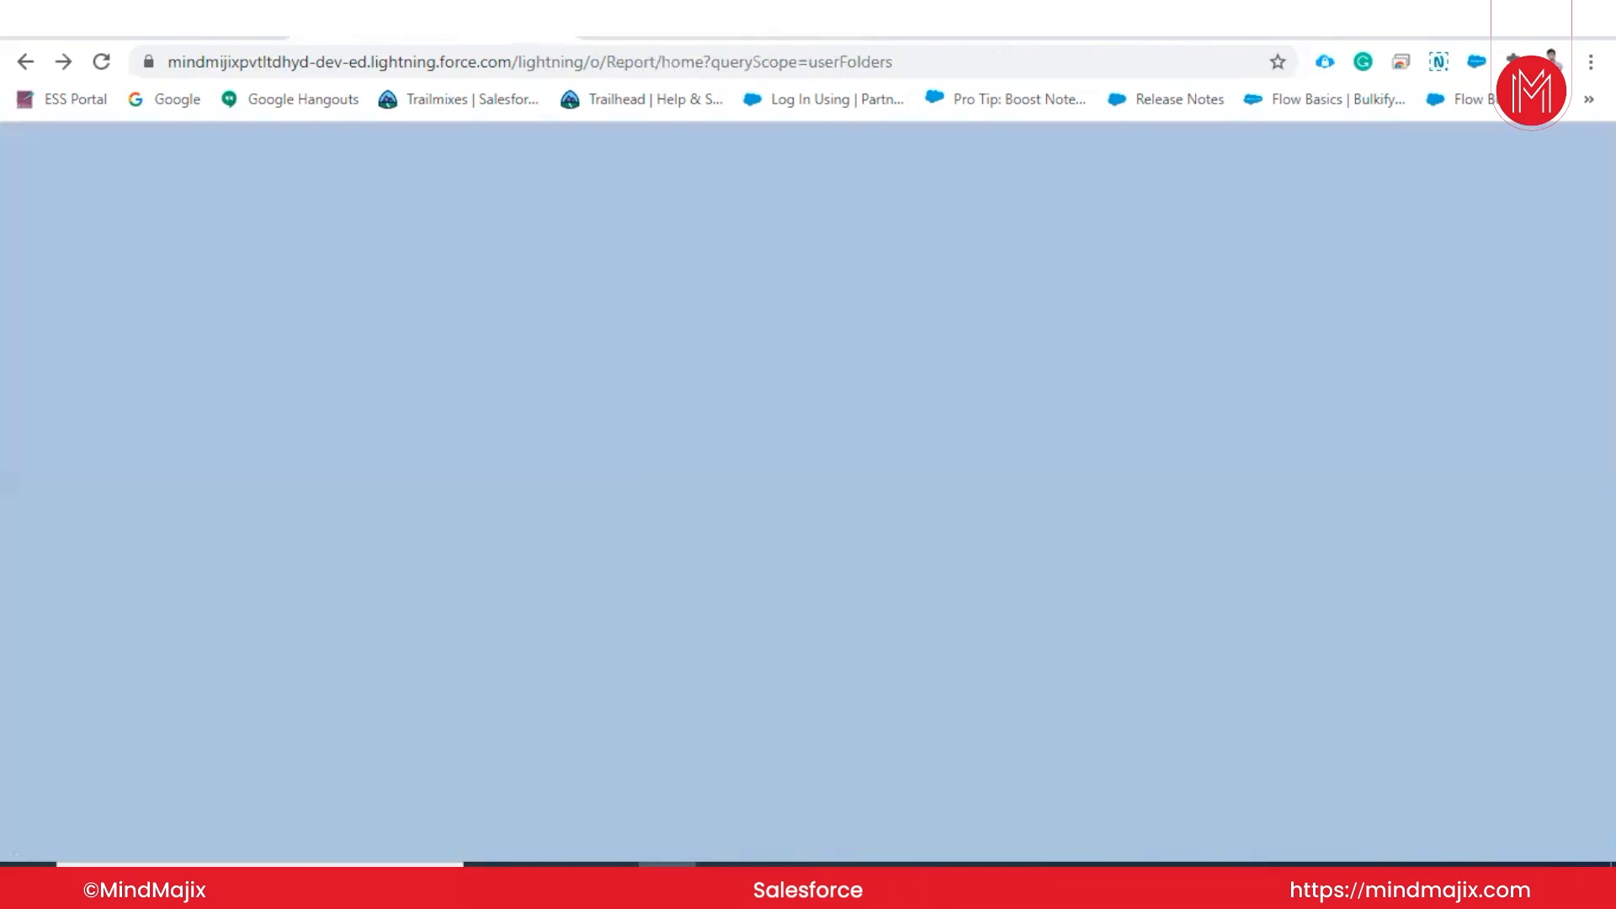
{"action": "left_click", "coordinate": [99, 61]}
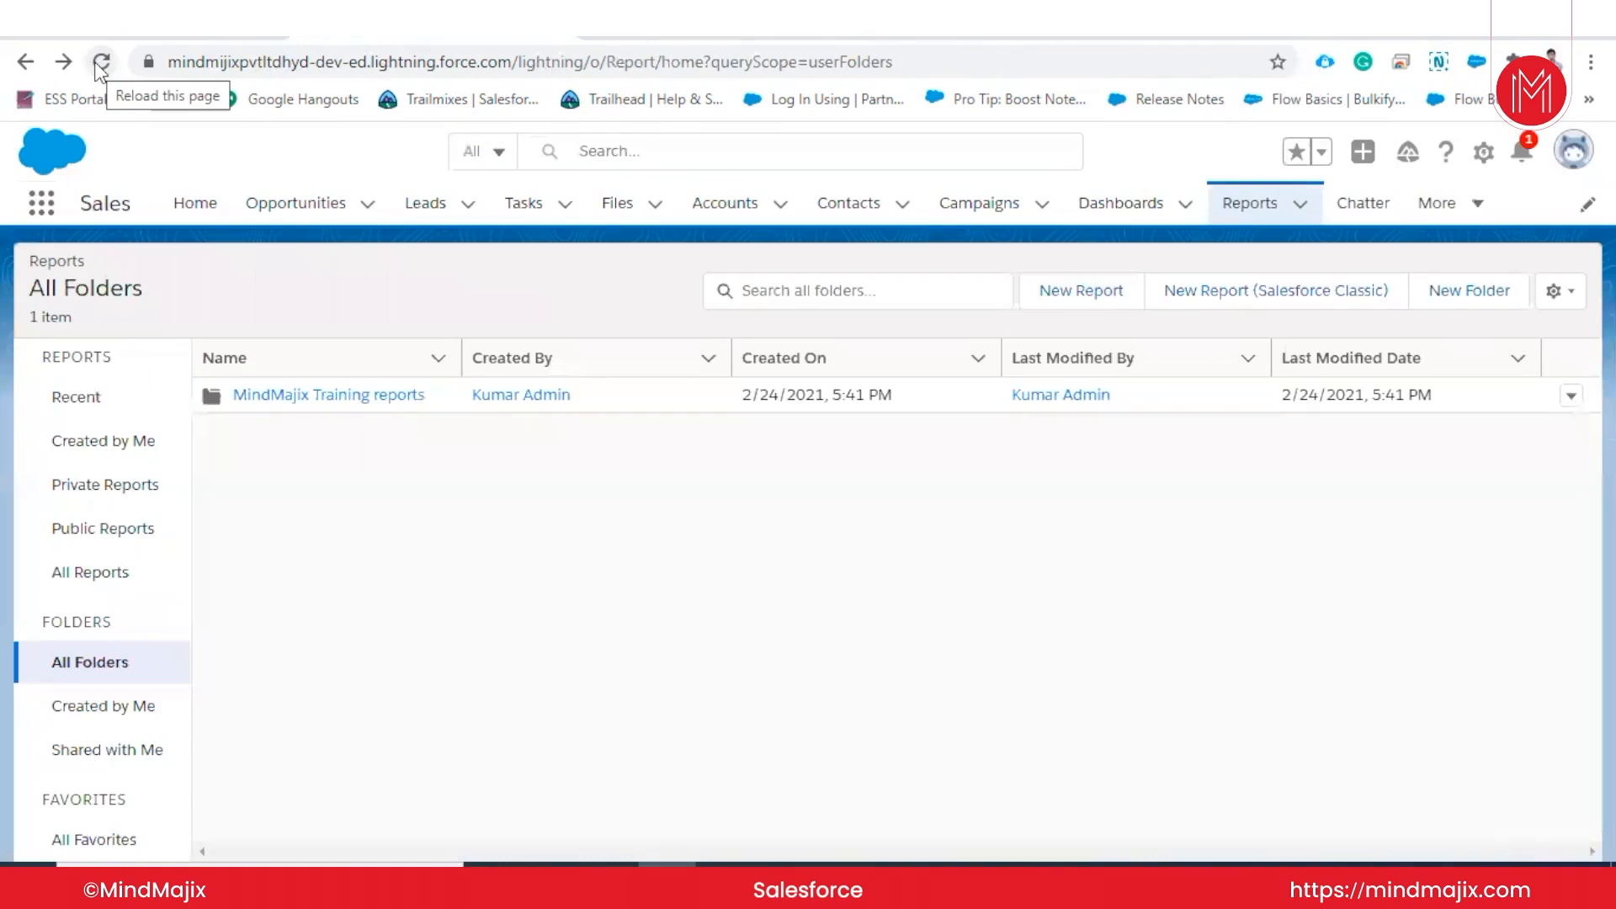
{"action": "left_click", "coordinate": [1049, 292]}
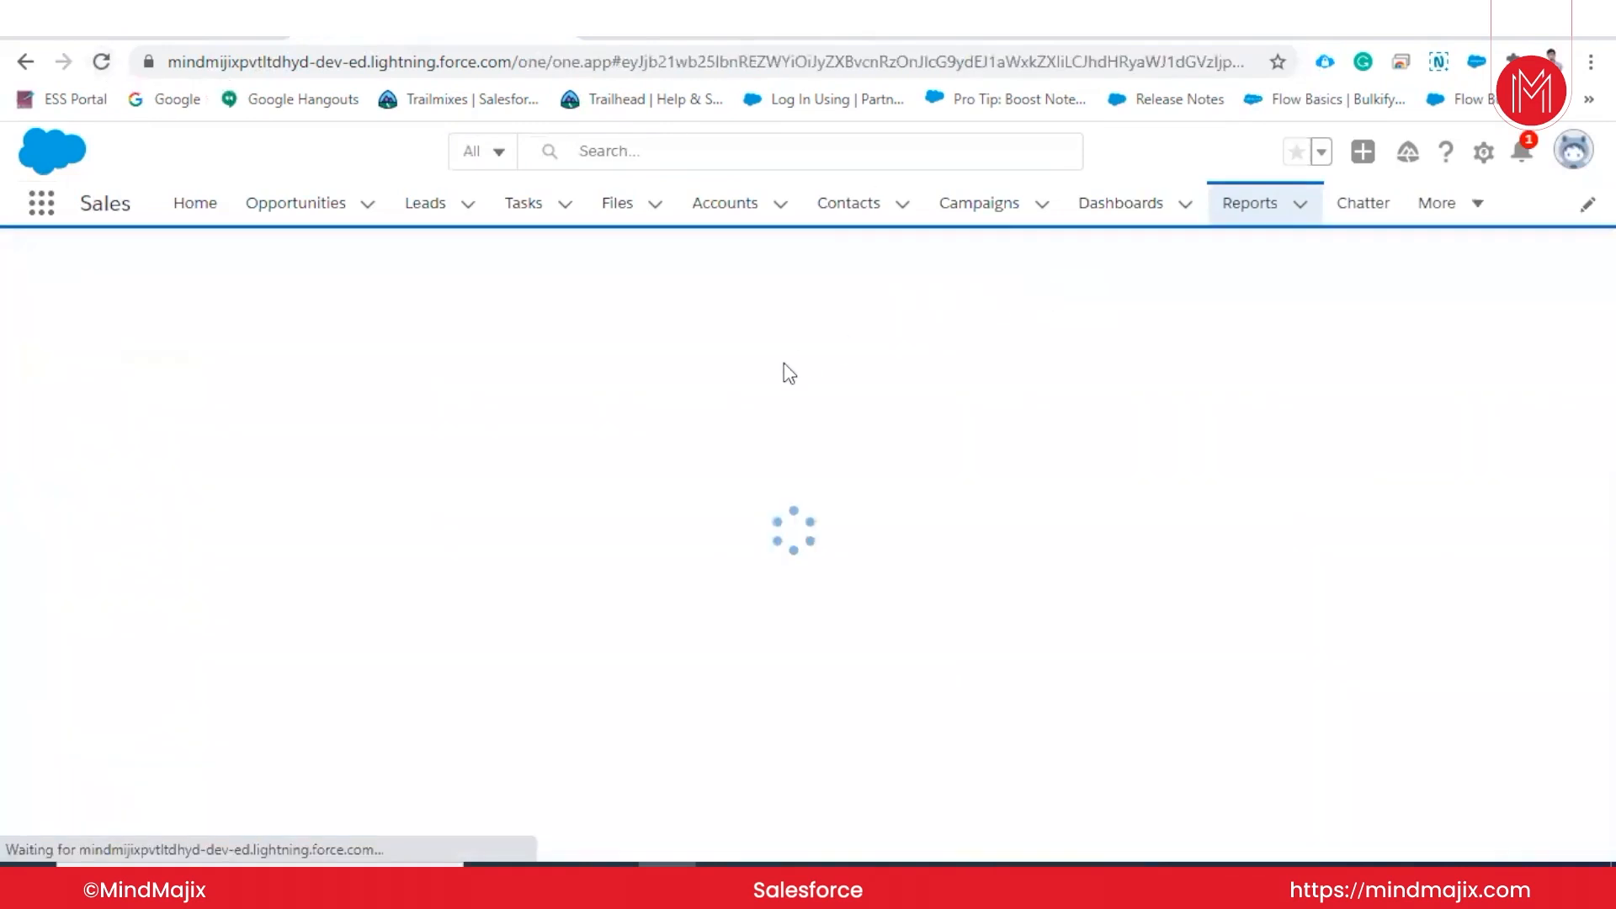
- Search the report types for "bra" and create the report from the Branch and Employee visualization type
{"action": "scroll", "coordinate": [769, 558], "scroll_direction": "down", "scroll_amount": 5}
{"action": "scroll", "coordinate": [764, 557], "scroll_direction": "up", "scroll_amount": 2}
{"action": "scroll", "coordinate": [764, 558], "scroll_direction": "up", "scroll_amount": 3}
{"action": "scroll", "coordinate": [765, 556], "scroll_direction": "down", "scroll_amount": 12}
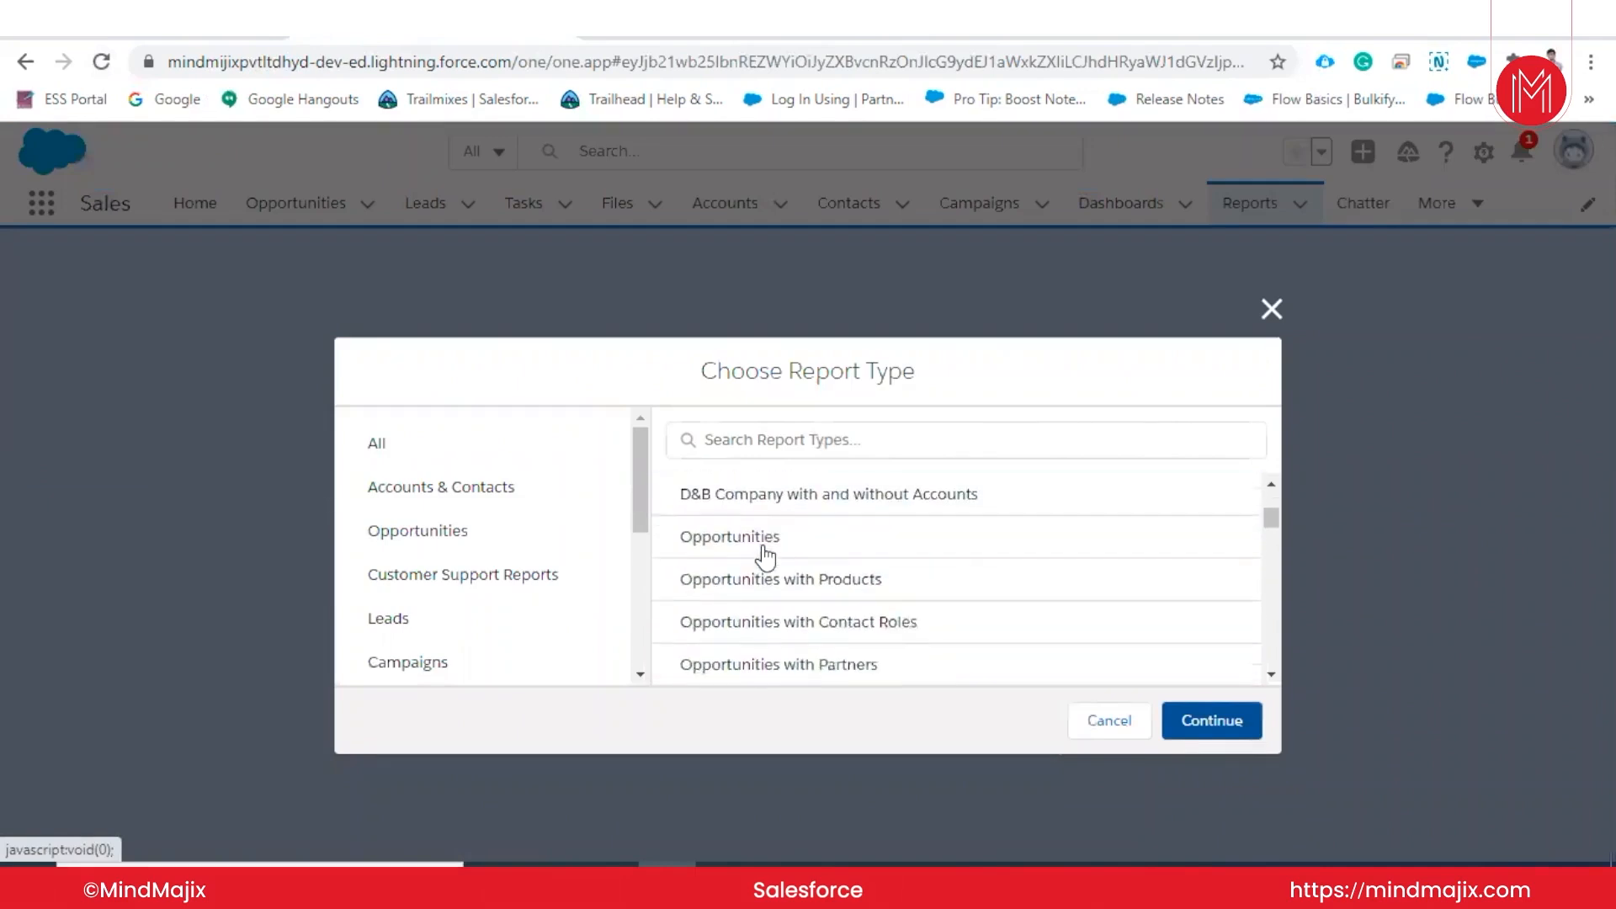
{"action": "scroll", "coordinate": [764, 556], "scroll_direction": "down", "scroll_amount": 5}
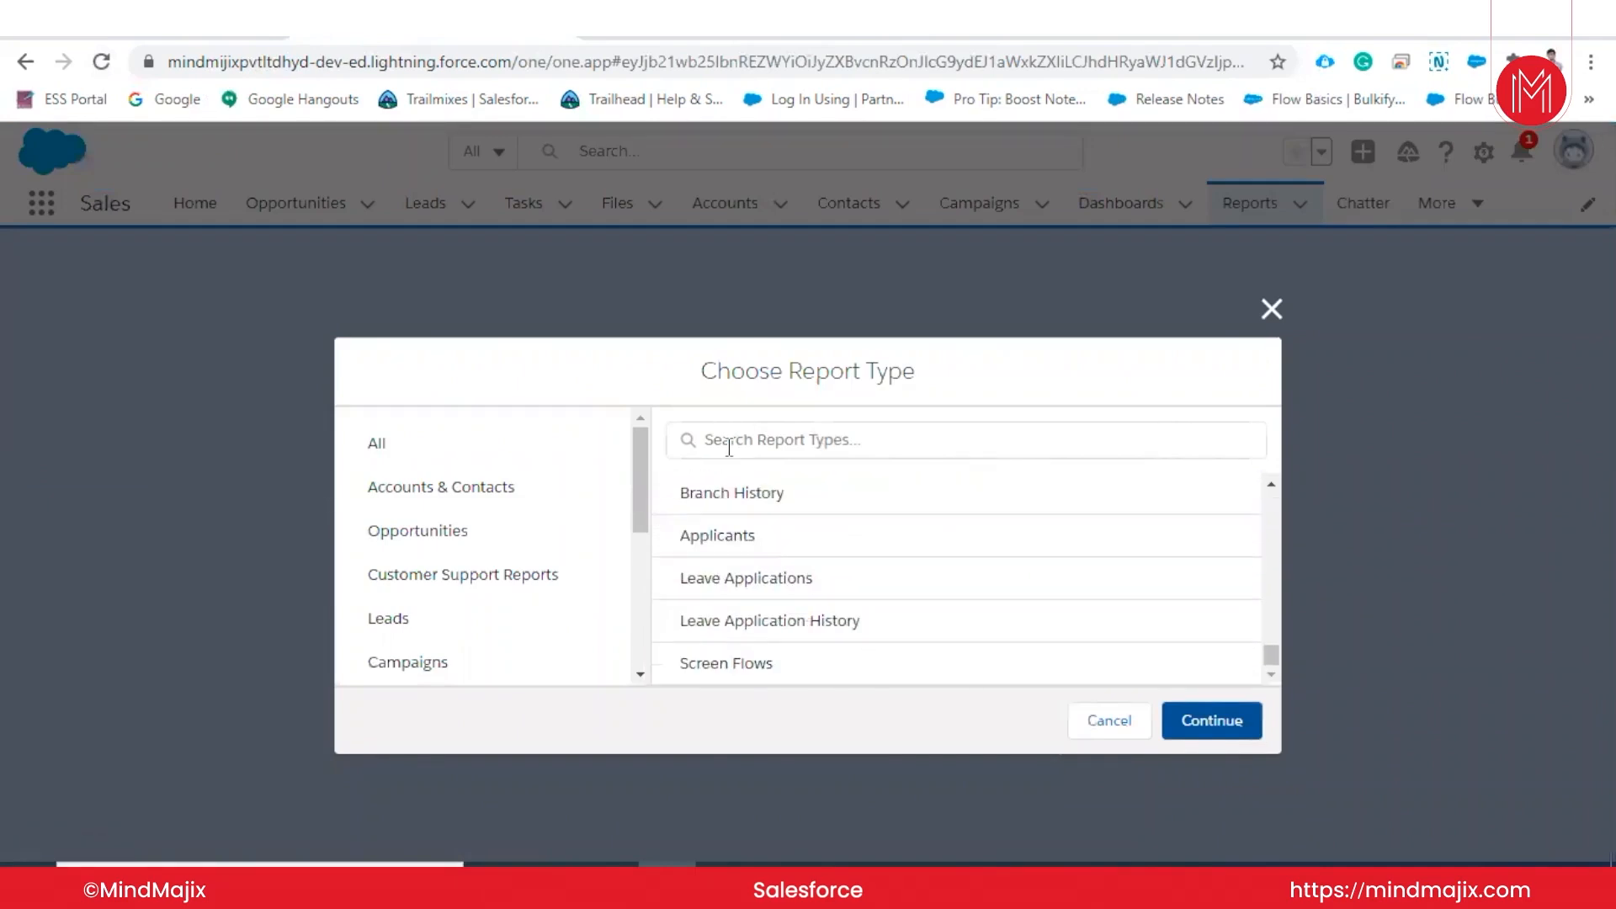
{"action": "left_click", "coordinate": [729, 441]}
{"action": "type", "text": "bra"}
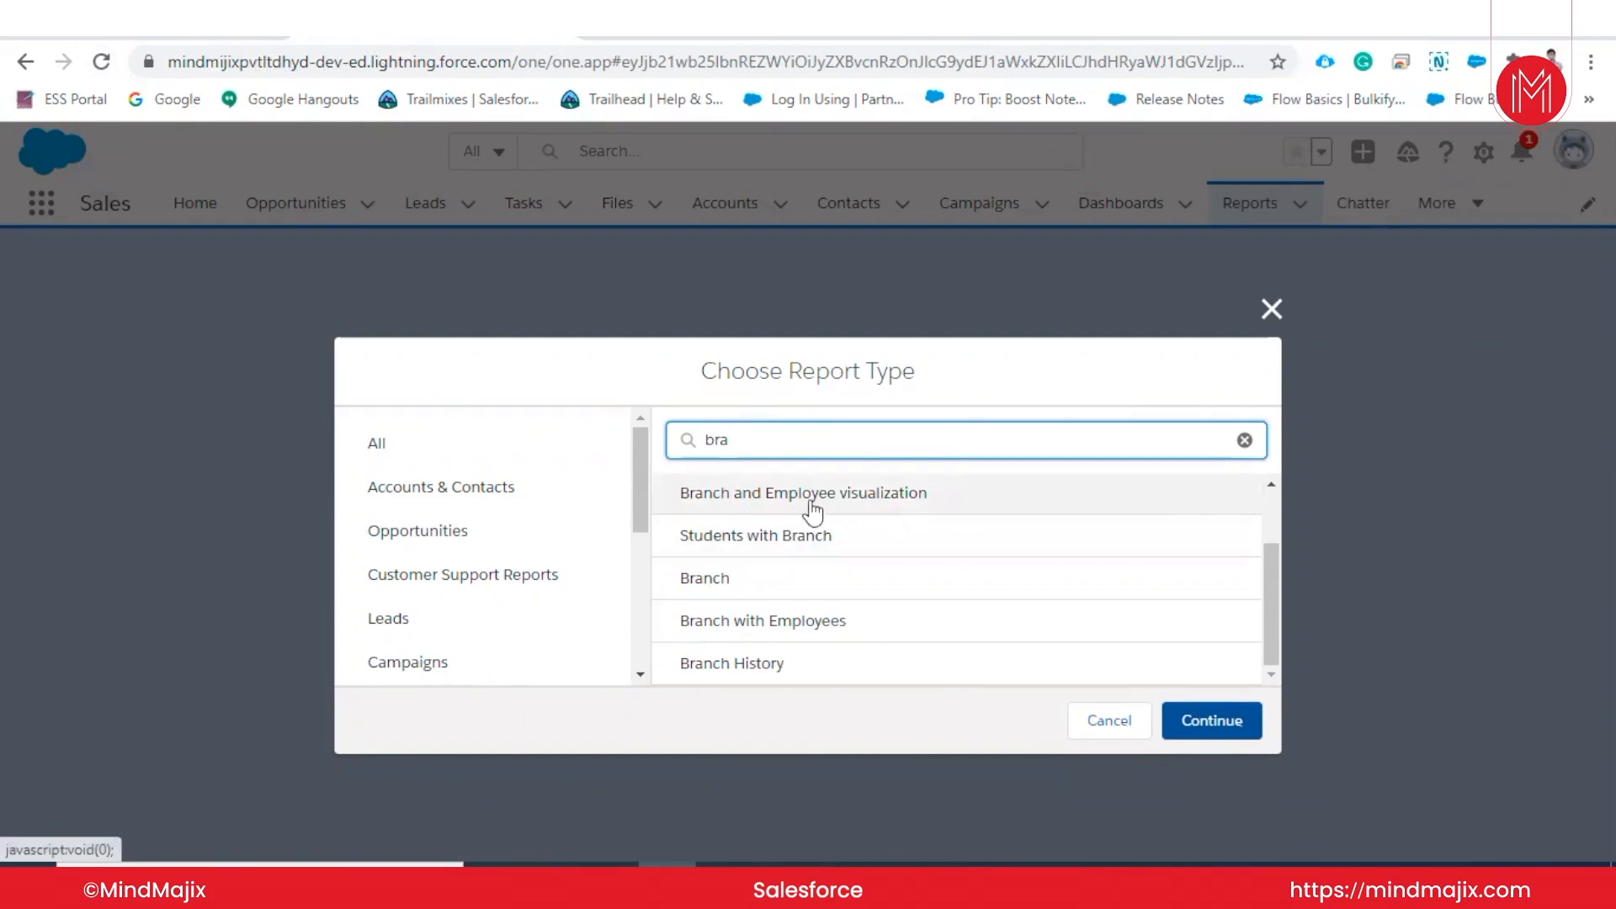
{"action": "left_click", "coordinate": [865, 511]}
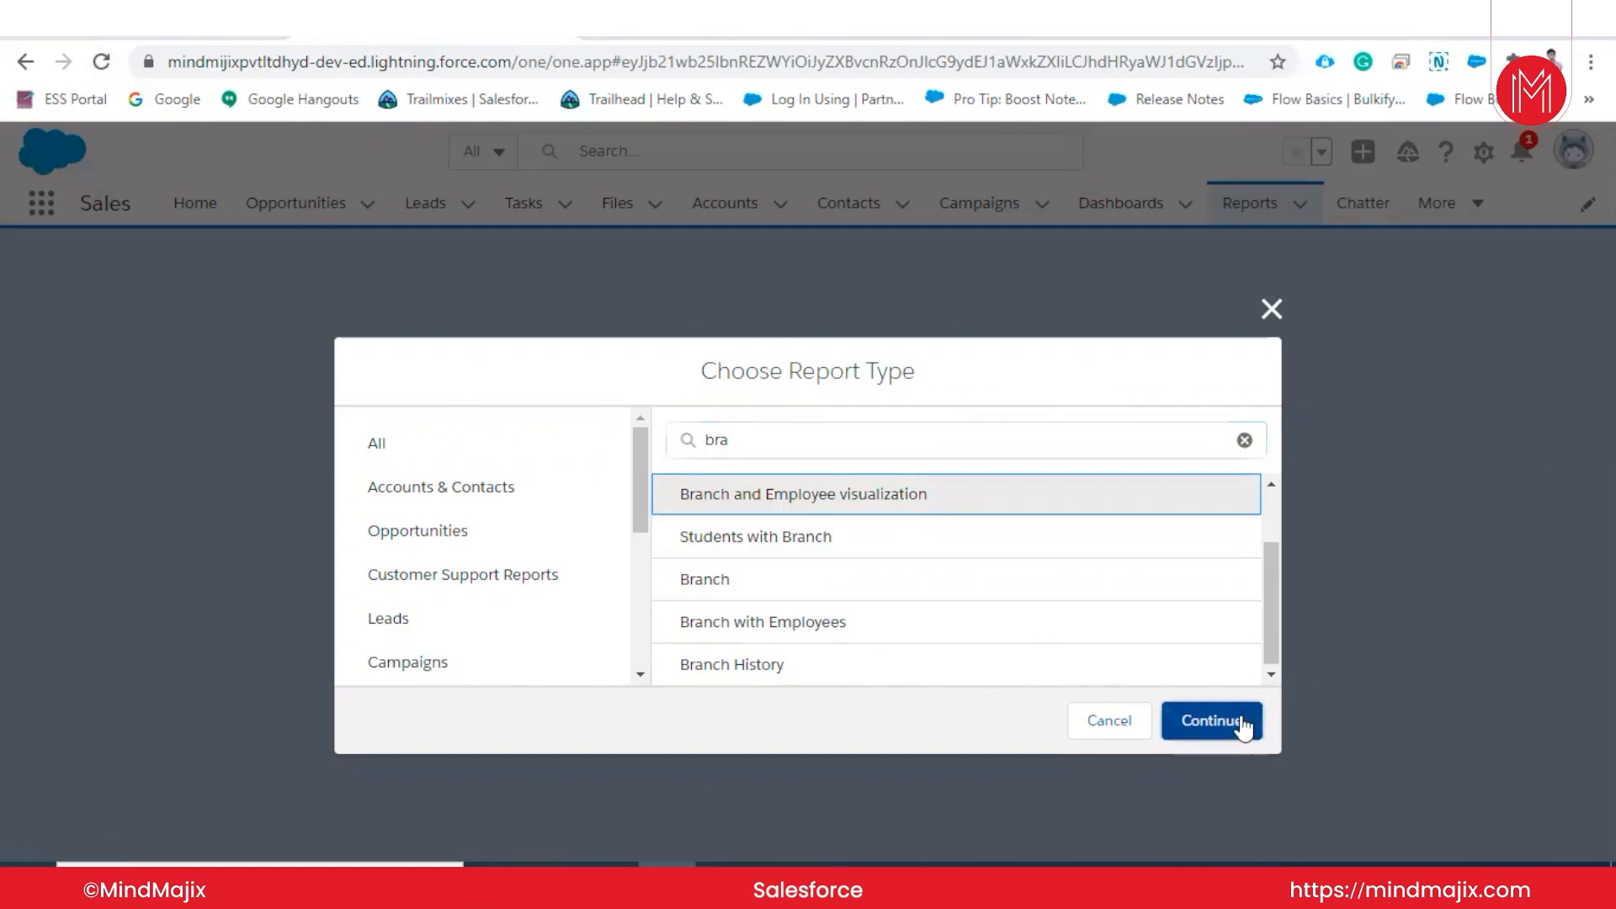
{"action": "left_click", "coordinate": [1242, 724]}
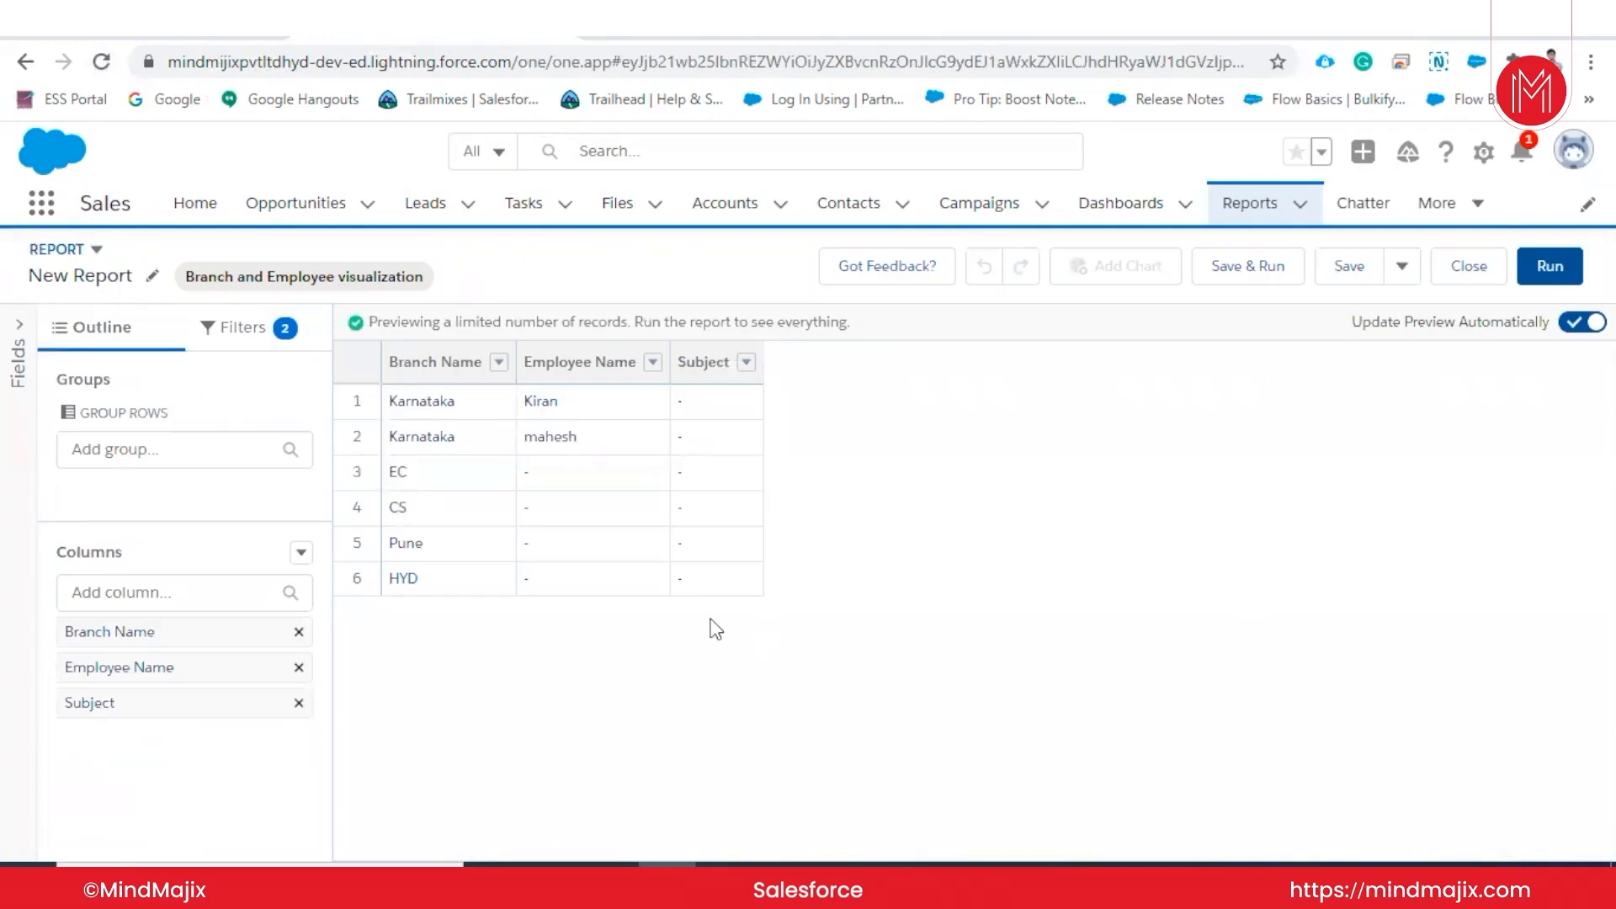
- Save and run the Branch and Employee visualization report under its default name
{"action": "left_click", "coordinate": [1281, 263]}
{"action": "left_click", "coordinate": [1337, 776]}
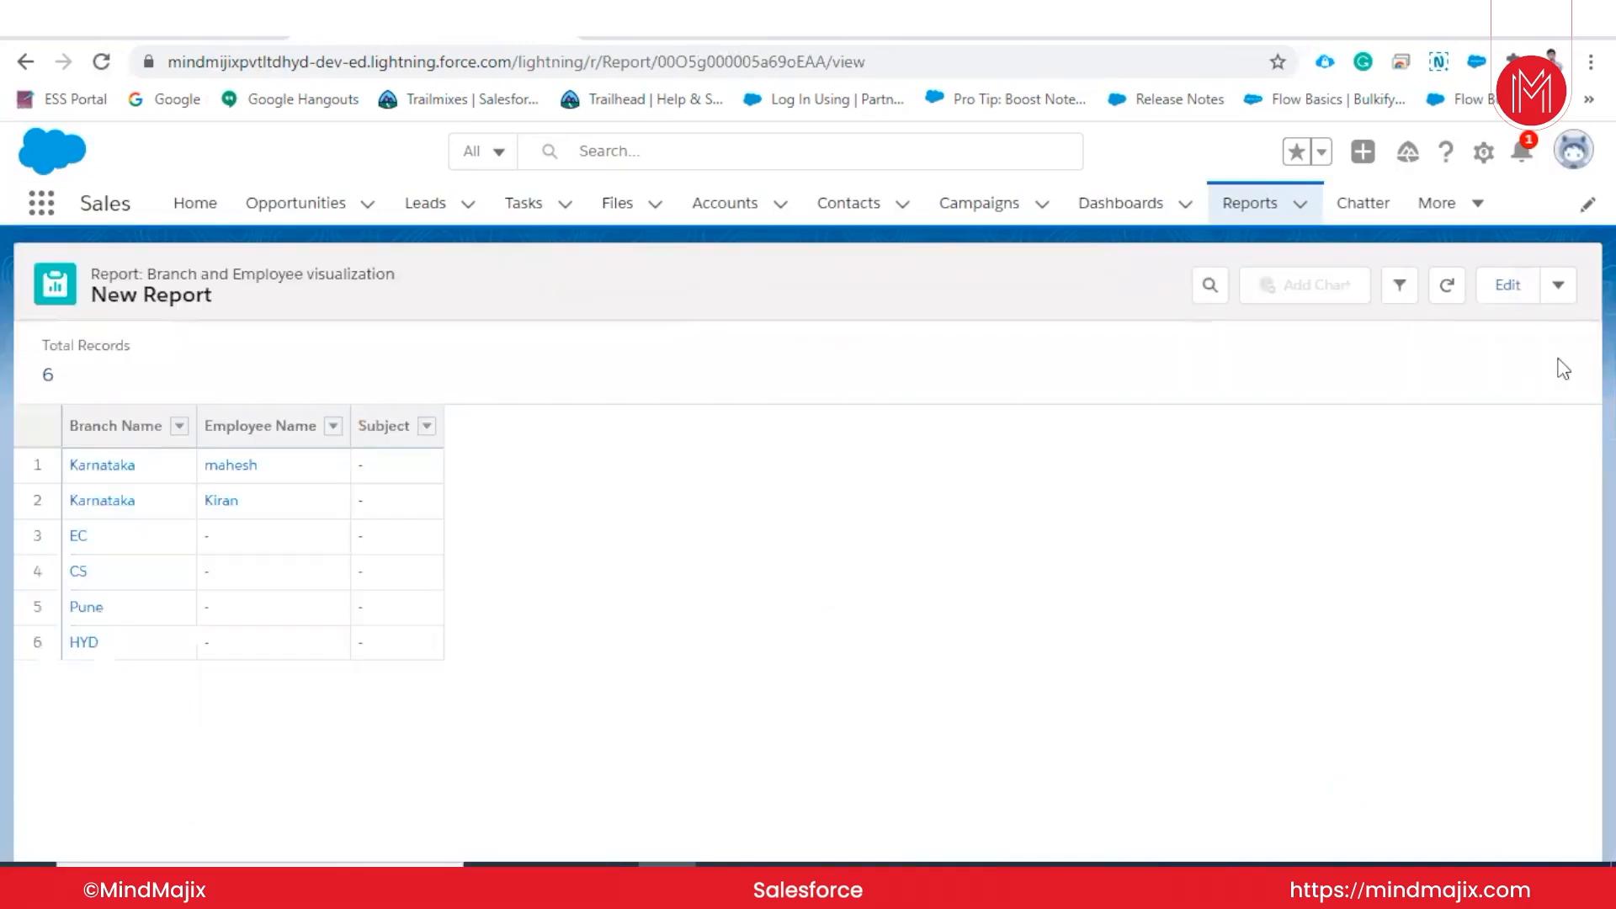
- Return to the recent reports list and open the Opportunity Report for editing
{"action": "left_click", "coordinate": [1267, 212]}
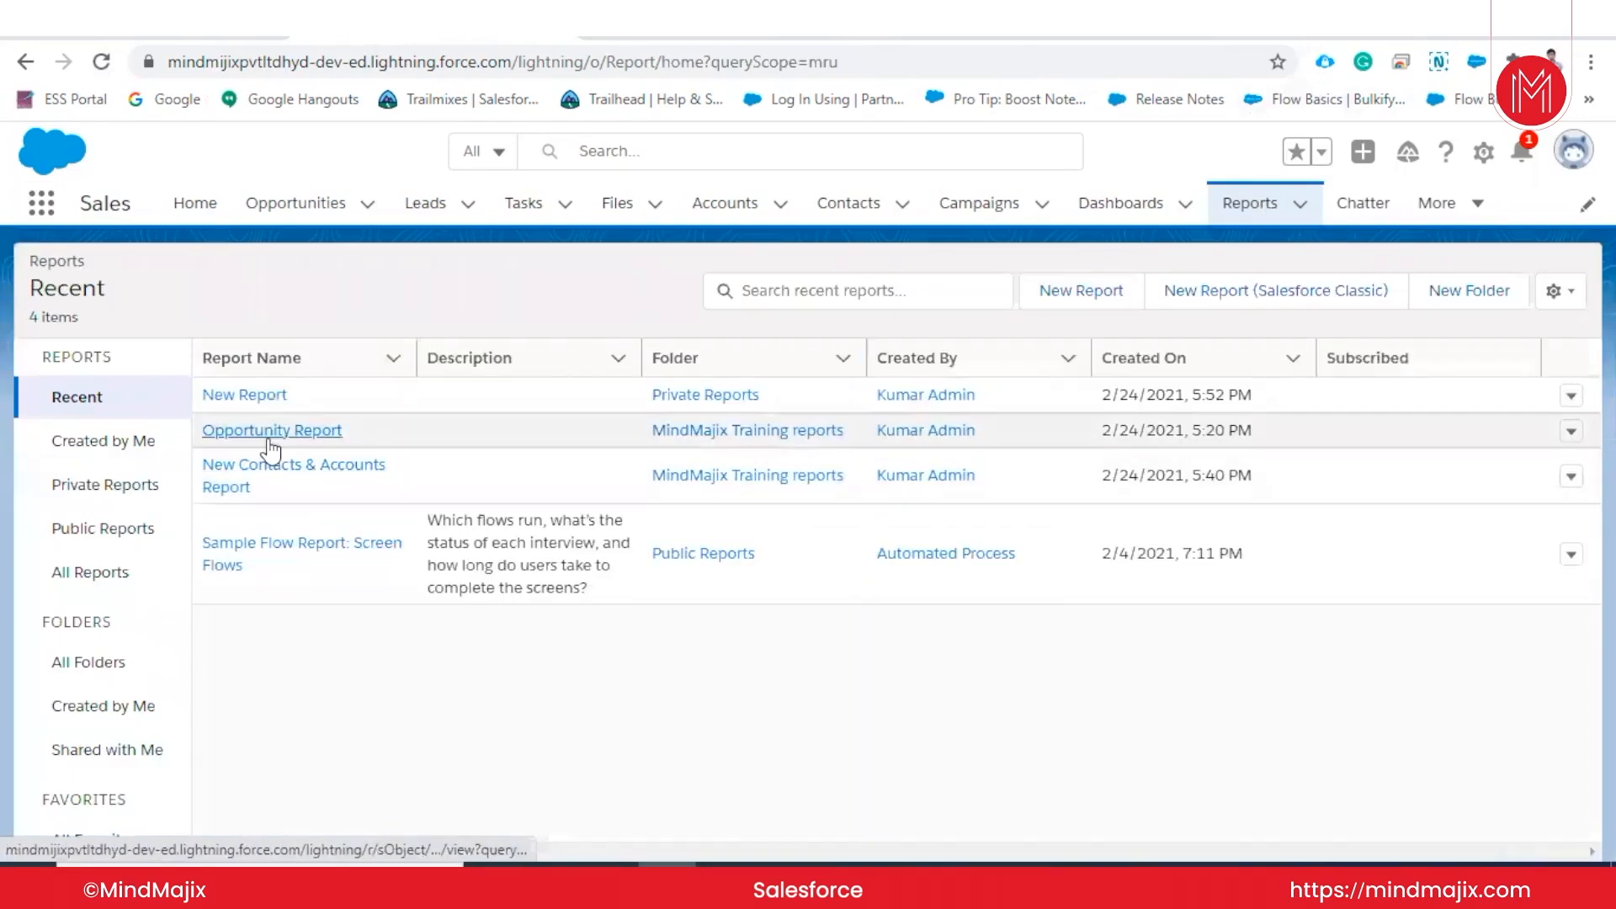
{"action": "left_click", "coordinate": [269, 433]}
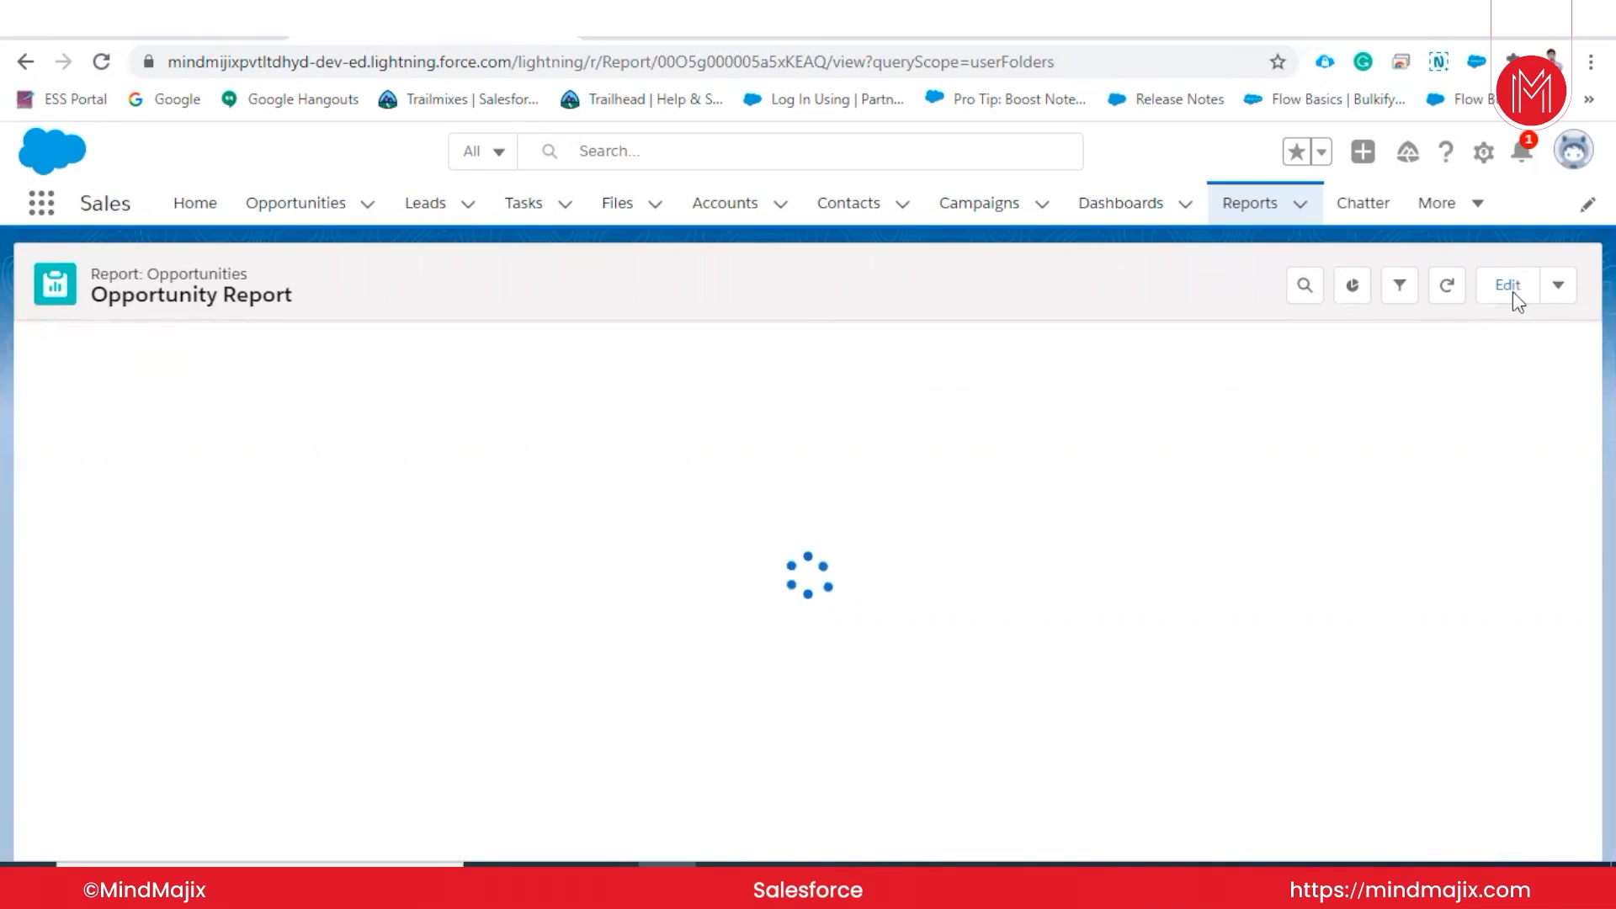
{"action": "left_click", "coordinate": [1511, 290]}
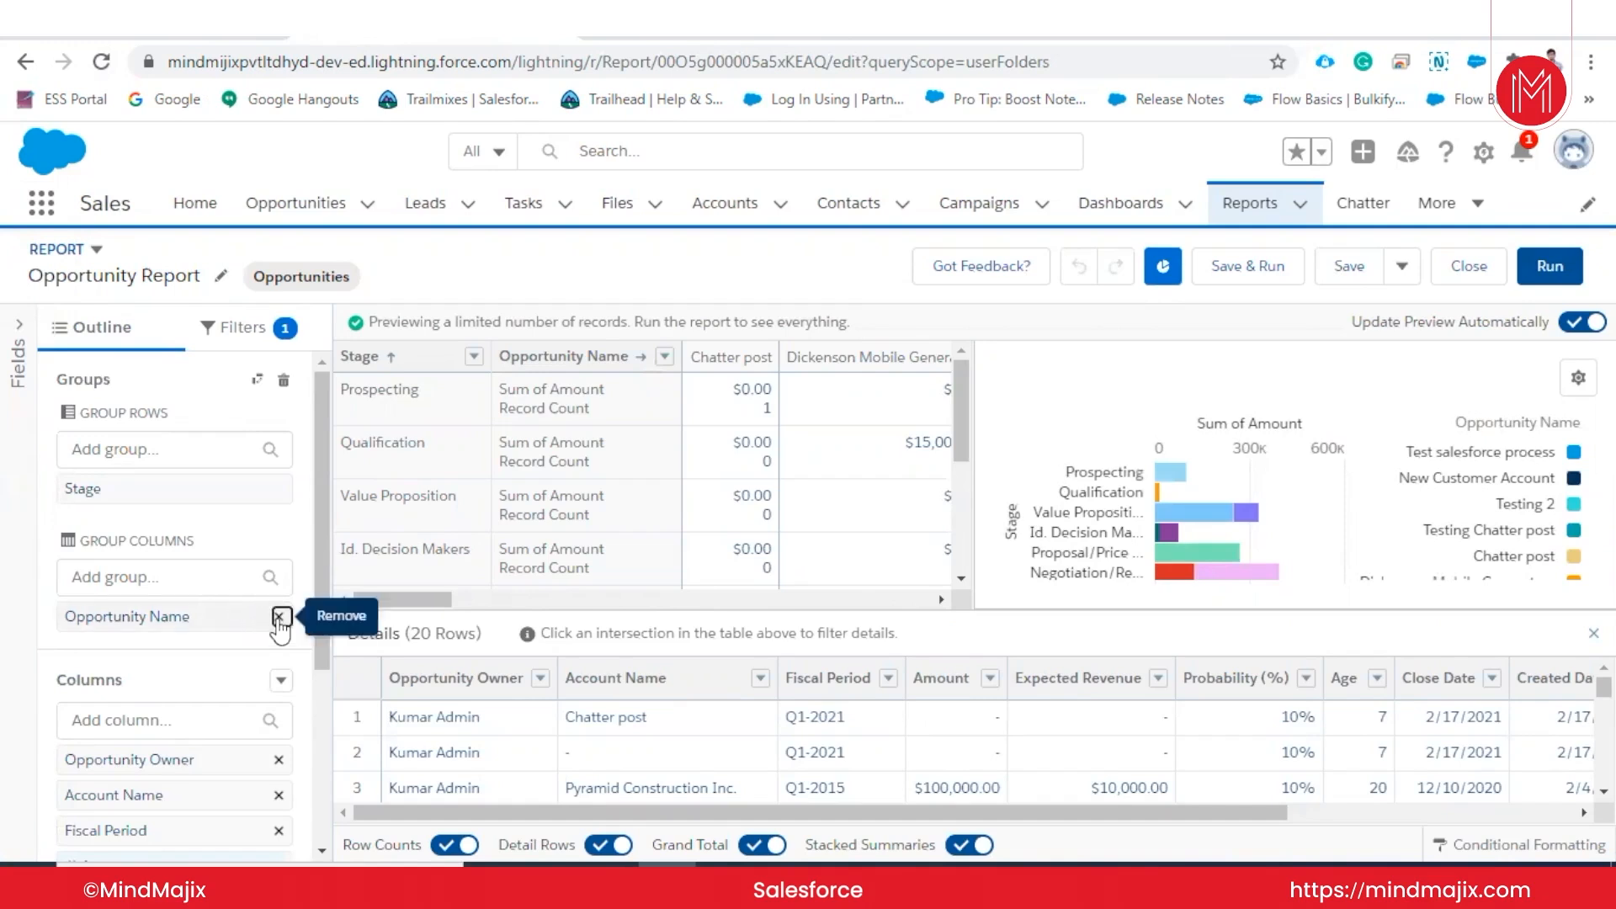
- Remove the Opportunity Name column grouping from the report and hide the chart
{"action": "left_click", "coordinate": [279, 619]}
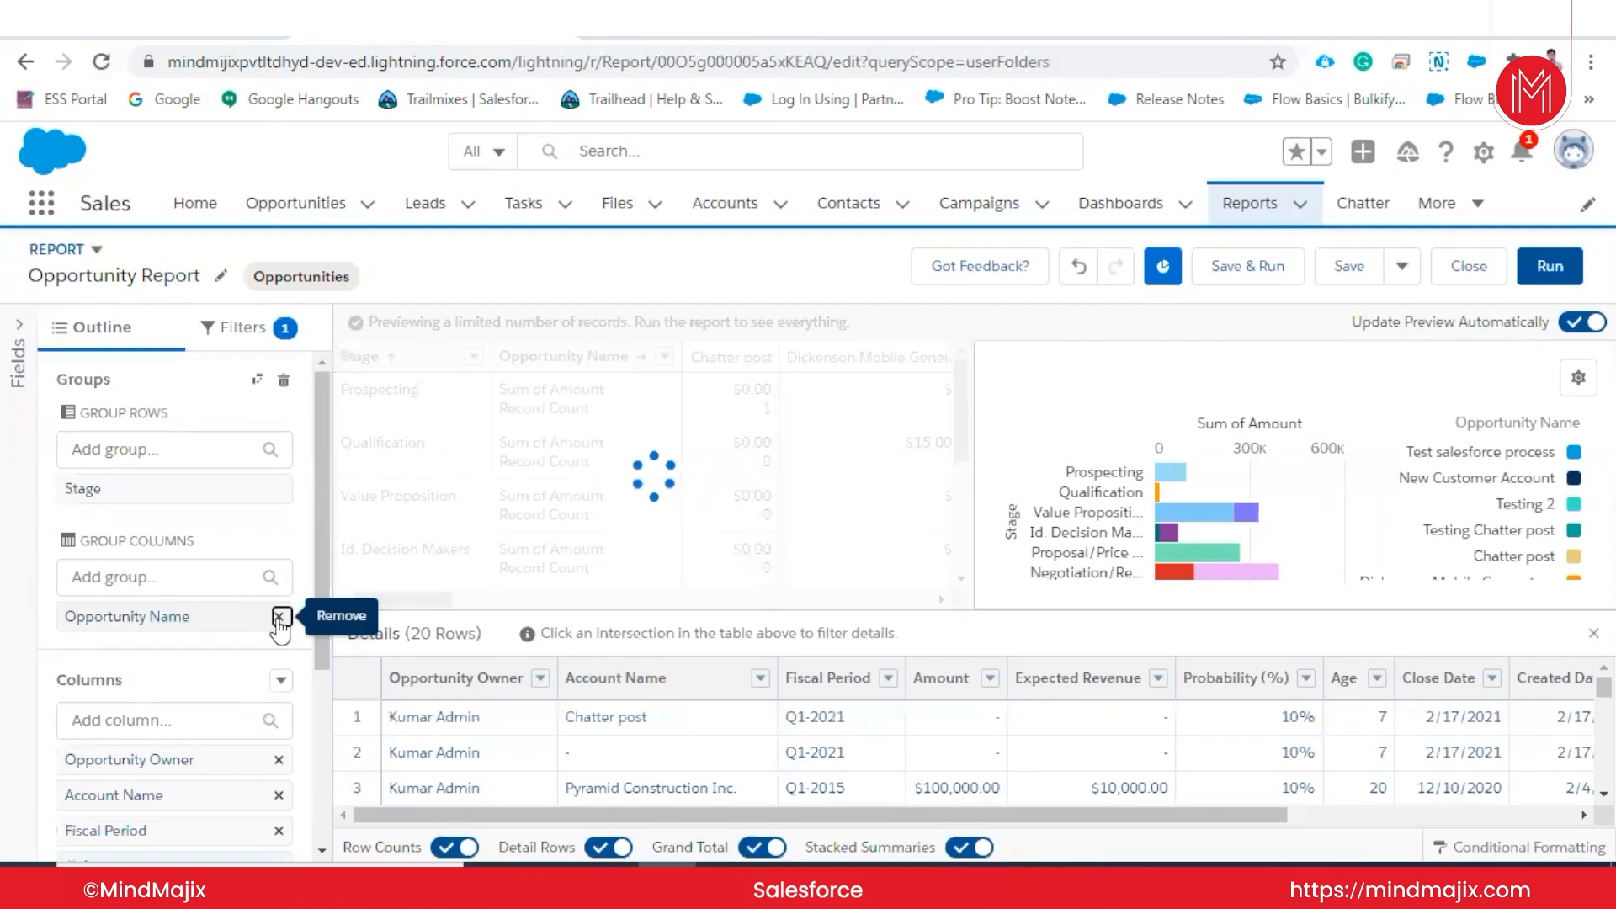
{"action": "left_click", "coordinate": [1163, 267]}
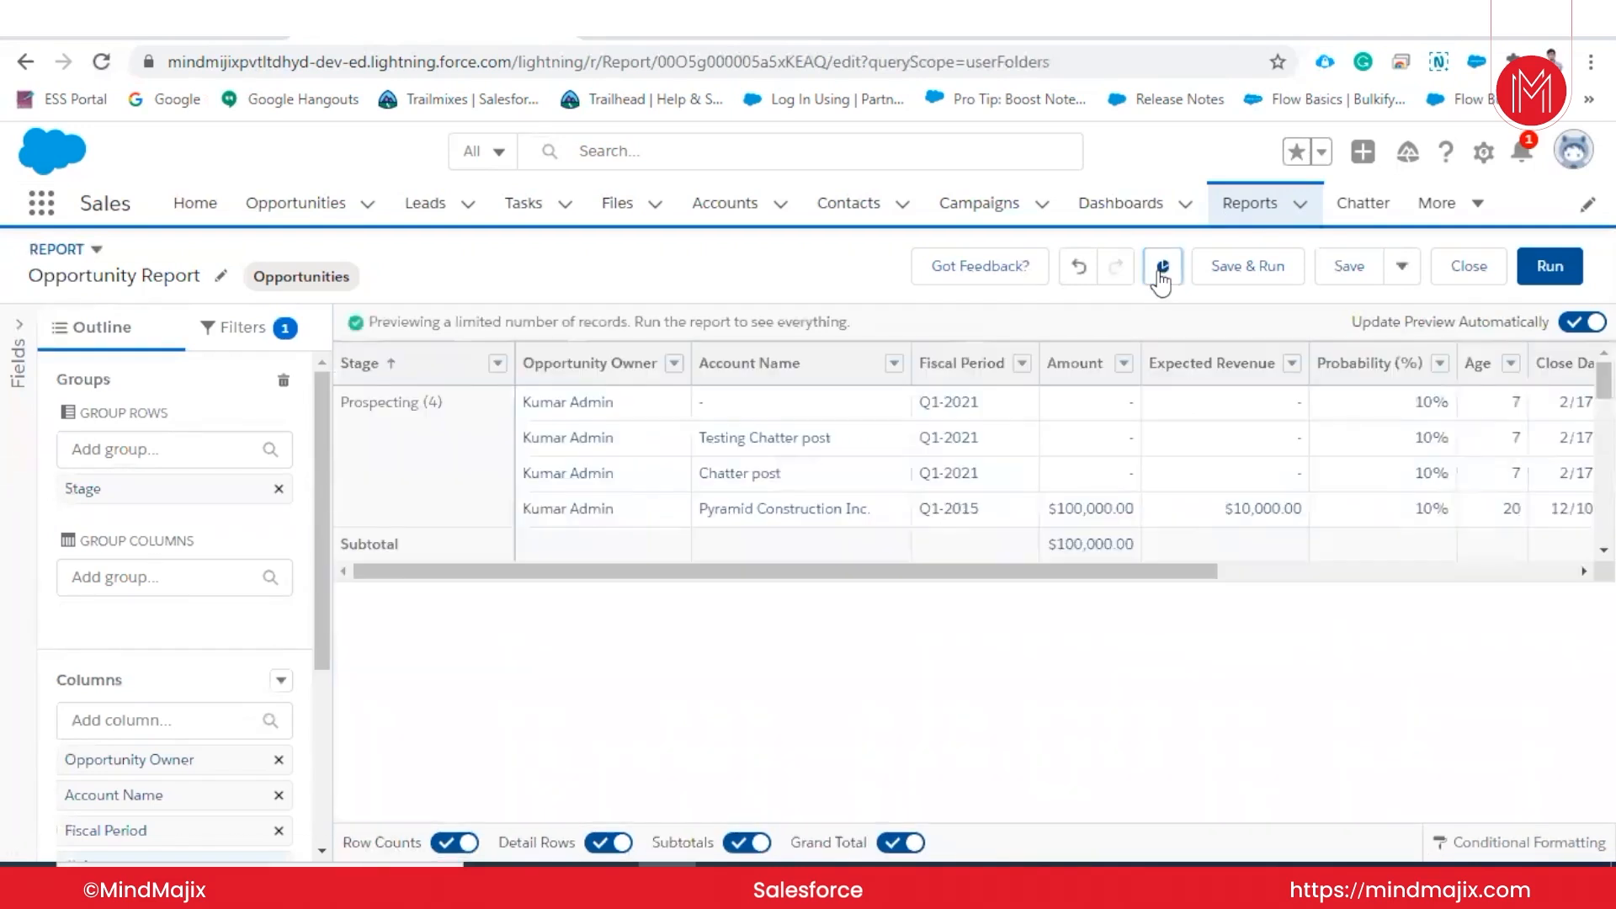
- Set the Created Date filter's range to All Time and apply it
{"action": "left_click", "coordinate": [235, 328]}
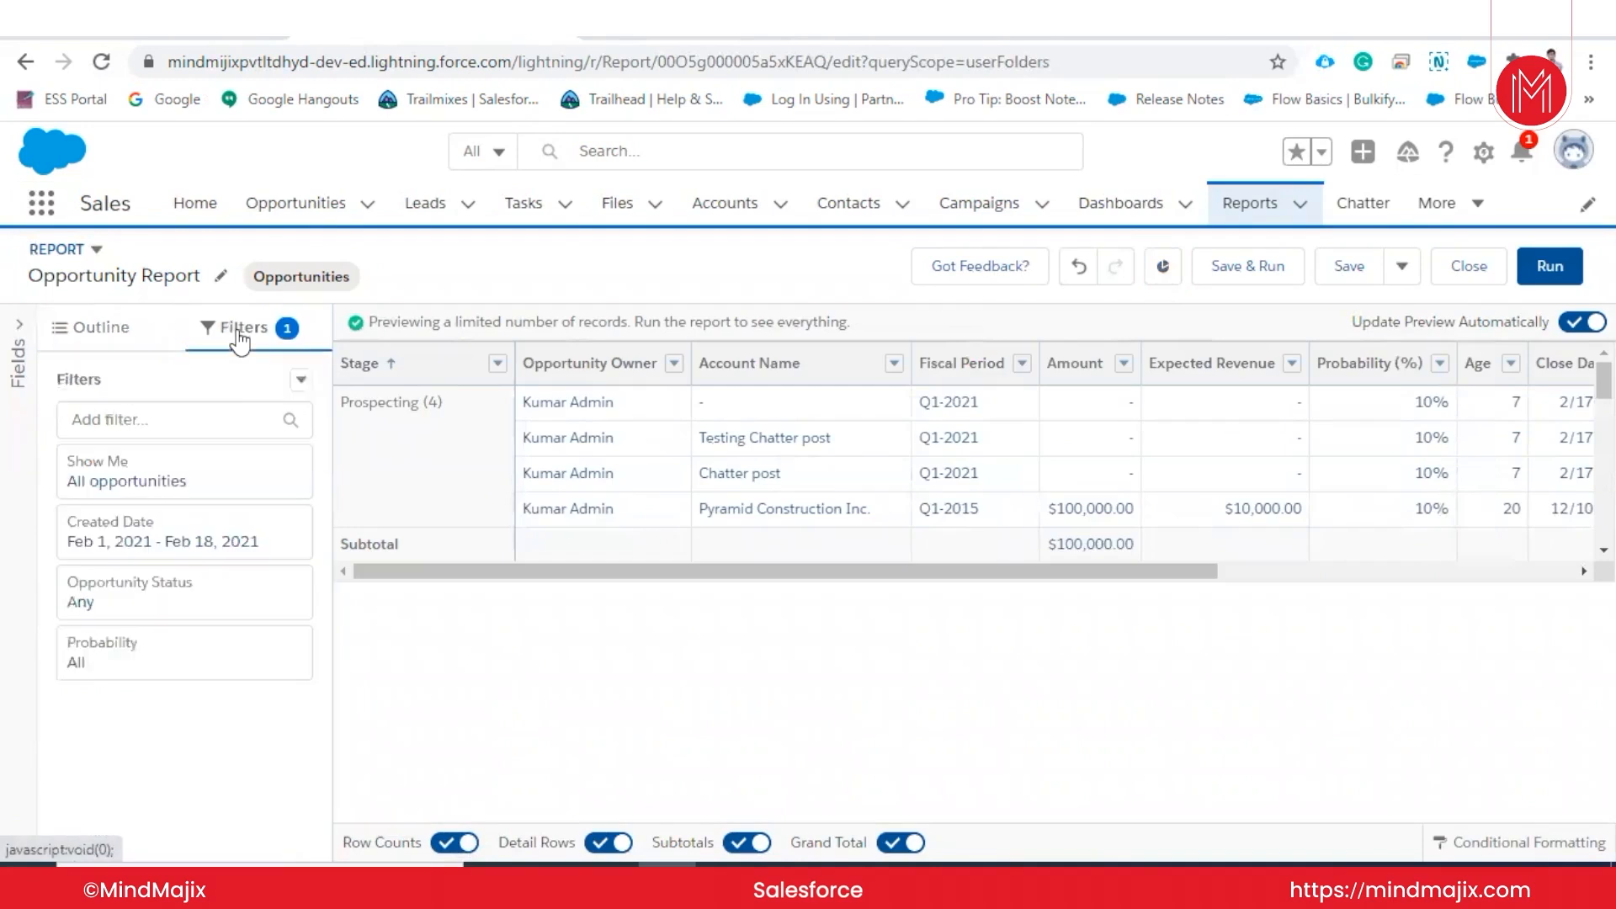
{"action": "left_click", "coordinate": [160, 543]}
{"action": "left_click", "coordinate": [421, 514]}
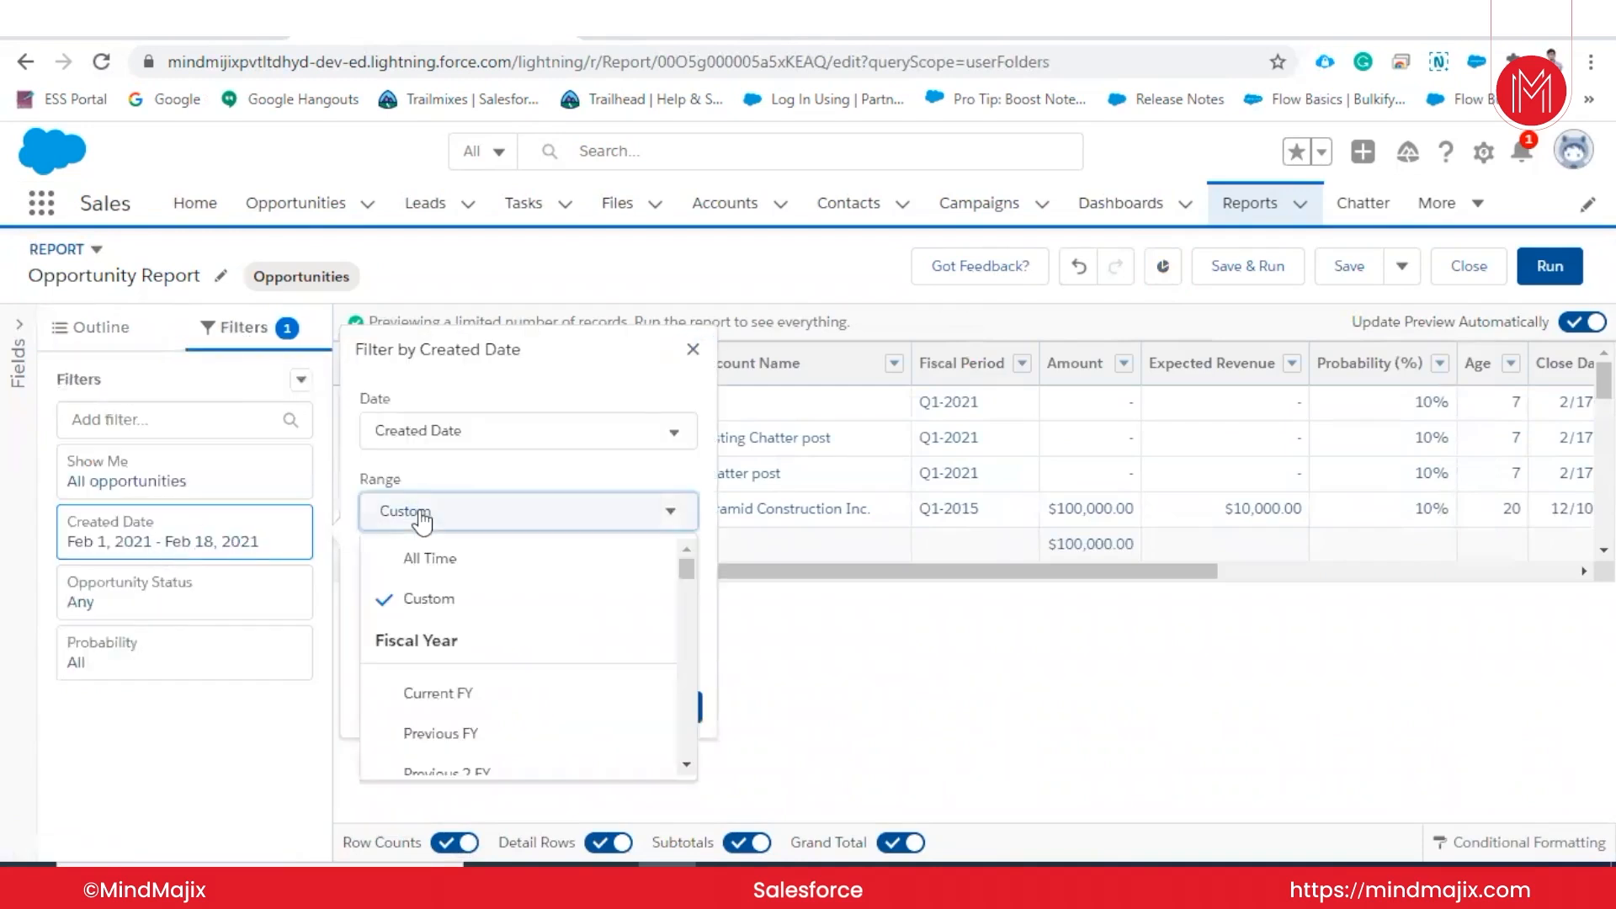
{"action": "left_click", "coordinate": [423, 558]}
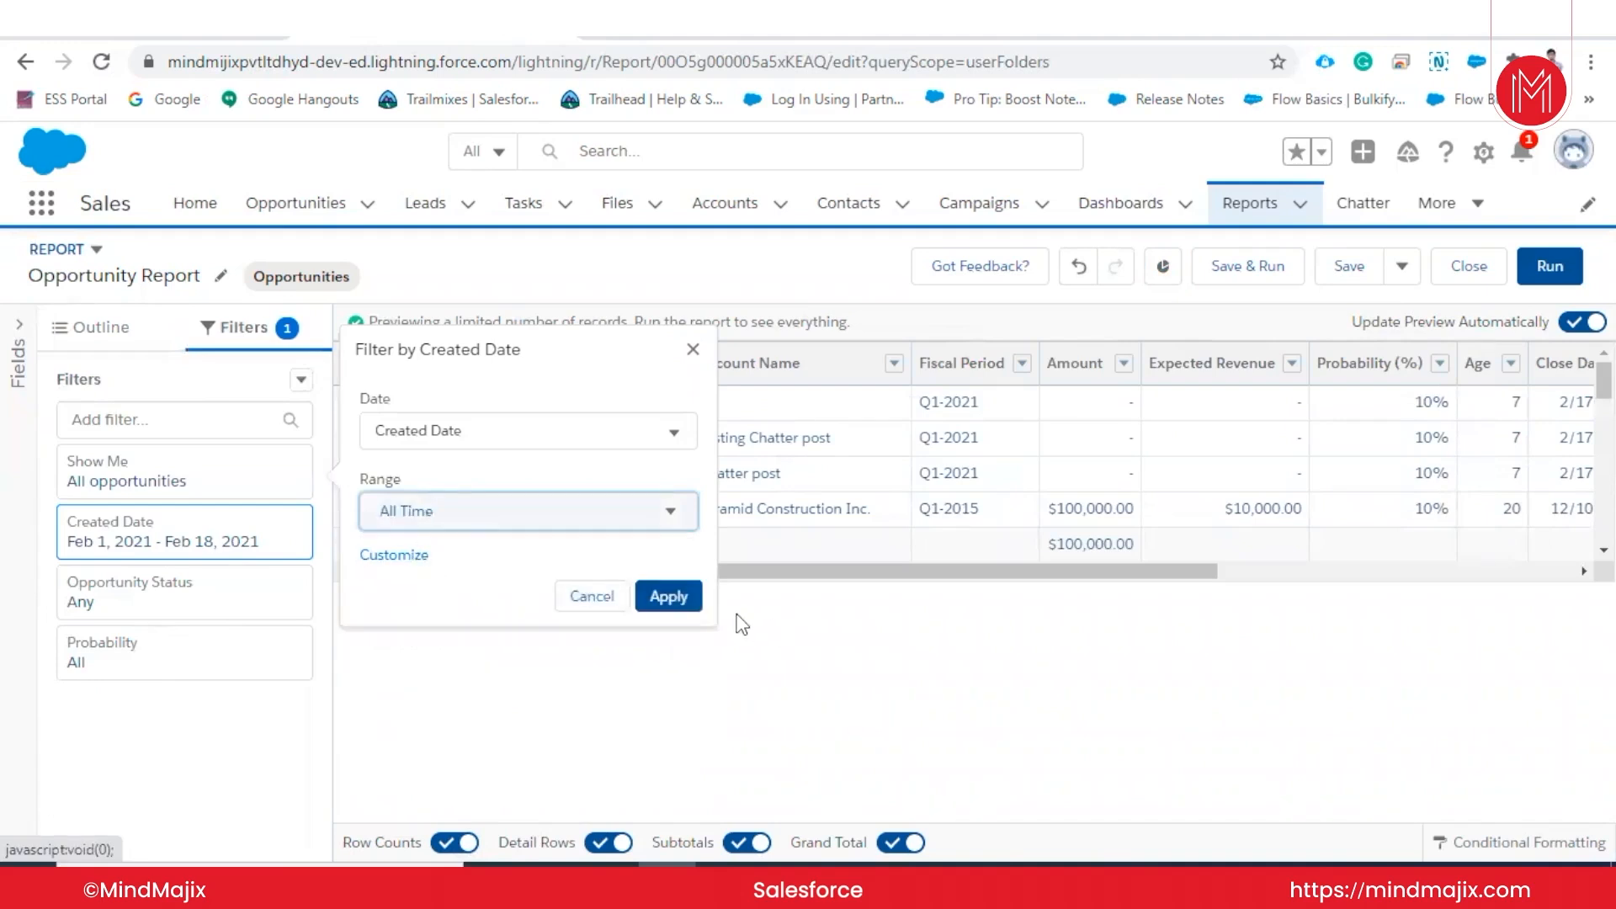
{"action": "left_click", "coordinate": [669, 597]}
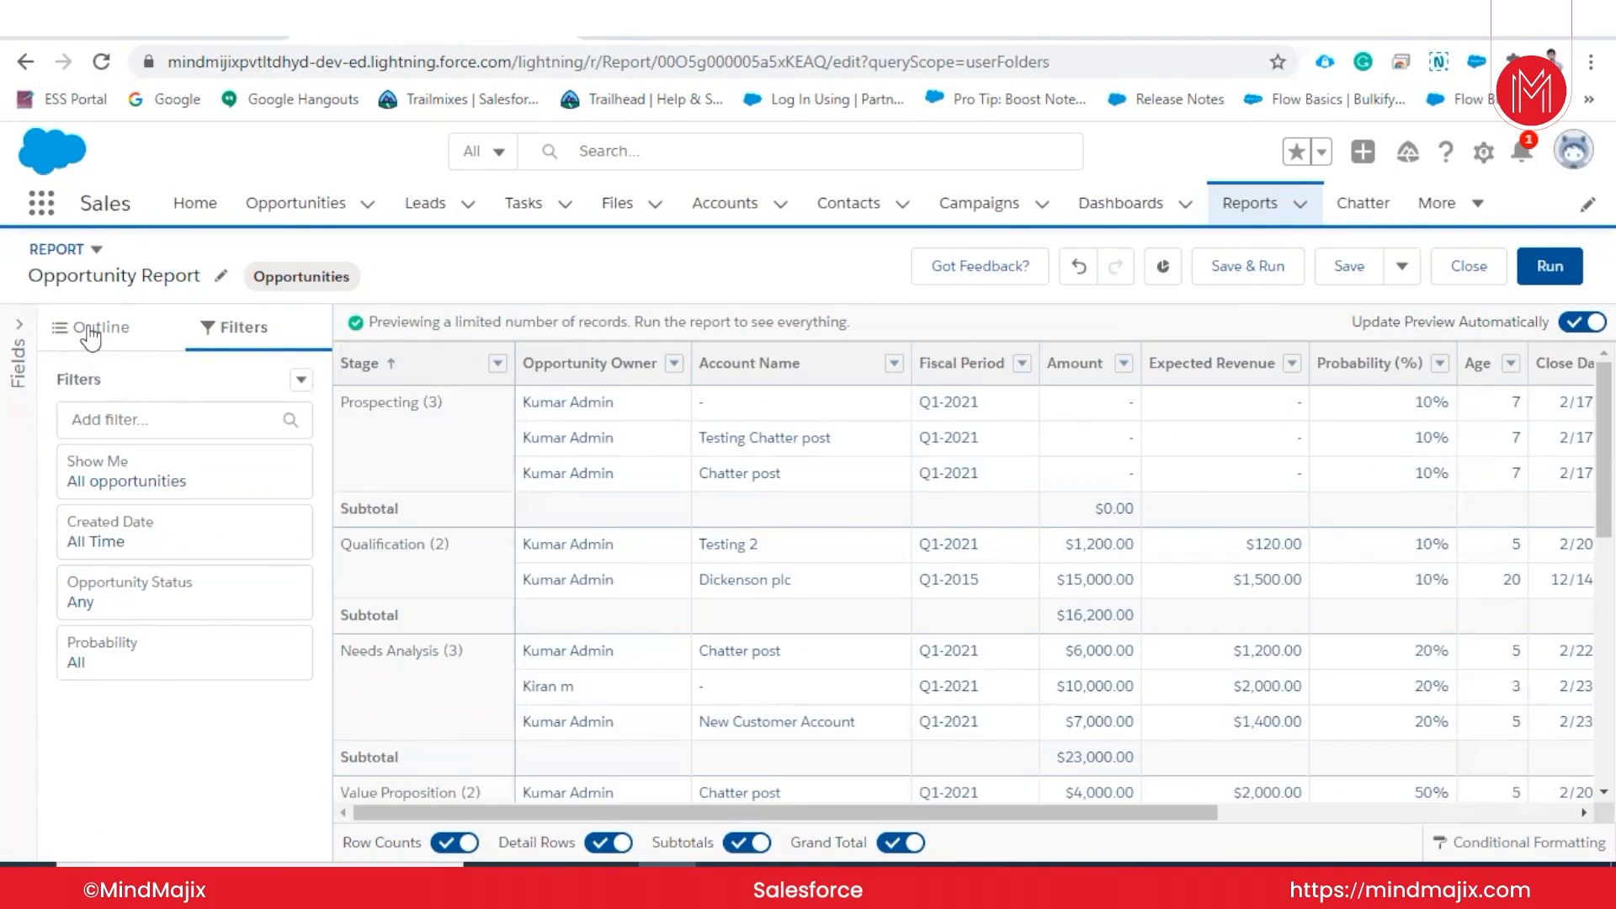
- Add a row-level formula column to the report and name it "Age of the report"
{"action": "left_click", "coordinate": [92, 330]}
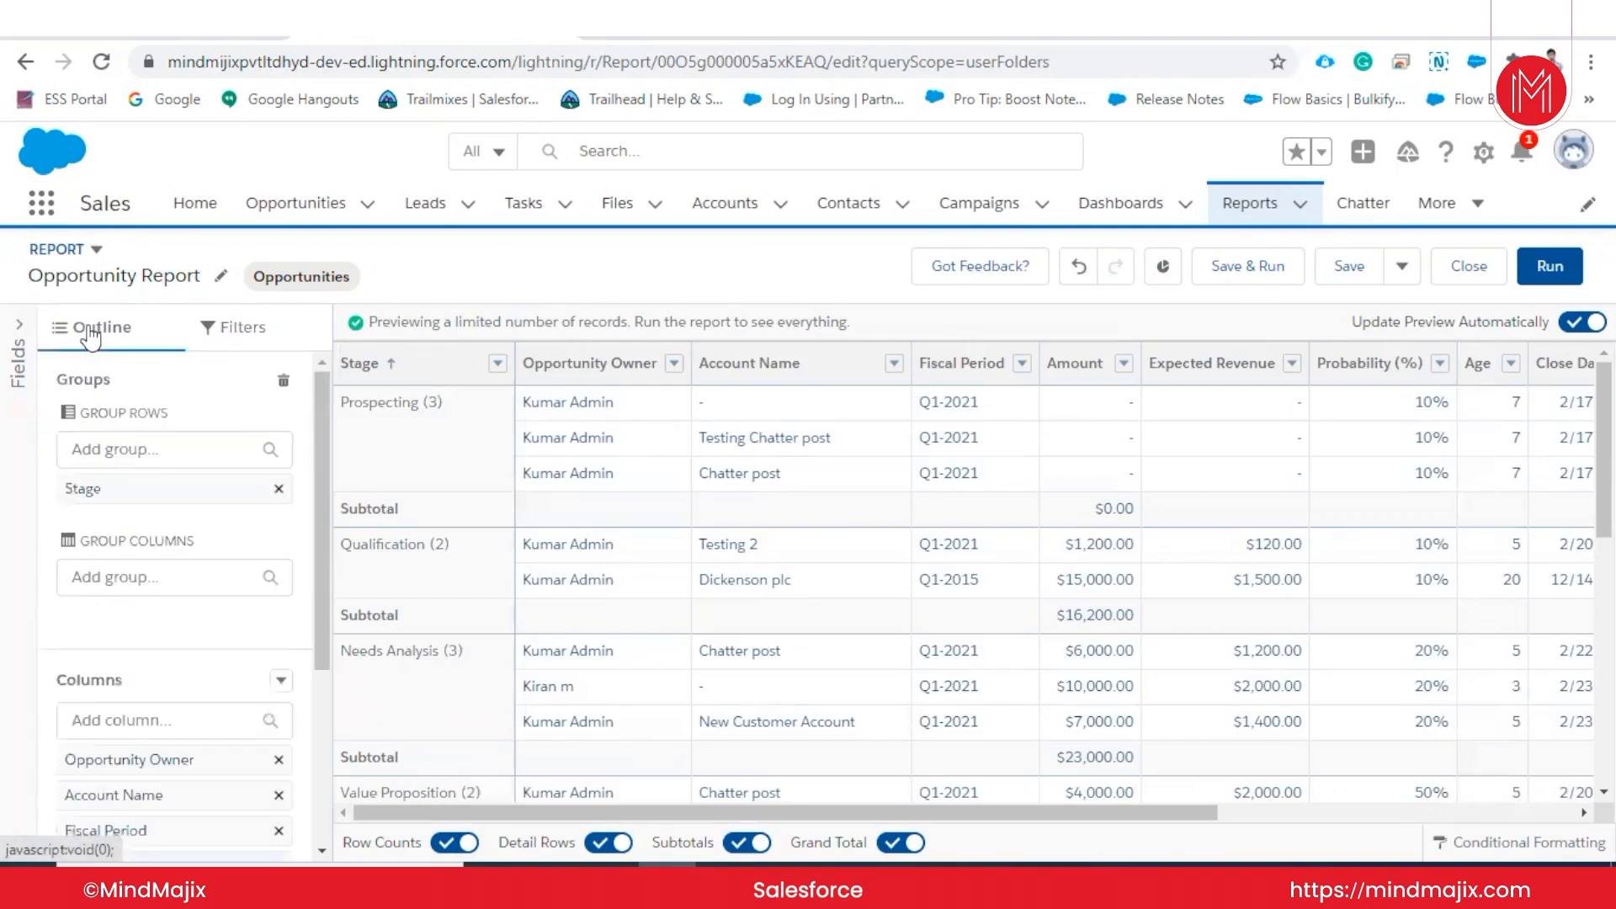
{"action": "left_click", "coordinate": [279, 684]}
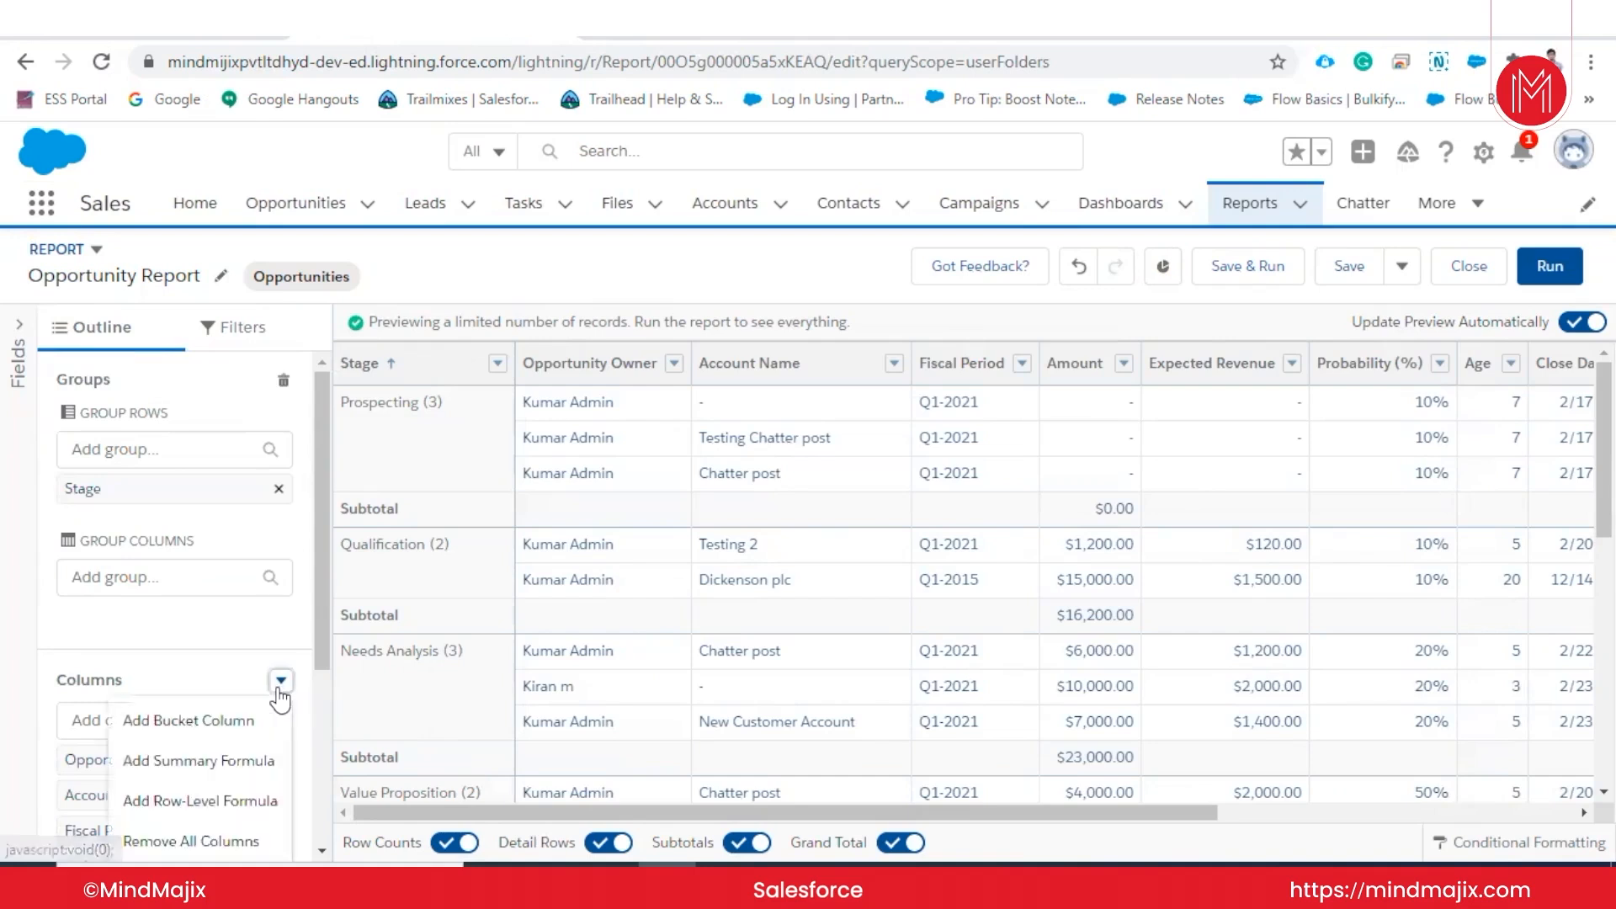
{"action": "scroll", "coordinate": [234, 749], "scroll_direction": "down", "scroll_amount": 4}
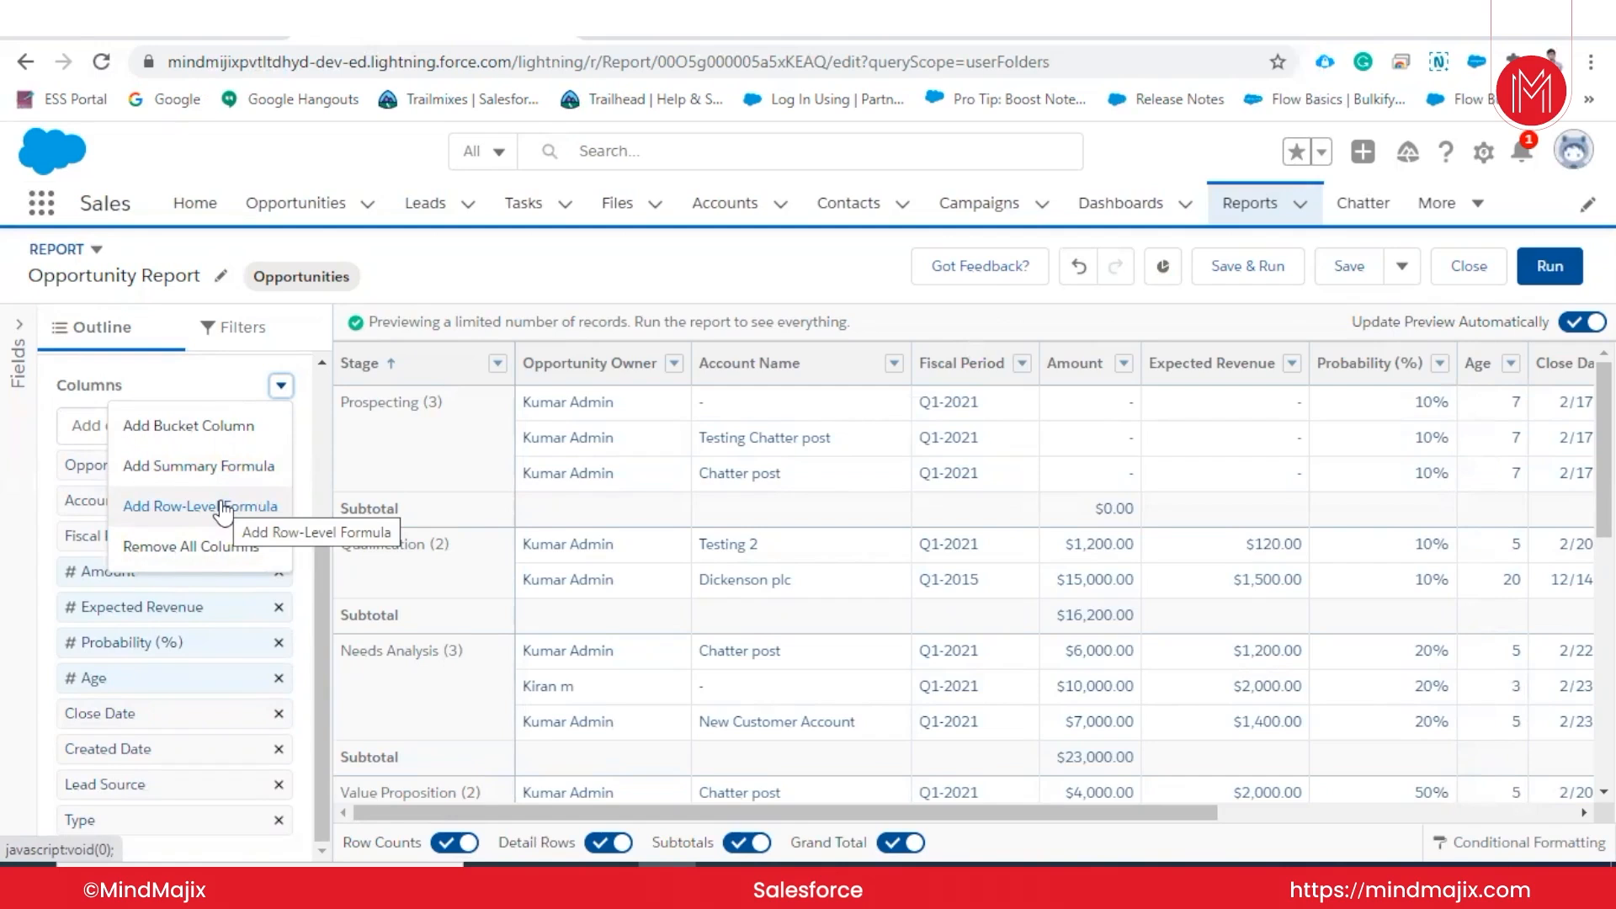
{"action": "left_click", "coordinate": [223, 507]}
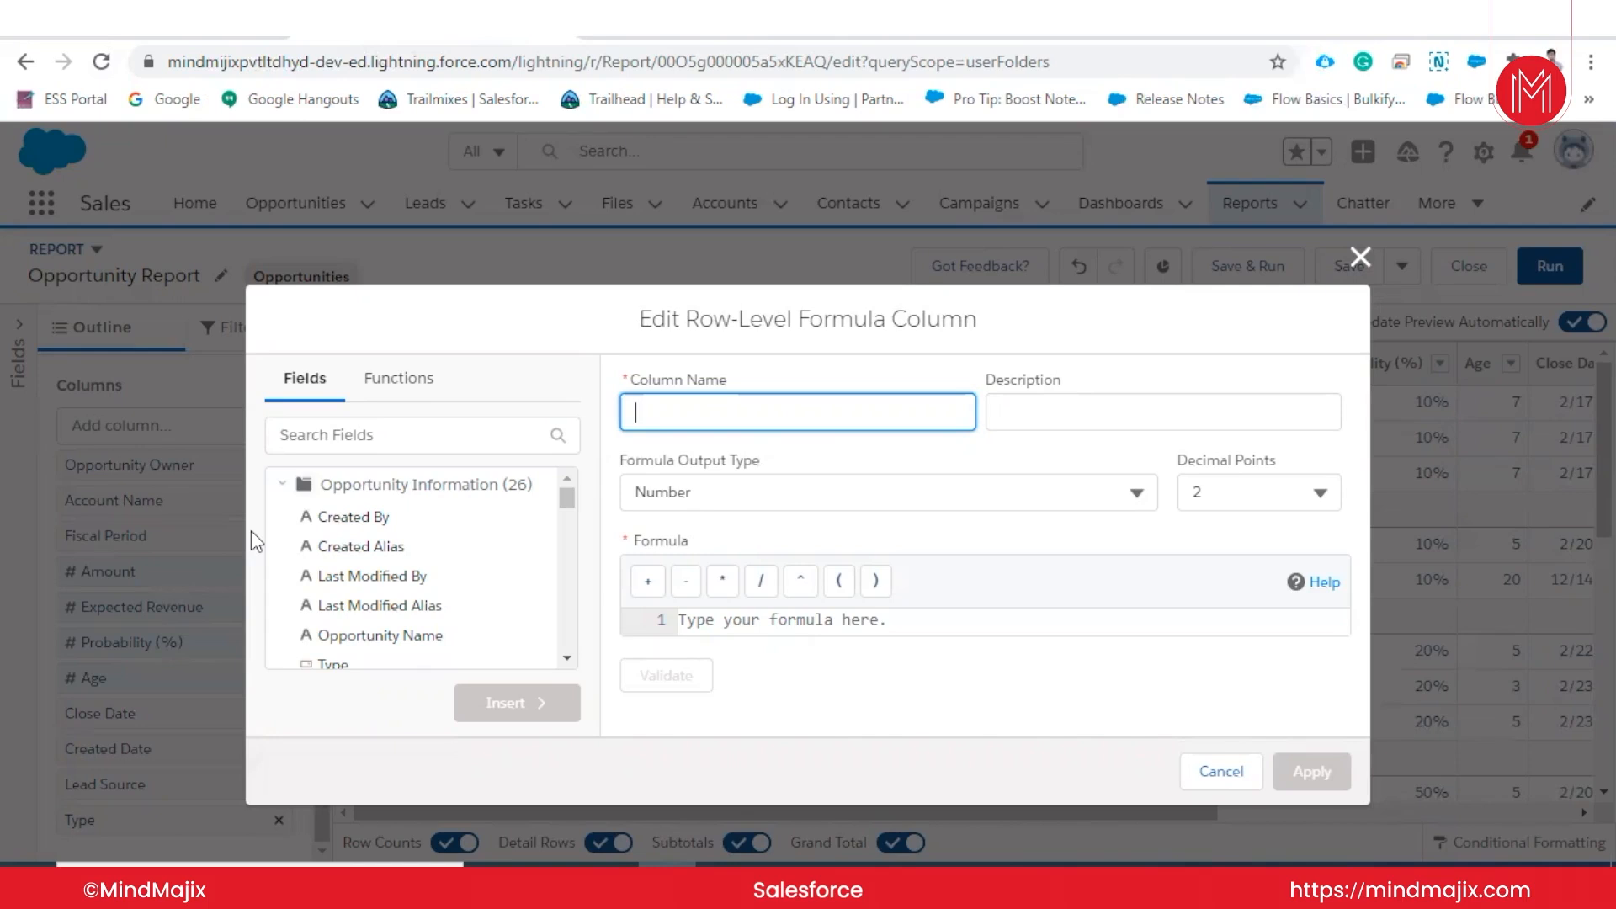
{"action": "type", "text": "Age of the report"}
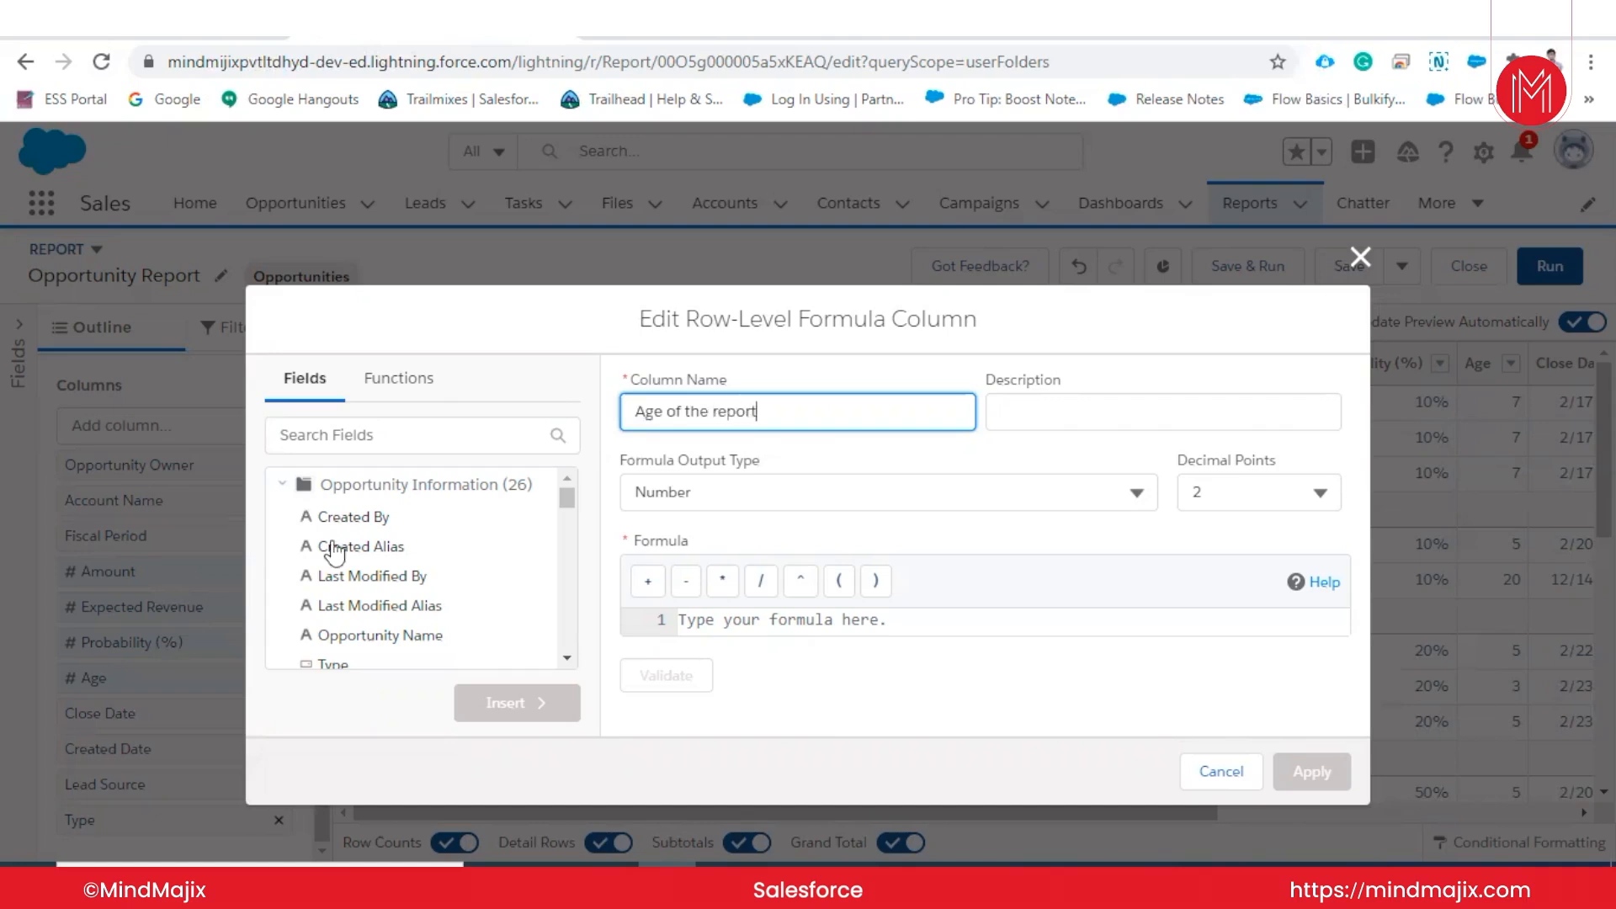
{"action": "left_click", "coordinate": [872, 468]}
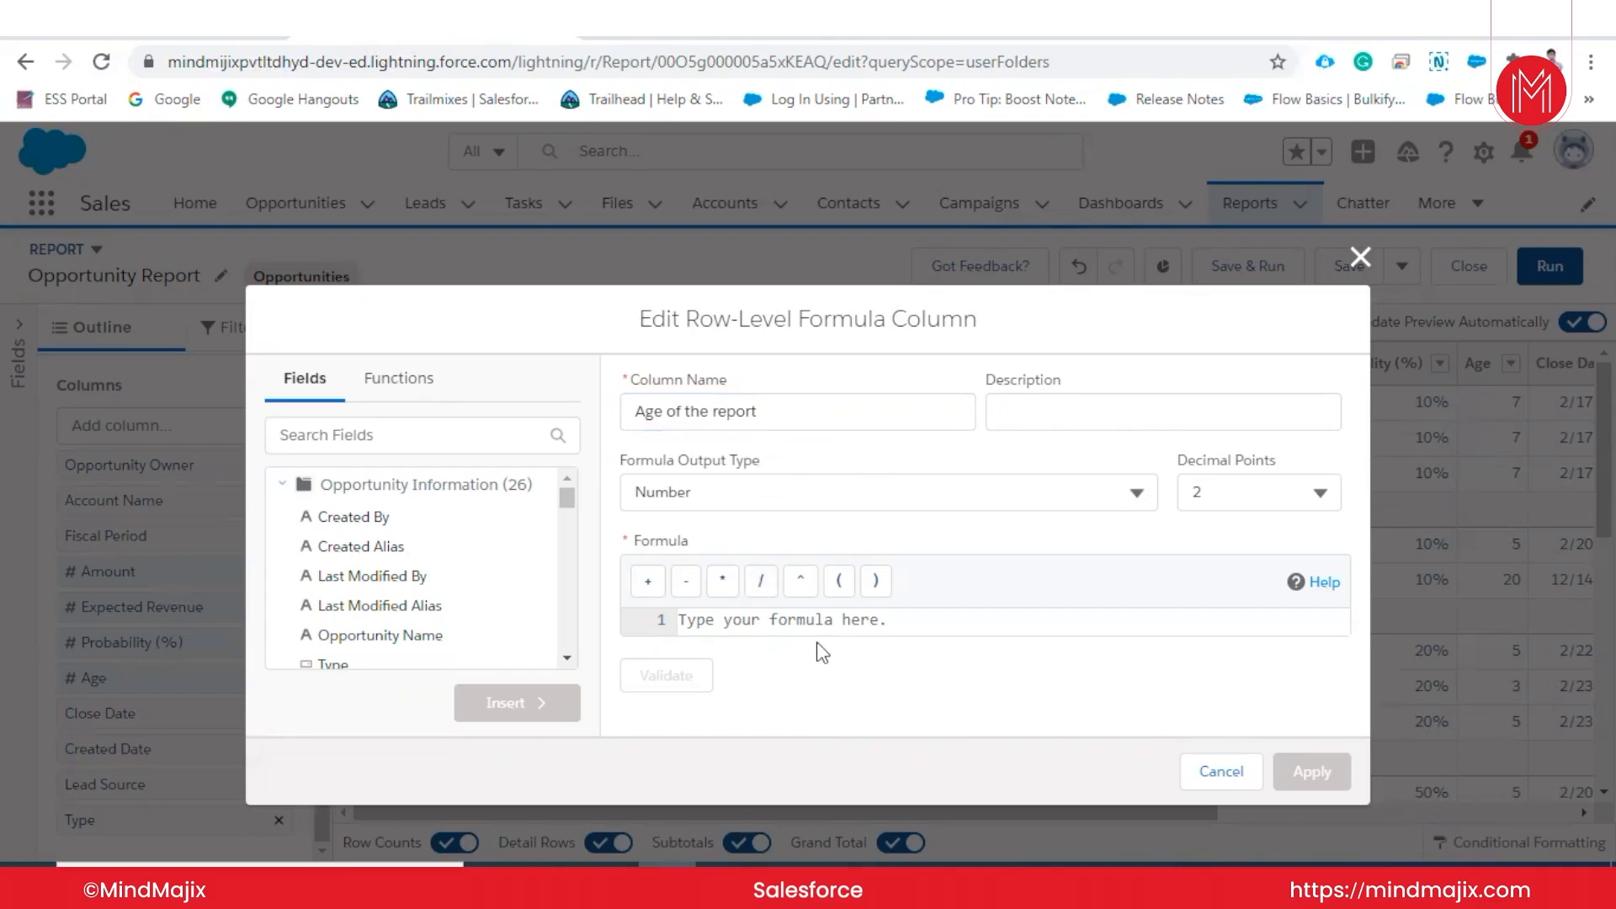
- Start the formula with the Close Date field followed by a minus sign, keeping Number as the output type
{"action": "left_click", "coordinate": [850, 625]}
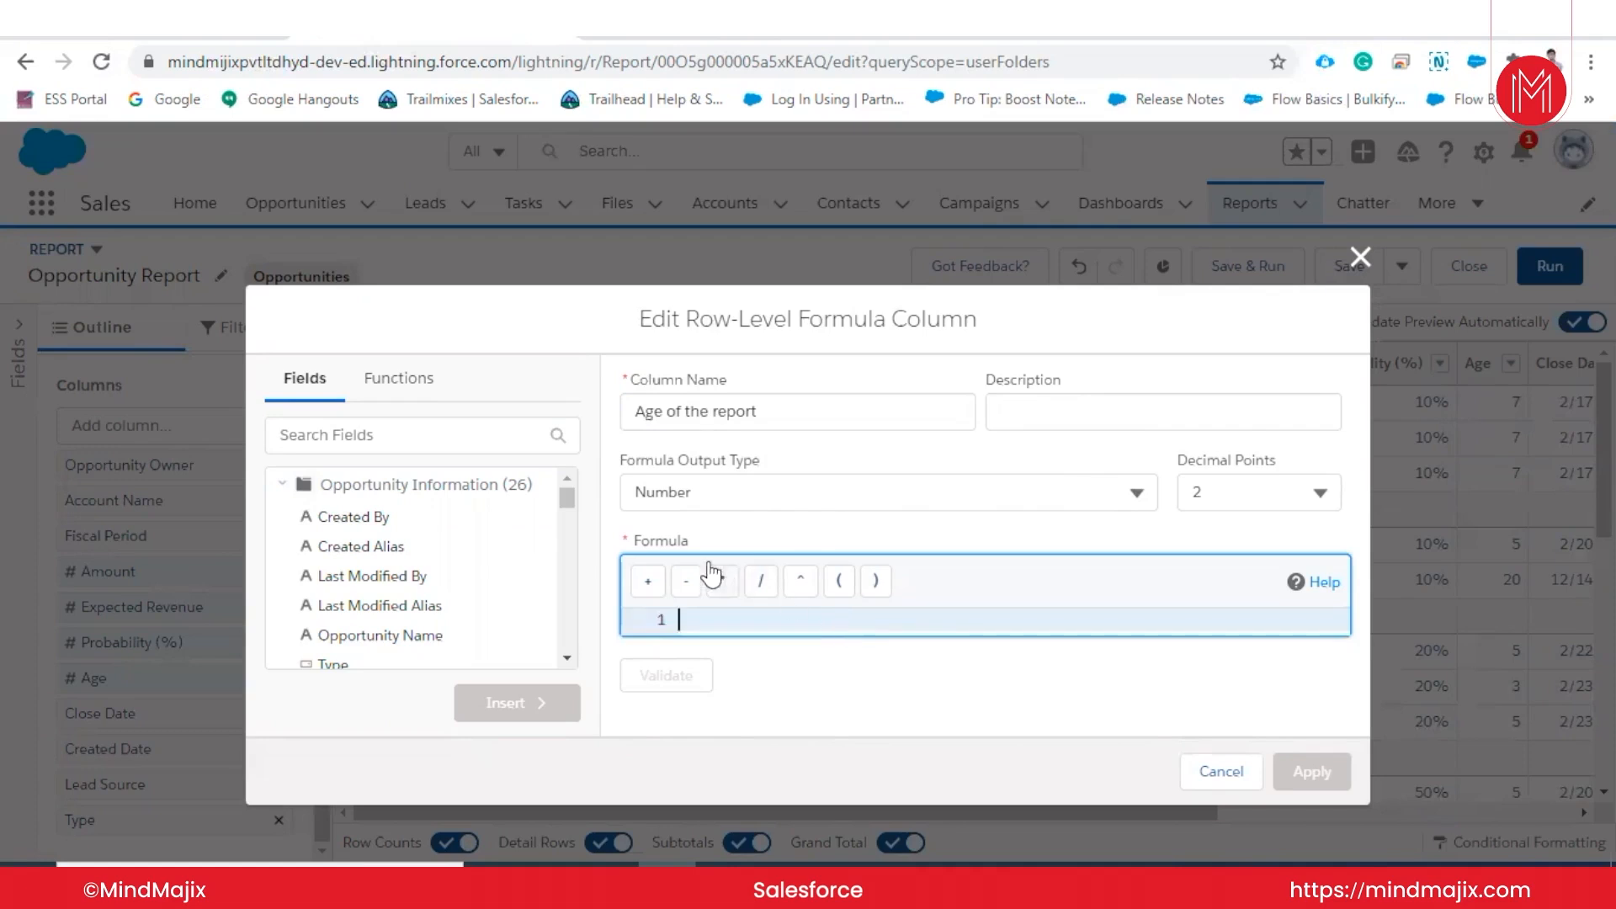
{"action": "left_click", "coordinate": [663, 530]}
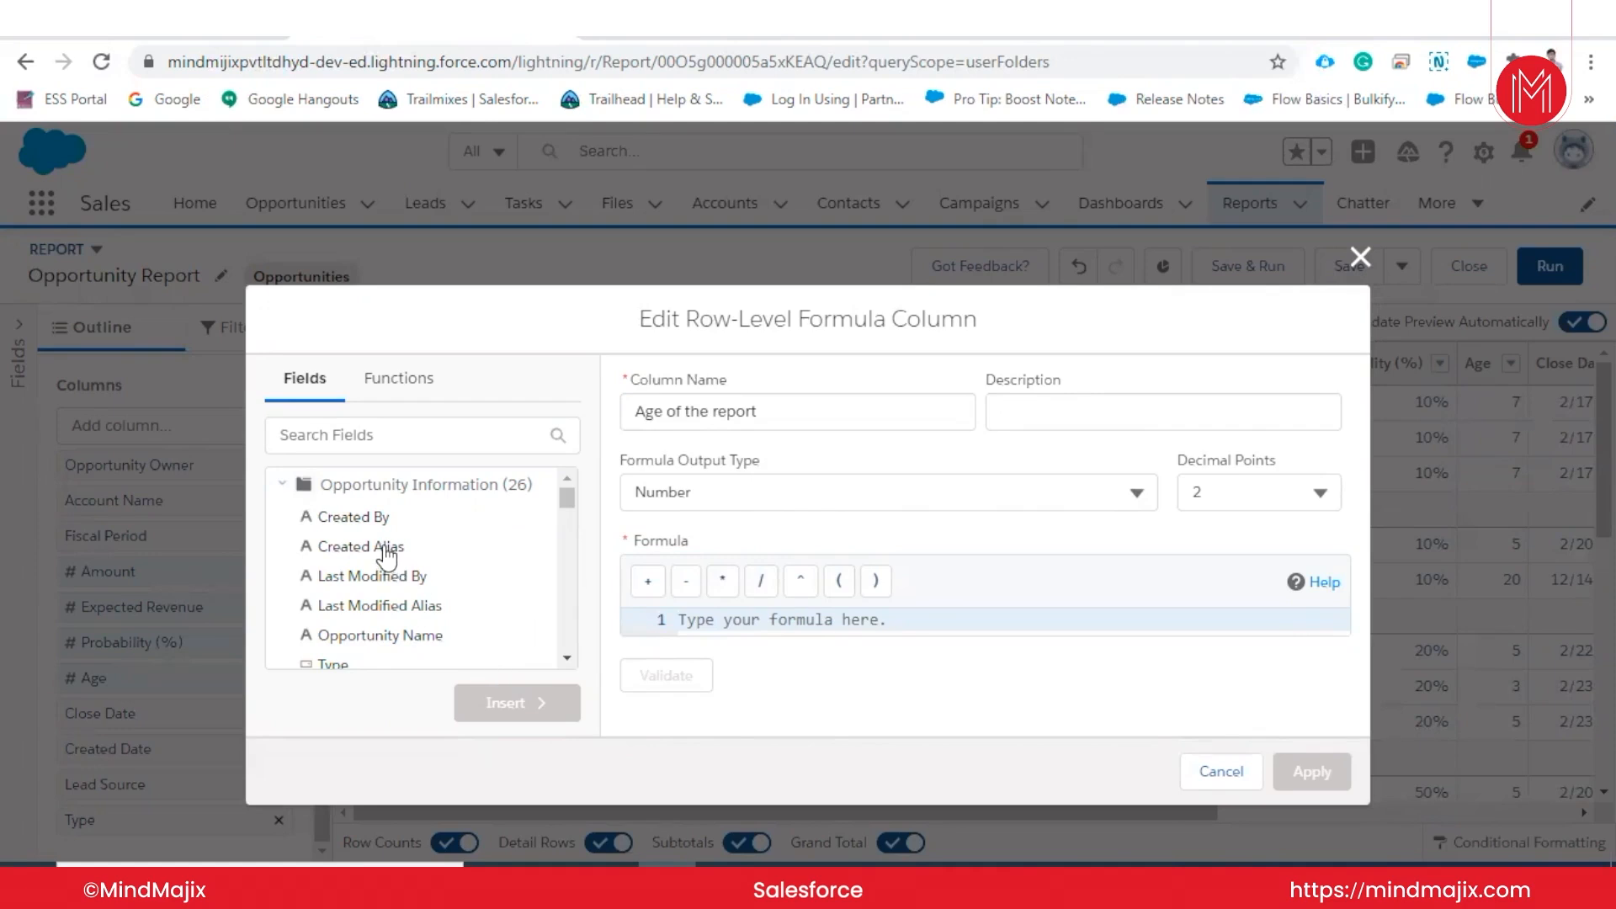
{"action": "scroll", "coordinate": [385, 577], "scroll_direction": "down", "scroll_amount": 3}
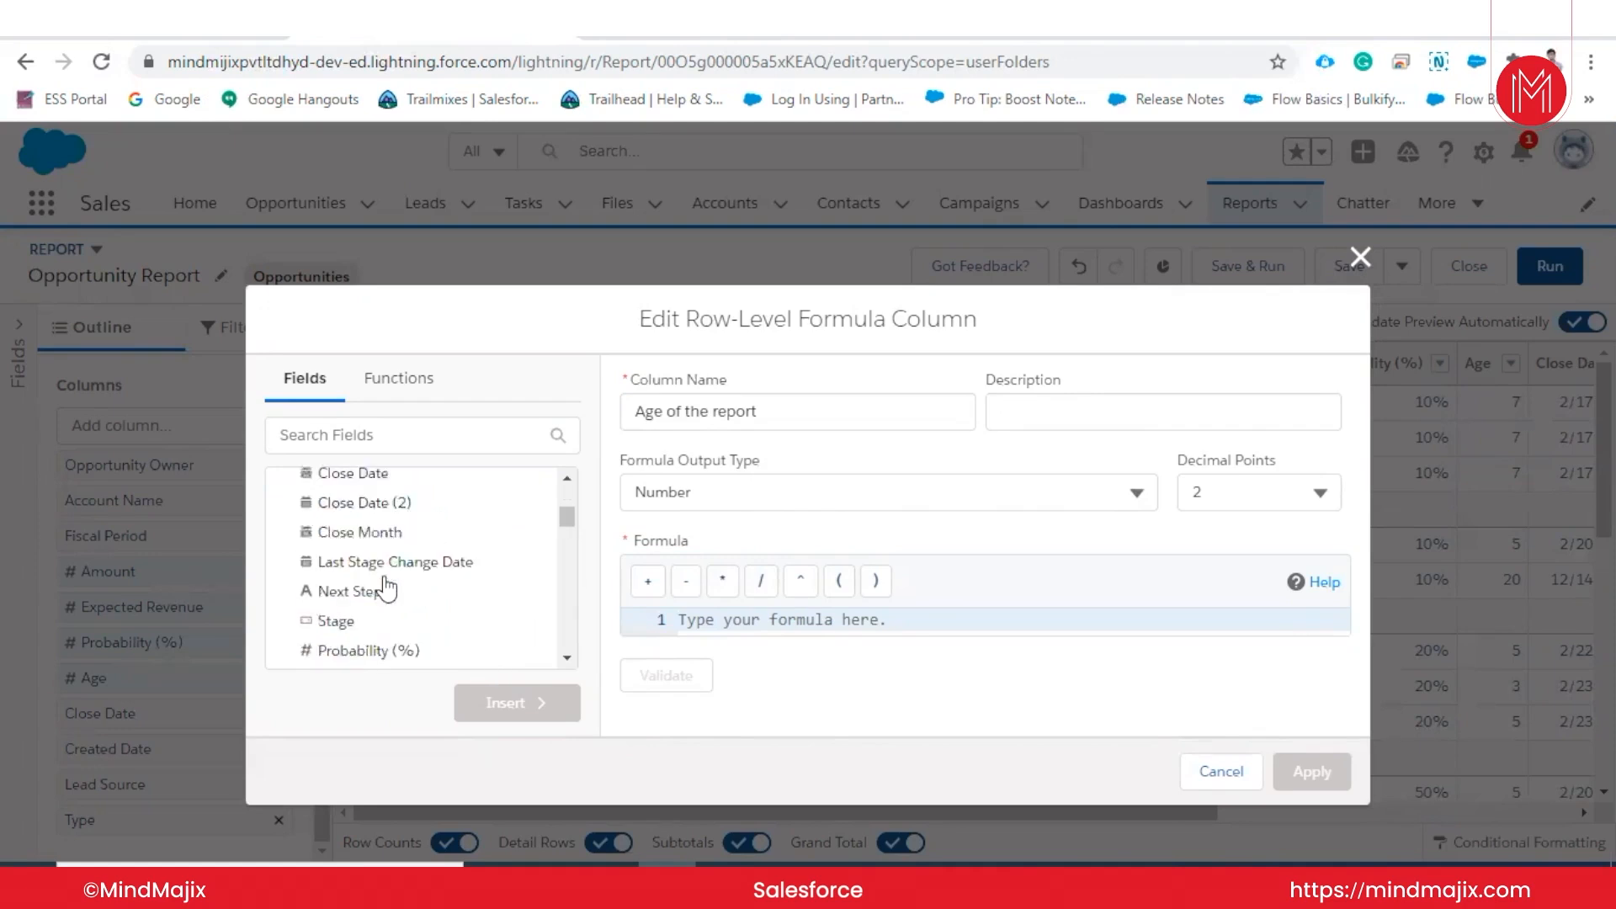
{"action": "left_click", "coordinate": [379, 496]}
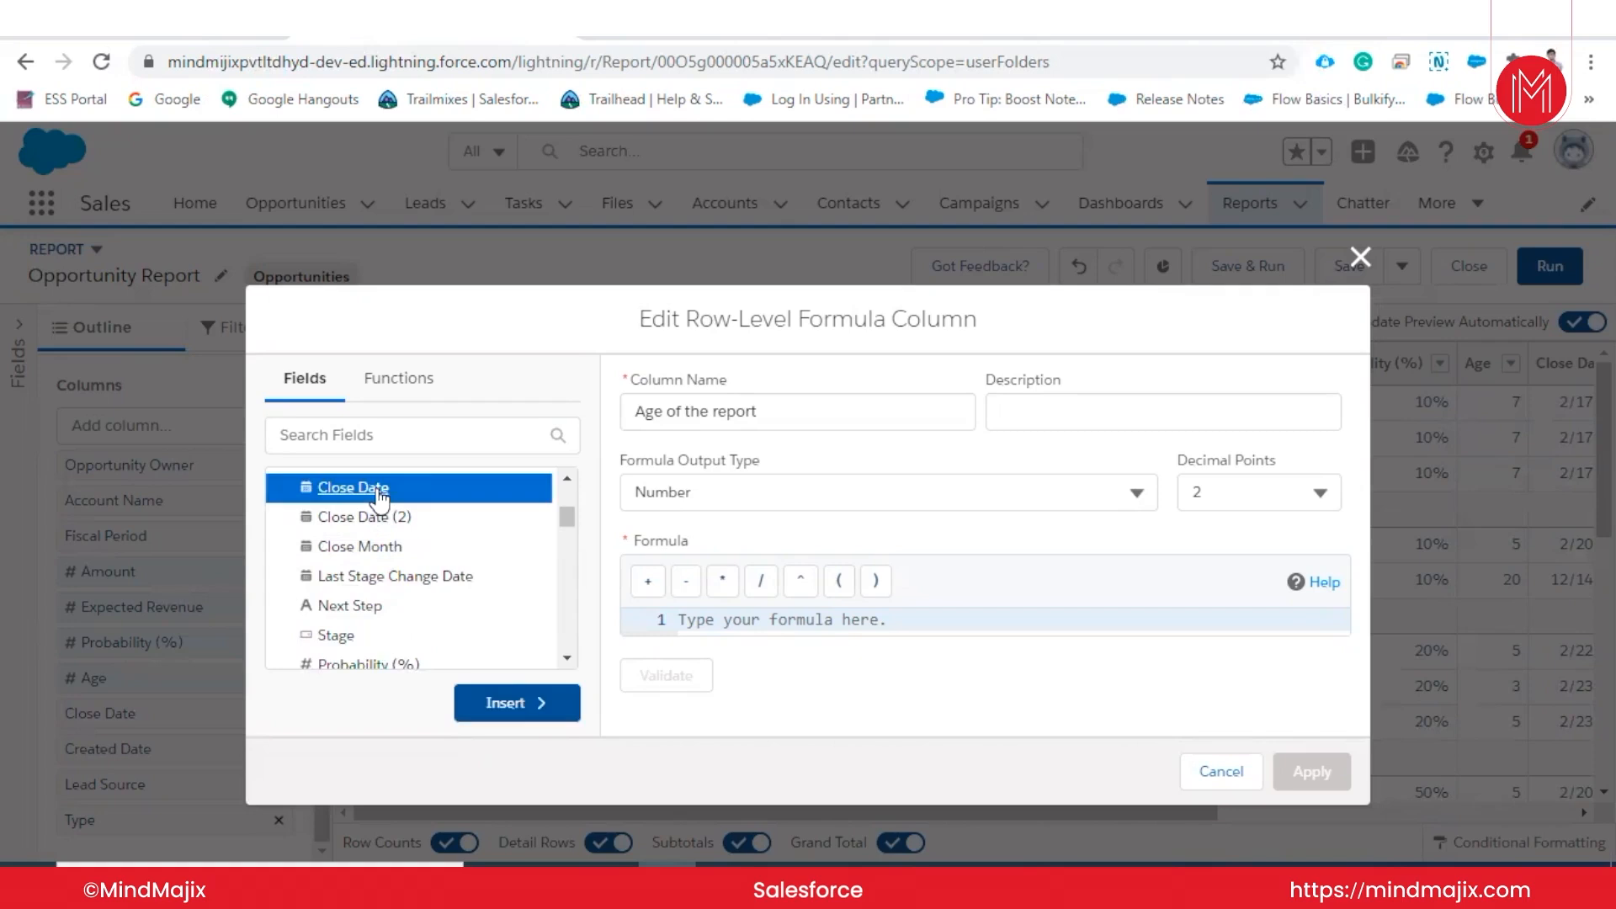
{"action": "left_click", "coordinate": [517, 709]}
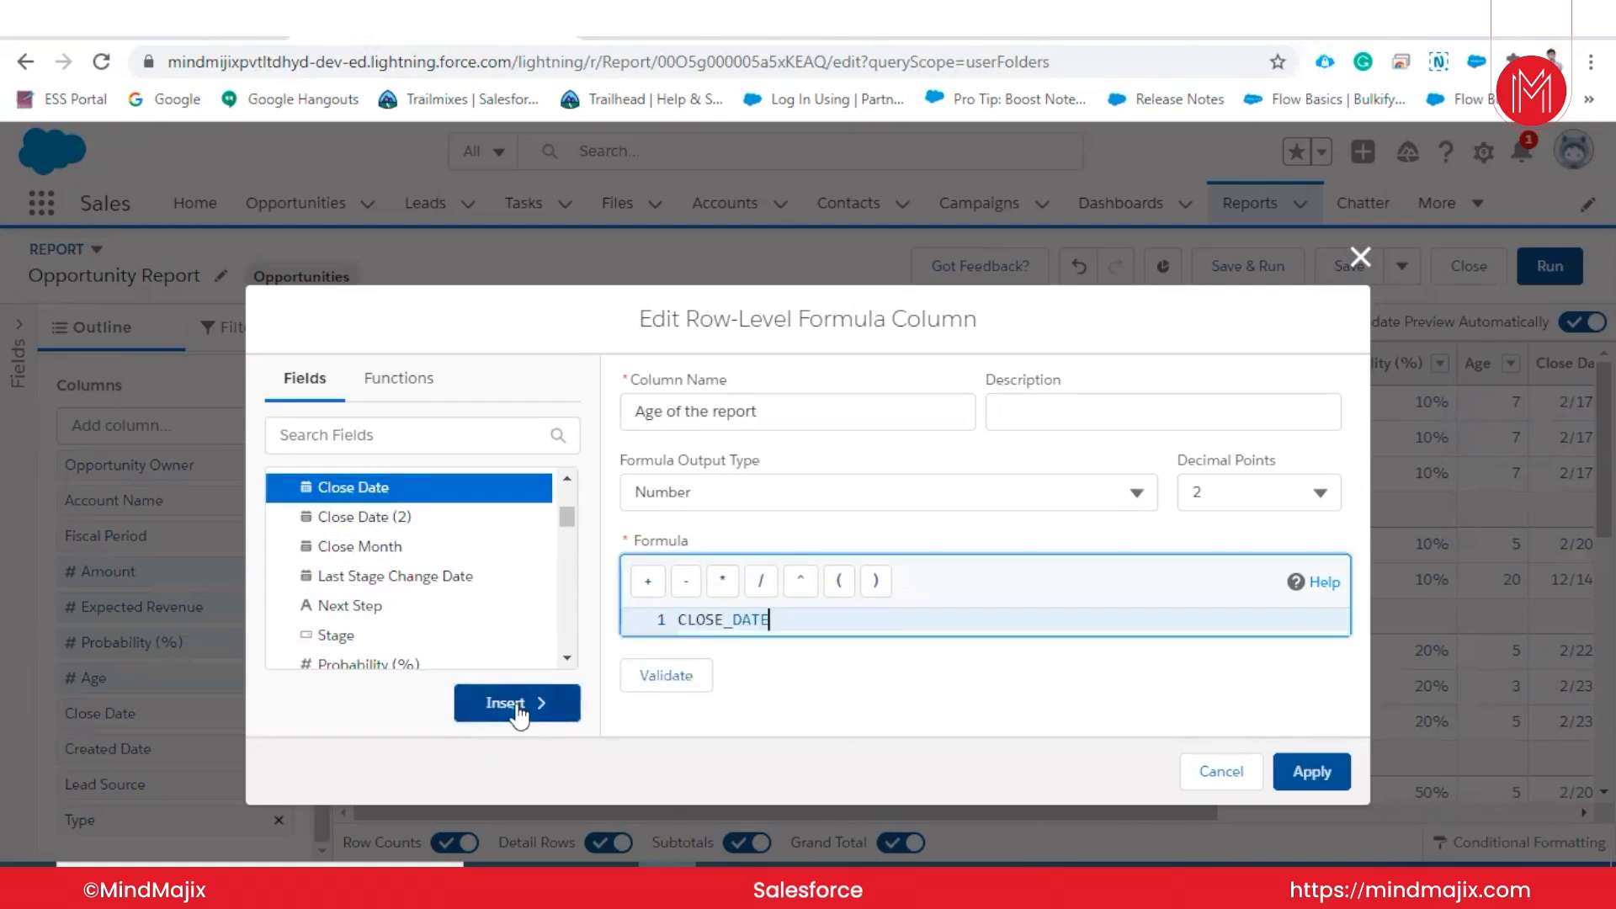
{"action": "type", "text": "-"}
{"action": "key", "text": "BackSpace"}
{"action": "type", "text": "-"}
{"action": "left_click", "coordinate": [862, 482]}
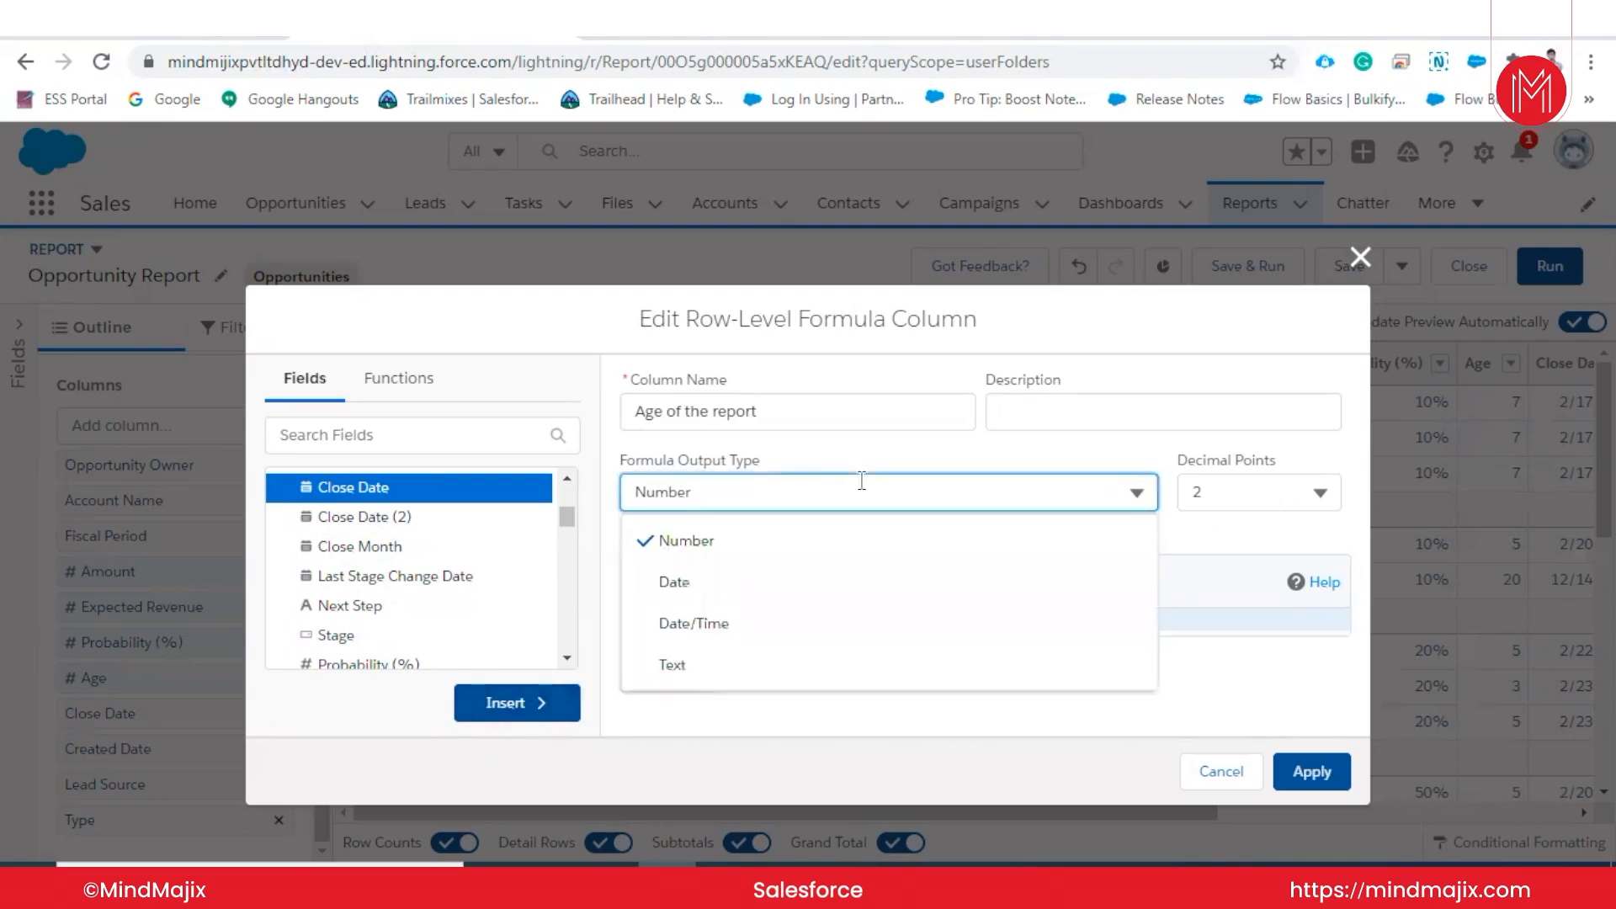
{"action": "left_click", "coordinate": [803, 549]}
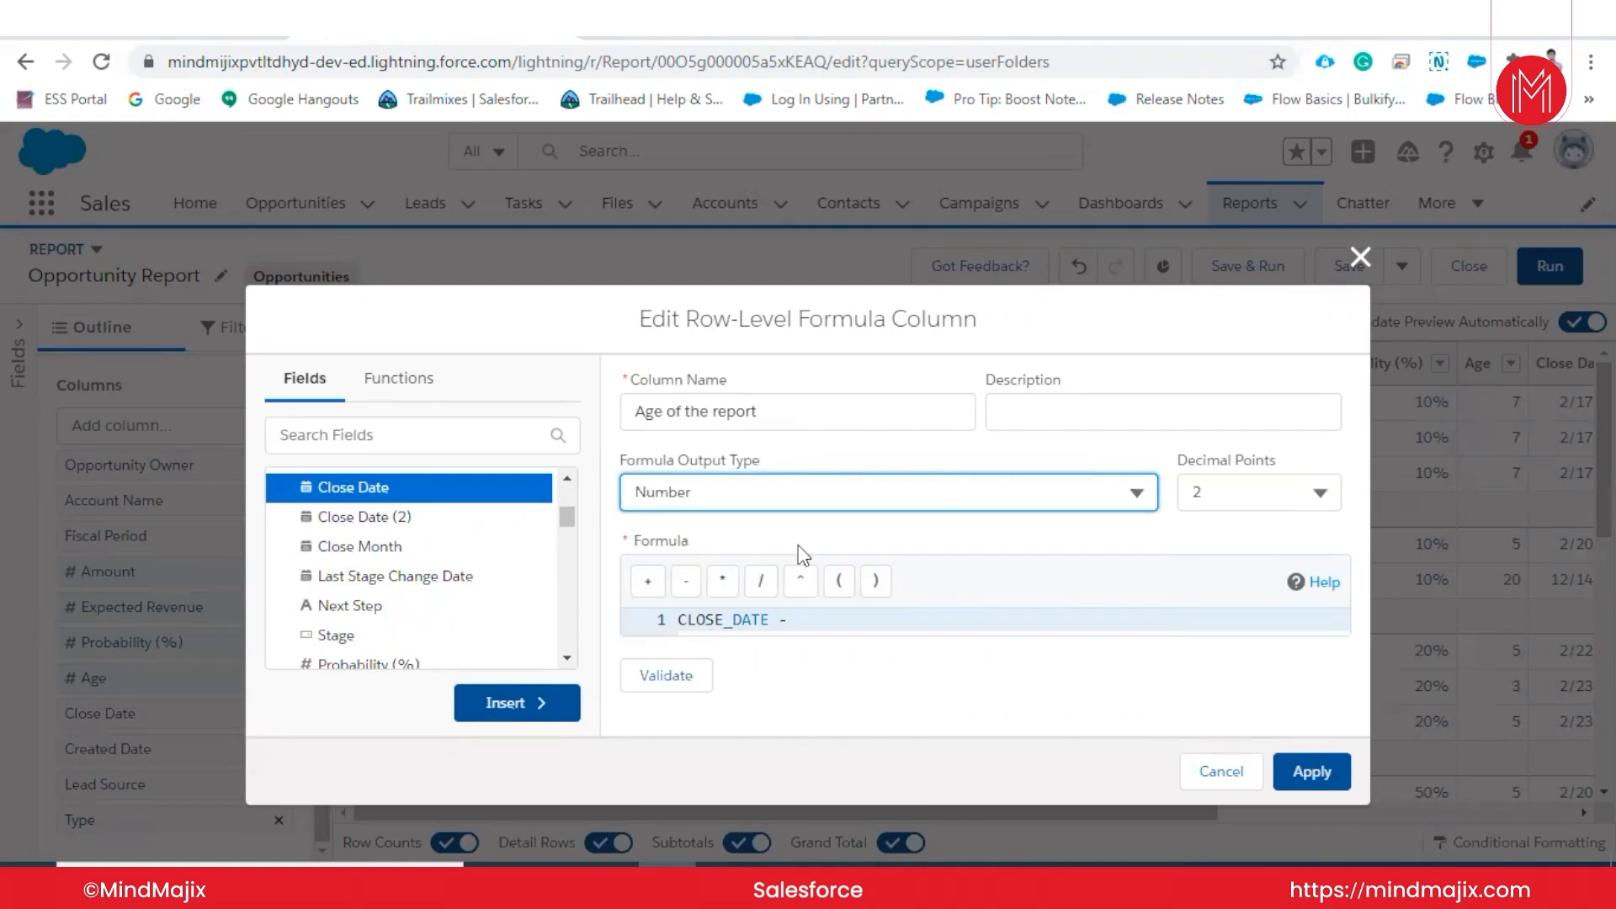
- Insert the DATEVALUE function after the minus sign and clear its placeholder expression, leaving the parentheses empty
{"action": "left_click", "coordinate": [814, 622]}
{"action": "scroll", "coordinate": [446, 575], "scroll_direction": "down", "scroll_amount": 5}
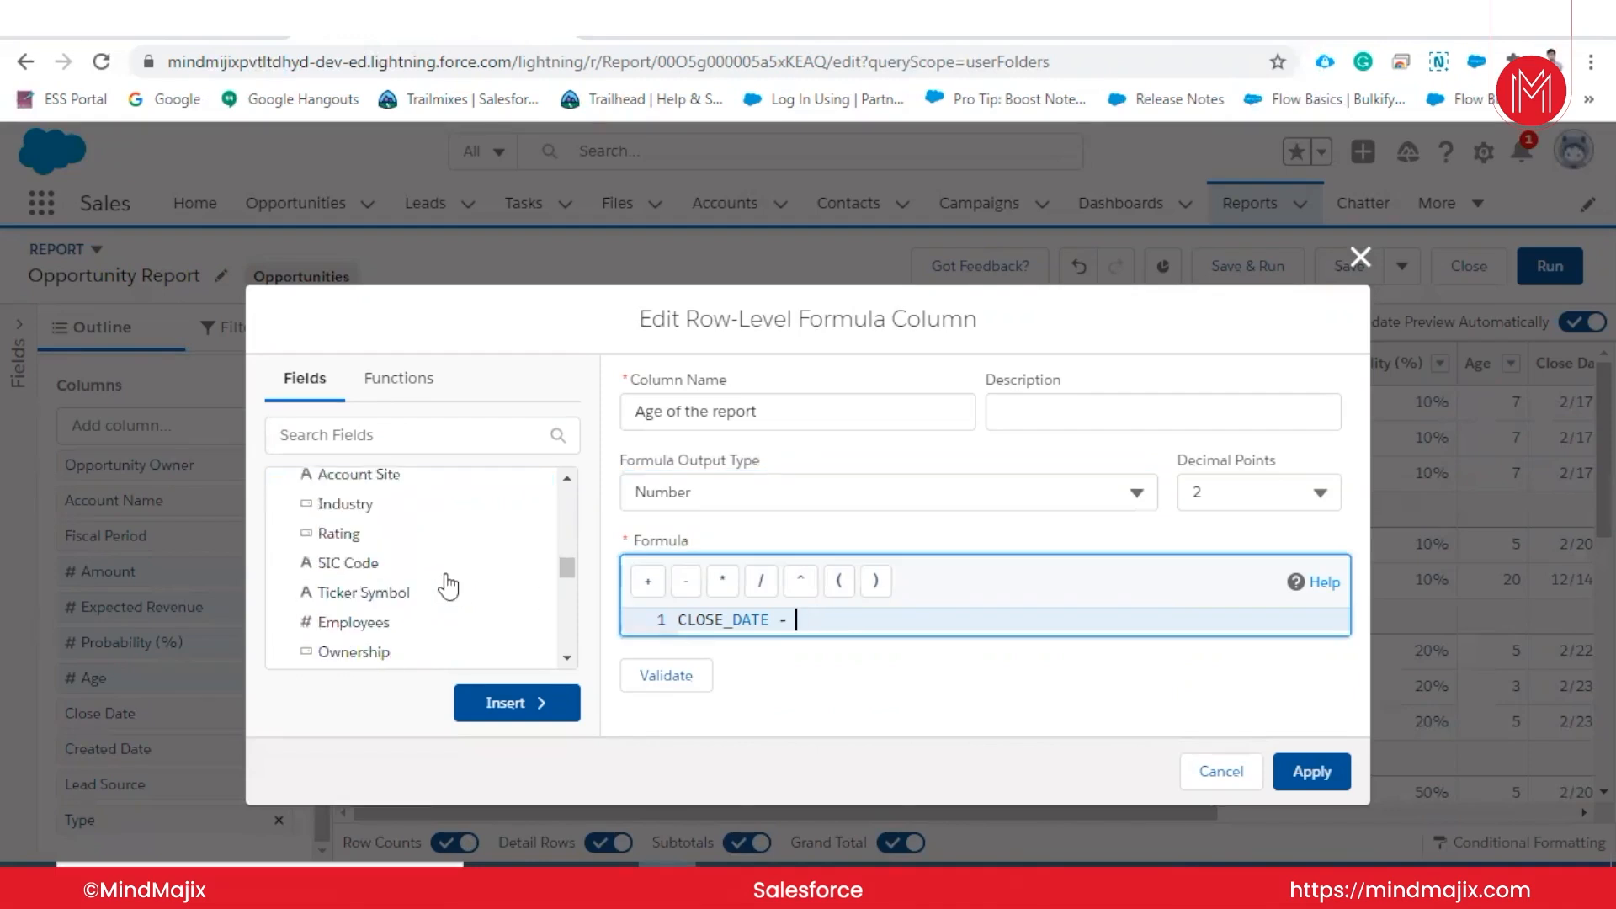
{"action": "left_click", "coordinate": [415, 376]}
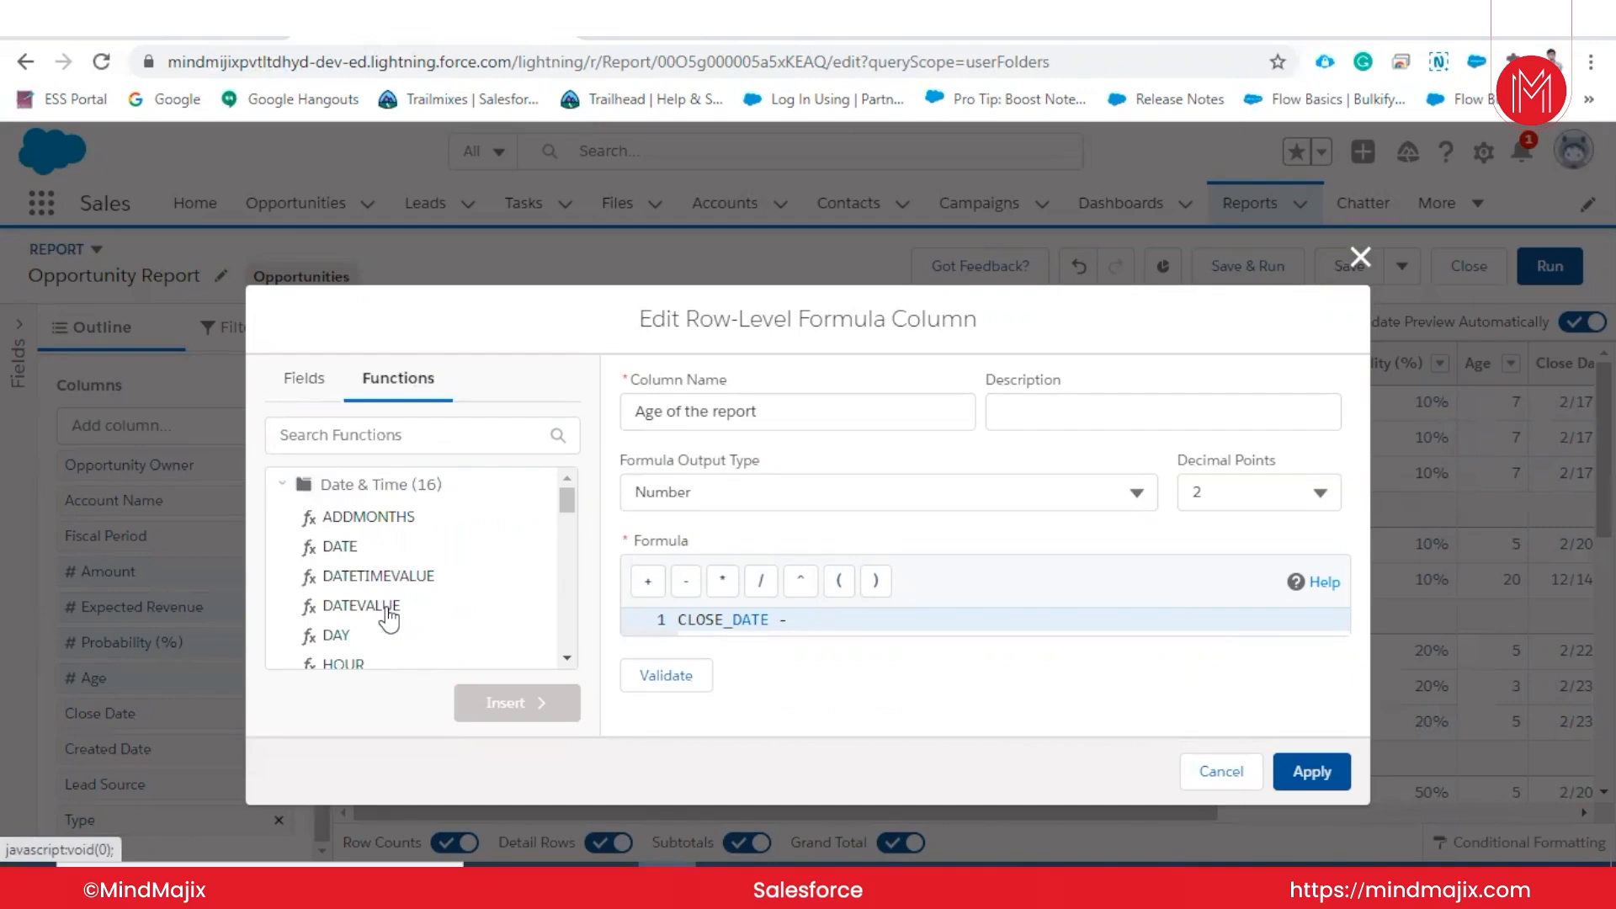
{"action": "left_click", "coordinate": [362, 606]}
{"action": "left_click", "coordinate": [505, 704]}
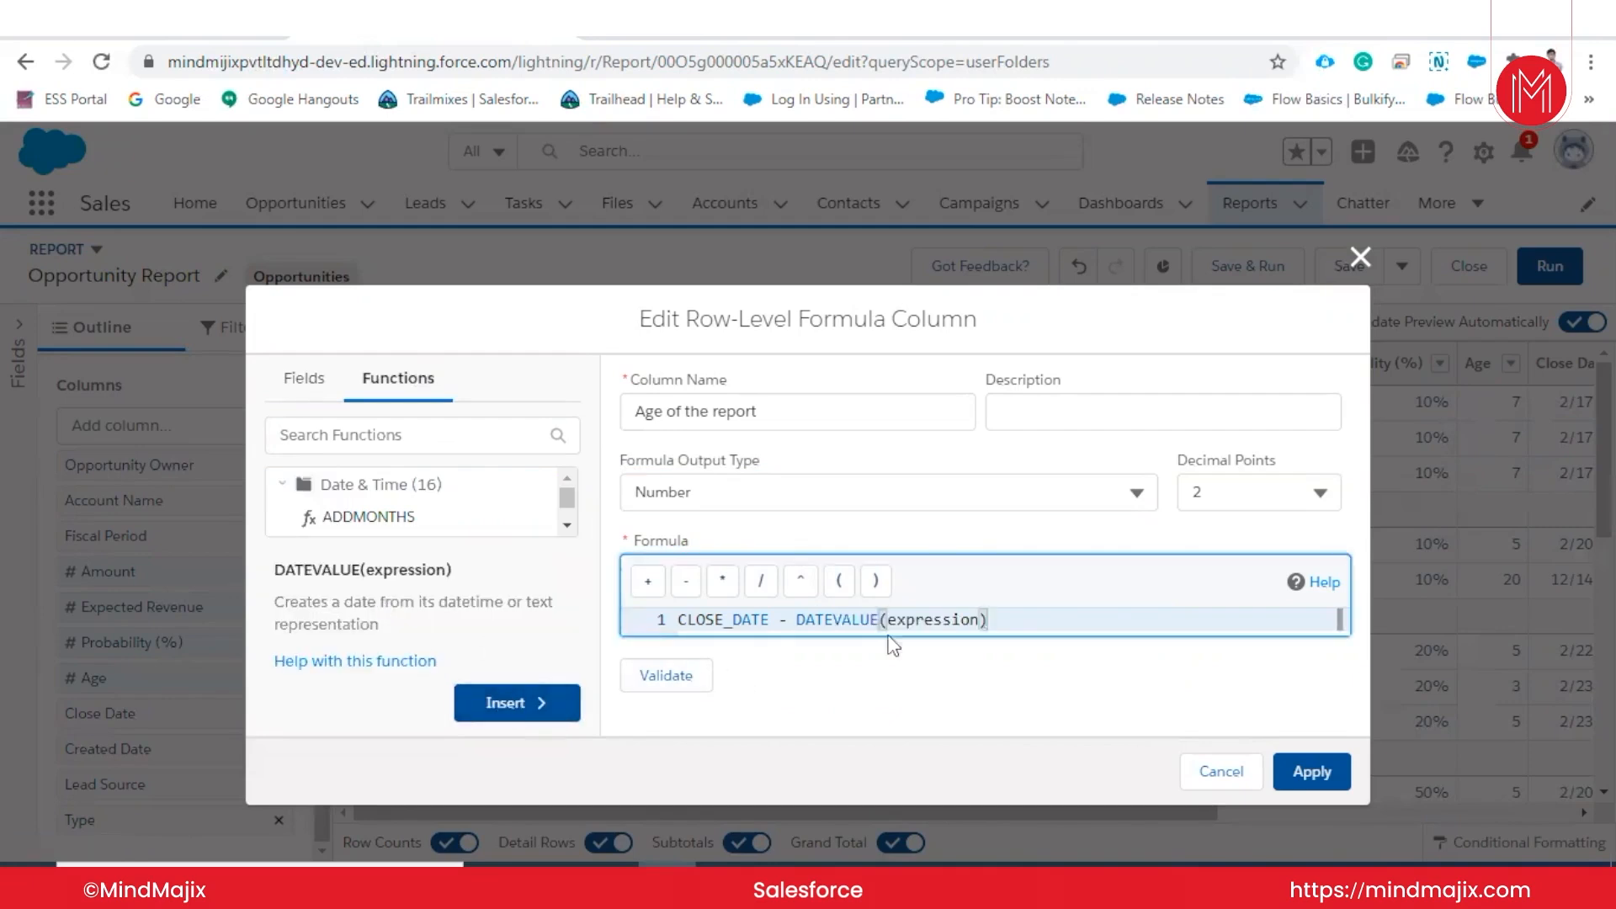
{"action": "left_click", "coordinate": [984, 623]}
{"action": "key", "text": "BackSpace"}
{"action": "key", "text": "BackSpace"}
{"action": "key", "text": "BackSpace"}
{"action": "key", "text": "BackSpace"}
{"action": "key", "text": "BackSpace"}
{"action": "key", "text": "BackSpace"}
{"action": "key", "text": "BackSpace"}
{"action": "key", "text": "BackSpace"}
{"action": "key", "text": "BackSpace"}
{"action": "key", "text": "BackSpace"}
{"action": "key", "text": "BackSpace"}
- Search the fields for "cre" and insert the opportunity's Created Date inside the DATEVALUE parentheses
{"action": "left_click", "coordinate": [308, 381]}
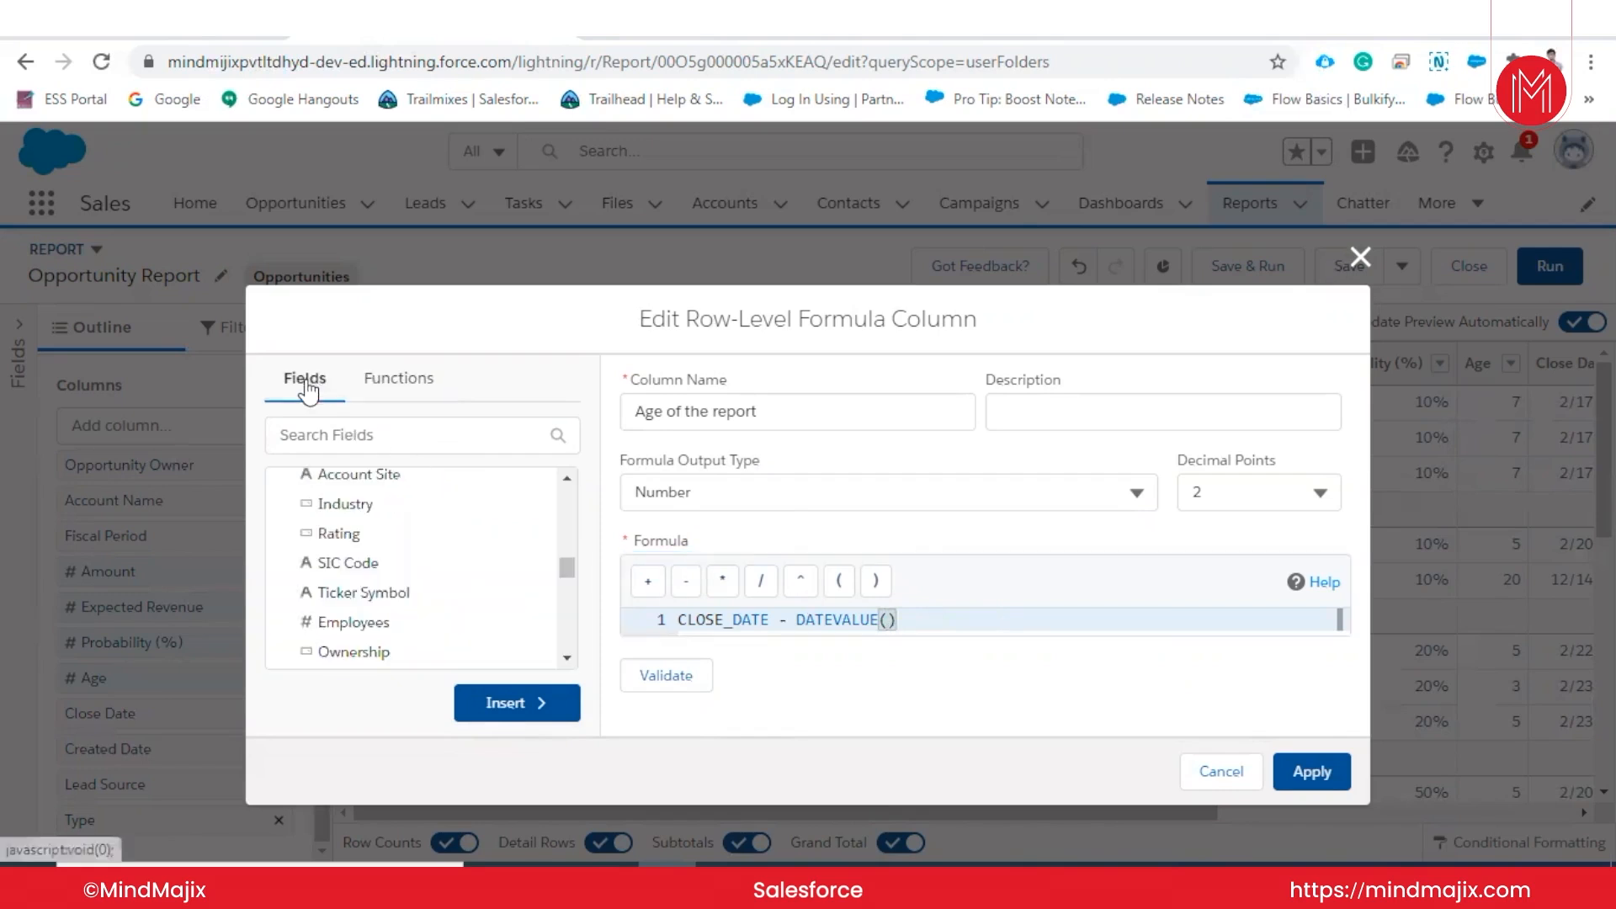
{"action": "scroll", "coordinate": [392, 585], "scroll_direction": "up", "scroll_amount": 5}
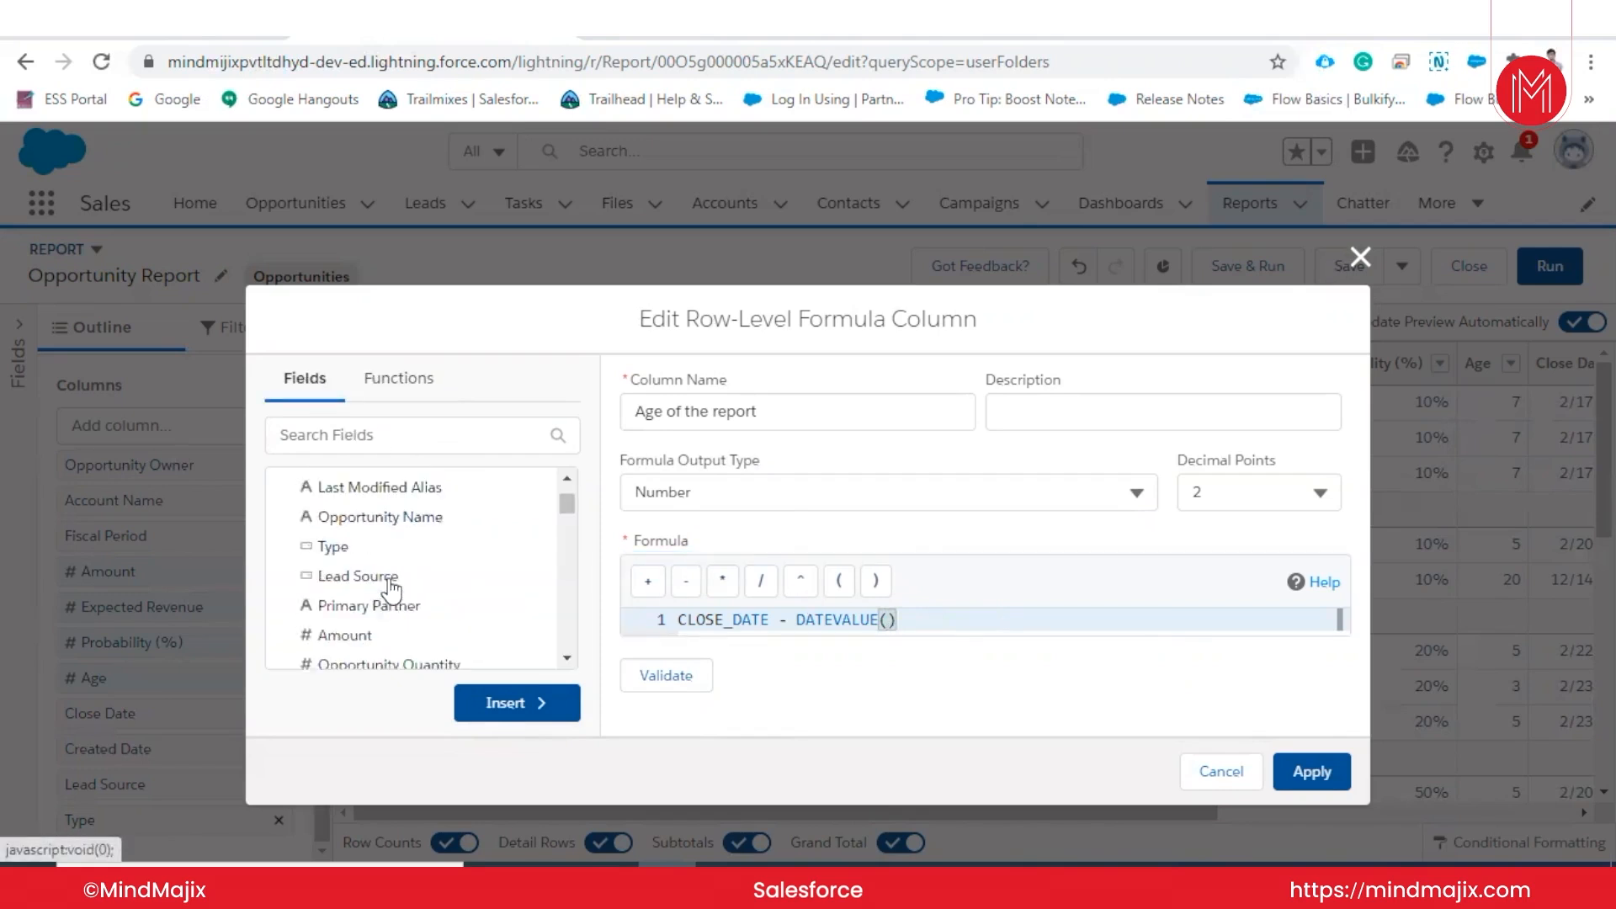
{"action": "scroll", "coordinate": [391, 586], "scroll_direction": "up", "scroll_amount": 3}
{"action": "scroll", "coordinate": [385, 623], "scroll_direction": "down", "scroll_amount": 1}
{"action": "scroll", "coordinate": [385, 623], "scroll_direction": "down", "scroll_amount": 2}
{"action": "scroll", "coordinate": [385, 622], "scroll_direction": "up", "scroll_amount": 3}
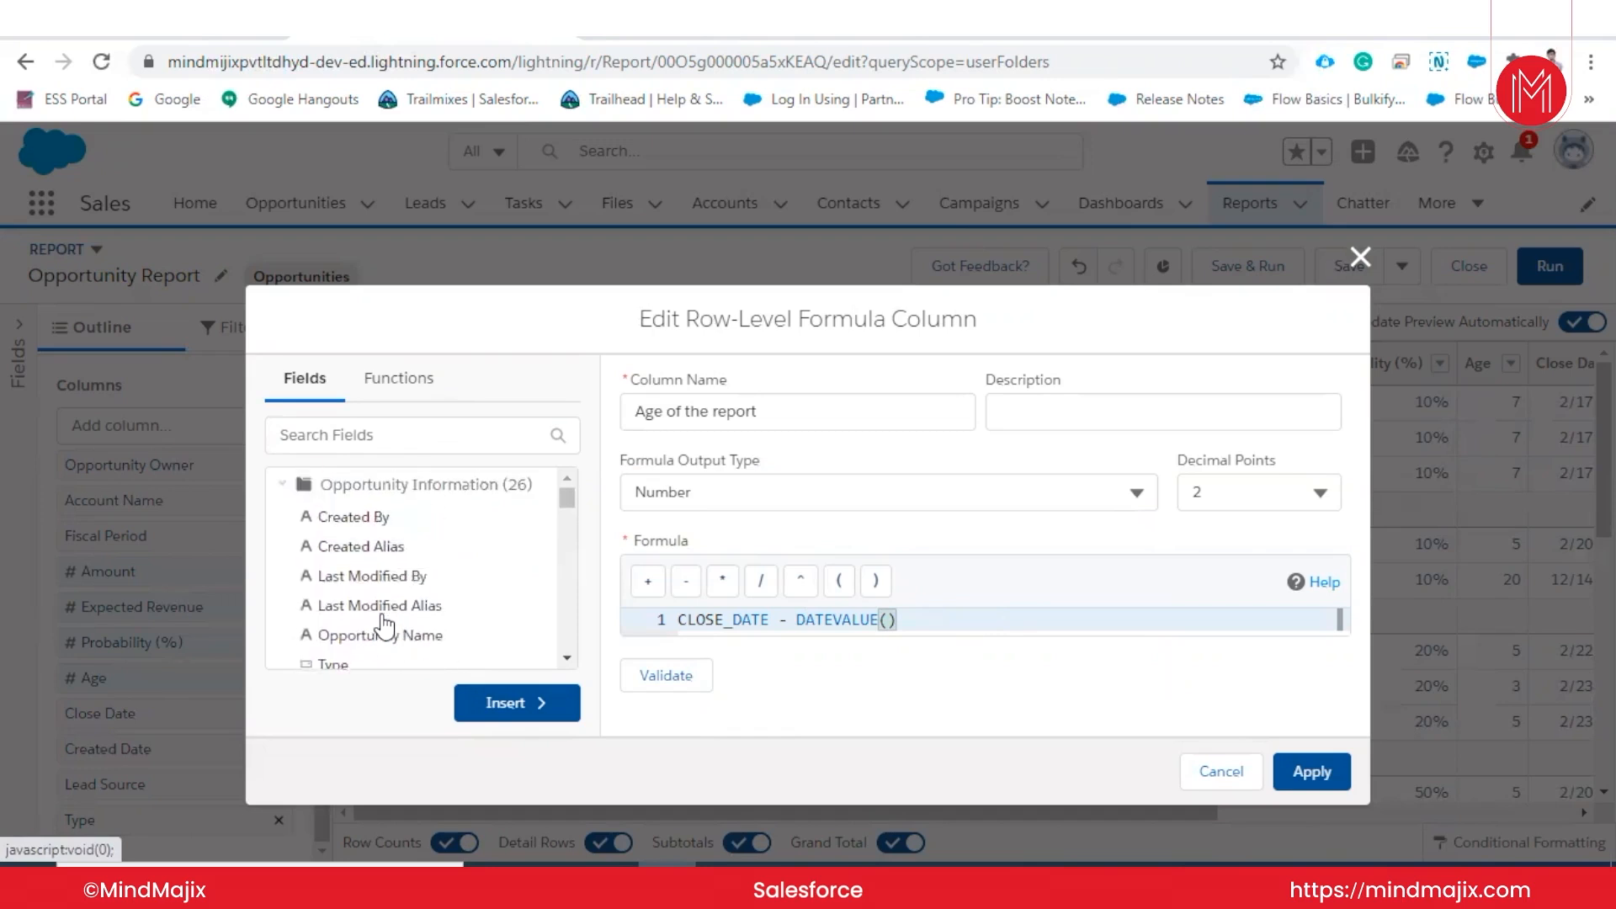
{"action": "left_click", "coordinate": [381, 442]}
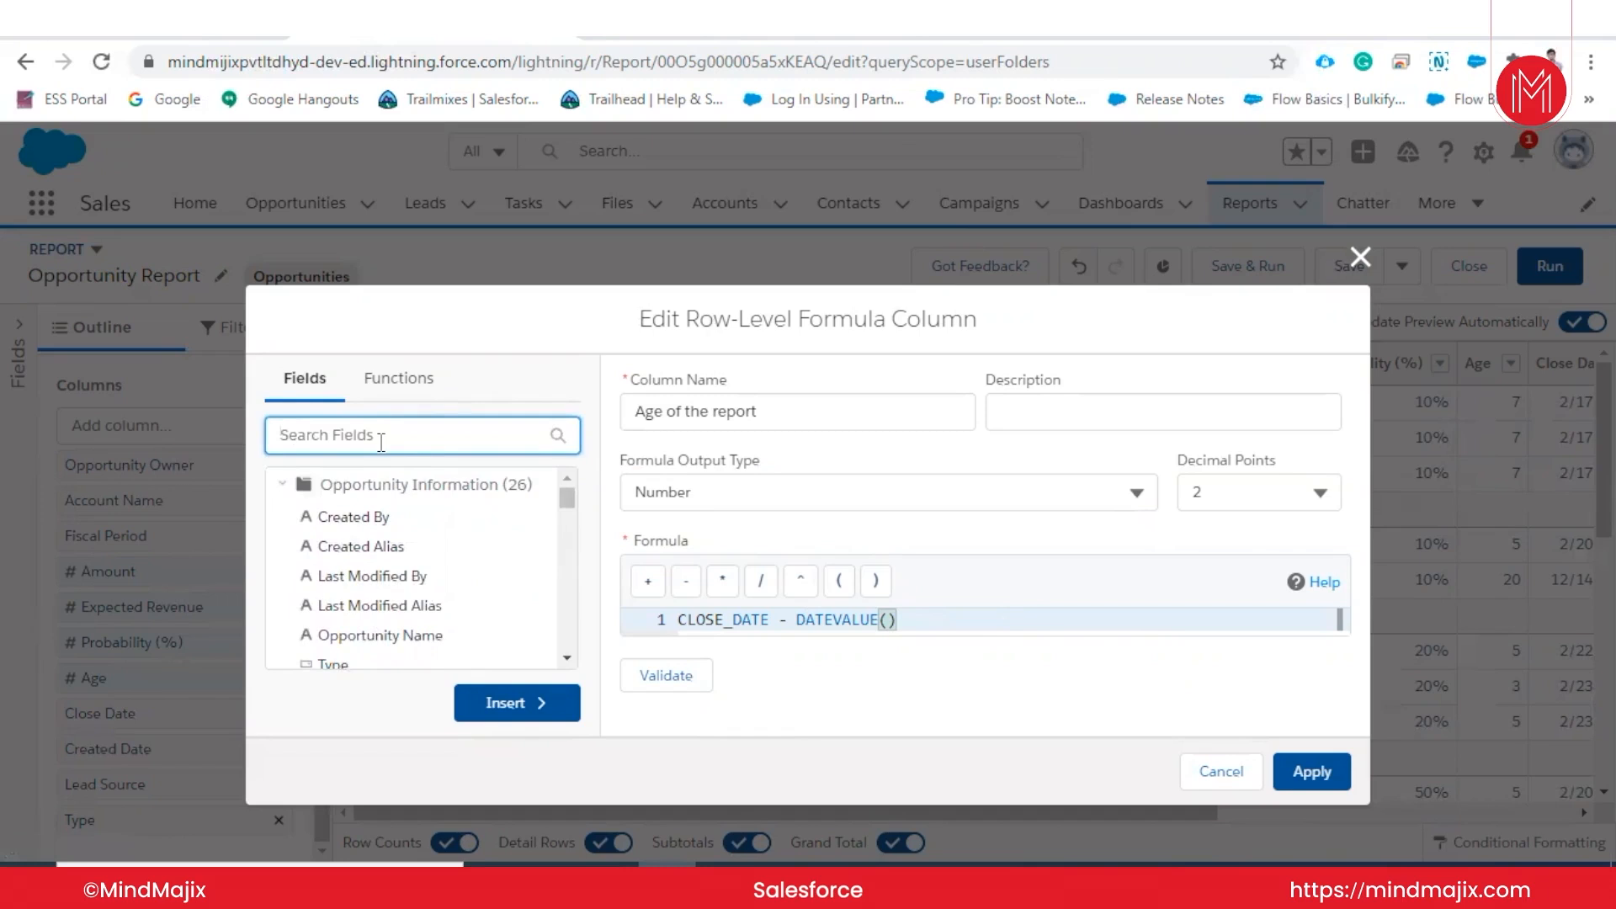
{"action": "type", "text": "cre"}
{"action": "left_click", "coordinate": [384, 587]}
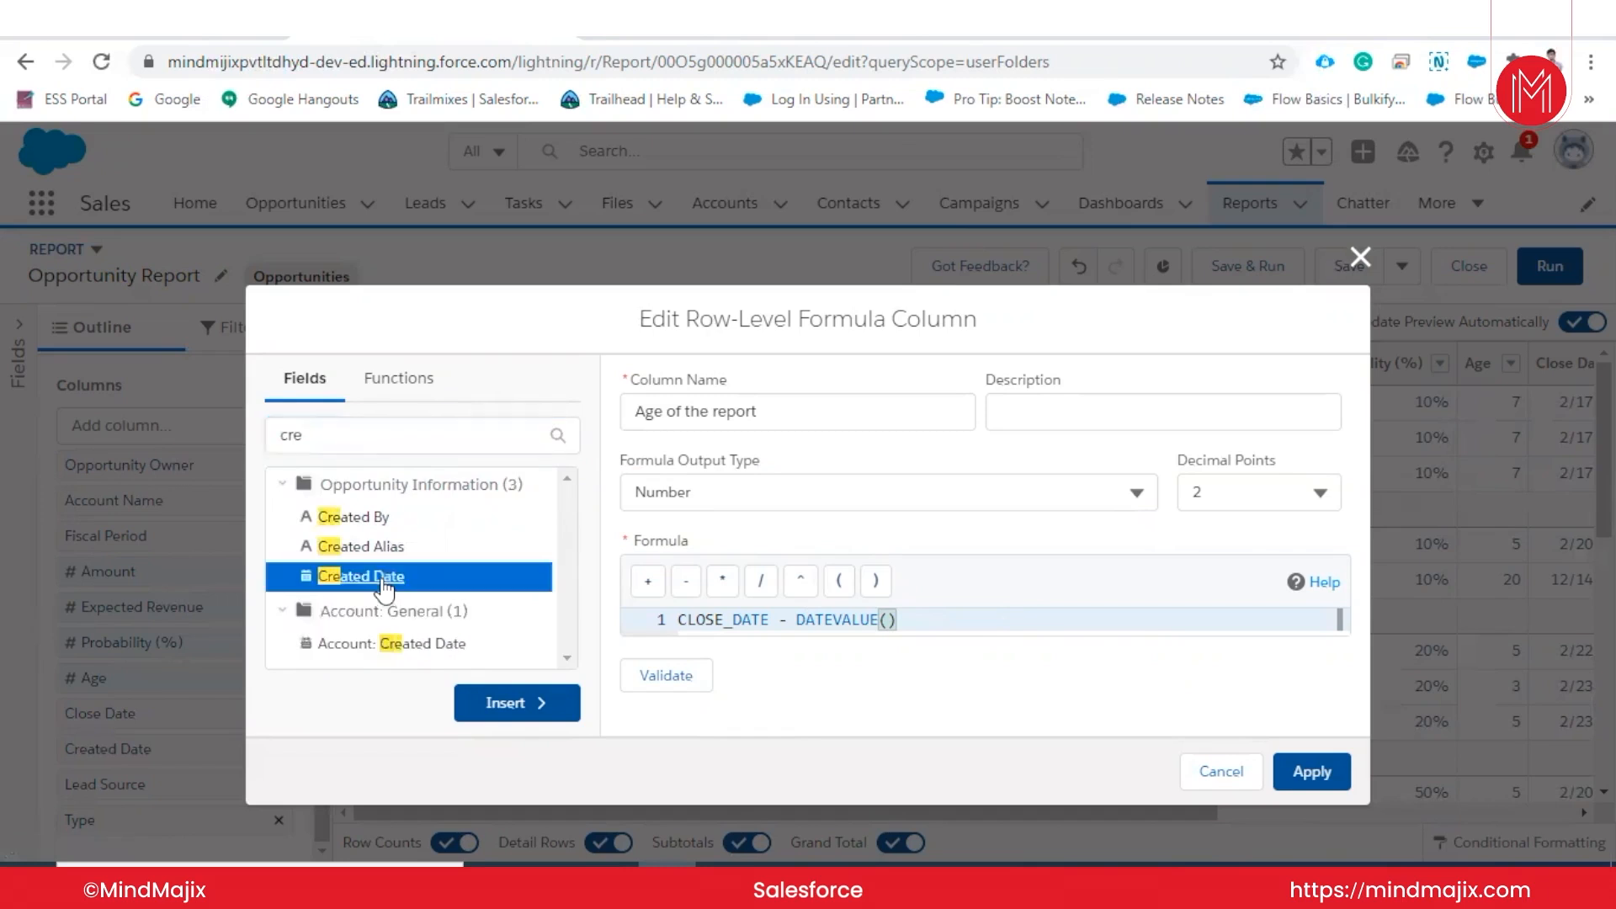
{"action": "left_click", "coordinate": [501, 706]}
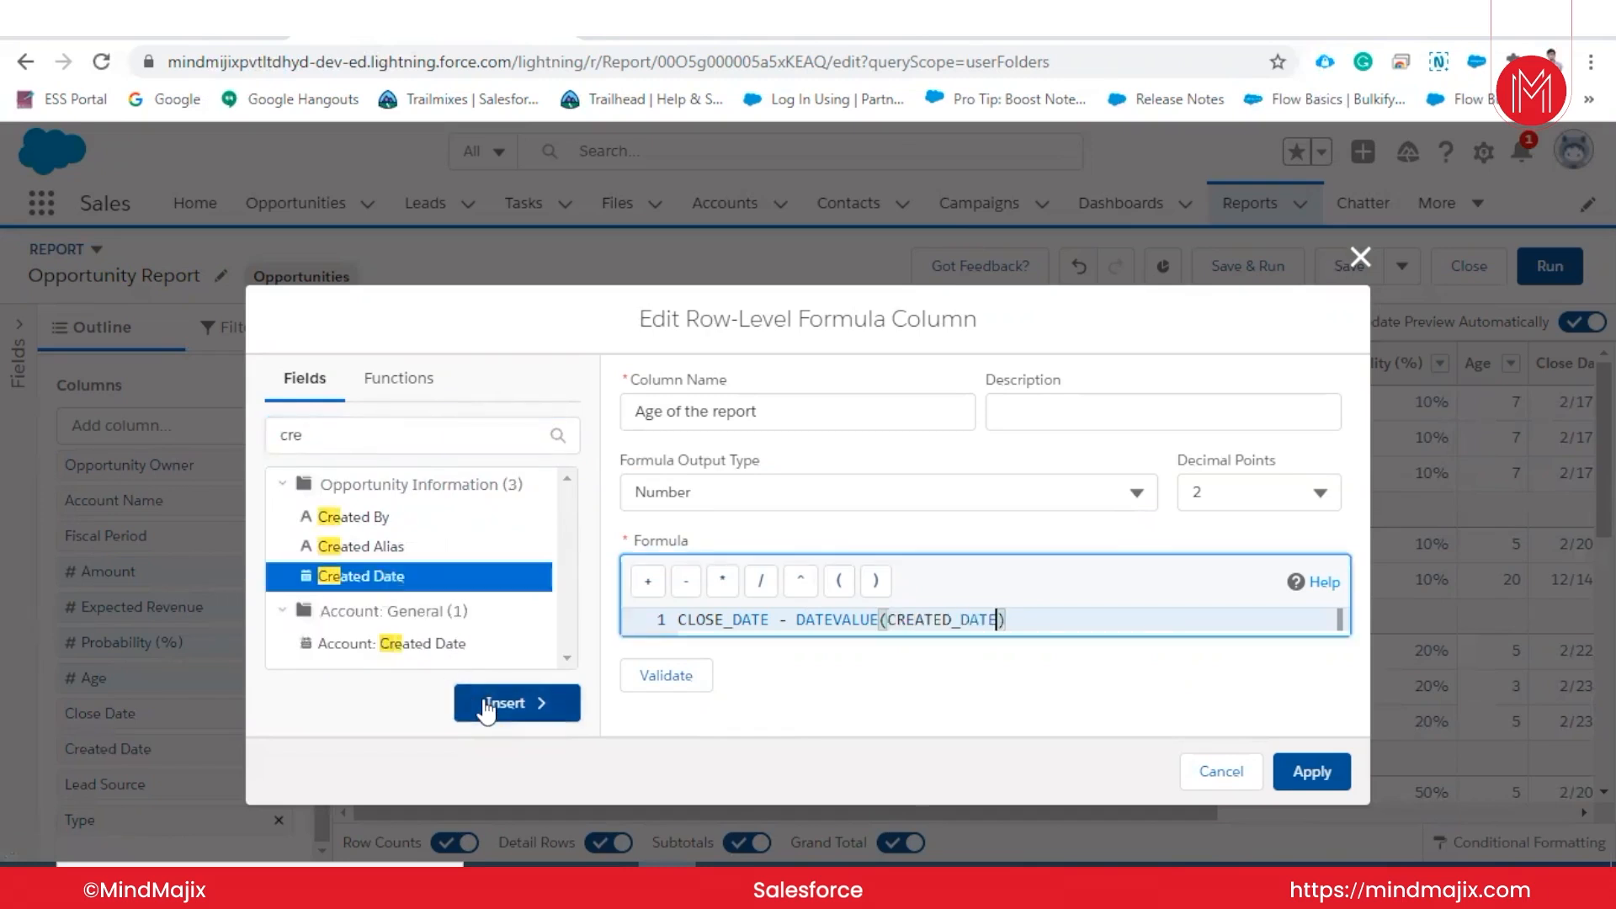
- Validate and apply the row-level formula, and review the new column's values through to the total row
{"action": "left_click", "coordinate": [689, 680]}
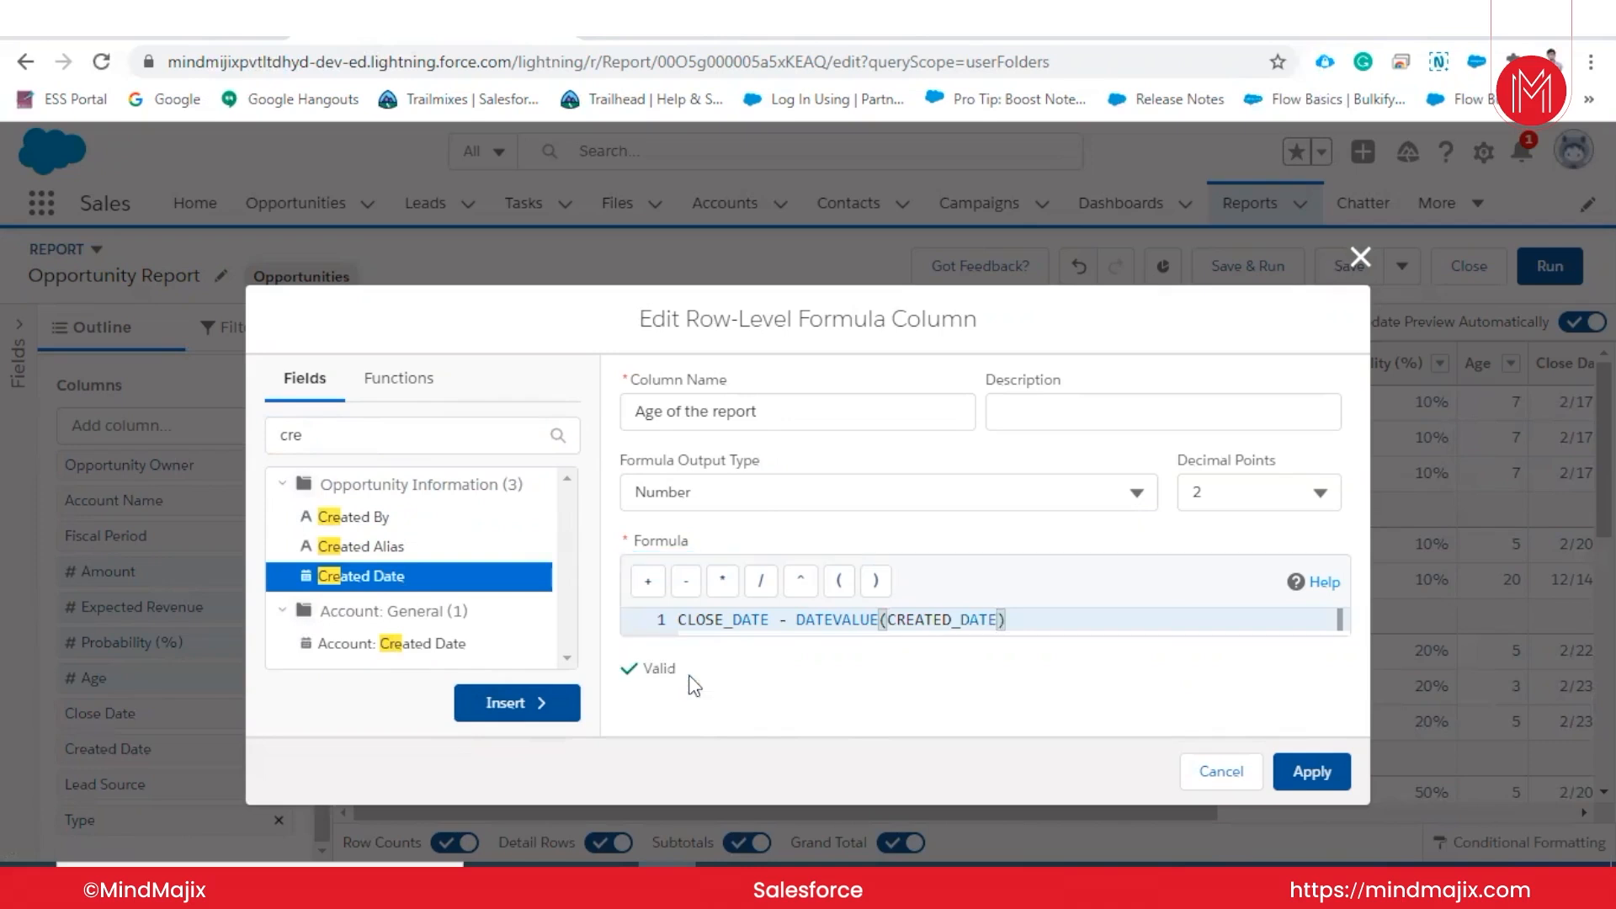
{"action": "left_click", "coordinate": [1307, 770]}
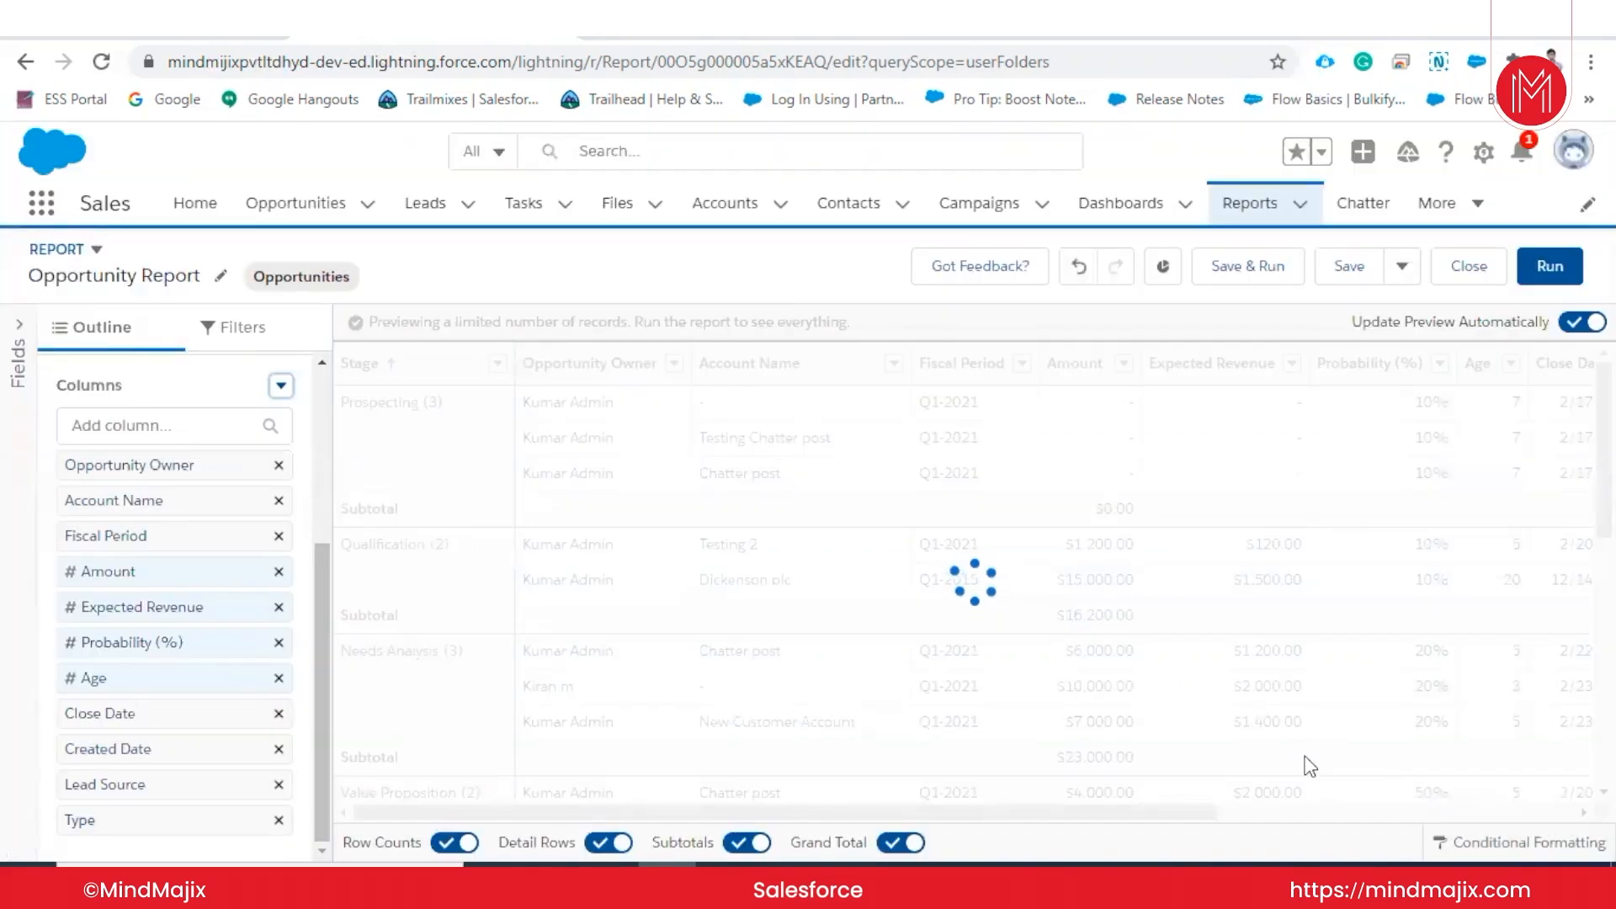
{"action": "scroll", "coordinate": [1307, 766], "scroll_direction": "right", "scroll_amount": 10}
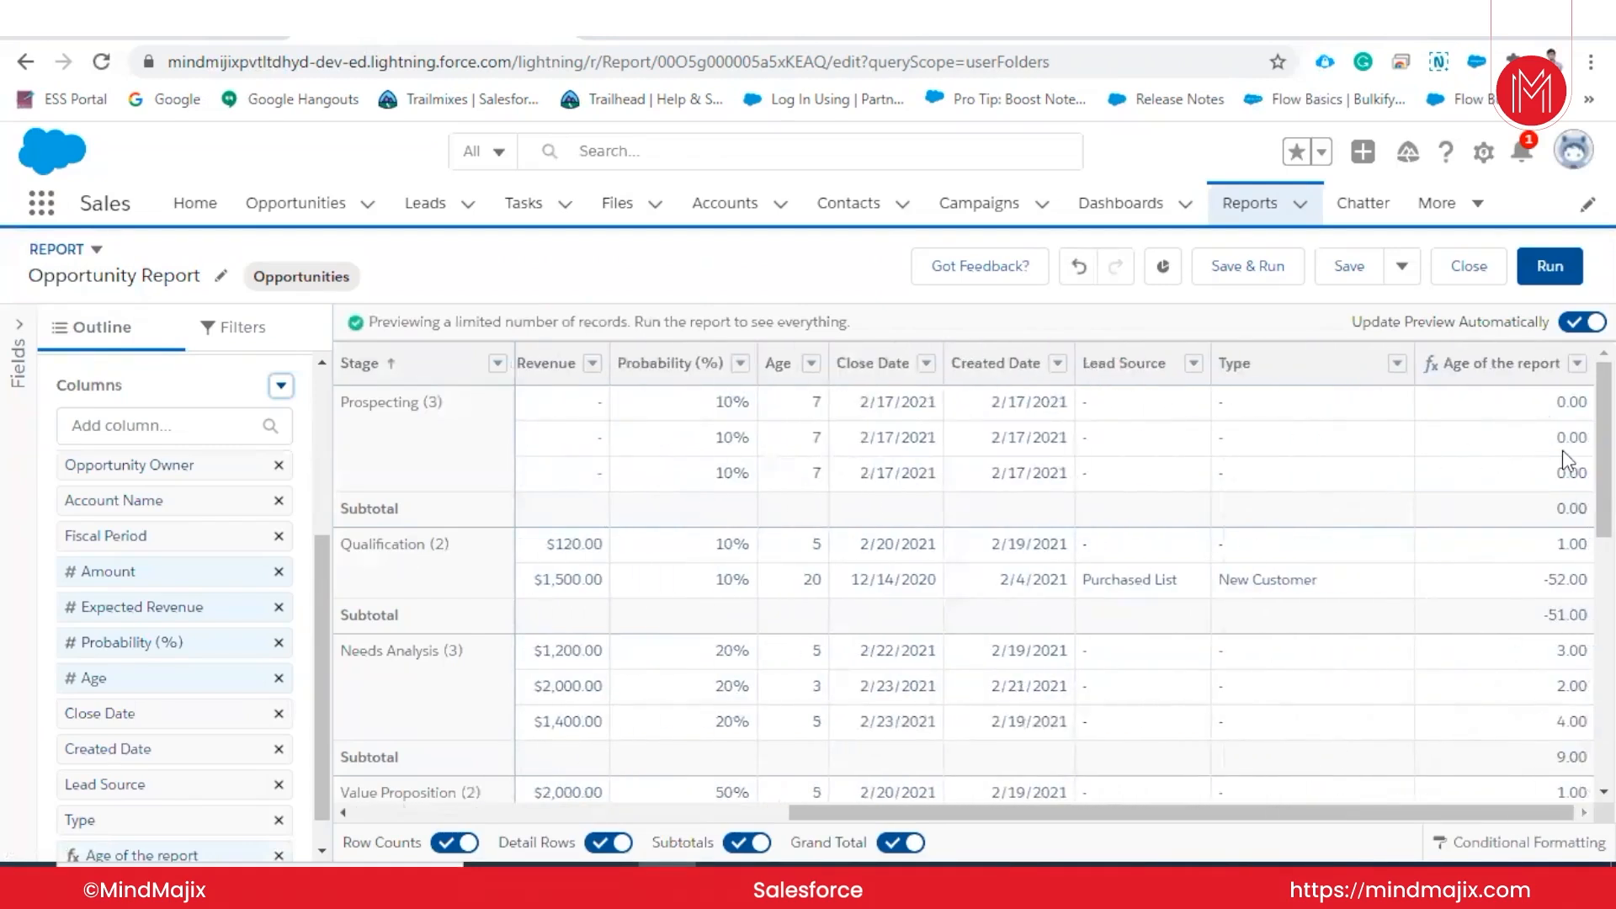
{"action": "scroll", "coordinate": [1541, 615], "scroll_direction": "down", "scroll_amount": 10}
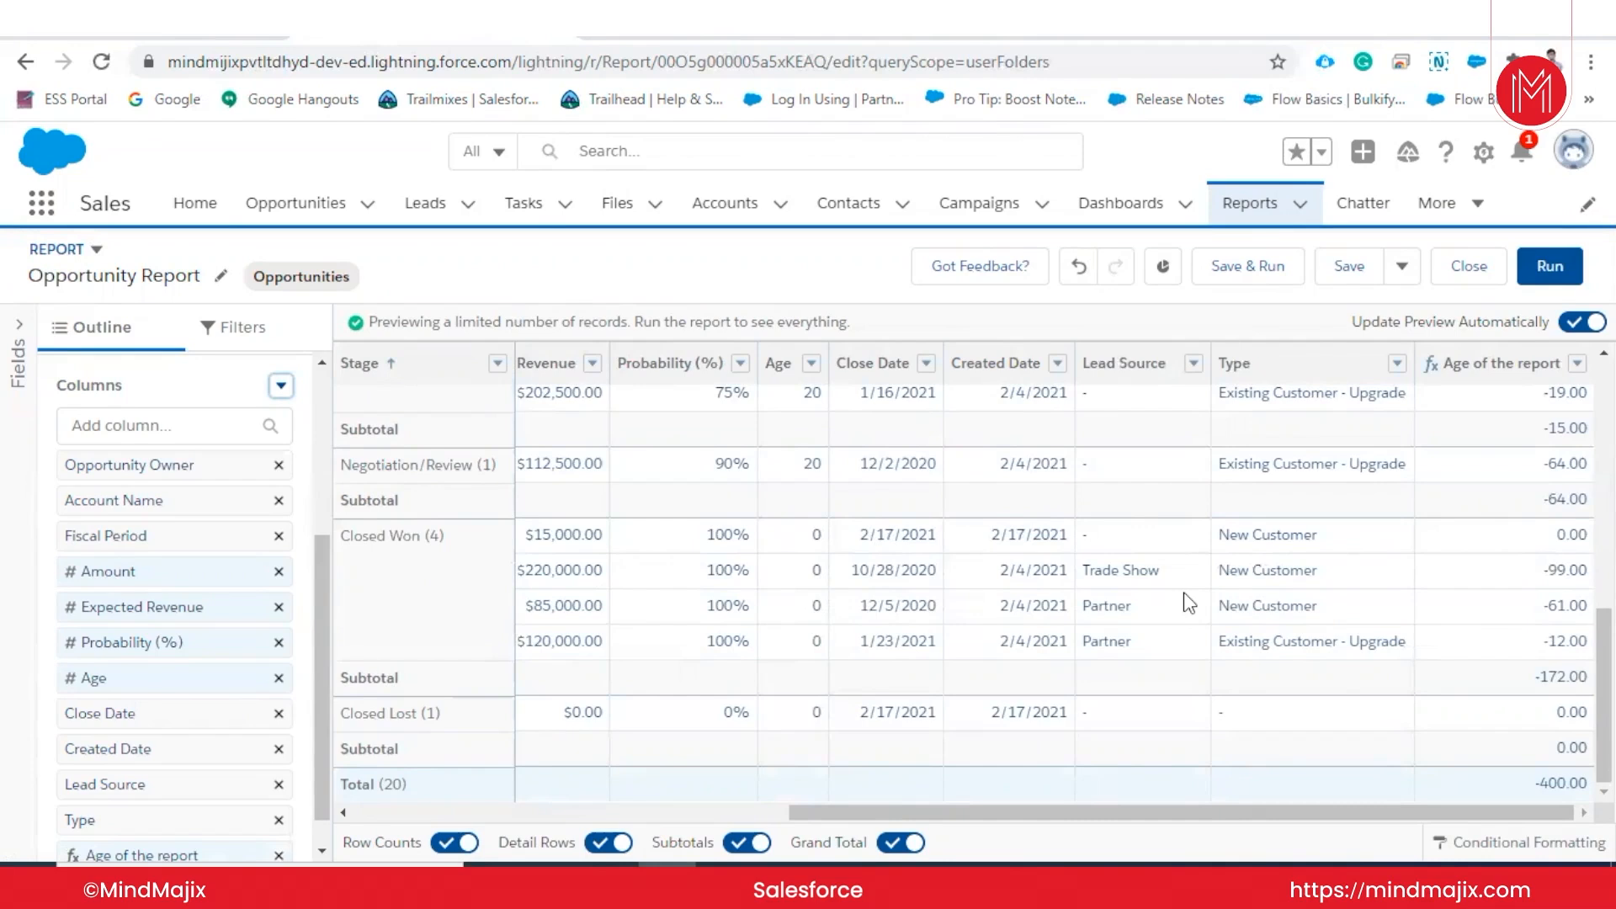
- Open the formula of the Age of the report column for editing and validate it
{"action": "scroll", "coordinate": [149, 667], "scroll_direction": "down", "scroll_amount": 1}
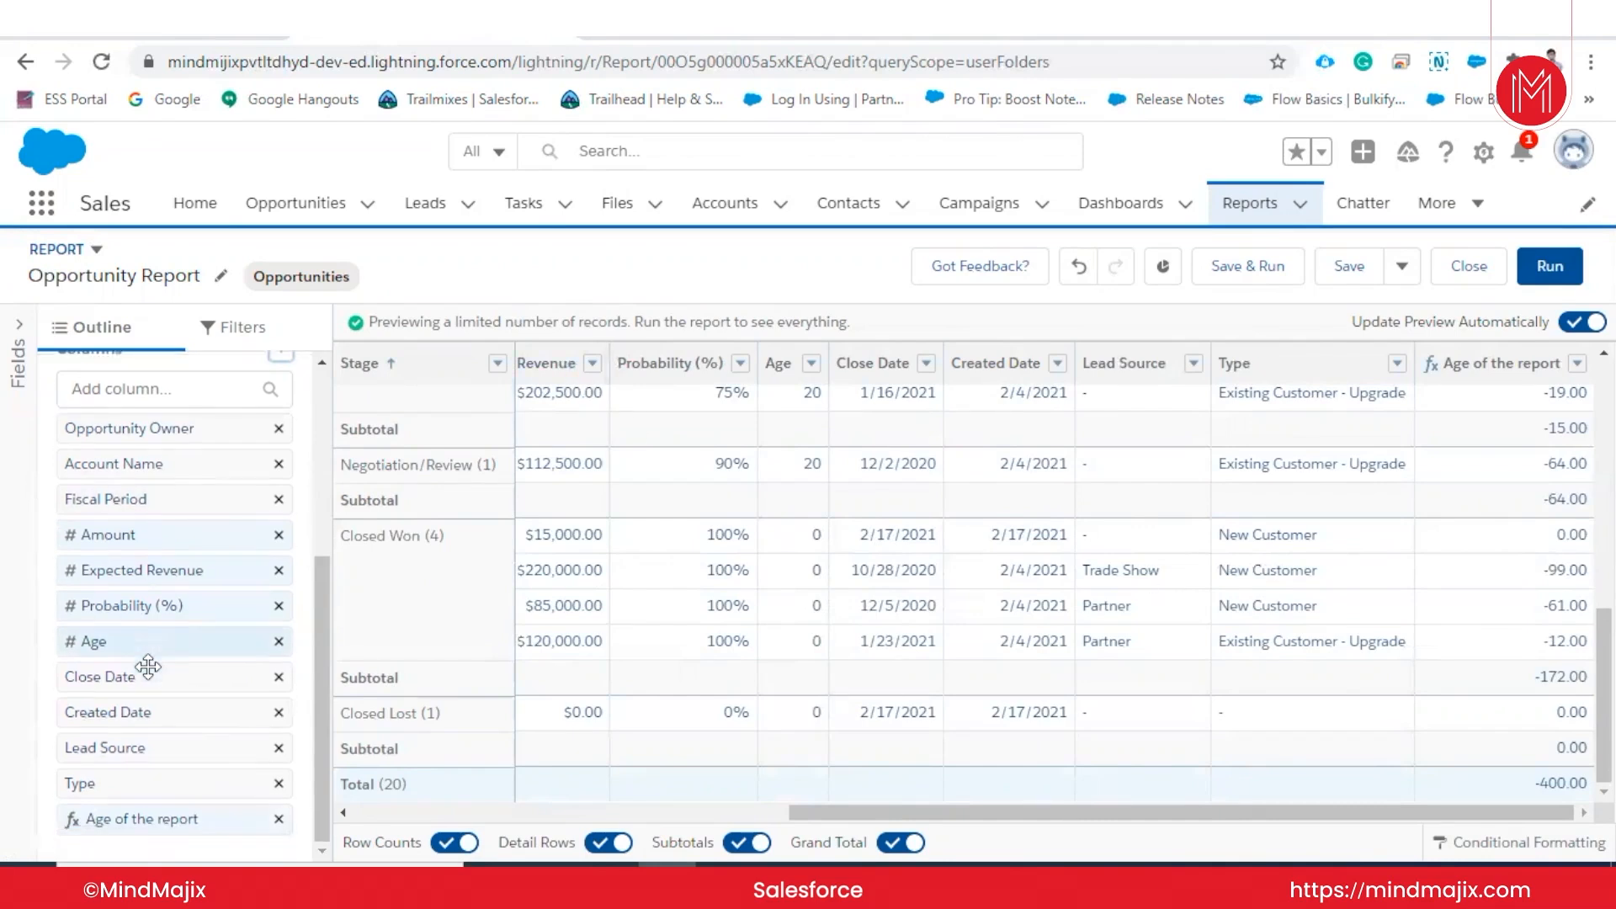
{"action": "left_click", "coordinate": [197, 825]}
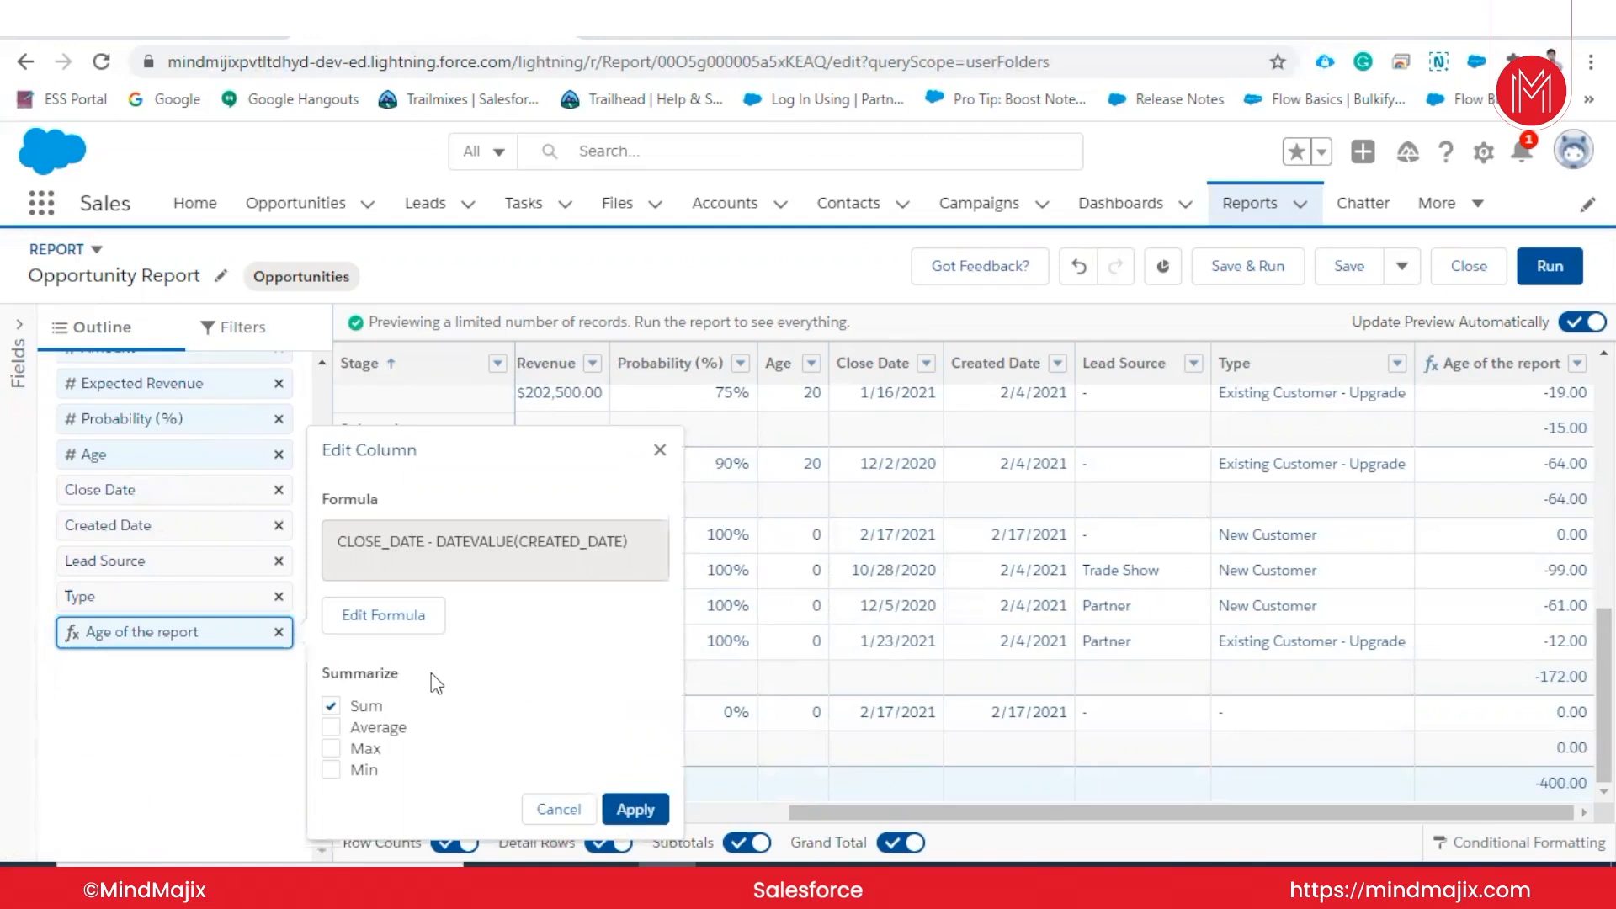
{"action": "left_click", "coordinate": [416, 616]}
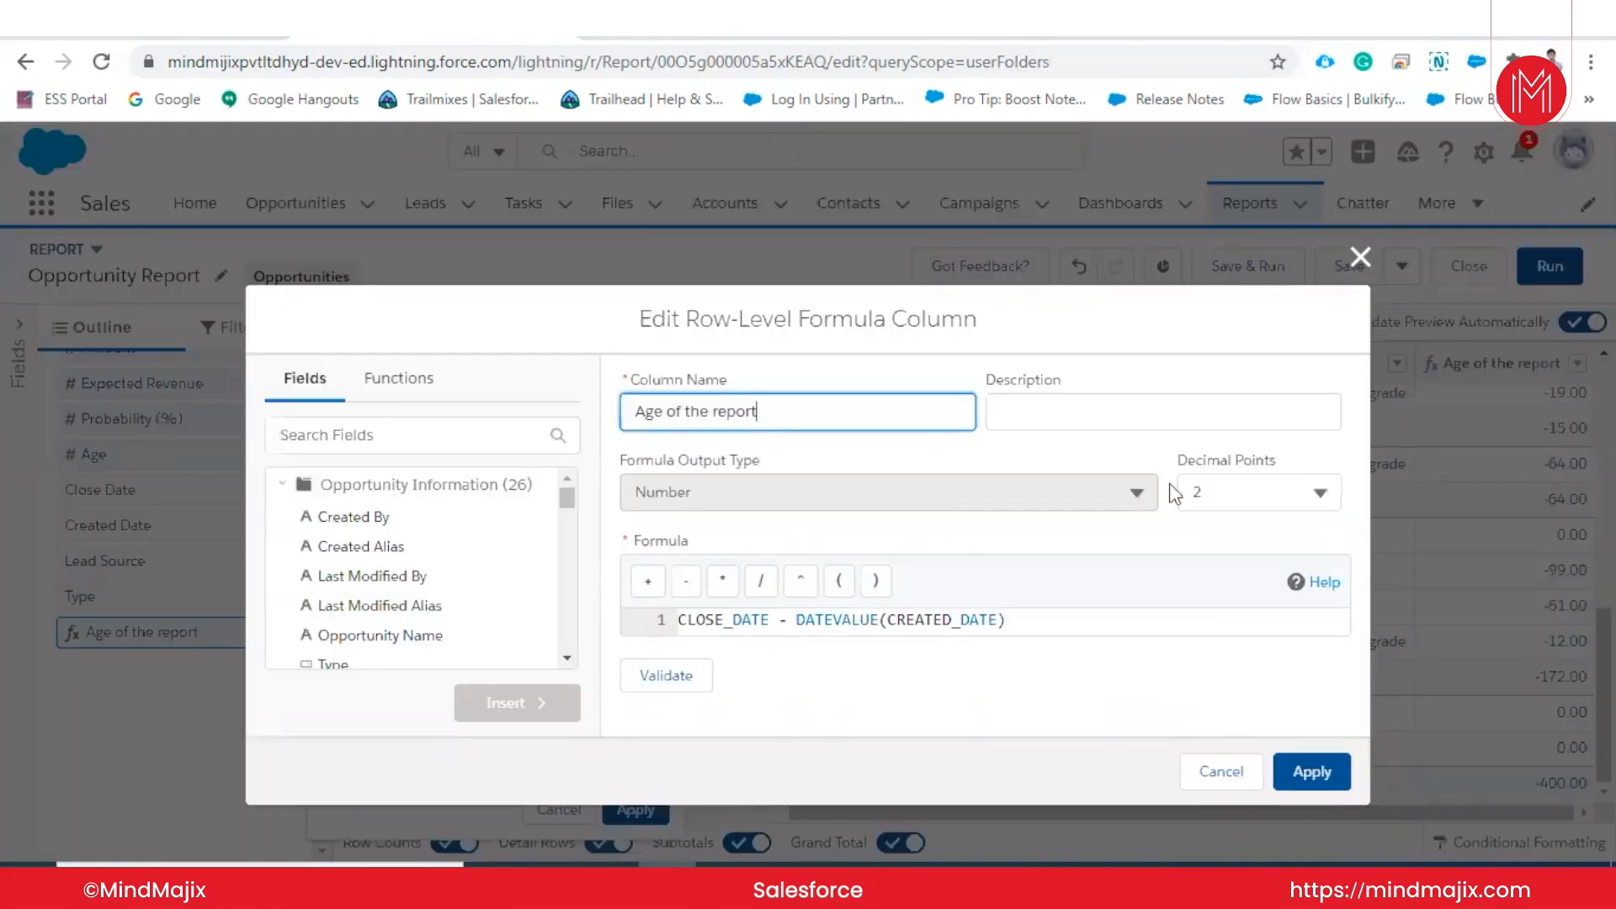
{"action": "left_click", "coordinate": [932, 482]}
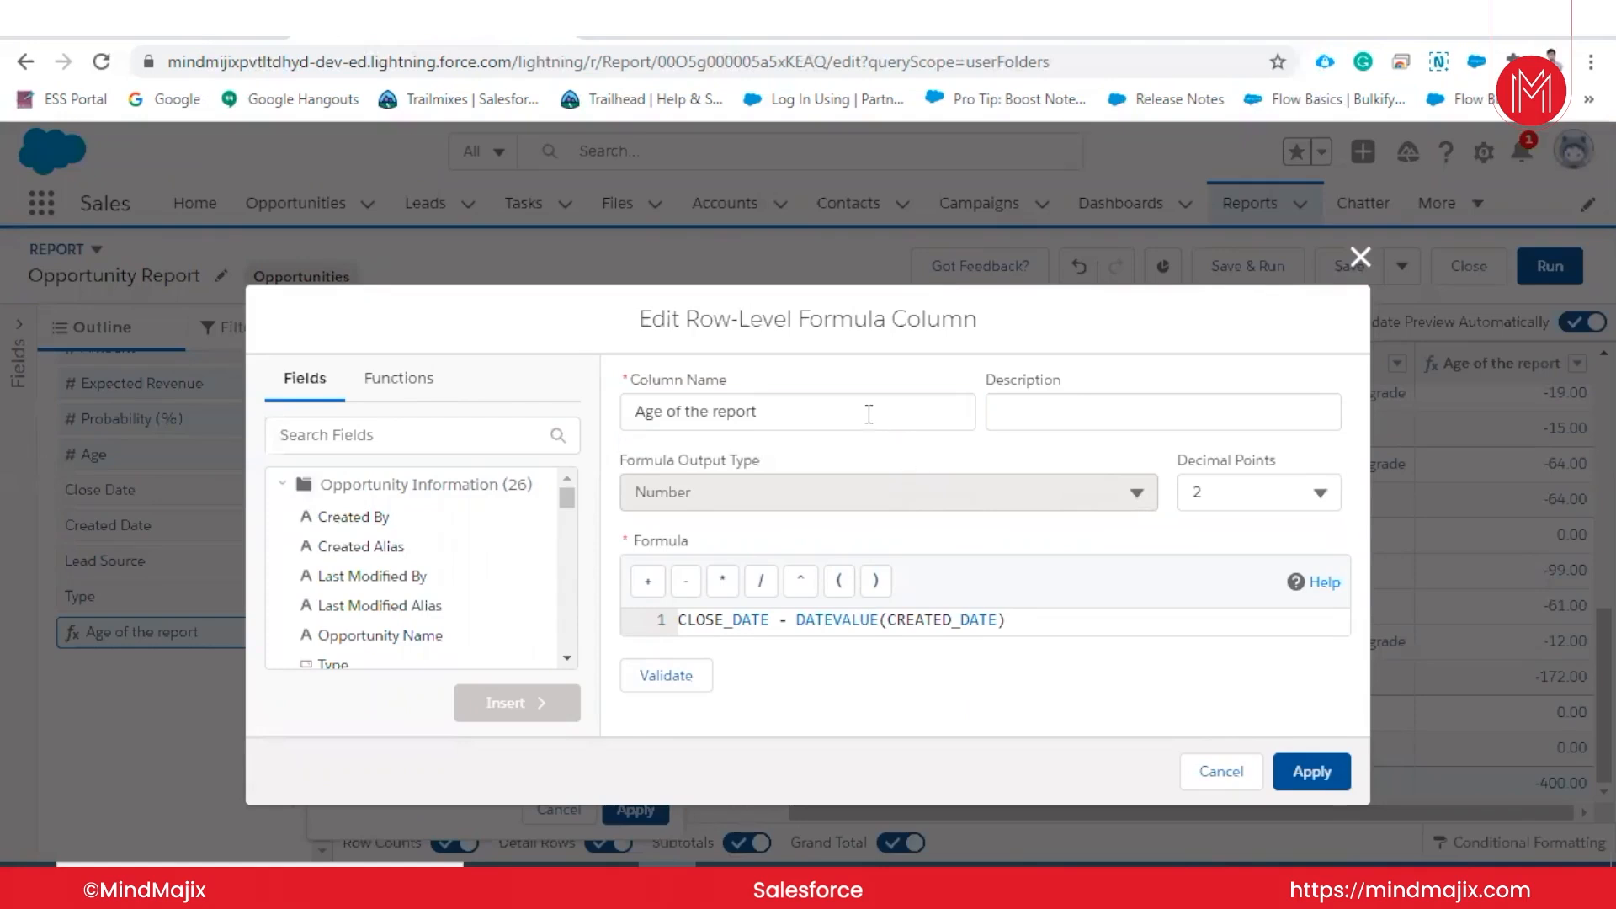
{"action": "left_click", "coordinate": [664, 686]}
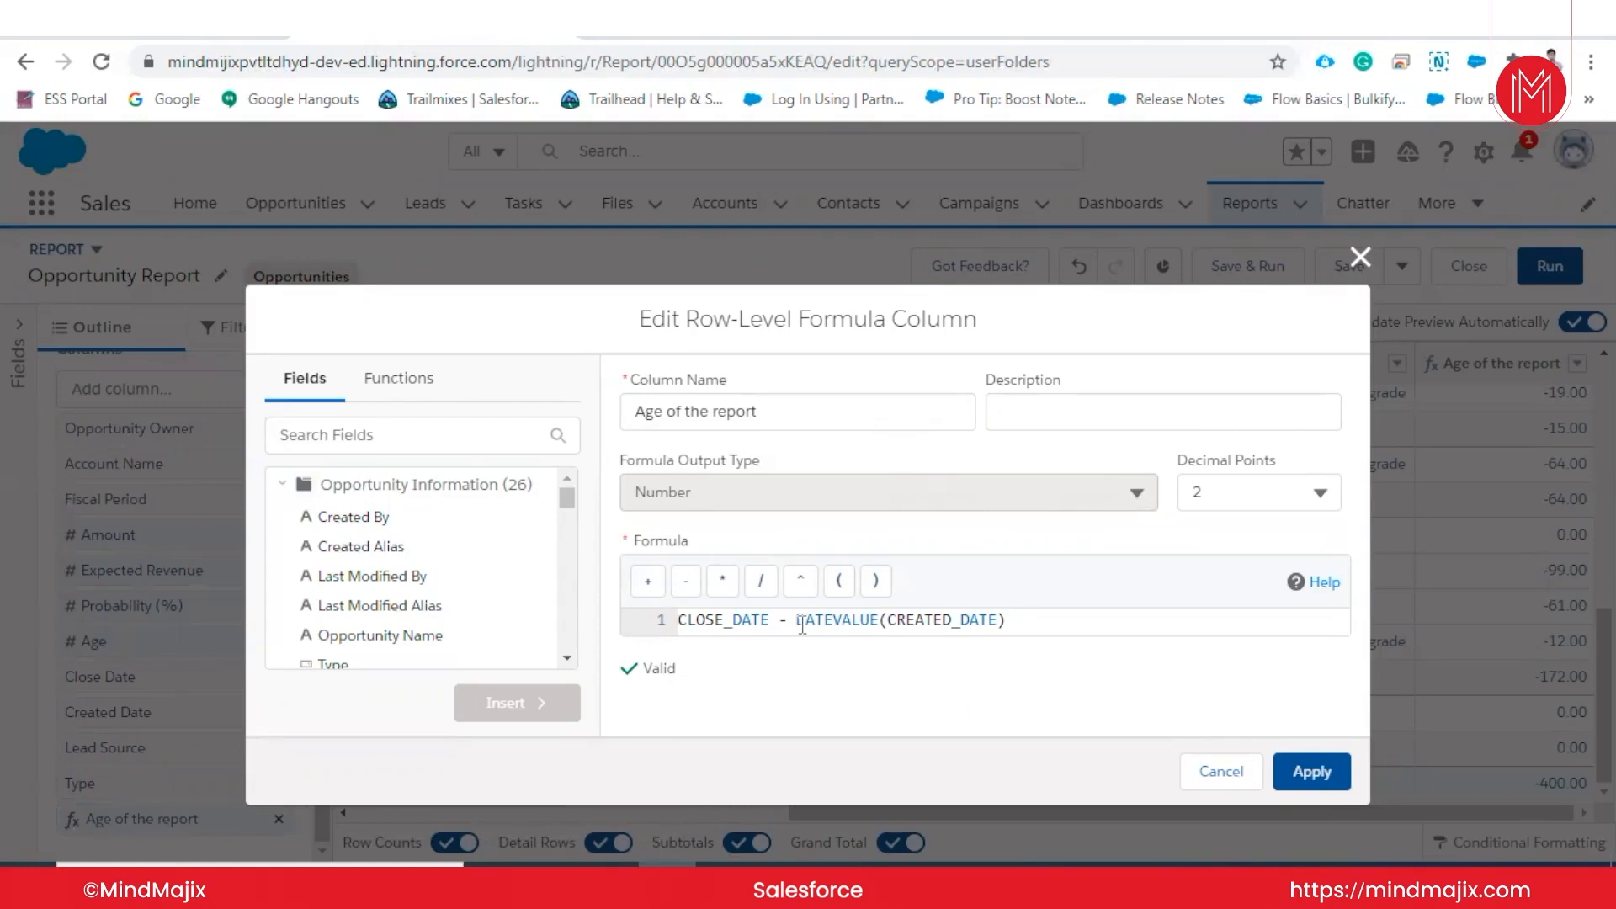
- Re-enter the minus sign between CLOSE_DATE and DATEVALUE(CREATED_DATE) and validate the formula again
{"action": "left_click", "coordinate": [792, 622]}
{"action": "key", "text": "BackSpace"}
{"action": "left_click", "coordinate": [688, 582]}
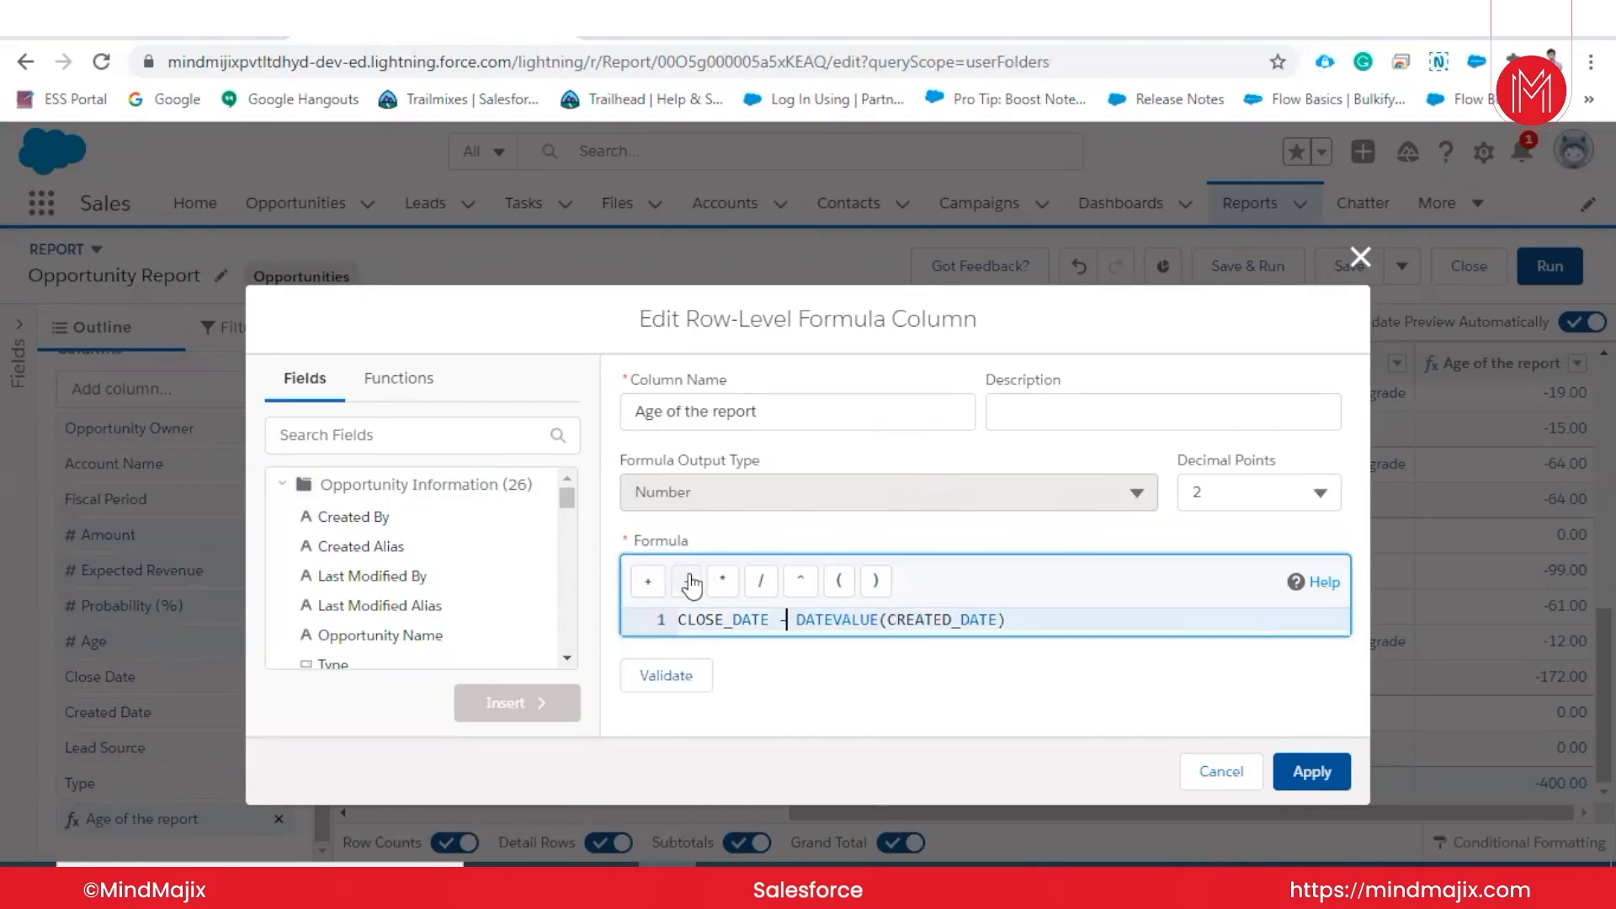
{"action": "left_click", "coordinate": [674, 678]}
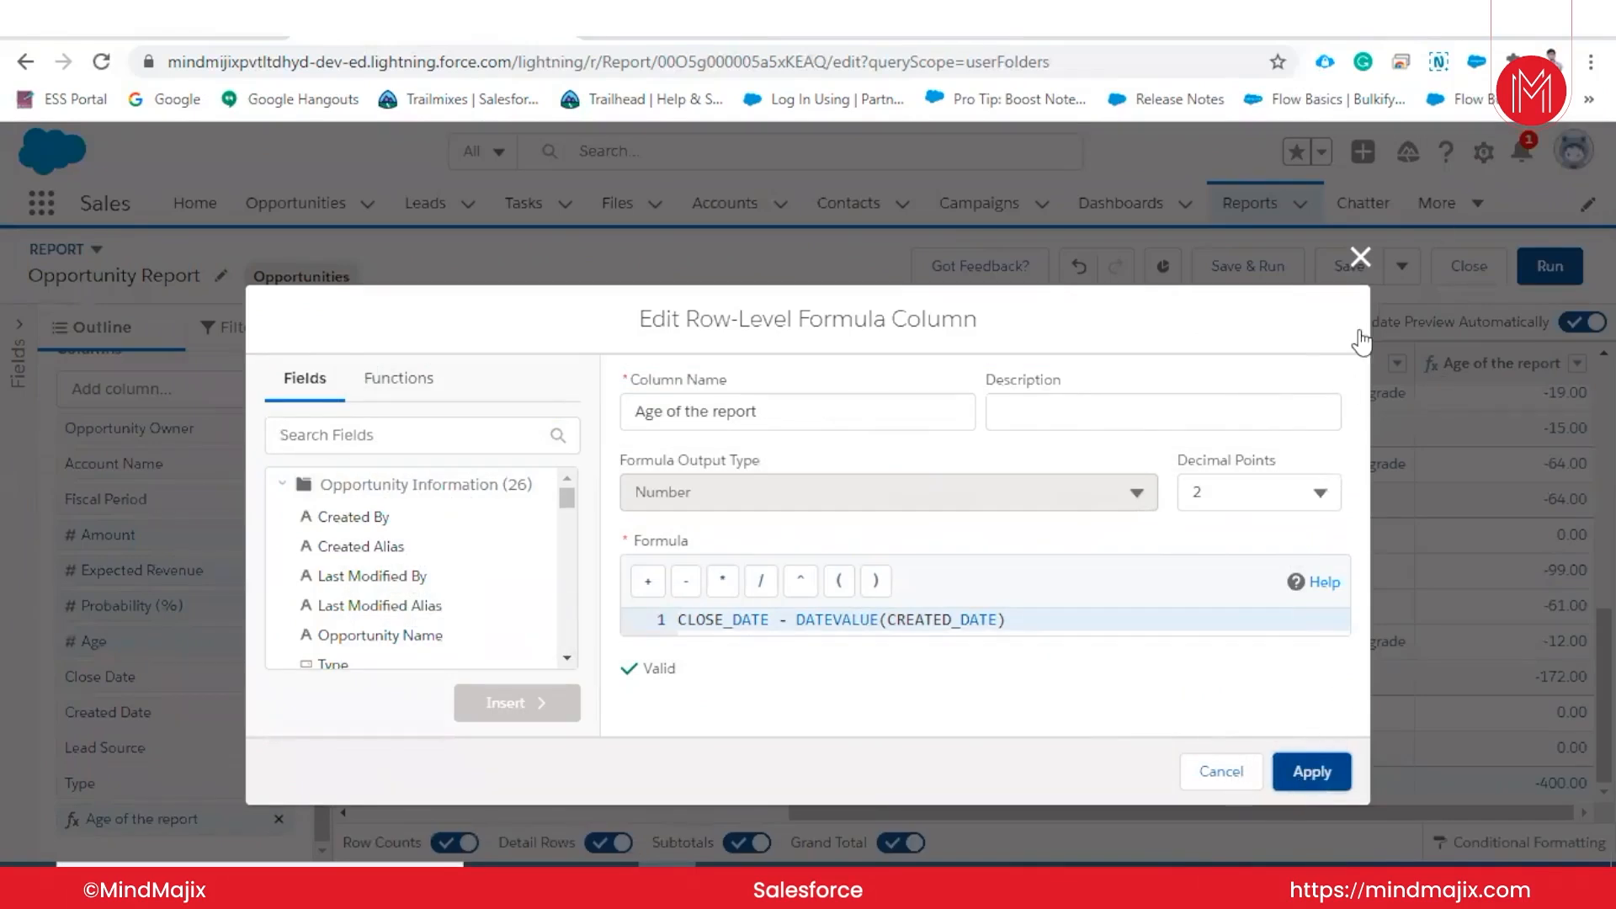
- Switch to the custom report type setup page and reload it
{"action": "left_click", "coordinate": [626, 39]}
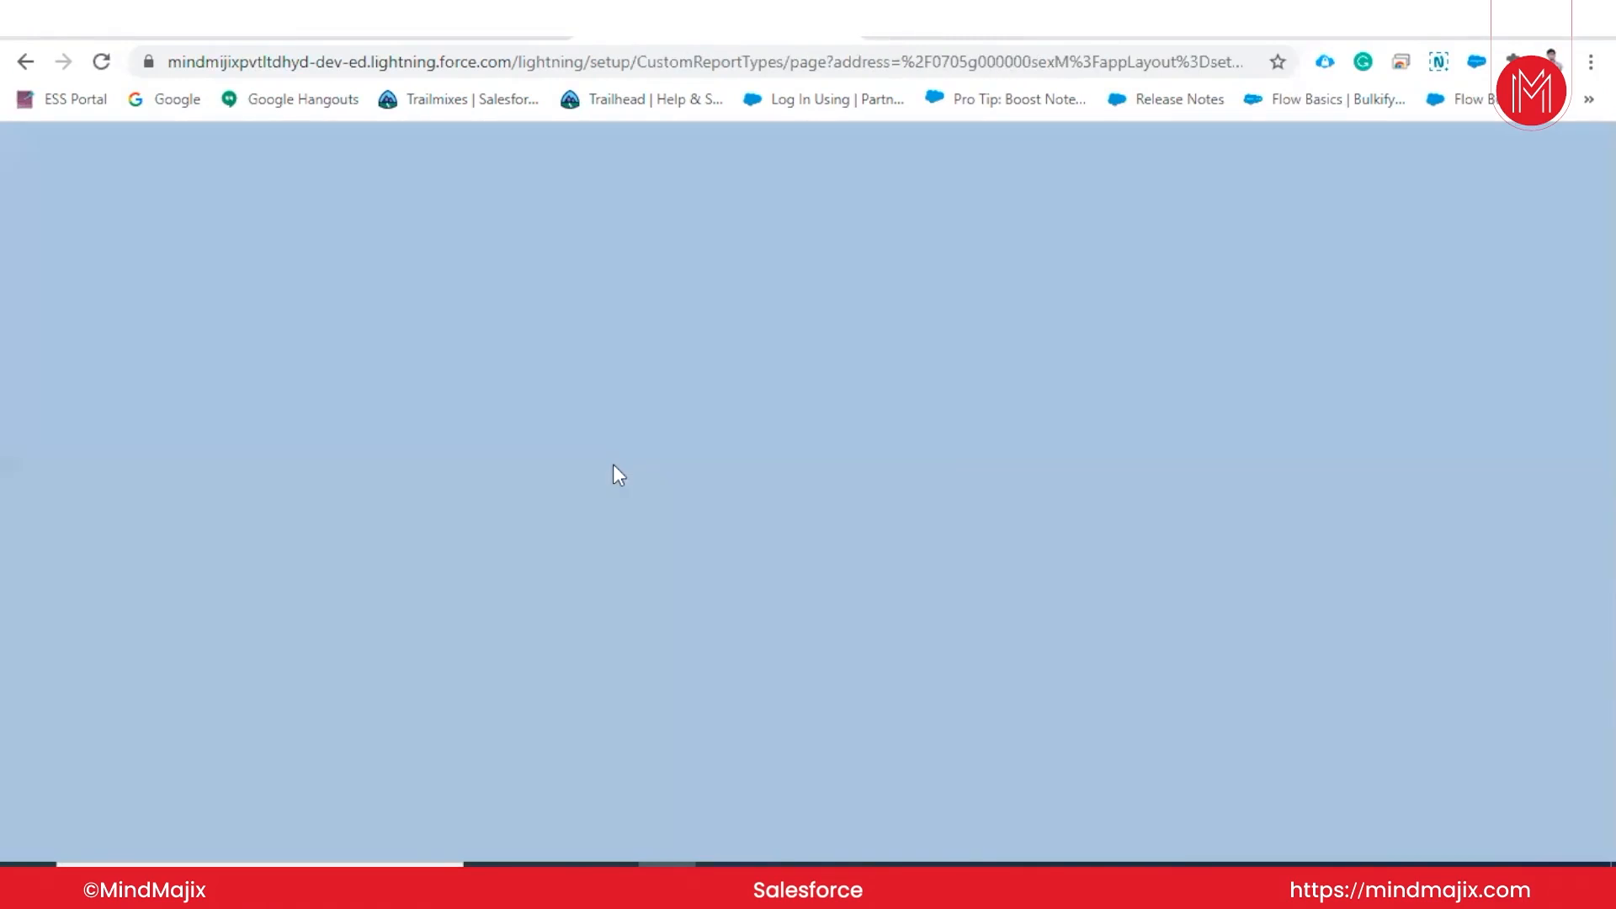
{"action": "left_click", "coordinate": [101, 62]}
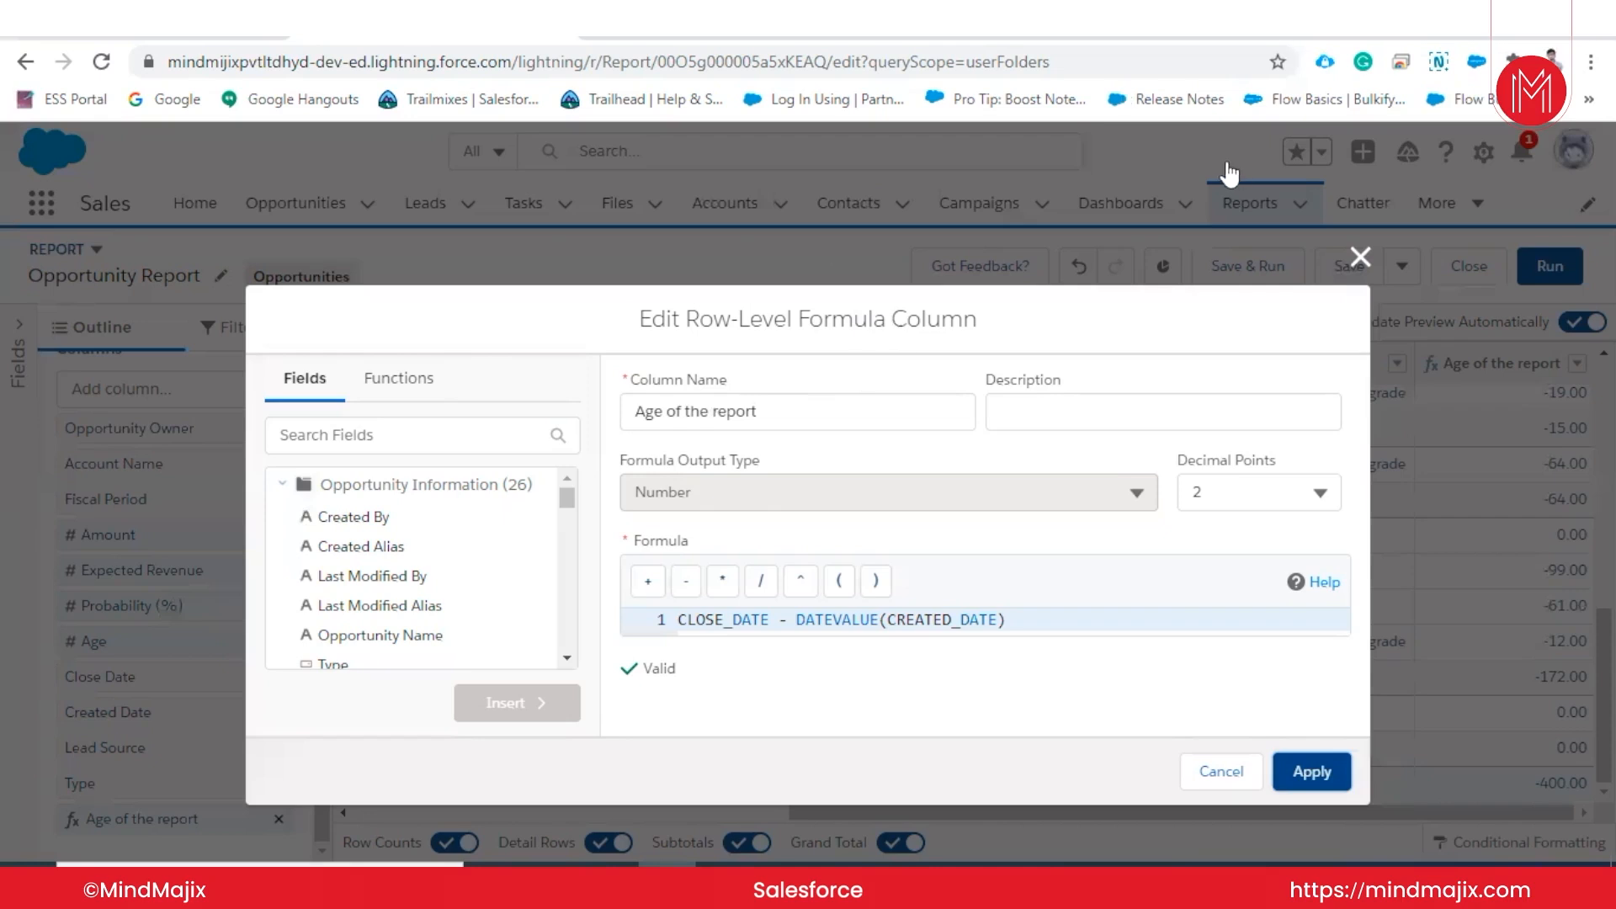
- Close the row-level formula editor without applying and review the Age of the report values down to the total row
{"action": "left_click", "coordinate": [1361, 256]}
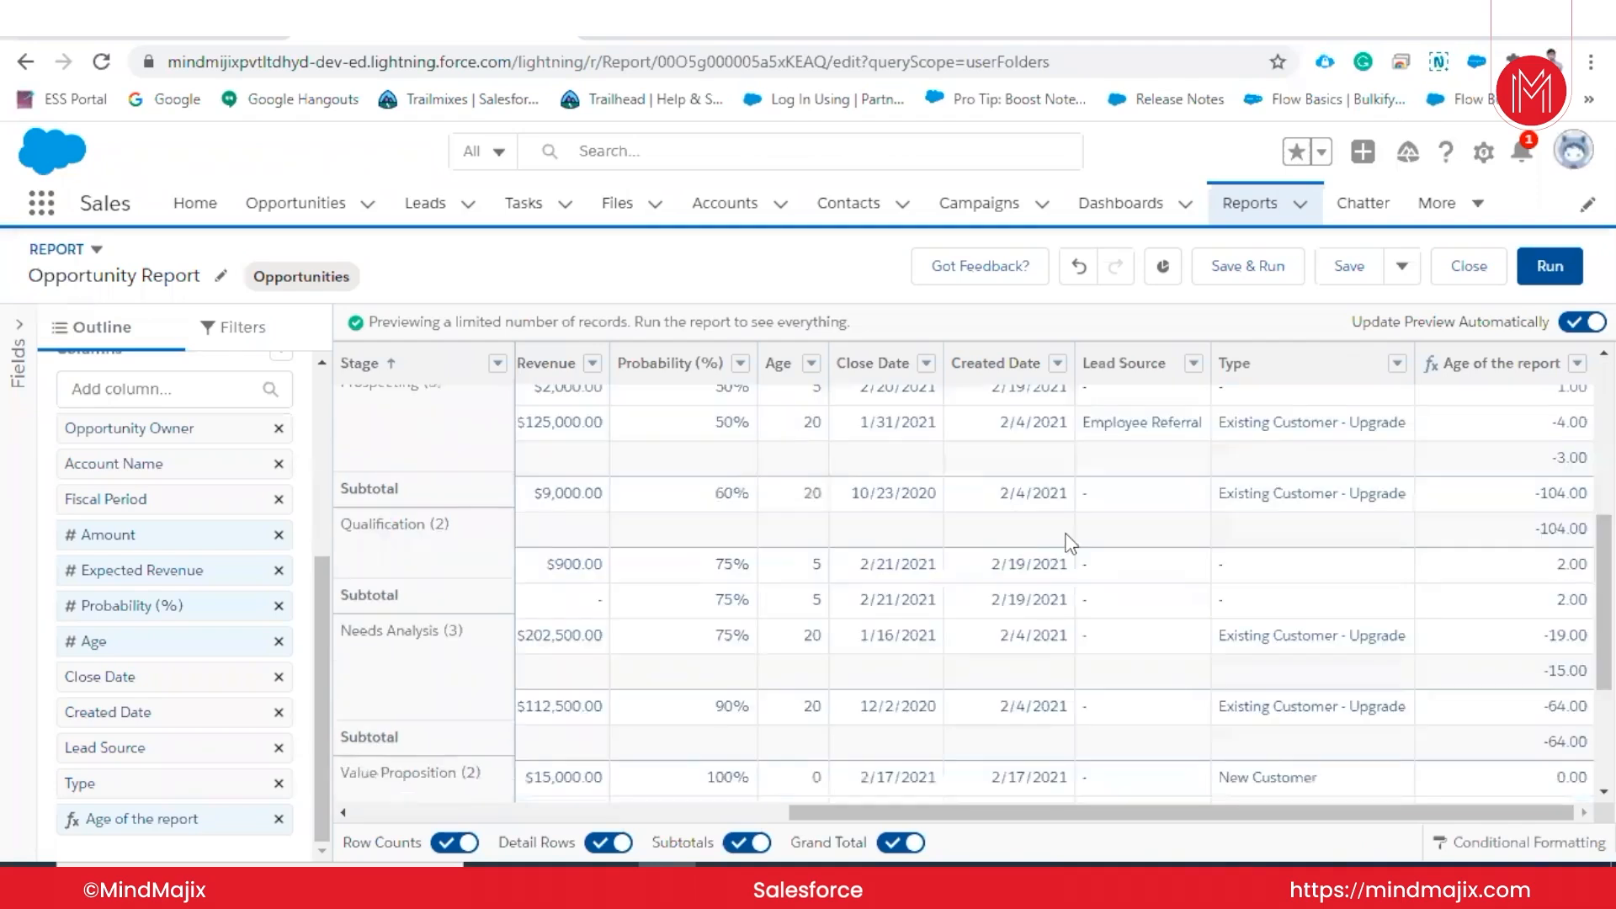
{"action": "scroll", "coordinate": [1068, 541], "scroll_direction": "down", "scroll_amount": 1}
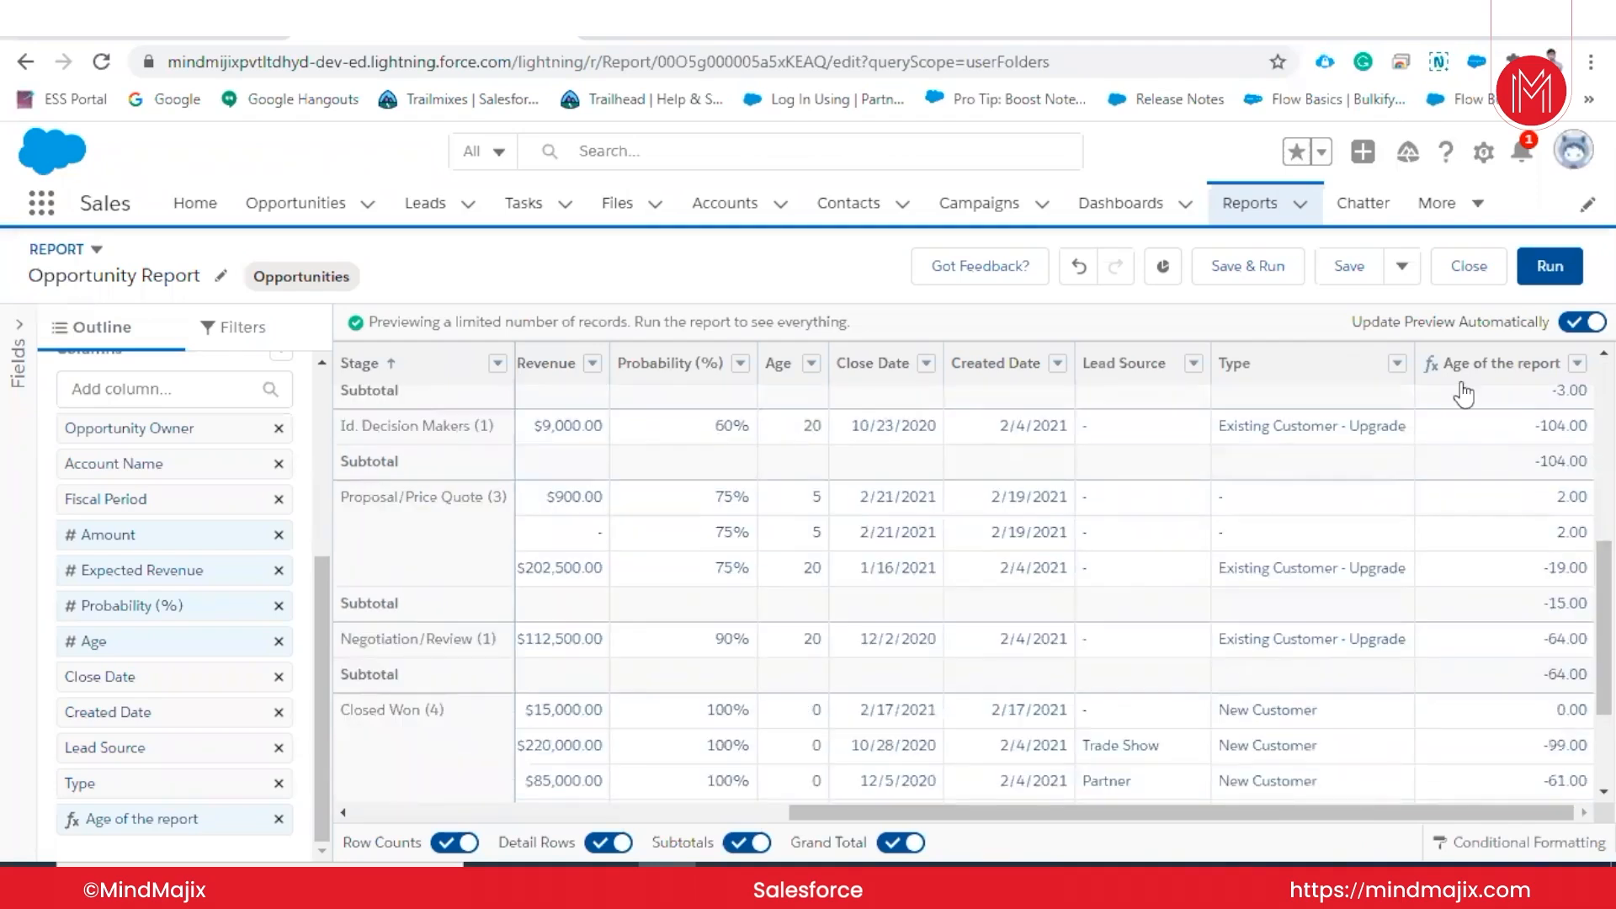
{"action": "scroll", "coordinate": [1487, 557], "scroll_direction": "down", "scroll_amount": 2}
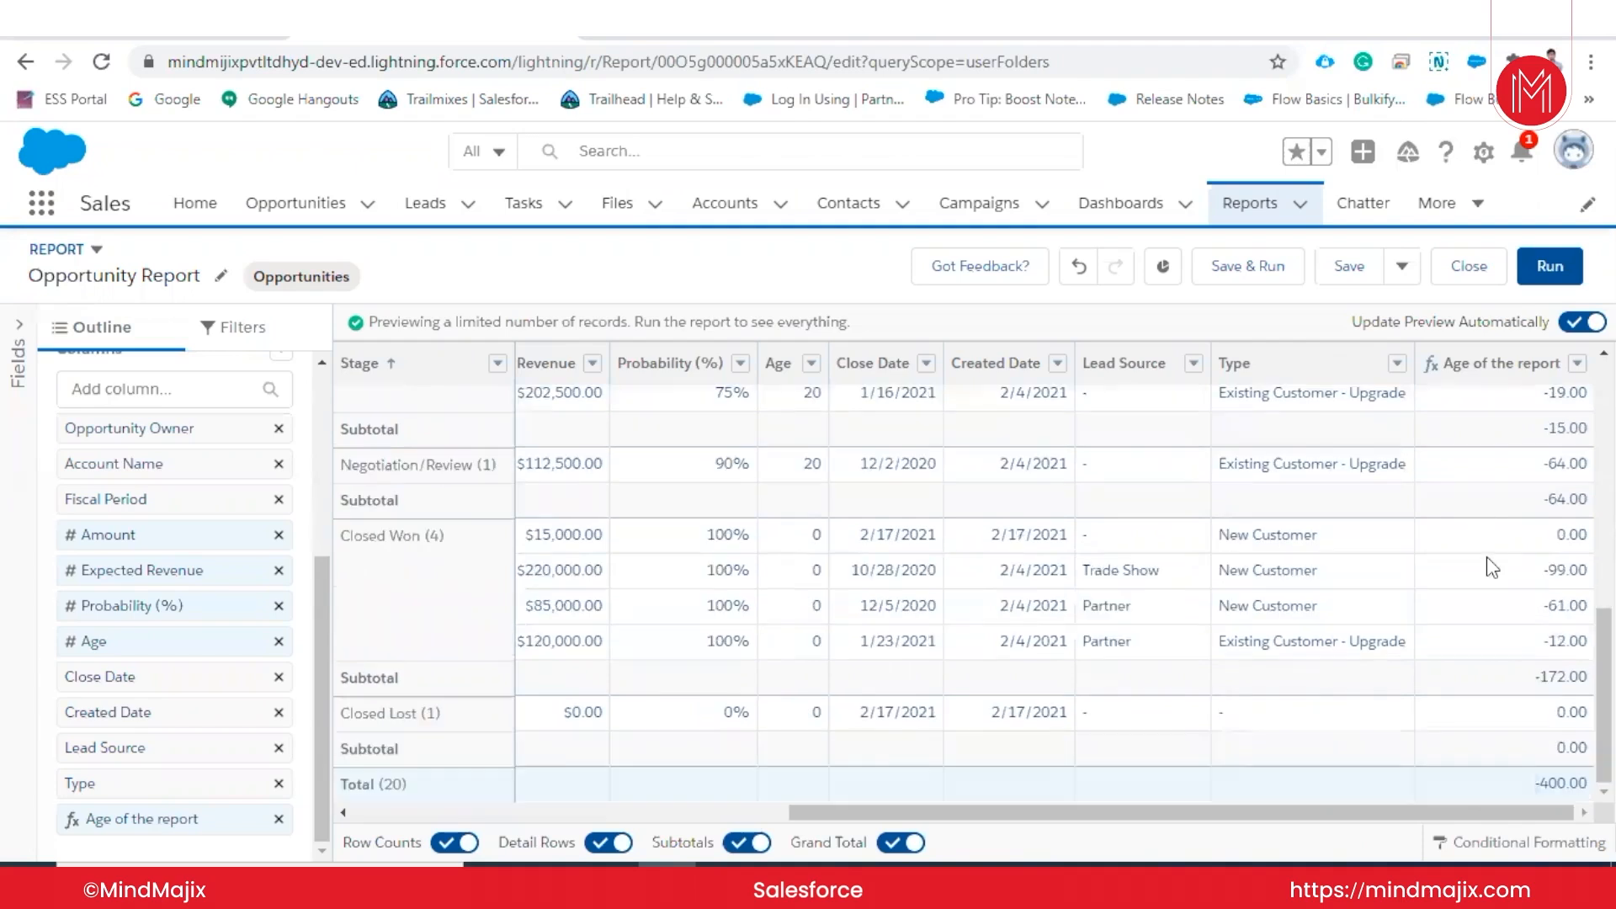